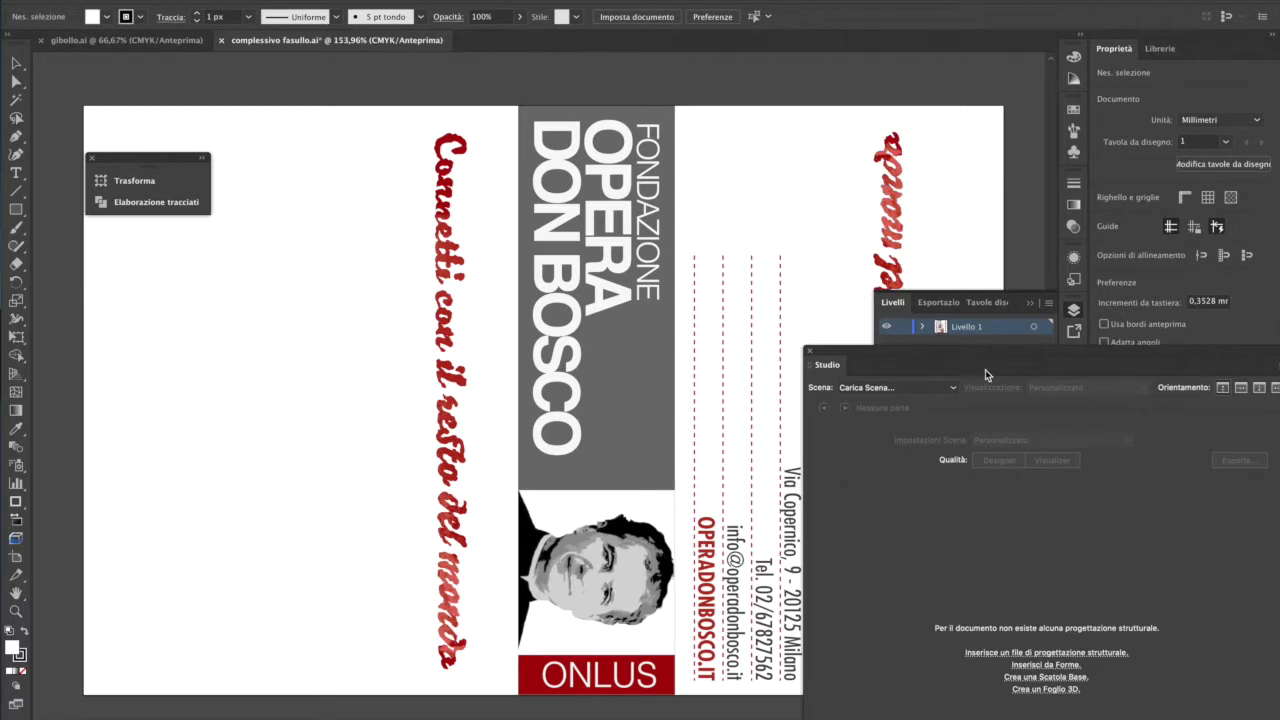
- Reopen the Esko Studio panel from Illustrator's list of panels
click(811, 355)
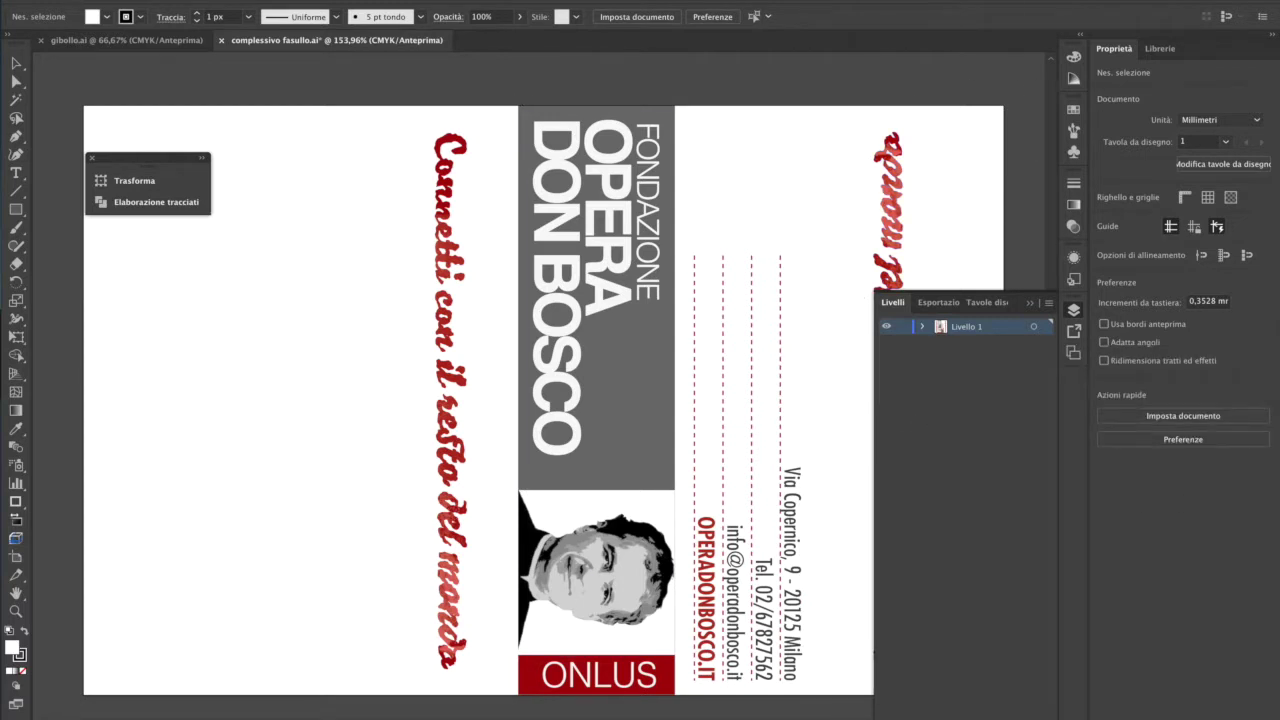
click(490, 0)
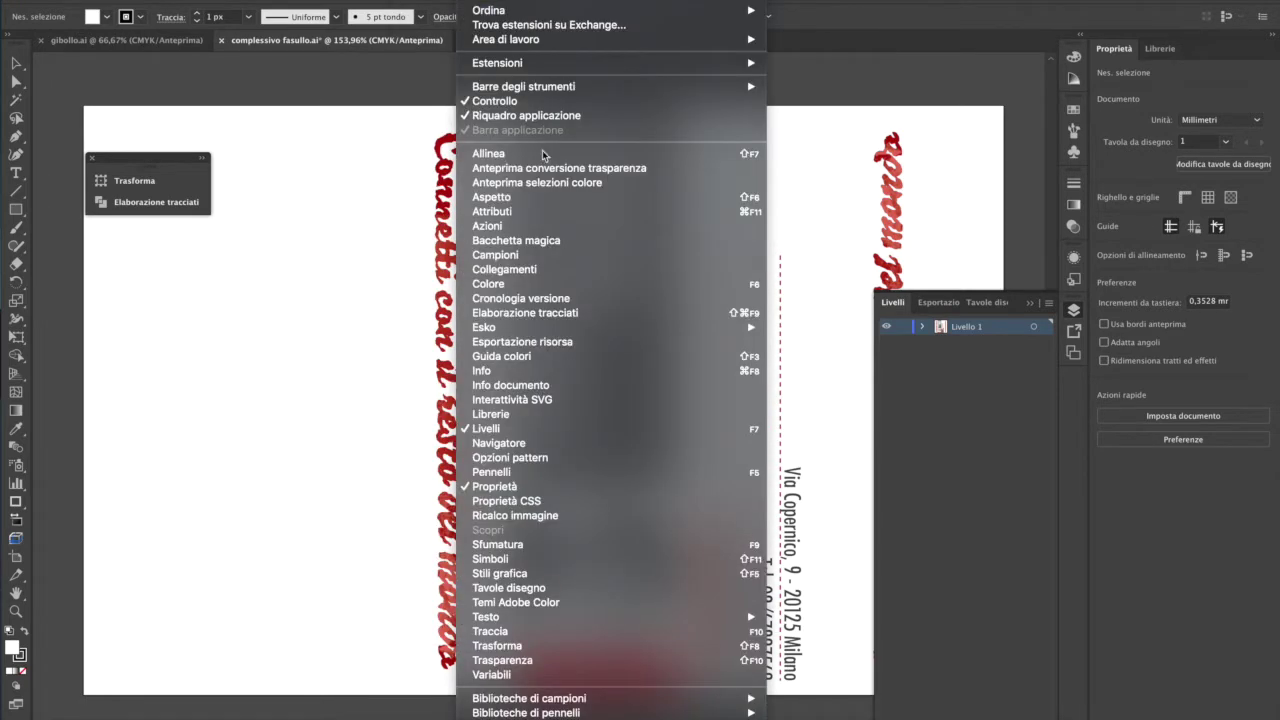
mouse_move(586, 328)
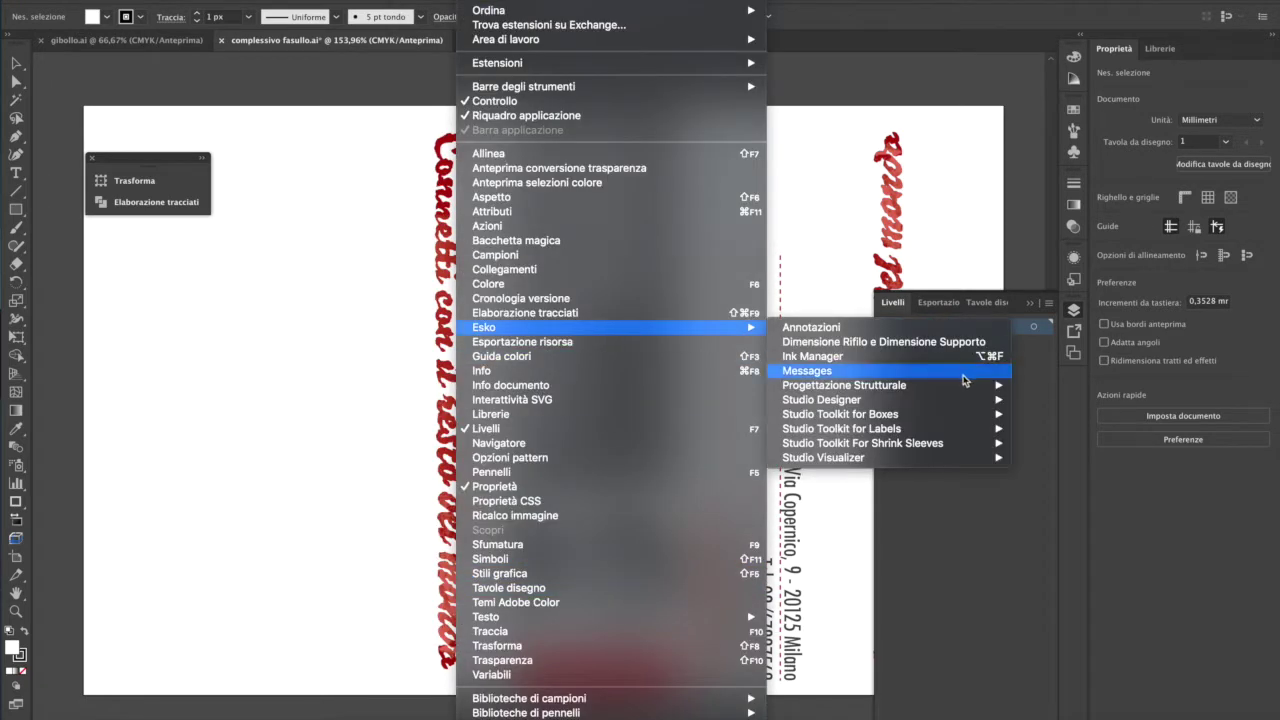
mouse_move(960, 400)
click(1052, 401)
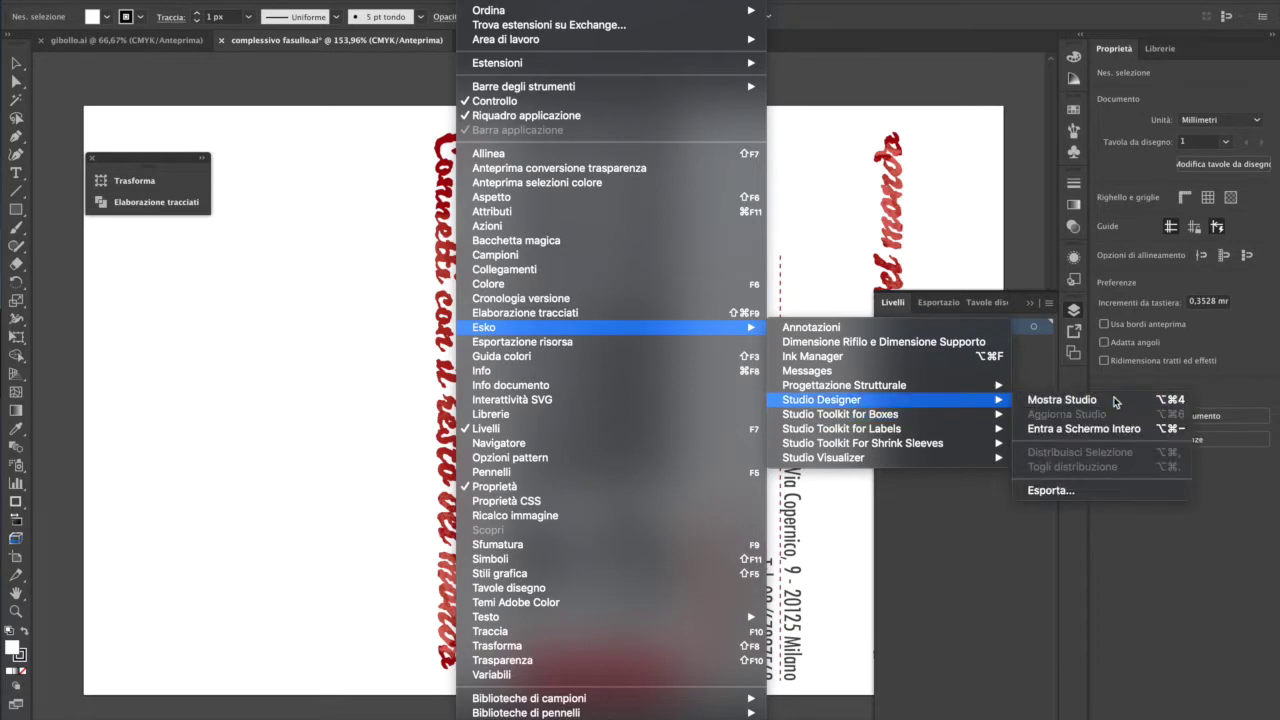
- Load the scene ASSEMBLAGGIO-ONLUS.zae from 4°anno 2020-2021/artios/onlus into Studio
click(908, 395)
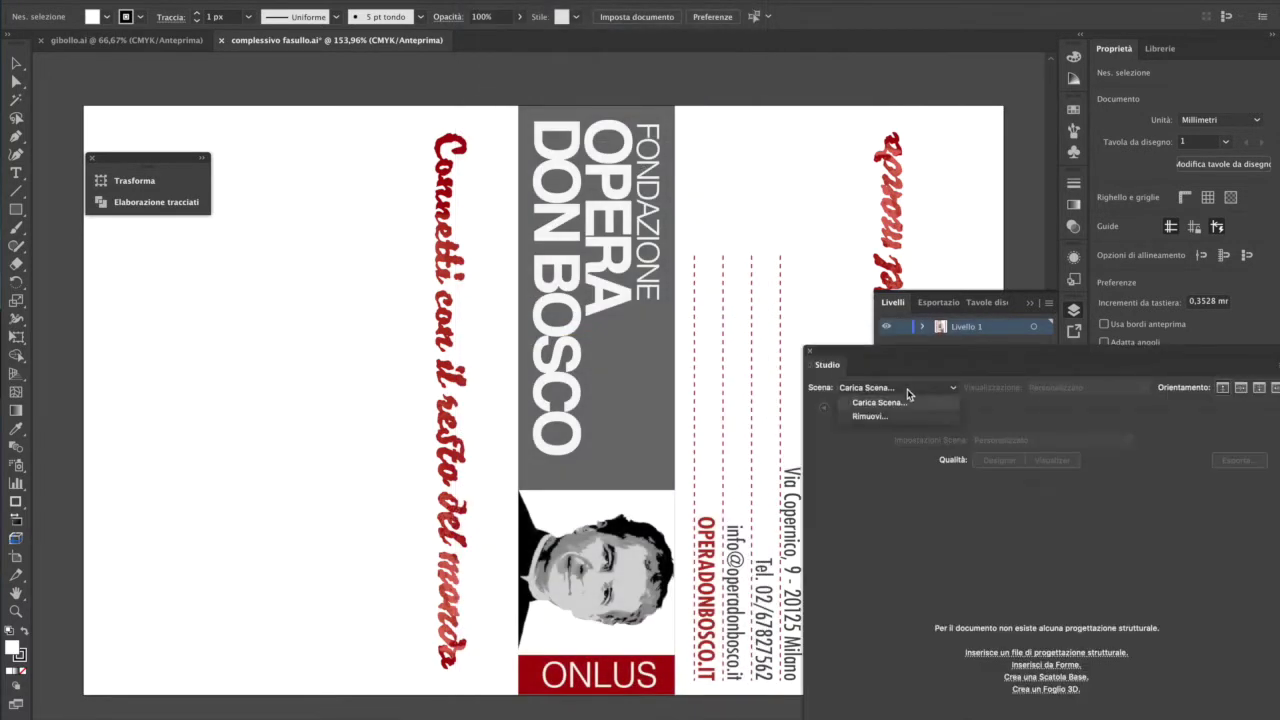
click(905, 414)
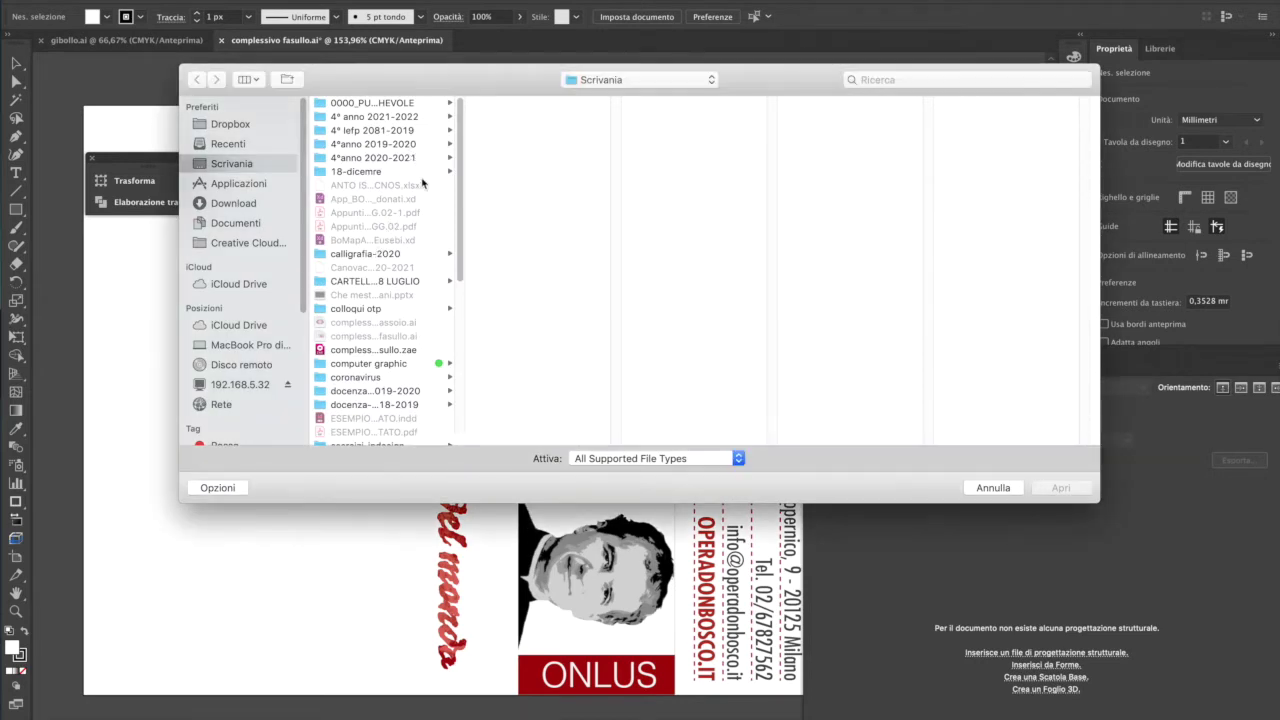
click(350, 171)
click(357, 158)
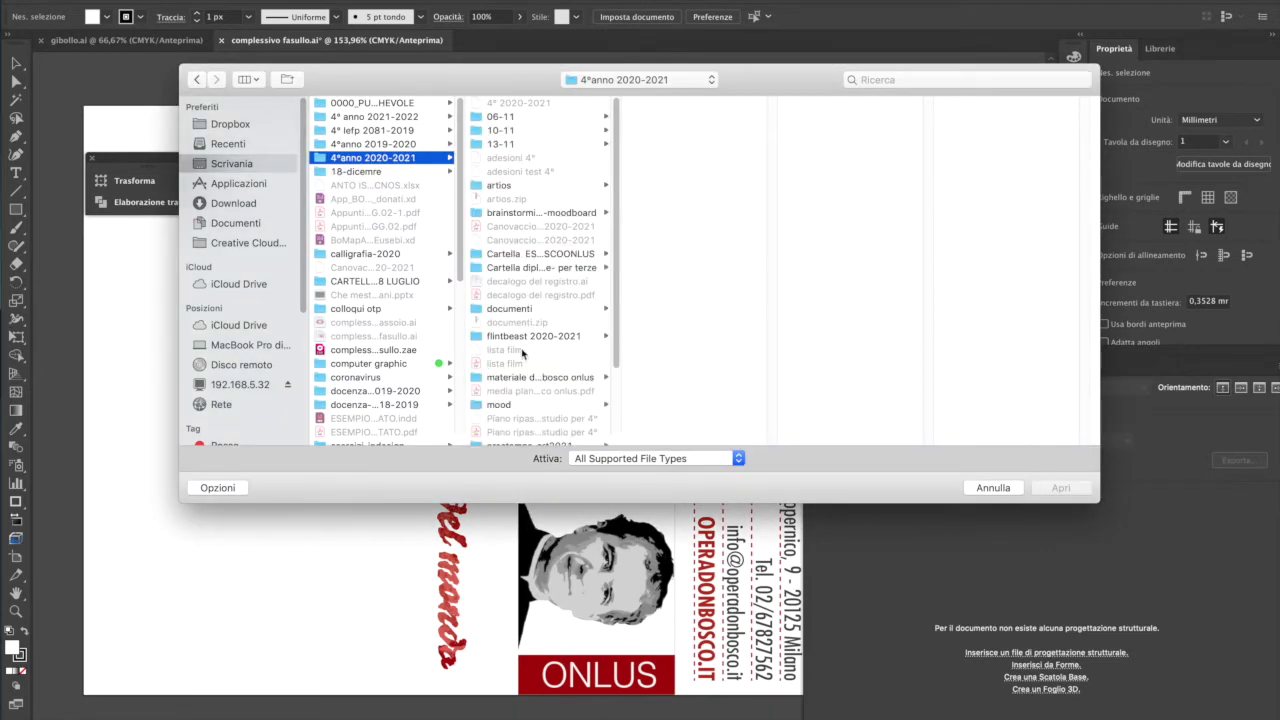
scroll(578, 402, down, 2)
scroll(555, 384, up, 3)
click(533, 186)
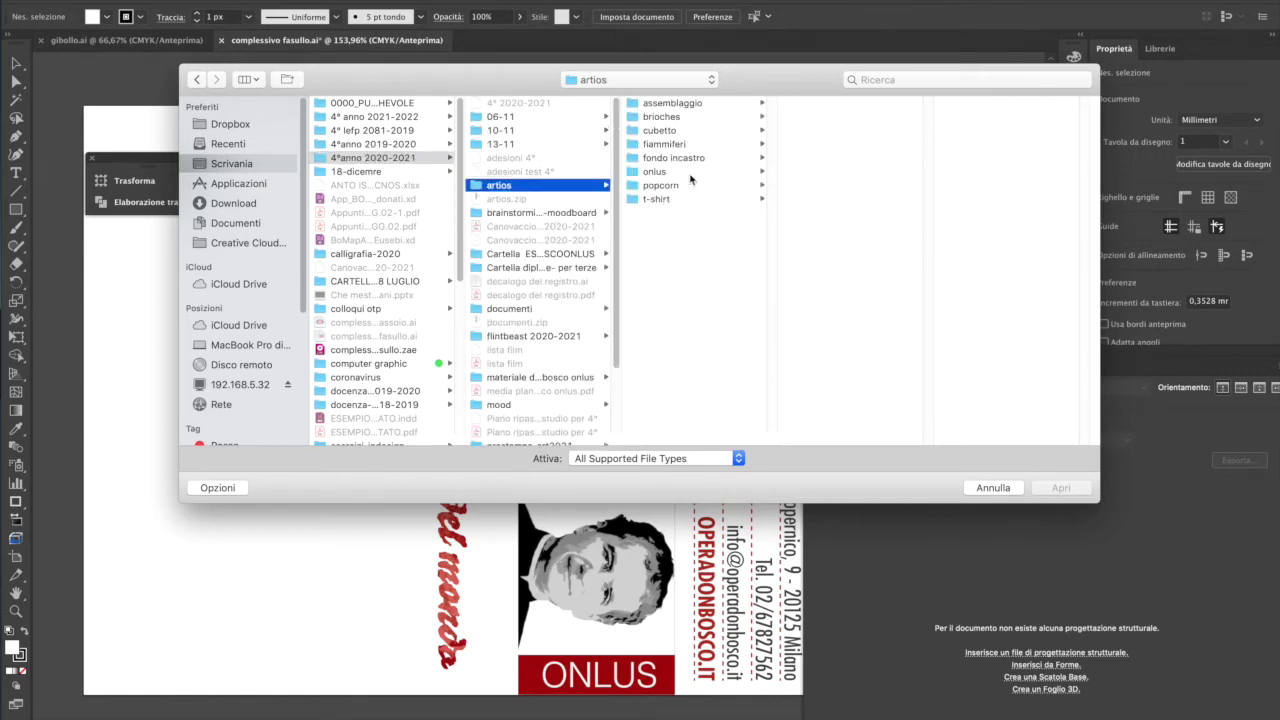
click(690, 174)
double_click(853, 104)
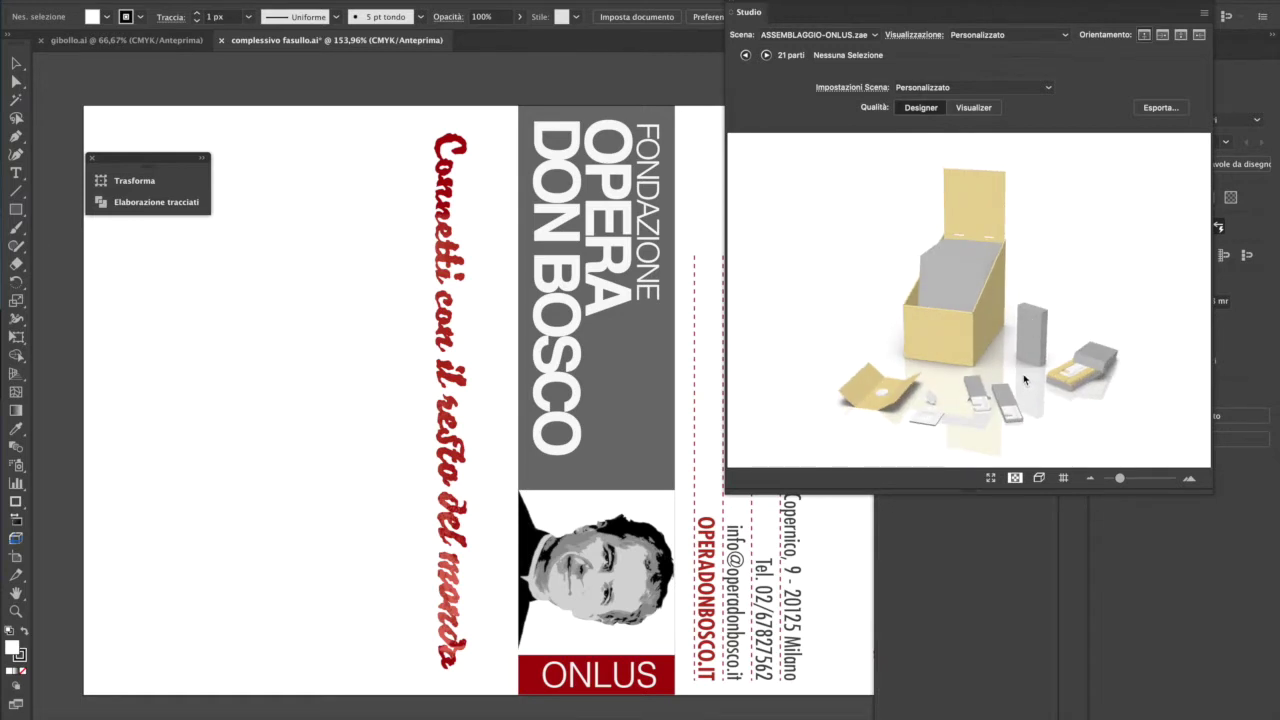
- Turn the box to the front and create a blank document for the flyer part (part 8 of 21)
drag(1057, 160, 1062, 186)
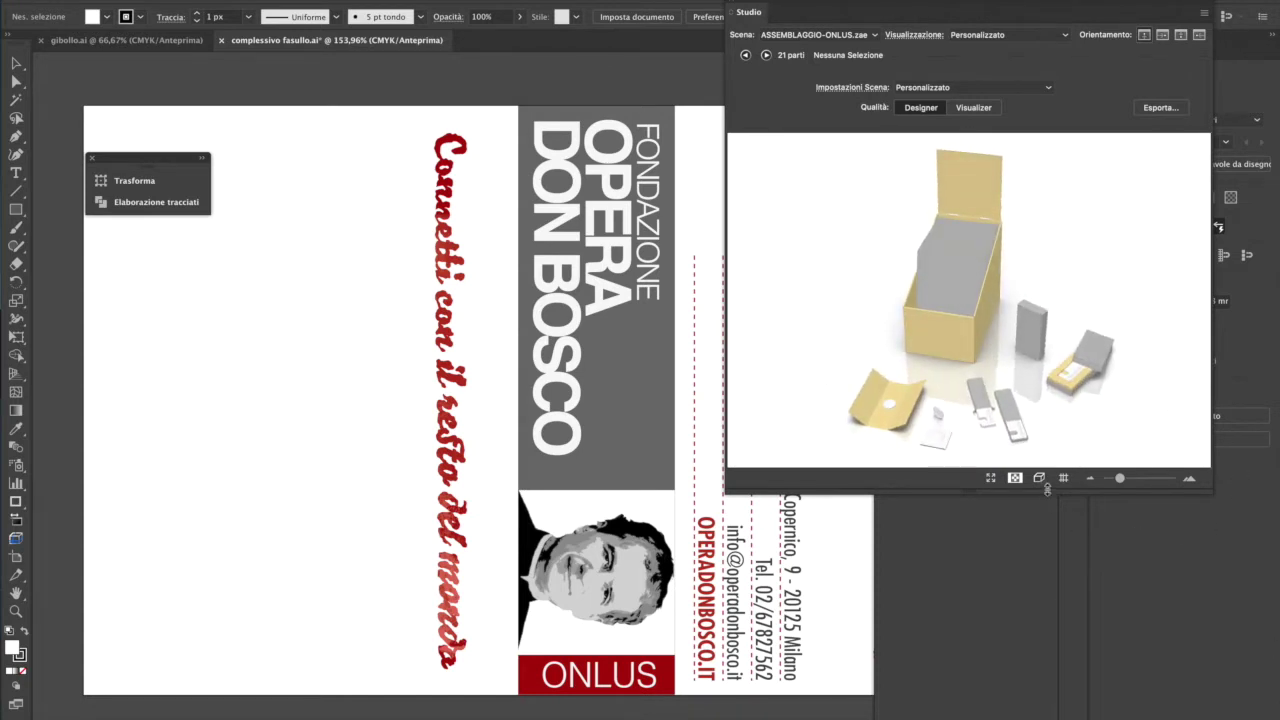
drag(1078, 419, 997, 400)
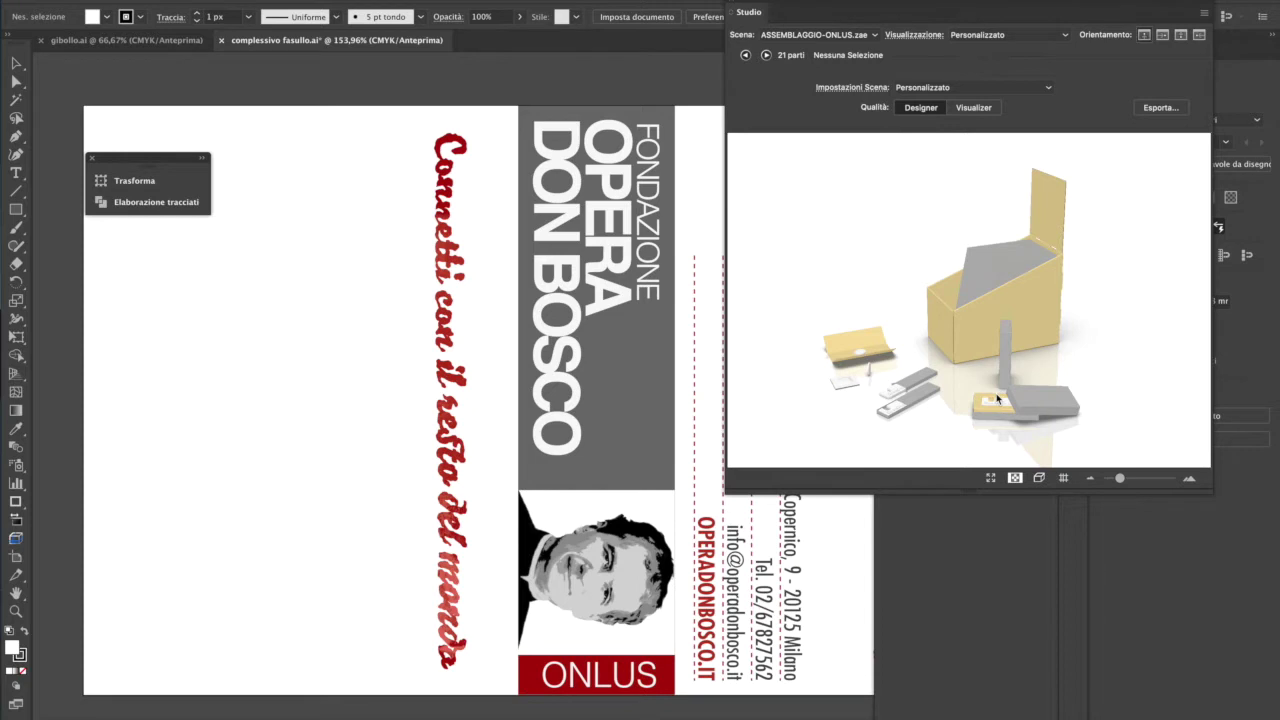
drag(997, 400, 1071, 410)
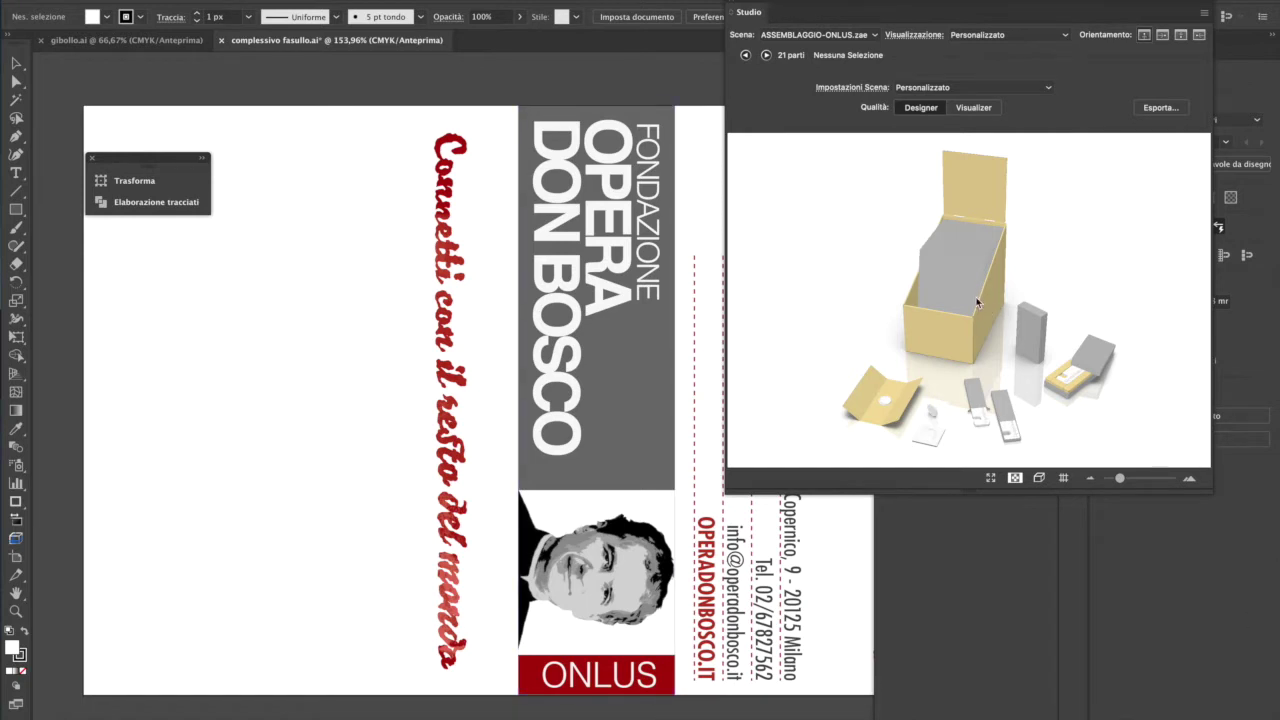
double_click(945, 290)
click(689, 377)
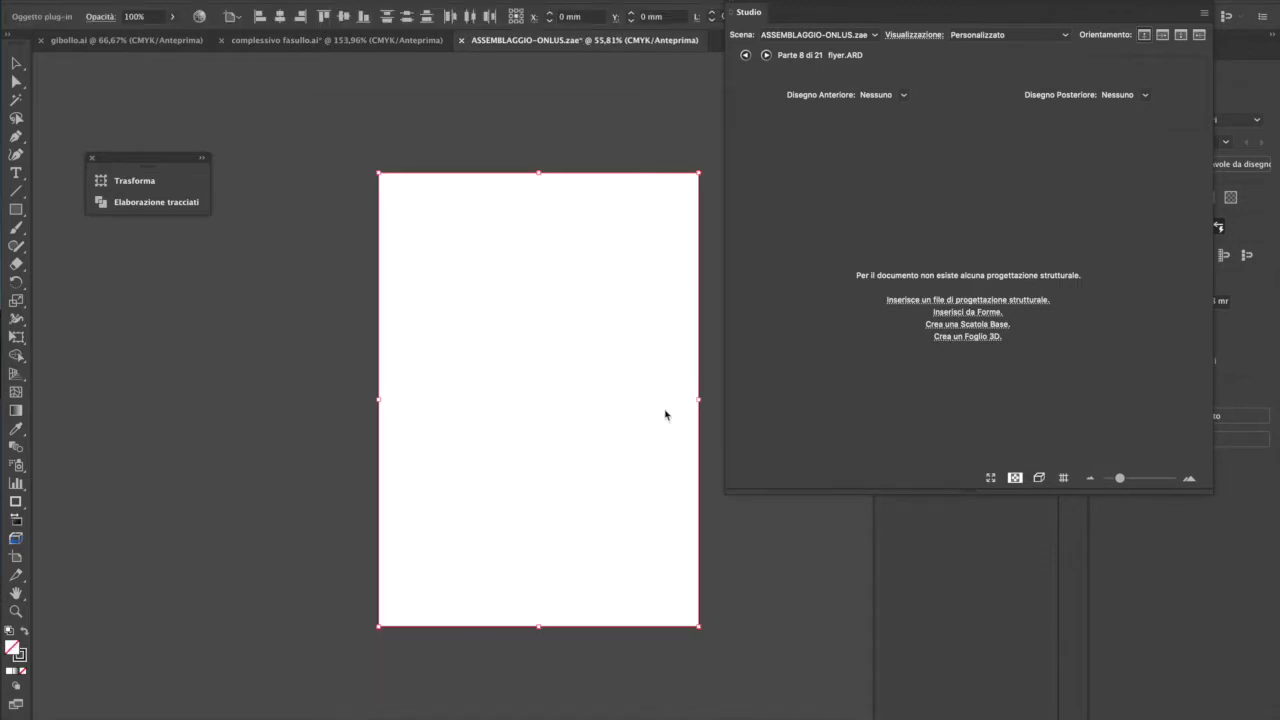
- In the Save As dialog, create a new folder named grafiche
click(706, 446)
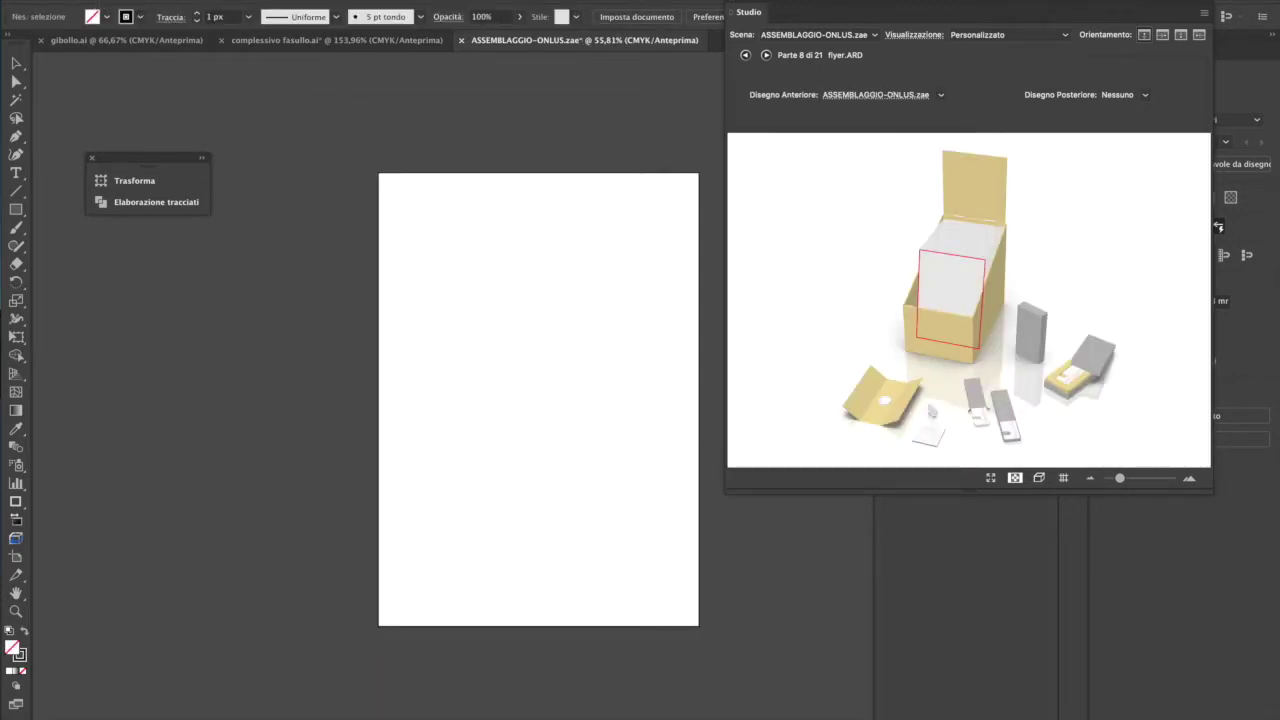
click(120, 0)
click(161, 97)
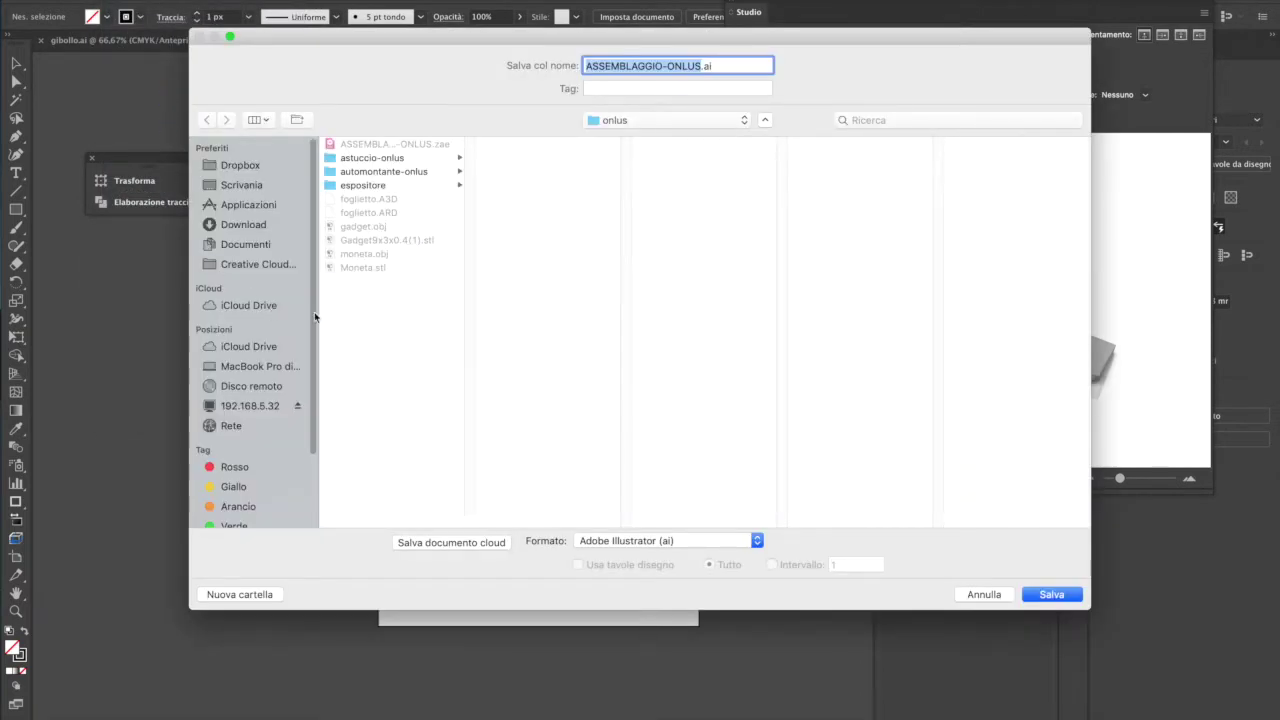
click(268, 597)
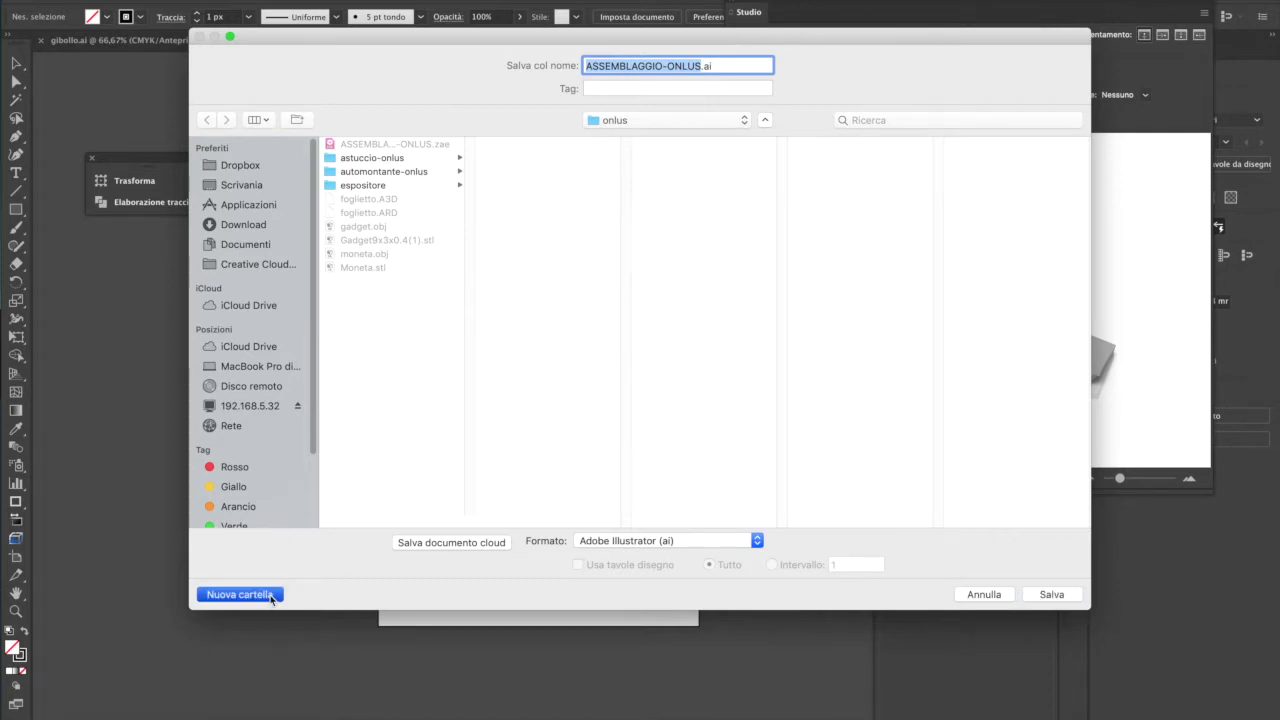
text(grafiche)
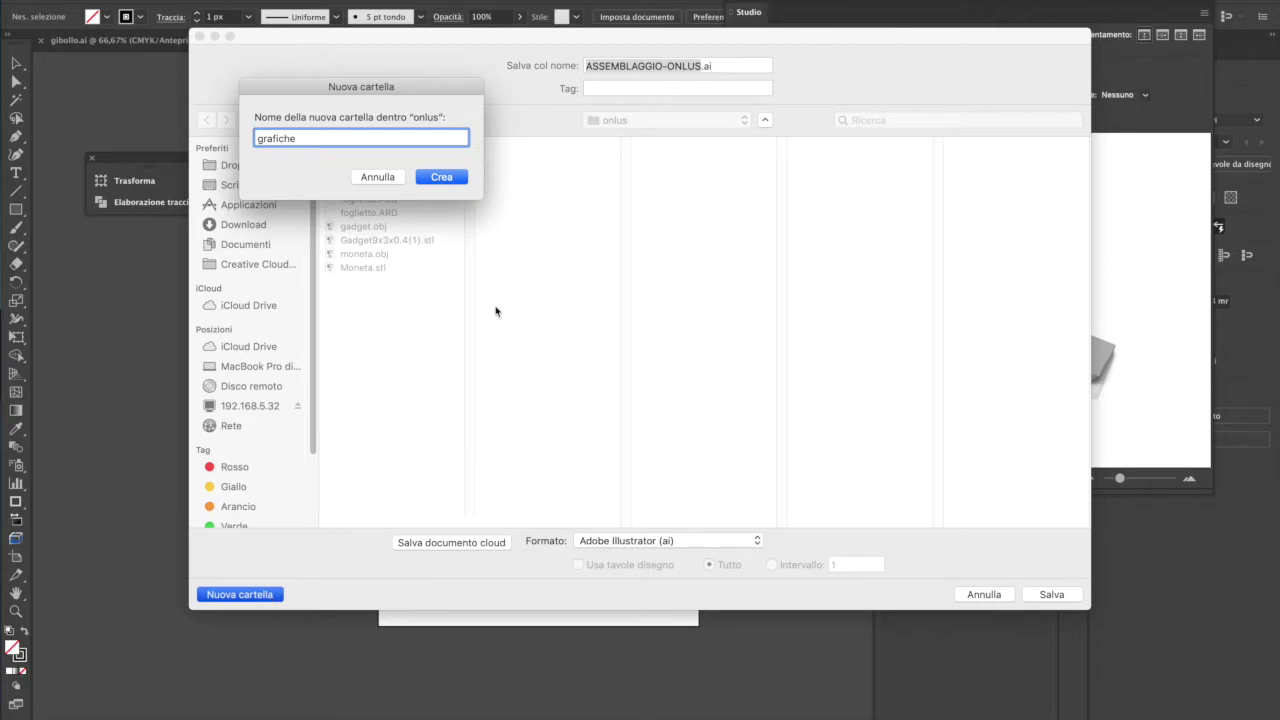
click(454, 177)
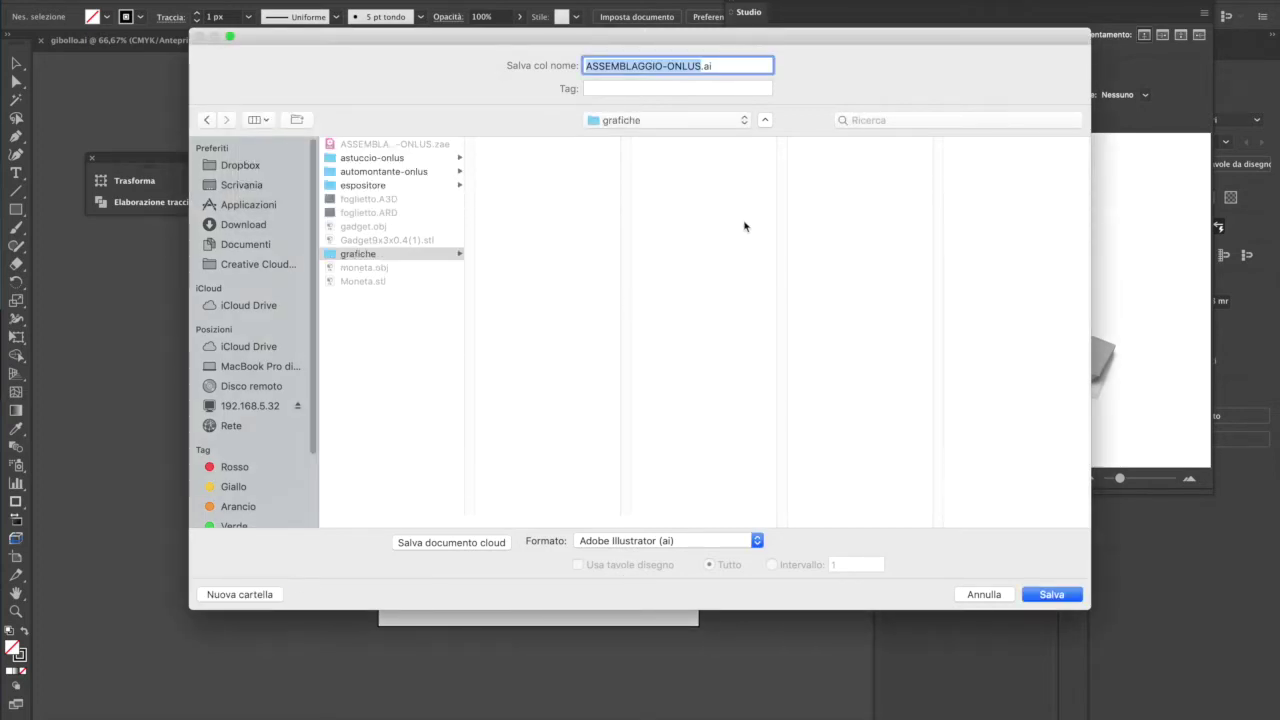
- Save the flyer there as flyer.ai, then select the outer display box part
text(flyer)
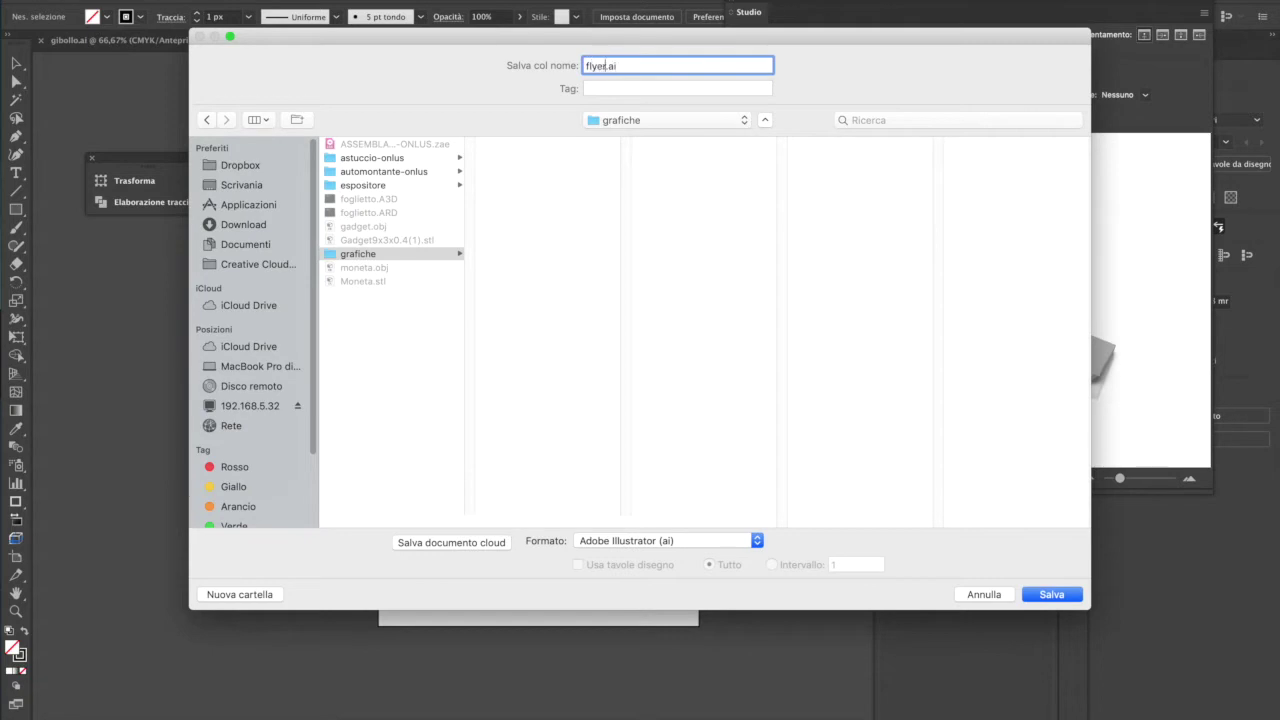
click(1040, 594)
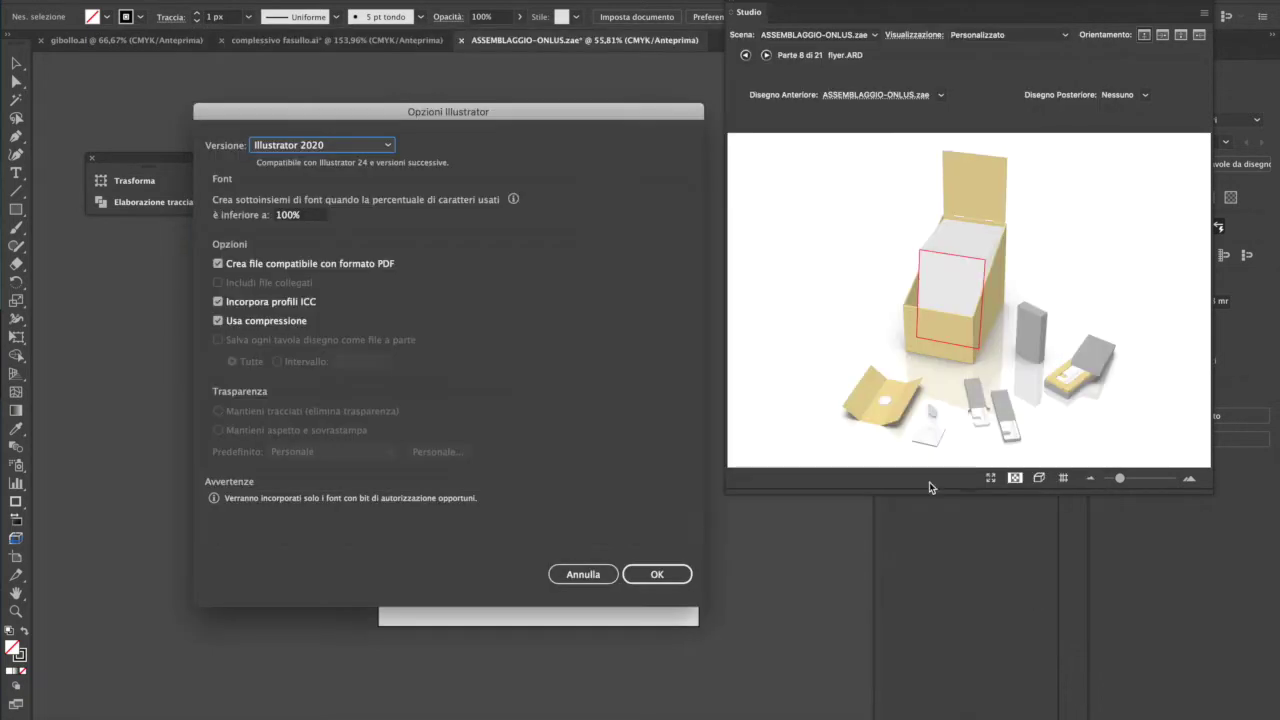
click(657, 574)
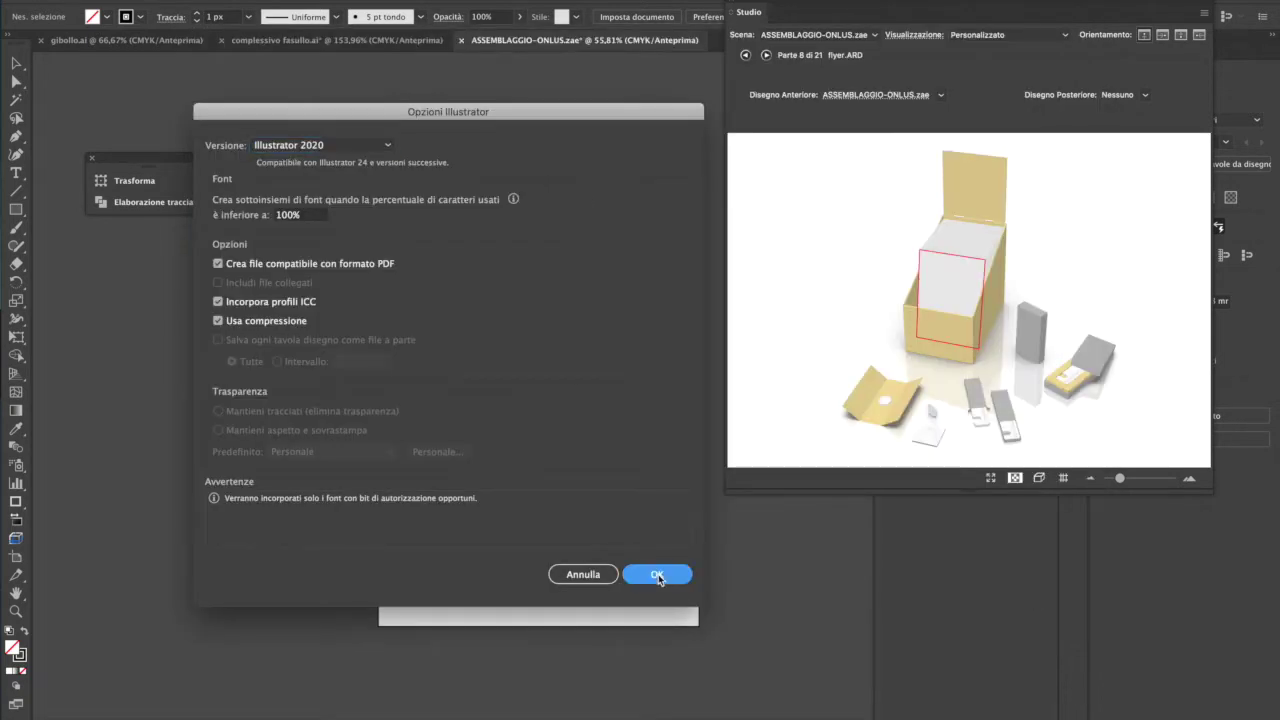
drag(962, 356, 1005, 308)
click(1005, 308)
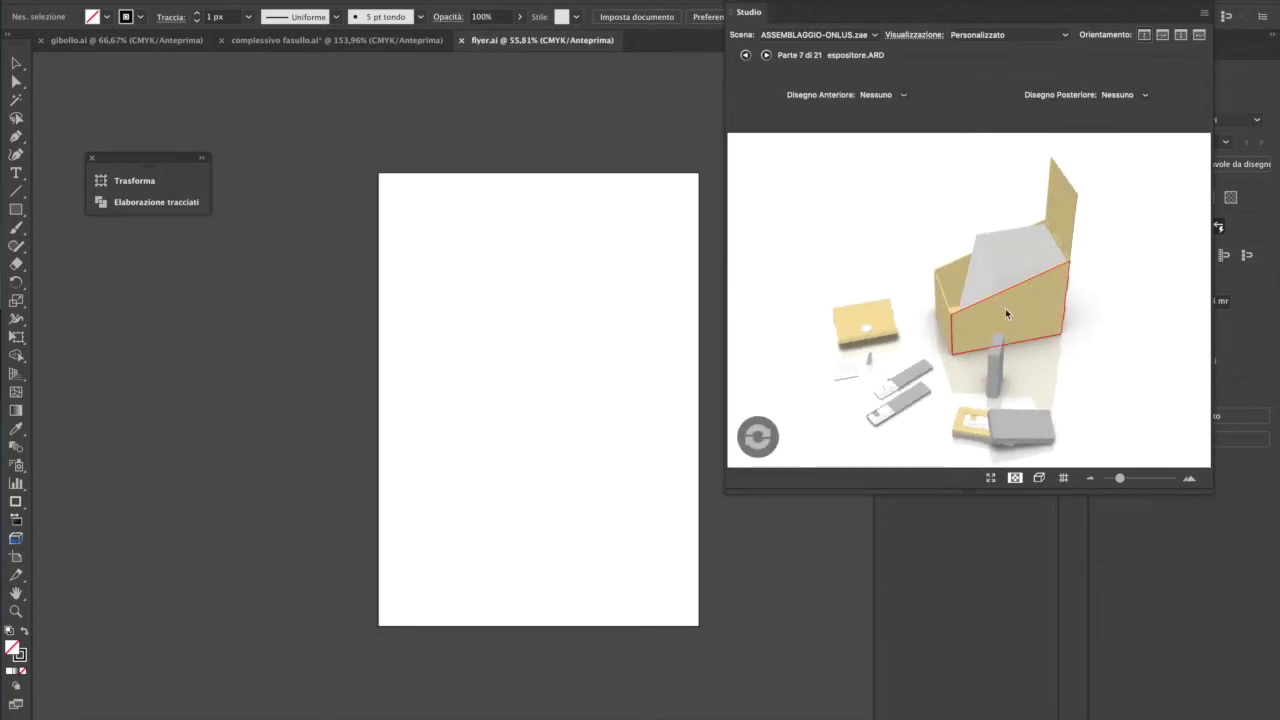
- Create the outer box document, save it as espositore esterno.ai, then select the top flap
click(714, 375)
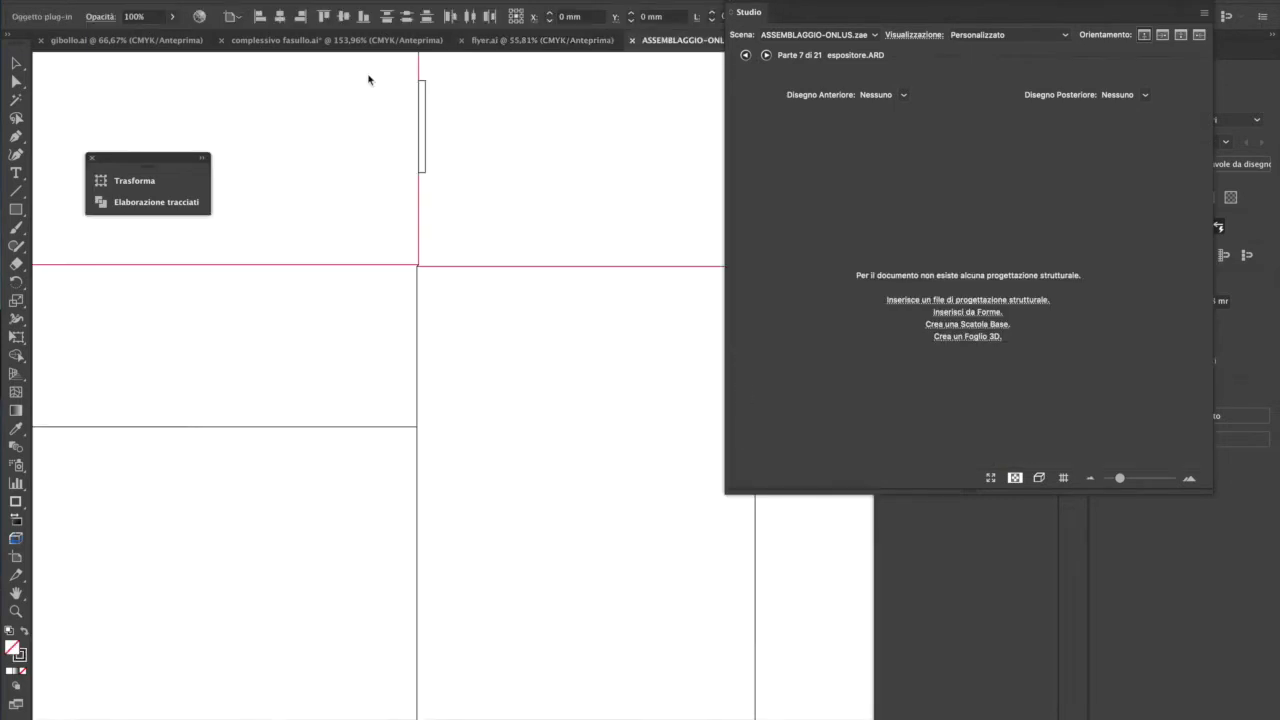
click(113, 0)
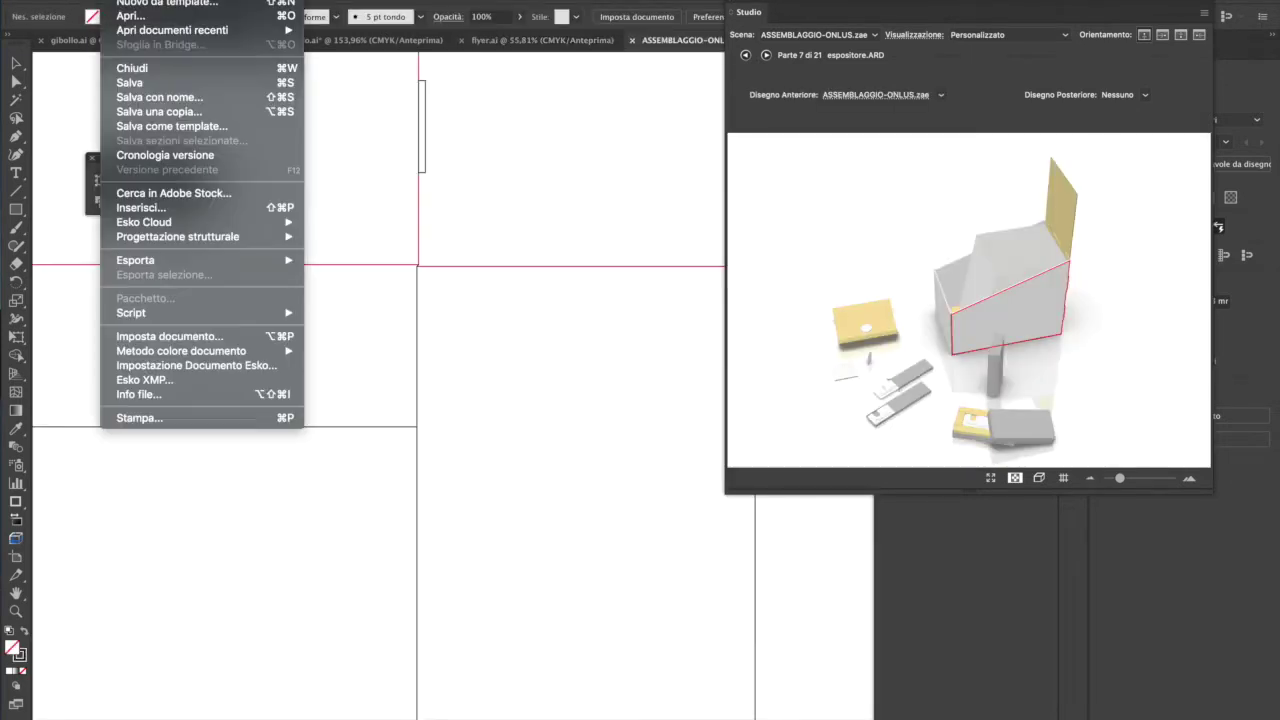
click(178, 98)
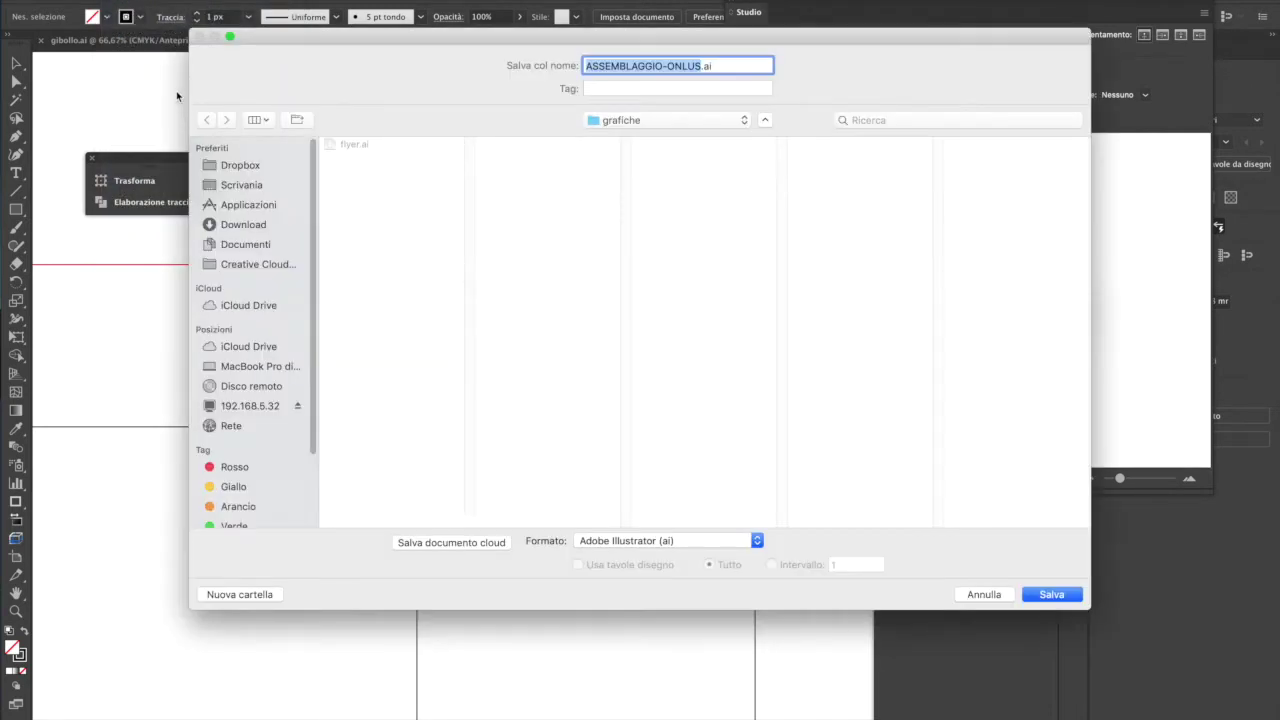
text(espos)
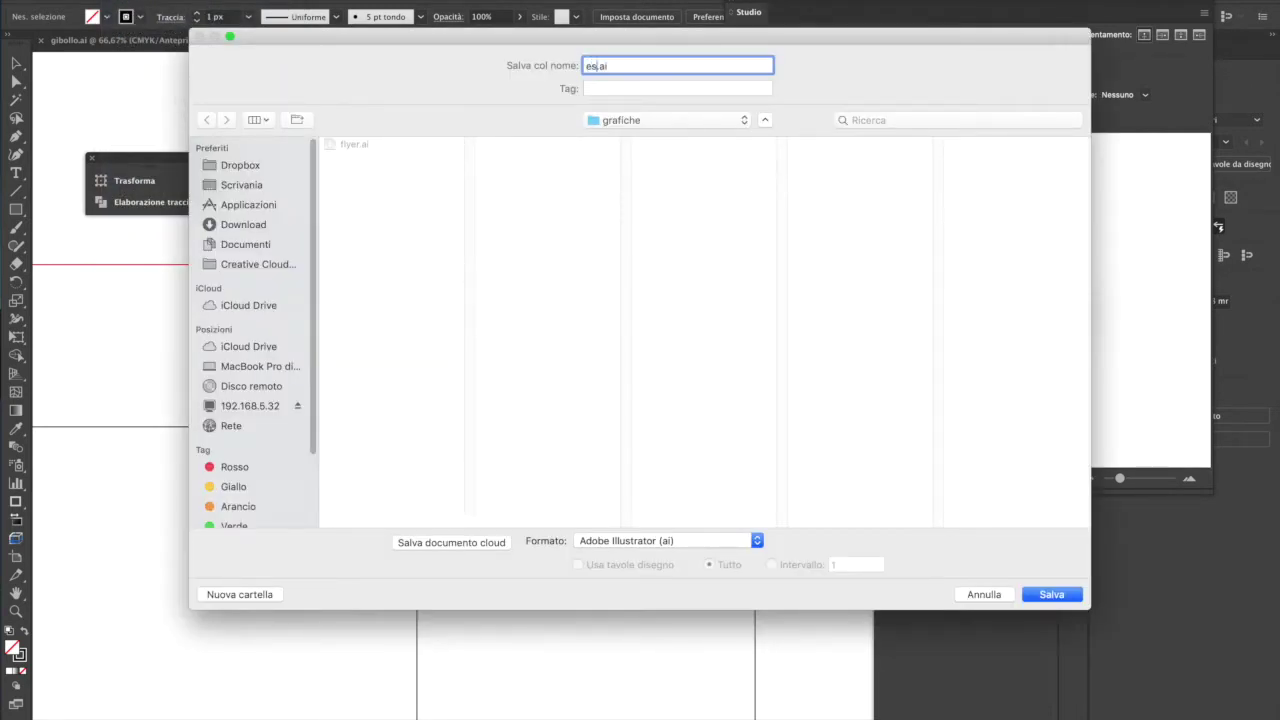
text(itore esterno)
click(1046, 597)
click(676, 574)
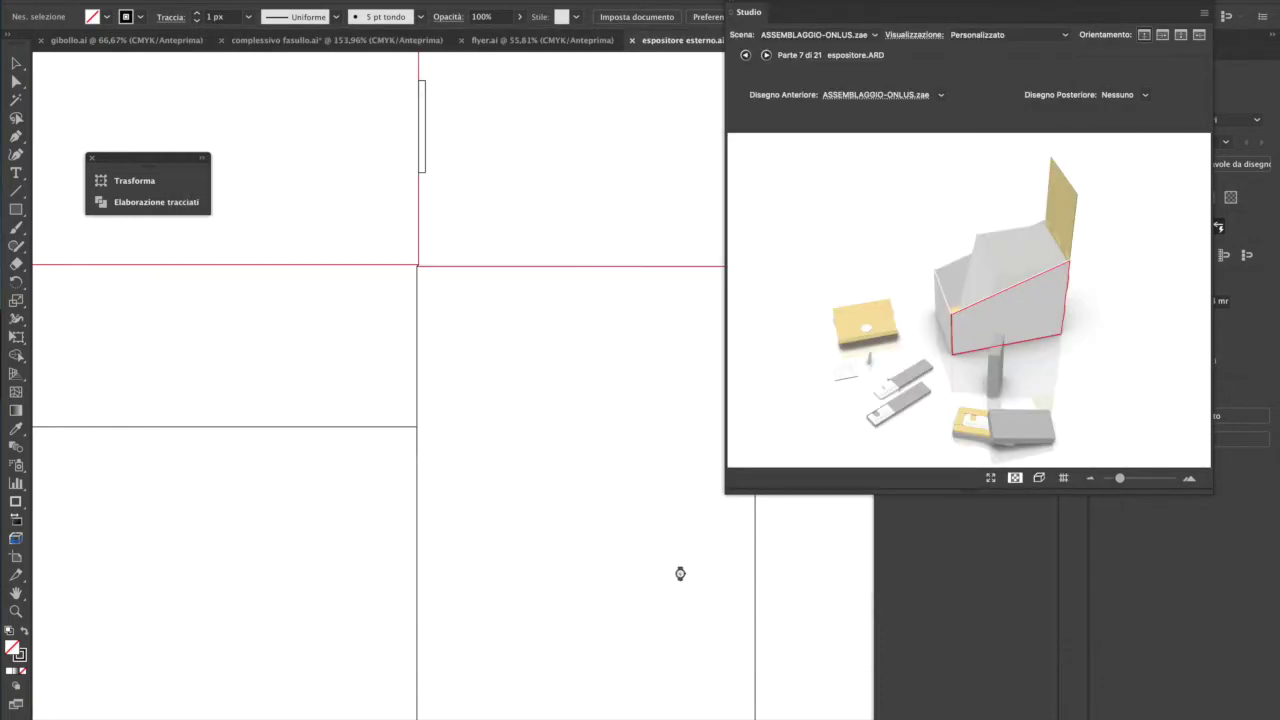
drag(872, 327, 1001, 341)
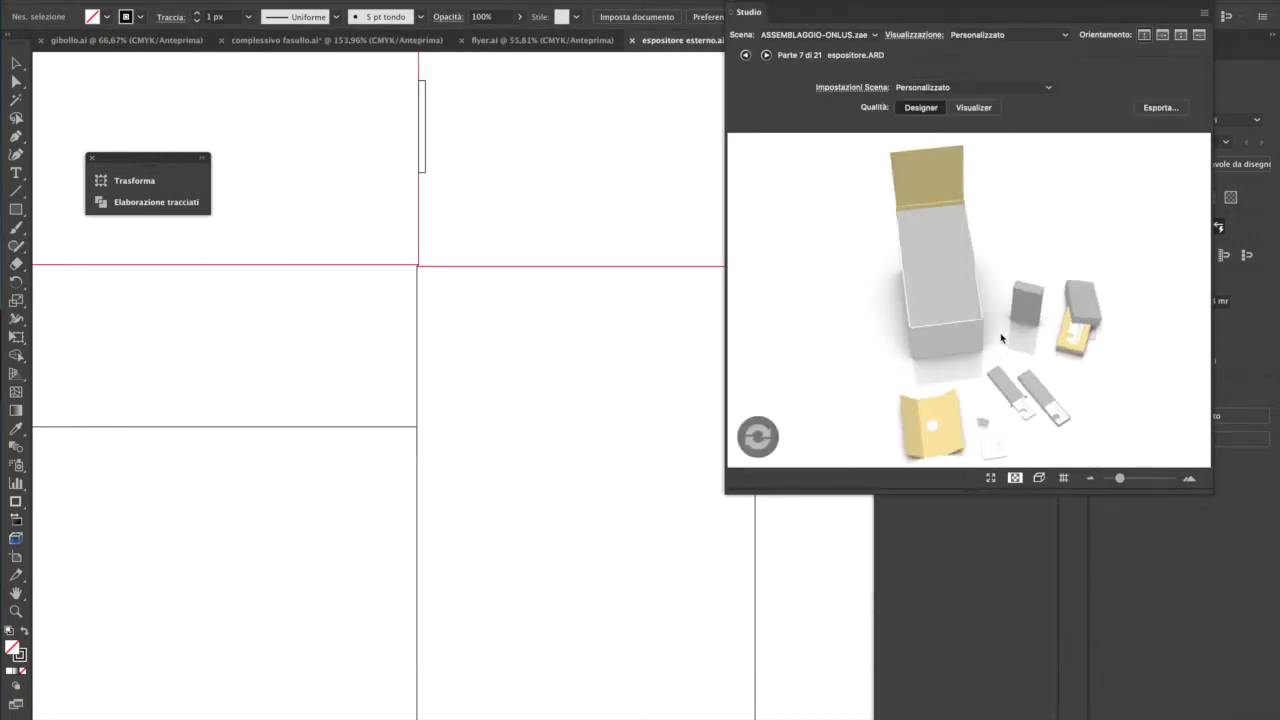
click(943, 186)
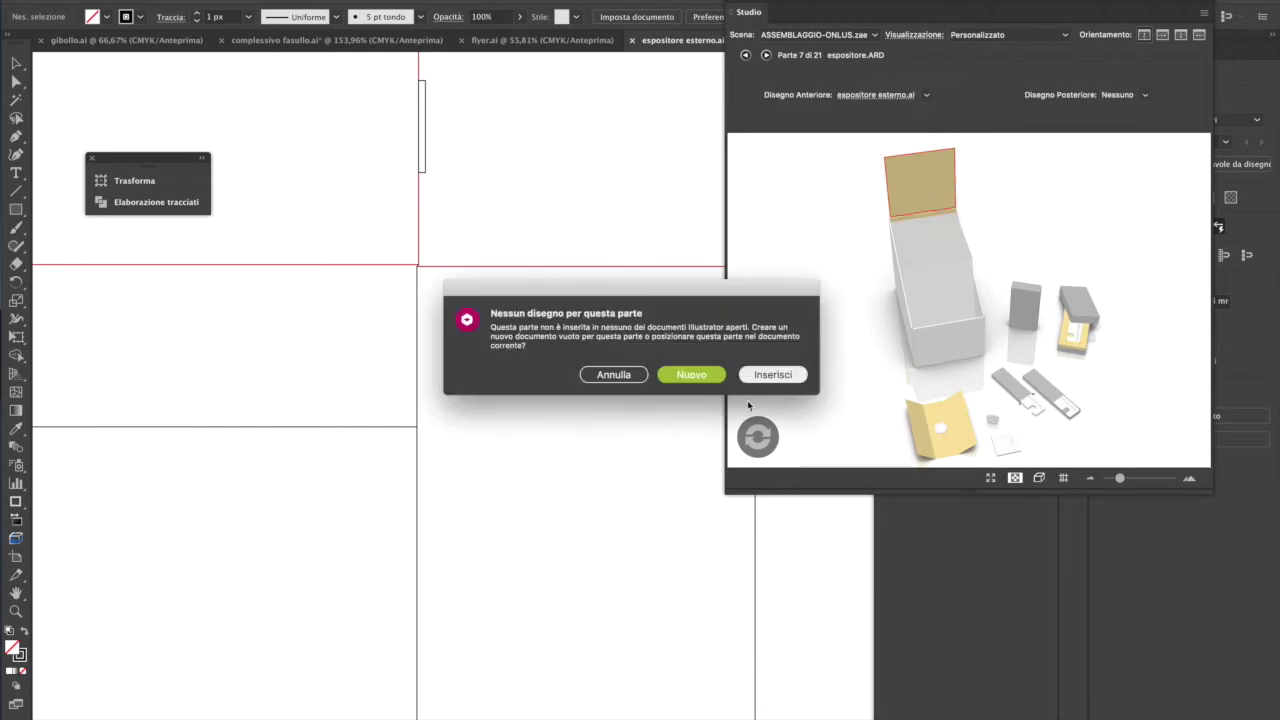
- Create the top flap's document, save it as espositore interno.ai, then select the flyer sheet
click(691, 374)
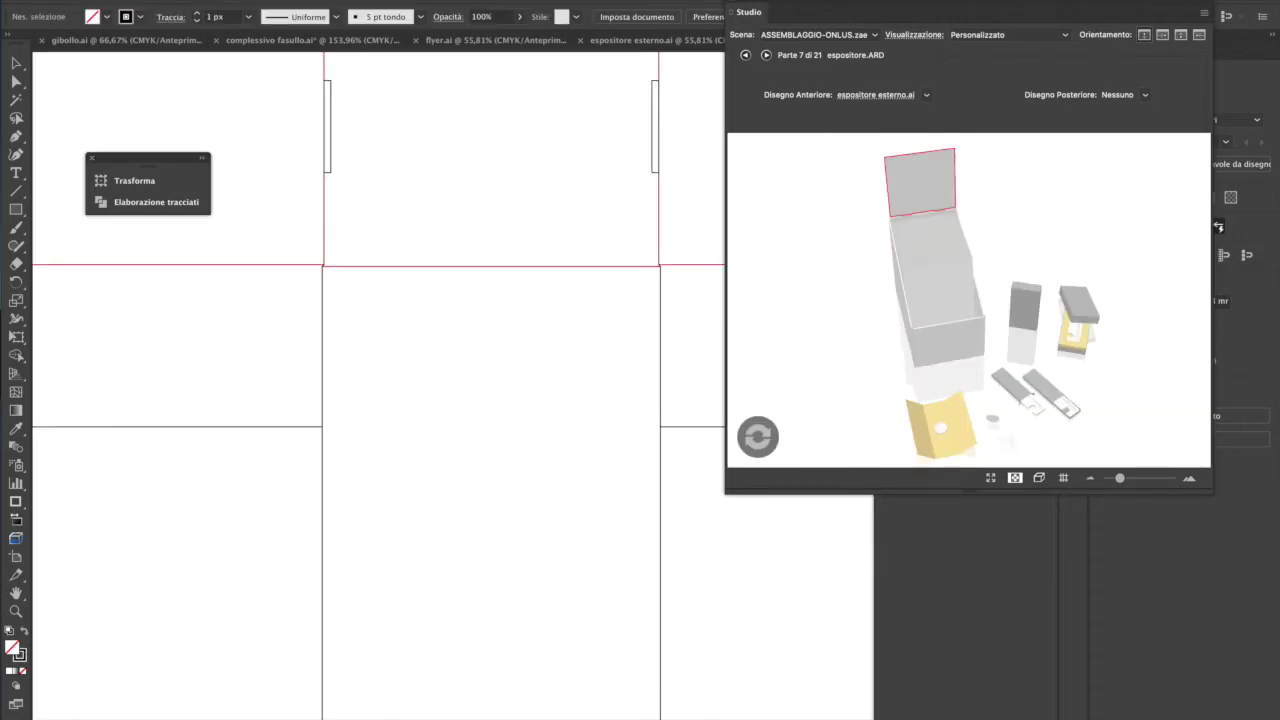
click(118, 2)
click(160, 97)
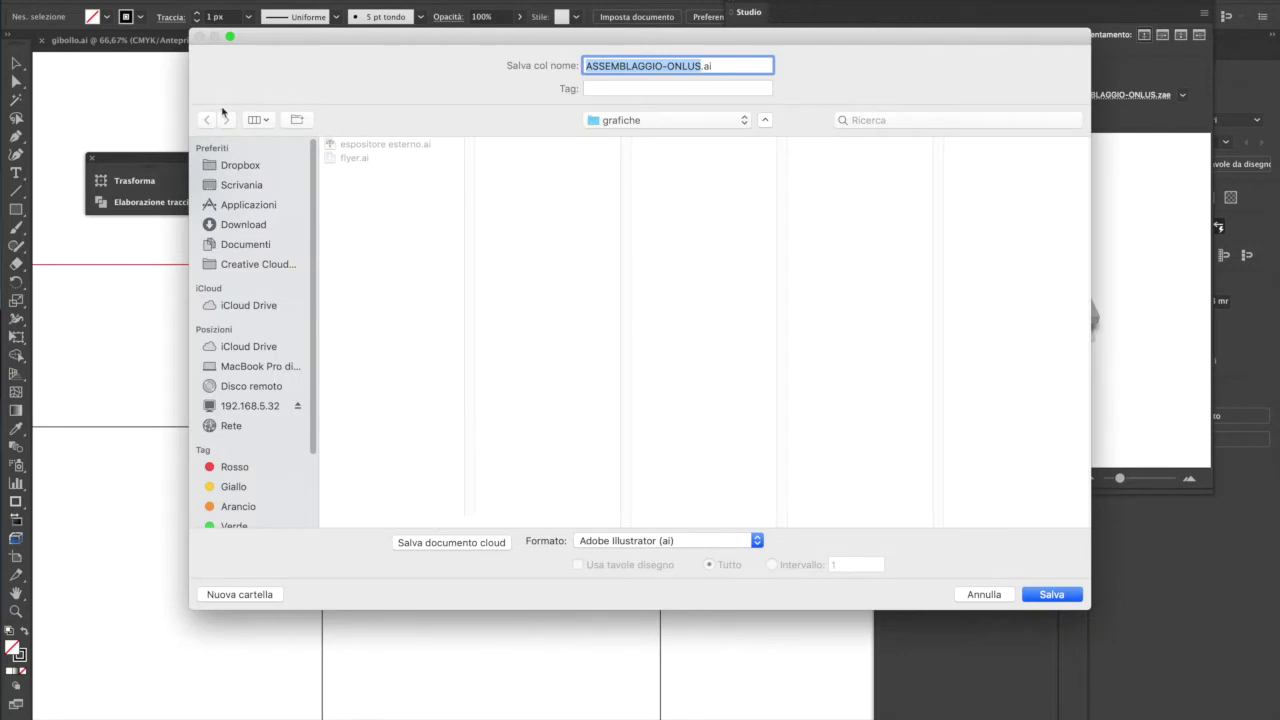
click(386, 150)
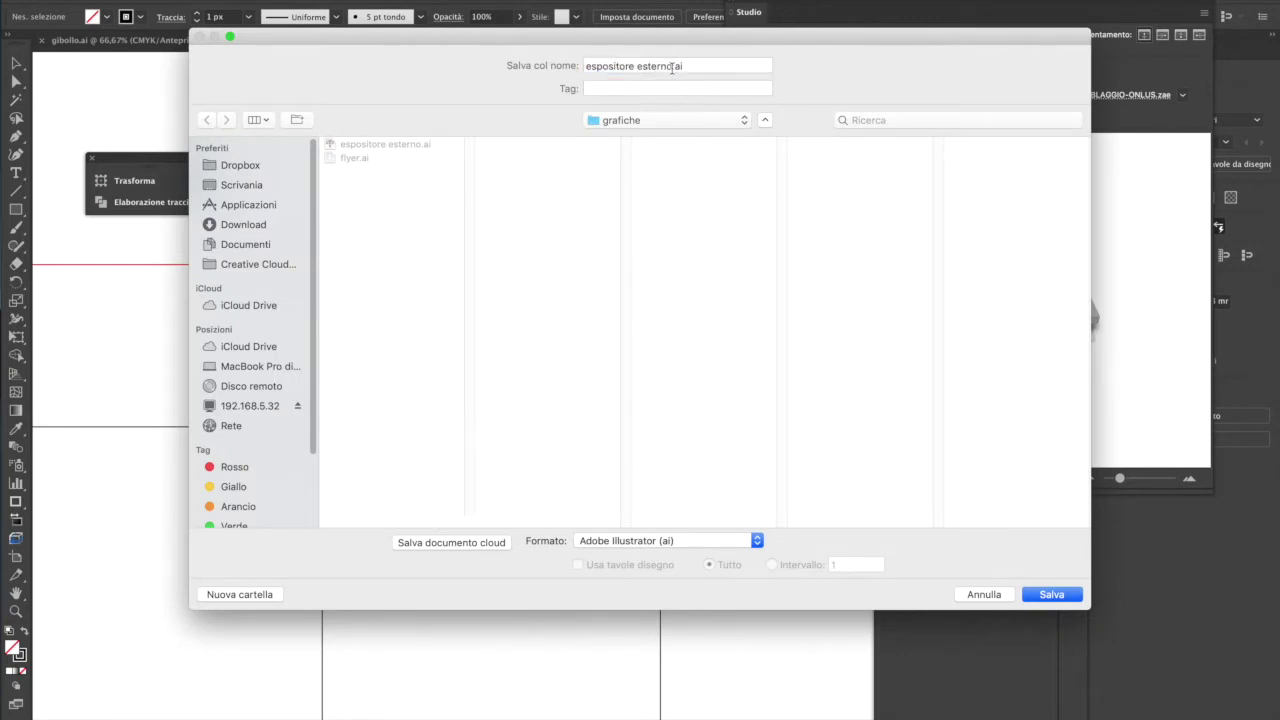
drag(671, 66, 638, 66)
text(inte)
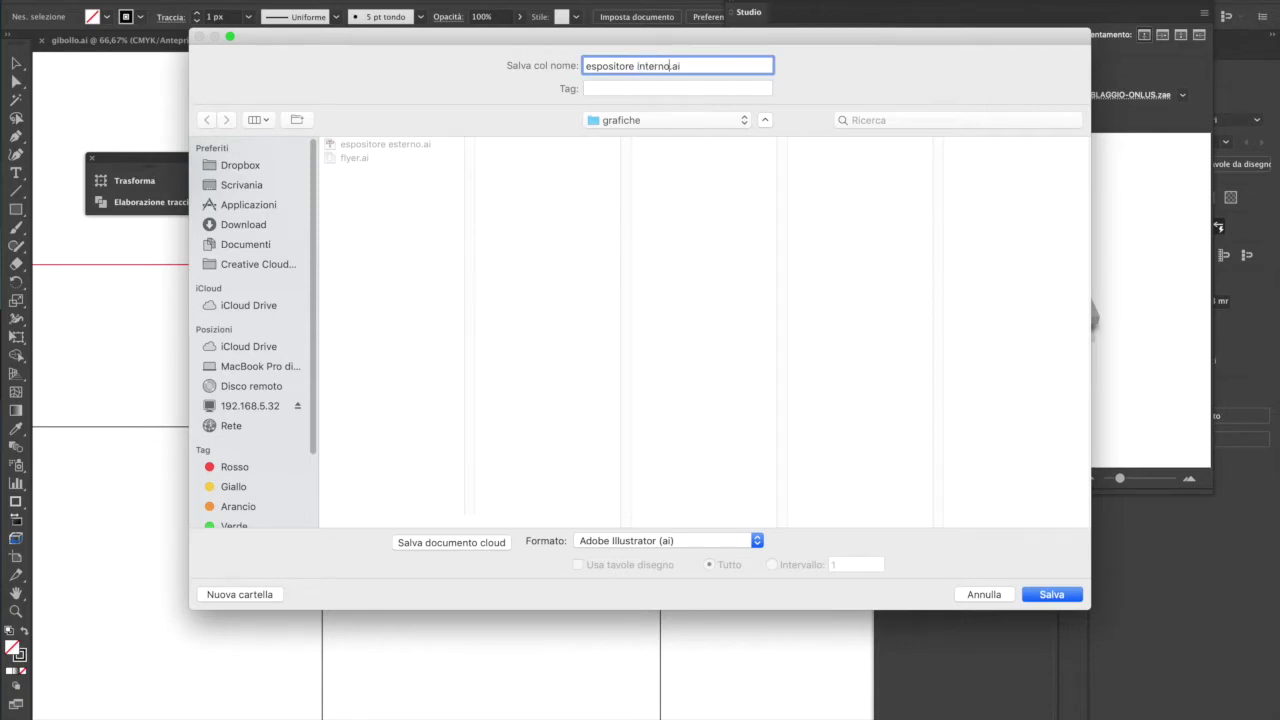
click(1060, 598)
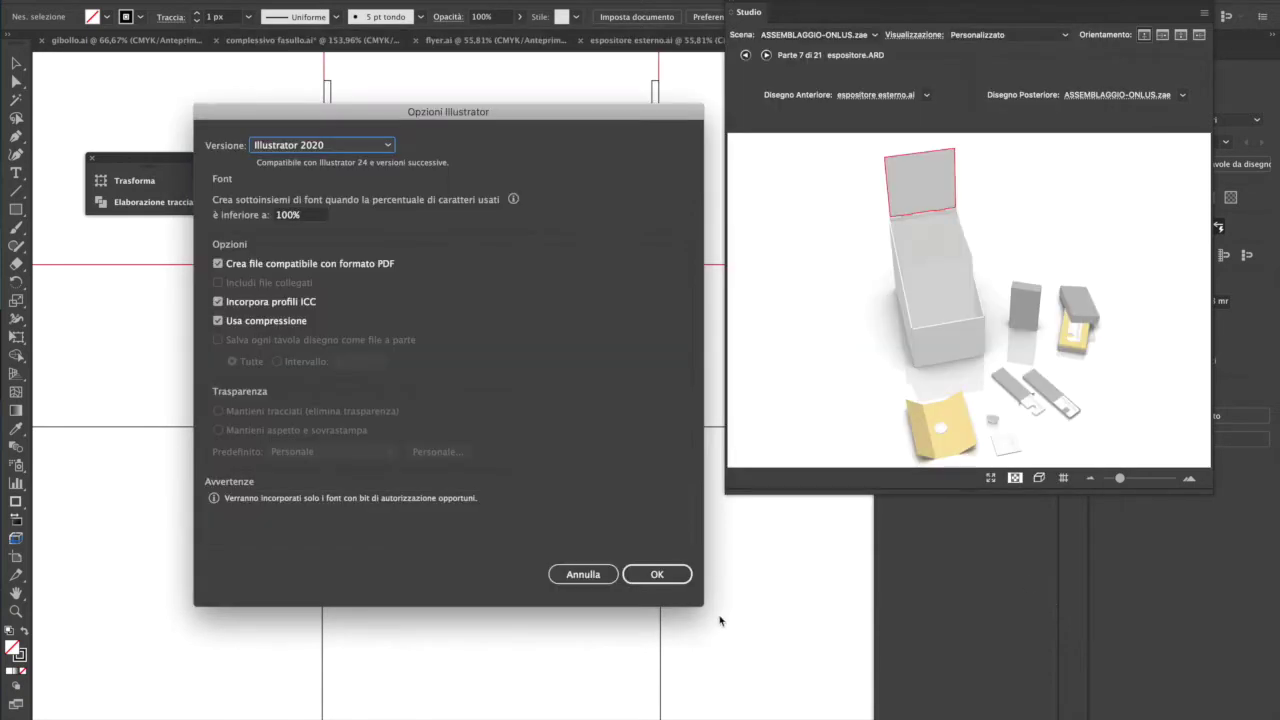
click(678, 577)
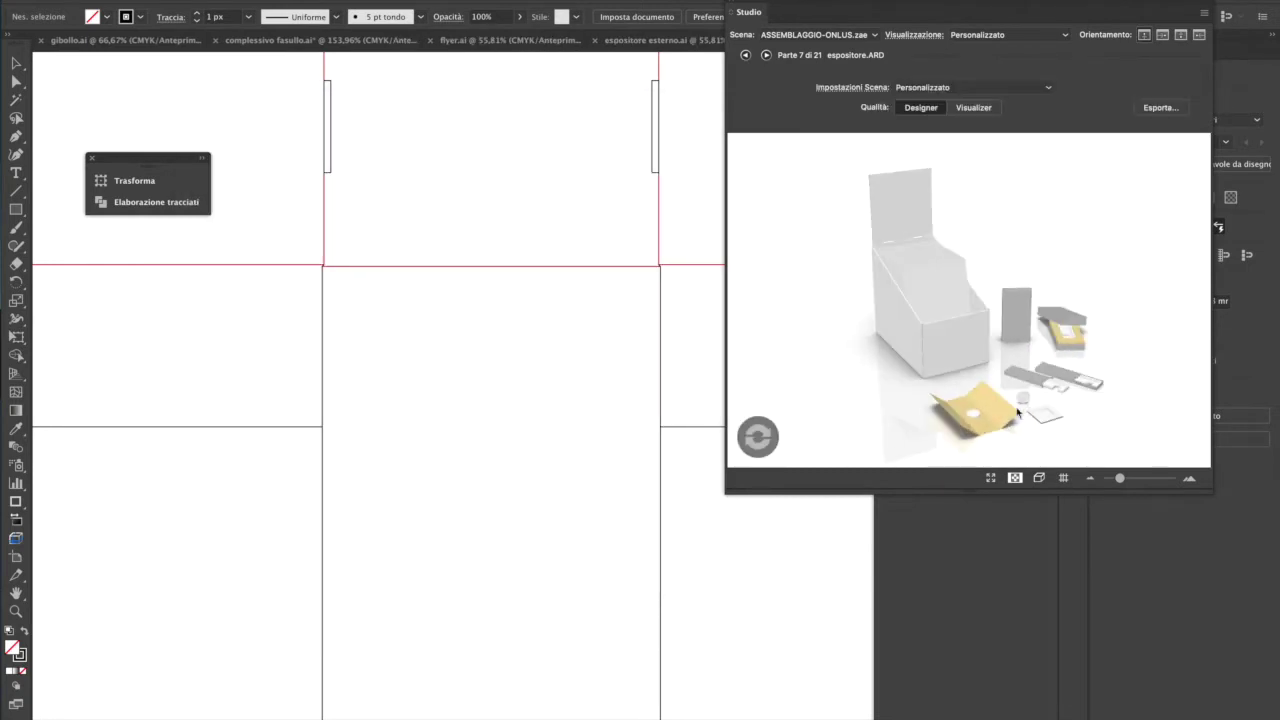
click(1003, 405)
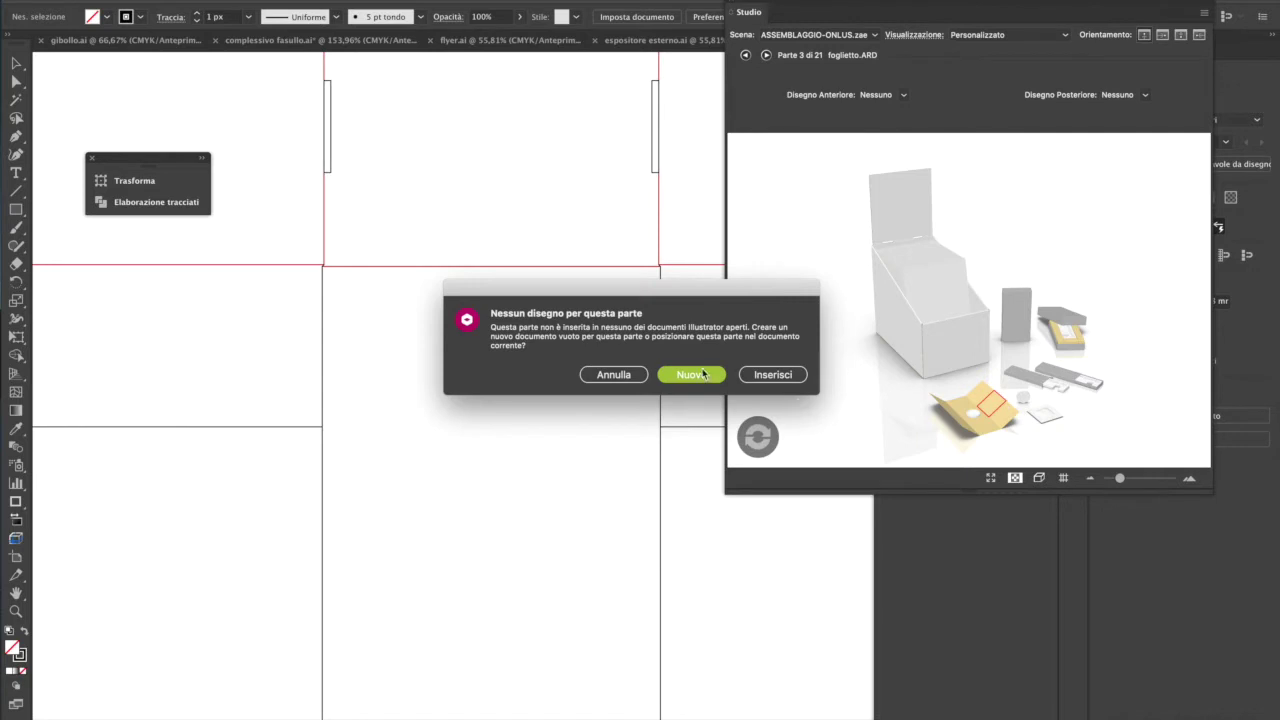
- Create a new document for the flyer sheet and save it as foglietto-interno.ai
click(705, 374)
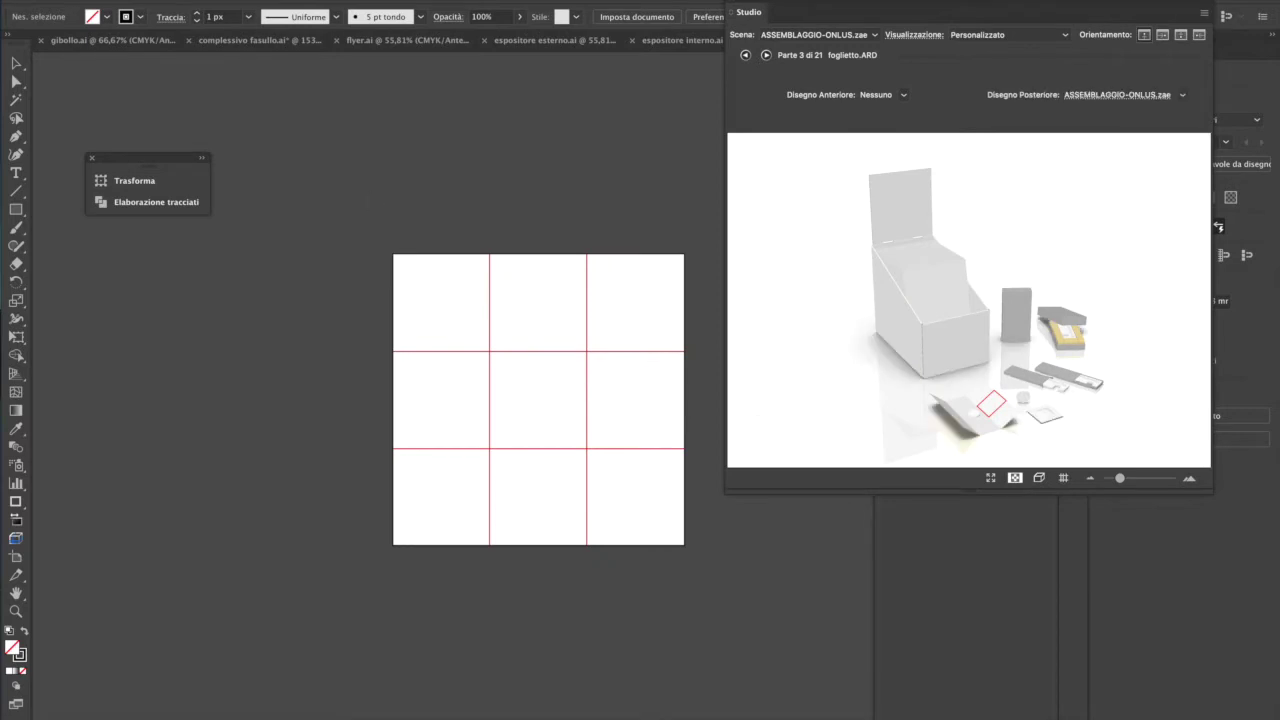
click(120, 0)
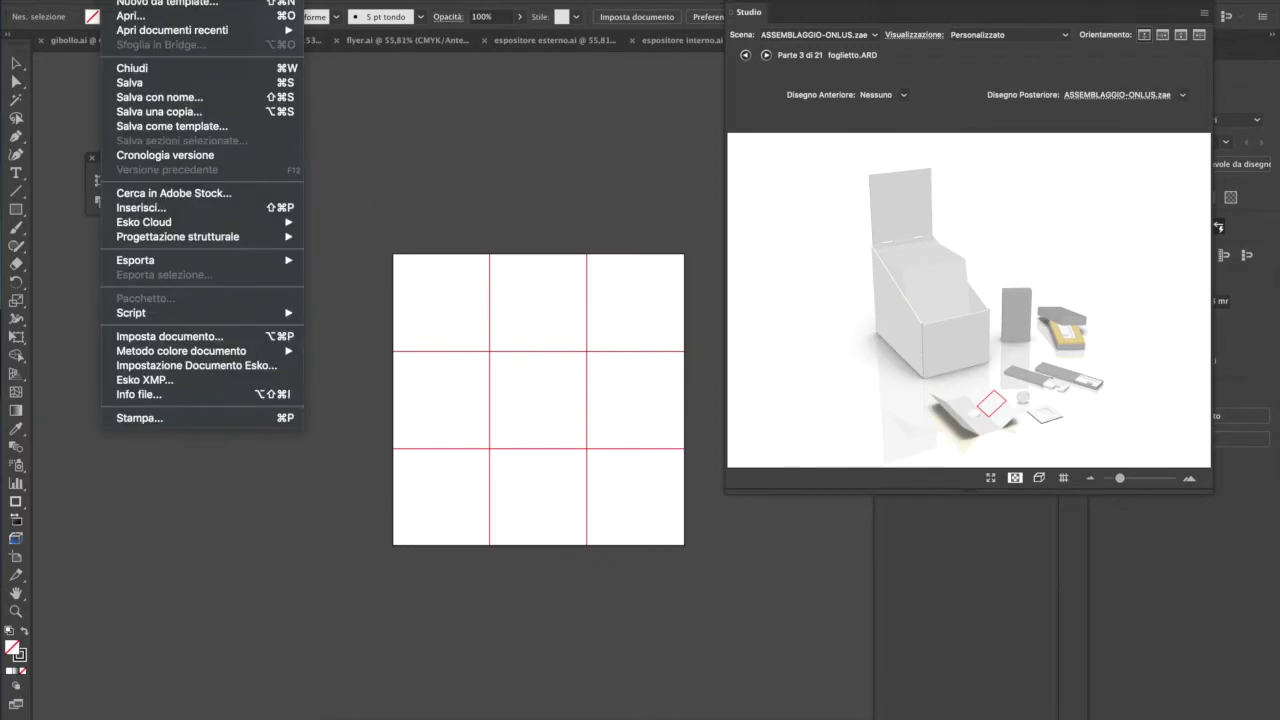
click(123, 97)
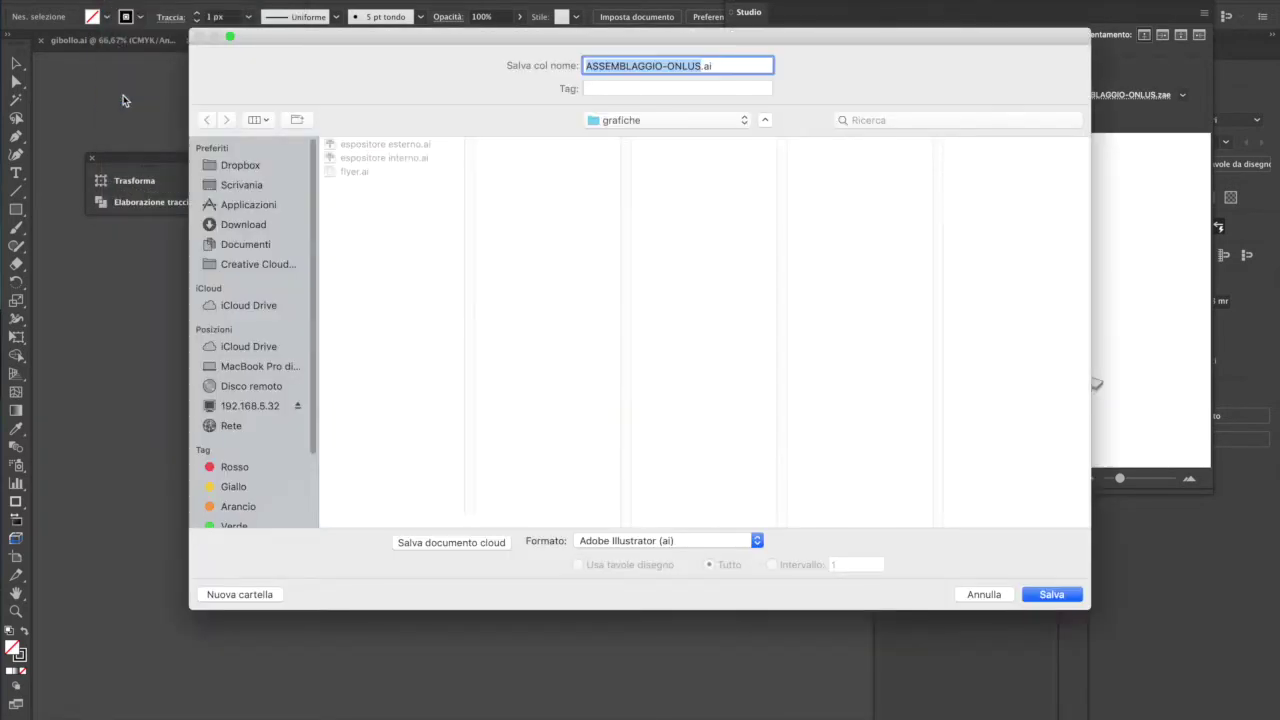
text(foglietto)
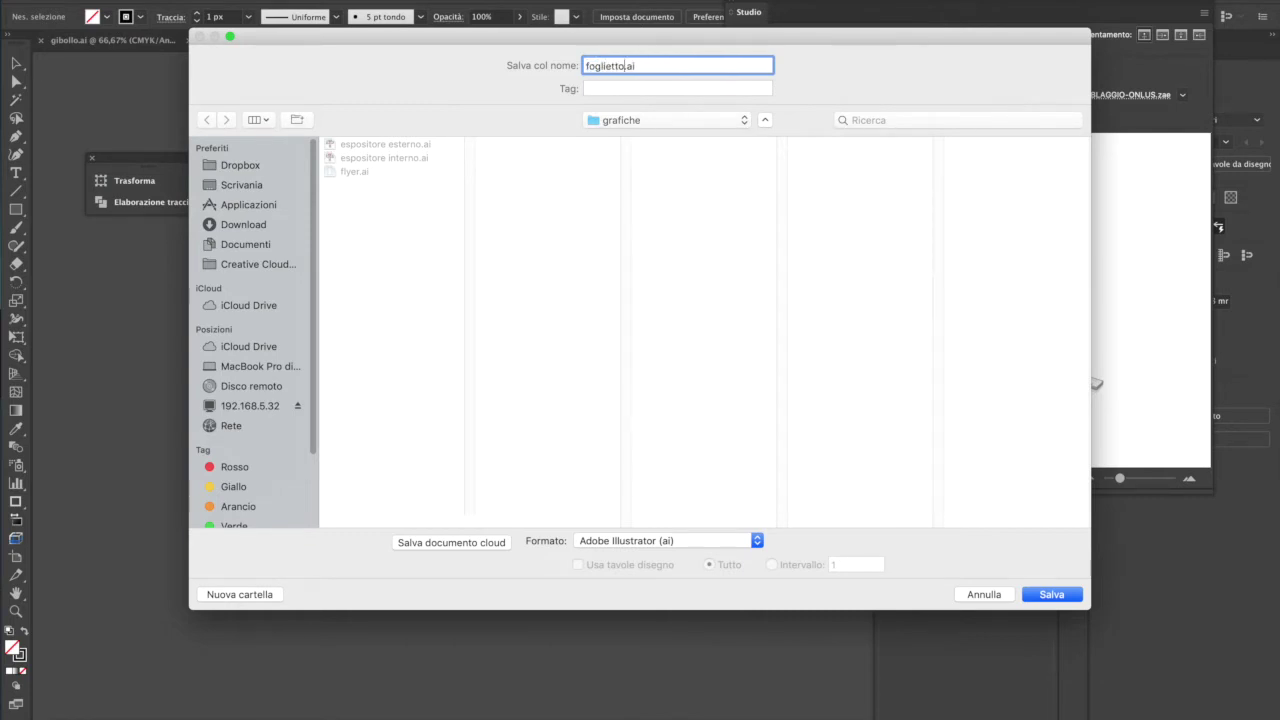
text(-interno)
click(1065, 595)
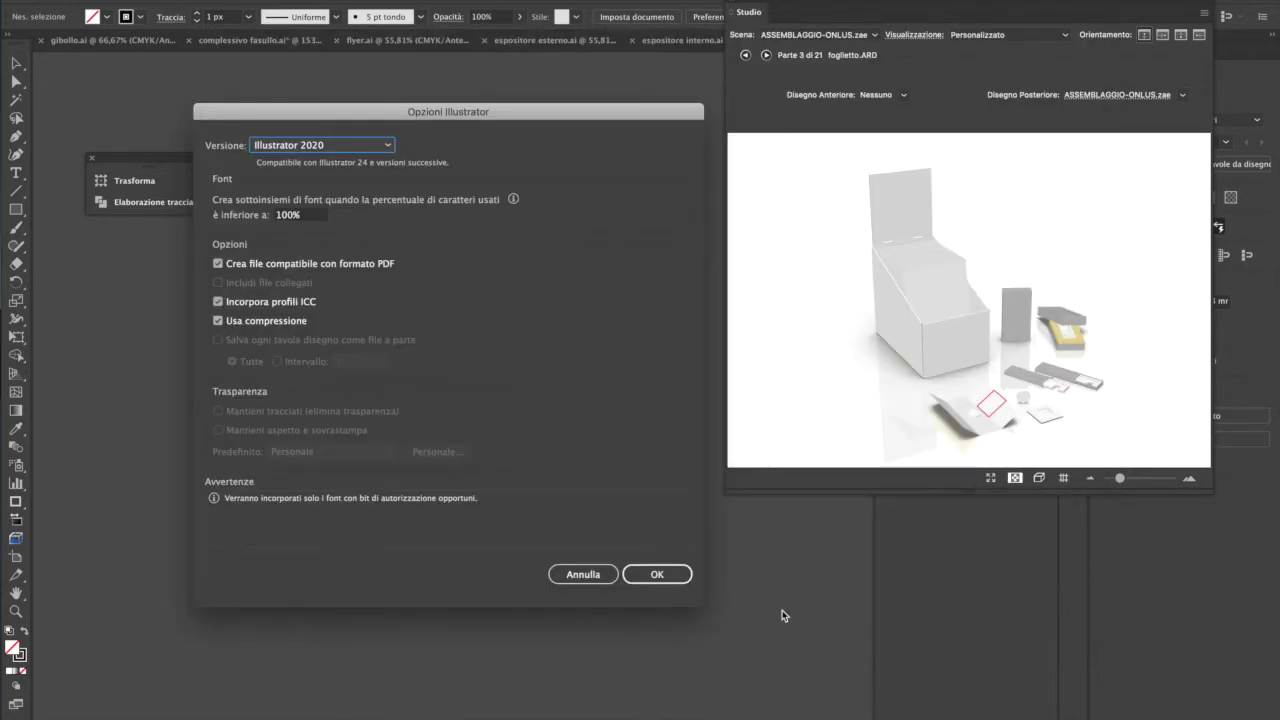
click(676, 574)
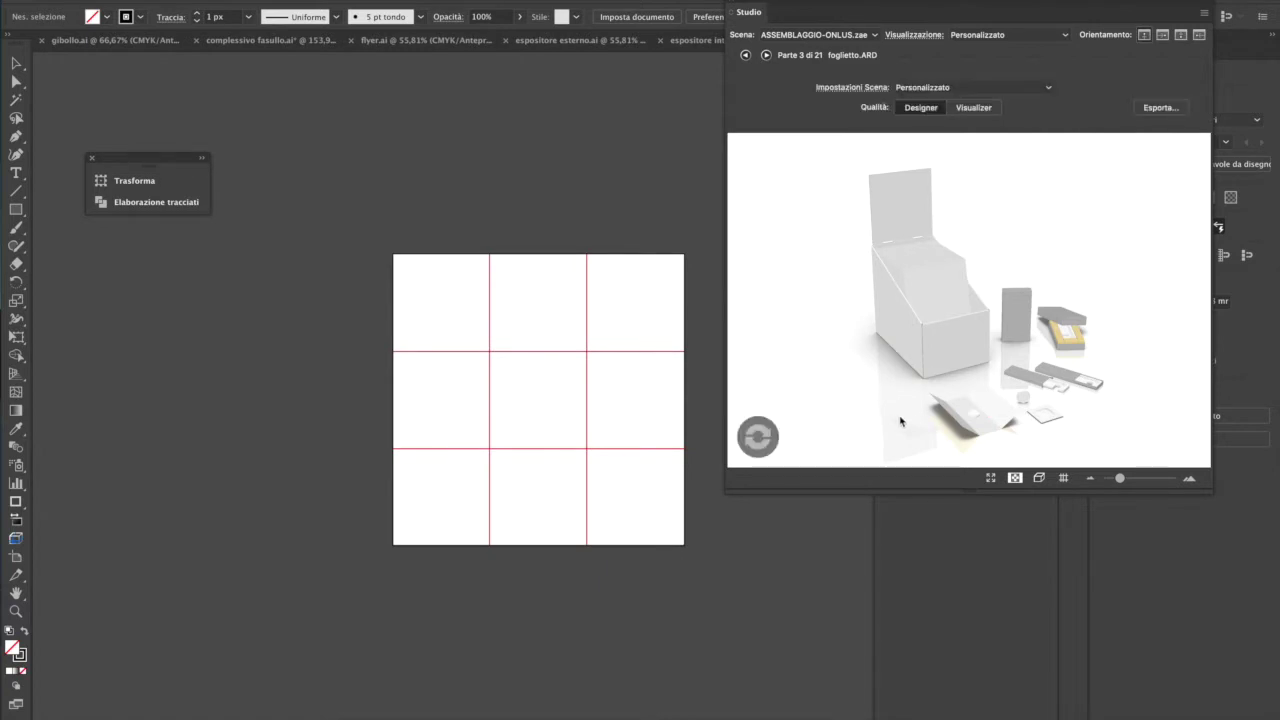
- Select the sheet's other side, create its document, and save it as foglietto-esterno.ai
drag(902, 422, 965, 369)
click(1014, 326)
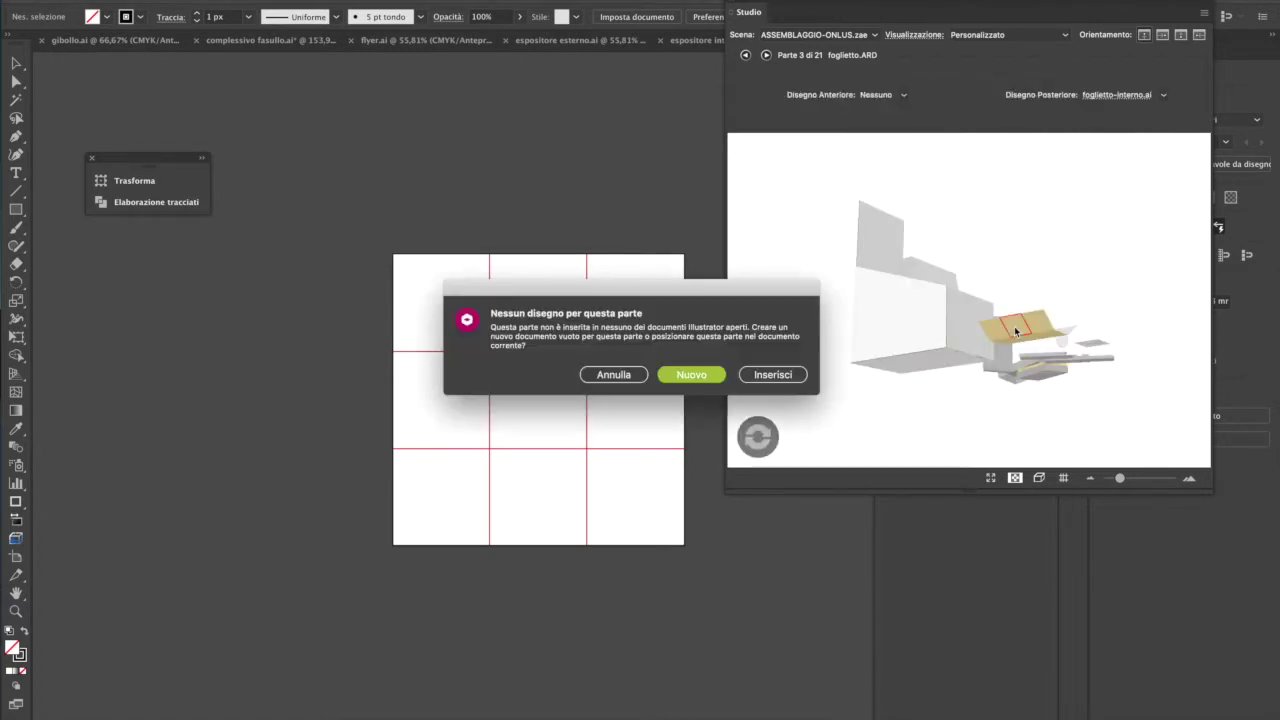
click(714, 379)
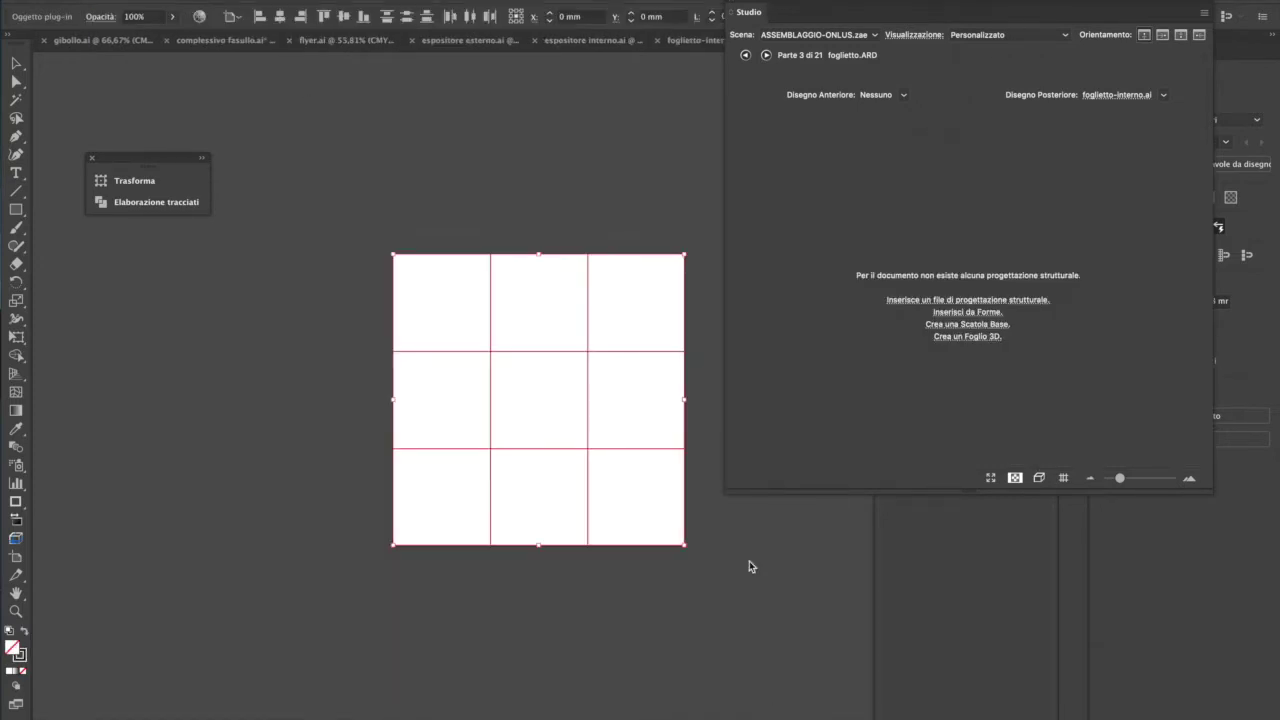
click(45, 0)
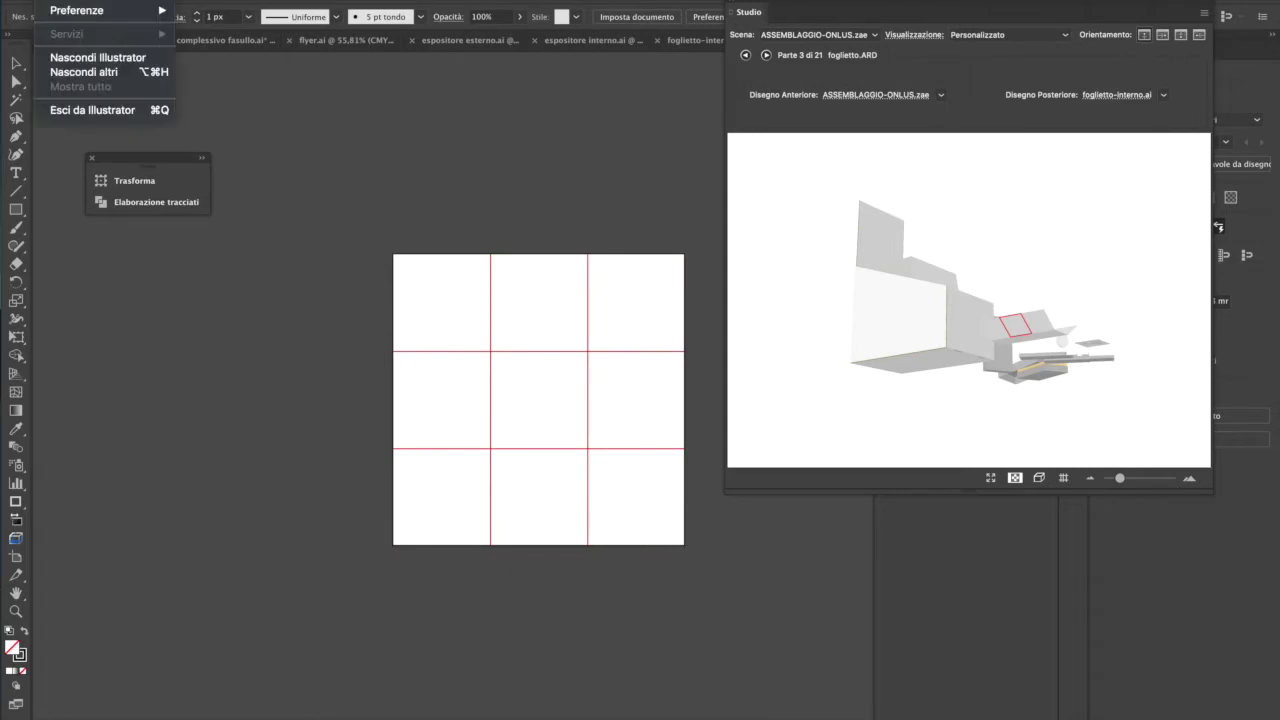
mouse_move(120, 0)
click(179, 100)
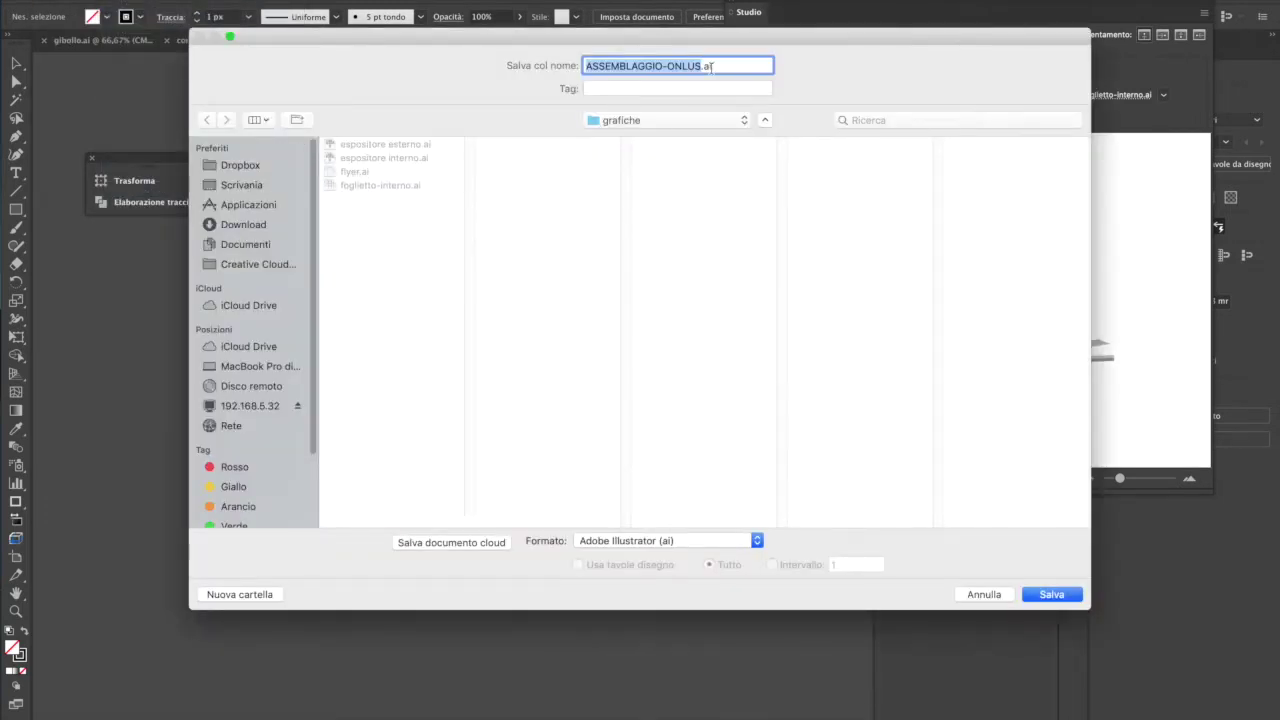
click(380, 188)
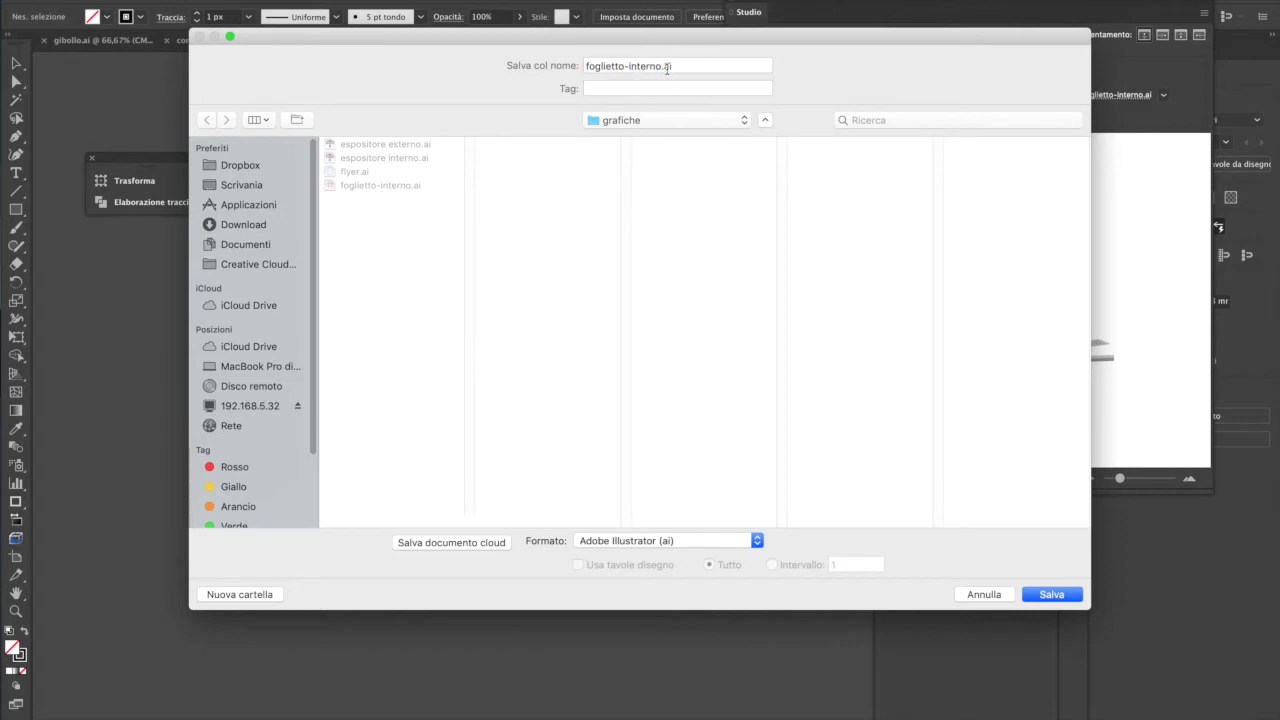
drag(659, 68, 630, 72)
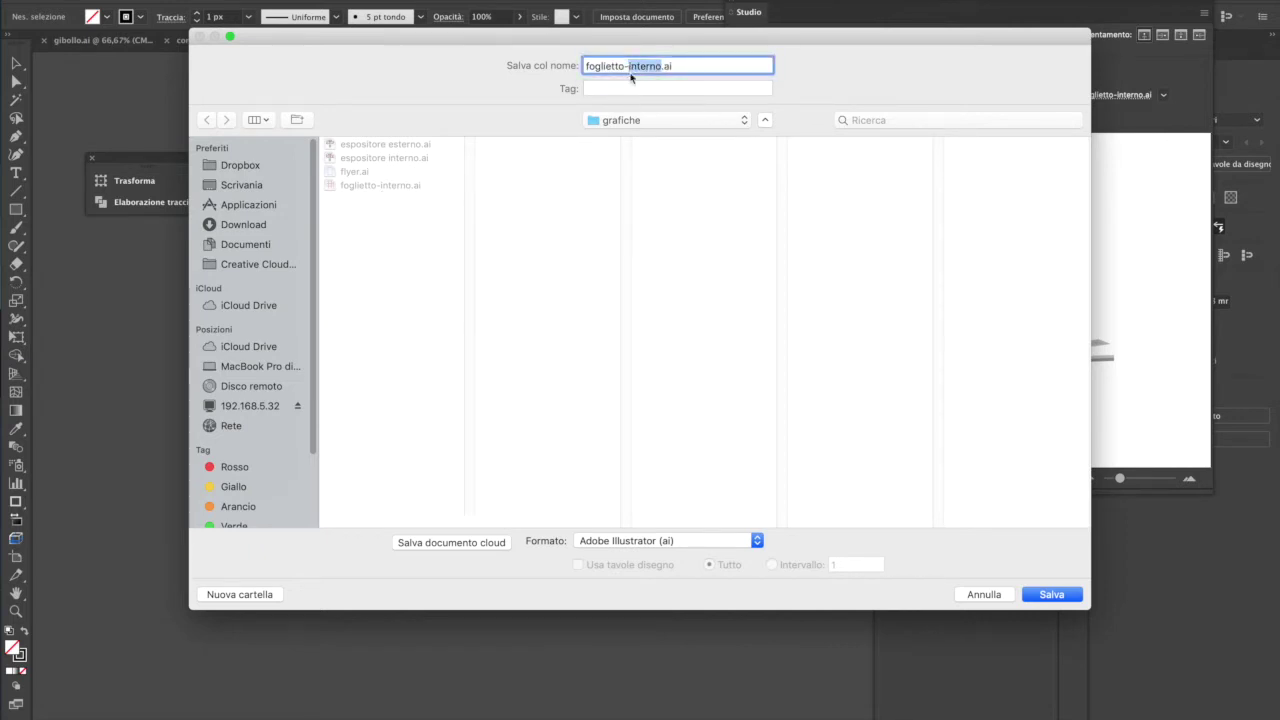
text(esterno)
click(1066, 597)
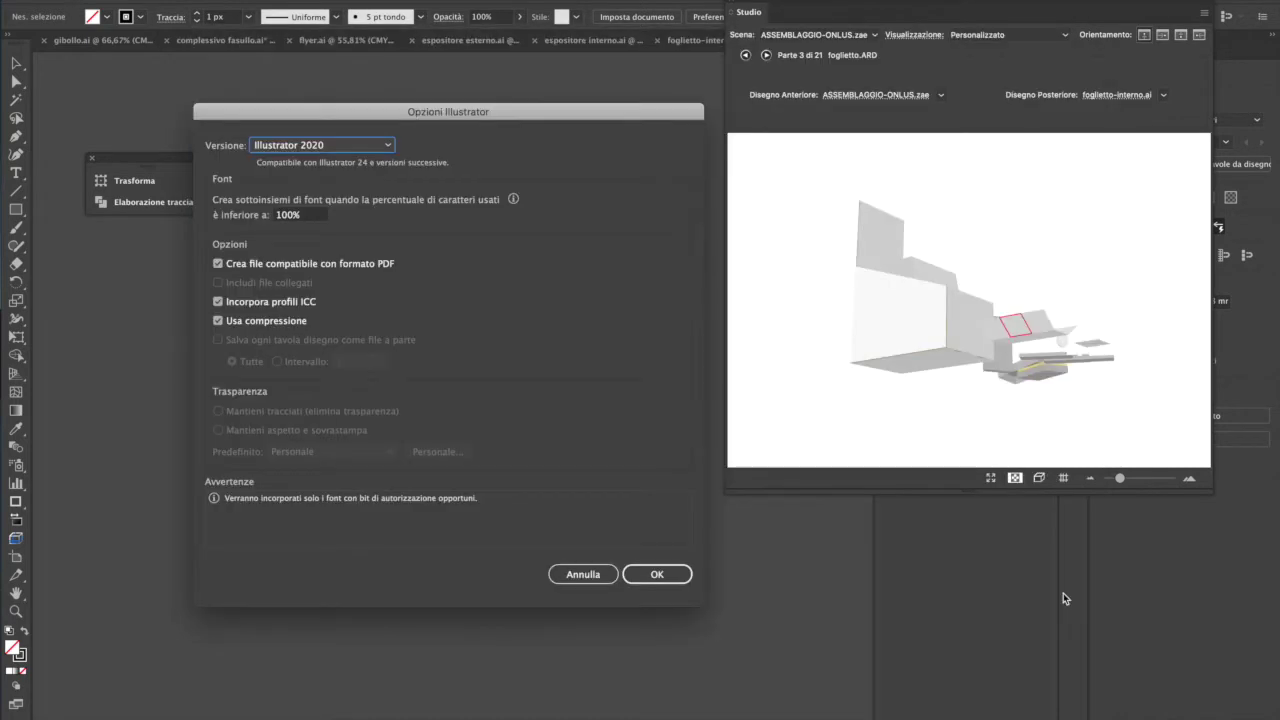
click(668, 575)
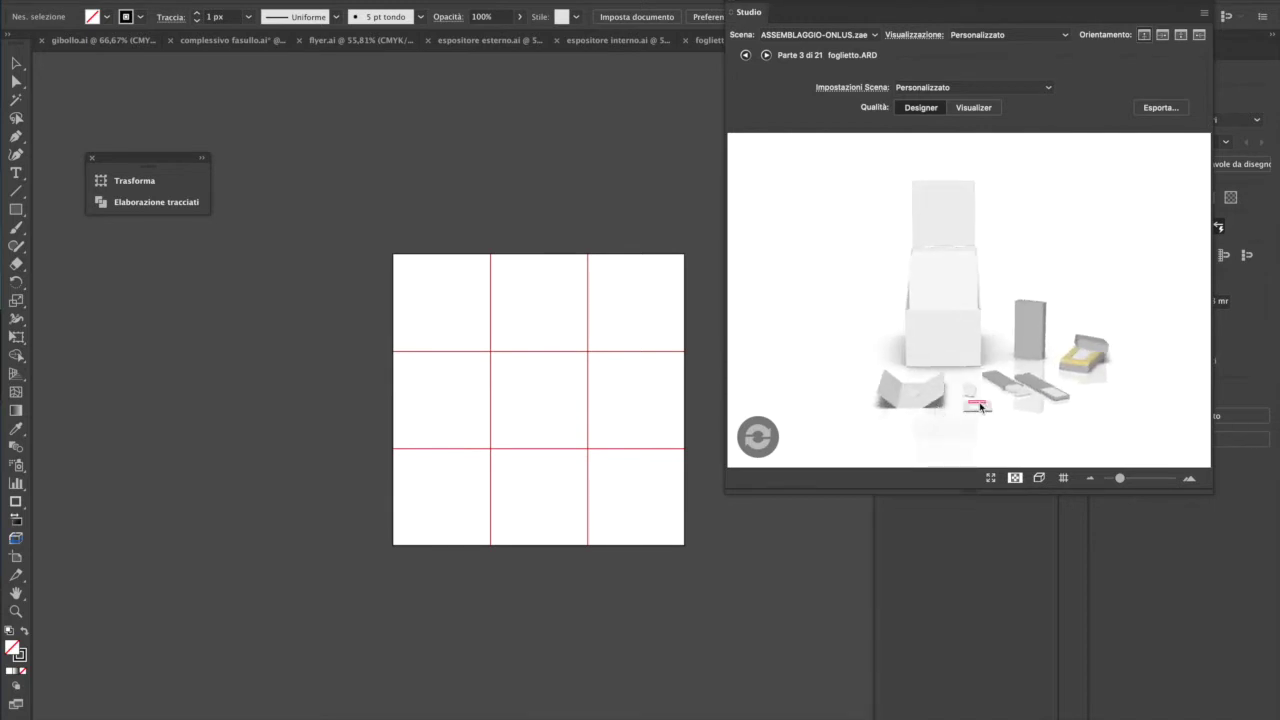
- Create the Sacchetto pouch document, save it as bustina.ai, then select the astuccio-onlus carton
click(980, 407)
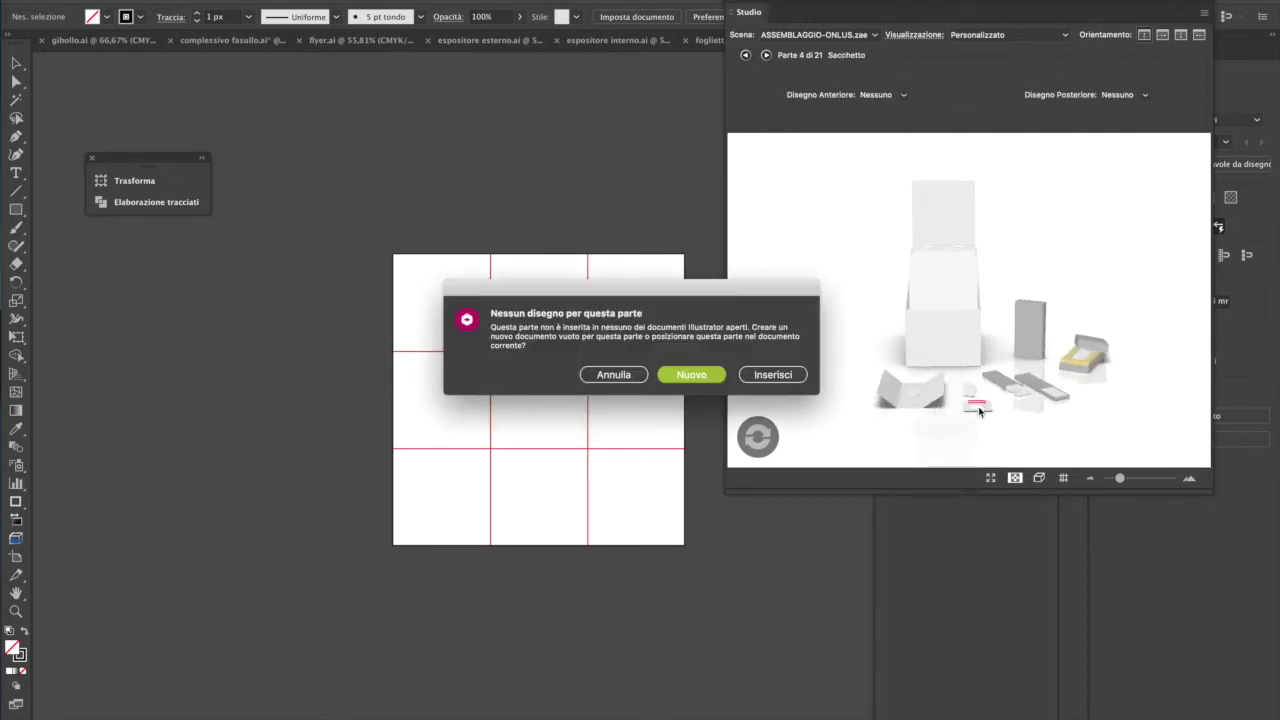
click(691, 375)
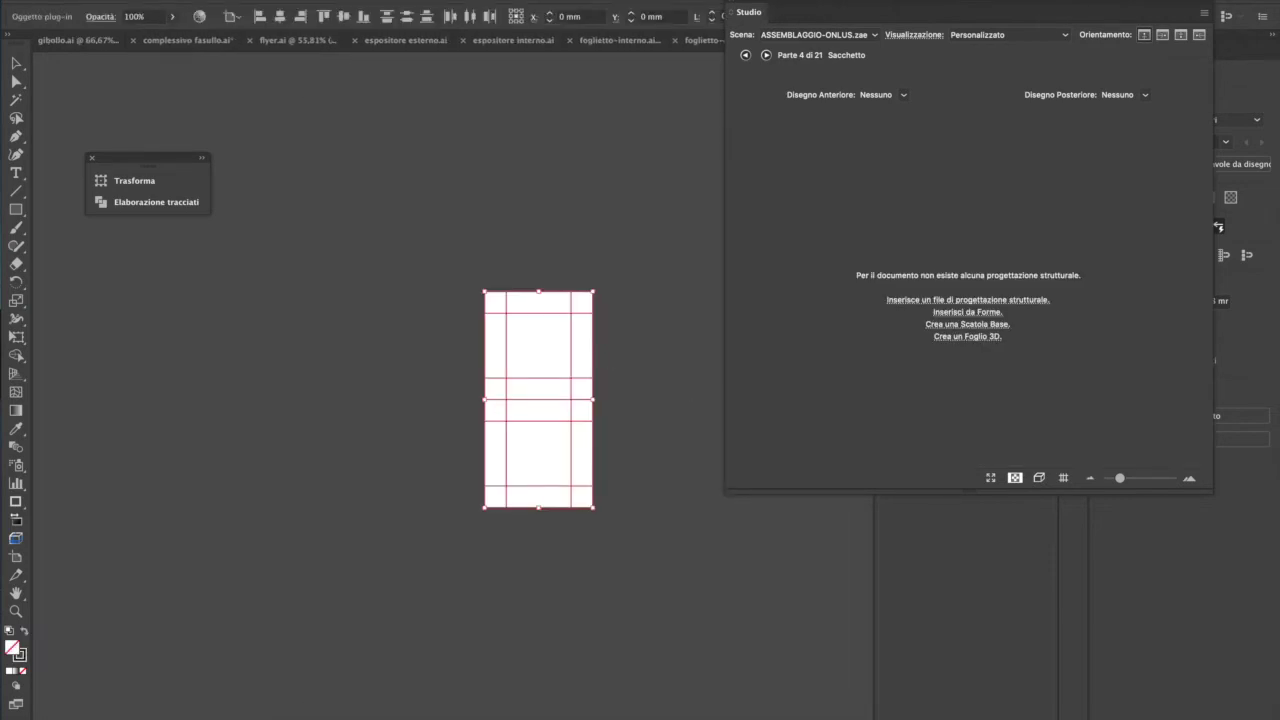
click(120, 0)
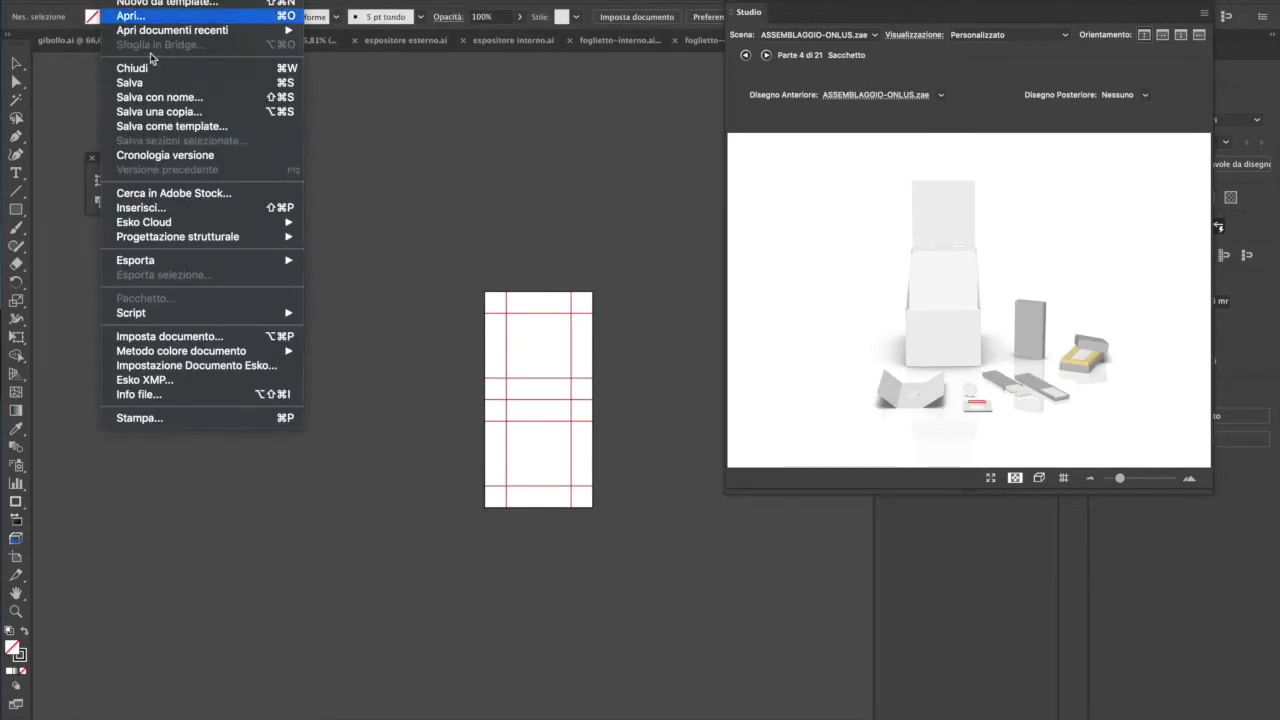
click(168, 97)
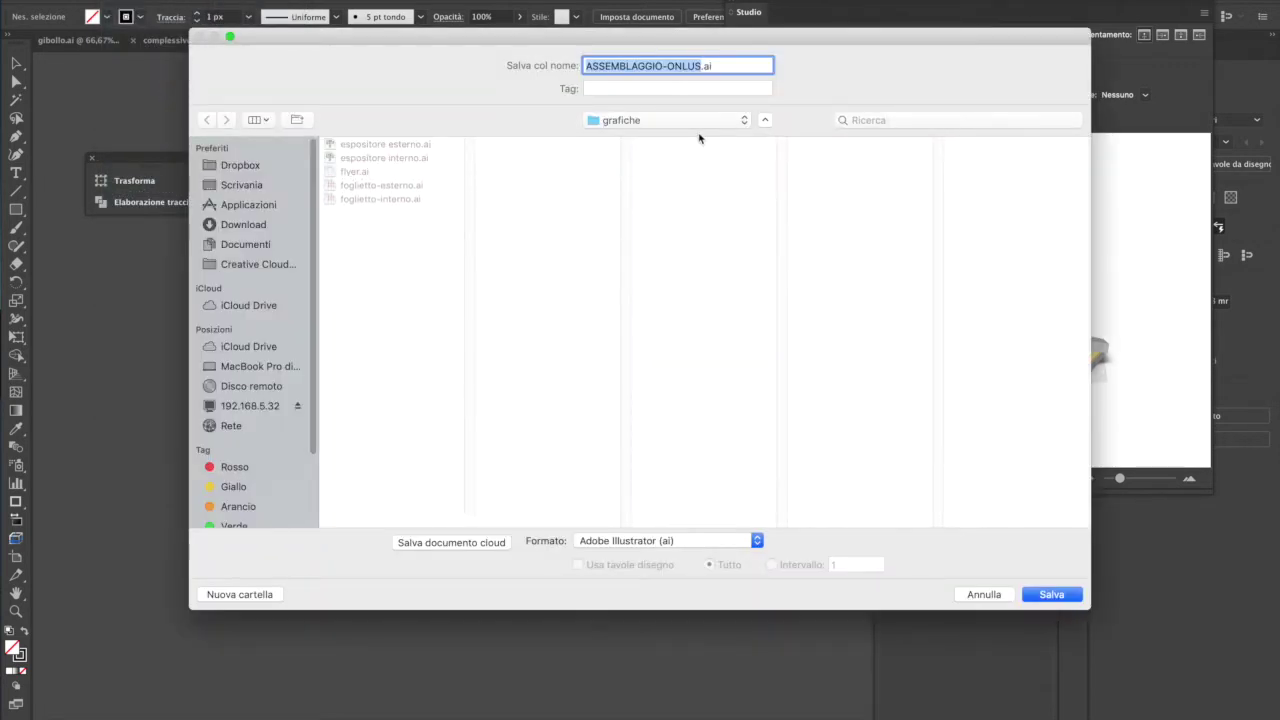
text(bustin)
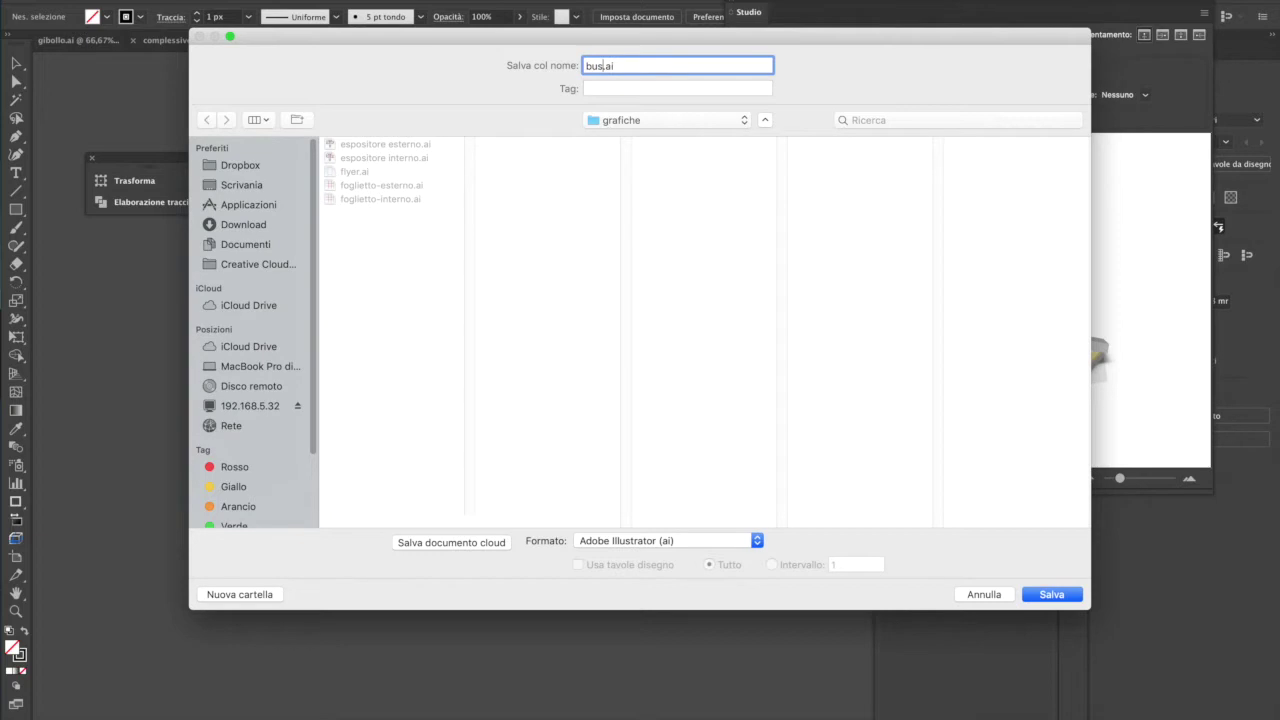
text(a)
key(Return)
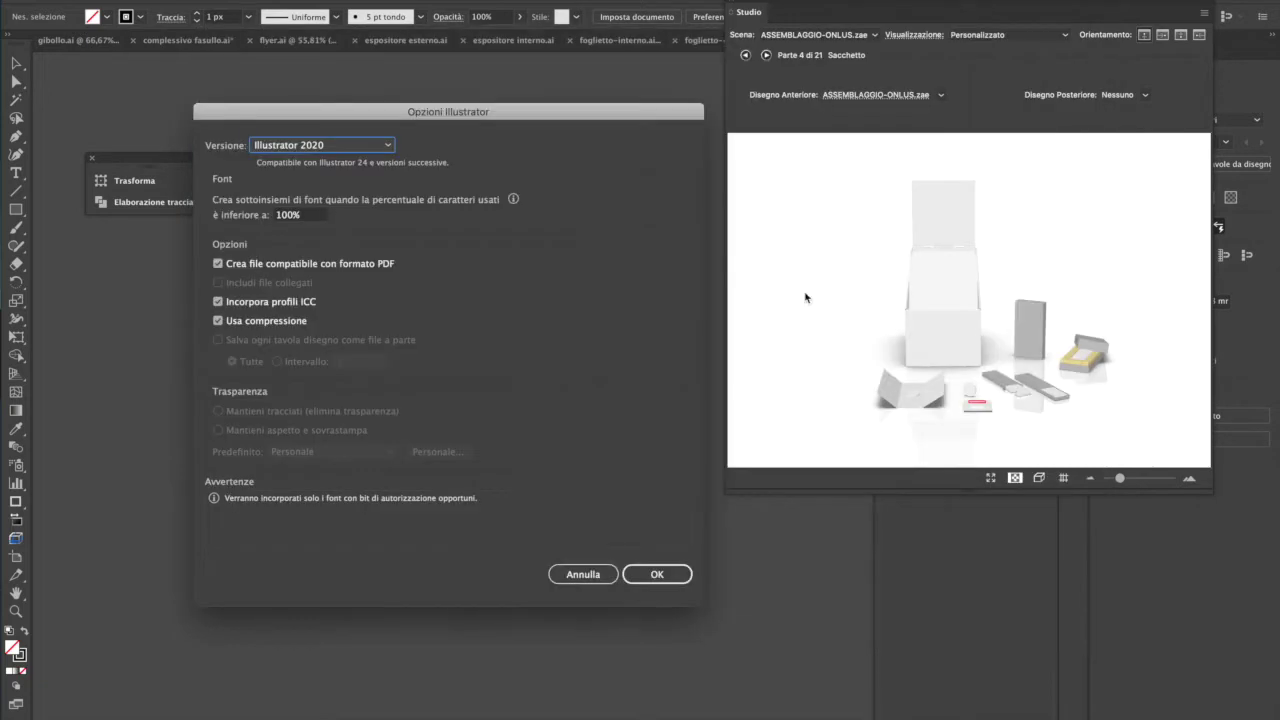
click(660, 574)
drag(990, 401, 1030, 428)
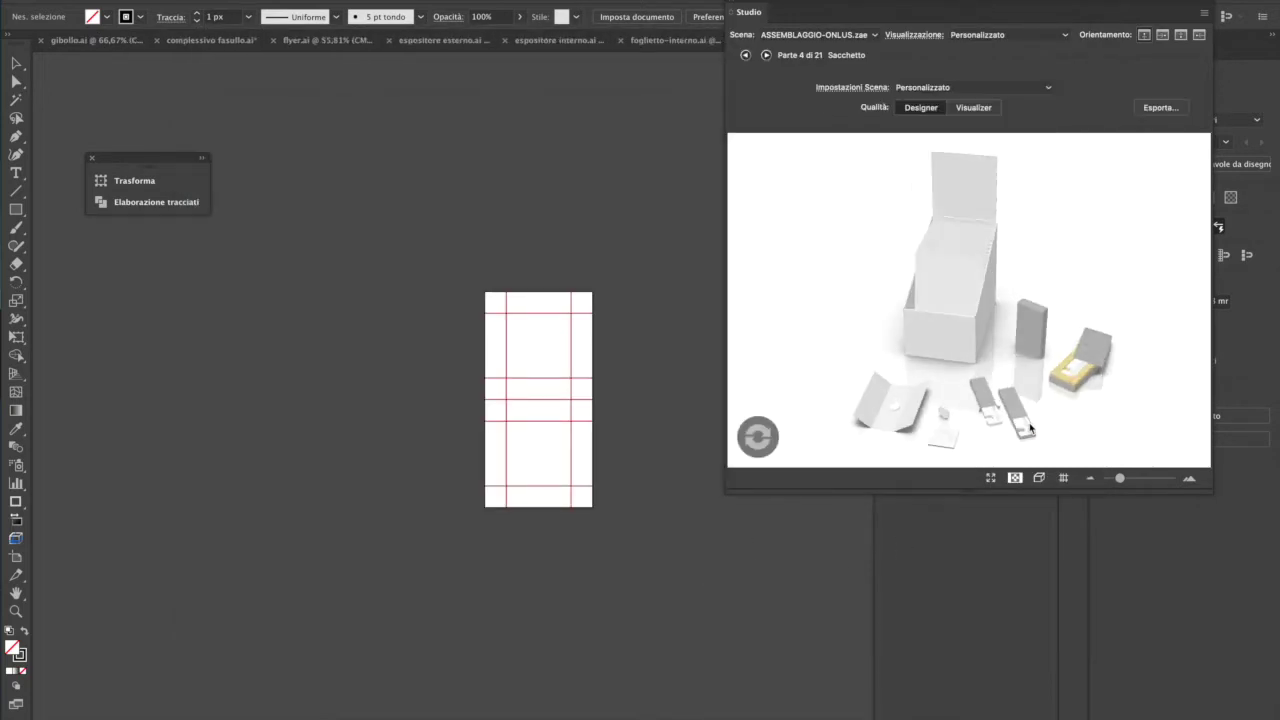
double_click(984, 388)
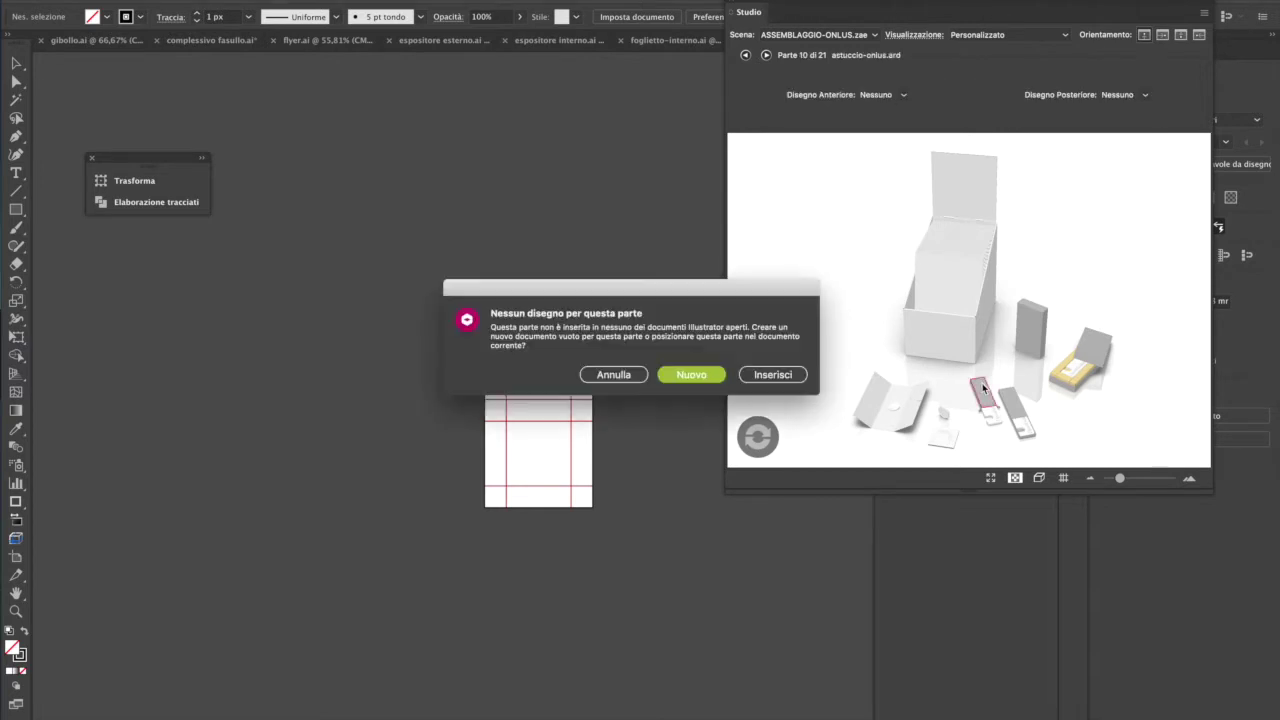
- Create a new document for the astuccio-onlus carton and save it as astuccio.ai in grafiche
click(700, 375)
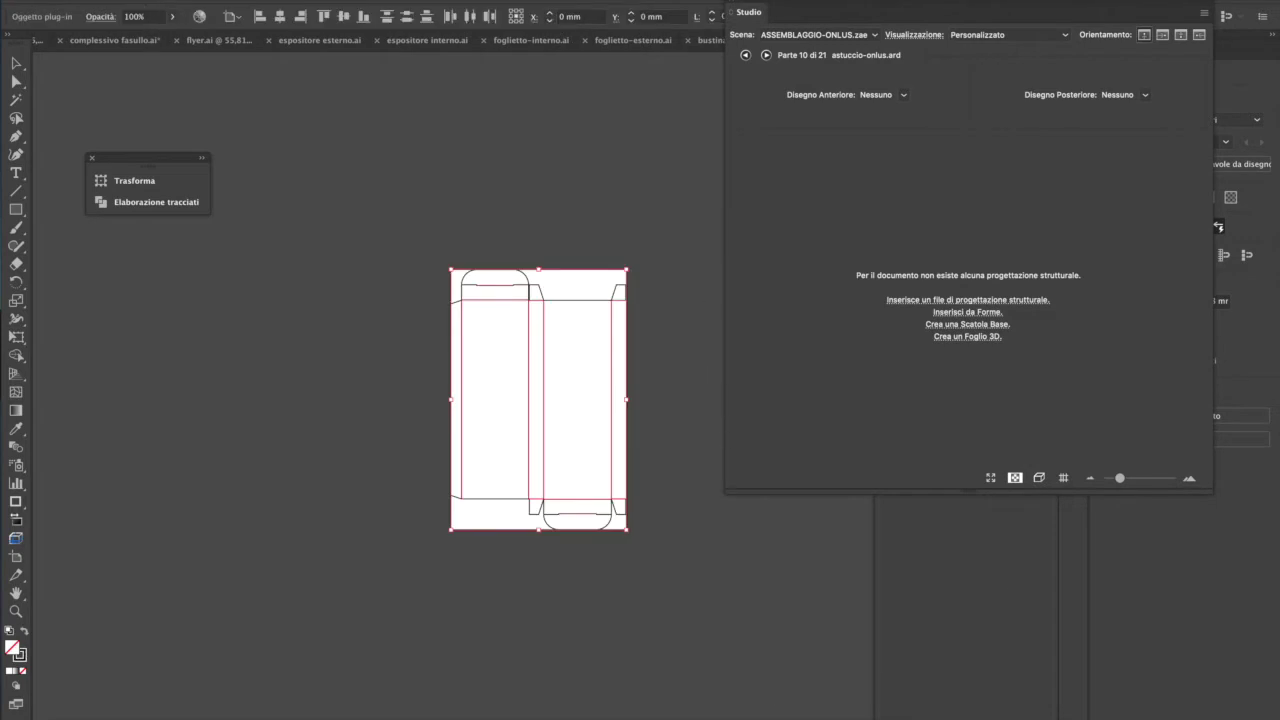
click(118, 0)
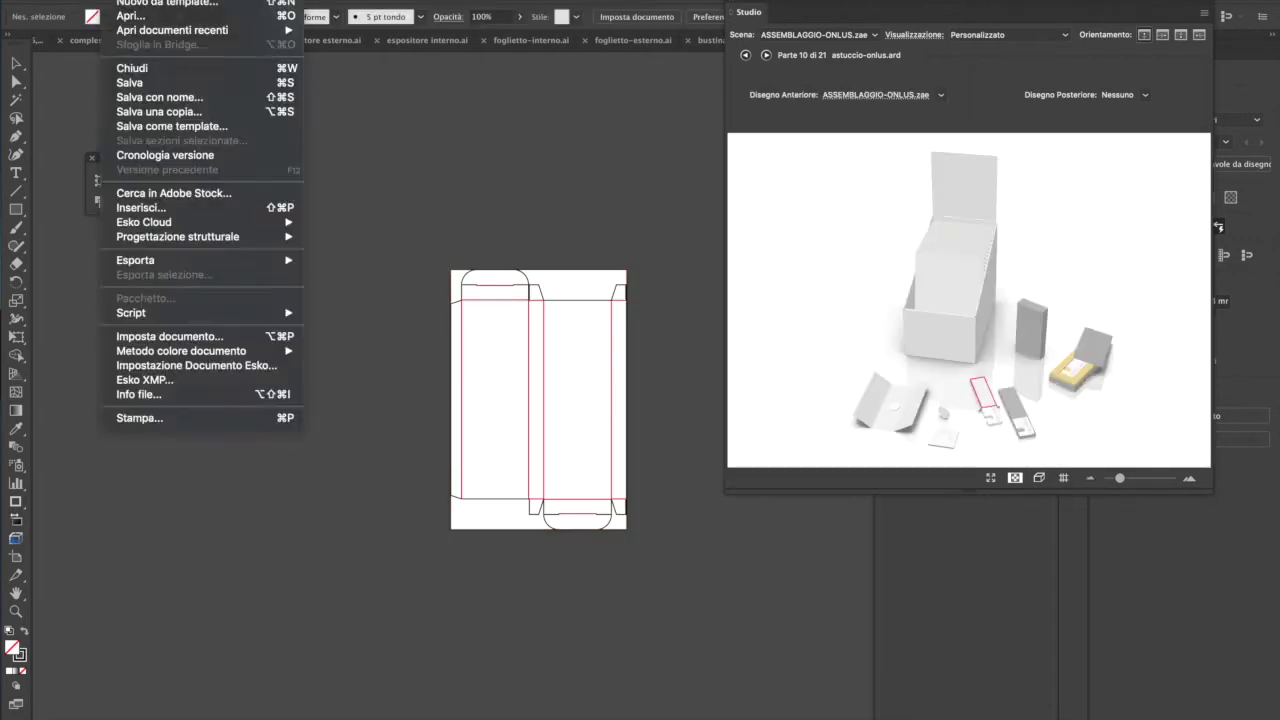
click(186, 97)
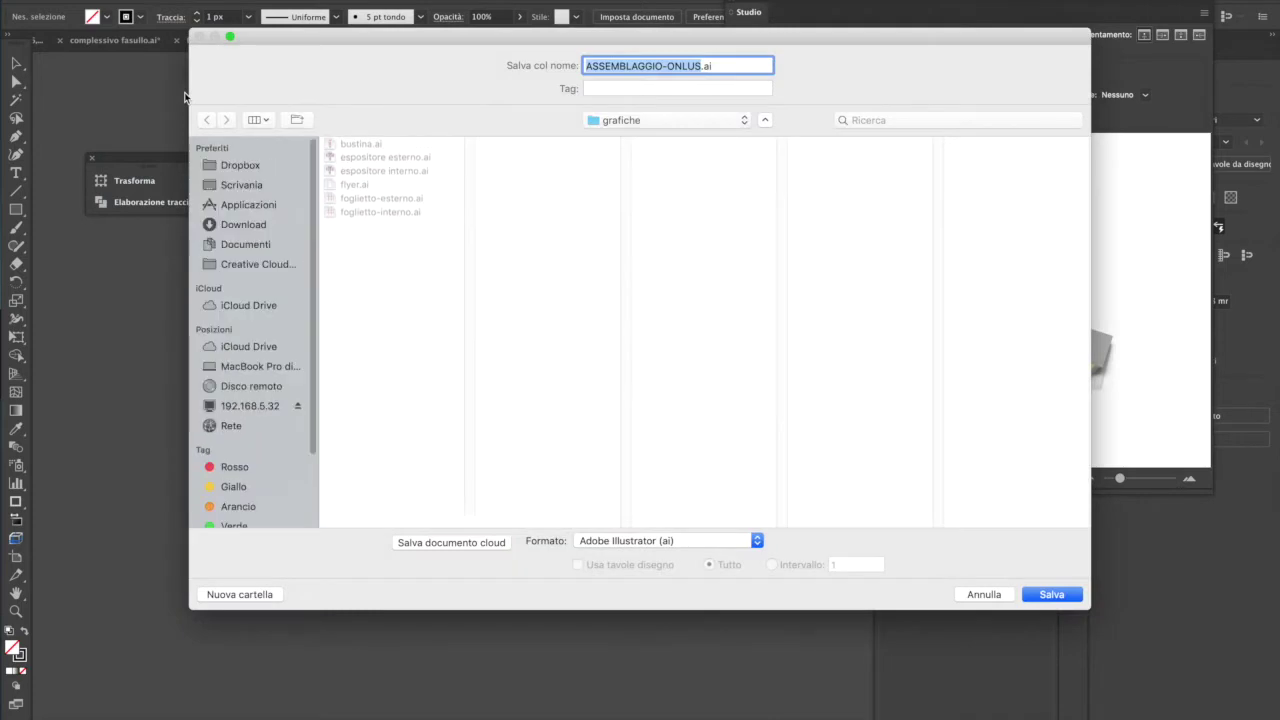
text(astuccio)
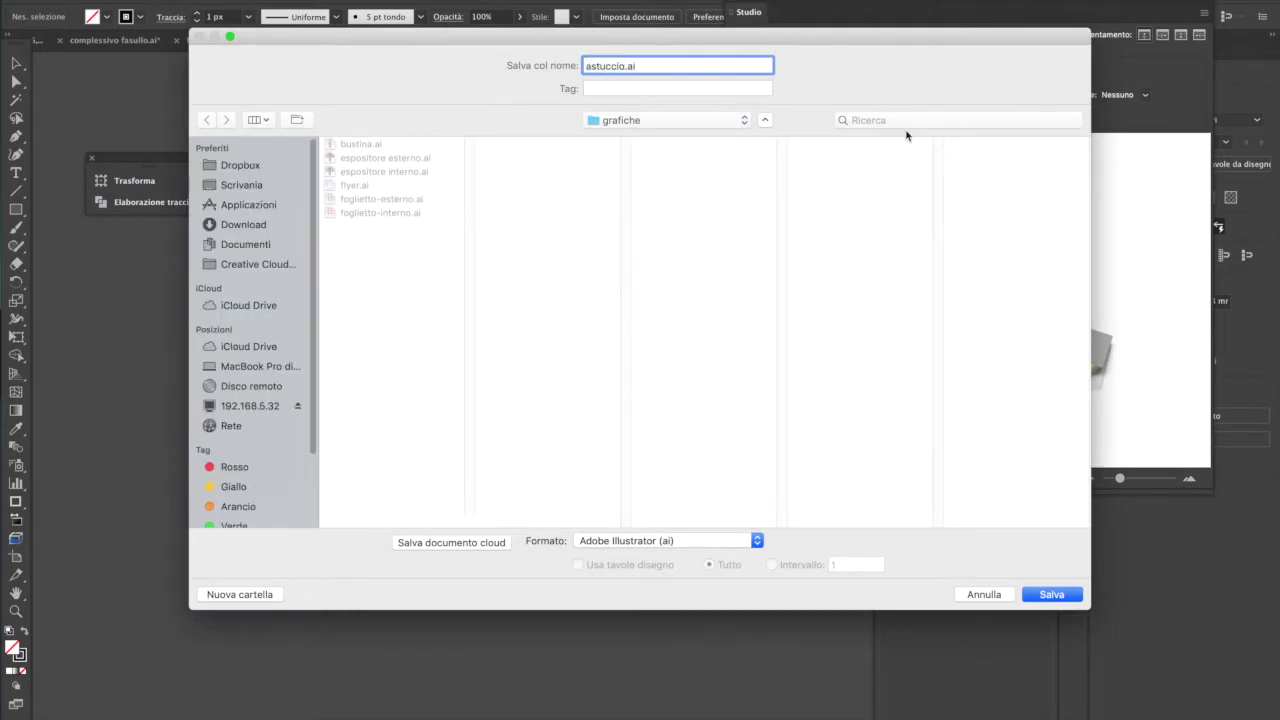
click(1051, 600)
click(637, 585)
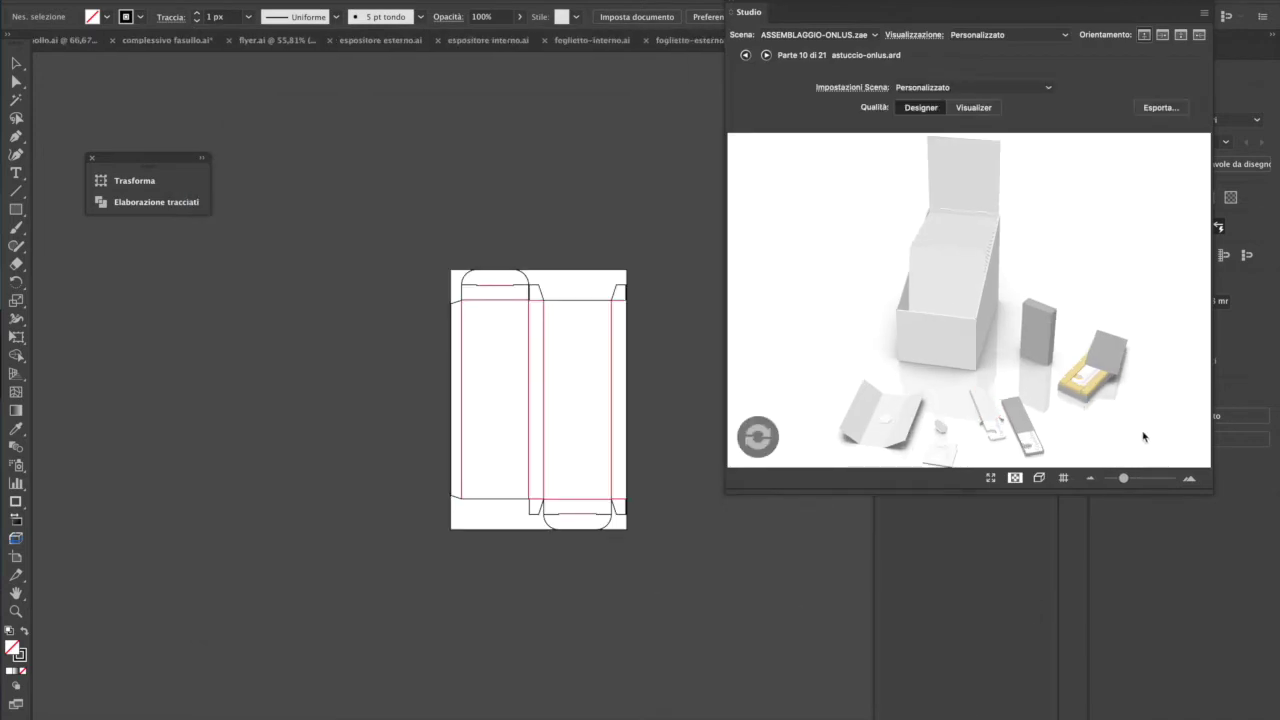
- Switch the preview to Visualizer quality and create a new document for custodia-cell (part 6)
drag(1143, 436, 1127, 396)
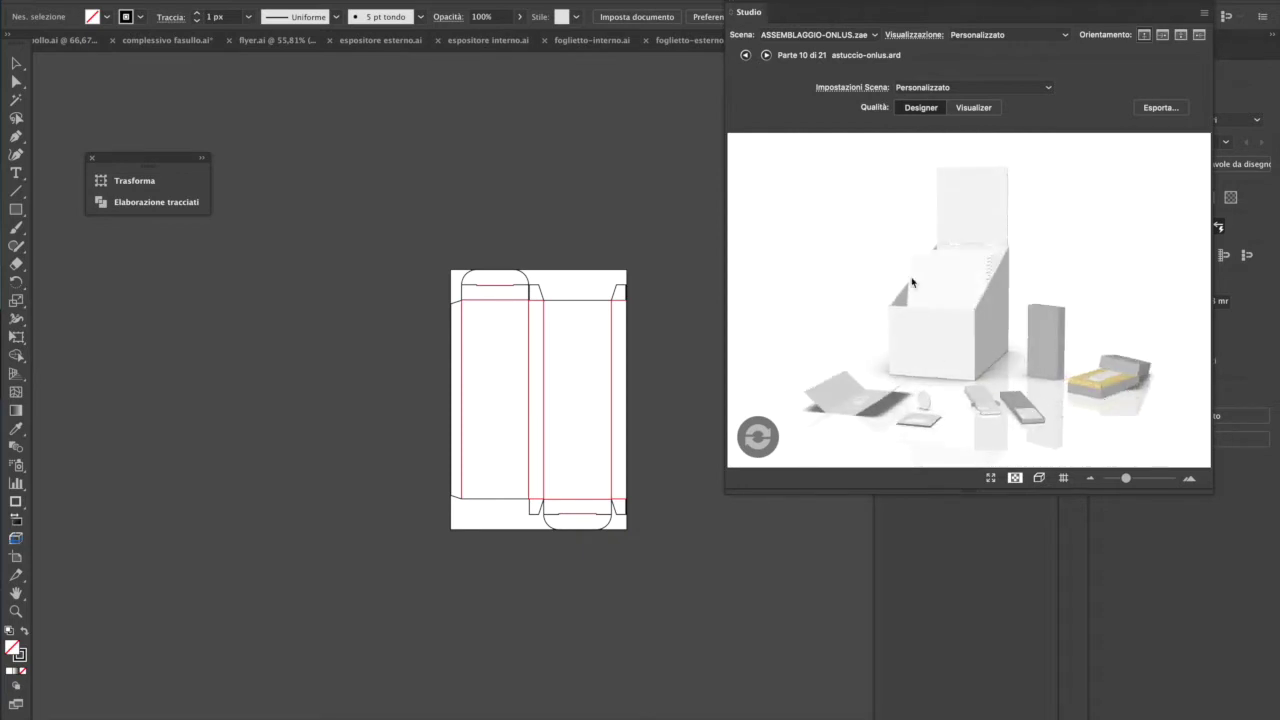
click(974, 107)
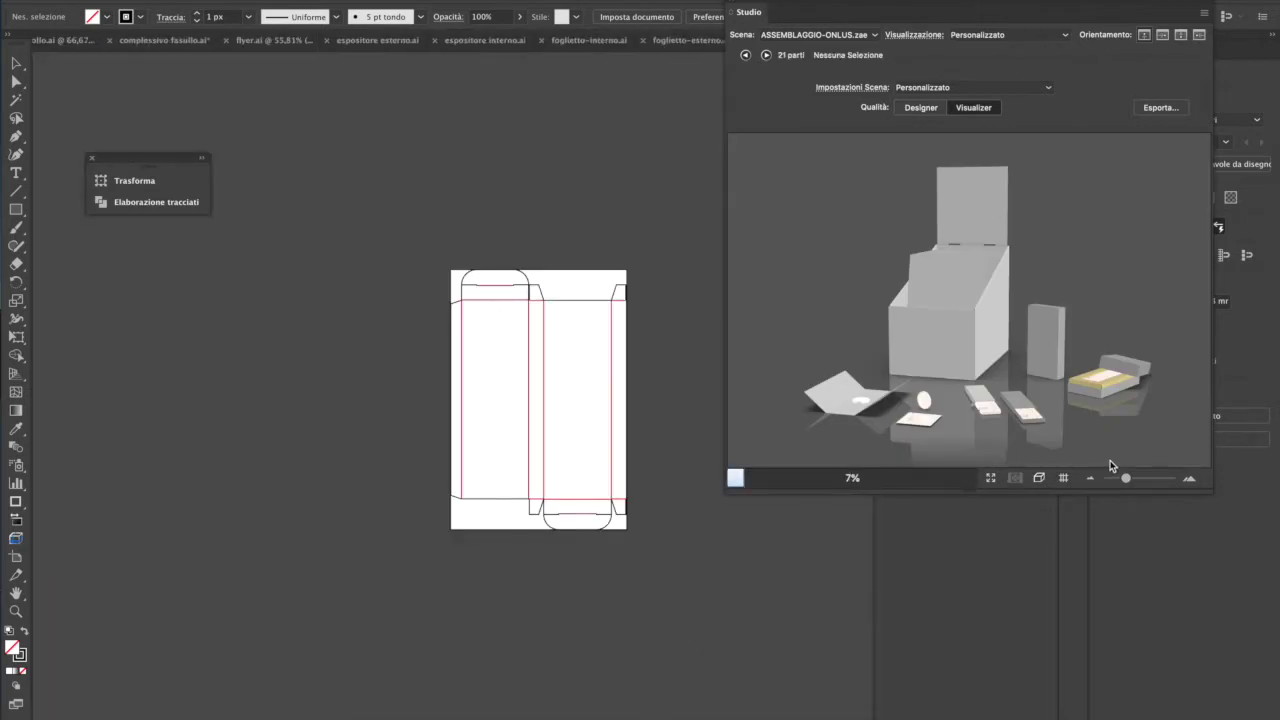
double_click(1012, 403)
click(704, 380)
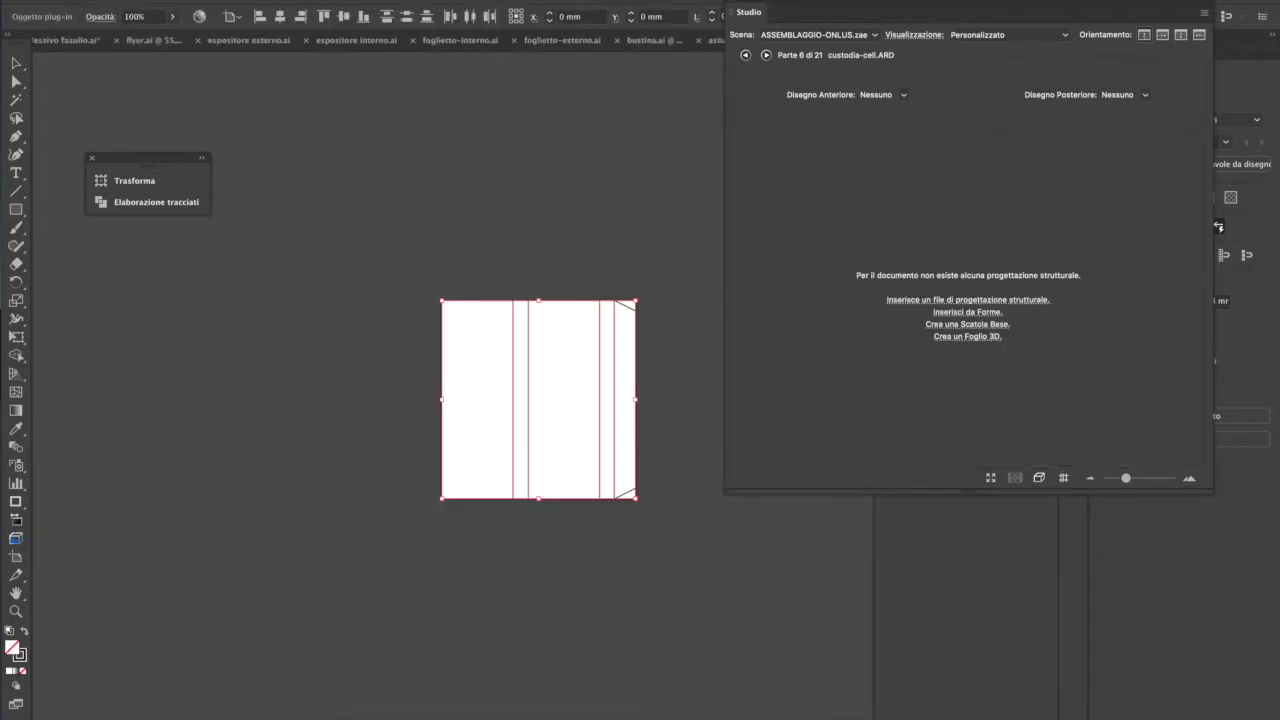
- Save the custodia-cell document as custodia.ai in grafiche with default Illustrator options
click(115, 1)
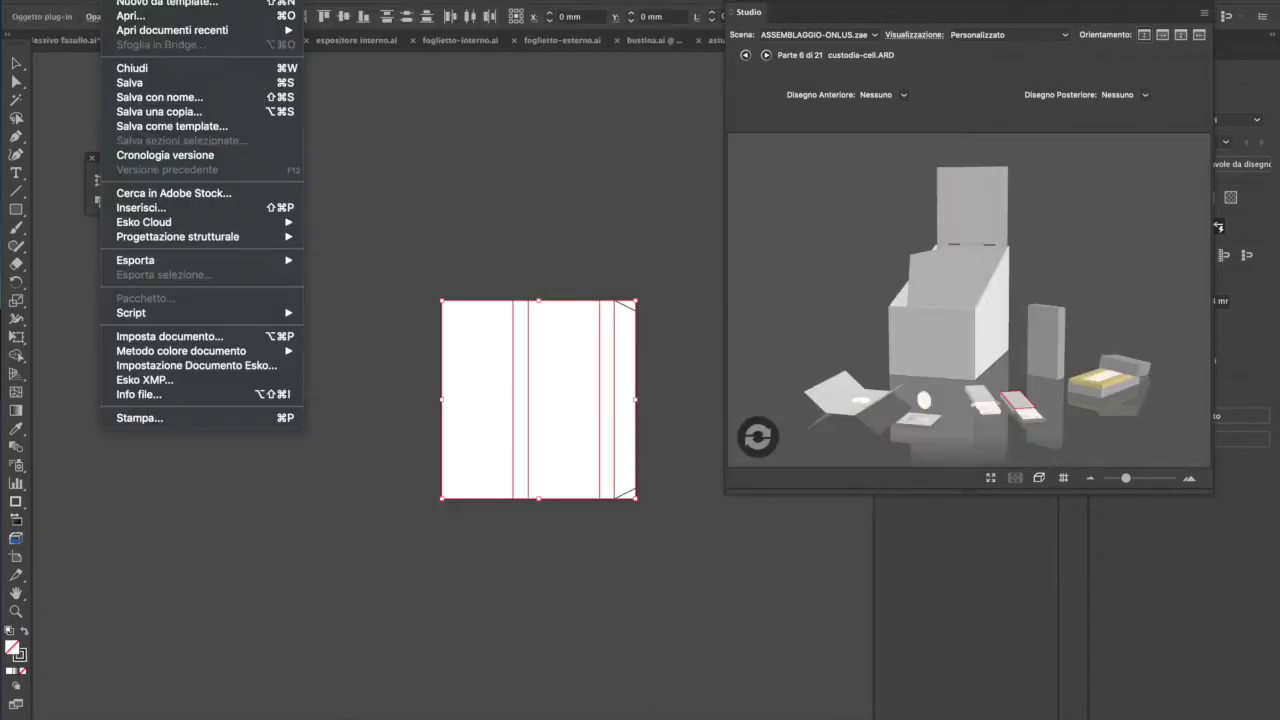
click(153, 100)
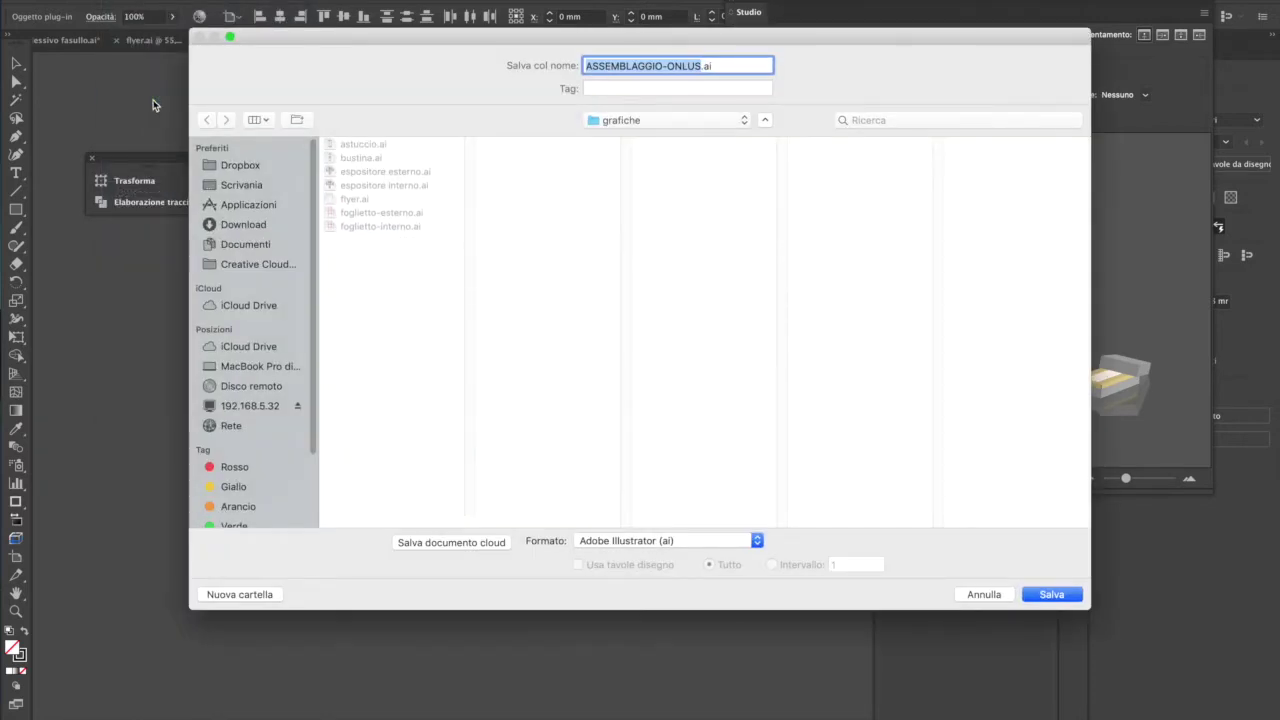
drag(382, 55, 289, 127)
text(custodia)
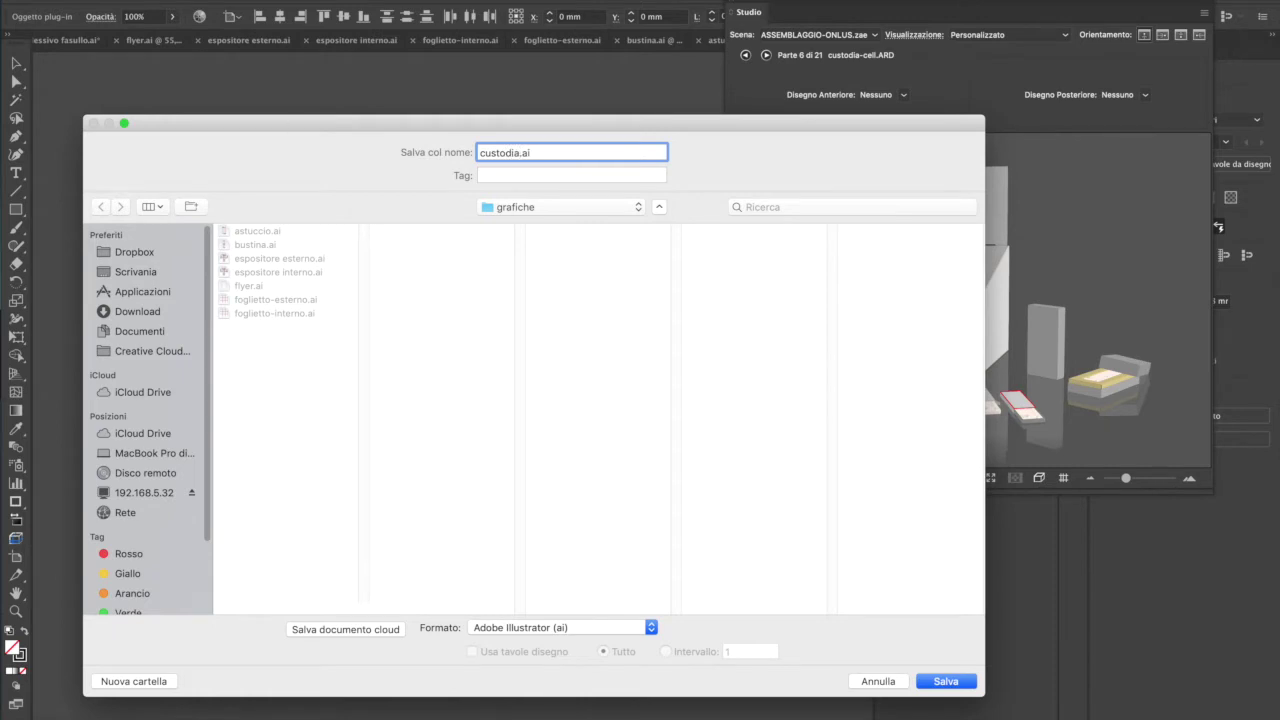
click(949, 682)
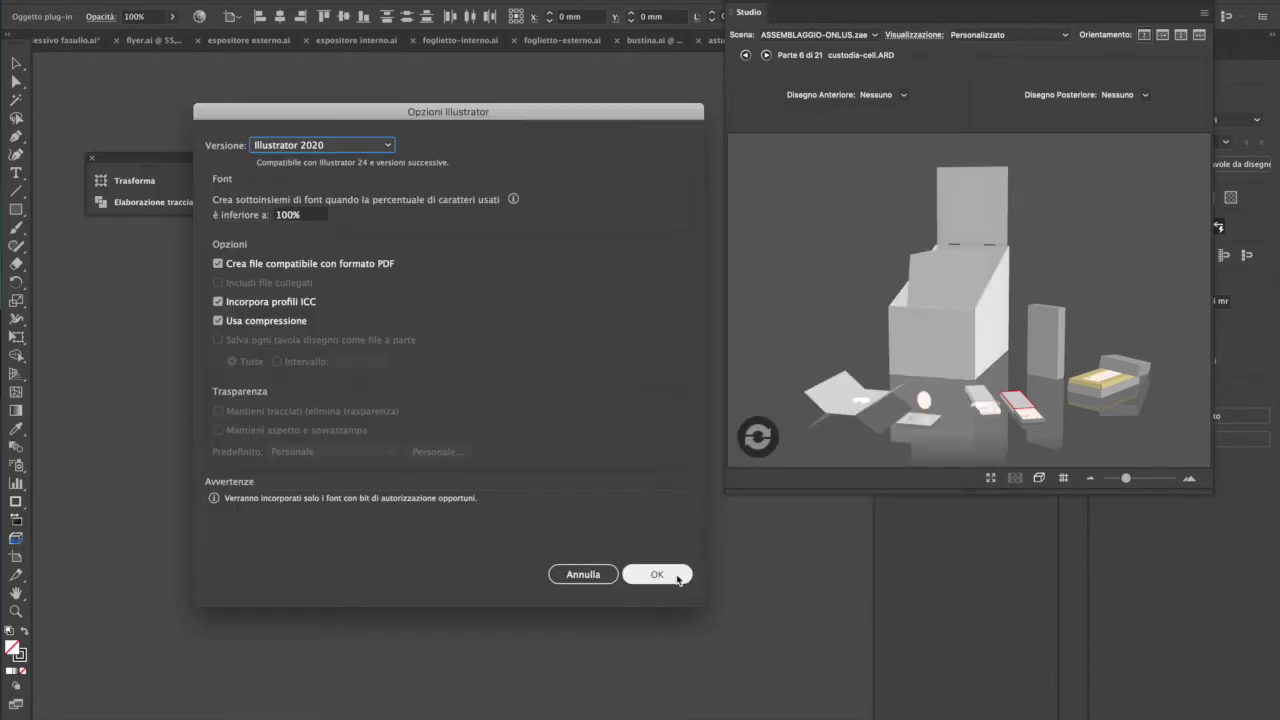
click(677, 577)
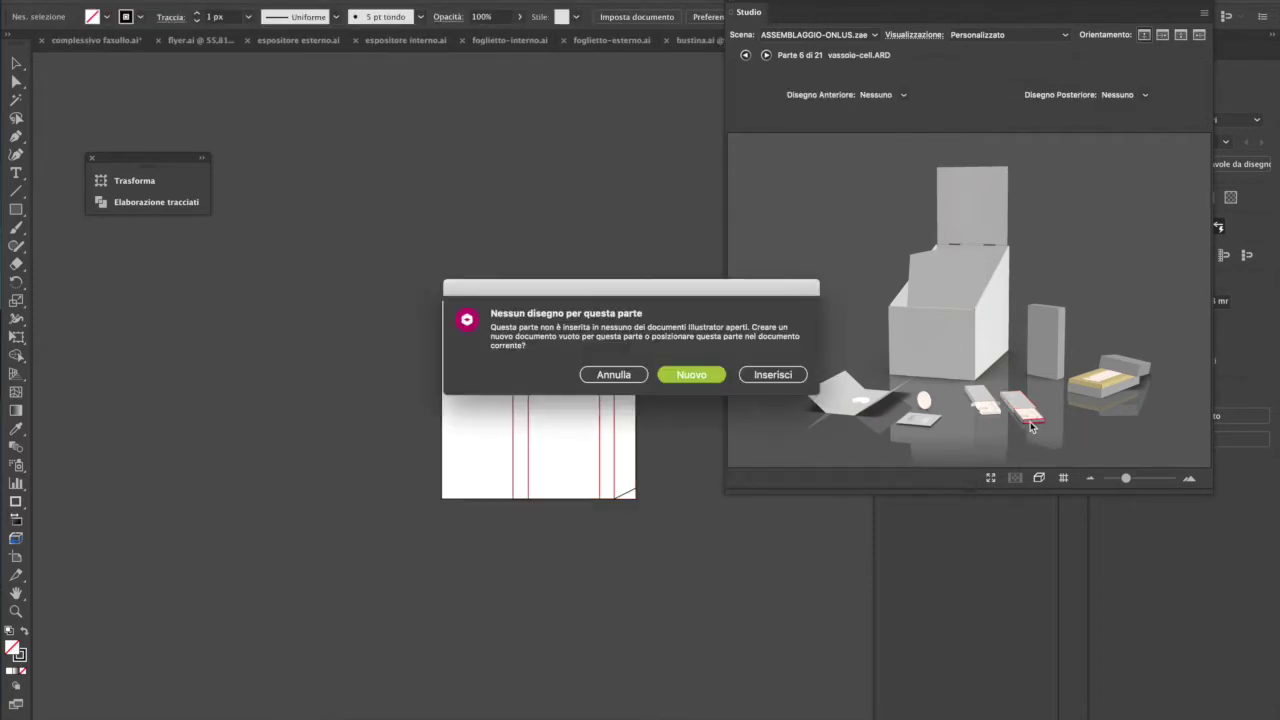
- Create a new document for the vassoio-cell part and save it as vassoio.ai with default Illustrator options
click(696, 378)
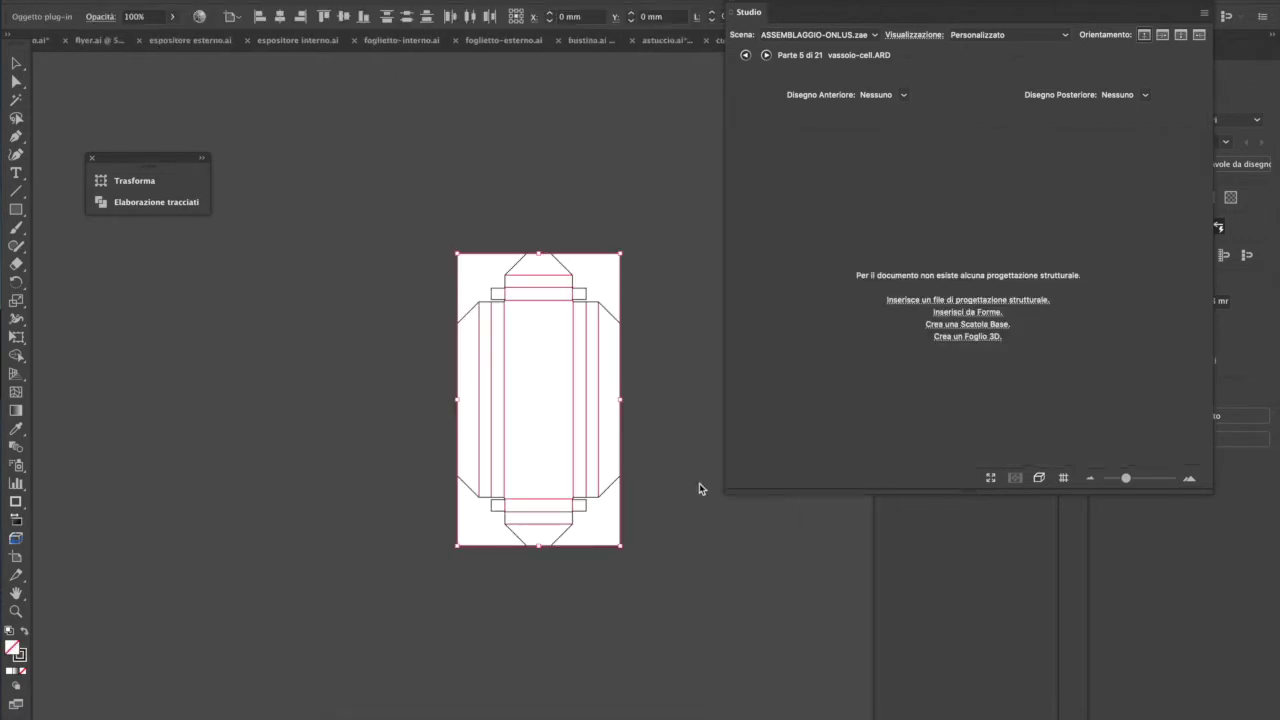
click(115, 0)
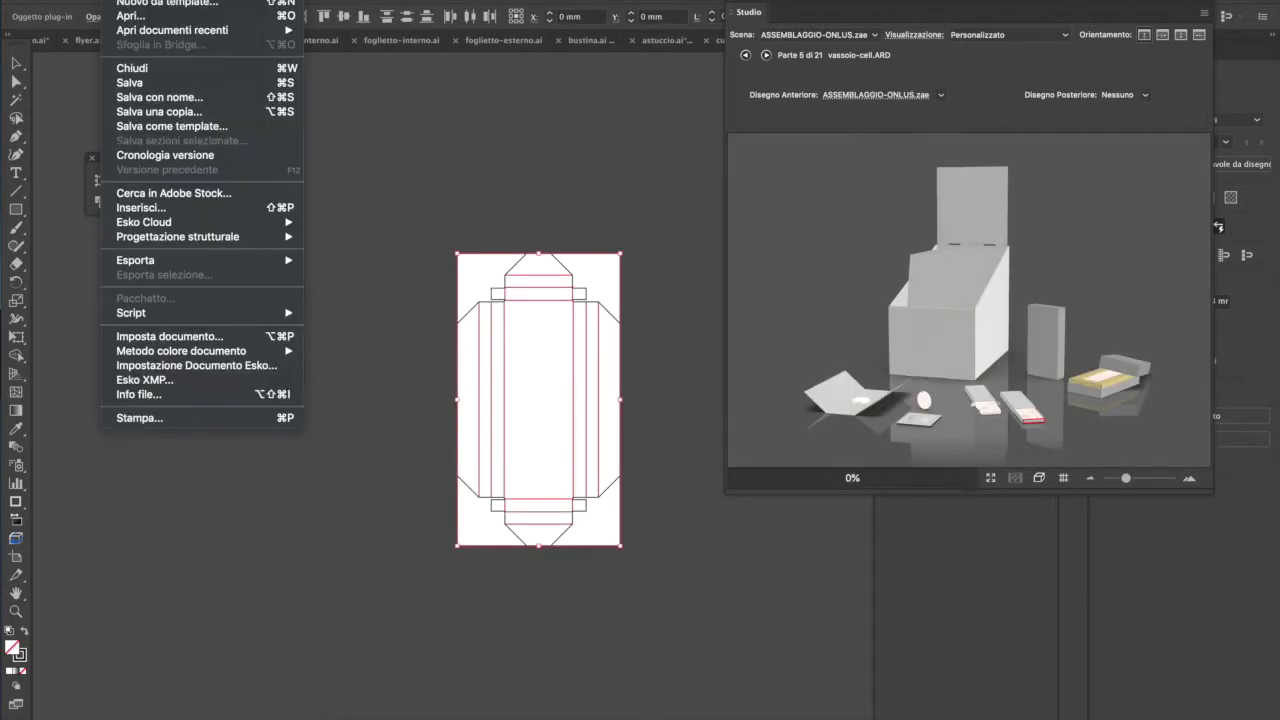
click(185, 98)
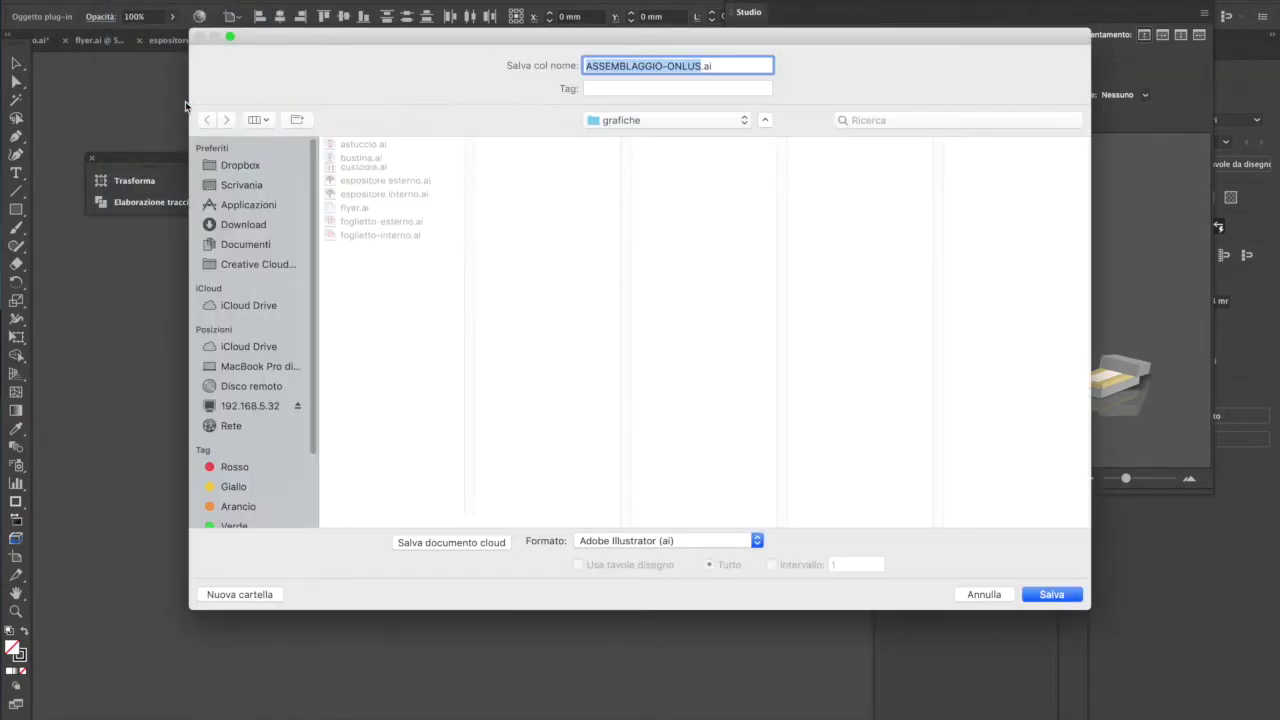
text(vass)
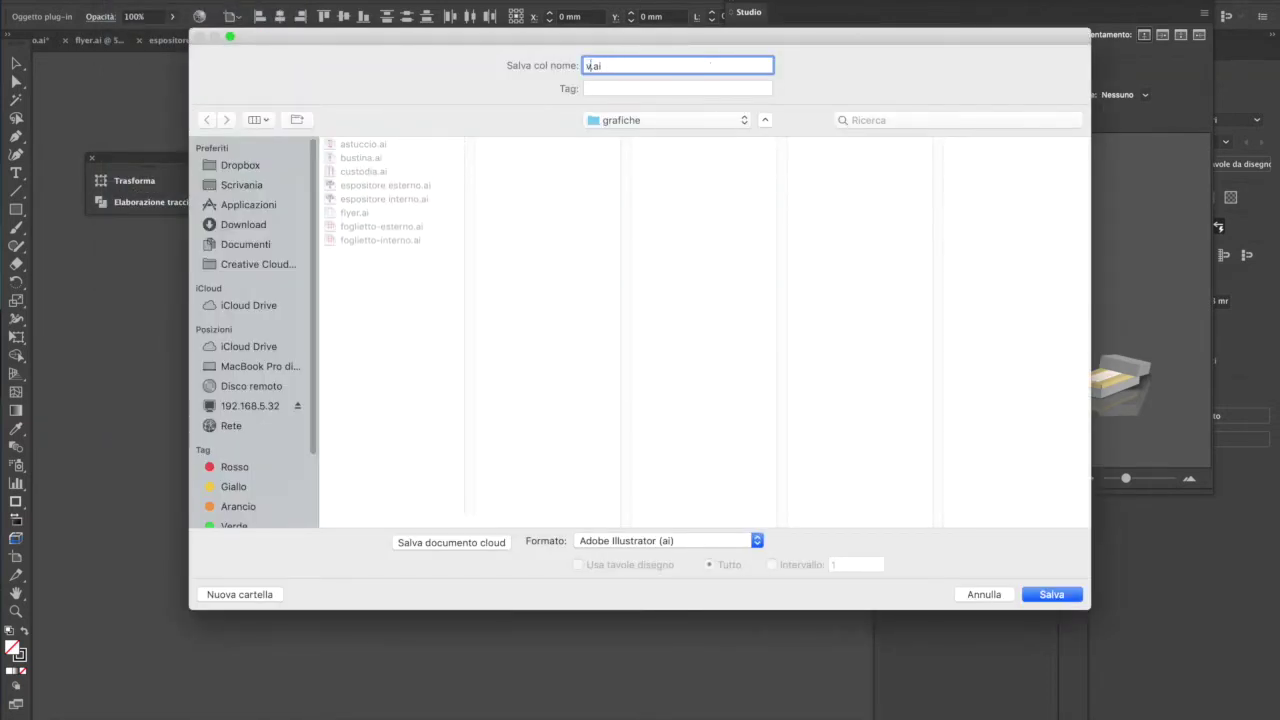
text(oio)
click(1045, 594)
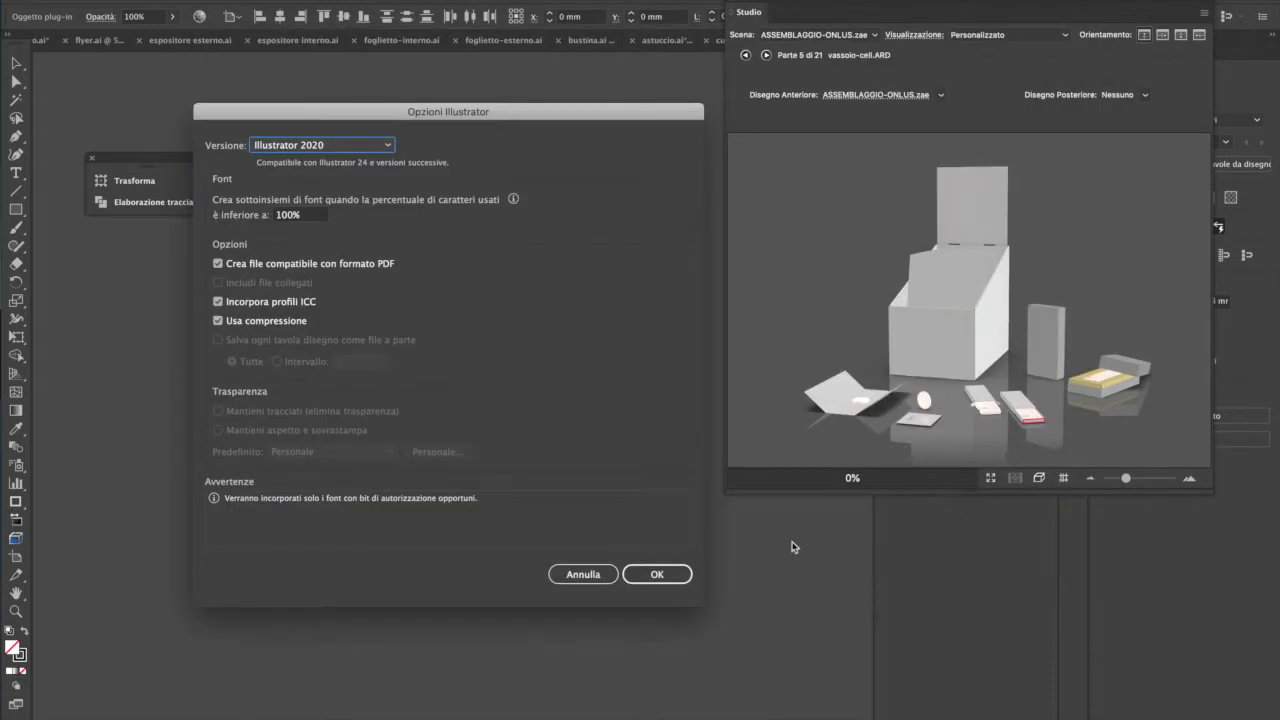
key(Return)
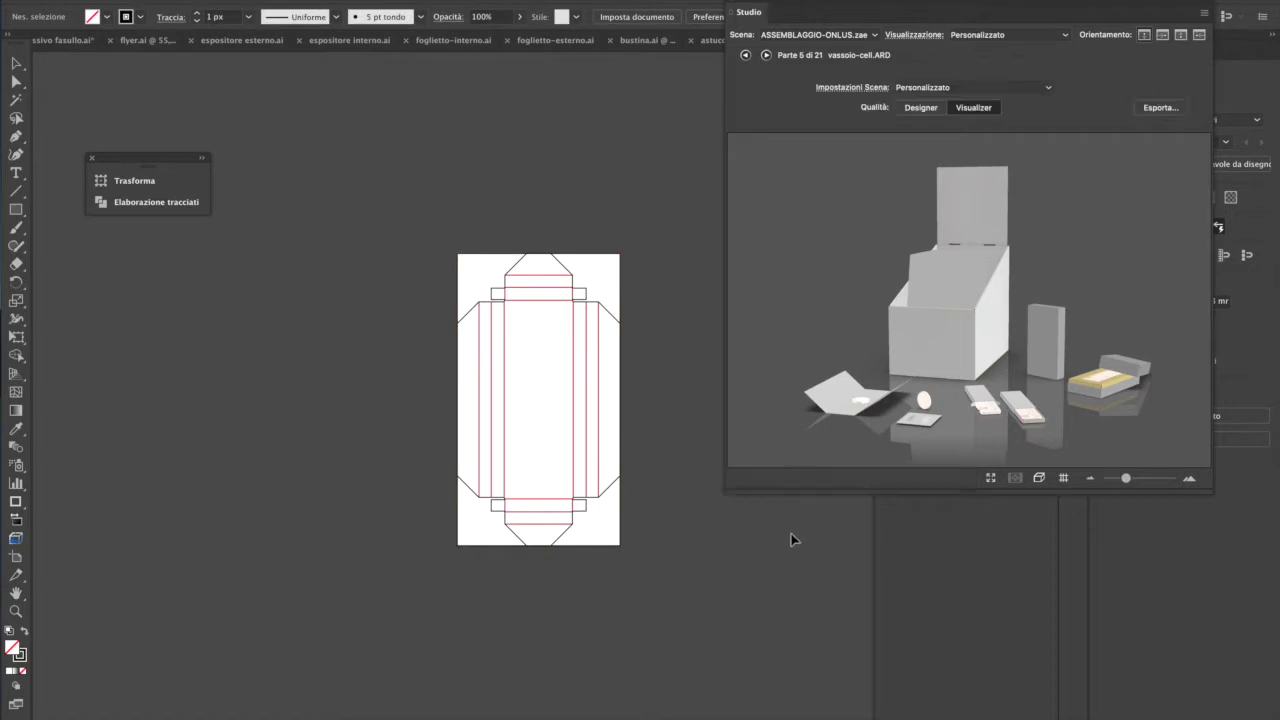
- Select the COPERCHIO-TRONETTO lid part, create its document, and save it as coperchio.ai
click(1048, 352)
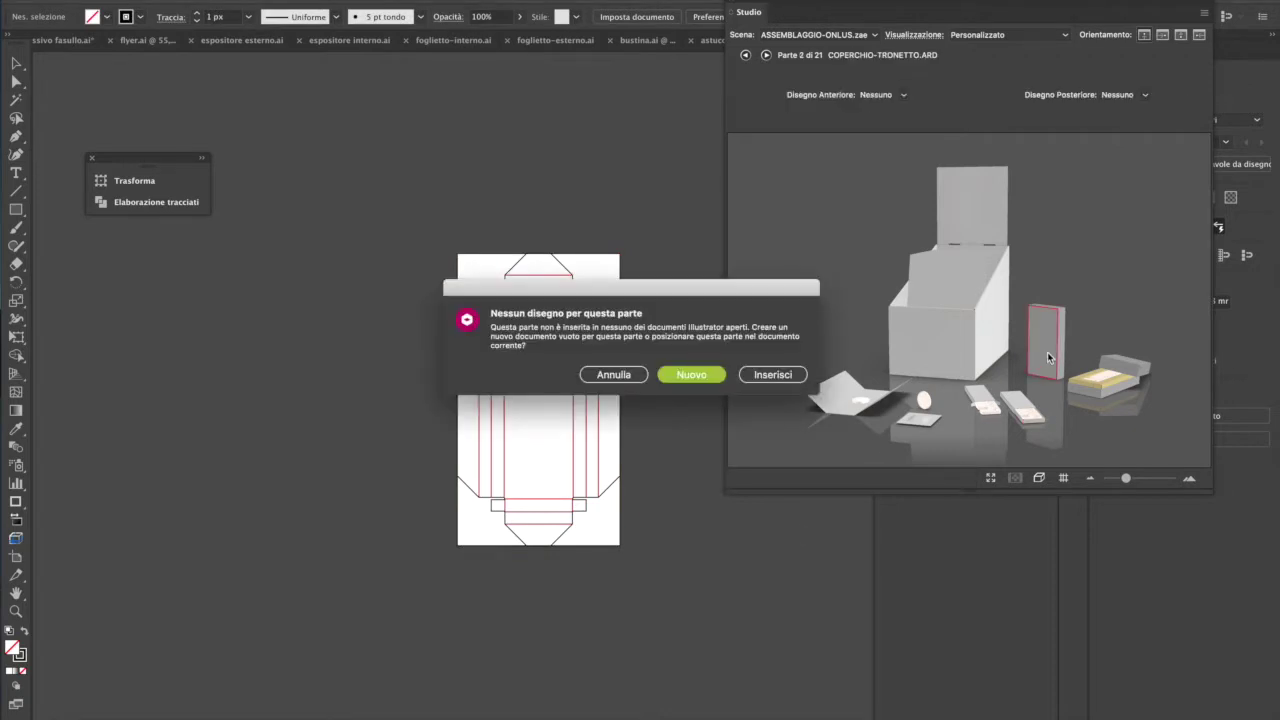
click(694, 375)
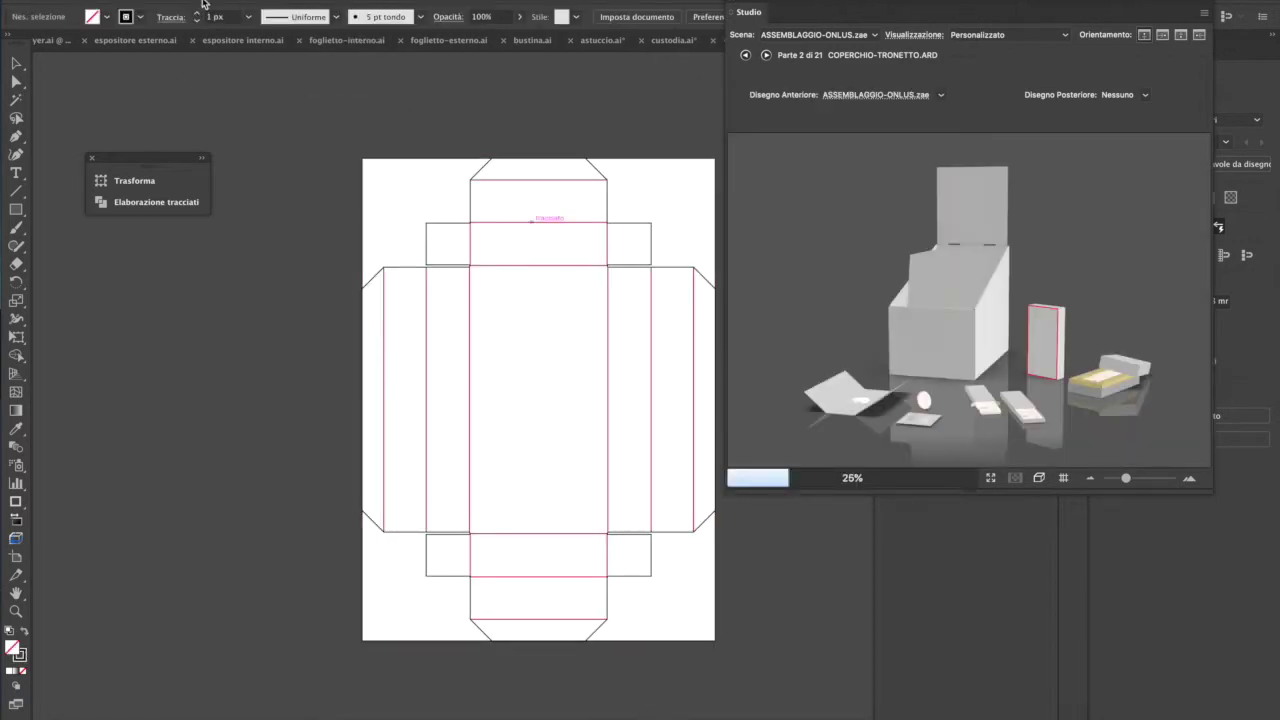
click(118, 0)
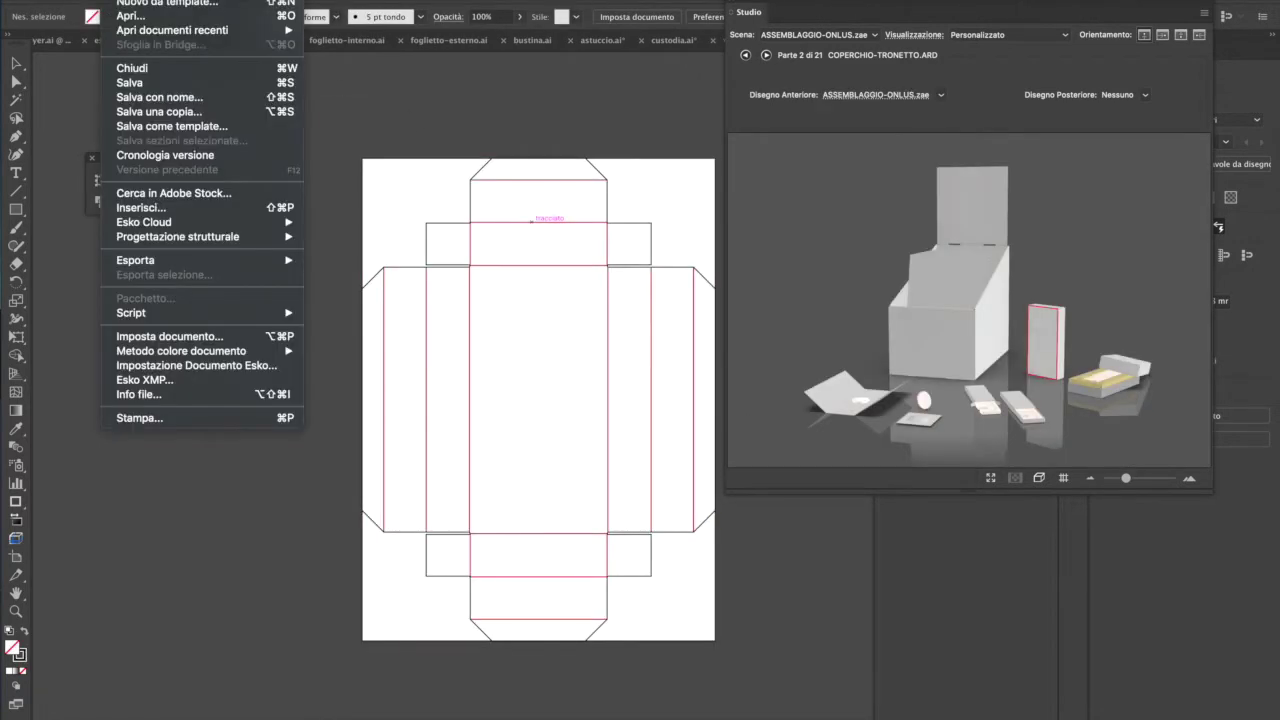
click(149, 100)
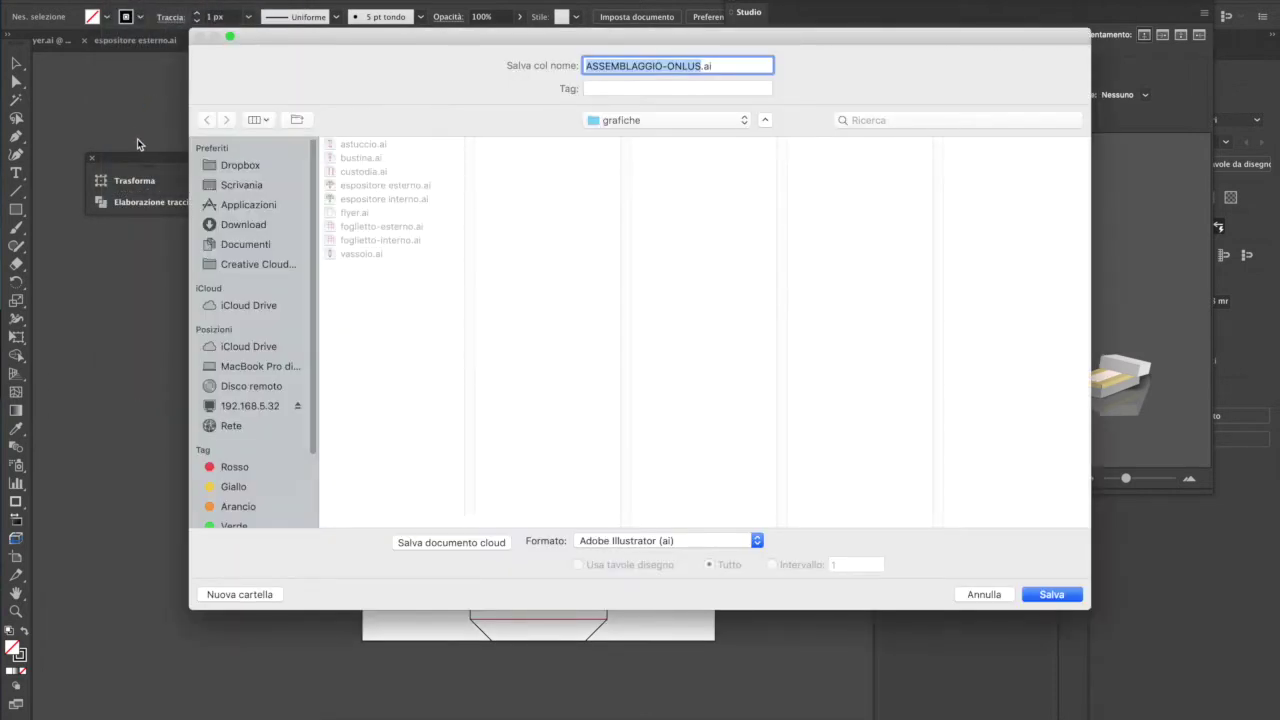
text(cop)
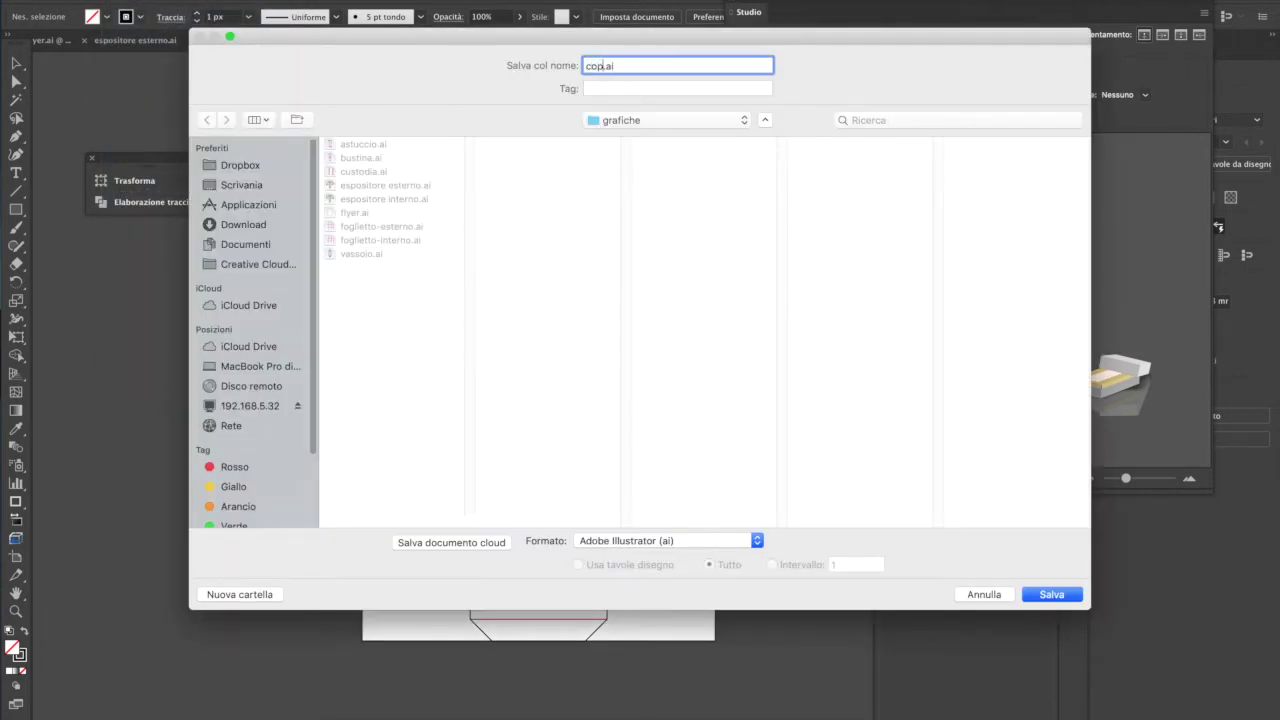
text(erchio)
click(1048, 594)
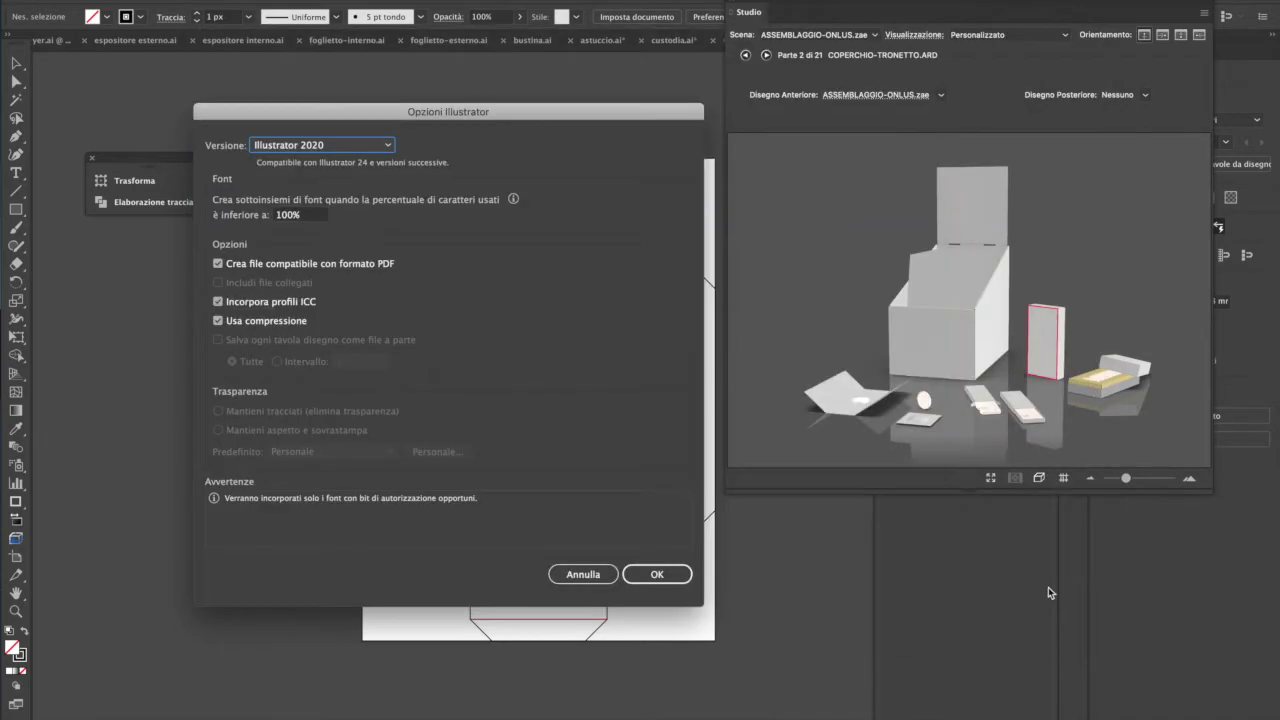
click(675, 574)
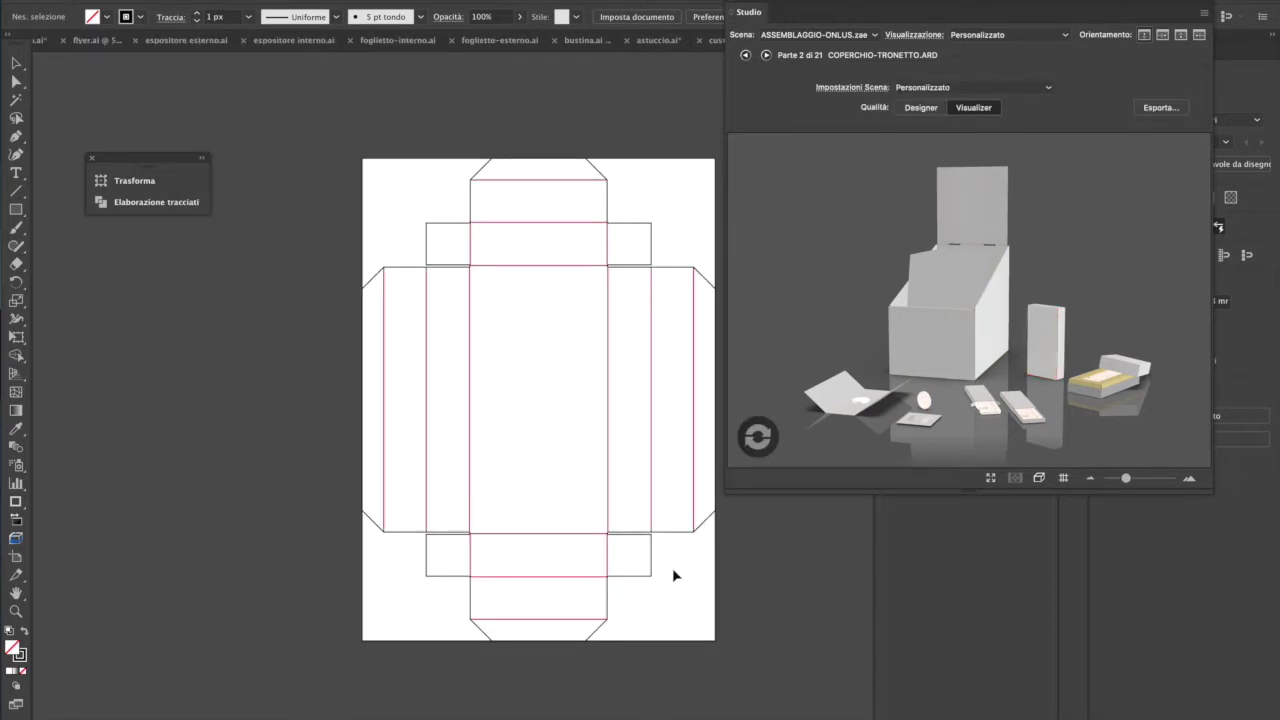
- Select the gold VASSOIO-basso-tronetto tray part, create its document, and save it as base.ai
click(1100, 399)
click(700, 377)
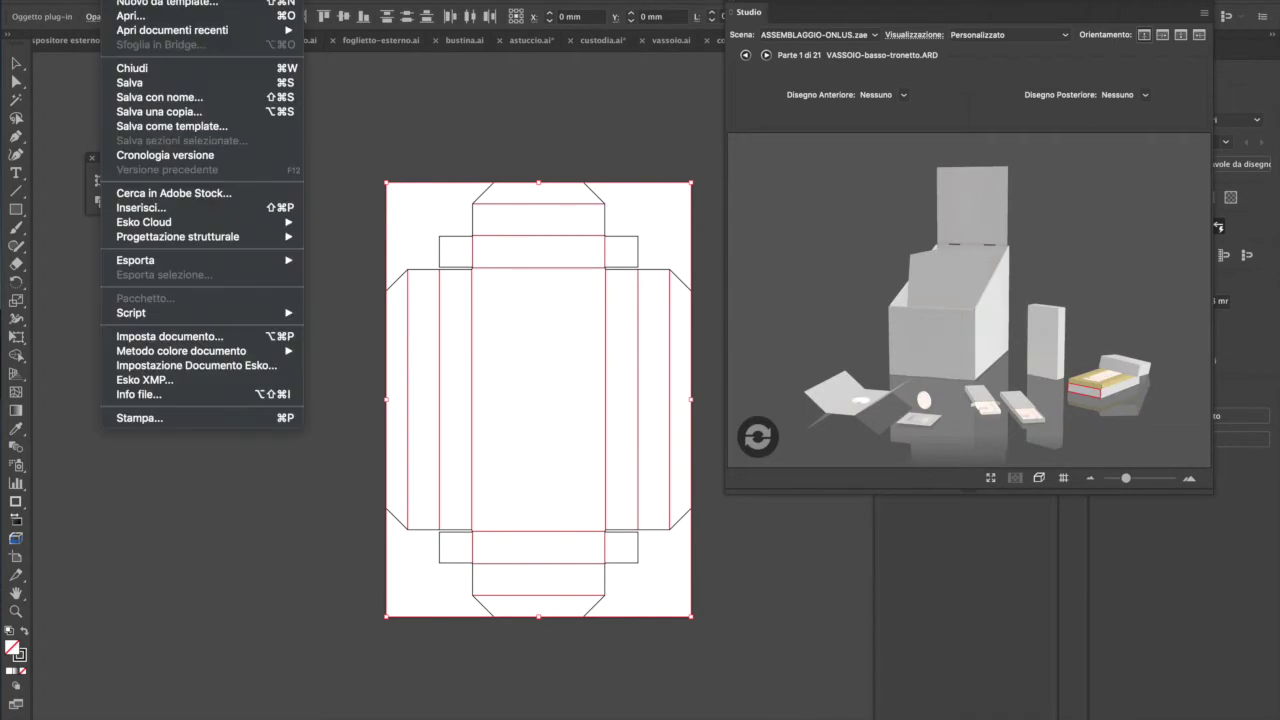
click(173, 97)
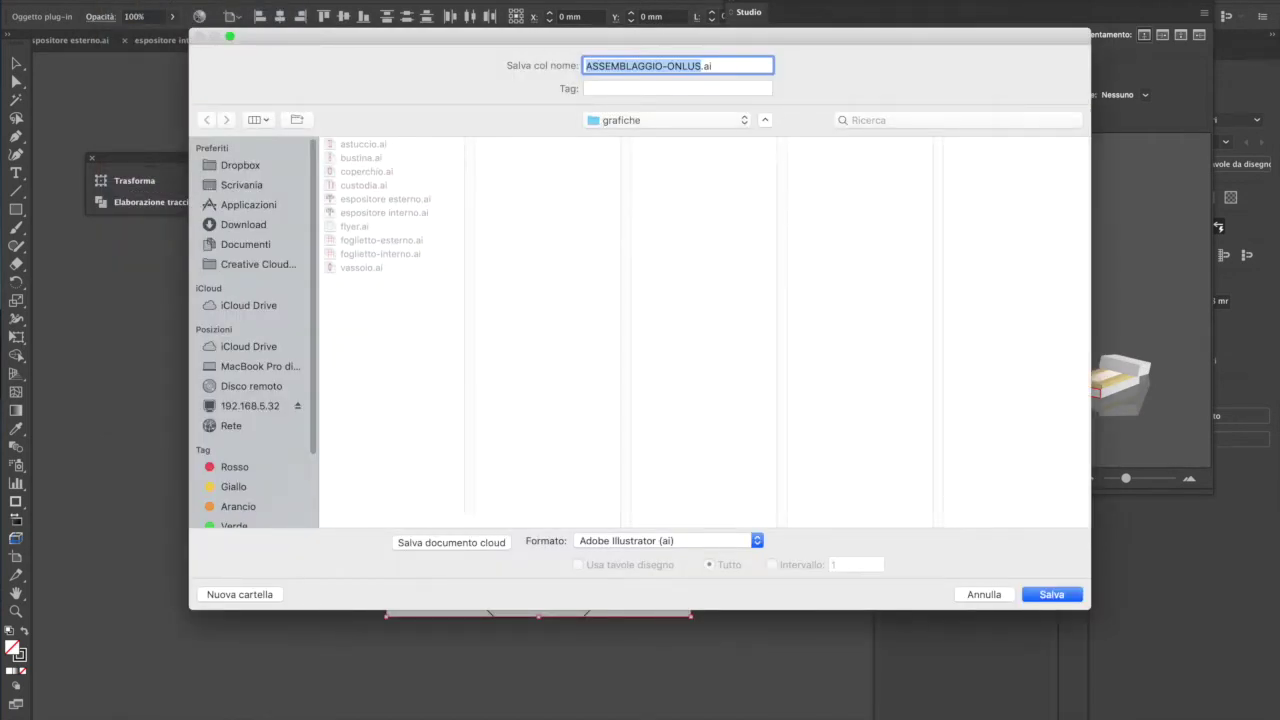
text(base)
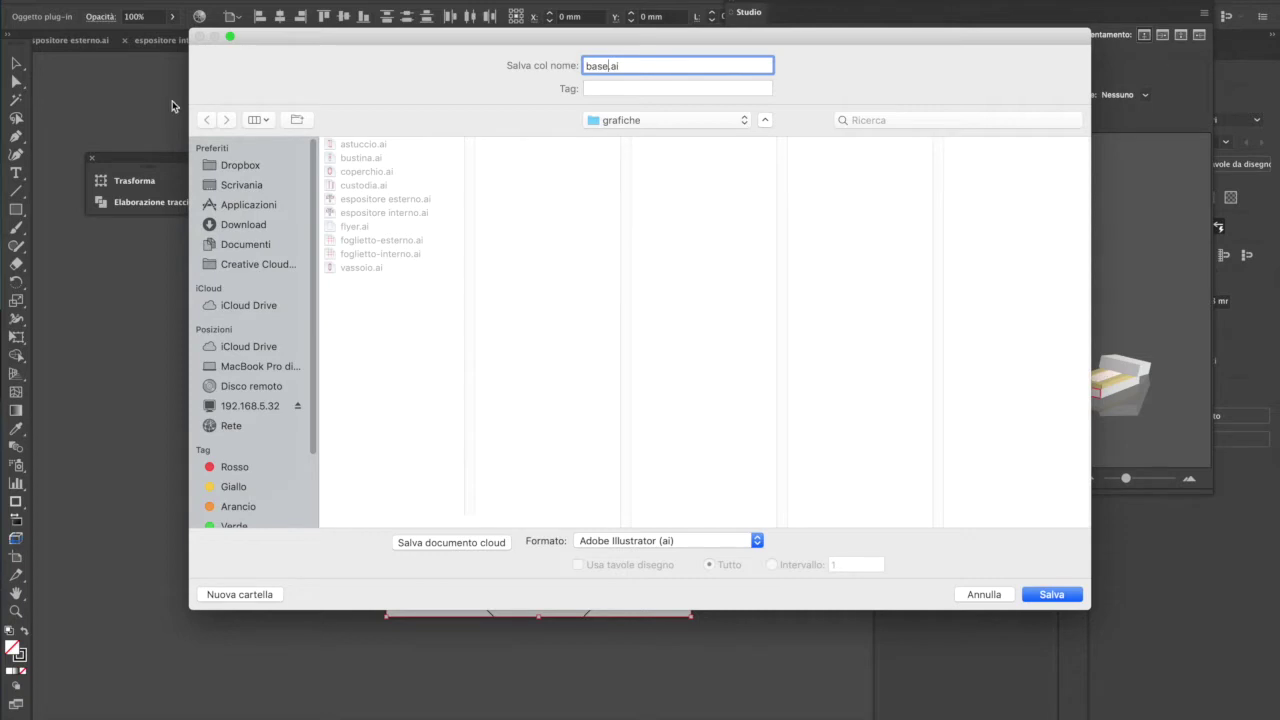
click(1056, 594)
click(676, 571)
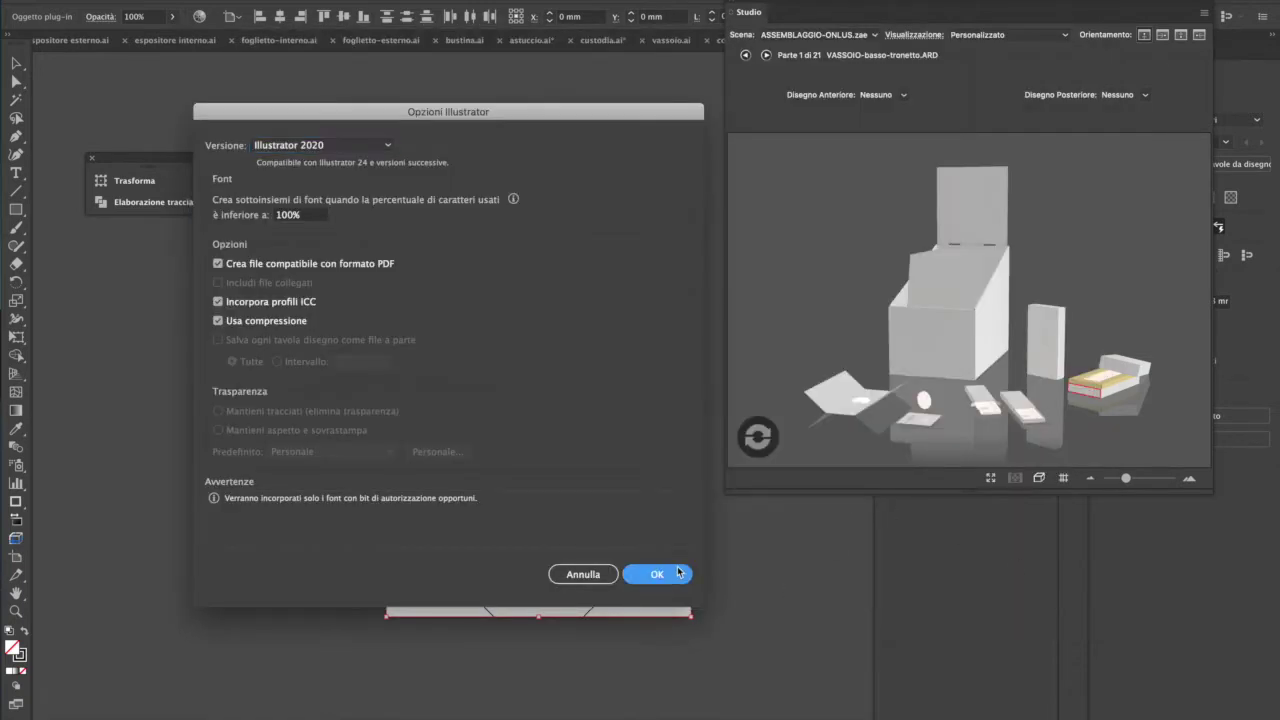
- Zoom in, deselect the artboard, and create a new document for the TRONETTO2 part
key(ctrl+plus)
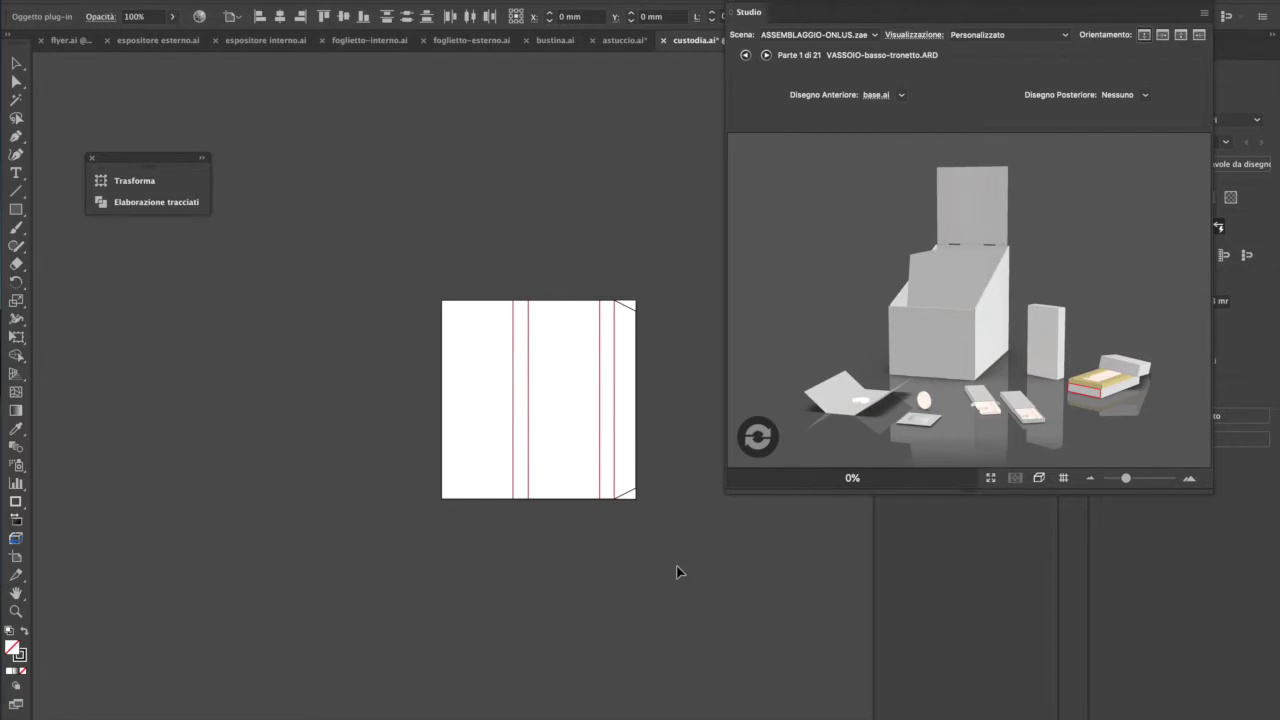
click(692, 562)
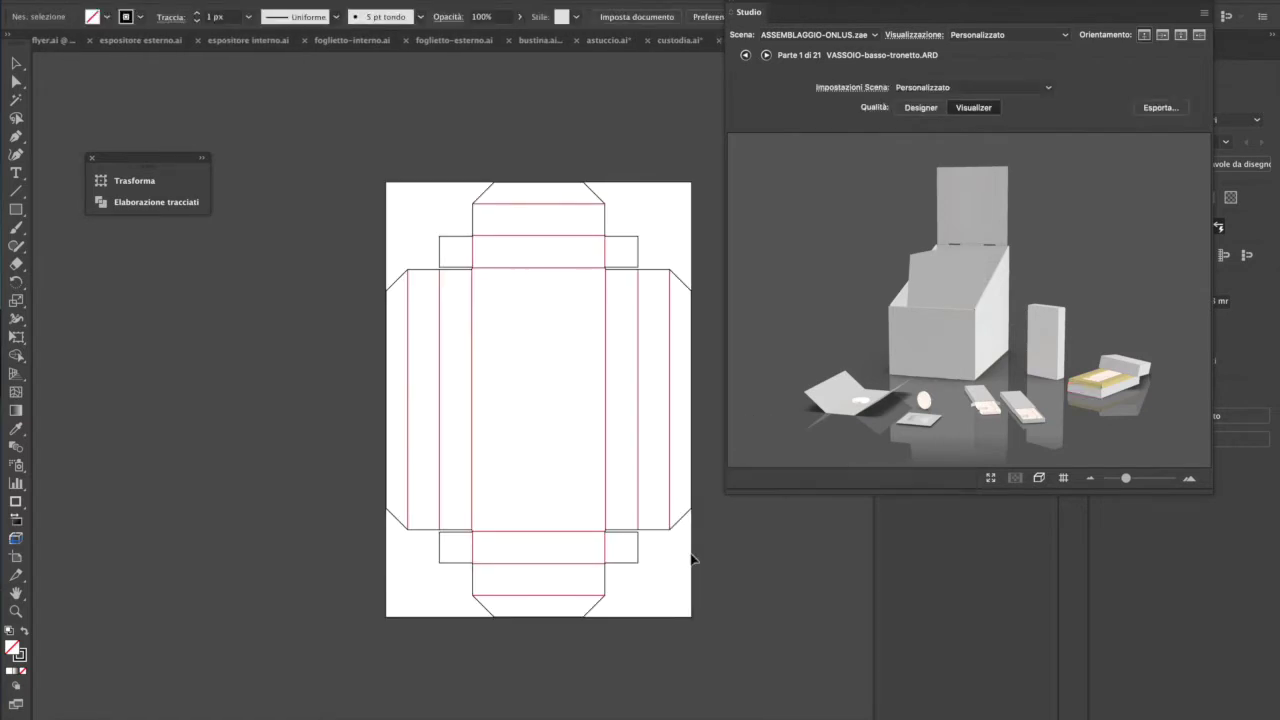
click(1074, 385)
click(677, 375)
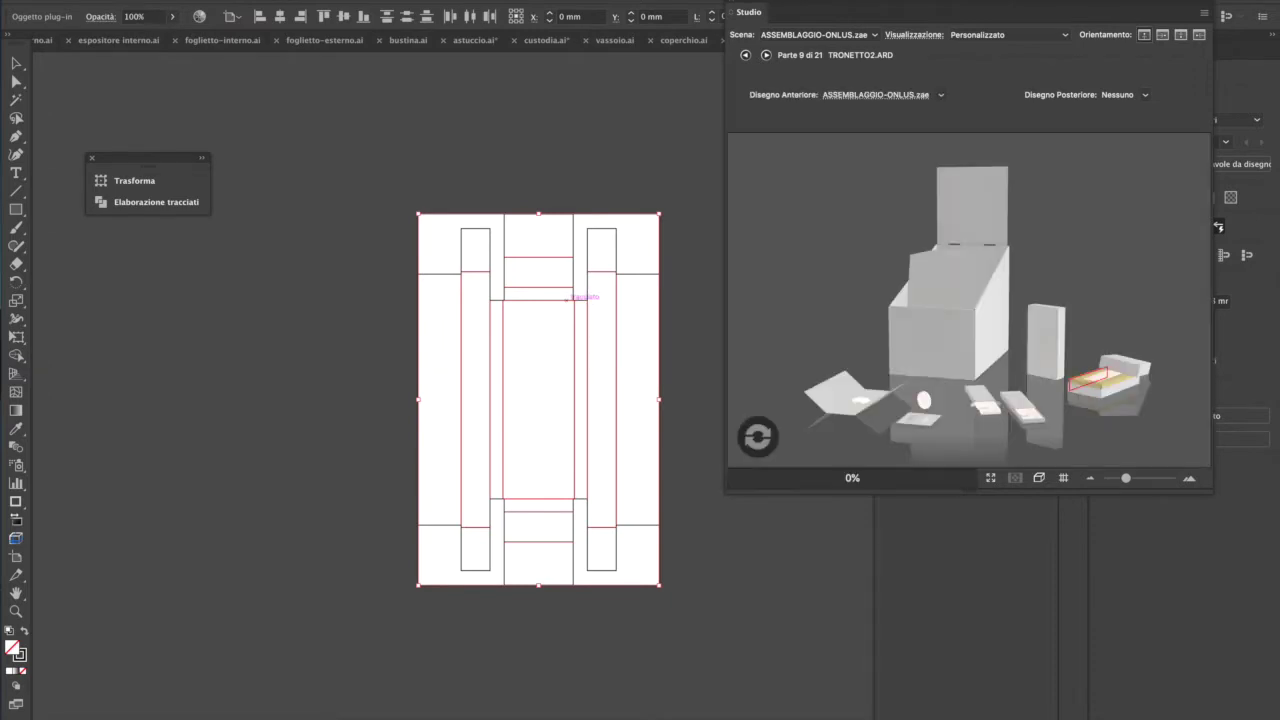
click(120, 0)
click(154, 101)
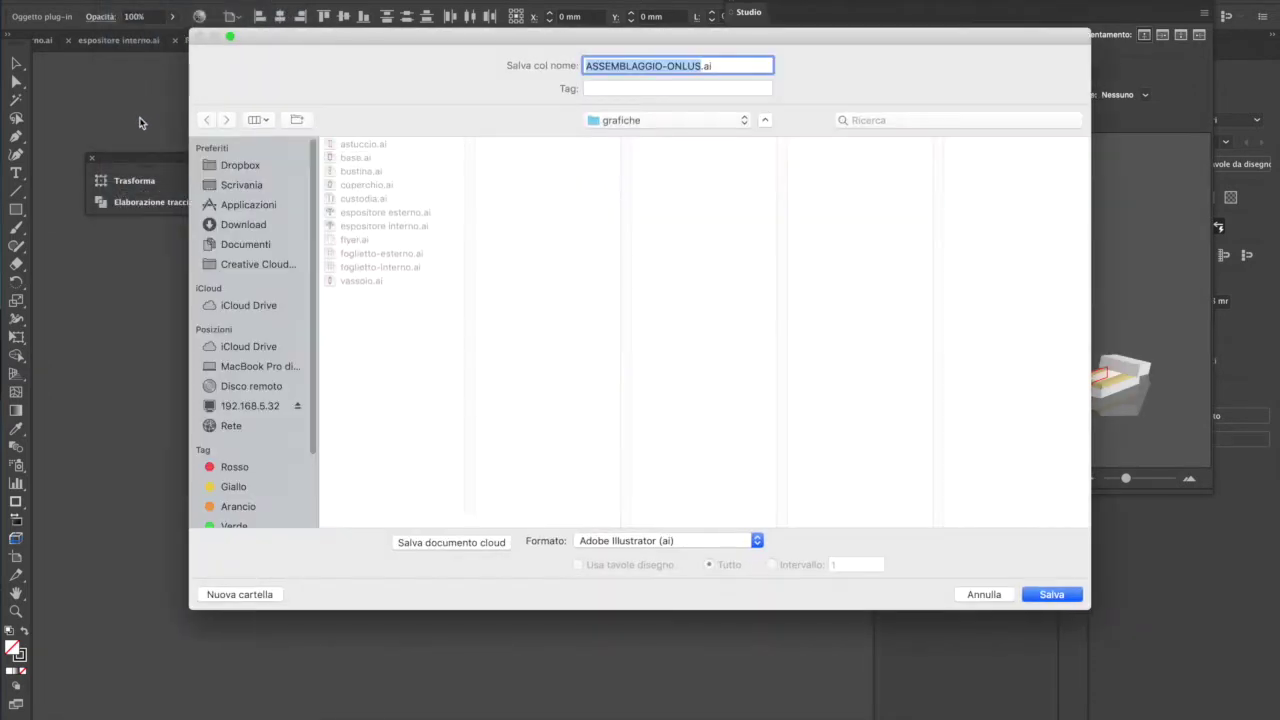
text(tronetto)
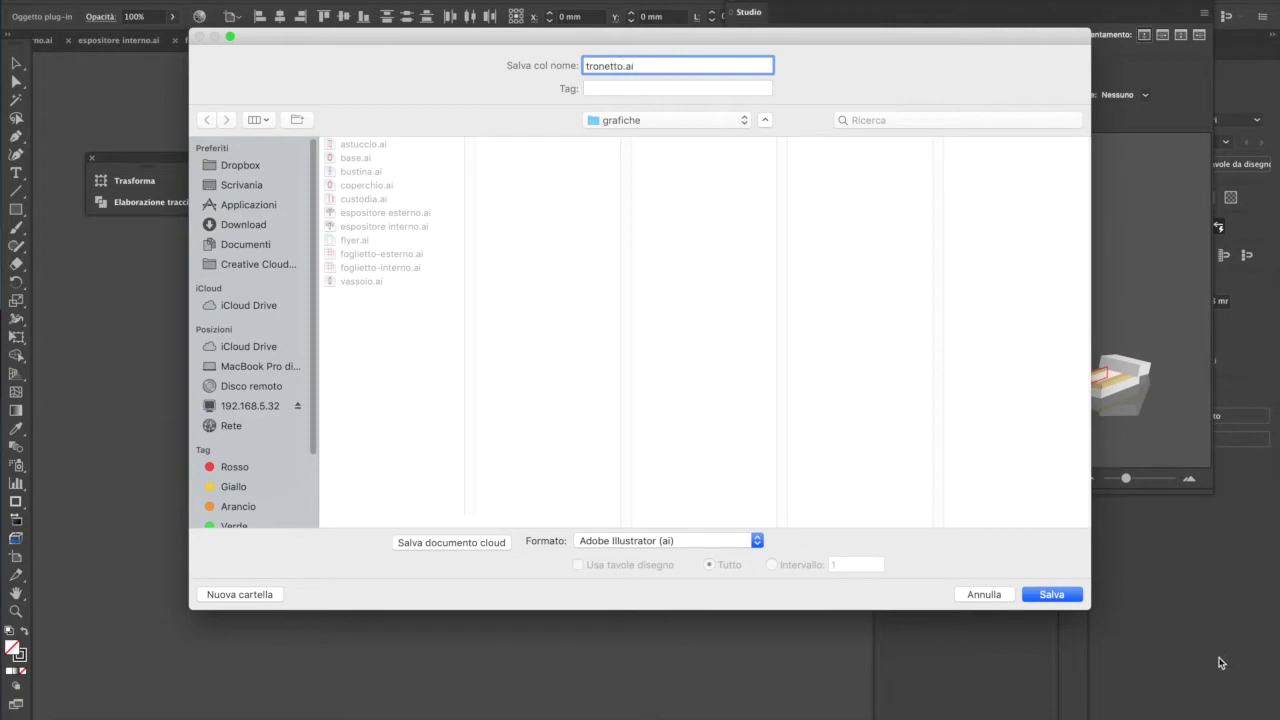
click(1051, 594)
click(650, 575)
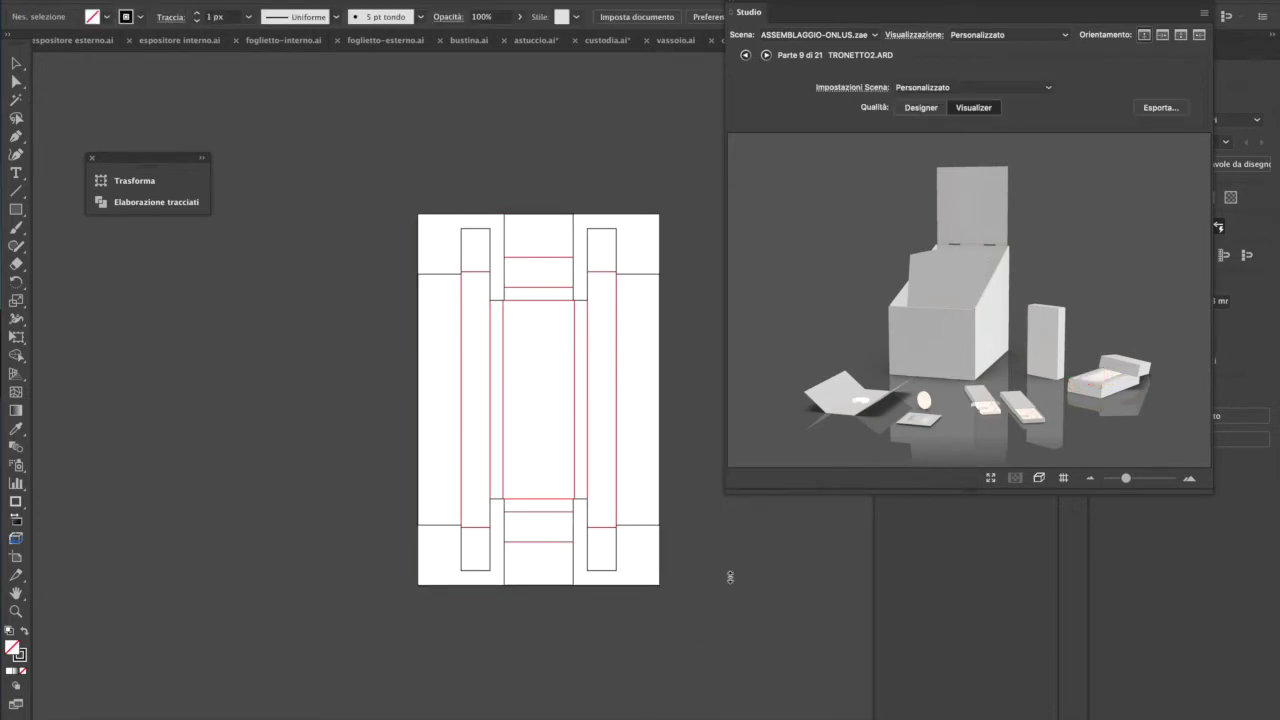
drag(716, 612, 661, 632)
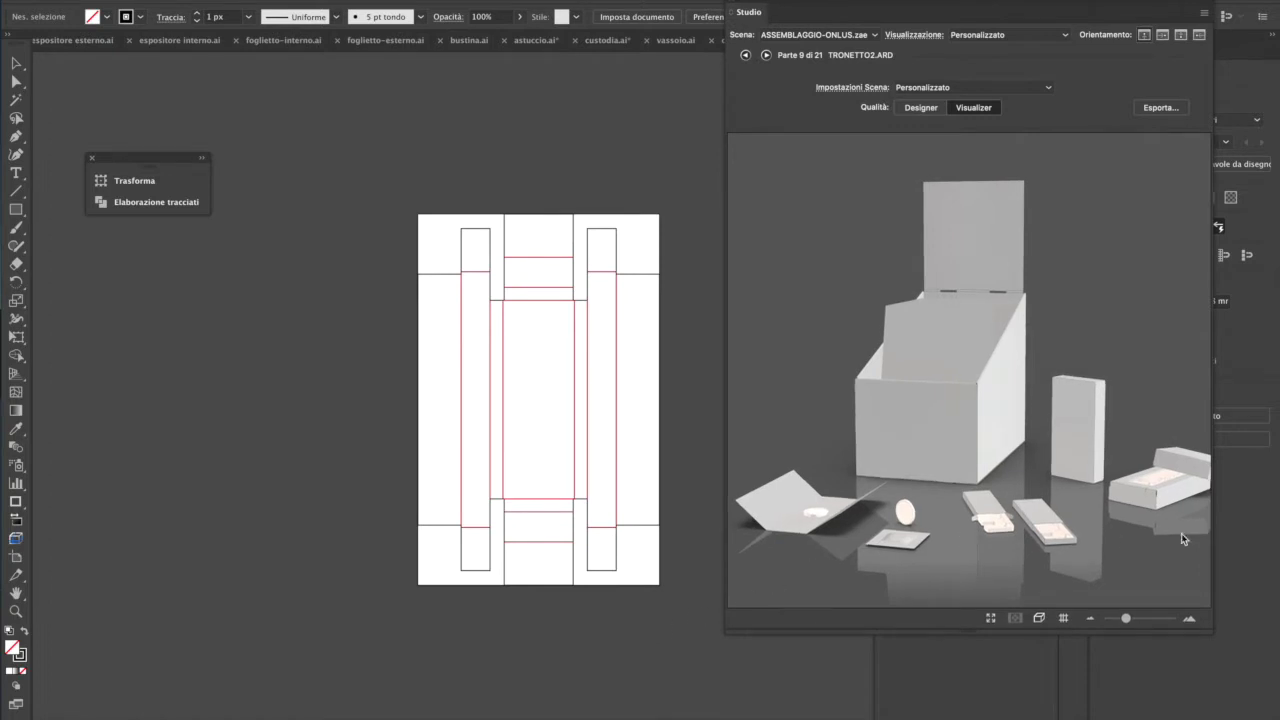
drag(1008, 551, 988, 563)
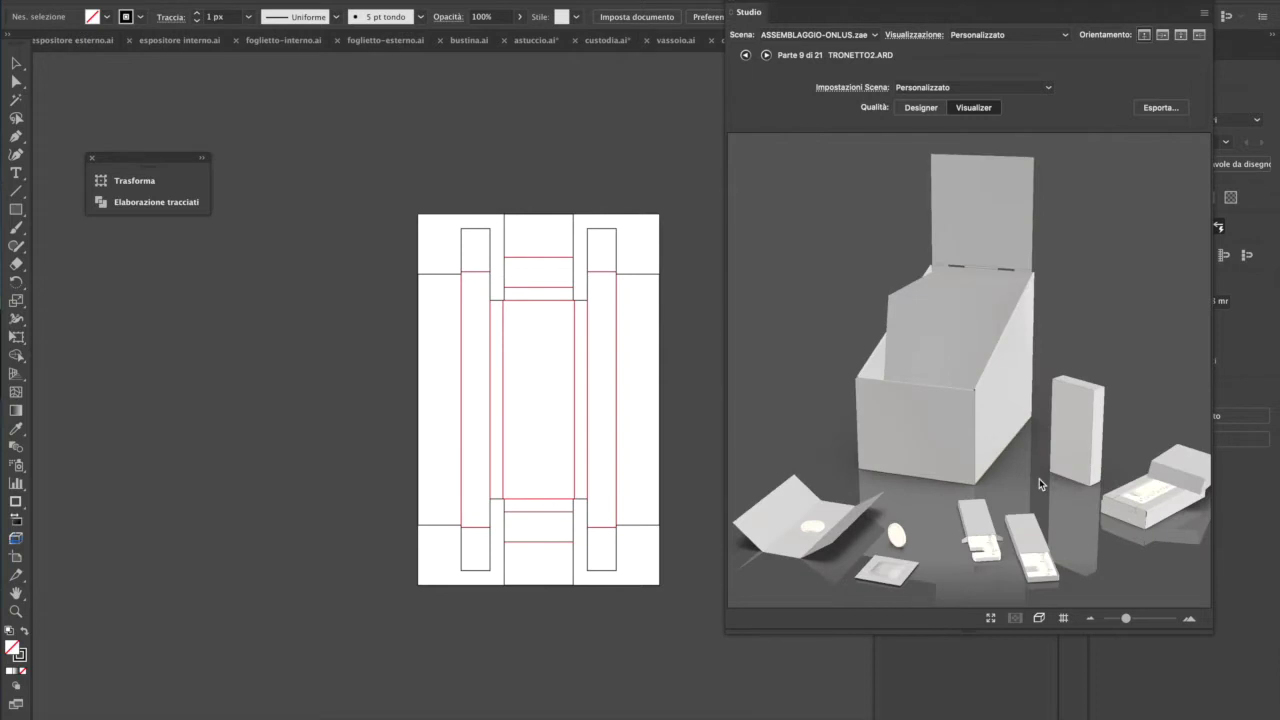
- Make the first small part's material pure red (R255 G11 B11) and raise its transparency
click(980, 556)
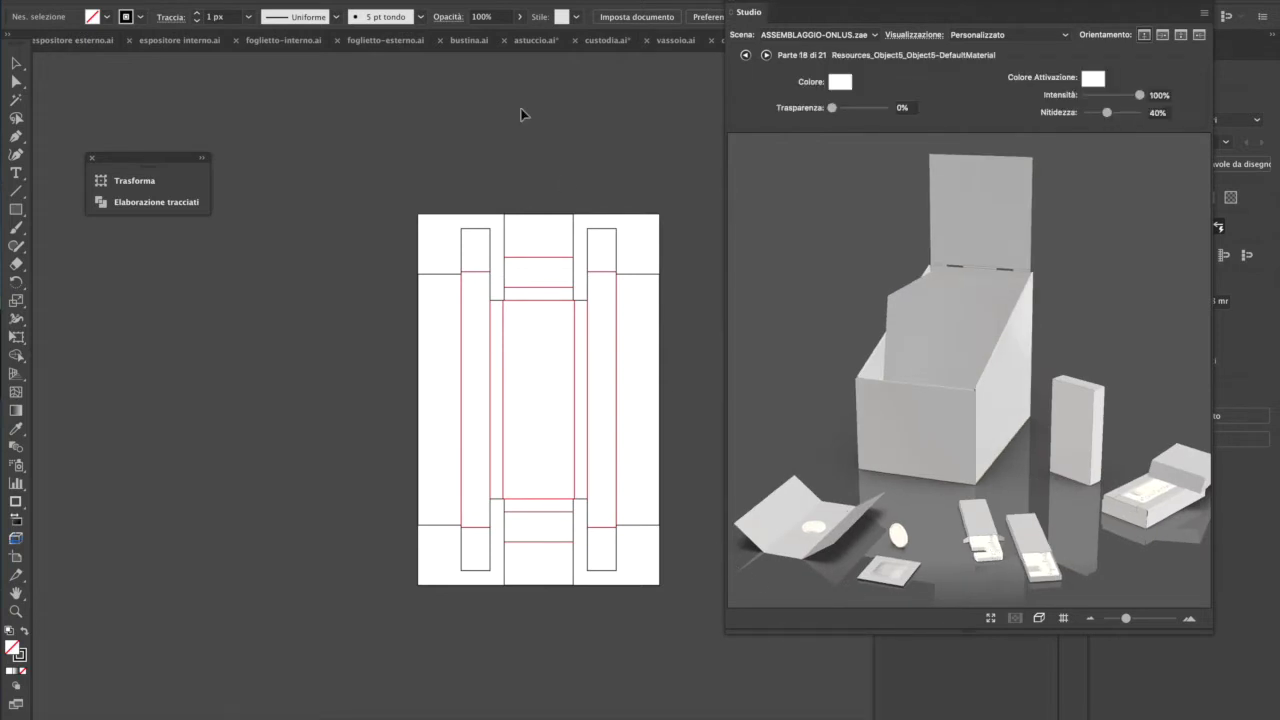
click(838, 84)
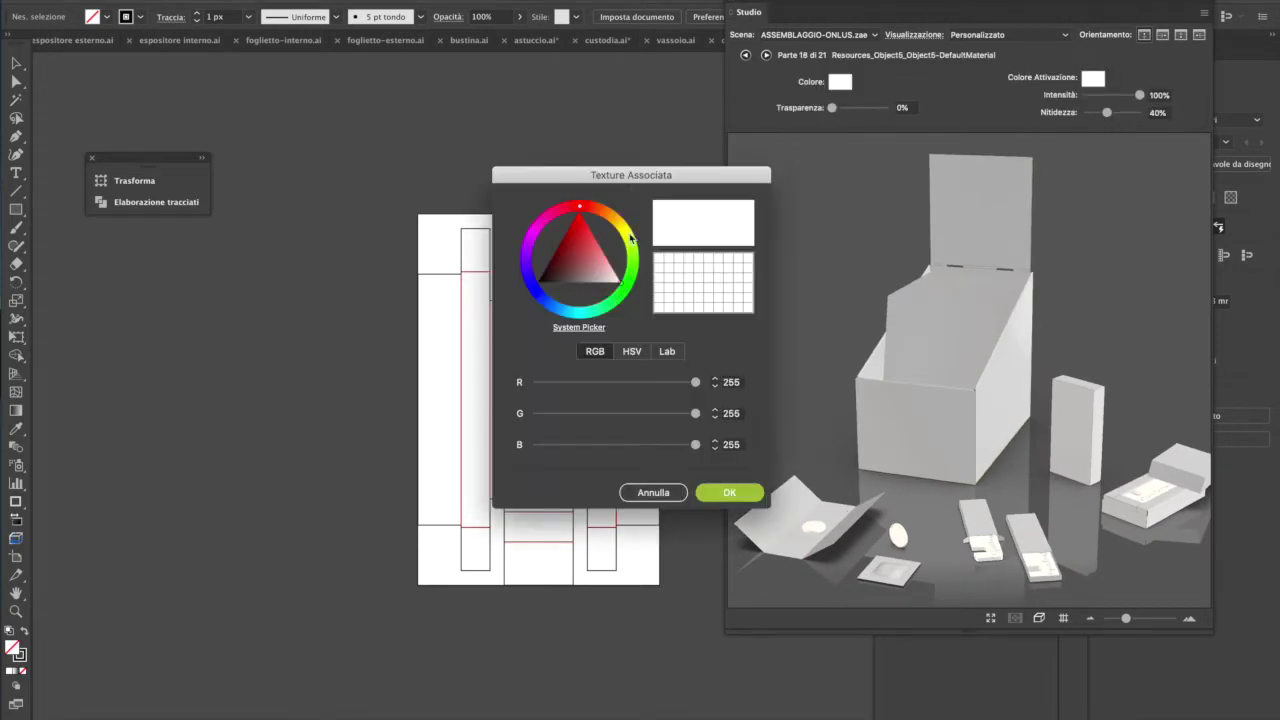
drag(592, 246, 577, 203)
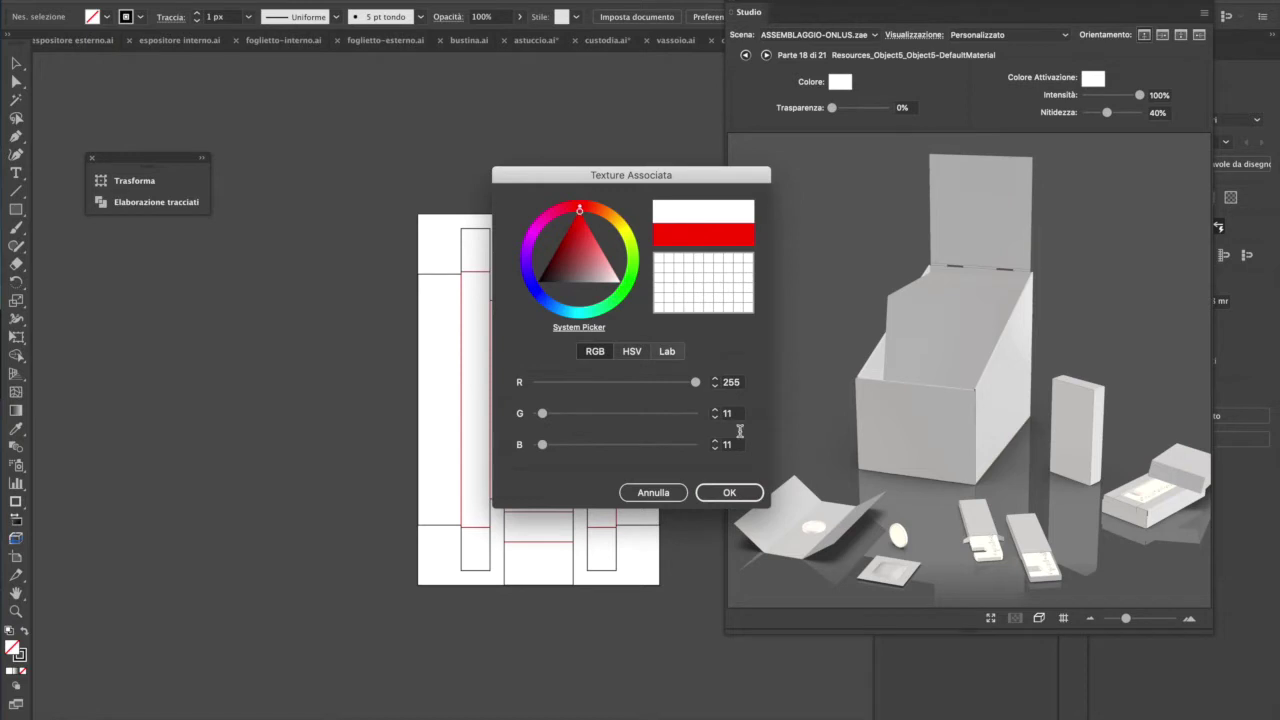
click(714, 488)
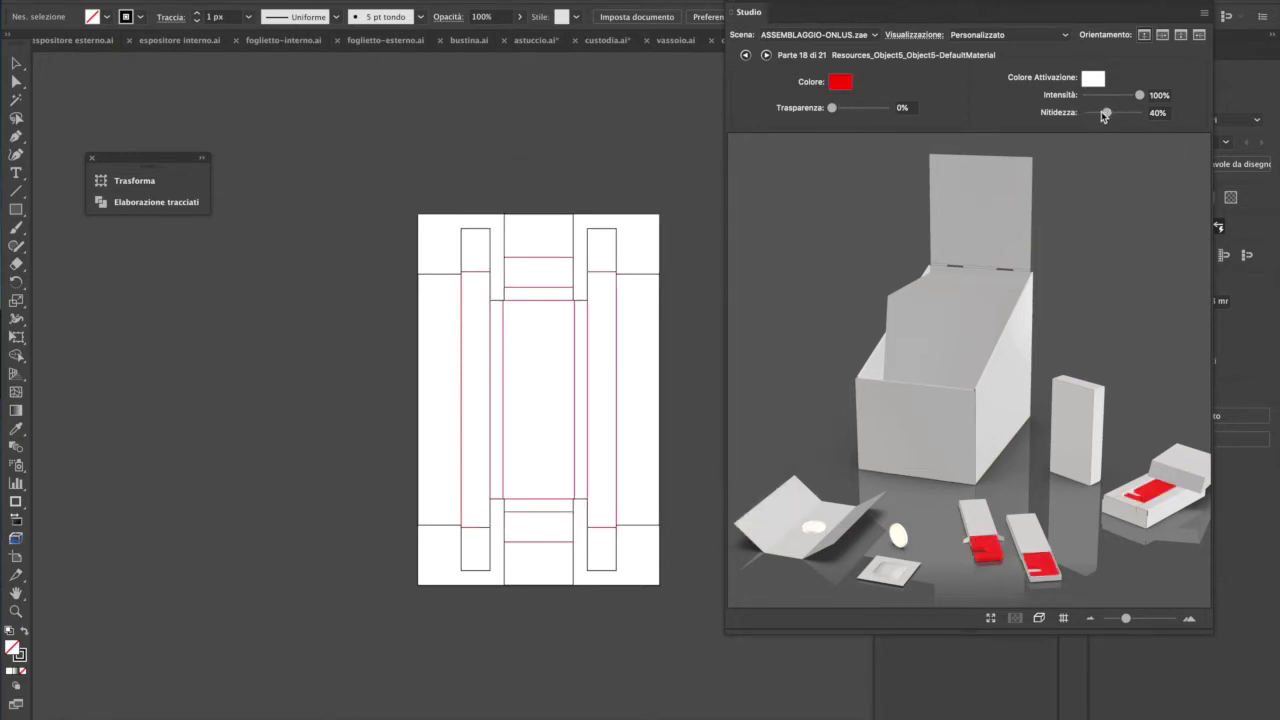
click(863, 107)
- Make the next part's material red with about 52% transparency and higher sharpness
click(908, 541)
click(839, 84)
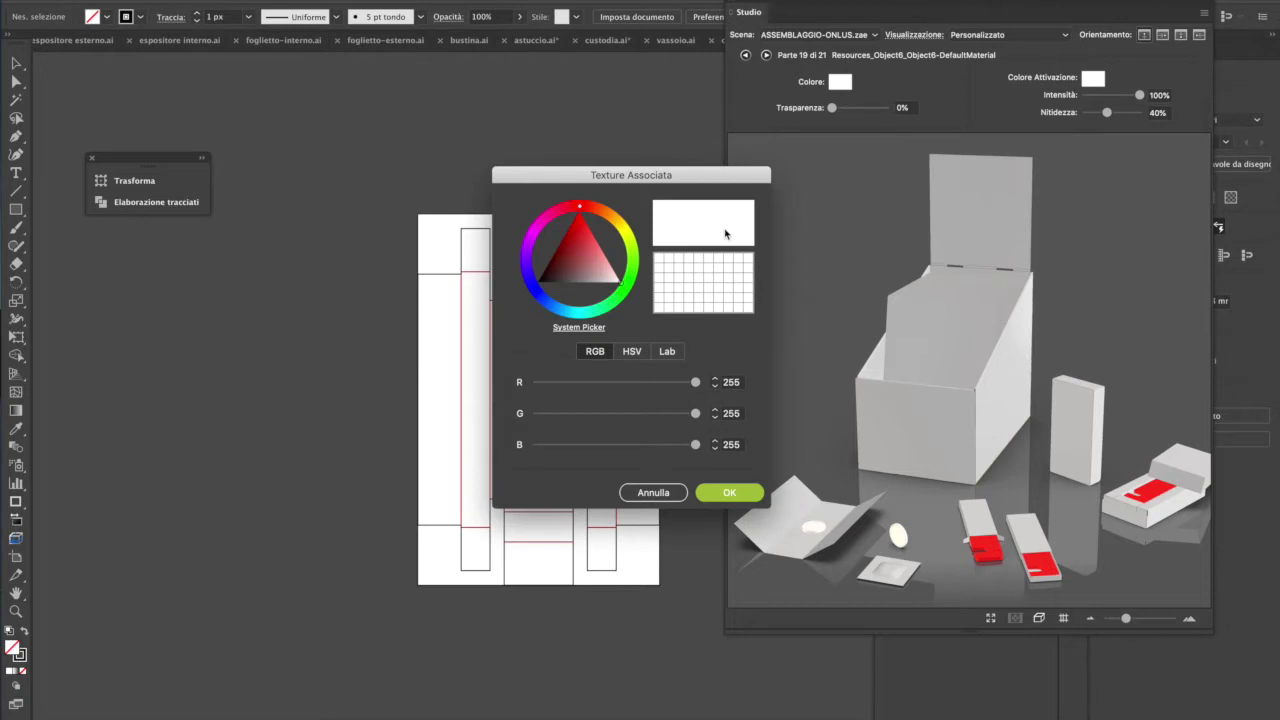
click(586, 240)
drag(586, 240, 583, 201)
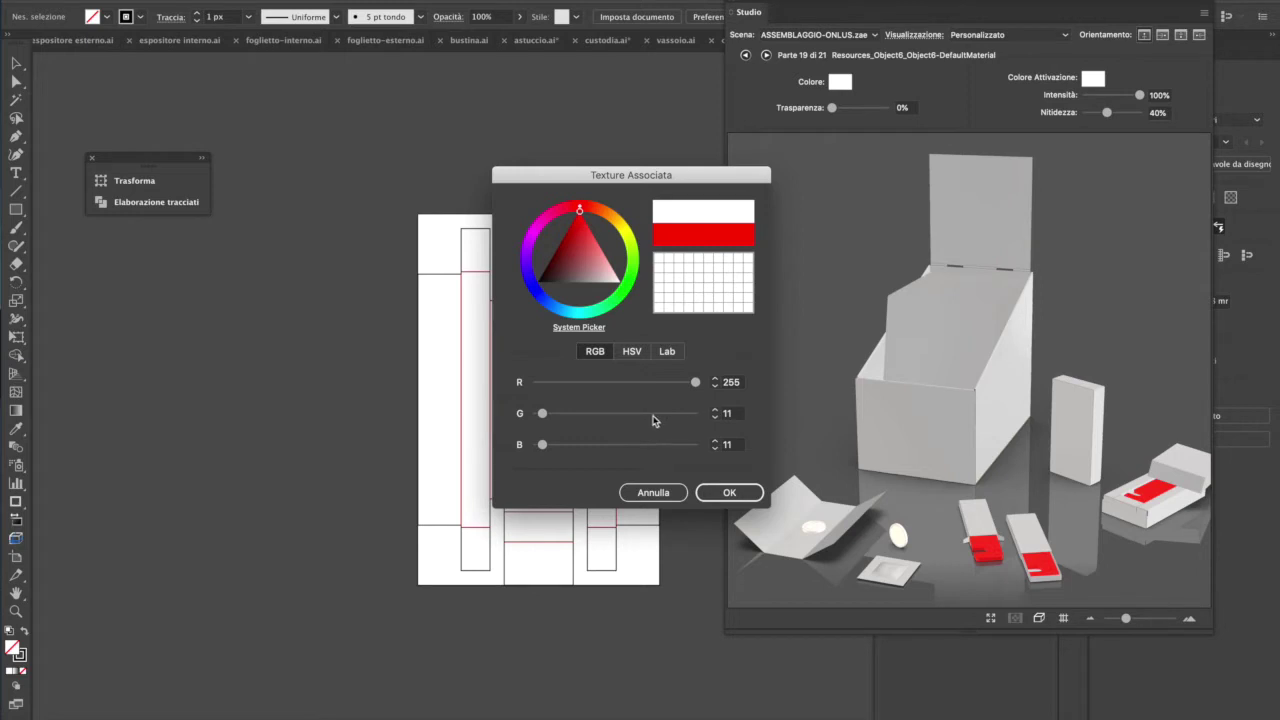
click(729, 492)
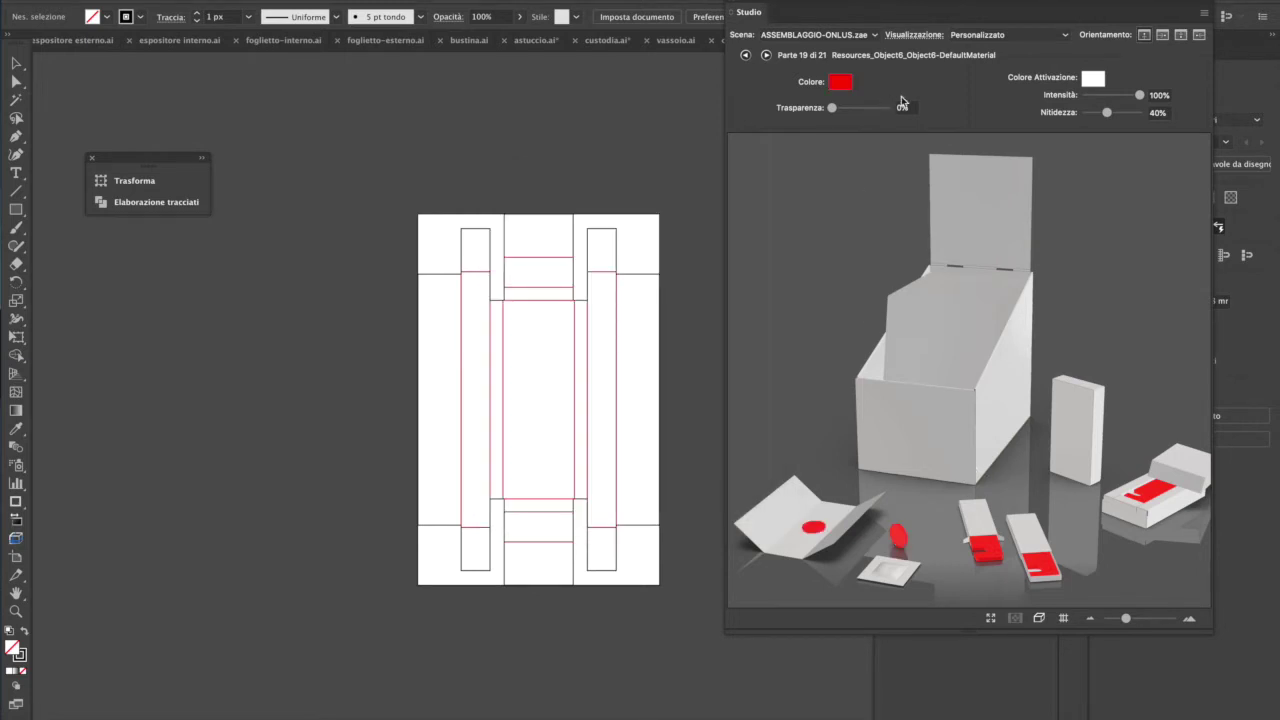
drag(848, 107, 859, 108)
drag(1106, 112, 1138, 112)
click(1142, 427)
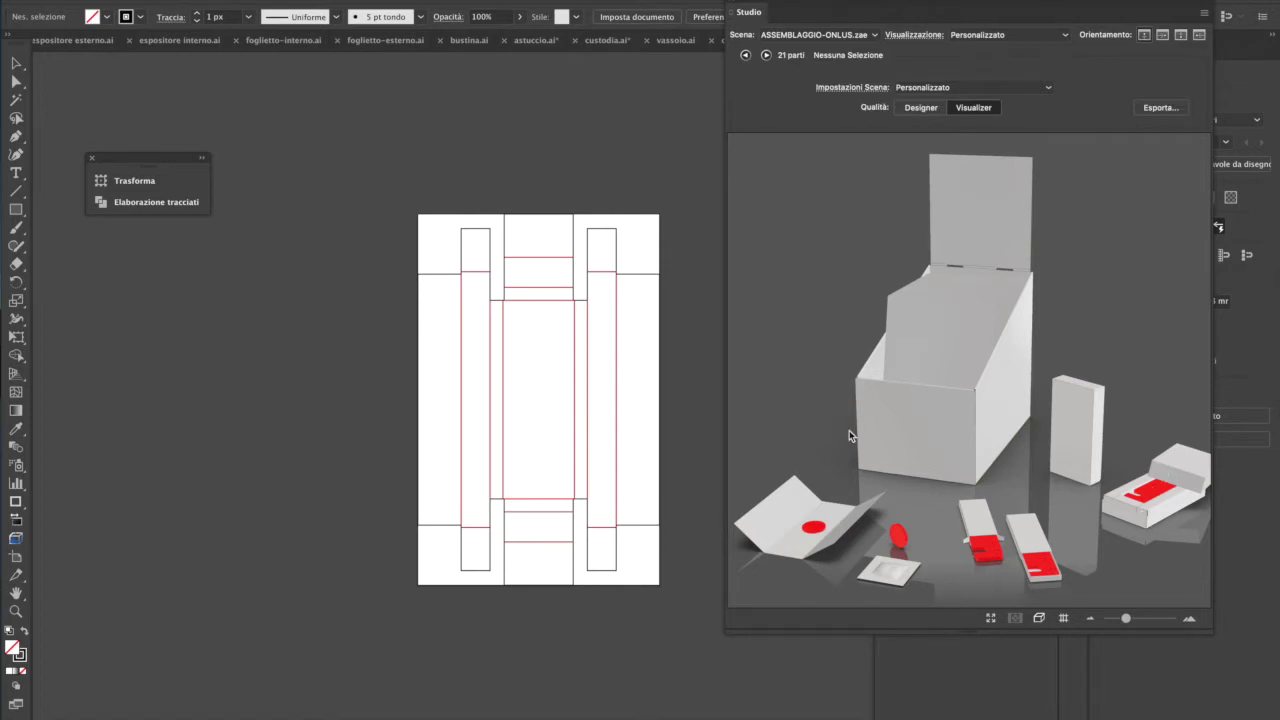
- Select the small box part and show its Studio Visualizer finishing operations, selecting carta patinata lucida
click(1151, 515)
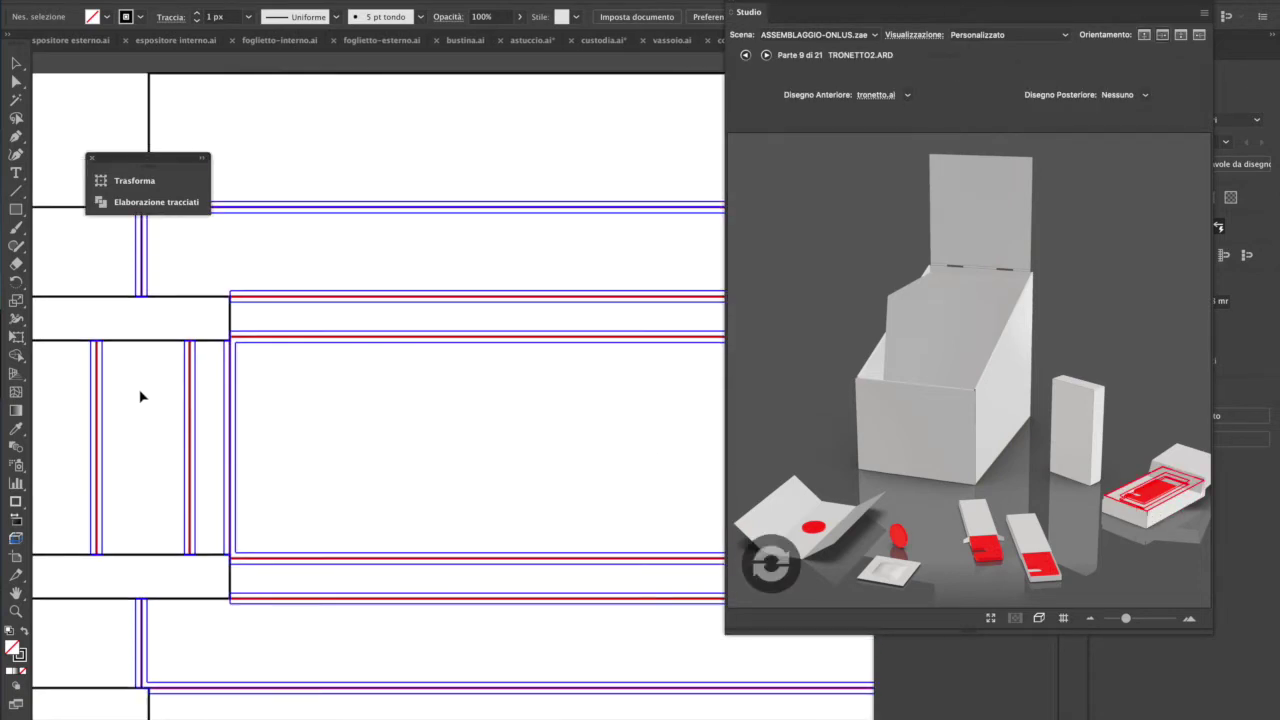
click(17, 591)
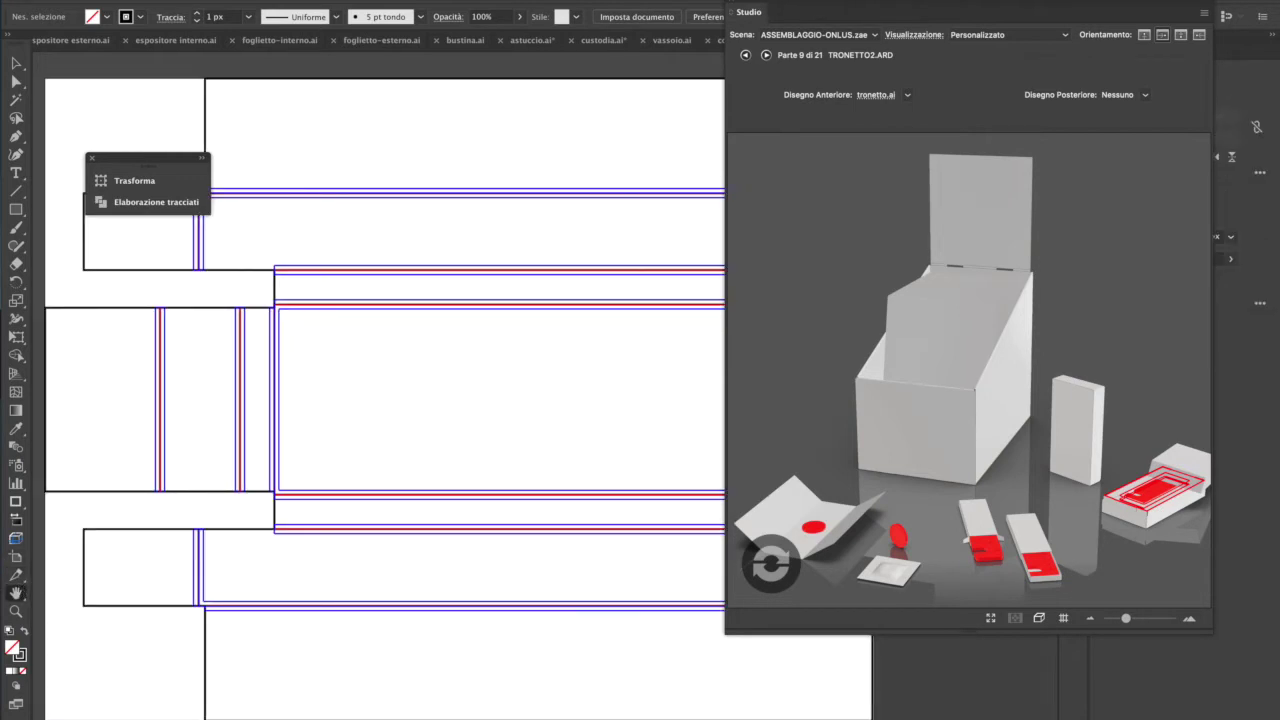
click(415, 0)
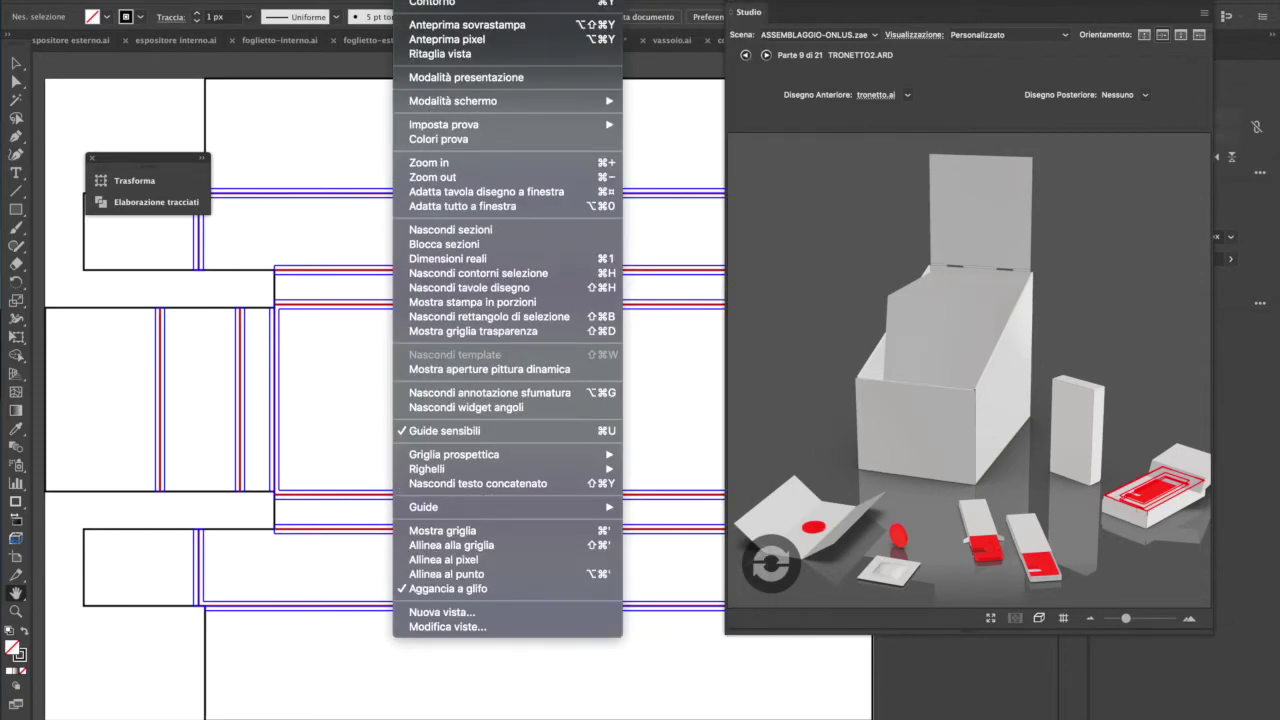
mouse_move(478, 0)
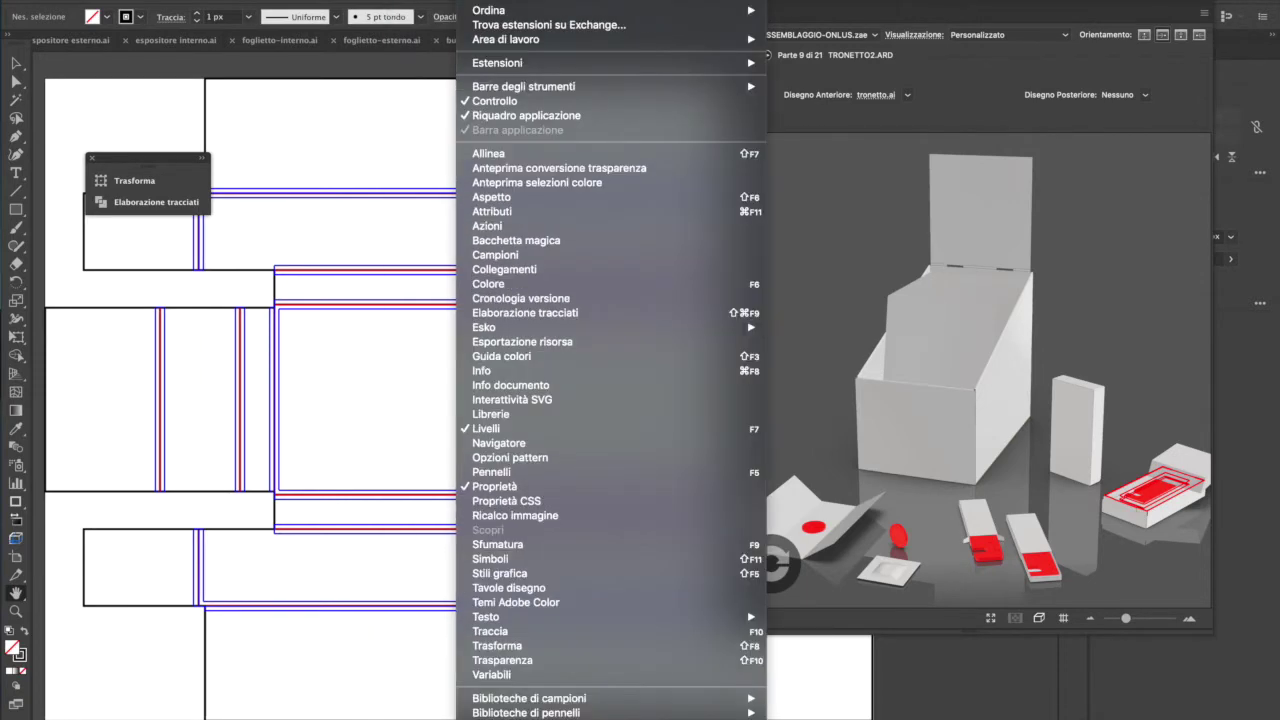
mouse_move(661, 327)
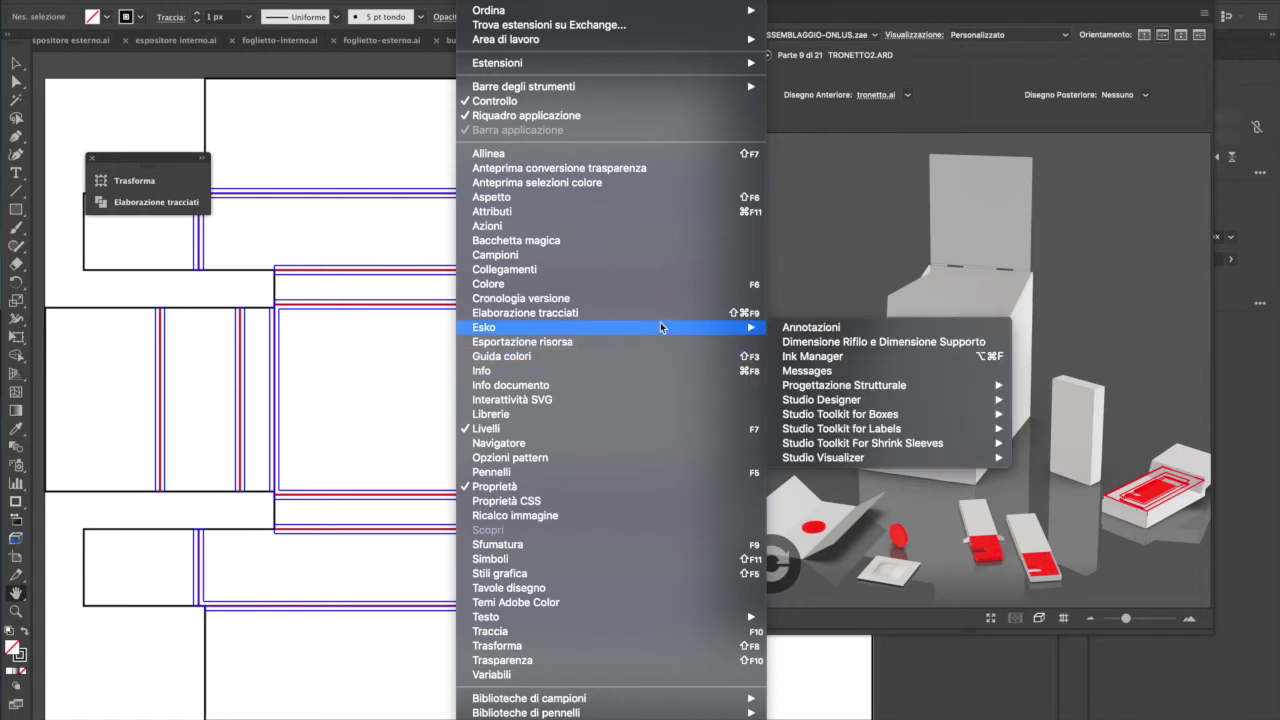
mouse_move(996, 448)
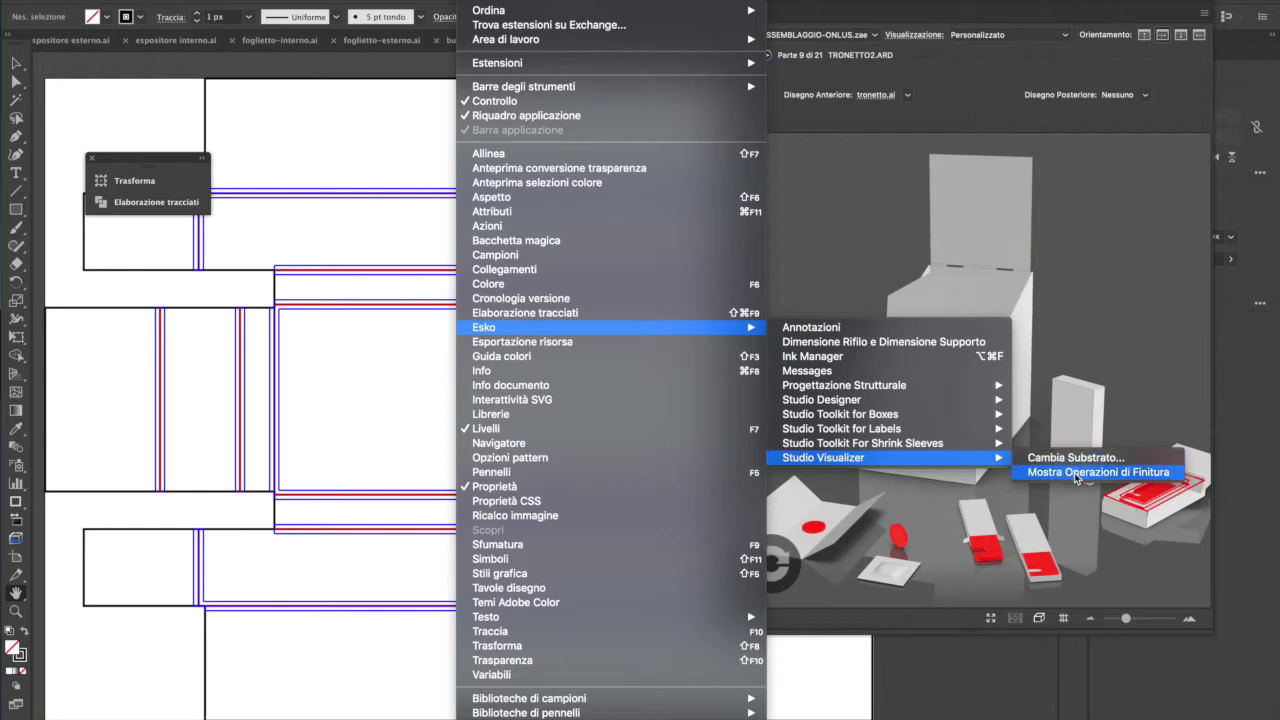
click(1074, 472)
click(841, 196)
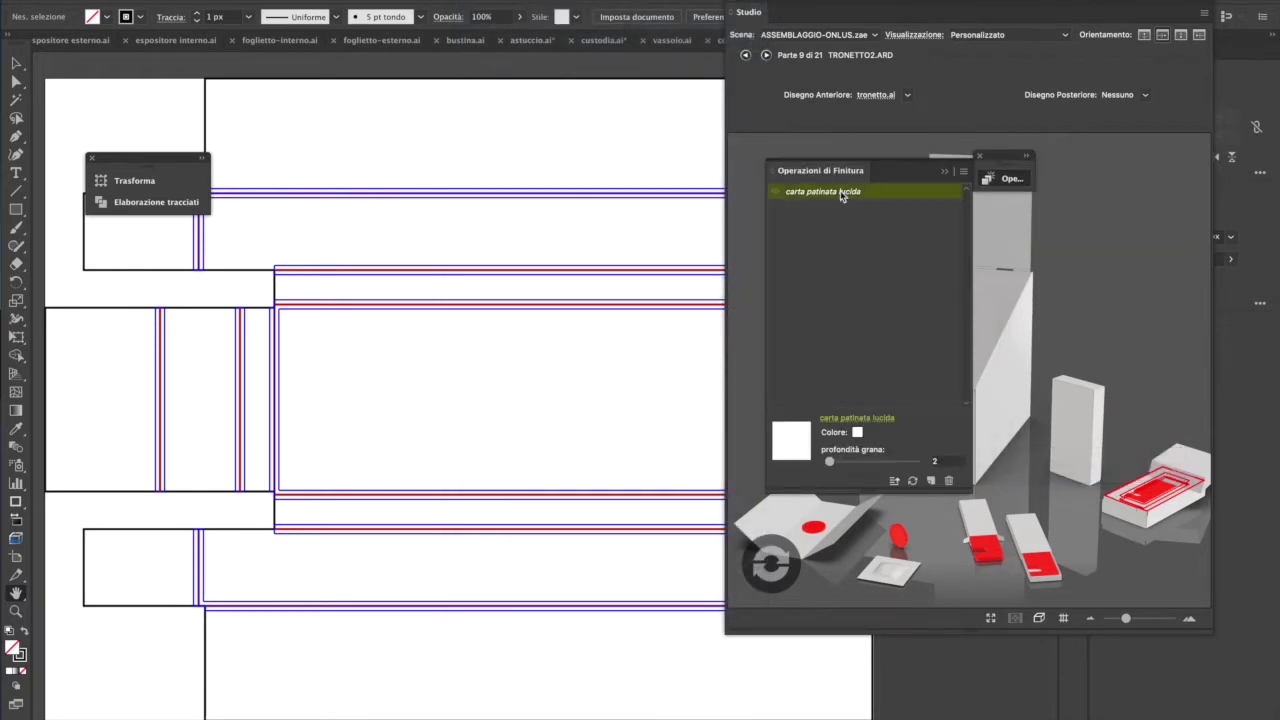
- Replace the glossy paper with Carta Kraft (orizzontale) found by searching 'carta', then select the flyer part
click(865, 425)
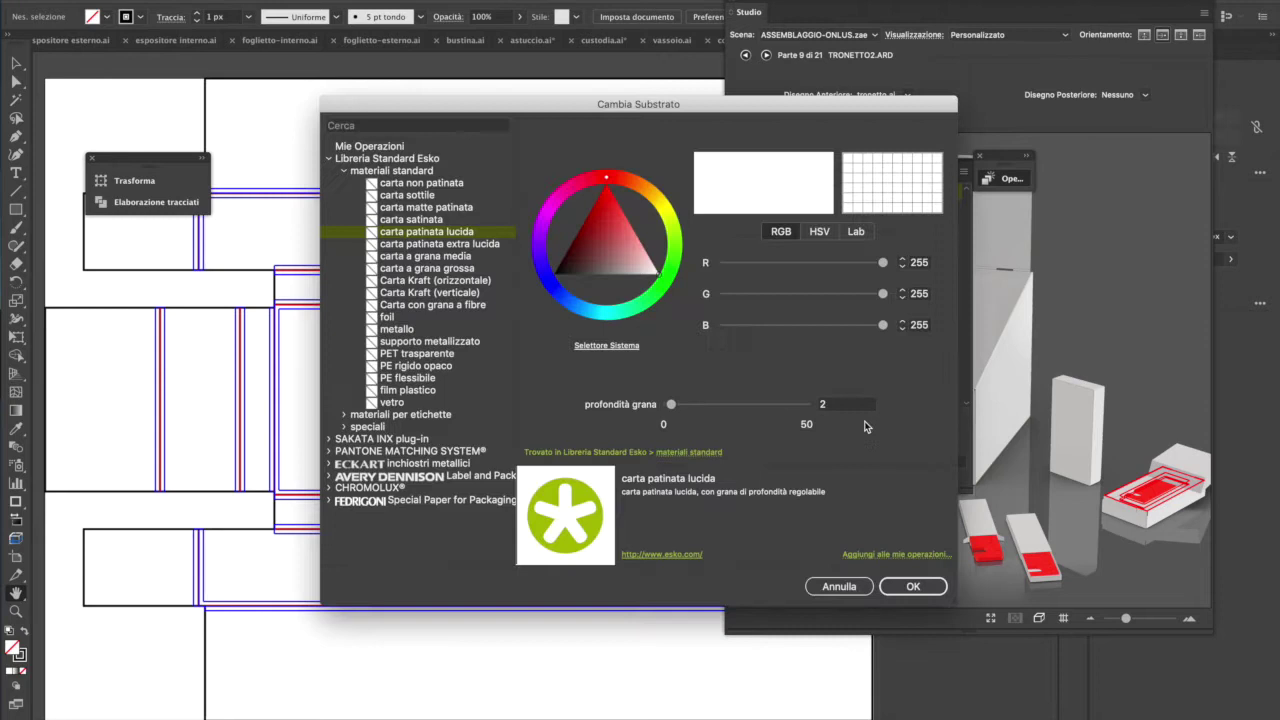
click(369, 126)
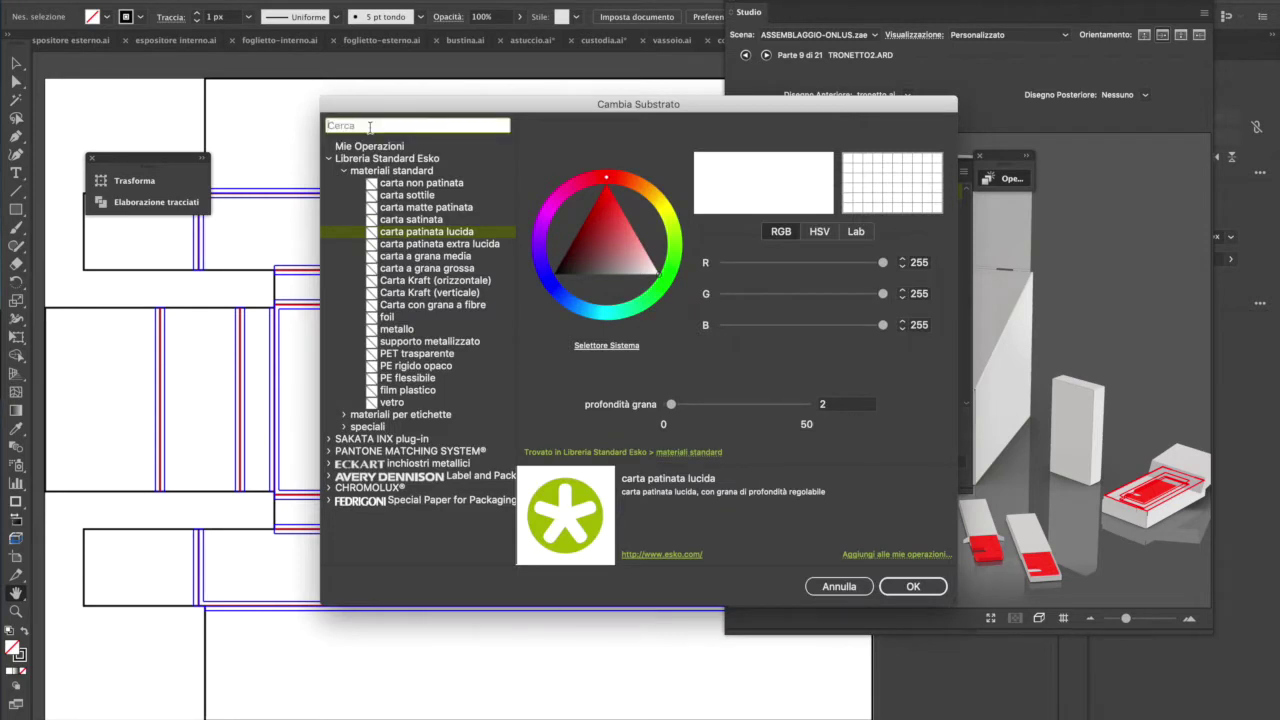
text(carta)
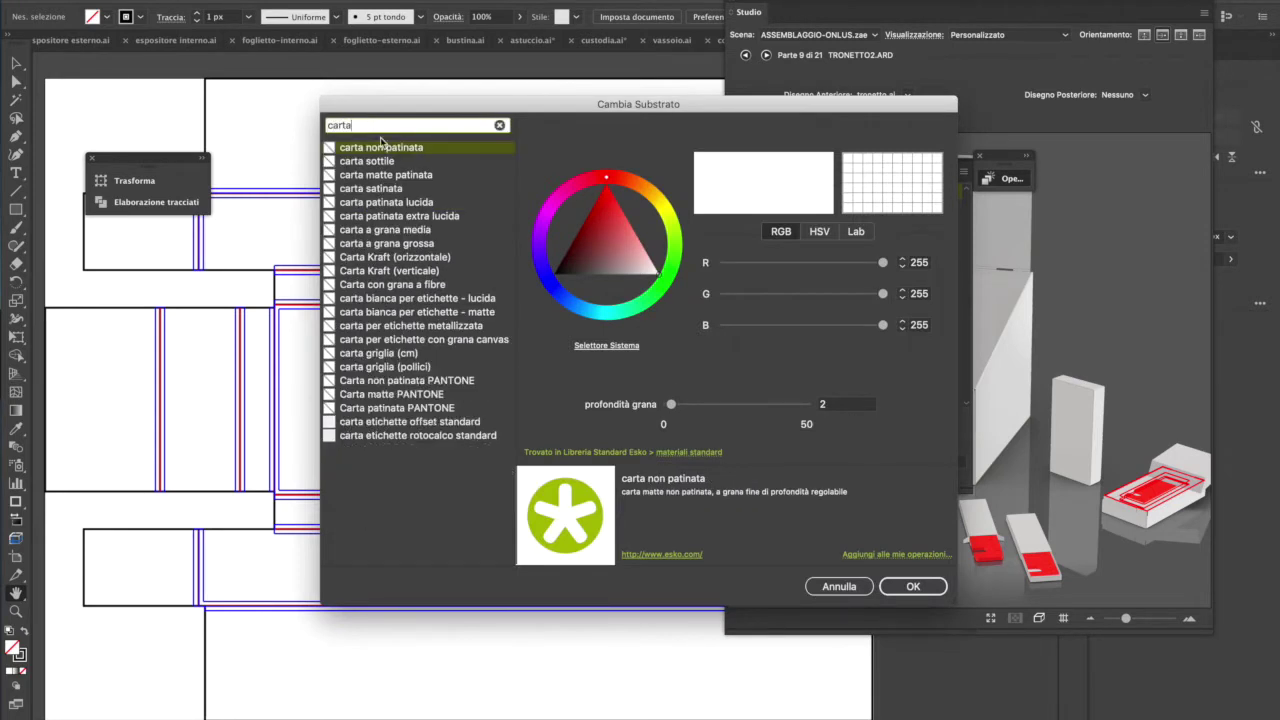
click(350, 264)
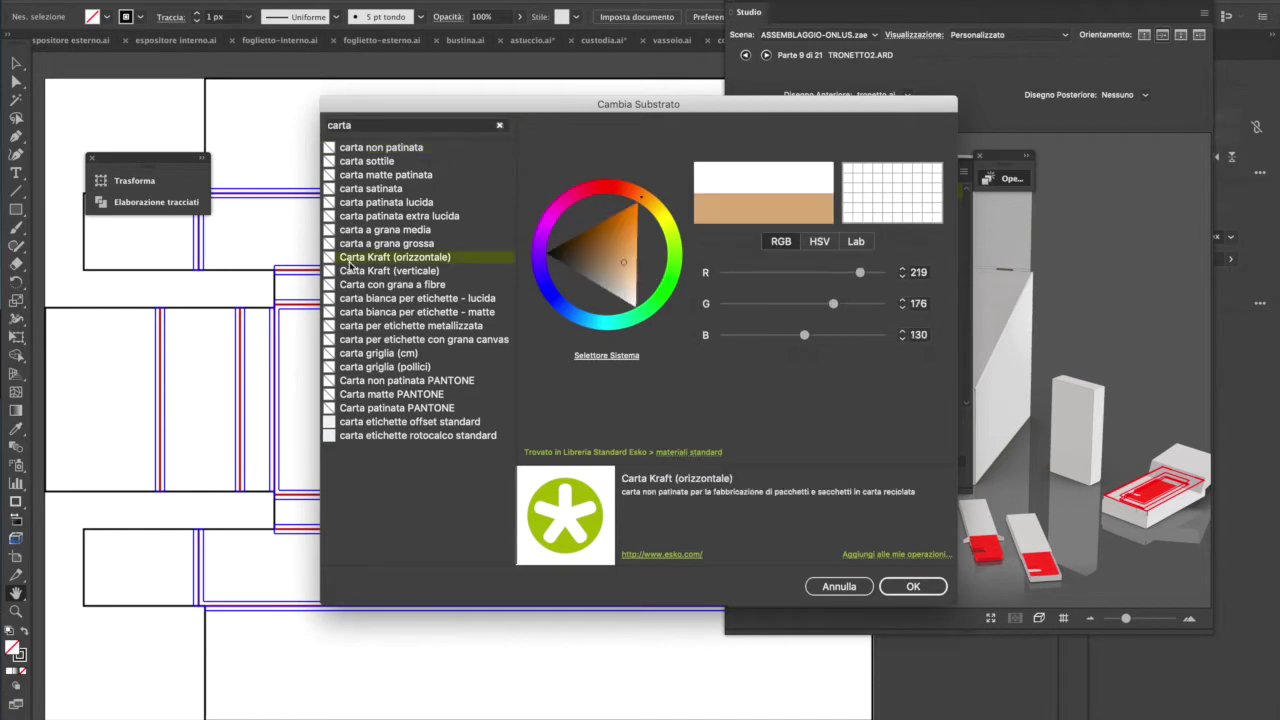
click(912, 587)
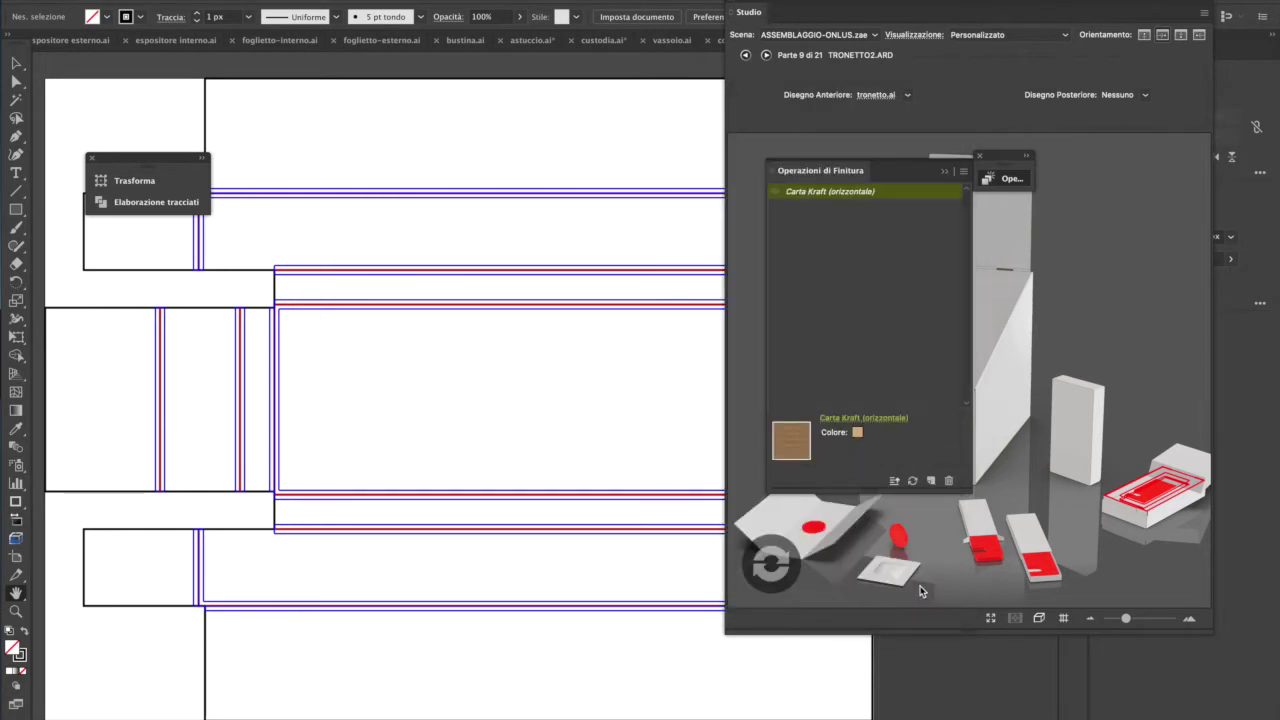
click(781, 565)
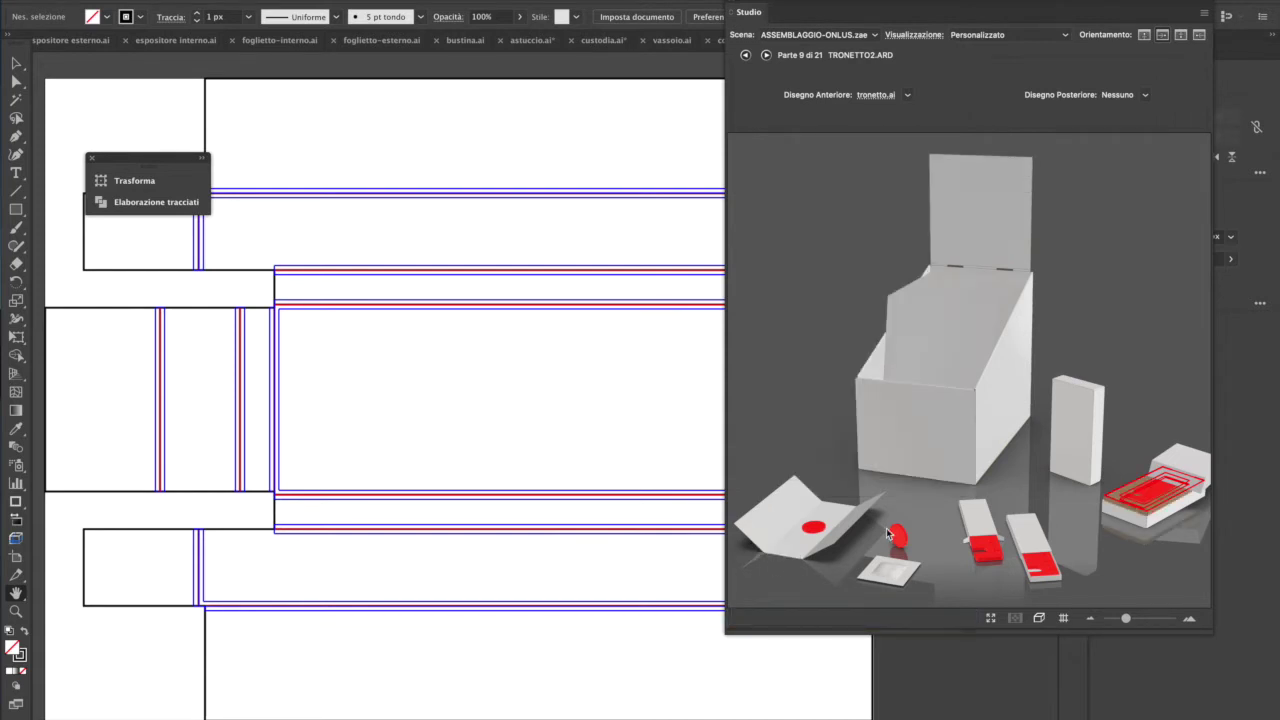
click(1137, 436)
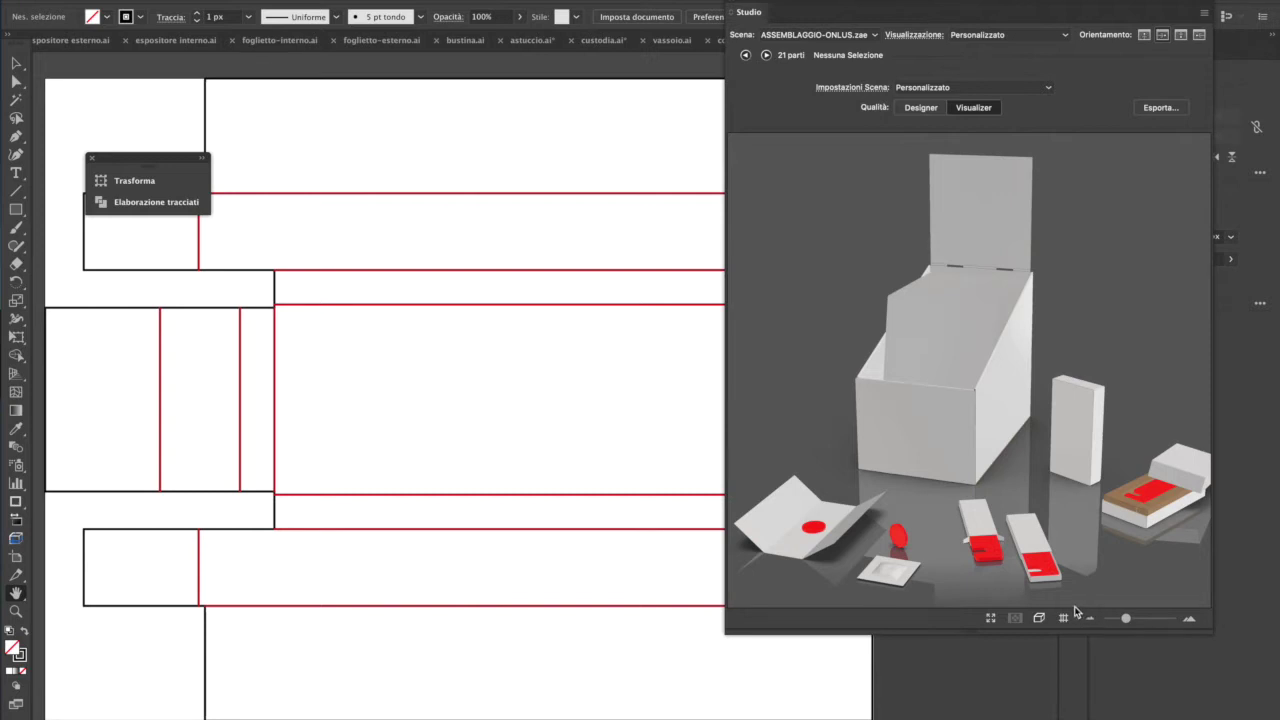
click(923, 327)
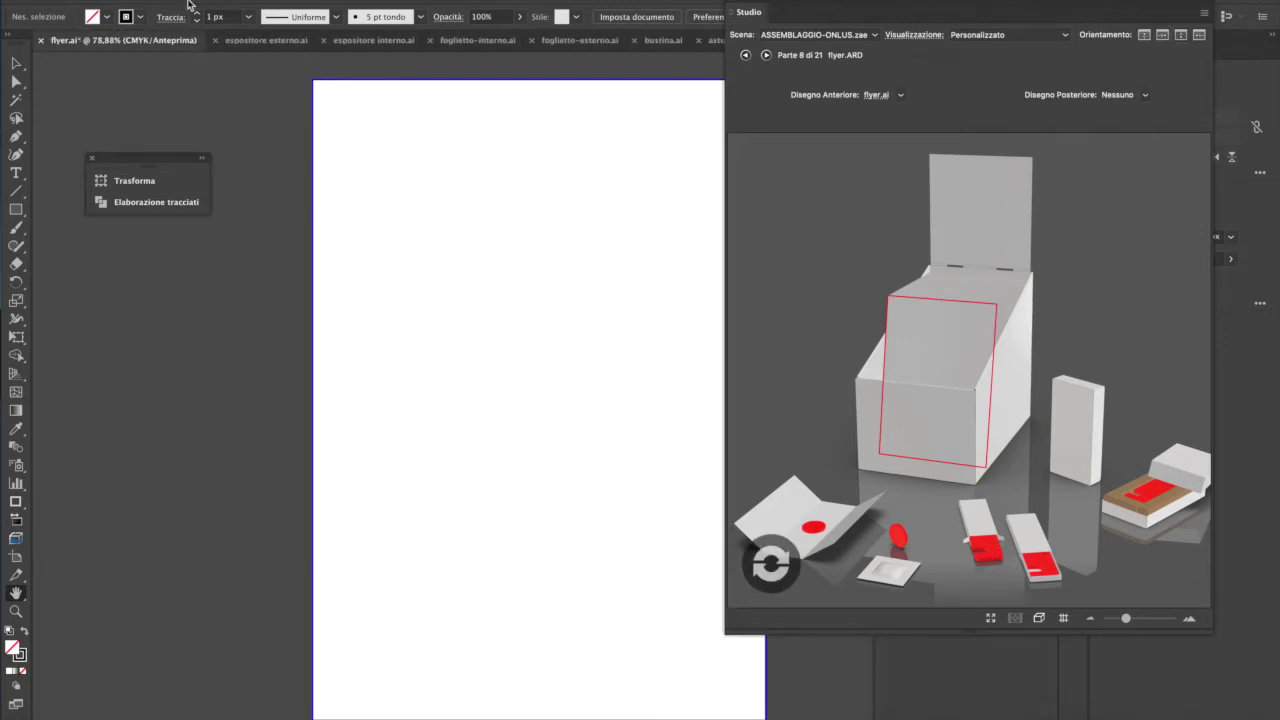
- Place 5x1000 2019 8.pdf from the Desktop's esercizi-indesign folder onto the flyer artboard
click(125, 0)
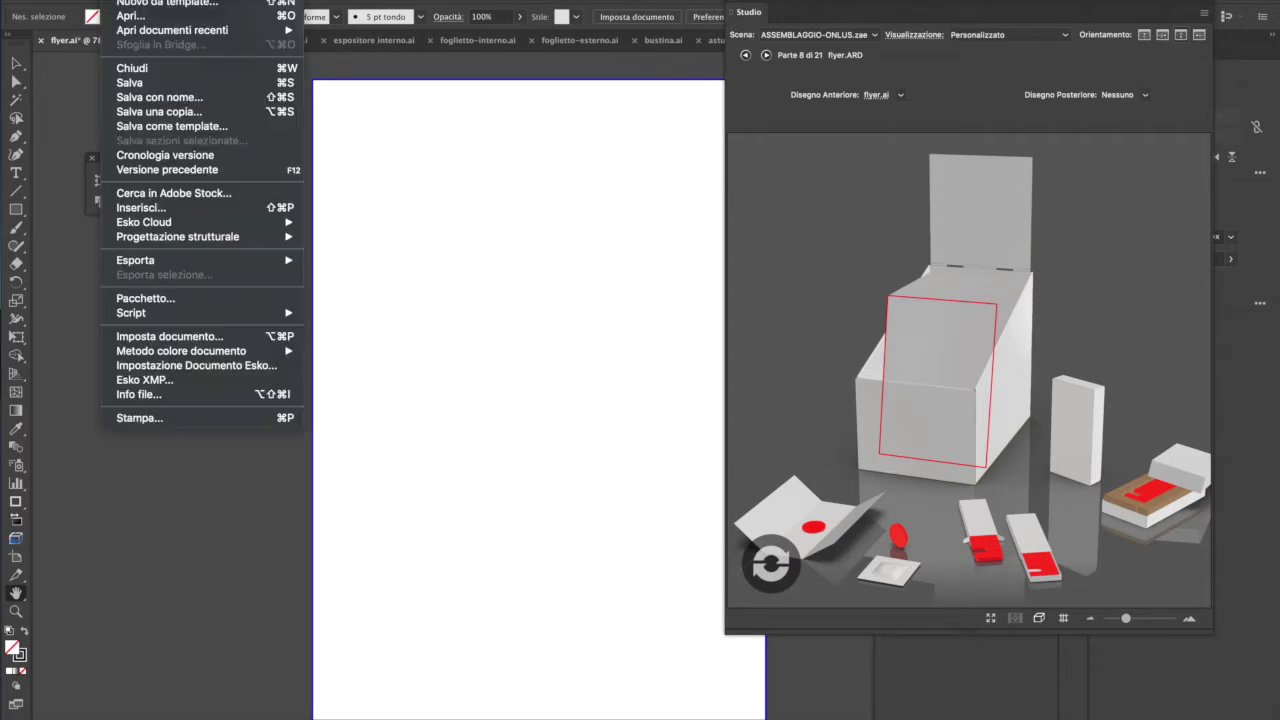
click(178, 215)
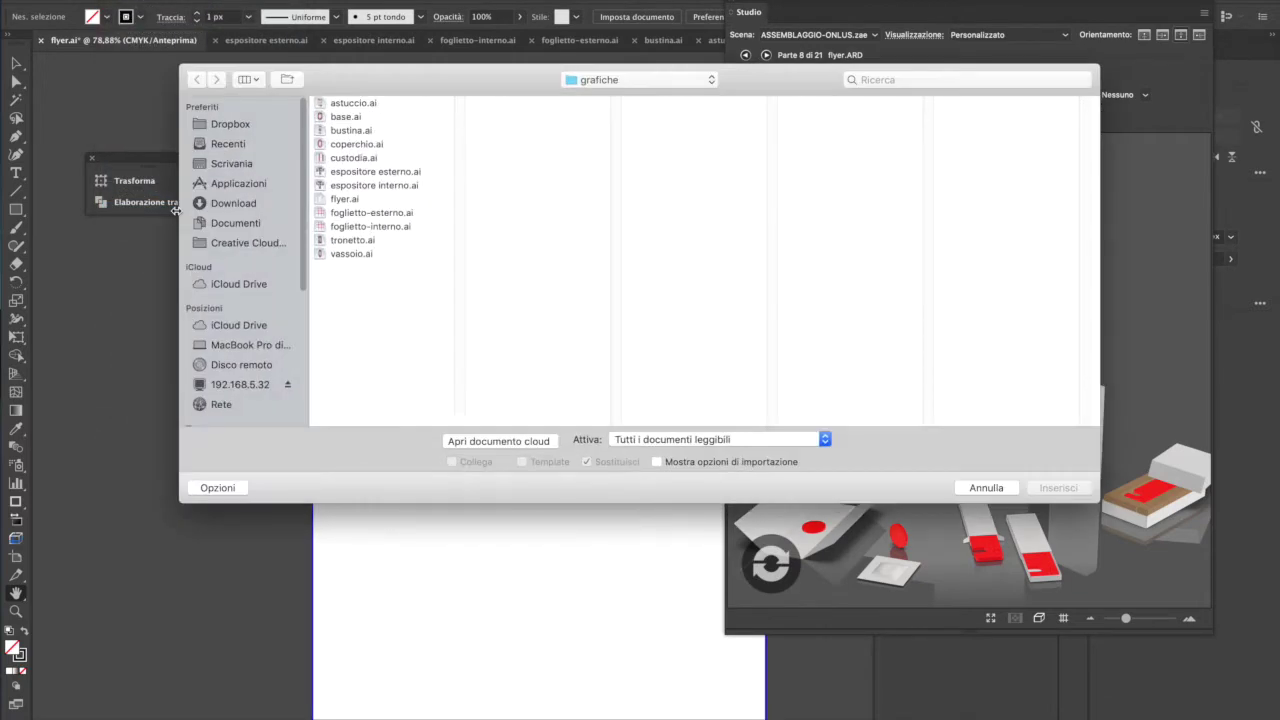
click(230, 165)
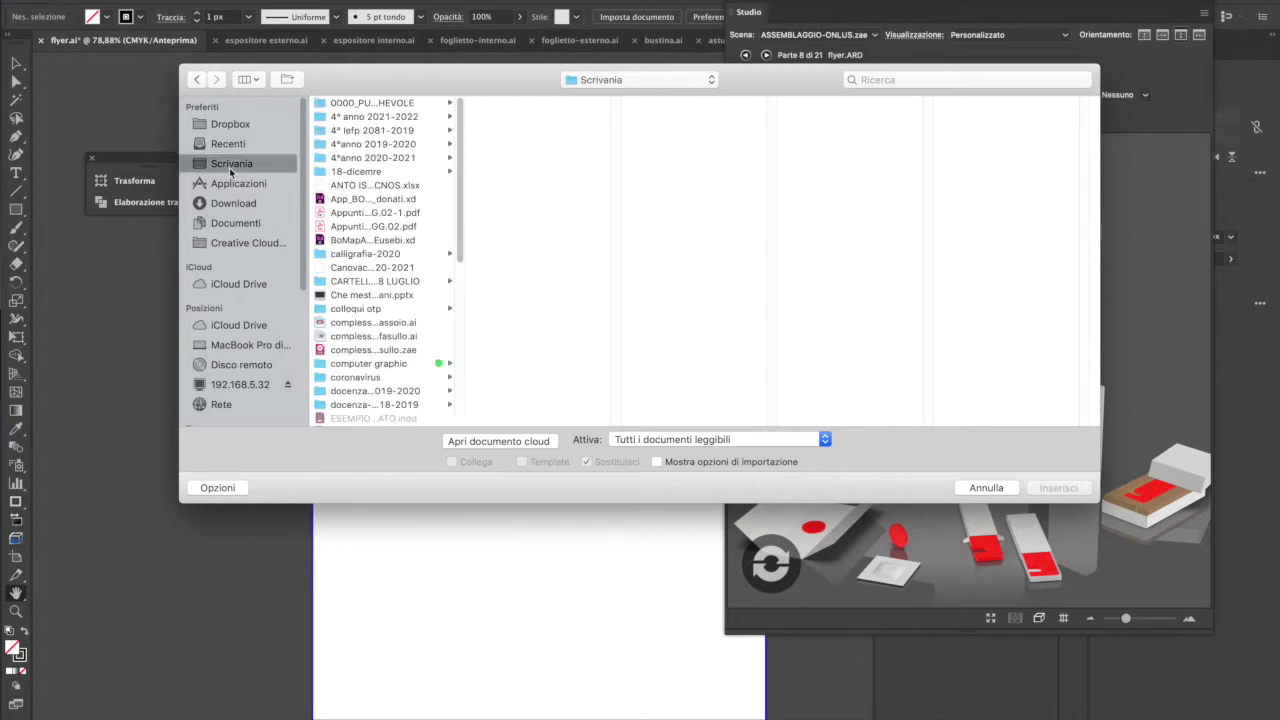
scroll(376, 267, down, 8)
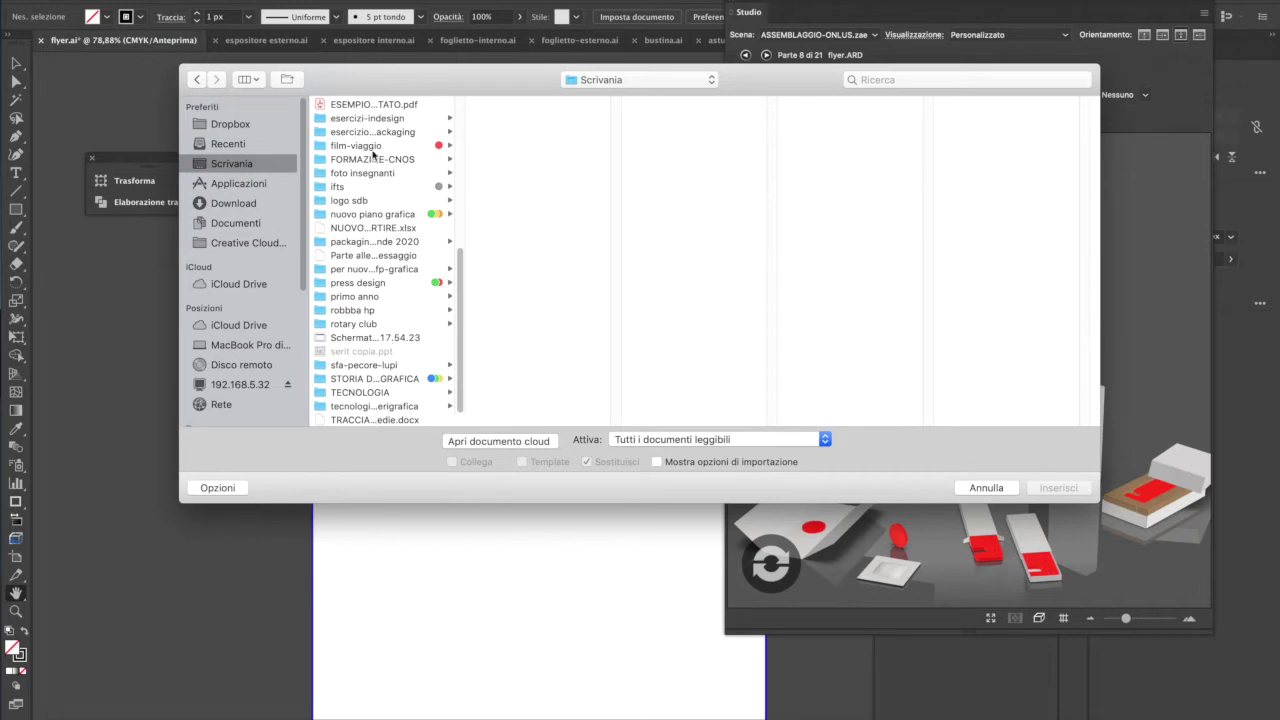
click(379, 119)
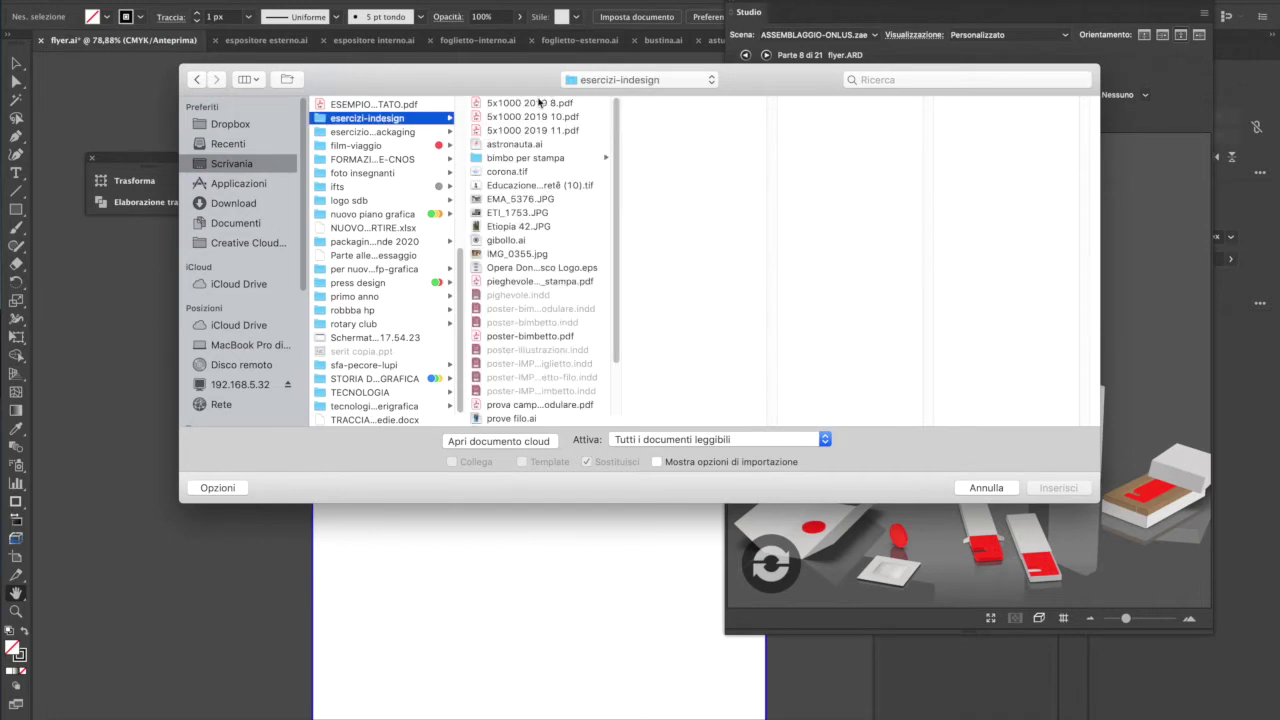
click(539, 102)
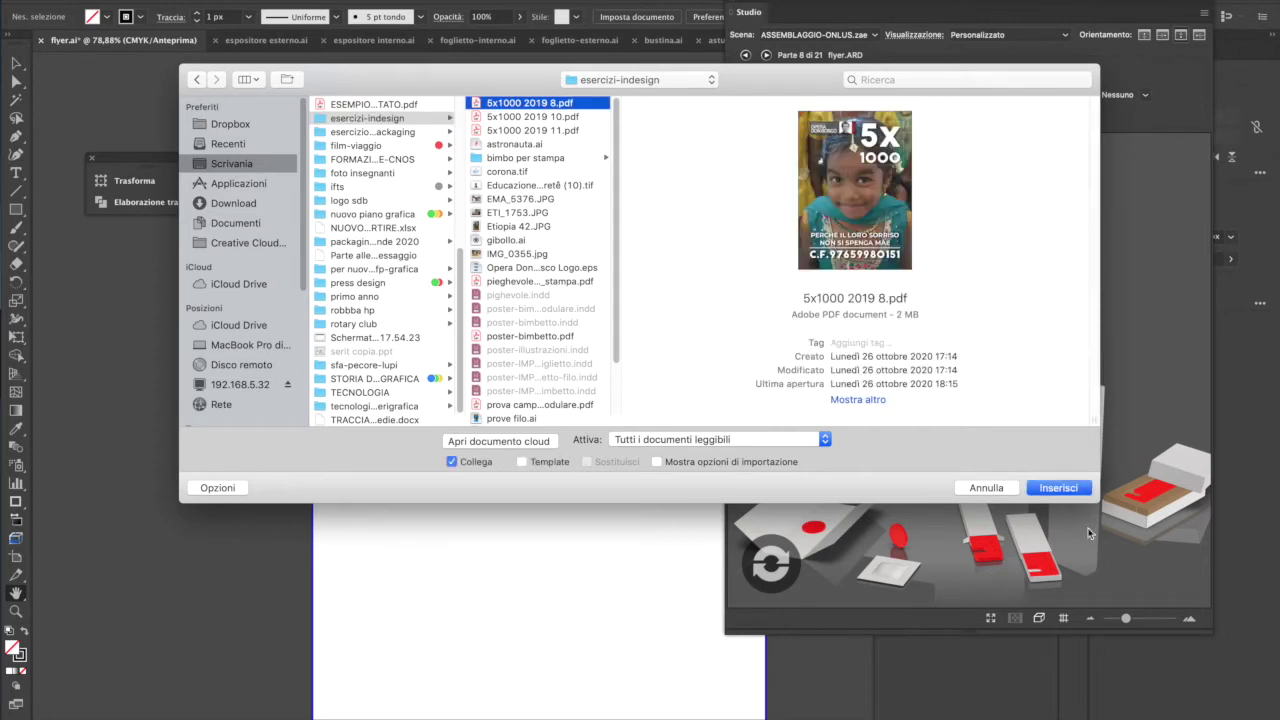
click(1058, 488)
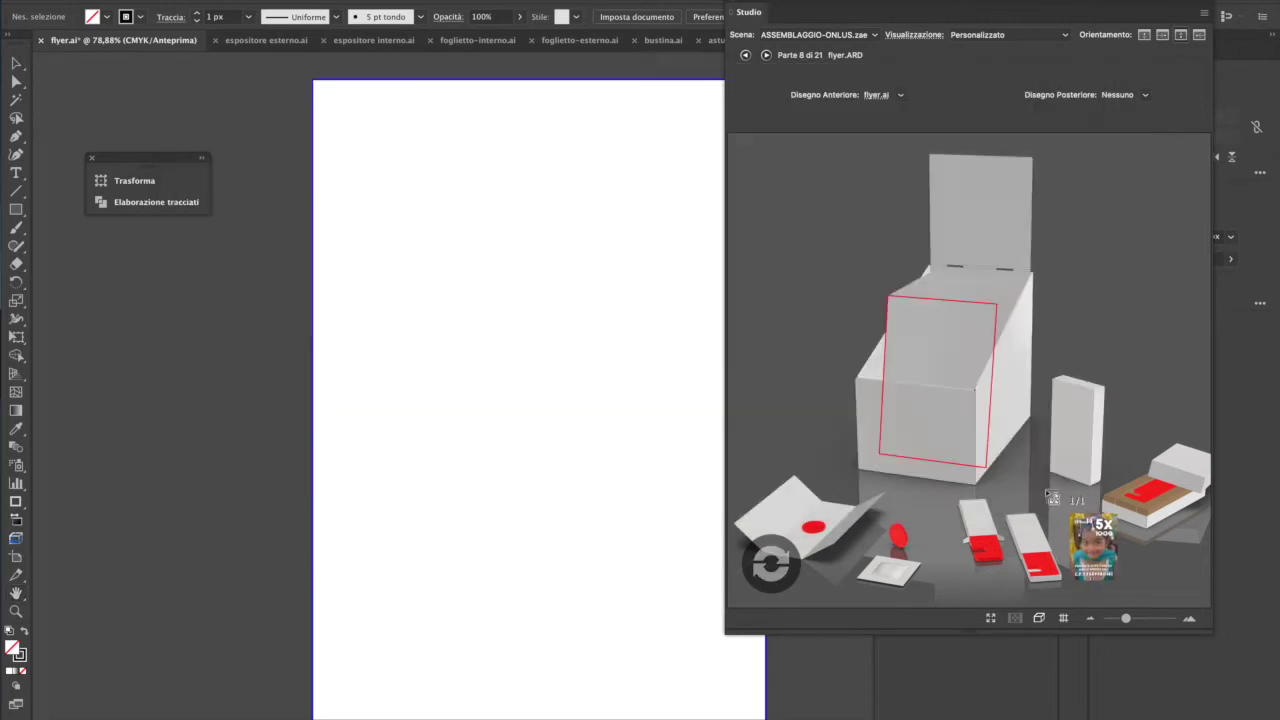
click(503, 370)
- Move the placed 5x1000 image onto the artboard and enlarge it to cover the artboard
drag(568, 525, 373, 373)
click(16, 63)
drag(392, 308, 266, 359)
drag(508, 270, 611, 83)
drag(407, 421, 595, 291)
drag(369, 607, 234, 691)
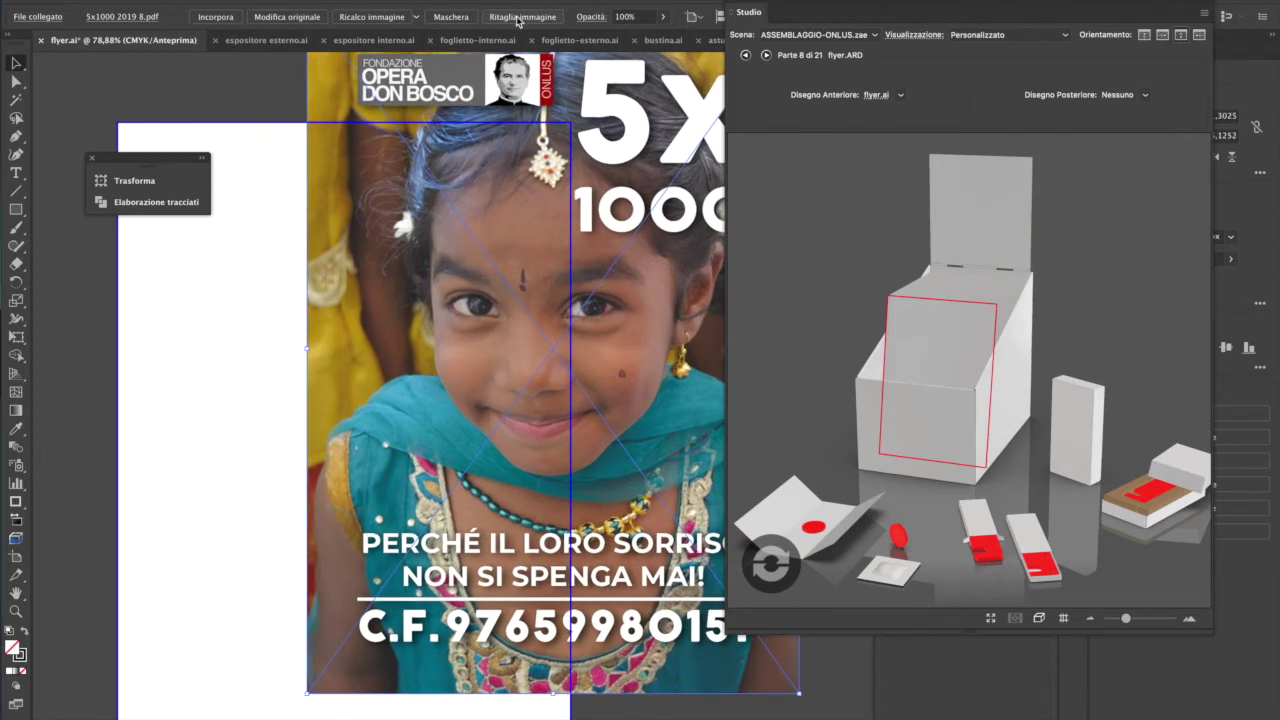
- Fine-tune the 5x1000 image's position and size, then move the 3D preview aside
drag(493, 243, 323, 332)
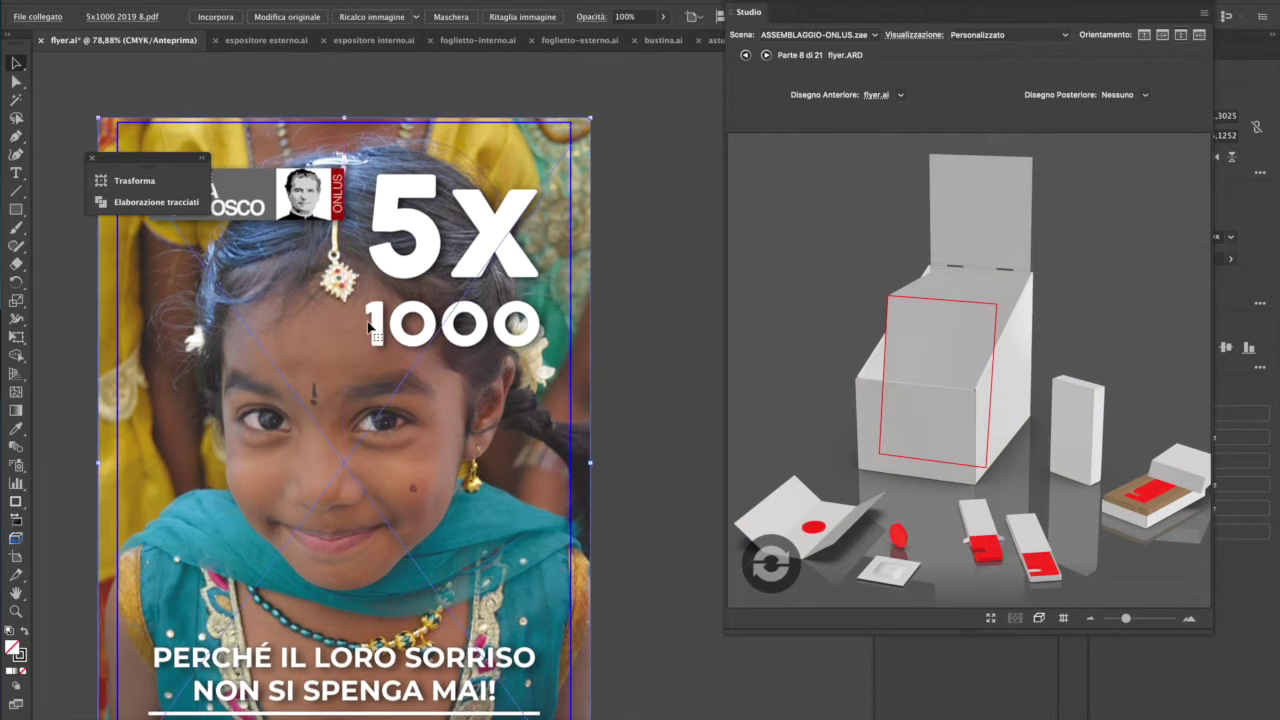
drag(588, 110, 548, 153)
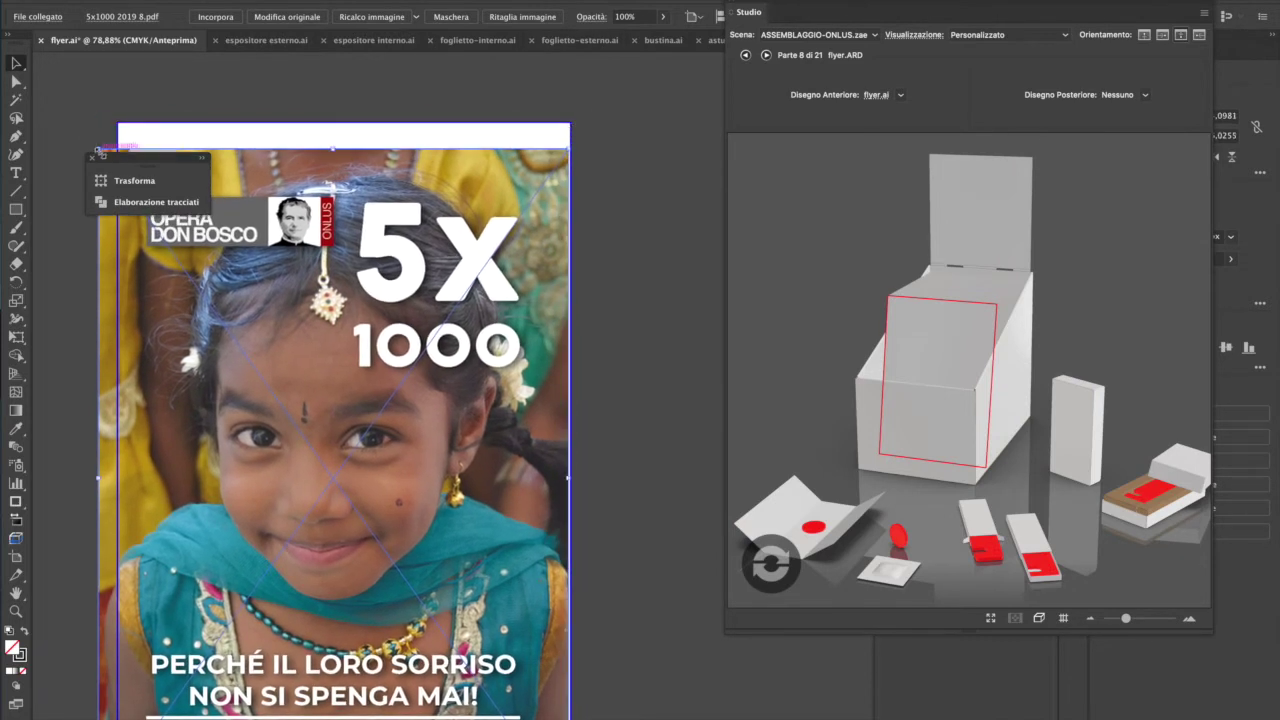
drag(99, 151, 118, 172)
key(ctrl+z)
drag(306, 330, 313, 332)
drag(929, 12, 655, 50)
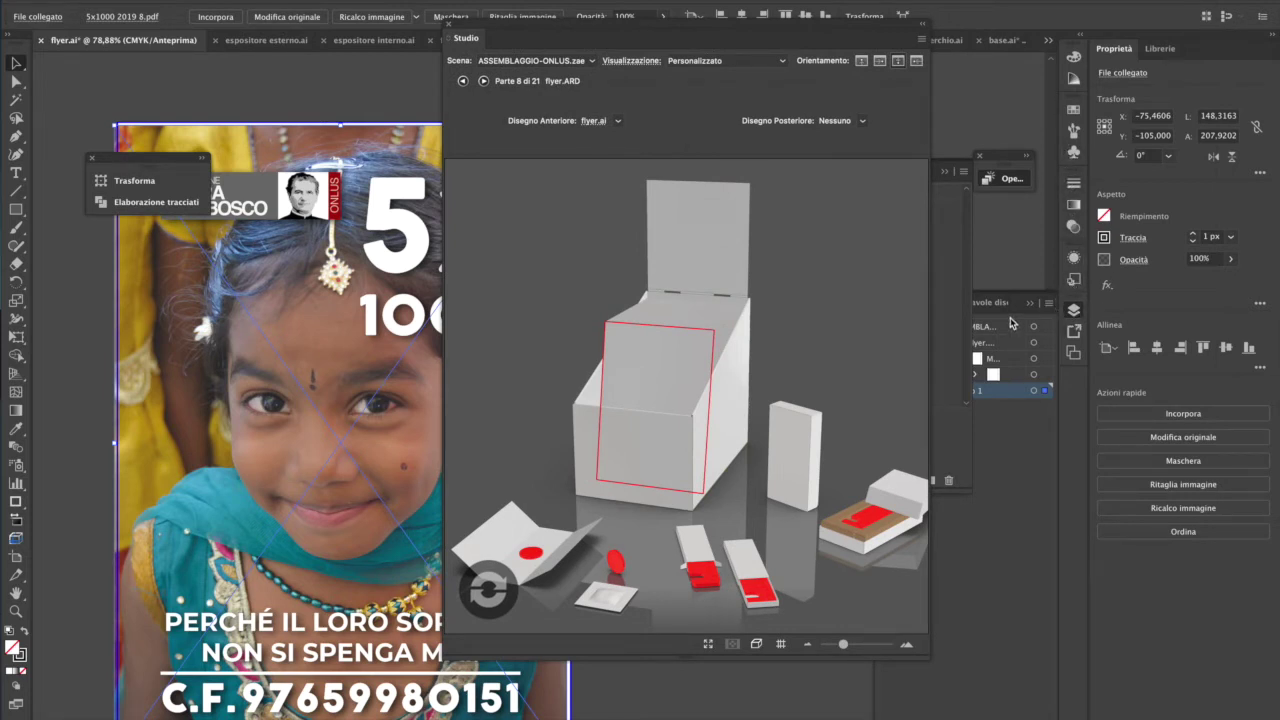
- Set the flyer image to 148,5 mm wide and 210 mm tall
click(1221, 122)
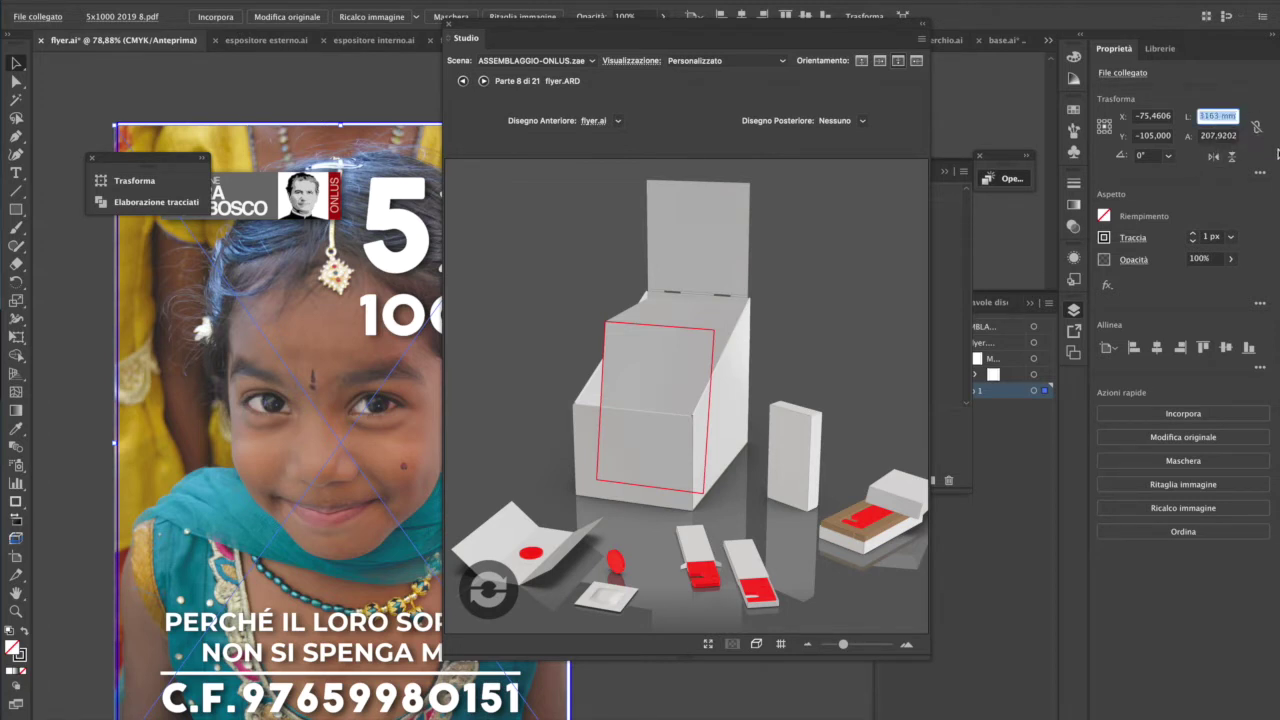
text(148,5)
key(Return)
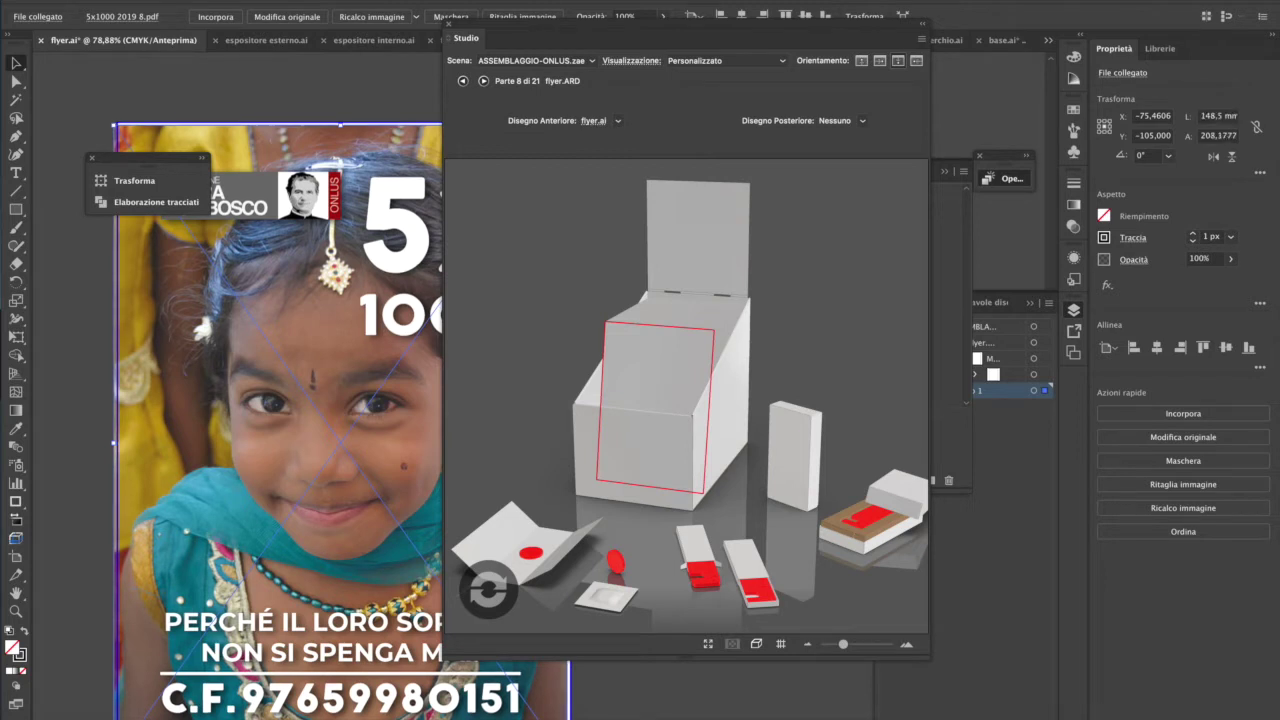
click(1210, 140)
text(23)
text(0)
key(Return)
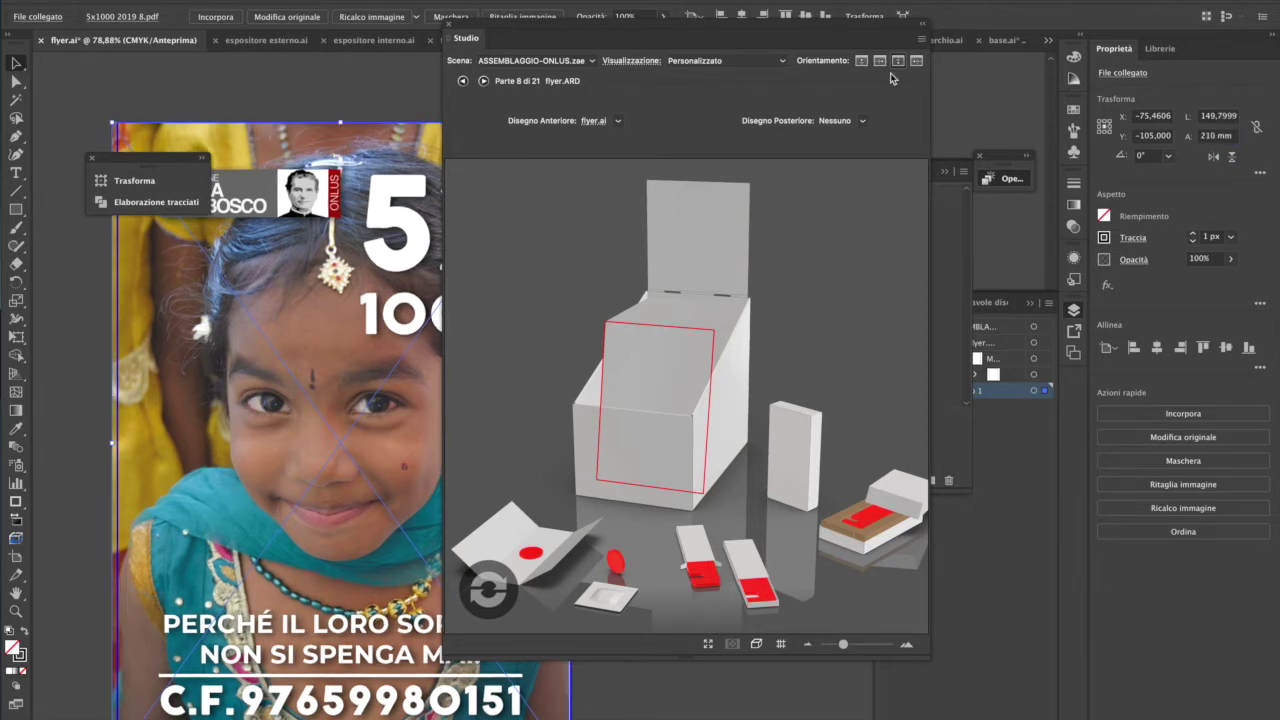
- Centre the image horizontally and vertically on the artboard and refresh the 3D preview
click(743, 16)
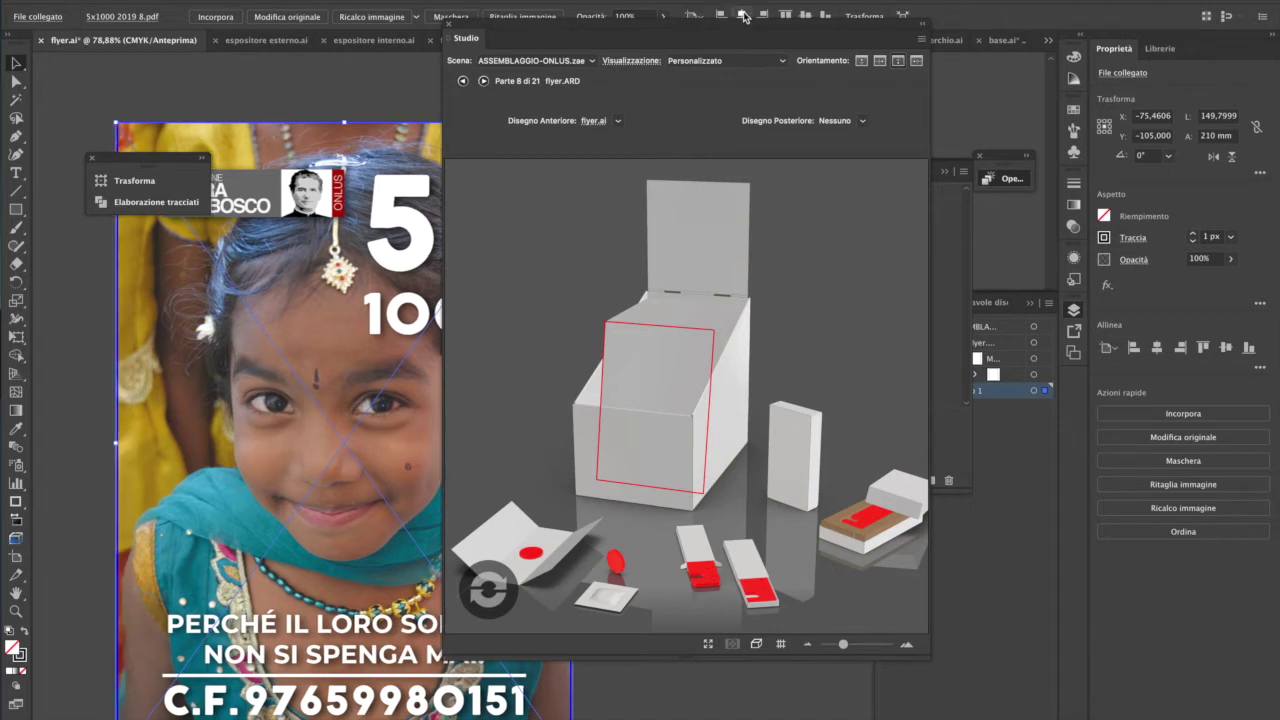
click(805, 18)
click(480, 588)
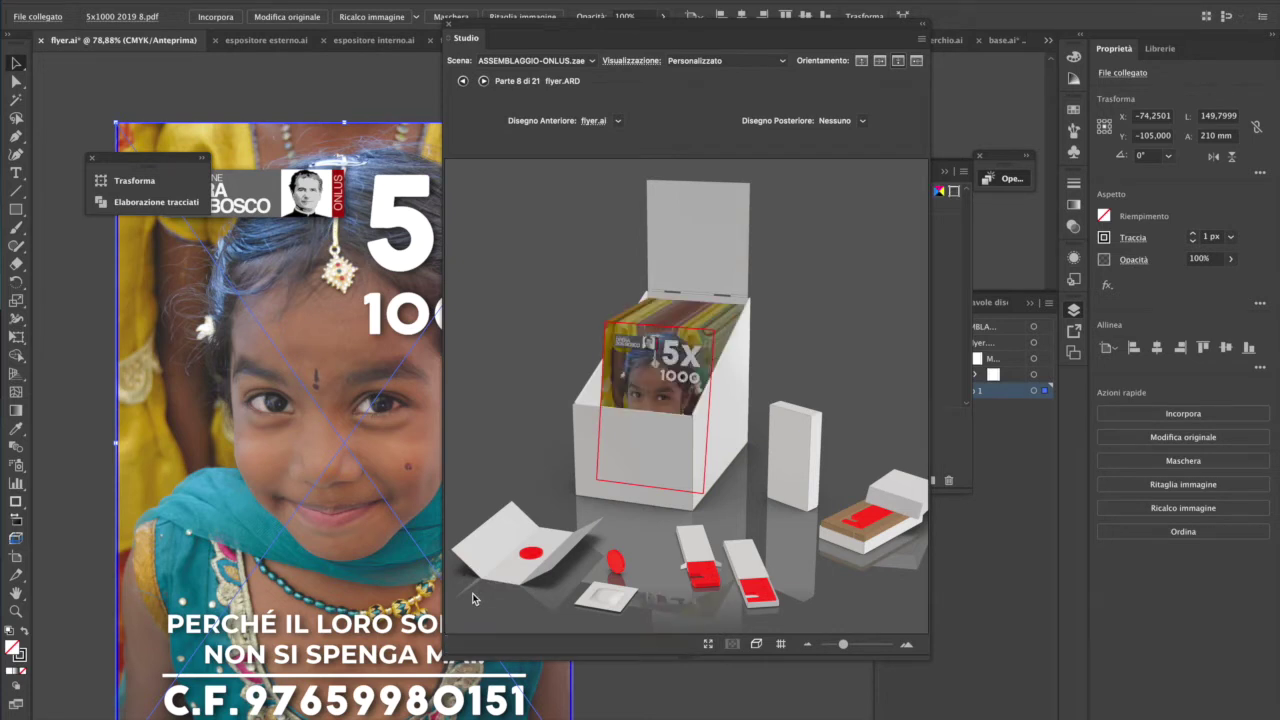
- Deselect the part, orbit the 3D scene to eye level, and move the preview over the document
click(507, 384)
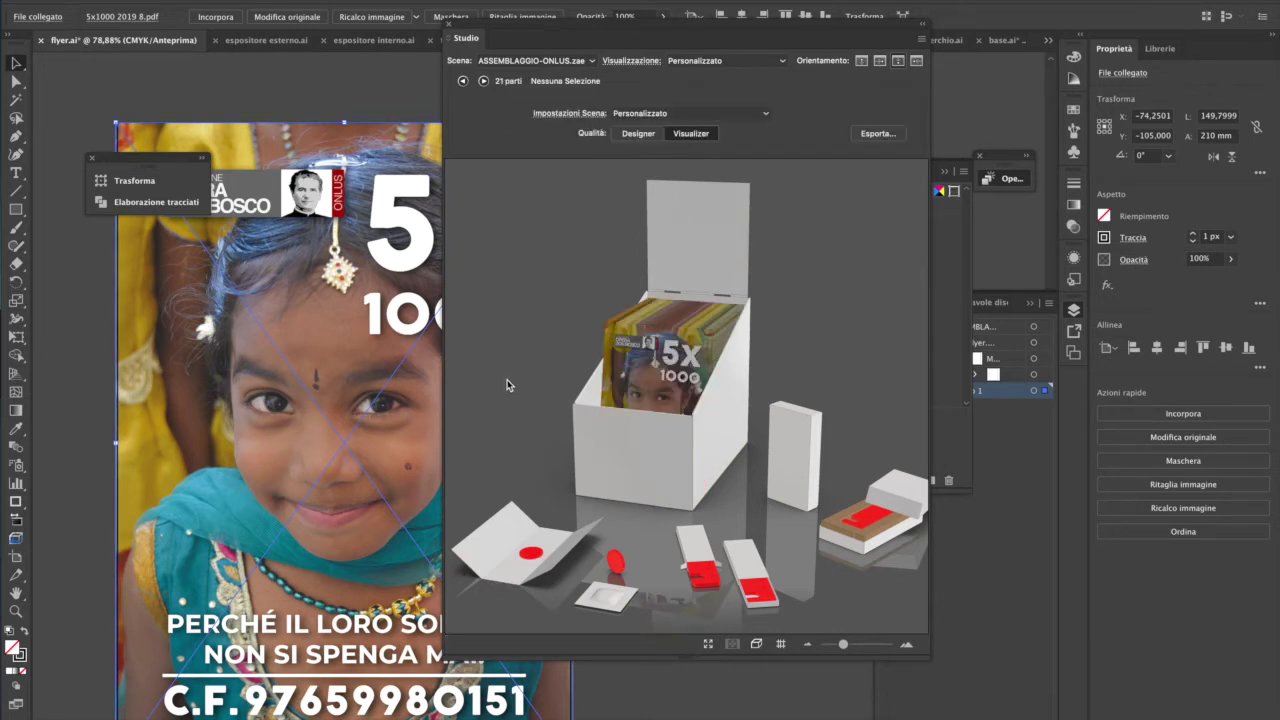
mouse_move(641, 452)
mouse_down()
mouse_move(676, 470)
mouse_move(660, 425)
mouse_move(664, 456)
mouse_up()
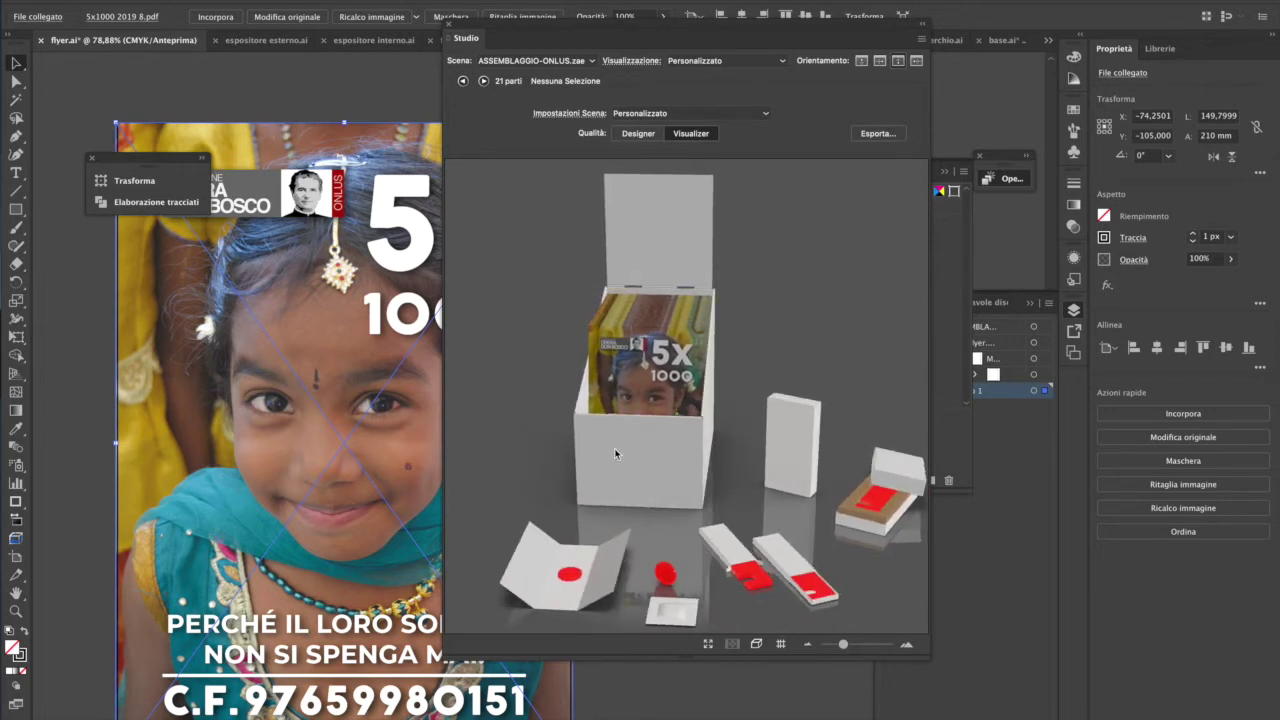
drag(718, 27, 580, 193)
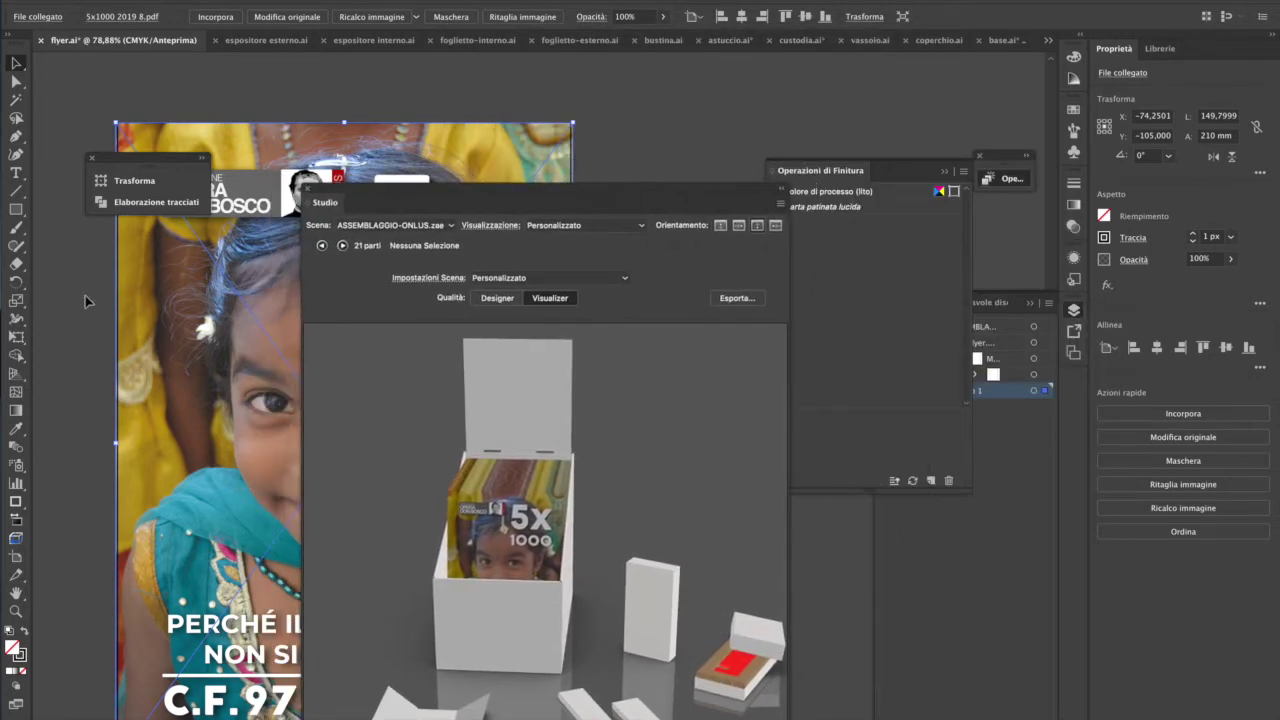
- Keep the flyer on carta patinata lucida, then select the box front to open espositore esterno.ai
click(844, 214)
click(844, 214)
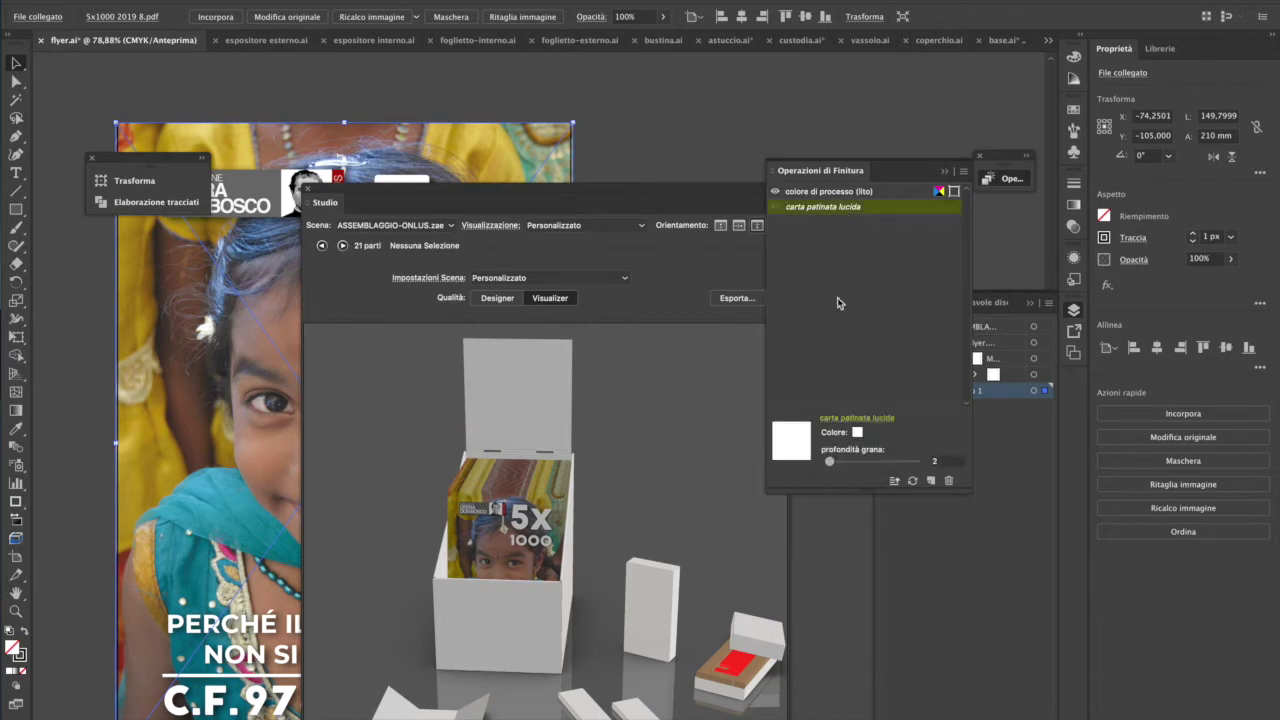
click(868, 424)
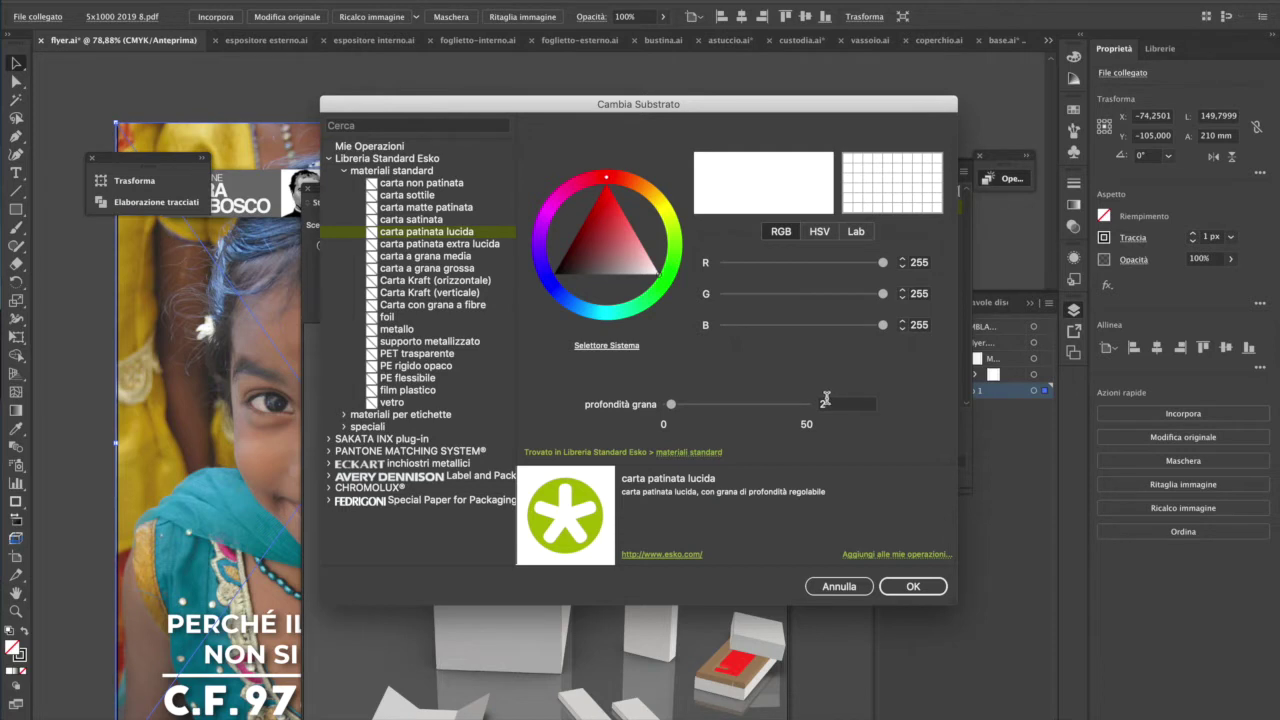
click(918, 586)
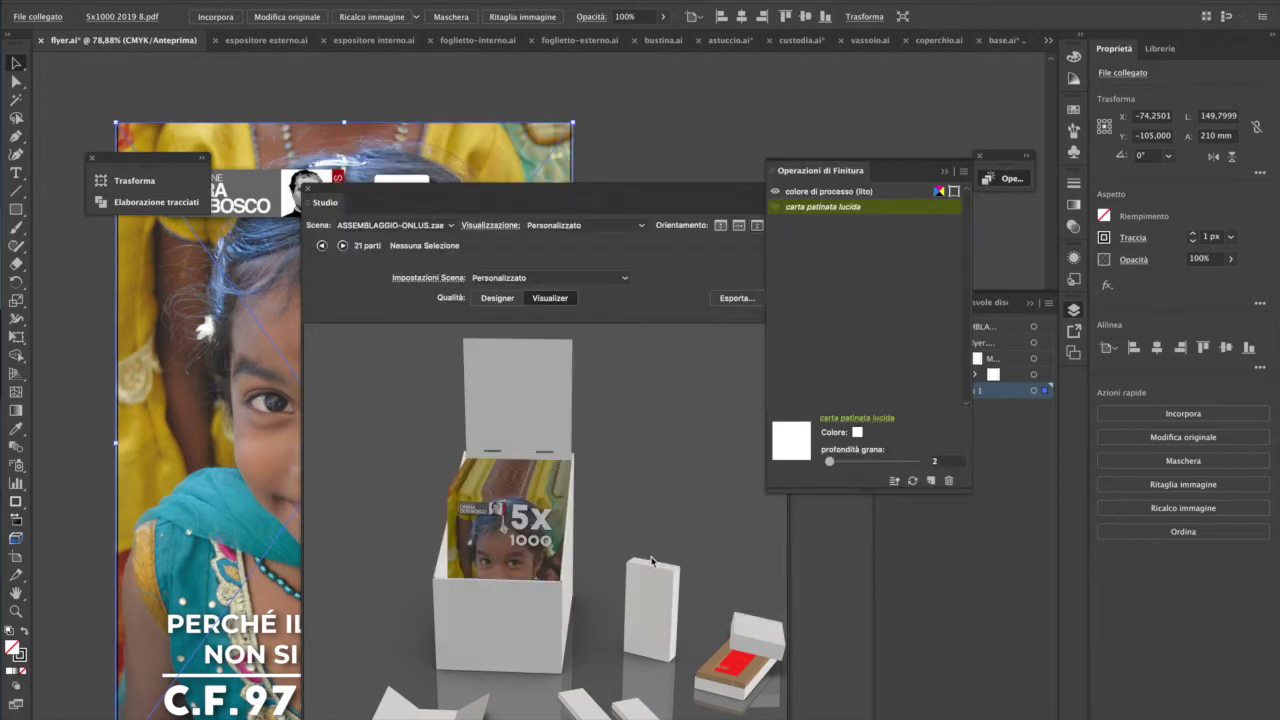
mouse_move(640, 551)
mouse_down()
mouse_move(586, 490)
mouse_move(600, 520)
mouse_move(657, 566)
mouse_move(656, 519)
mouse_move(623, 537)
mouse_up()
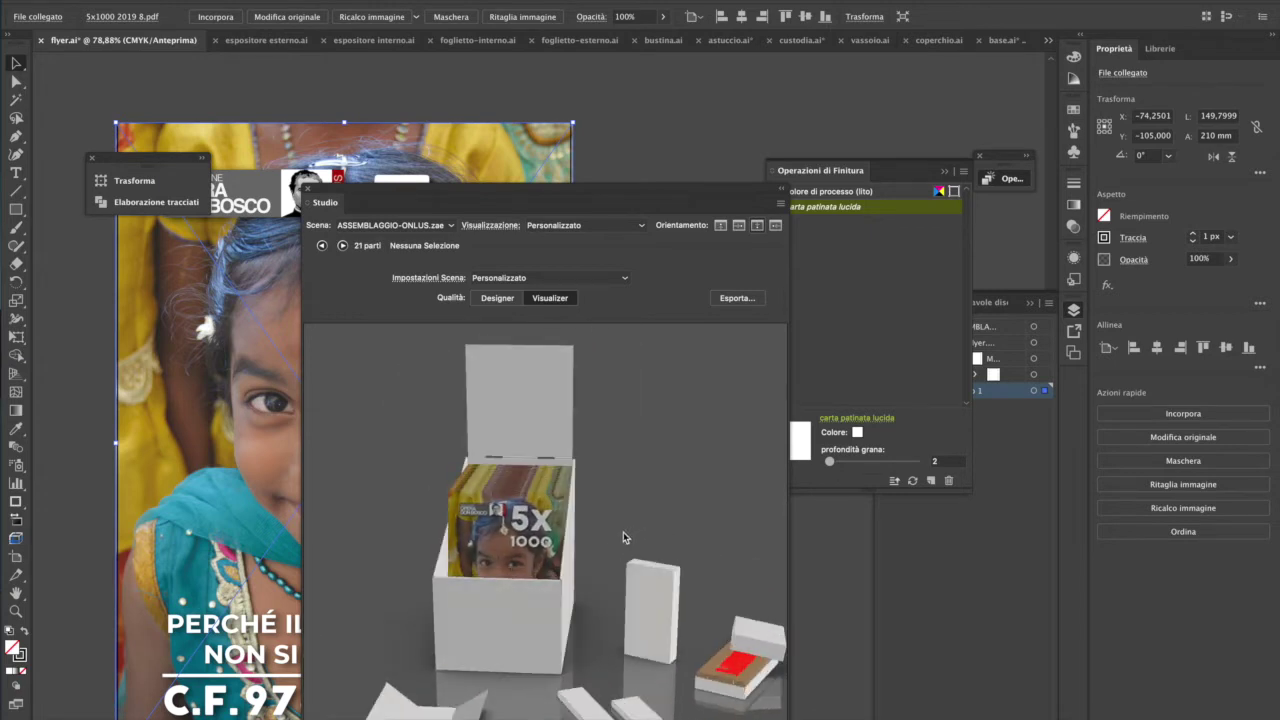
click(549, 626)
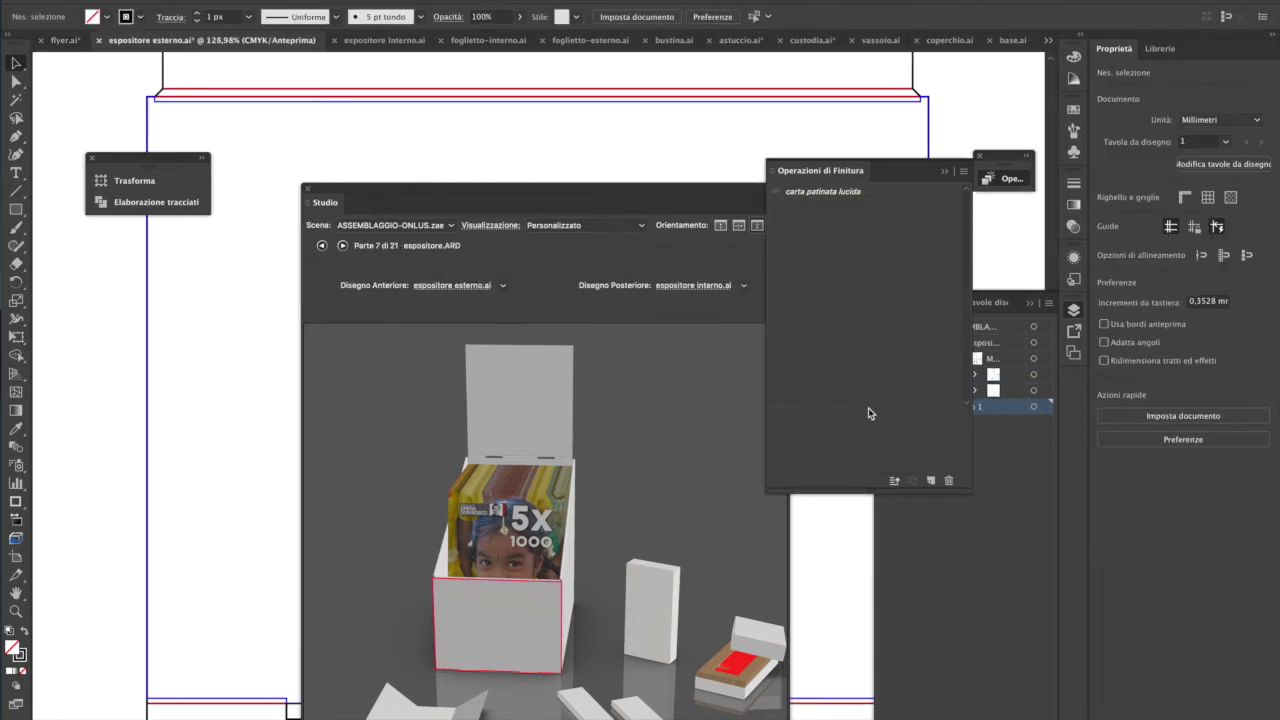
- Search 'cart' and apply Carta Kraft (orizzontale) as the outer display box substrate
click(821, 193)
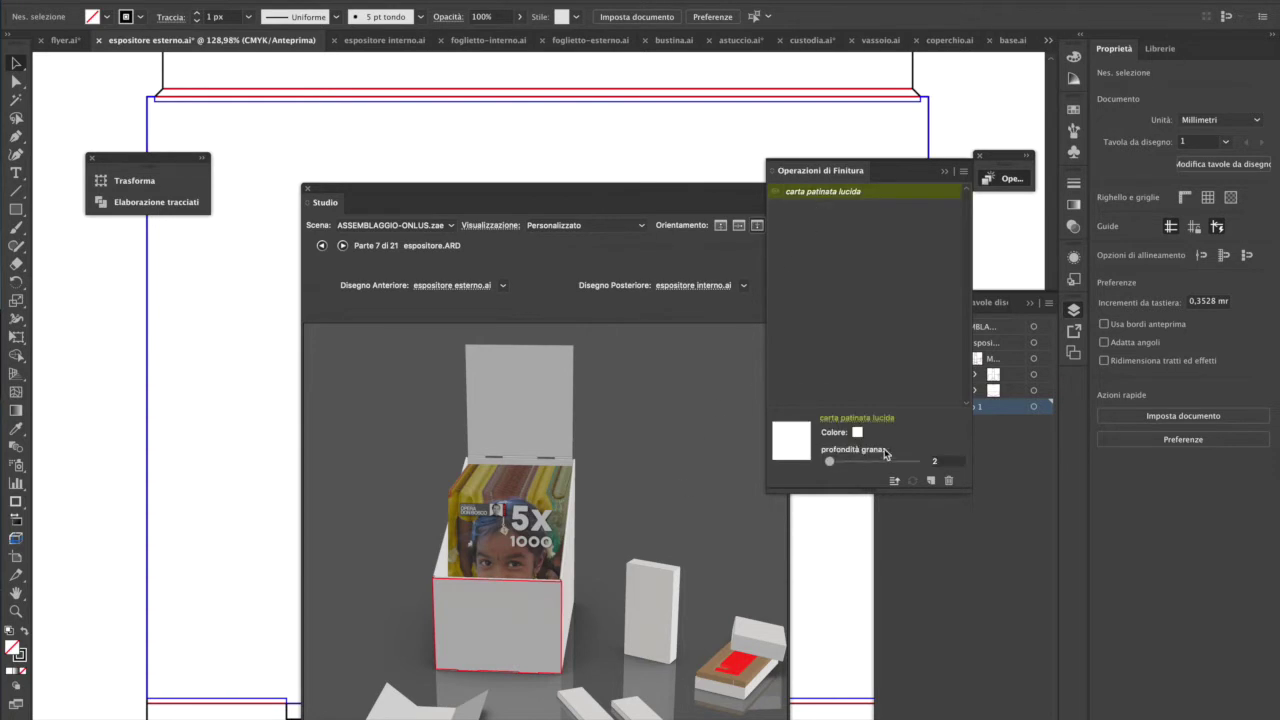
click(870, 420)
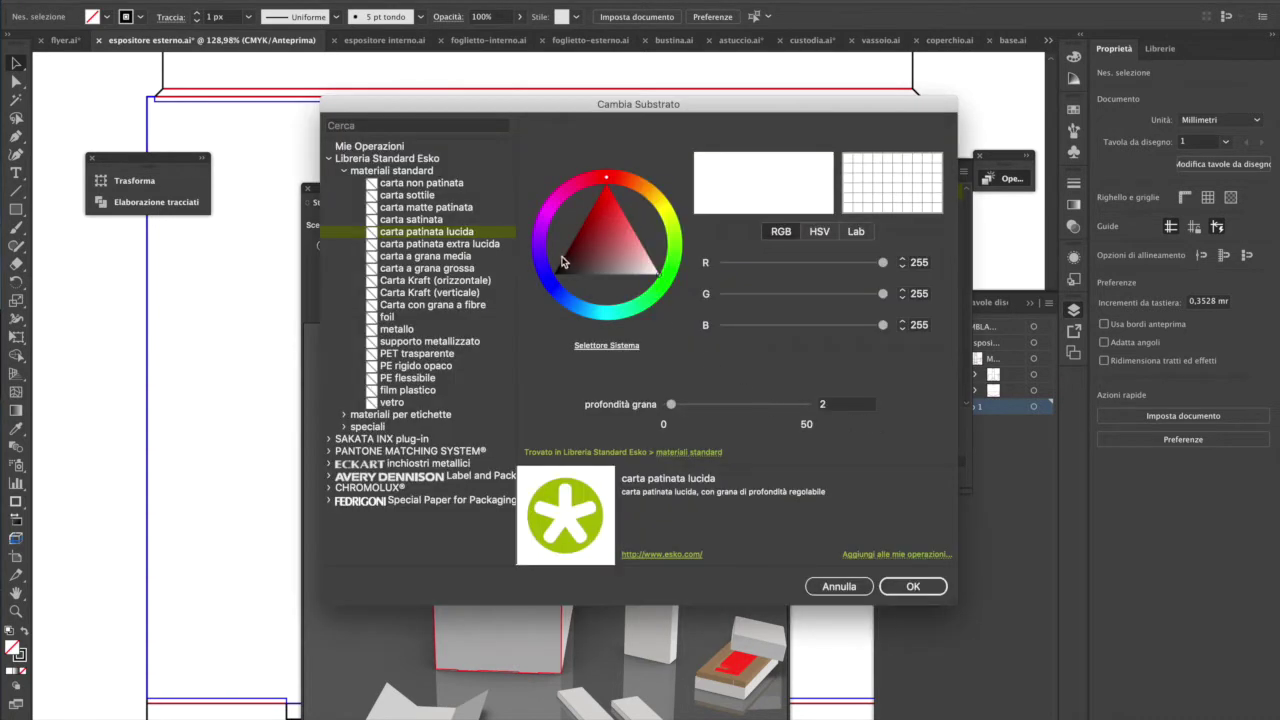
click(363, 127)
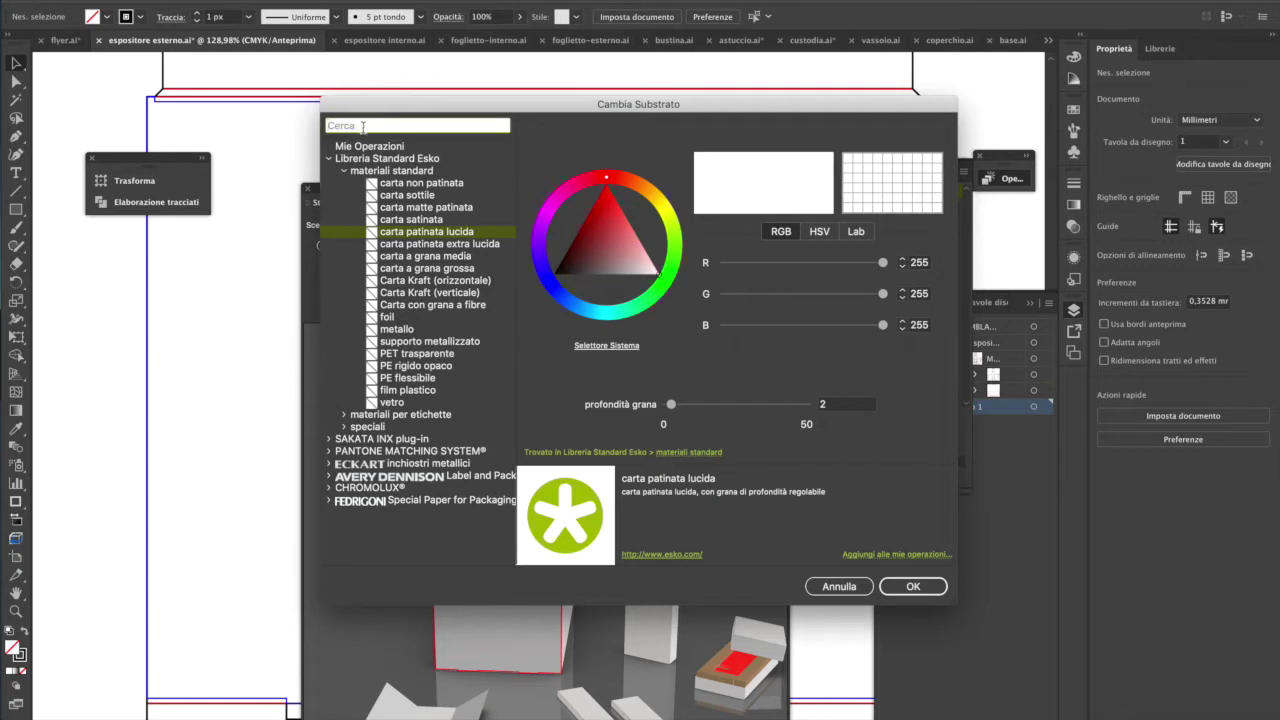
text(cart)
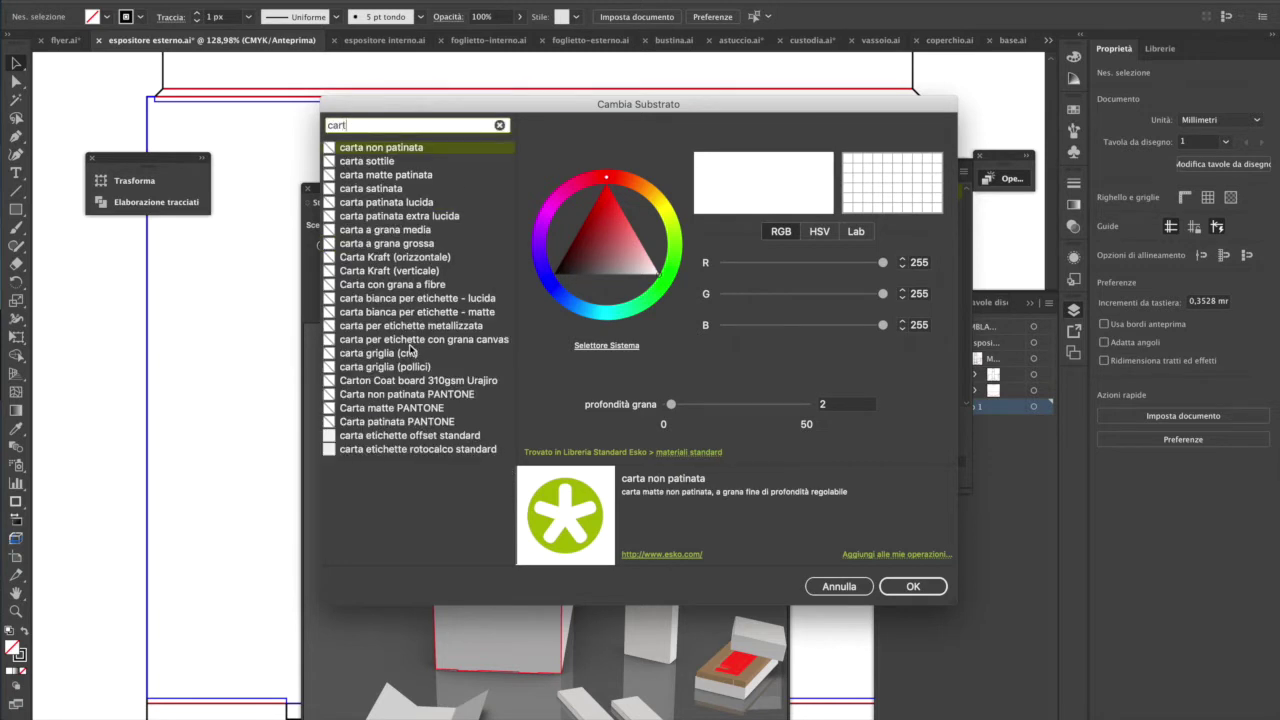
click(424, 260)
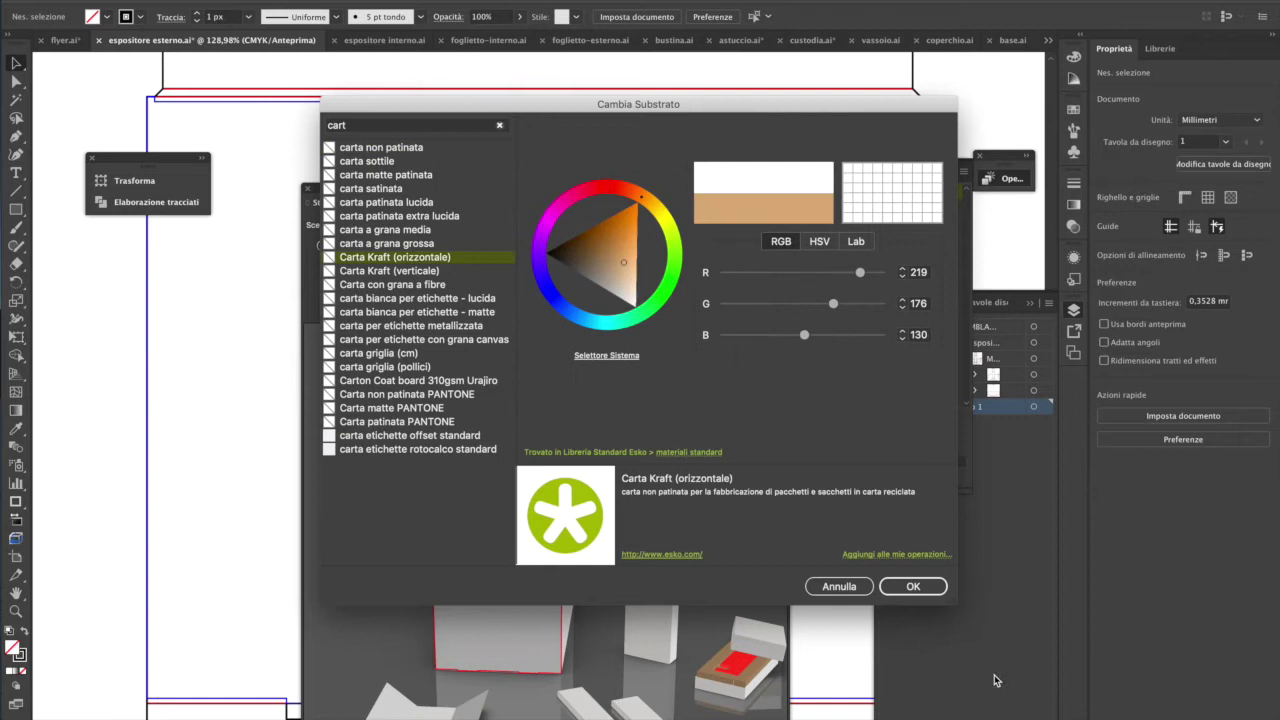
click(924, 588)
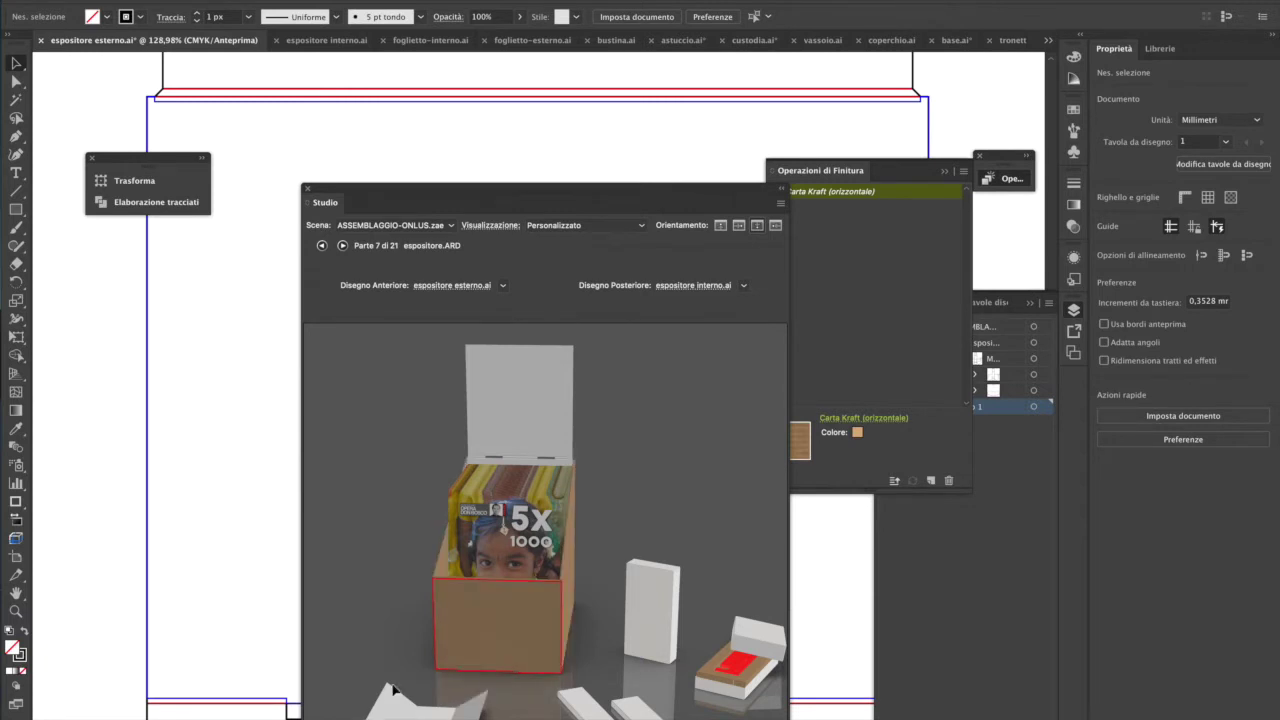
click(537, 556)
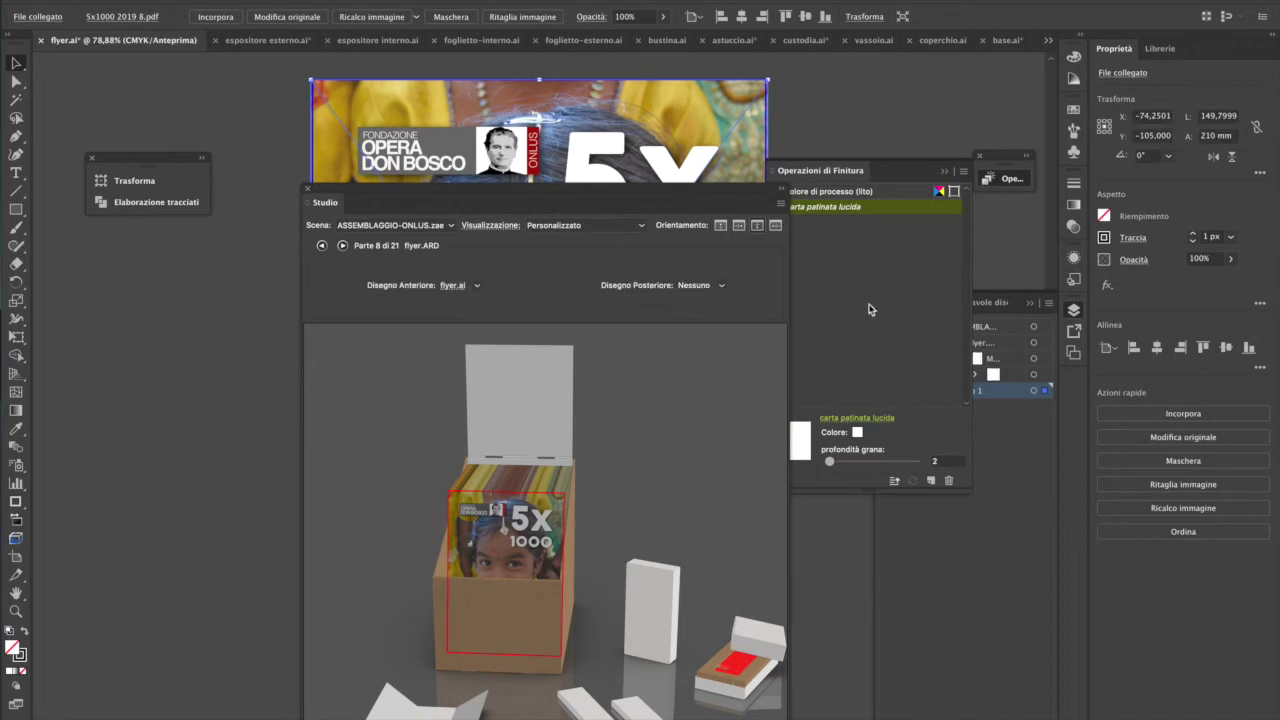
- Set the grain depth (profondità grana) of the flyer's carta patinata lucida to 50
double_click(872, 427)
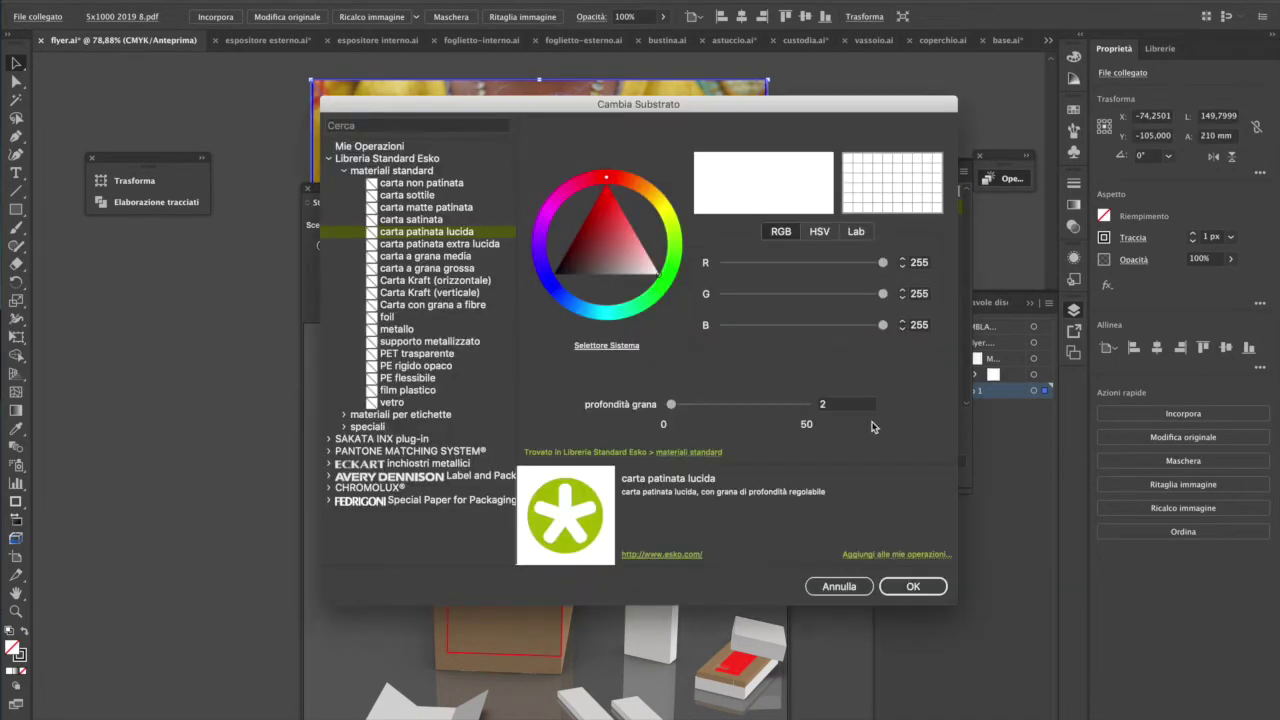
drag(745, 411, 848, 418)
click(916, 586)
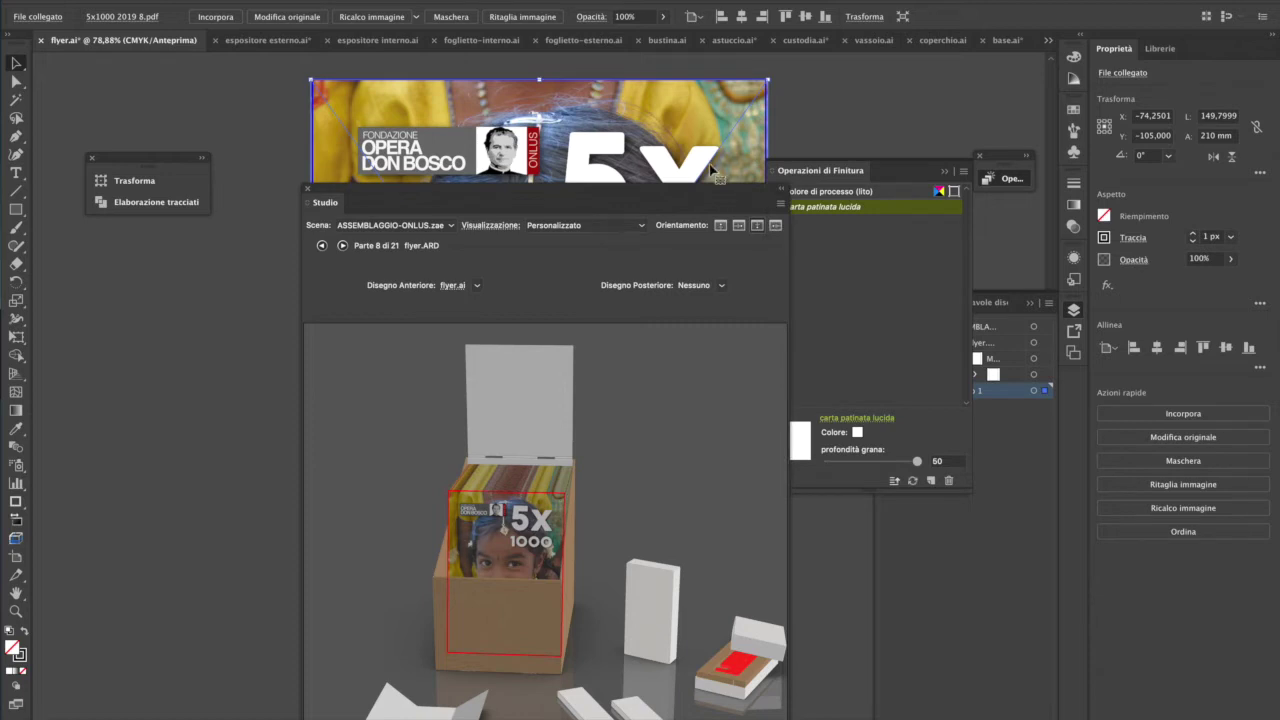
click(509, 227)
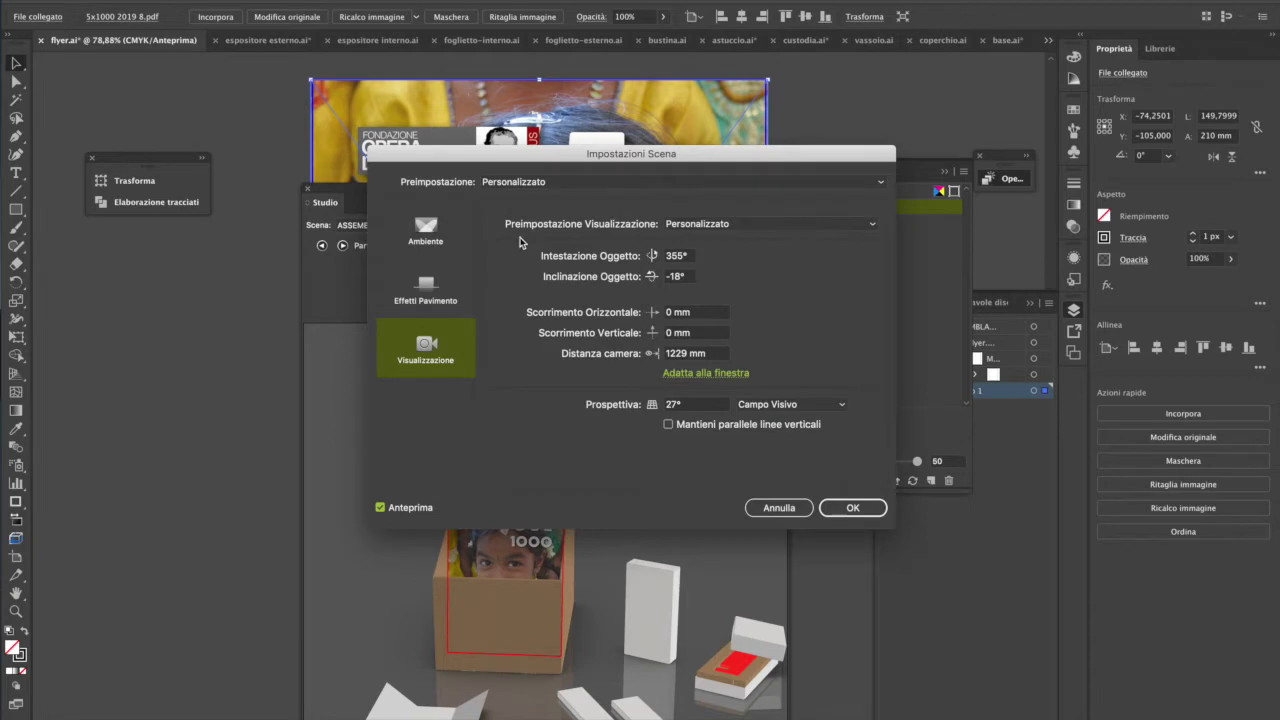
- Light the 3D scene with the Greetings card store environment preset
click(434, 233)
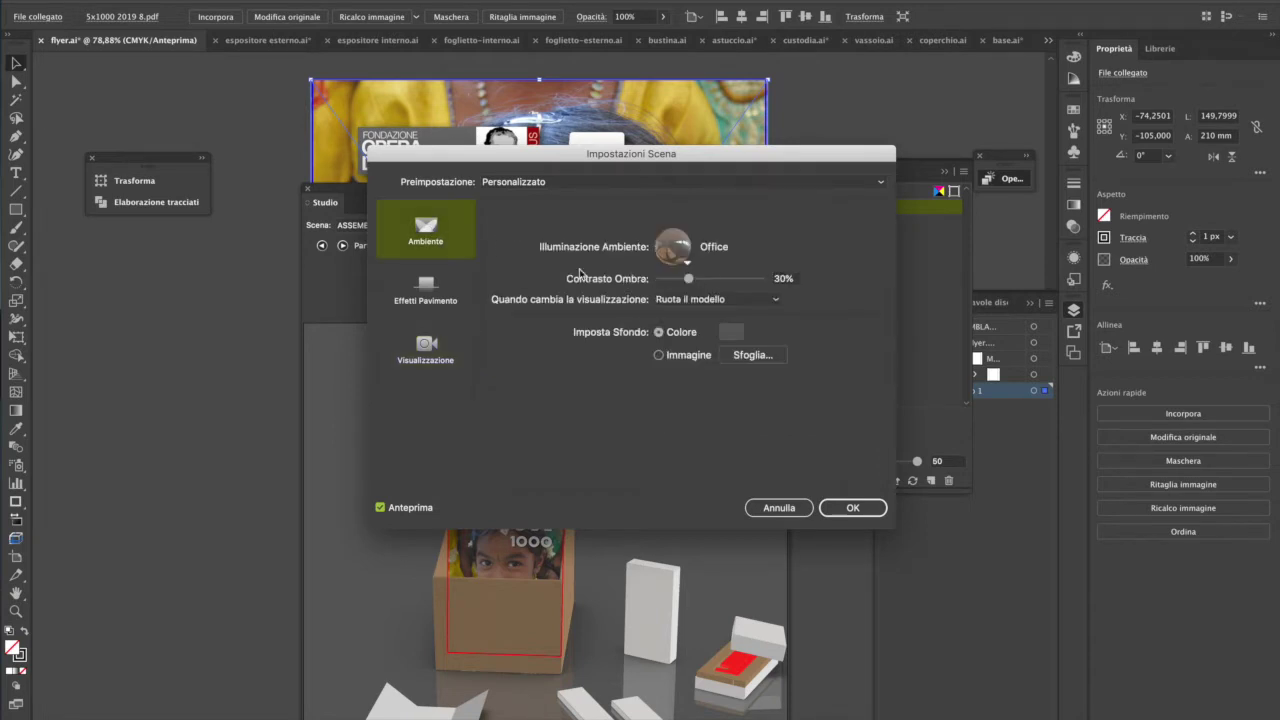
click(659, 255)
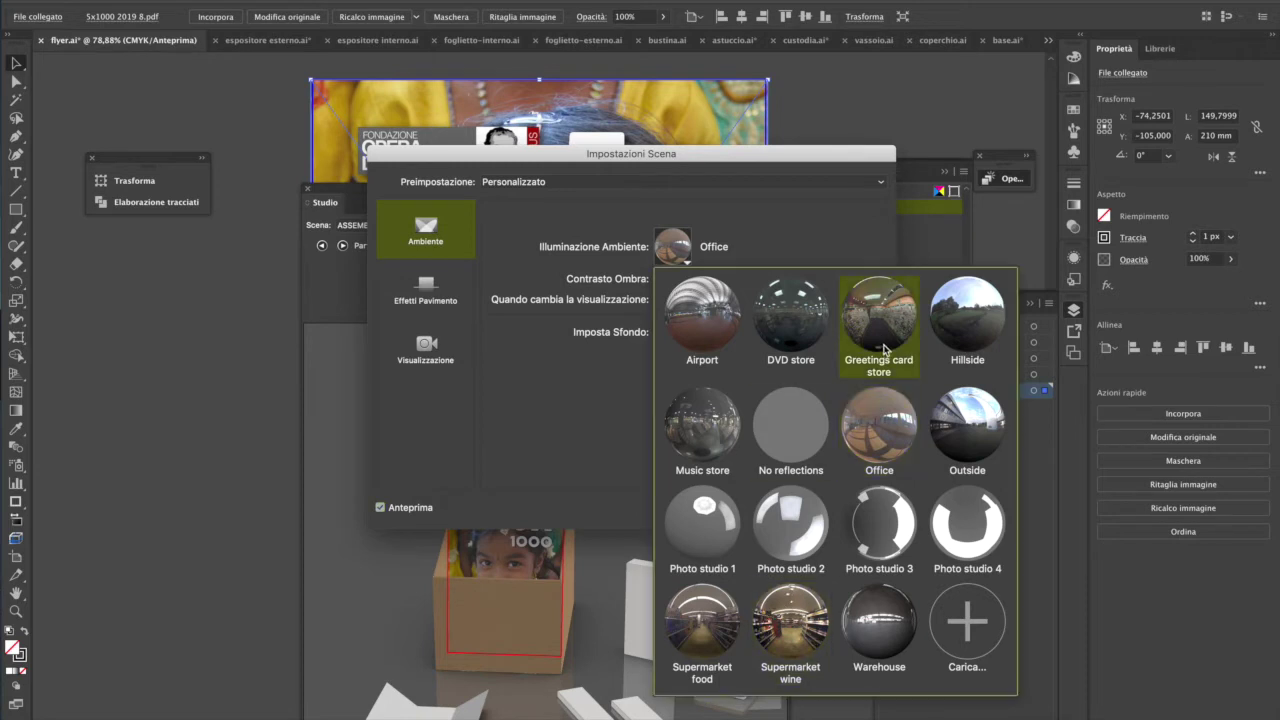
click(880, 300)
click(859, 508)
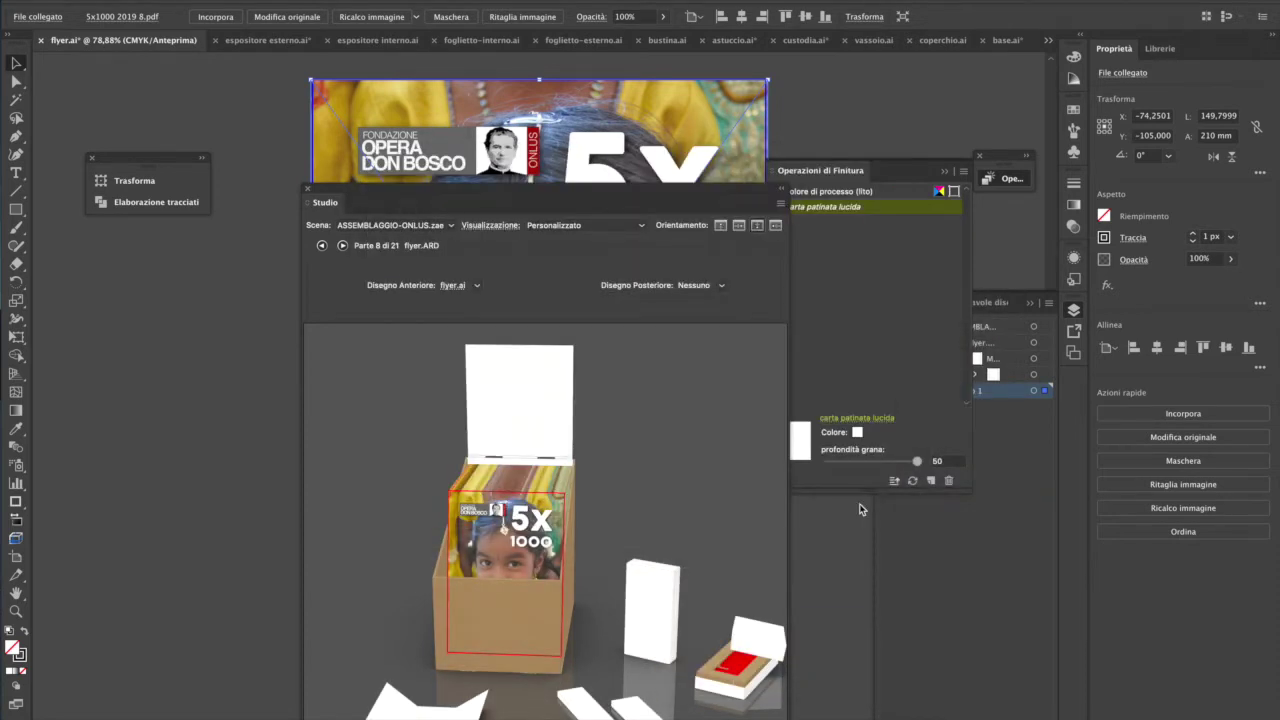
- Orbit to a frontal view and select the outer box to reopen espositore esterno.ai
drag(578, 538, 649, 529)
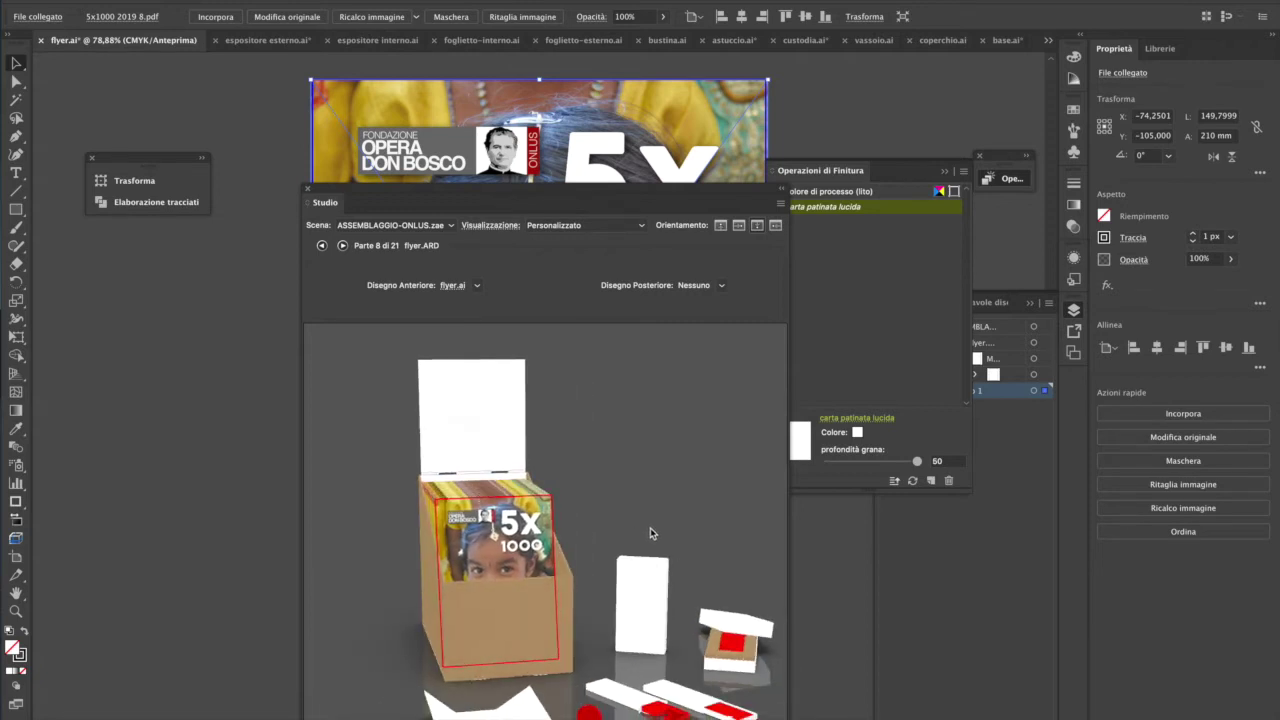
drag(580, 623, 508, 627)
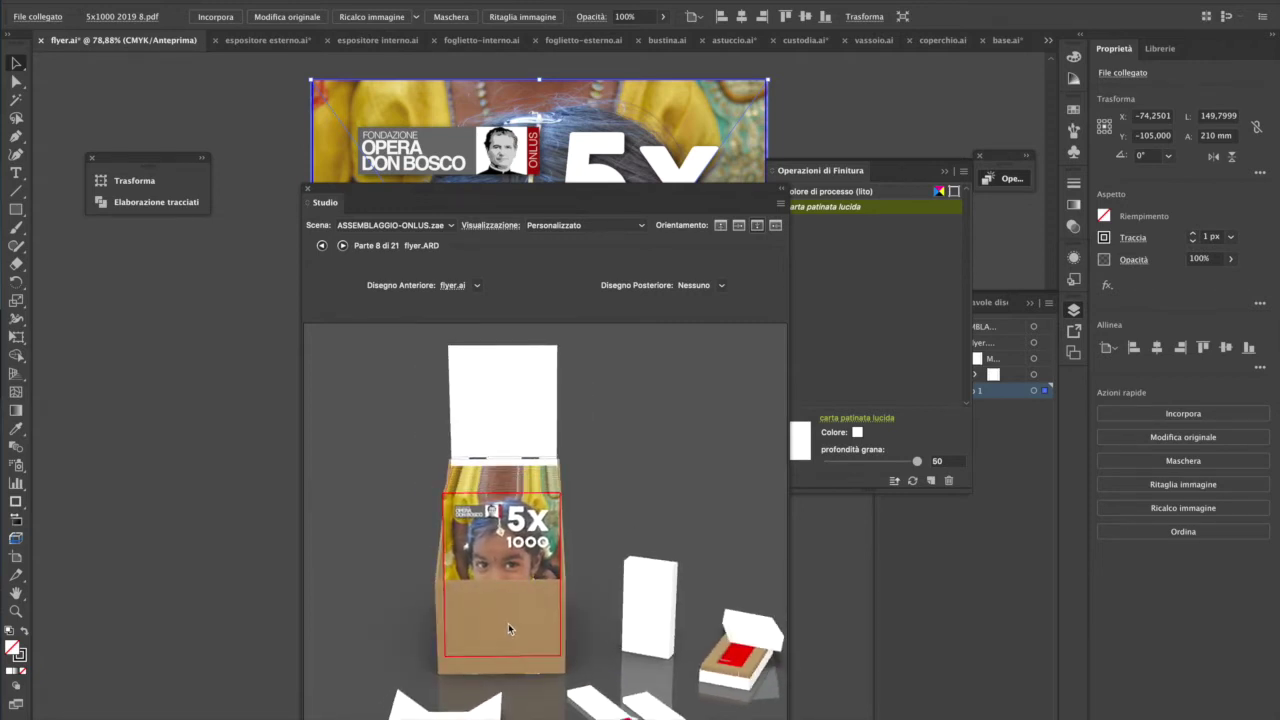
click(475, 677)
click(475, 677)
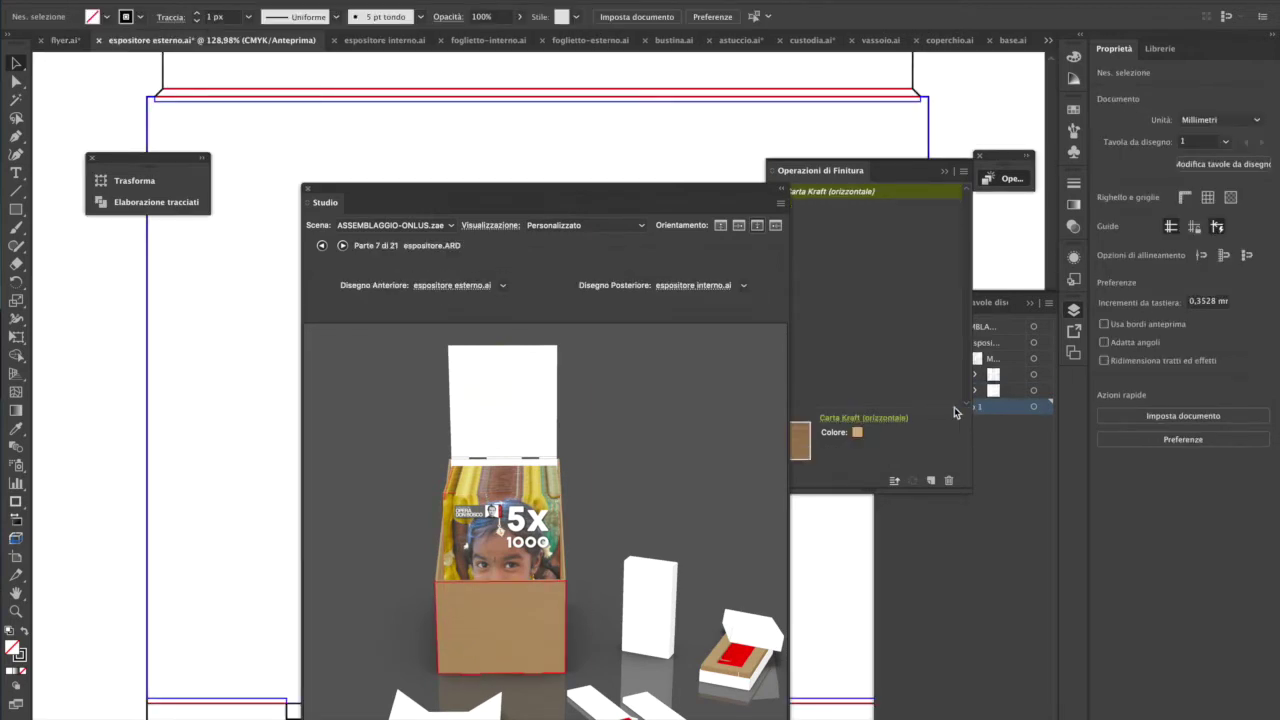
- Zoom out on the dieline and switch to gibollo.ai from the tab overflow list
drag(745, 193, 1225, 75)
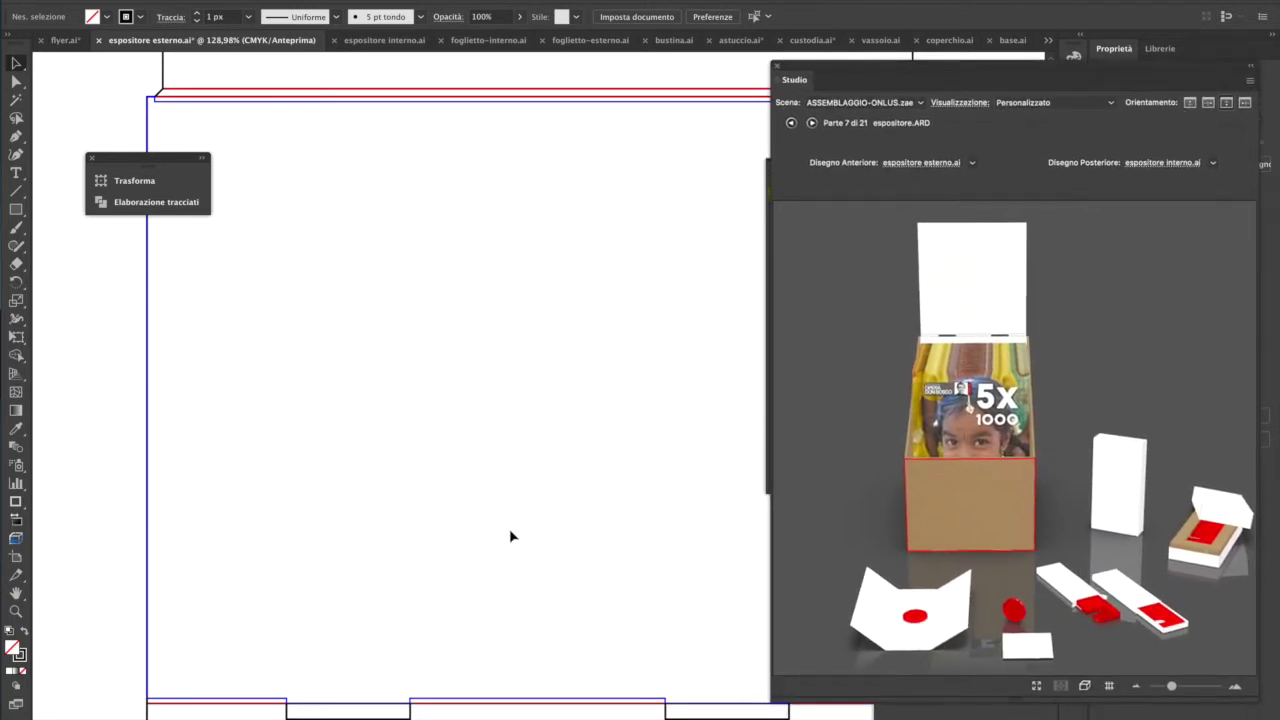
key(ctrl+minus)
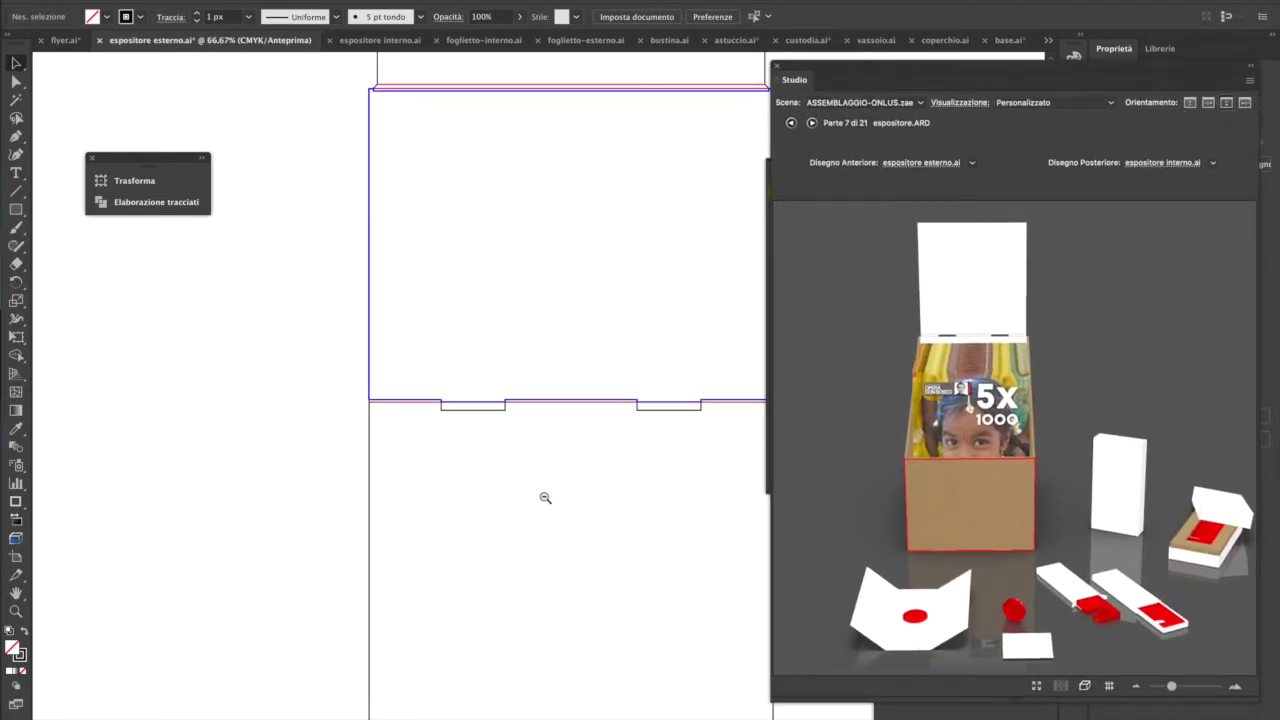
ctrl+alt+click(545, 497)
scroll(545, 497, down, 1)
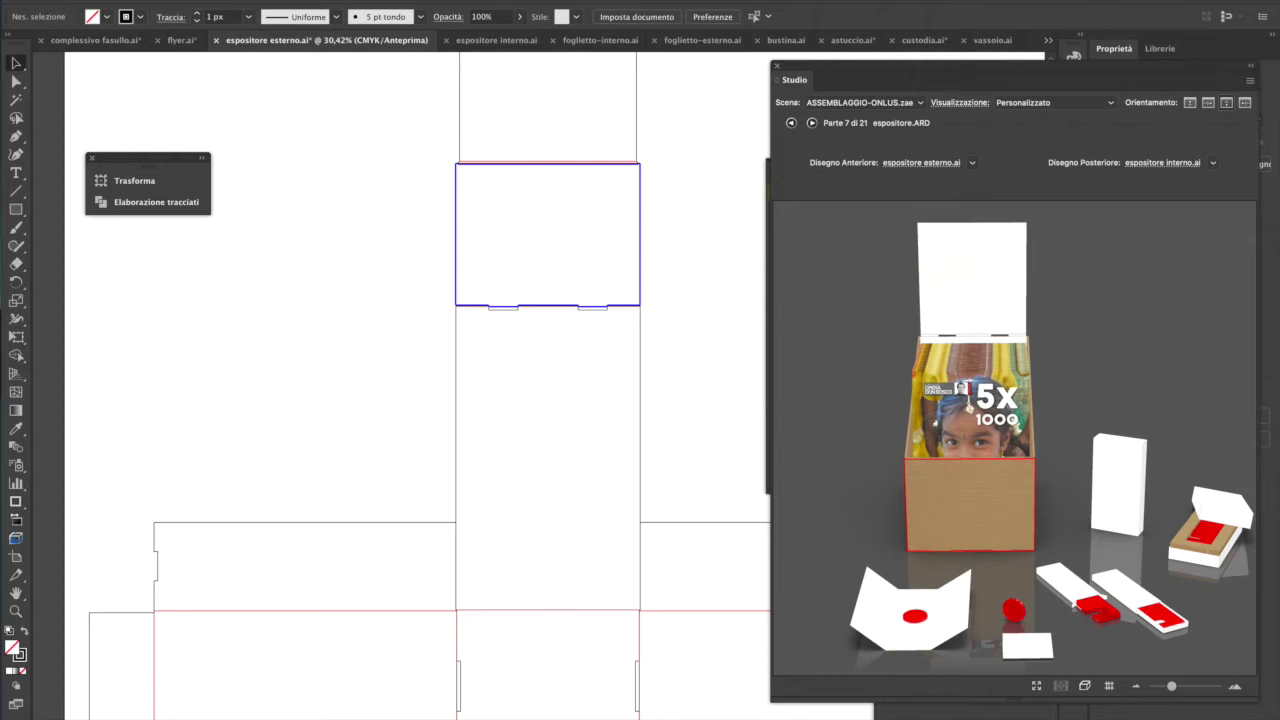
click(1049, 41)
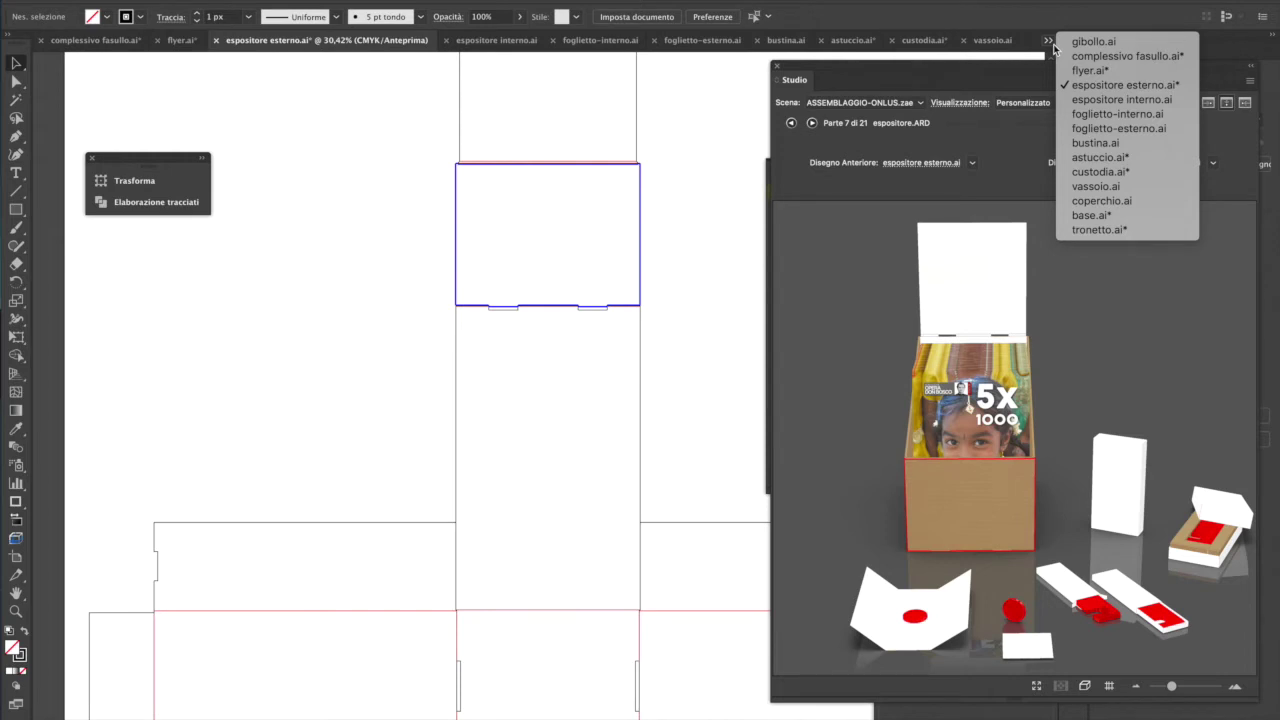
click(1132, 44)
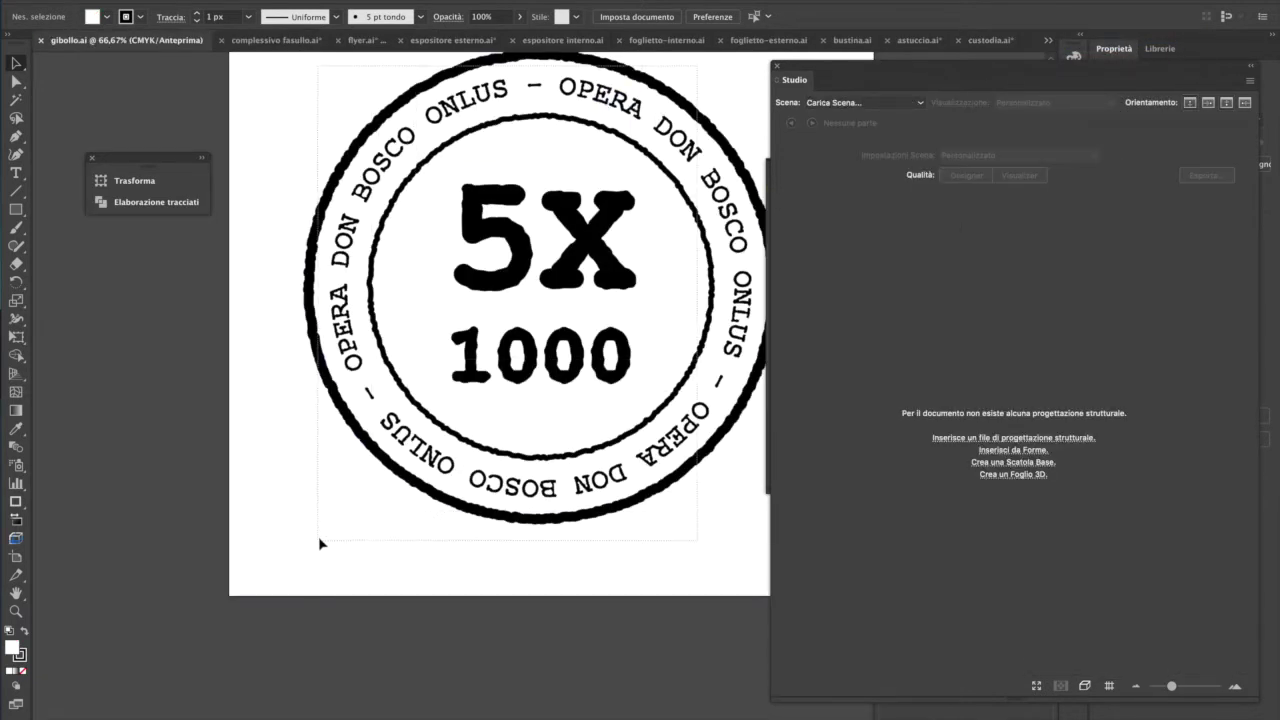
- Copy the 5X 1000 stamp into espositore esterno.ai after reloading ASSEMBLAGGIO-ONLUS.zae in Studio
click(488, 515)
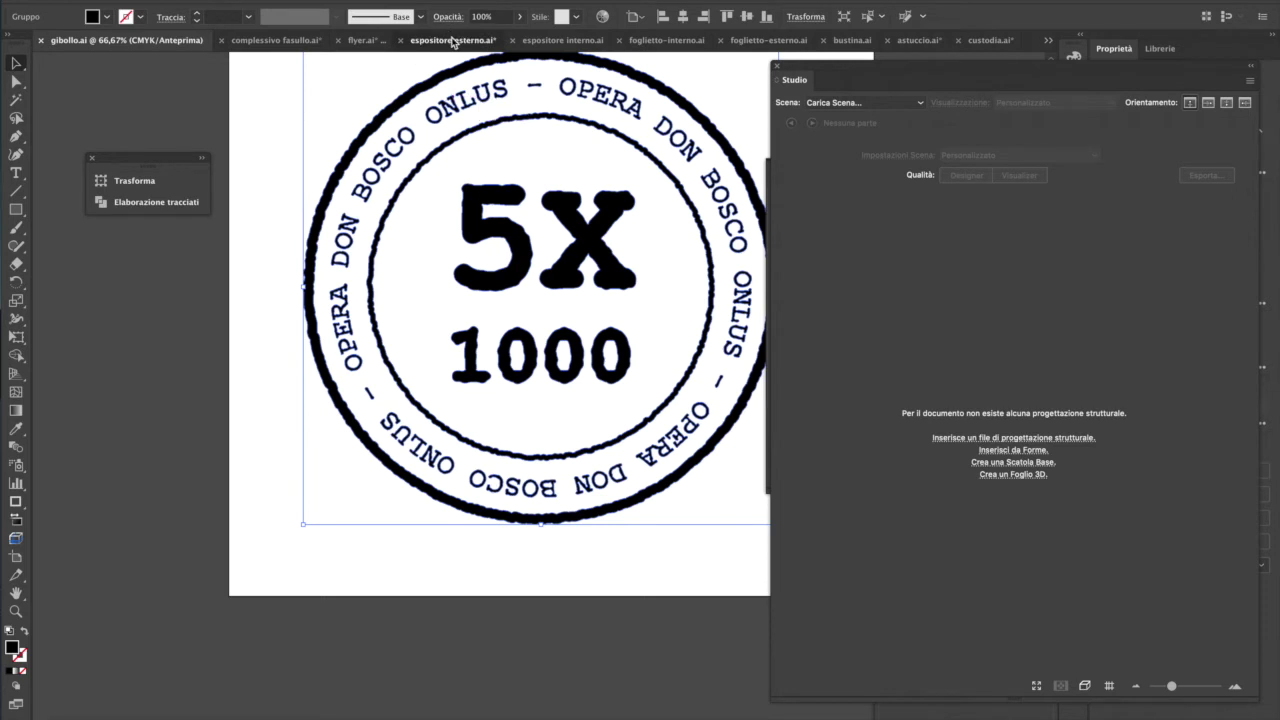
click(450, 40)
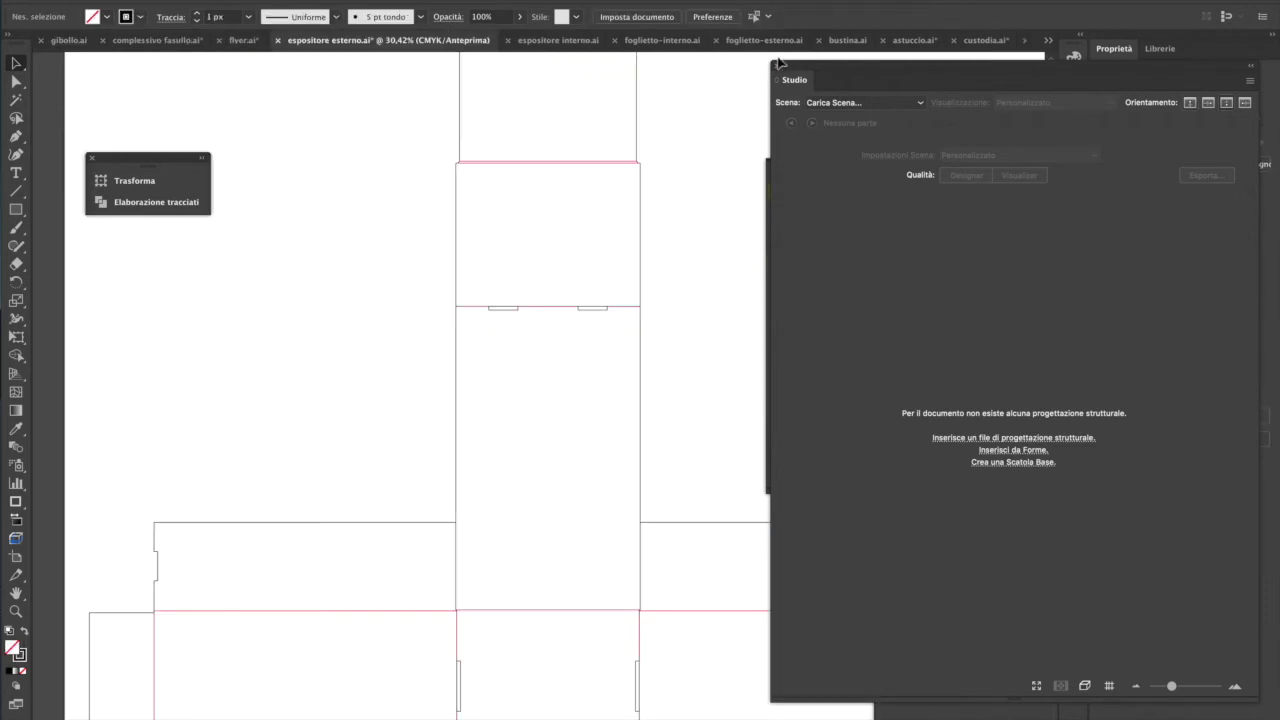
click(845, 105)
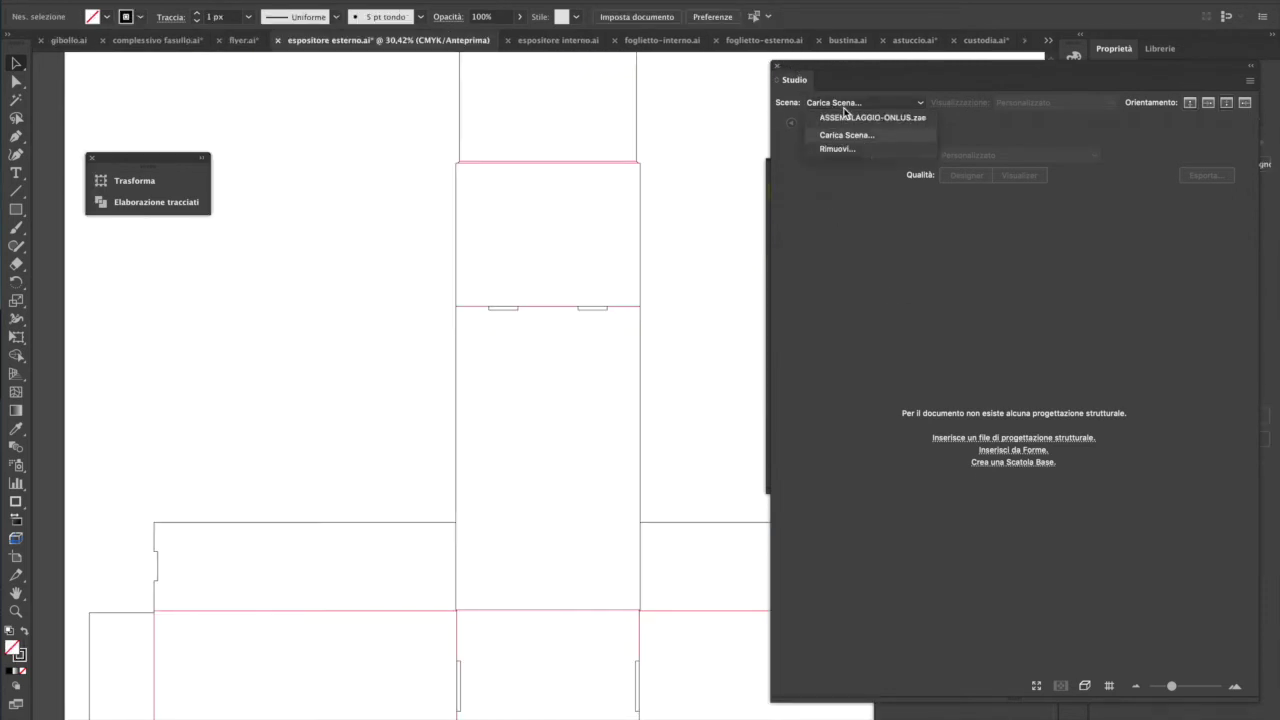
click(847, 120)
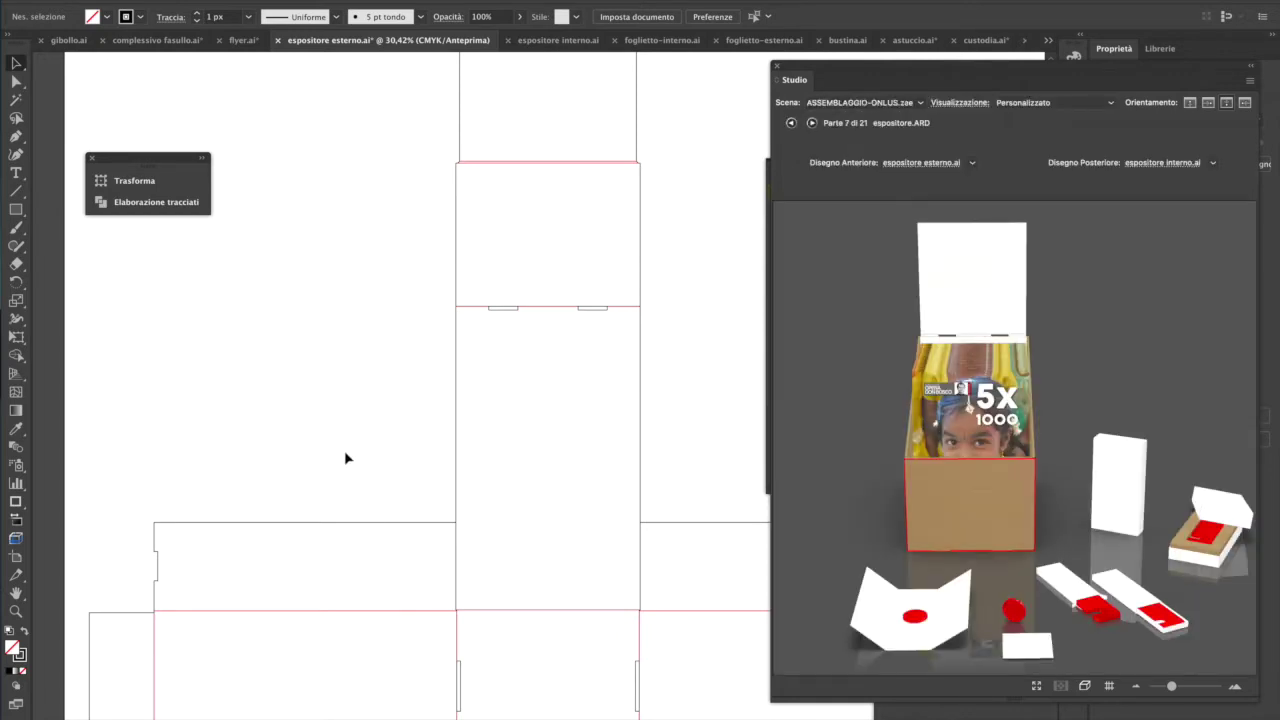
scroll(567, 478, down, 5)
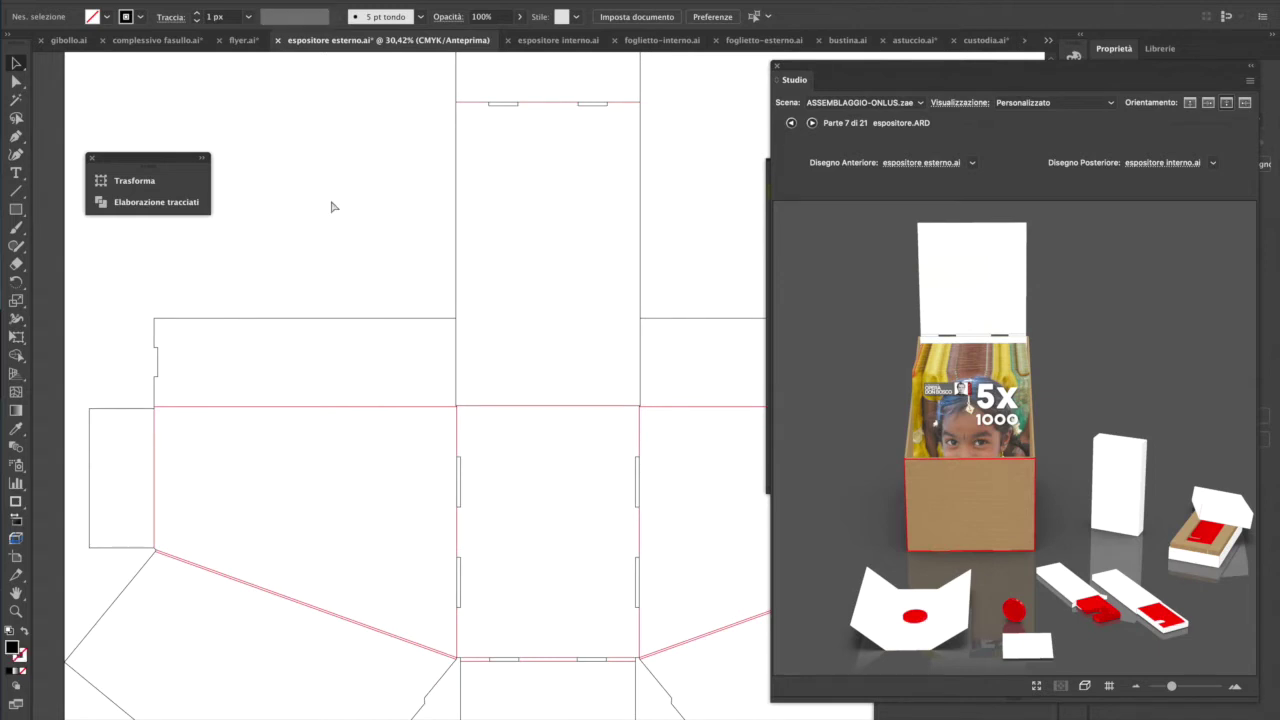
key(ctrl+v)
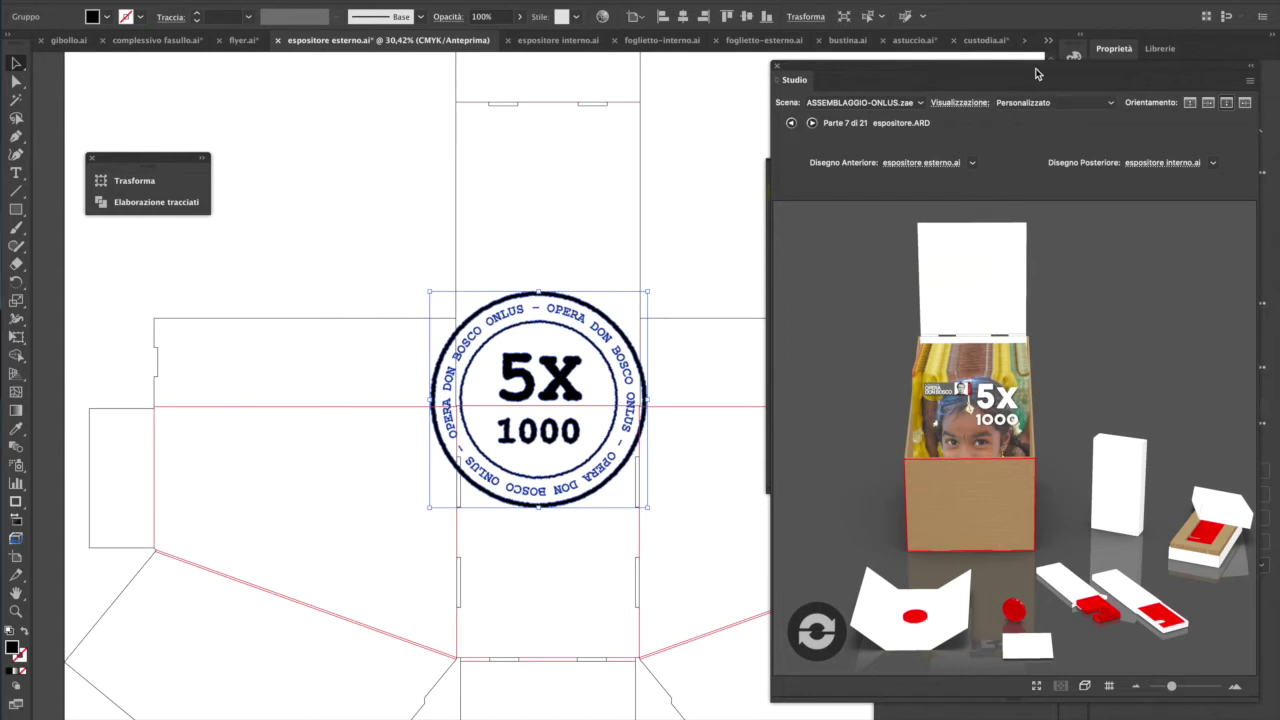
drag(1036, 73, 1206, 259)
drag(830, 176, 142, 309)
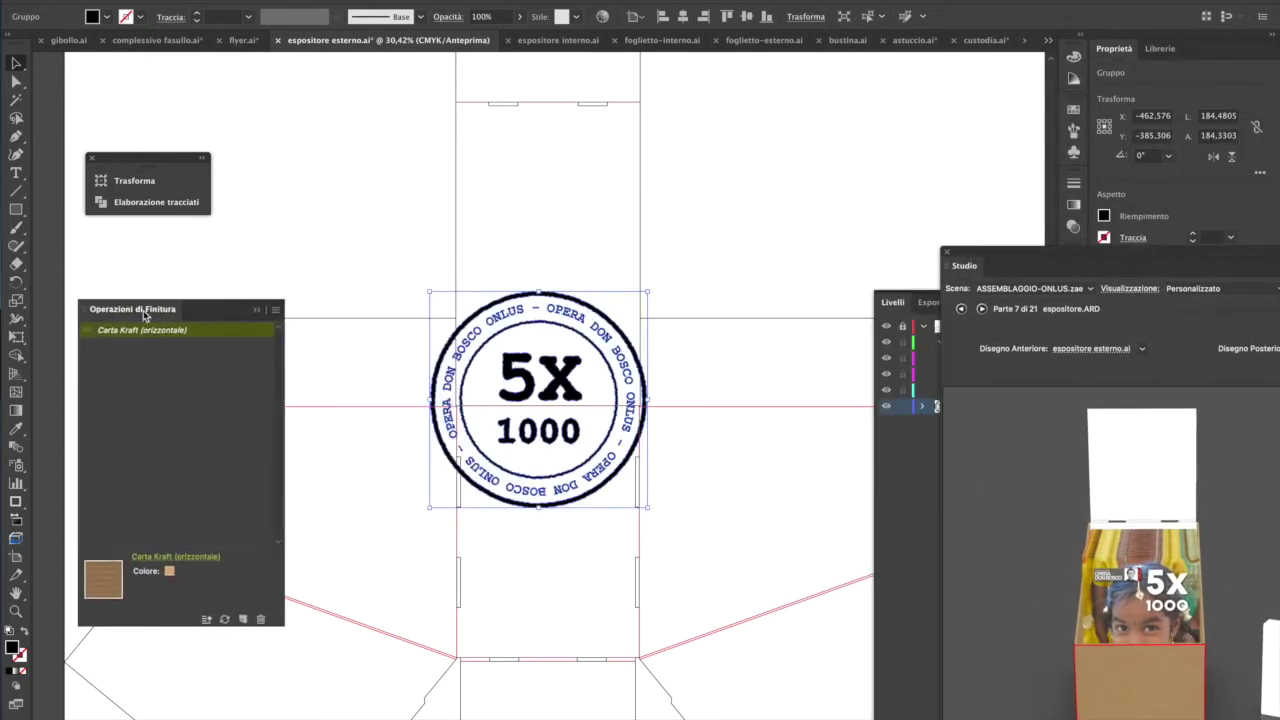
- Add a 'film OPP o PE bianco opaco - lucido con maschera' finishing to the stamp as a swatch
click(243, 620)
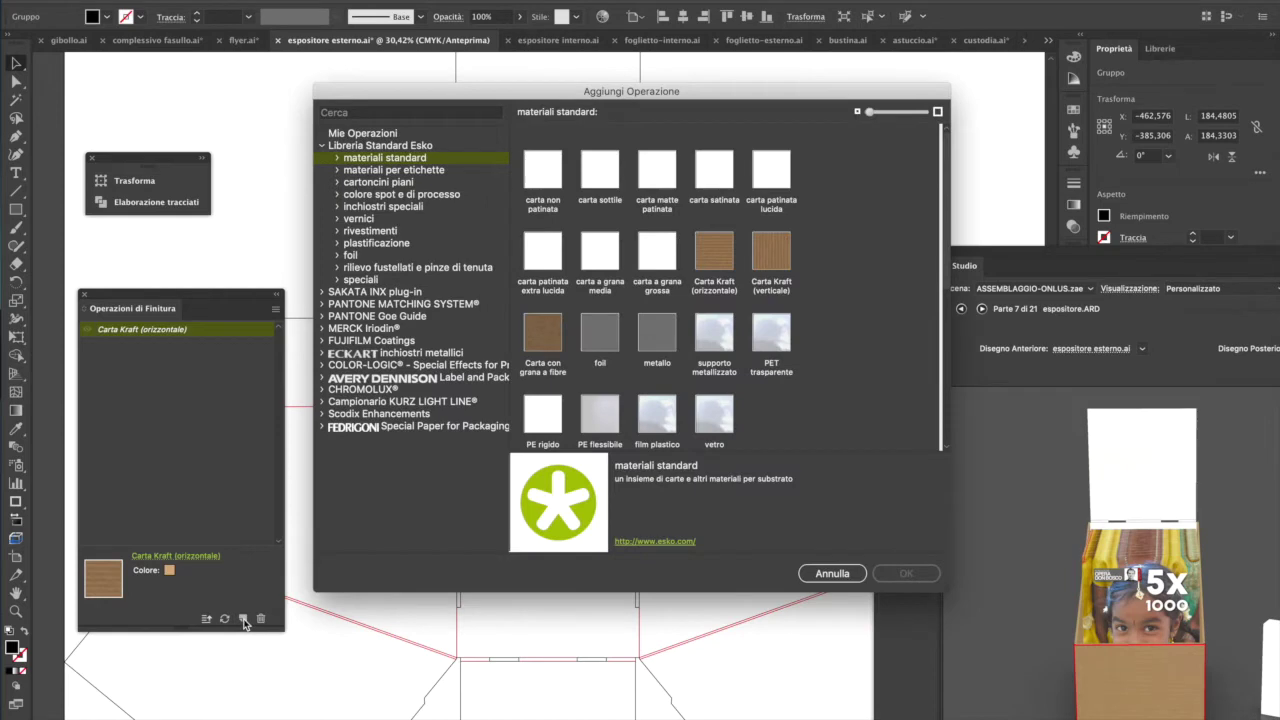
click(378, 113)
text(bia)
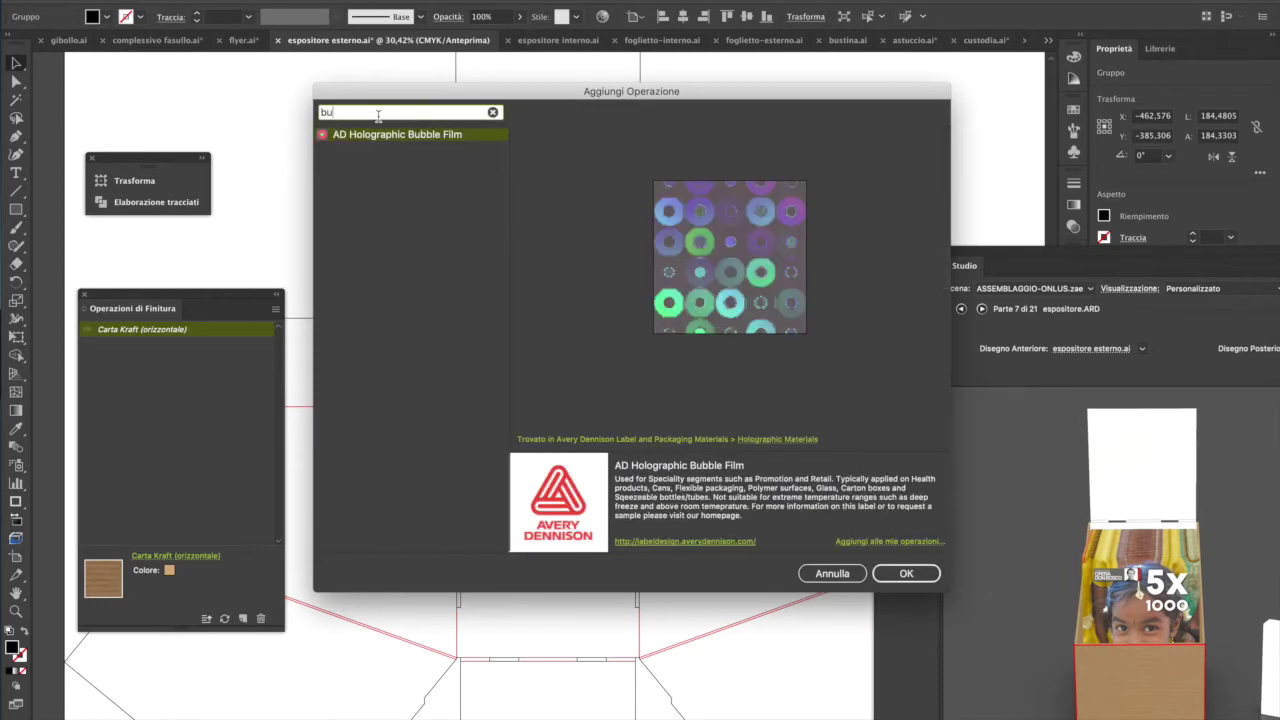
text(nco)
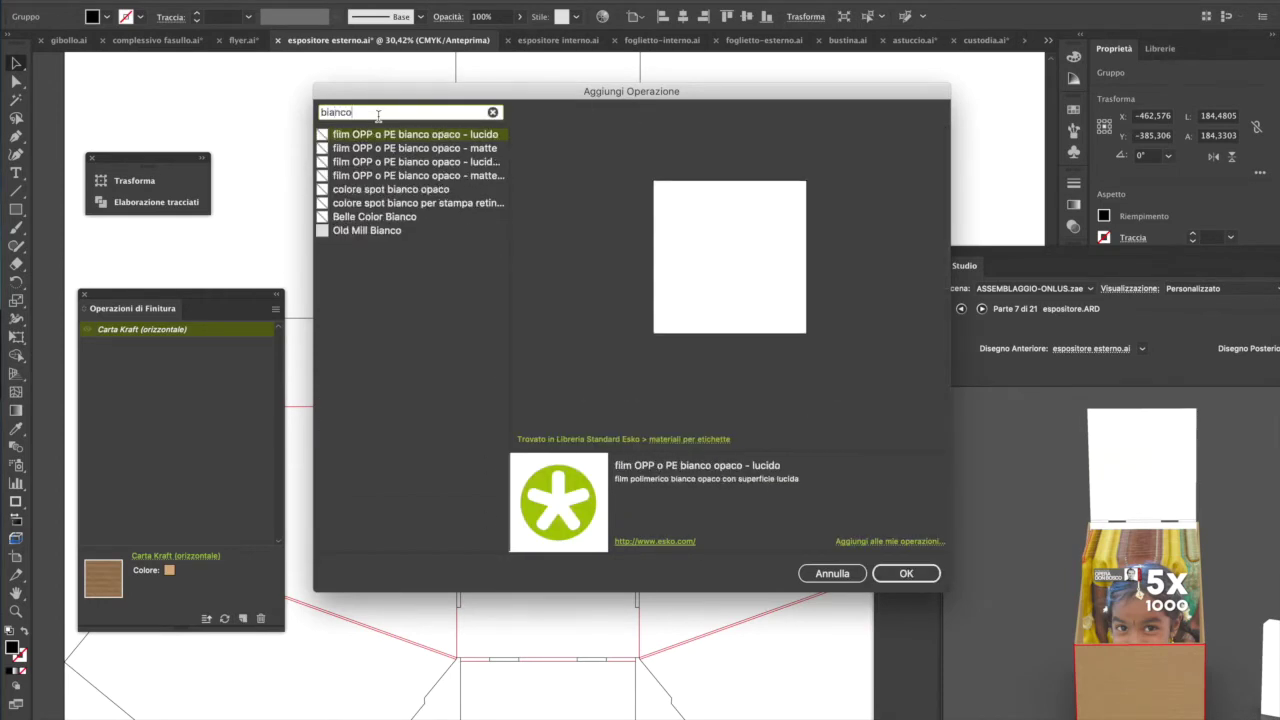
click(445, 152)
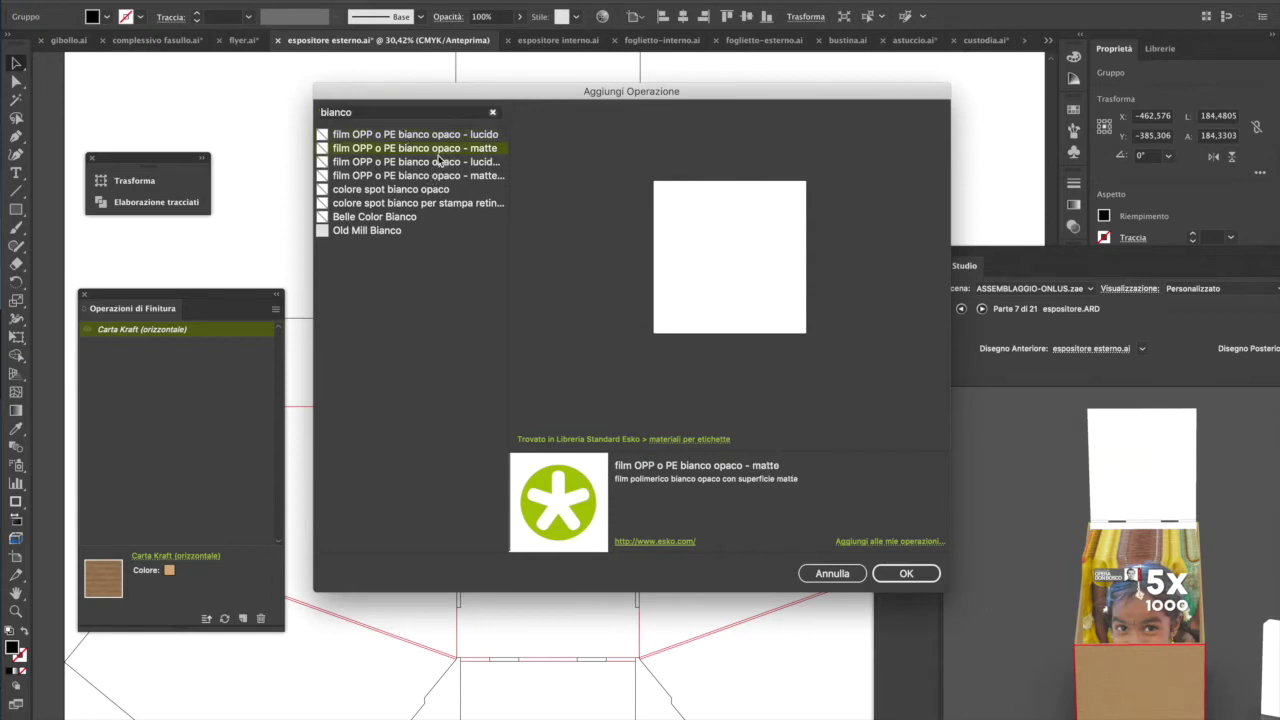
click(438, 162)
click(926, 579)
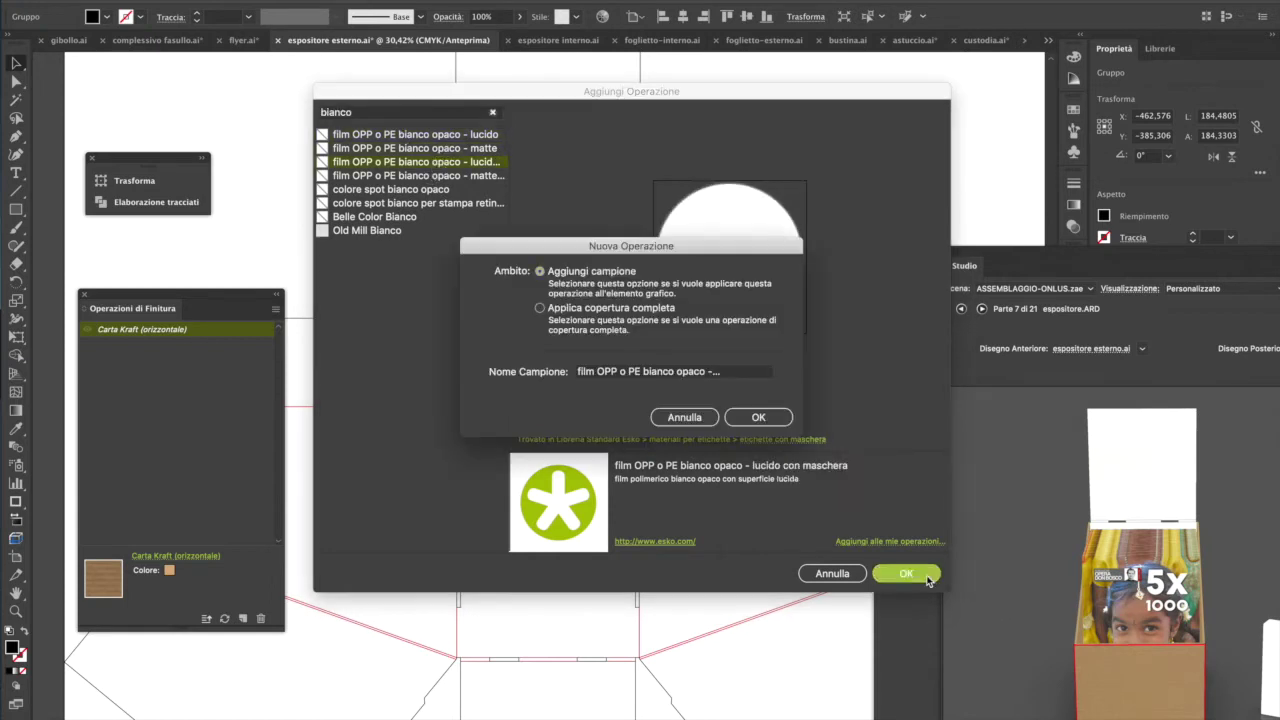
click(752, 417)
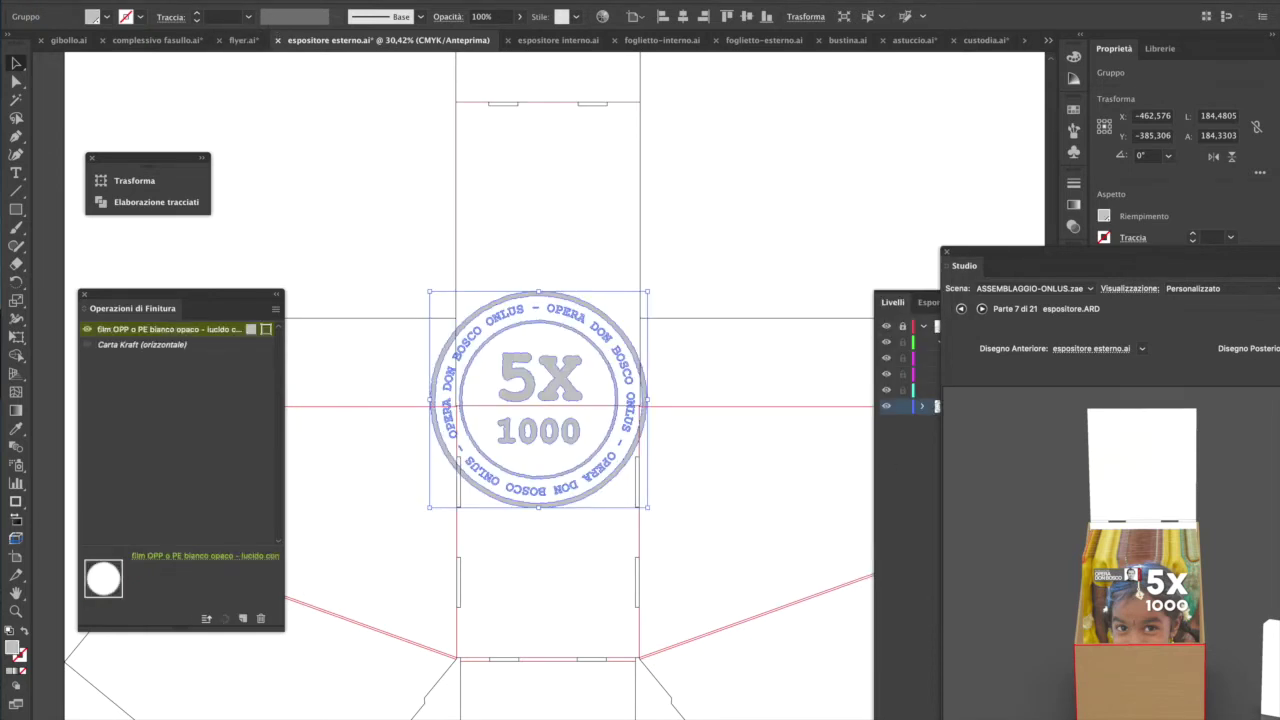
click(215, 0)
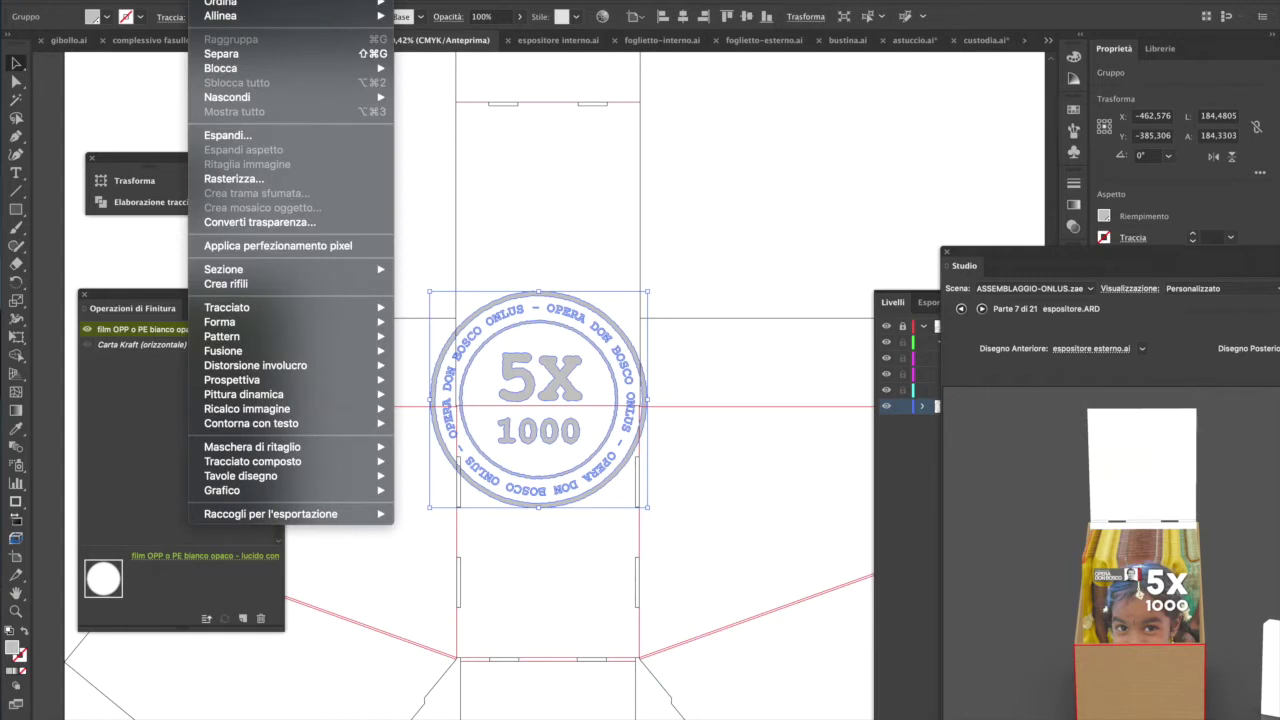
mouse_move(299, 384)
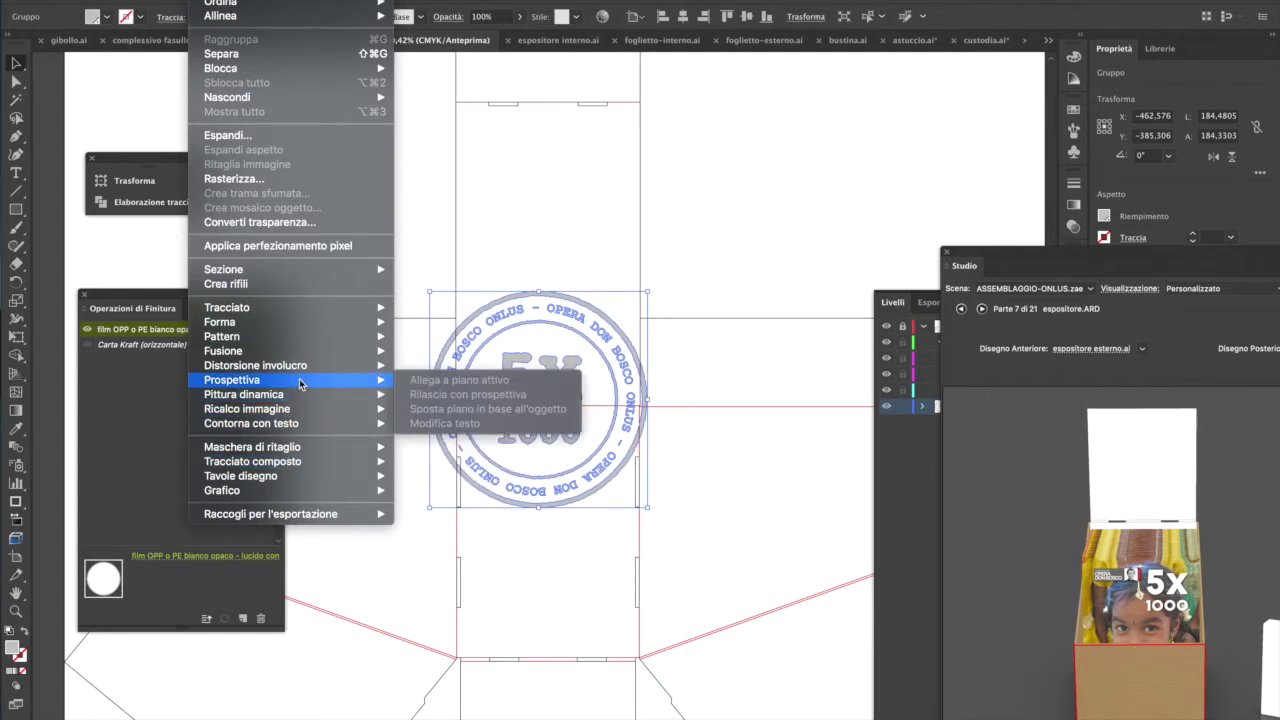
click(686, 299)
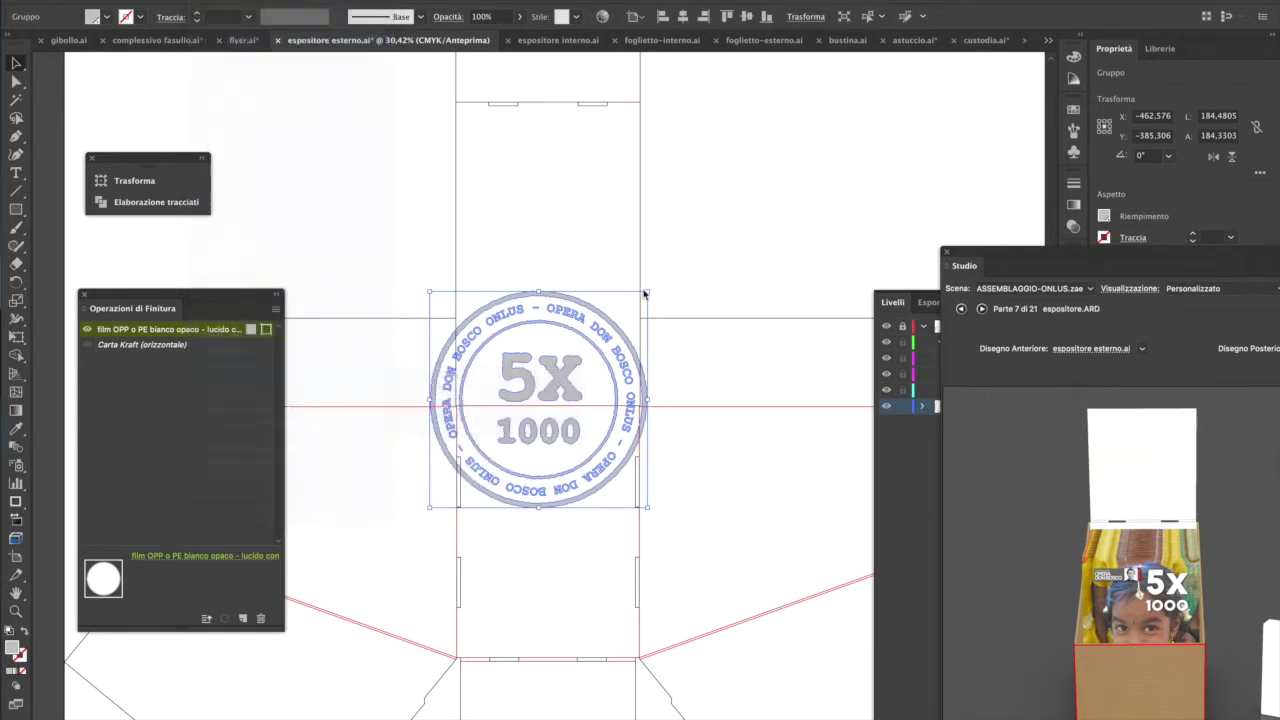
- Shrink the stamp to about 53 mm and create a pattern from it via Oggetto > Pattern > Crea
drag(647, 292, 455, 387)
click(215, 0)
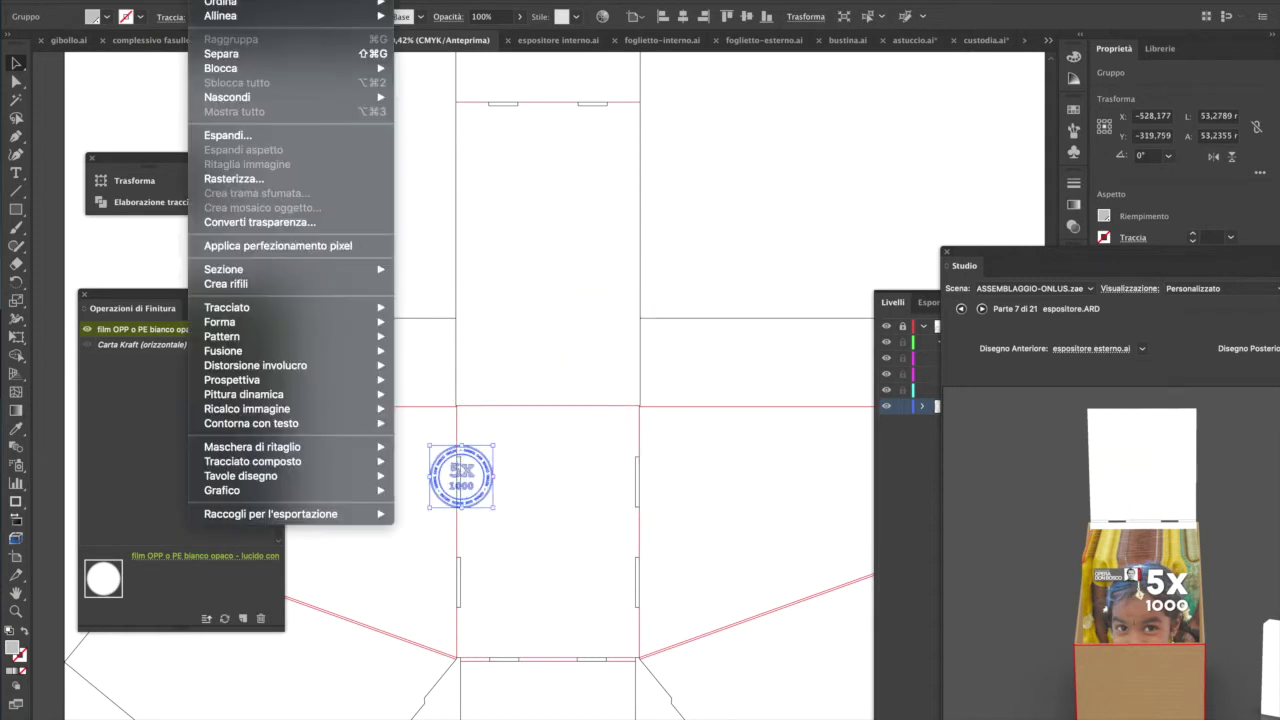
mouse_move(330, 337)
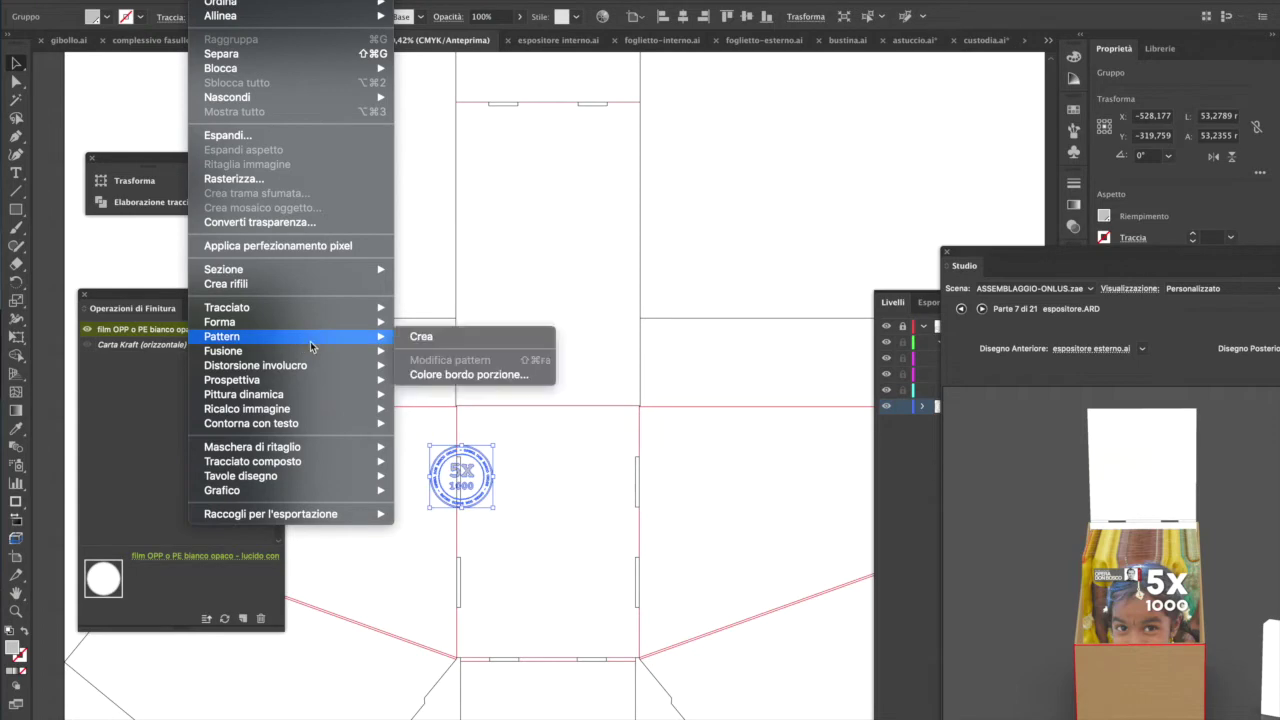
click(474, 338)
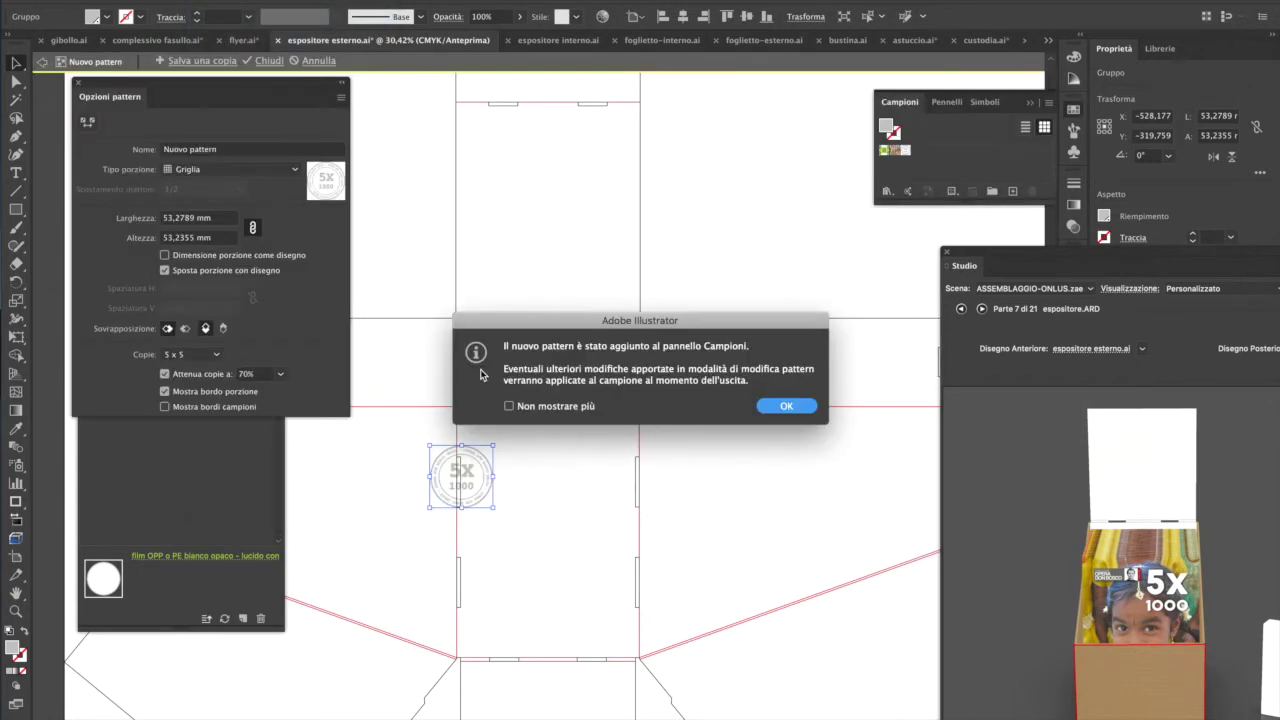
click(806, 405)
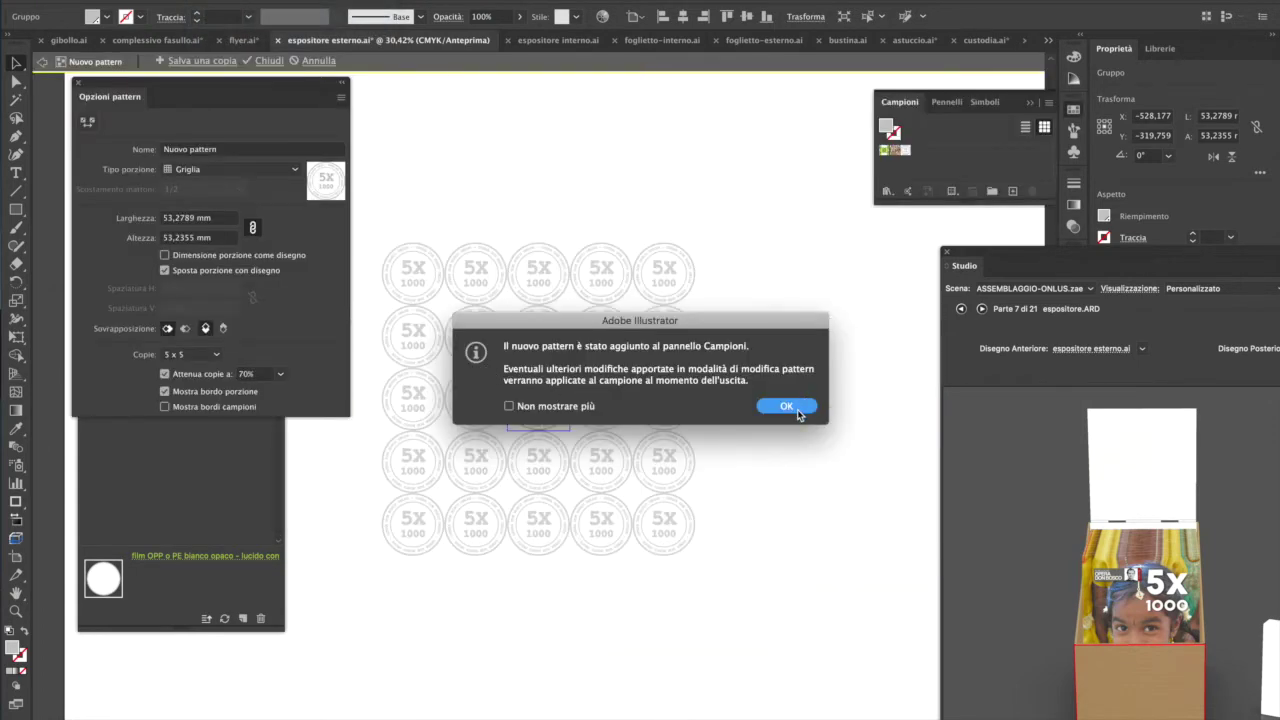
- Set the pattern tile type to Esagonale per colonna, width 70 mm, and exit pattern mode
click(280, 170)
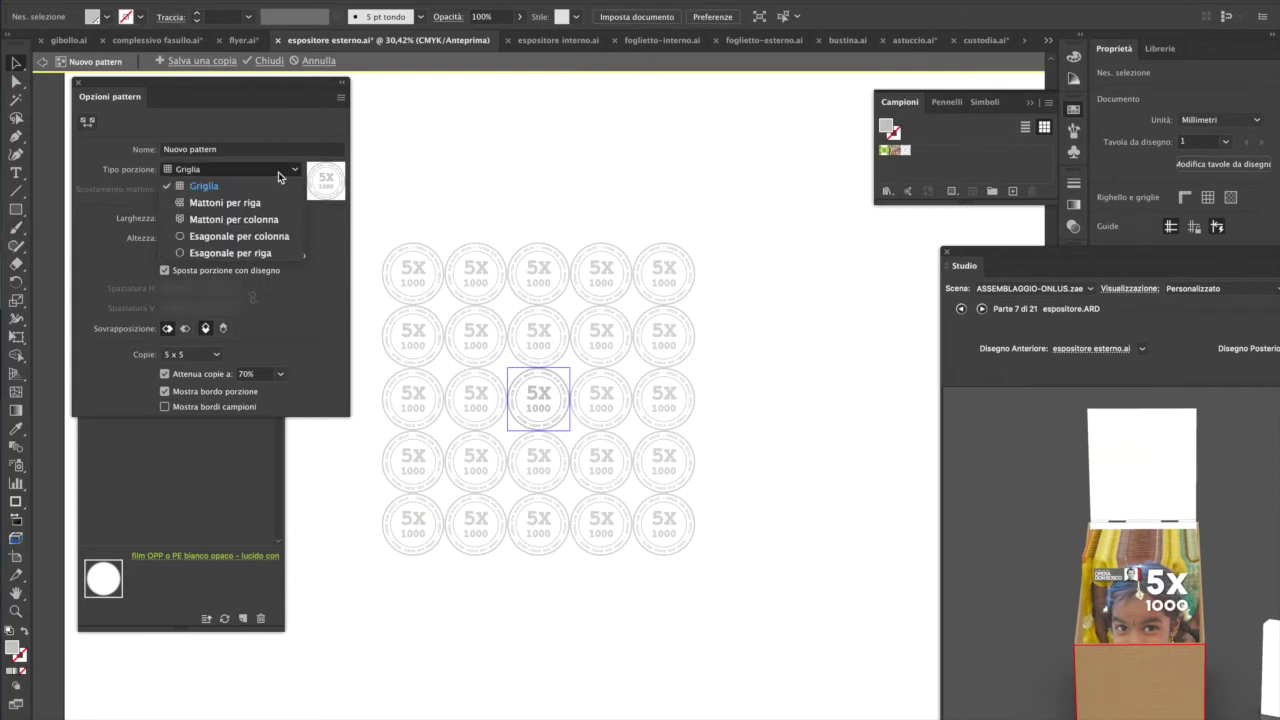
click(255, 237)
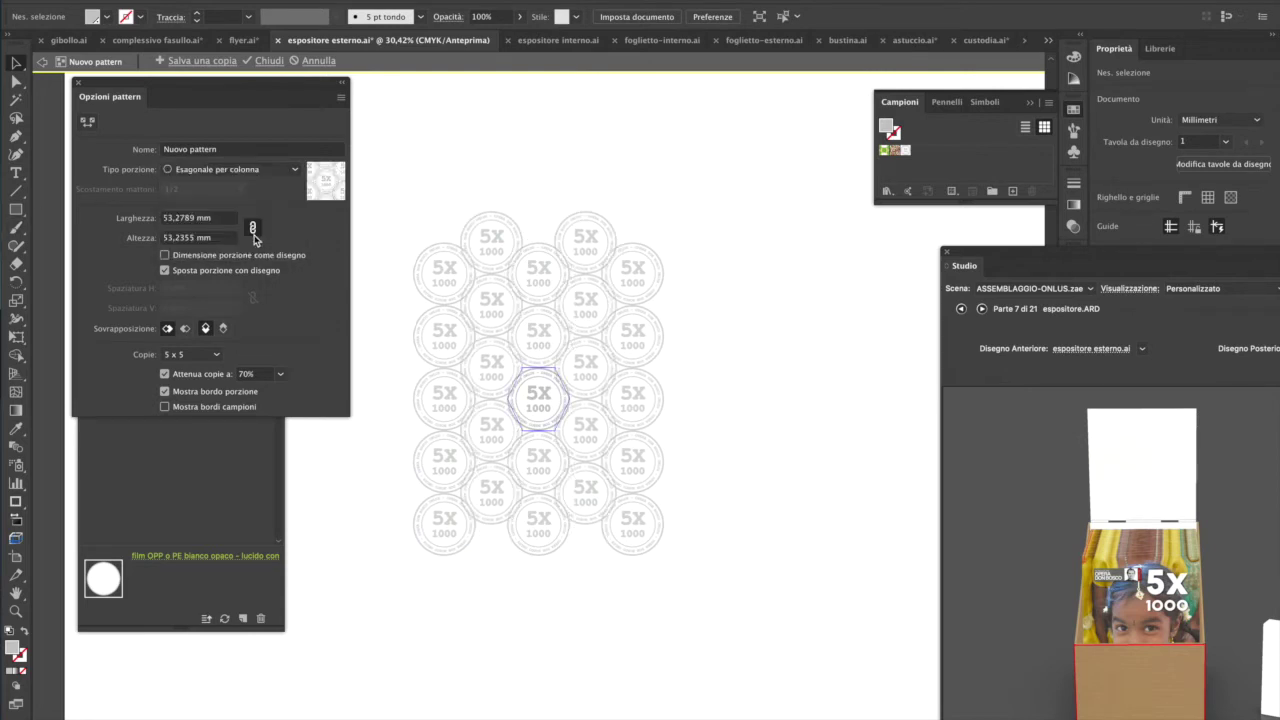
click(200, 218)
text(70)
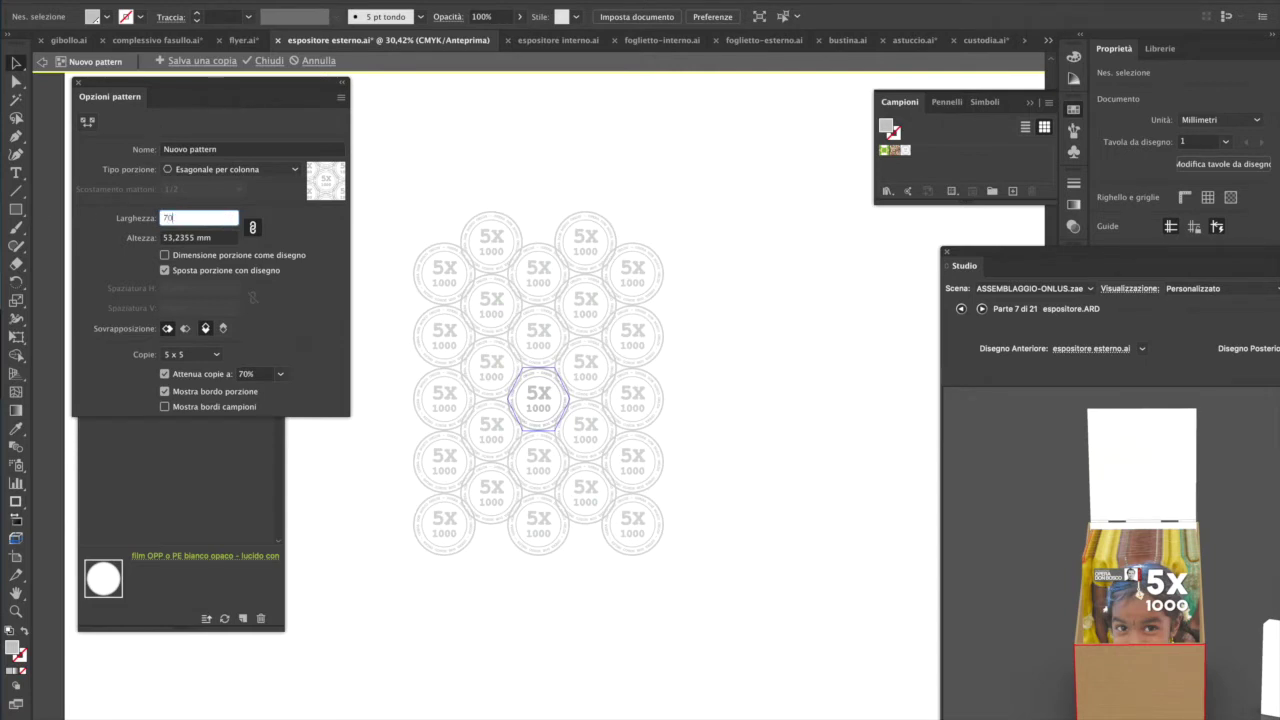
key(Return)
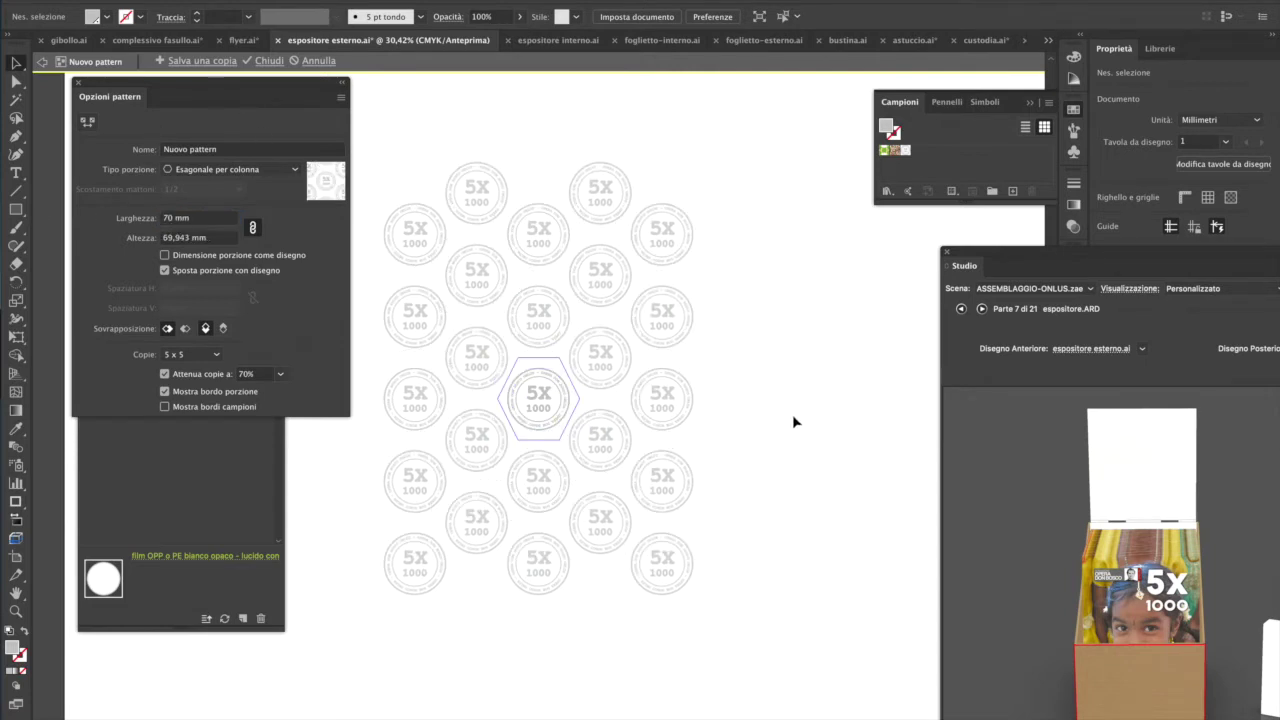
key(Escape)
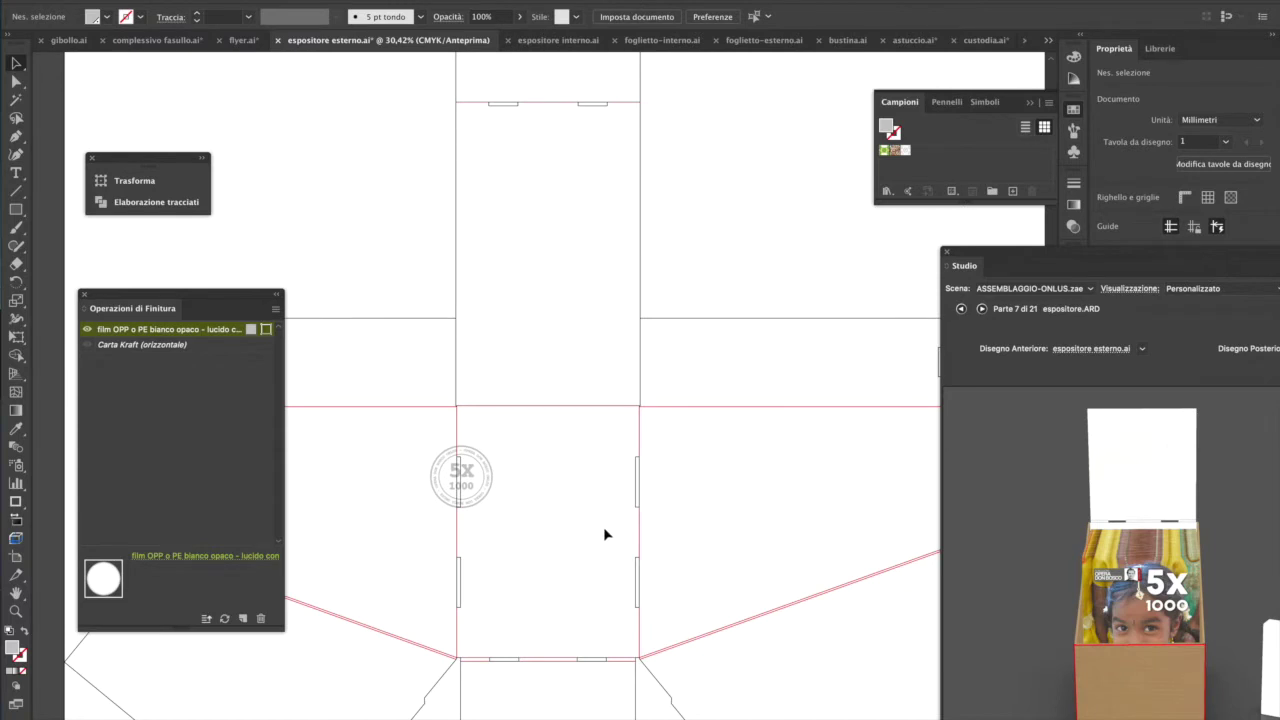
- Move the small stamp off the artboard to the upper left
key(super+minus)
key(super+minus)
click(485, 284)
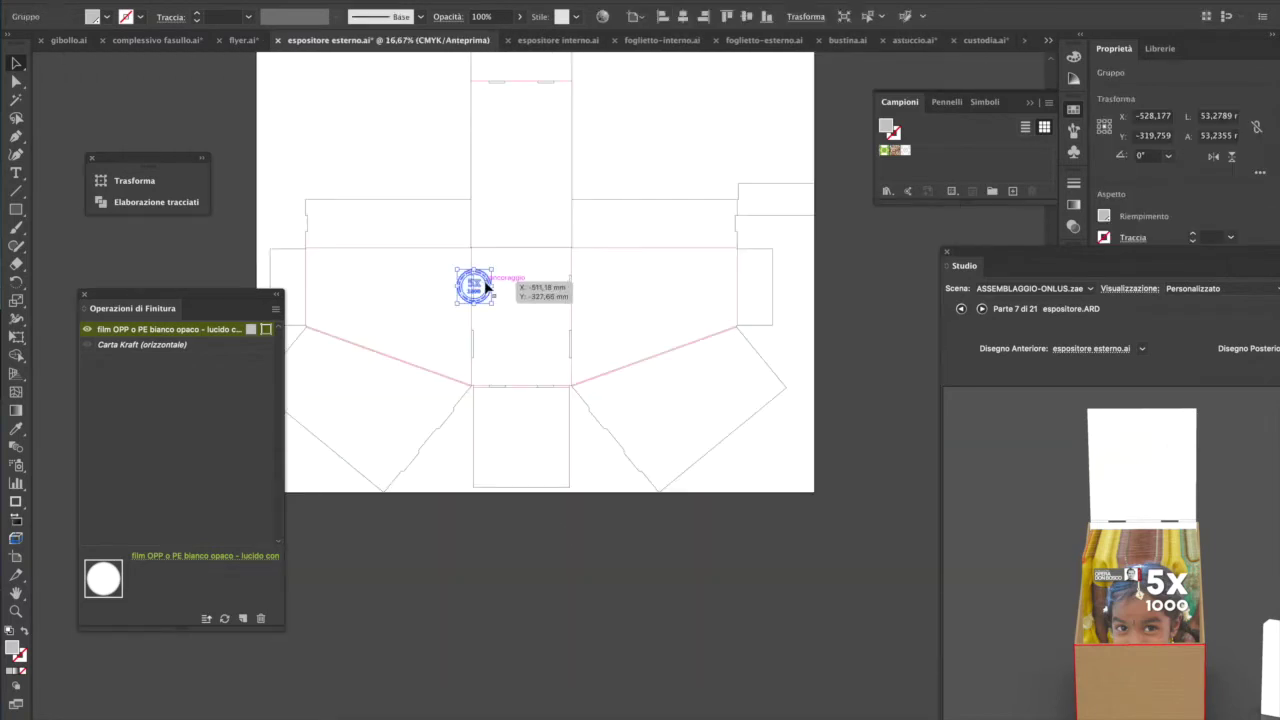
drag(487, 287, 200, 105)
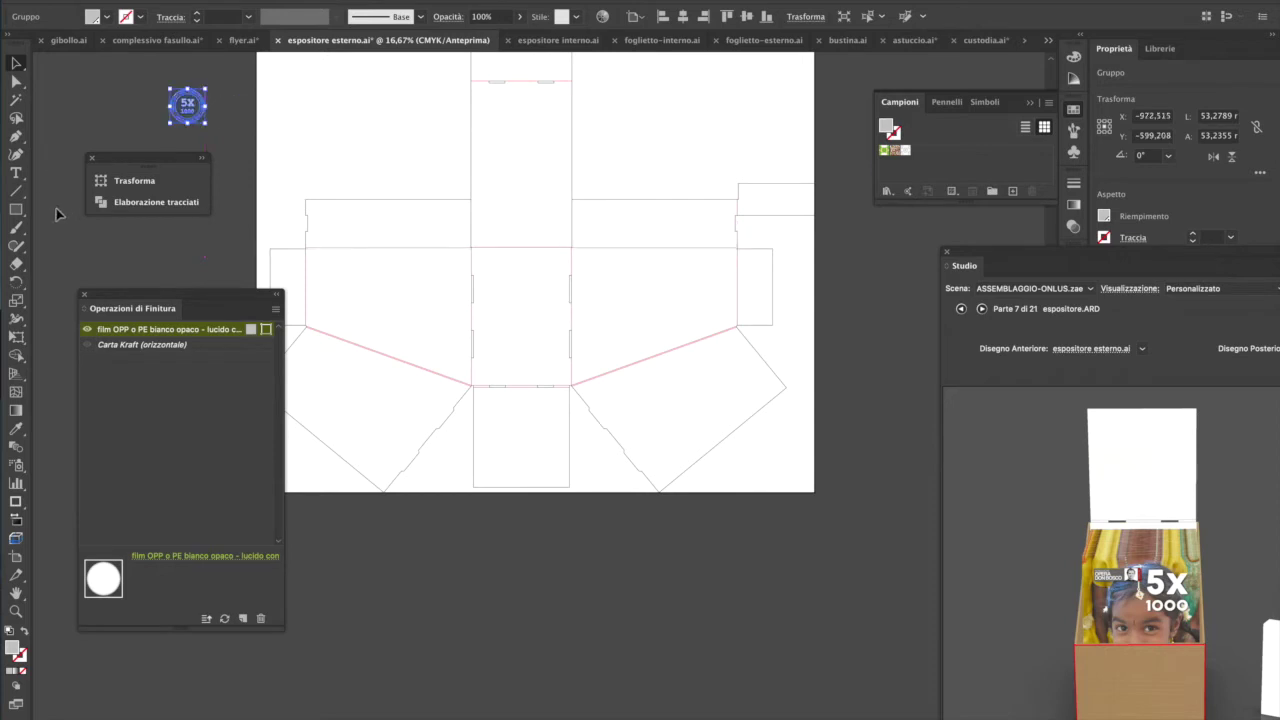
scroll(297, 112, up, 5)
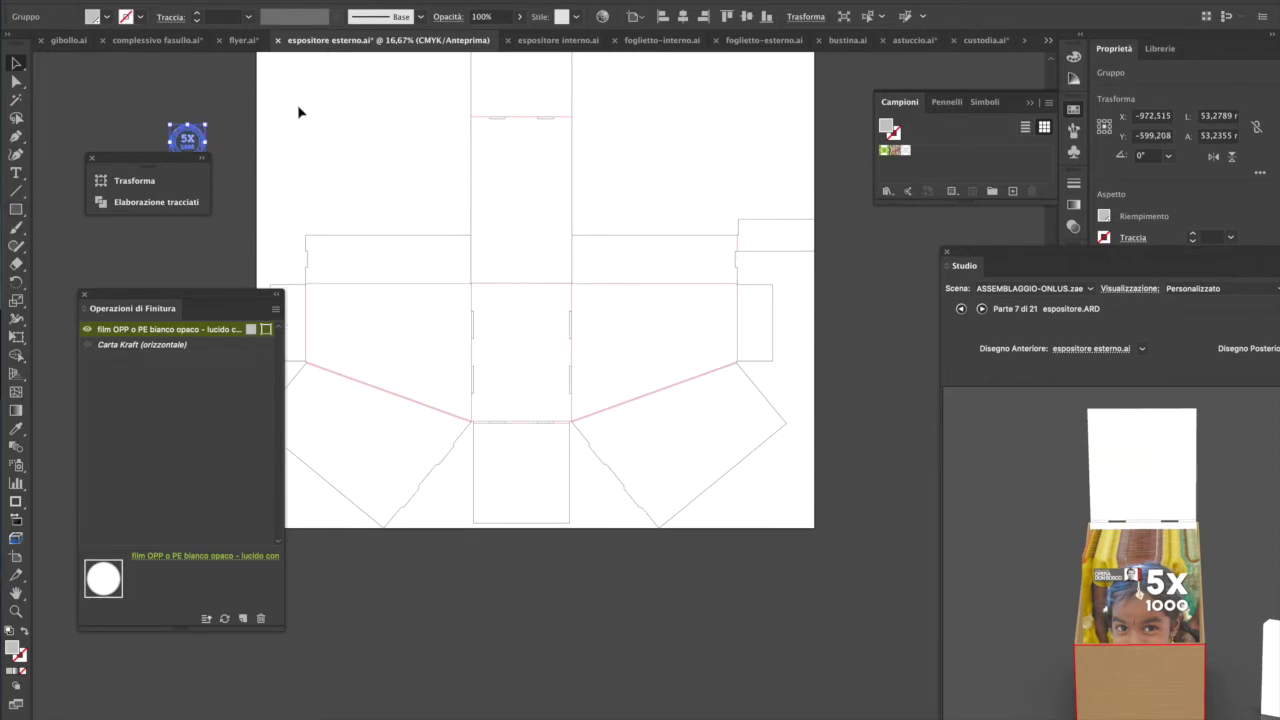
scroll(297, 114, up, 7)
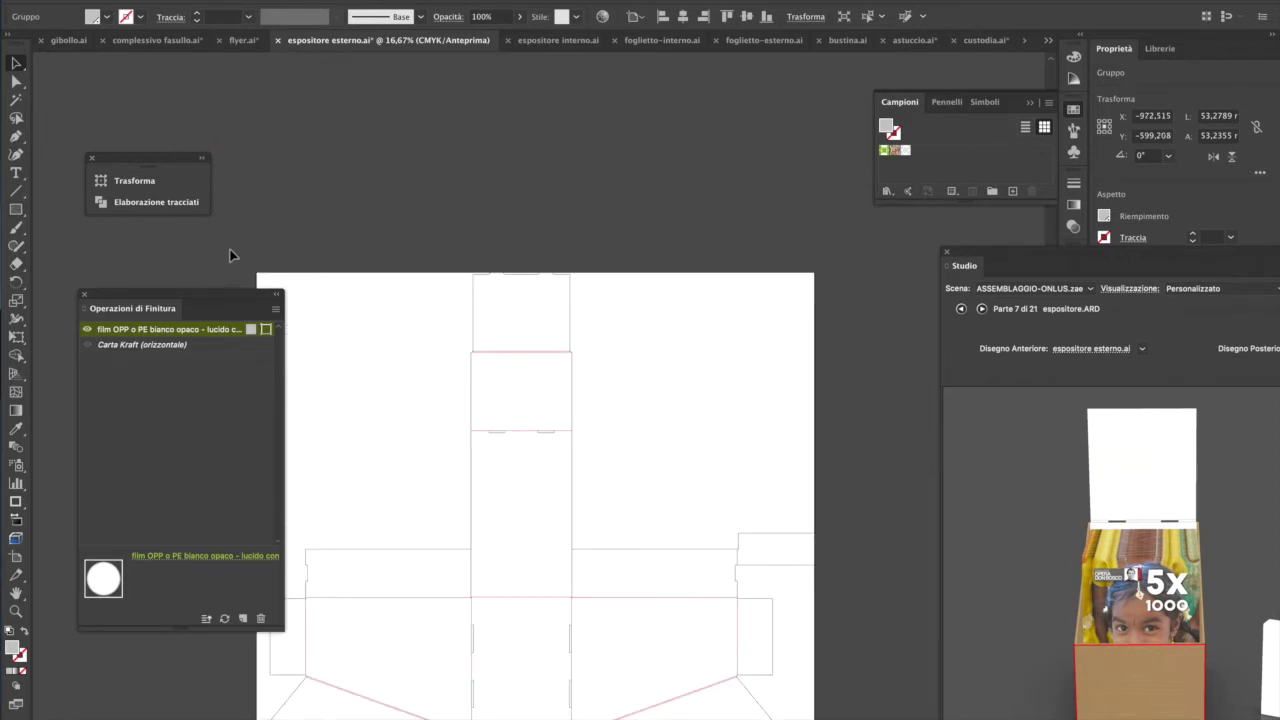
- Draw a rectangle of about 990 × 1060 mm covering the whole dieline
click(17, 196)
drag(243, 266, 604, 662)
key(ctrl+z)
click(16, 209)
drag(228, 197, 869, 694)
click(106, 18)
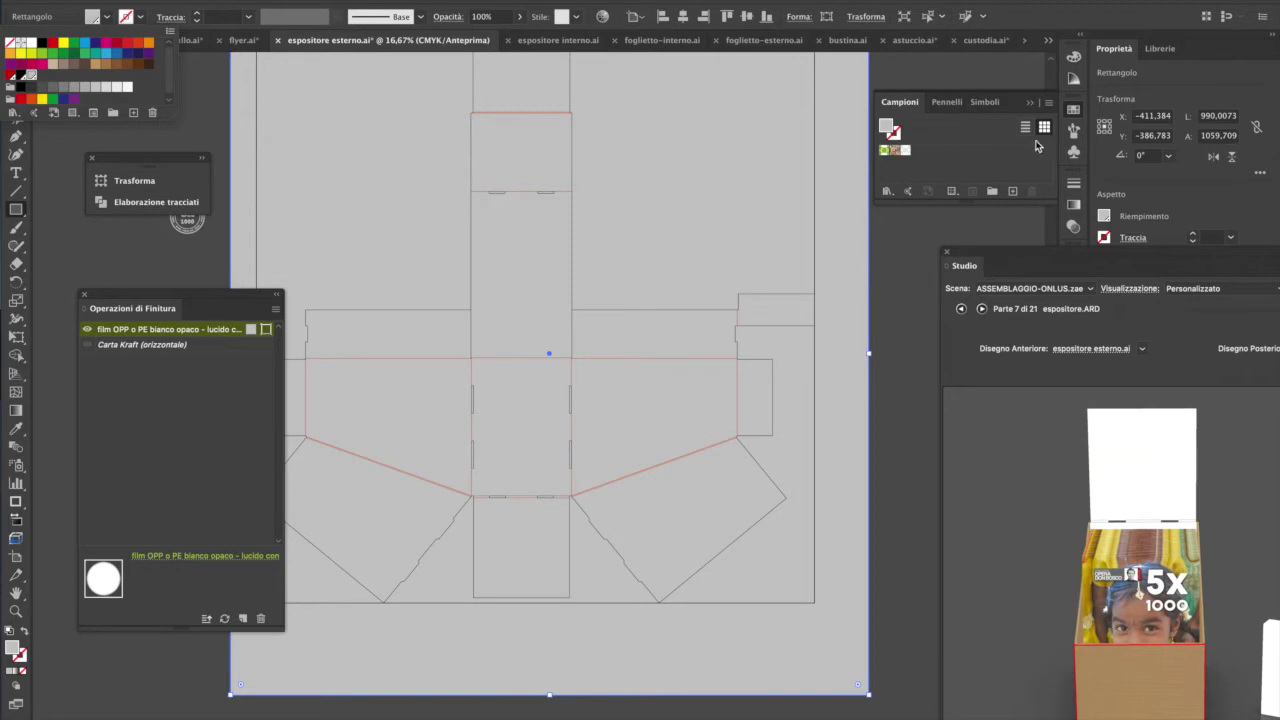
- Fill the rectangle with the 5x1000 pattern swatch and refresh the 3D box preview
click(905, 153)
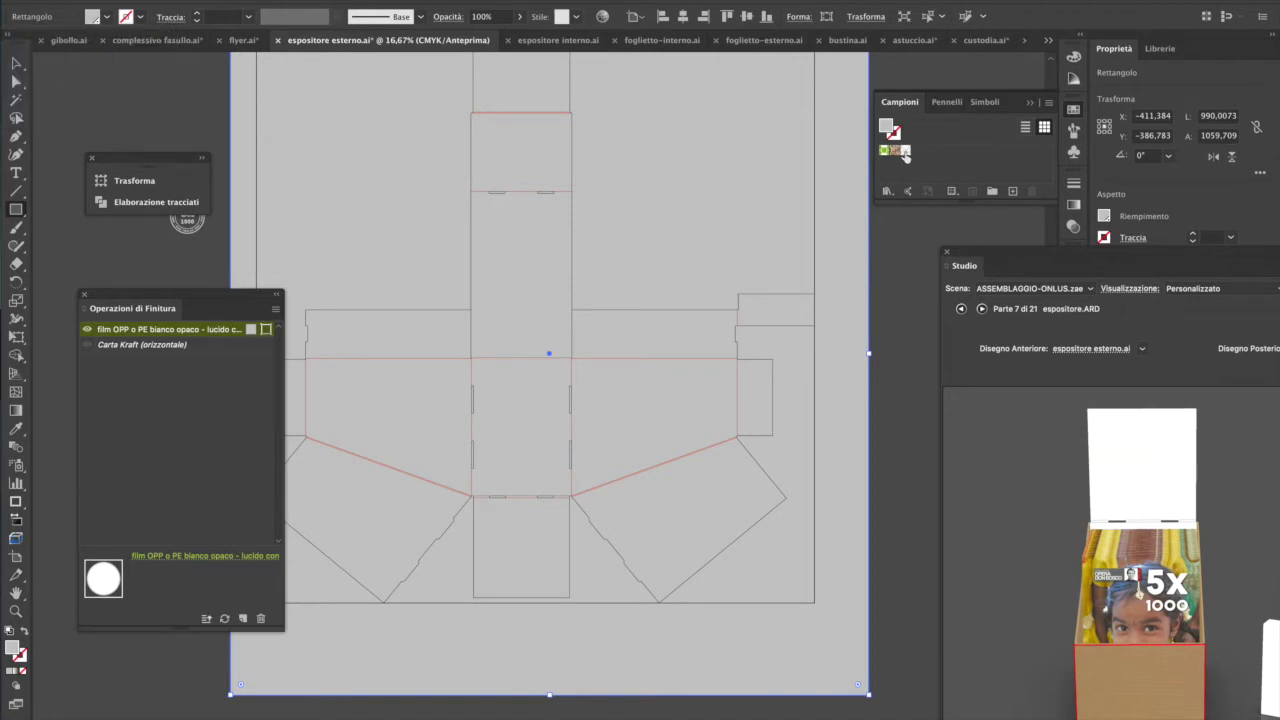
click(905, 153)
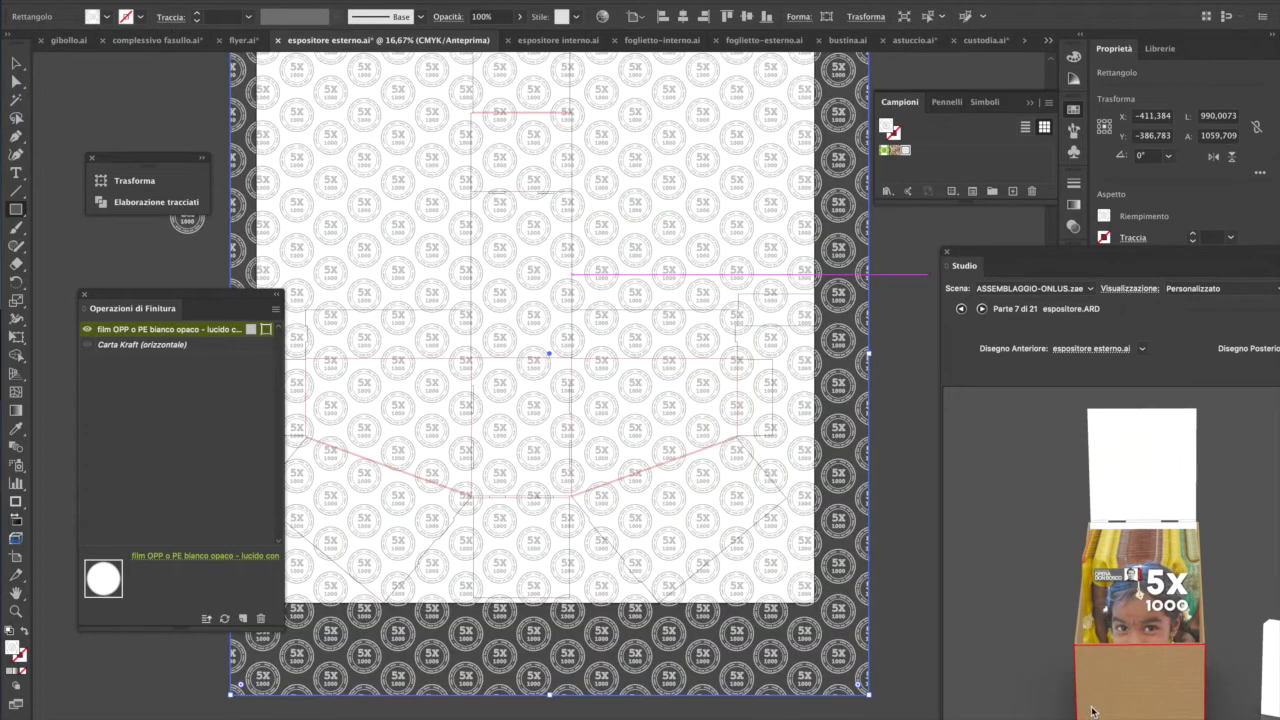
drag(1046, 258, 940, 70)
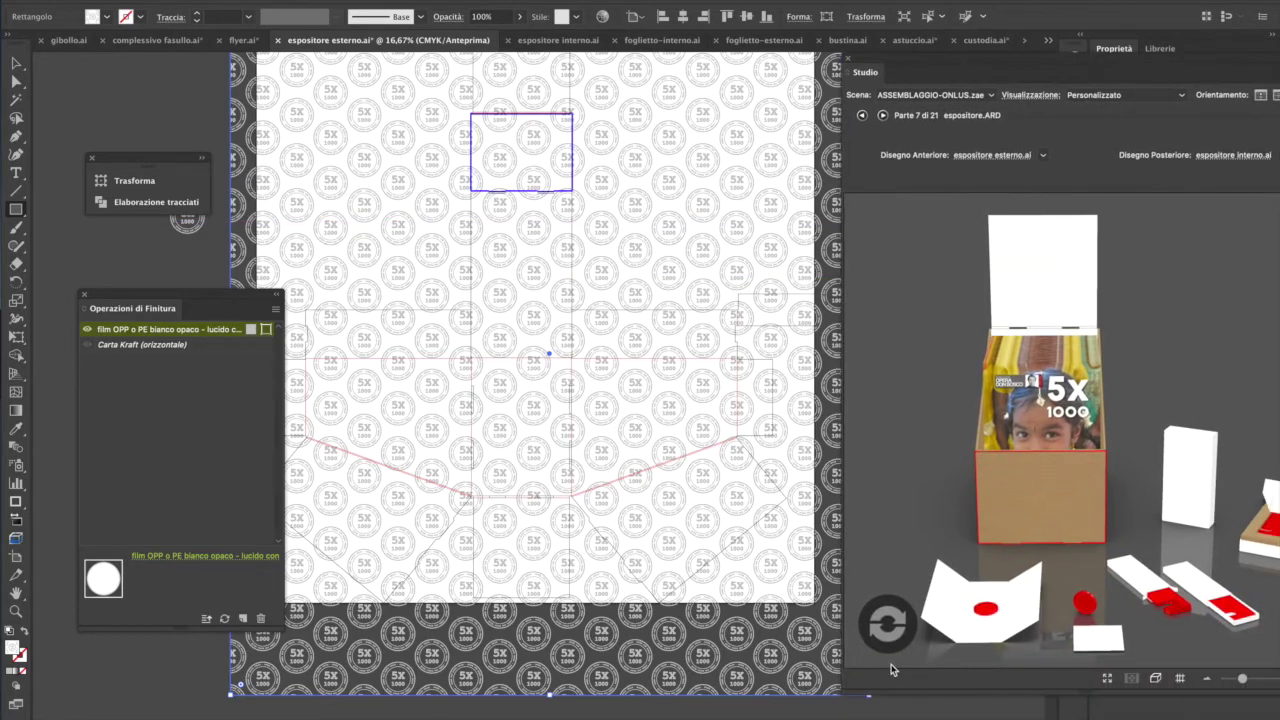
click(893, 632)
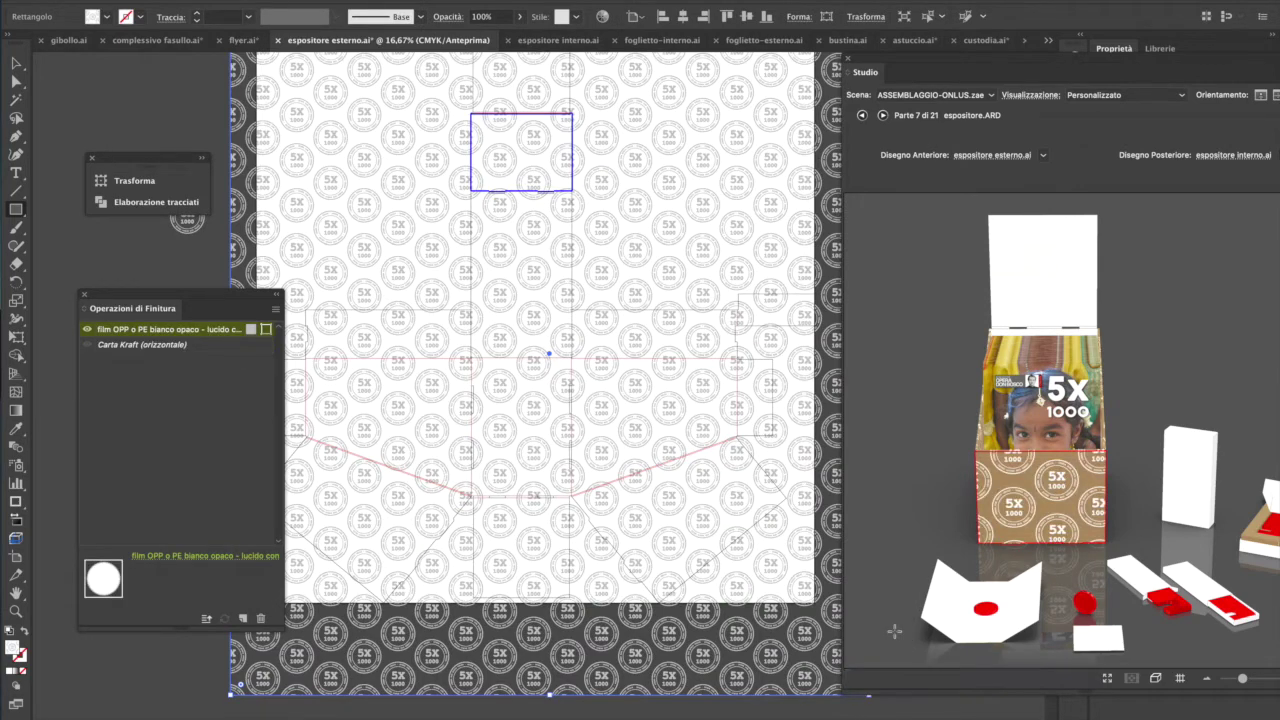
drag(998, 517, 1067, 508)
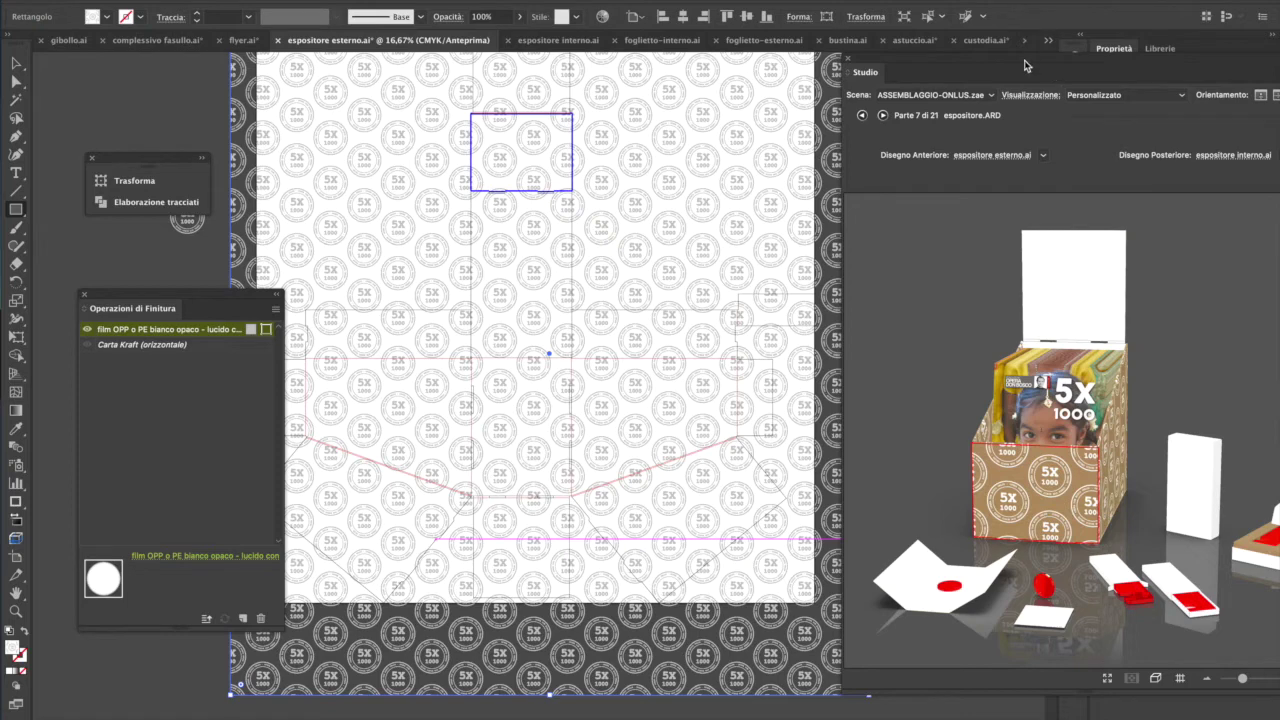
drag(1024, 59, 866, 60)
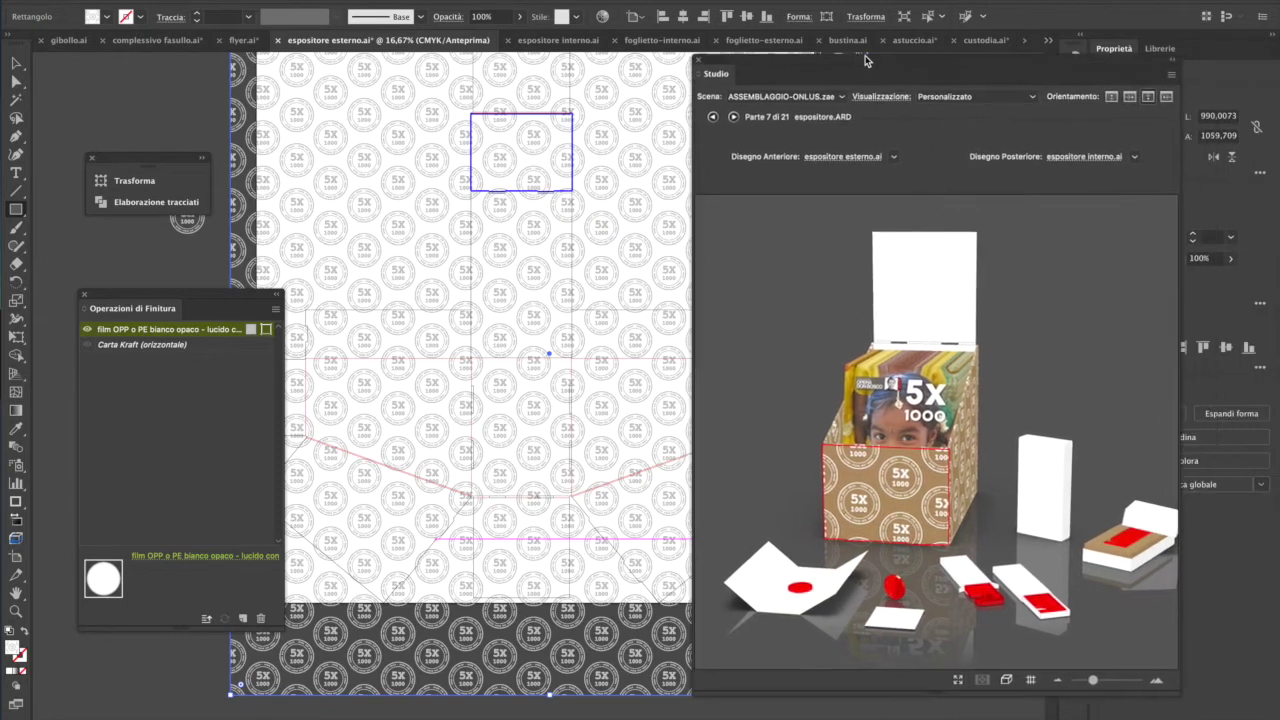
click(914, 308)
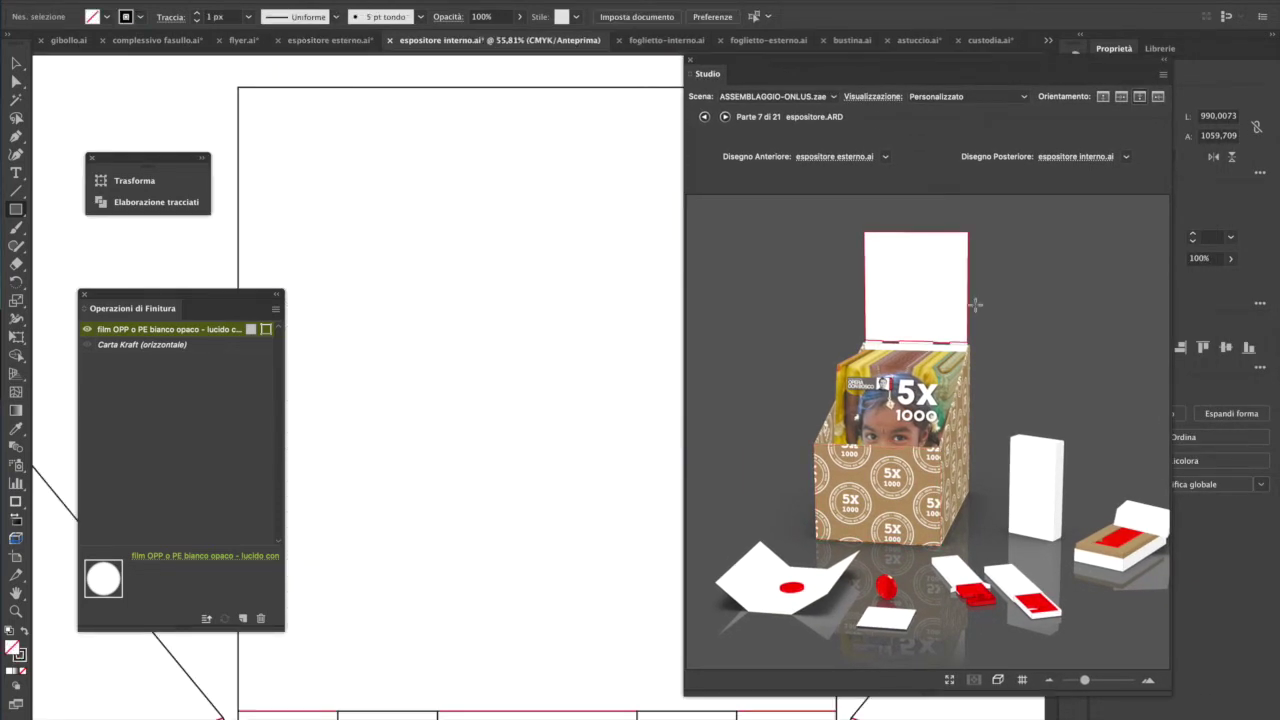
- Select all of the Opera Don Bosco logo in complessivo fasullo.ai to copy, then go back to espositore interno.ai
click(1048, 41)
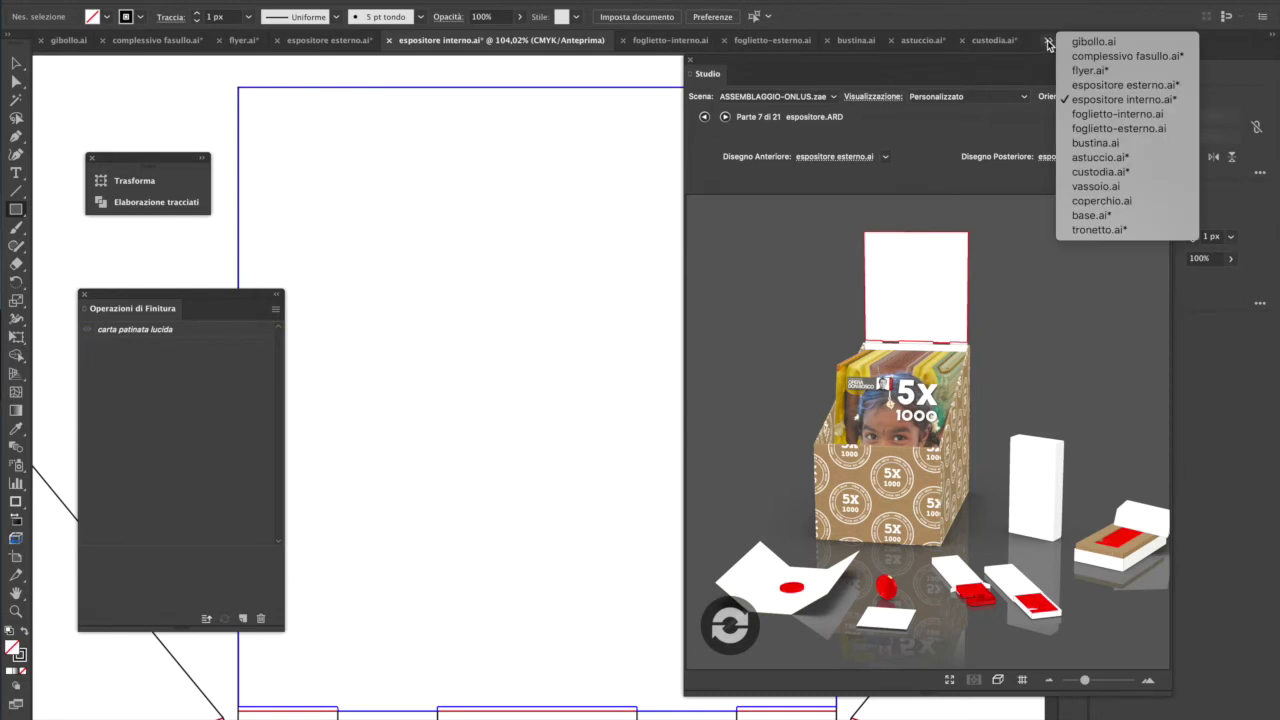
click(1078, 216)
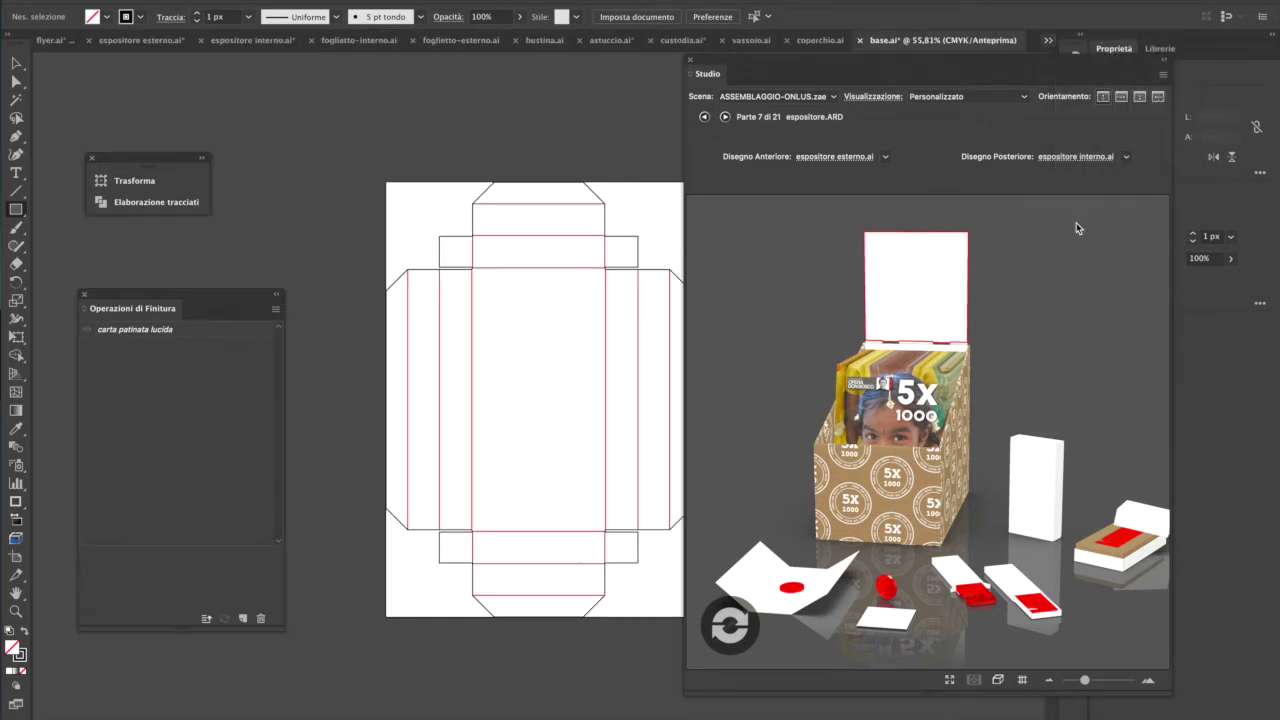
click(1049, 41)
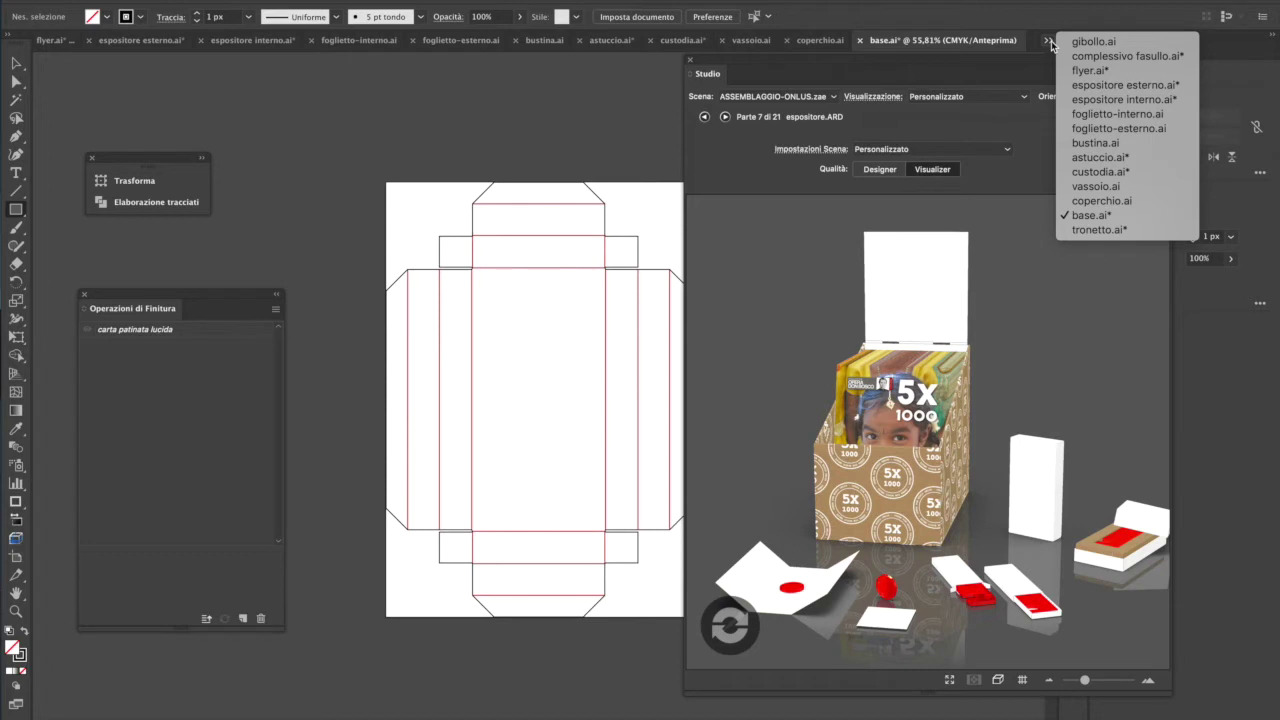
click(1098, 57)
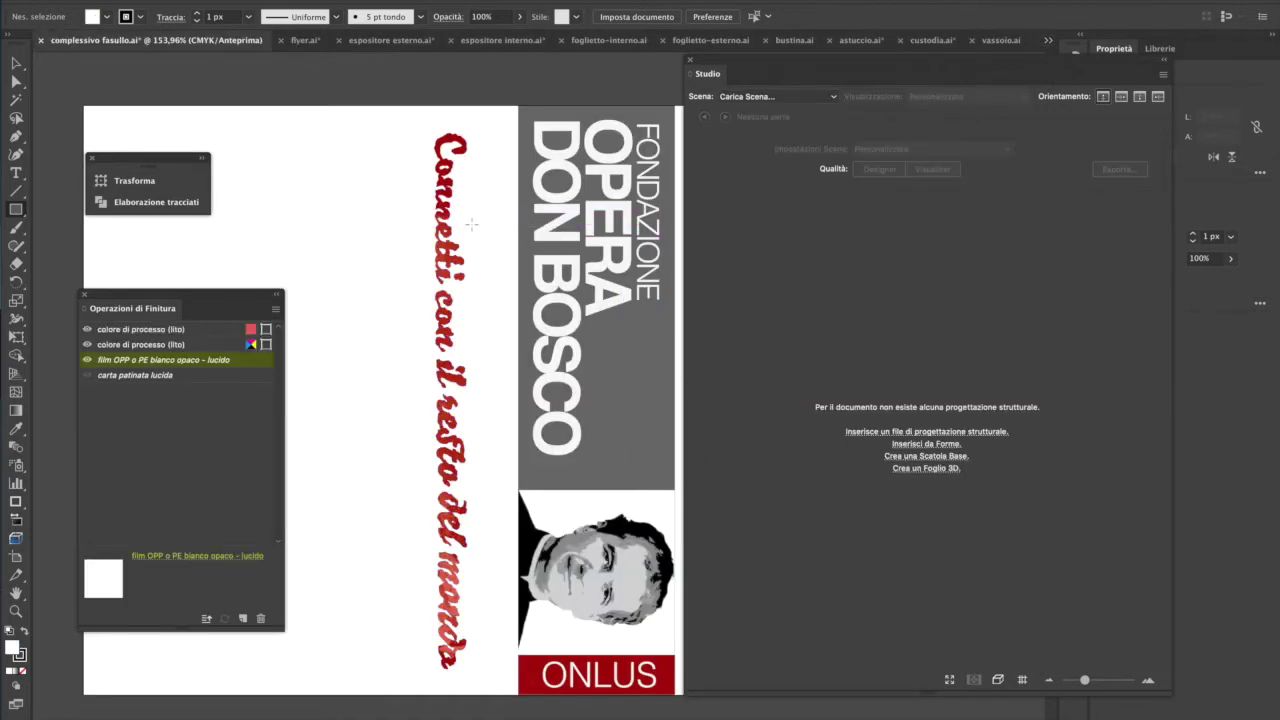
click(16, 63)
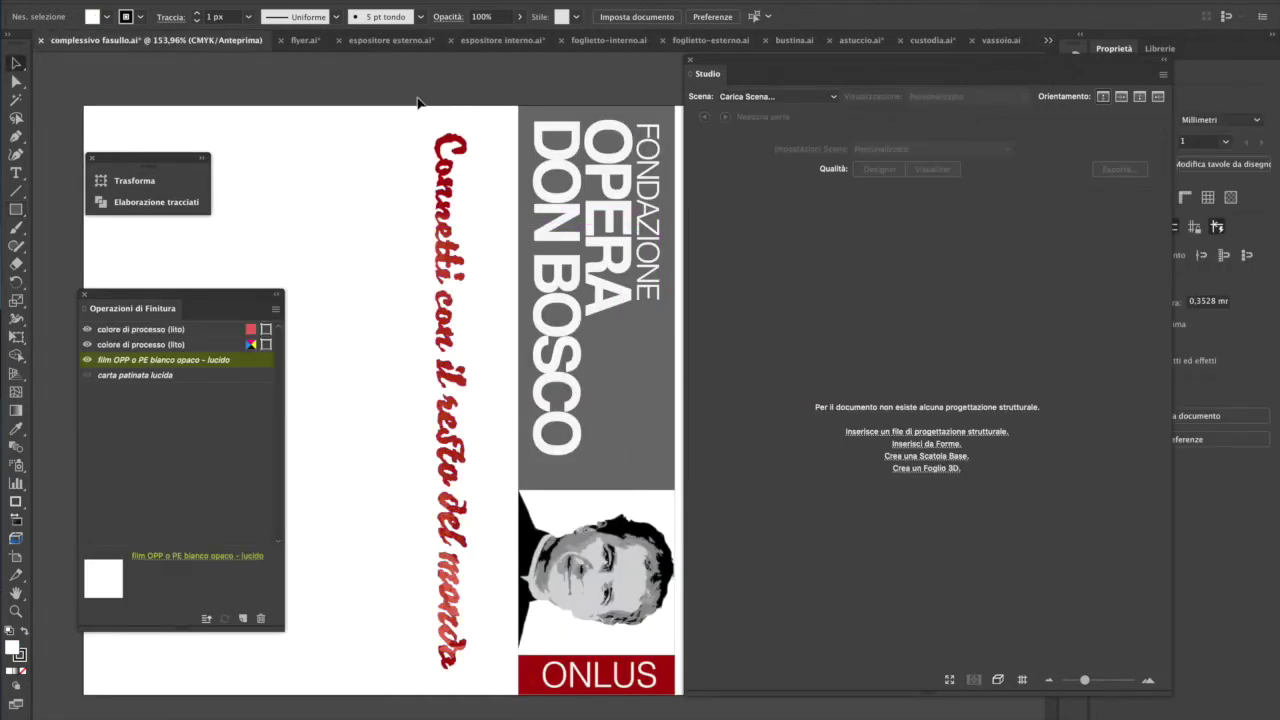
key(super+a)
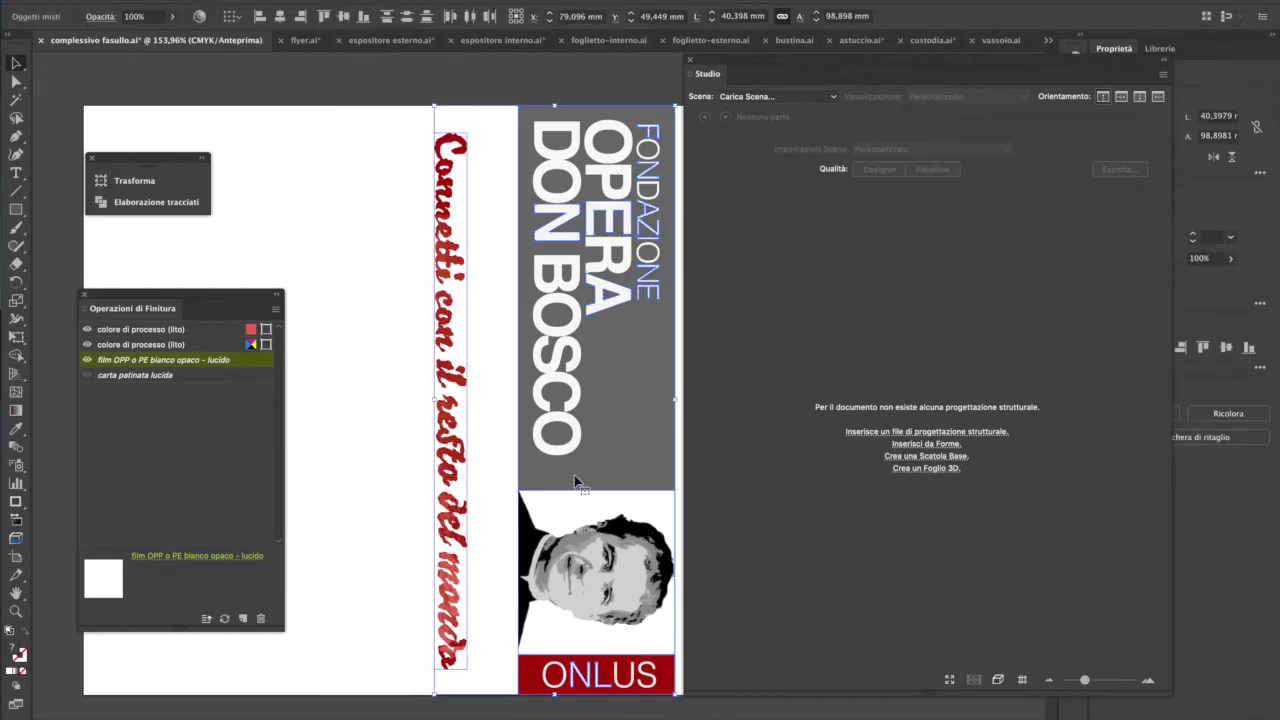
click(400, 42)
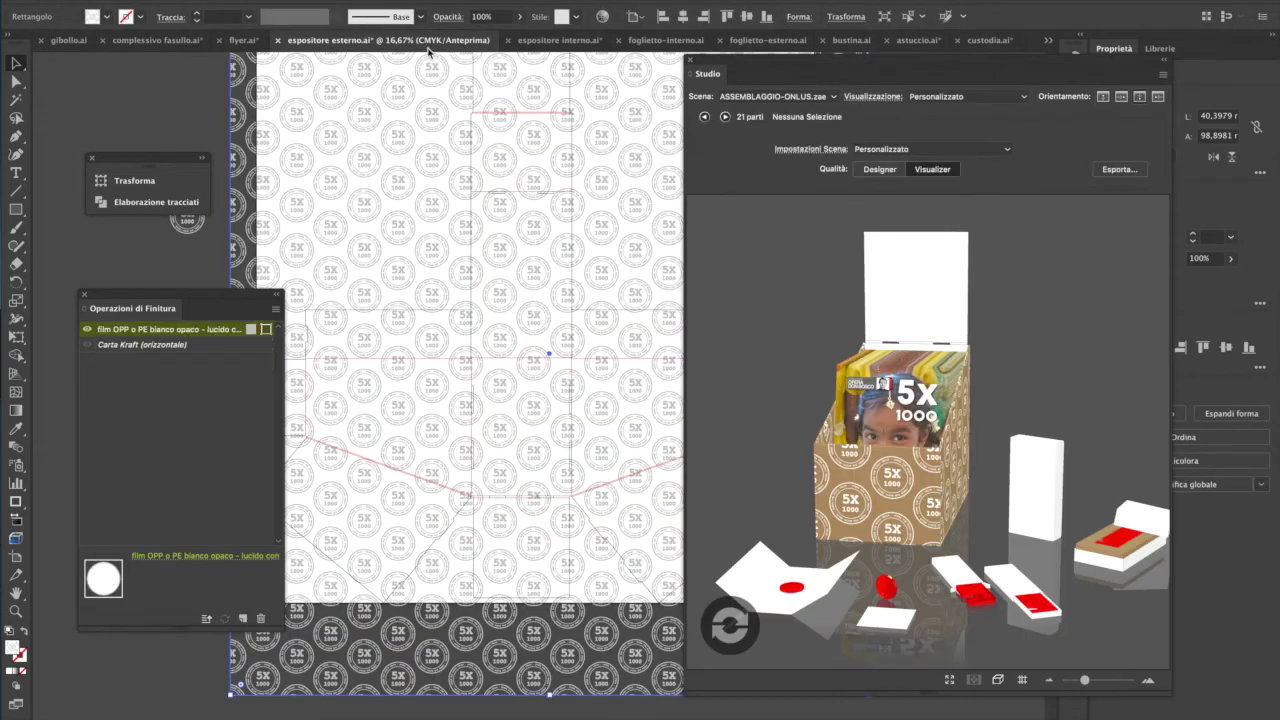
- Paste the Opera Don Bosco logo, rotate it 90° to lie horizontally on the lid, and refresh the 3D preview
click(548, 46)
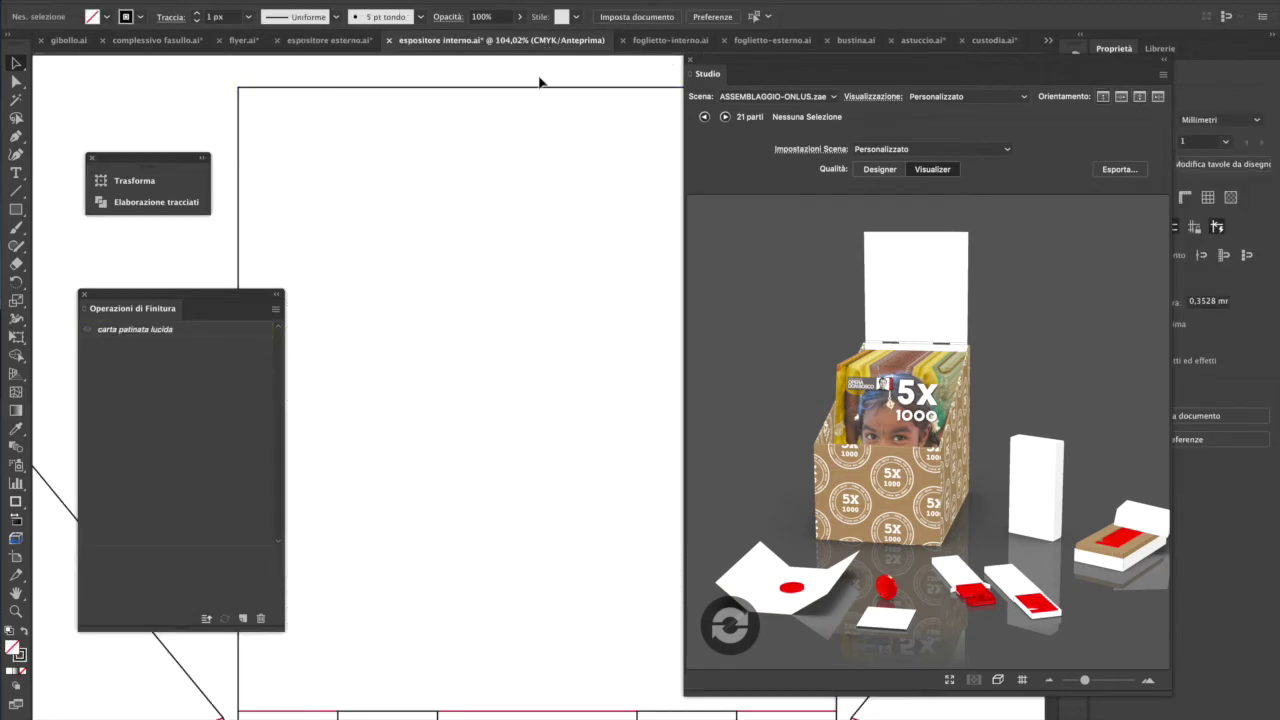
key(ctrl+v)
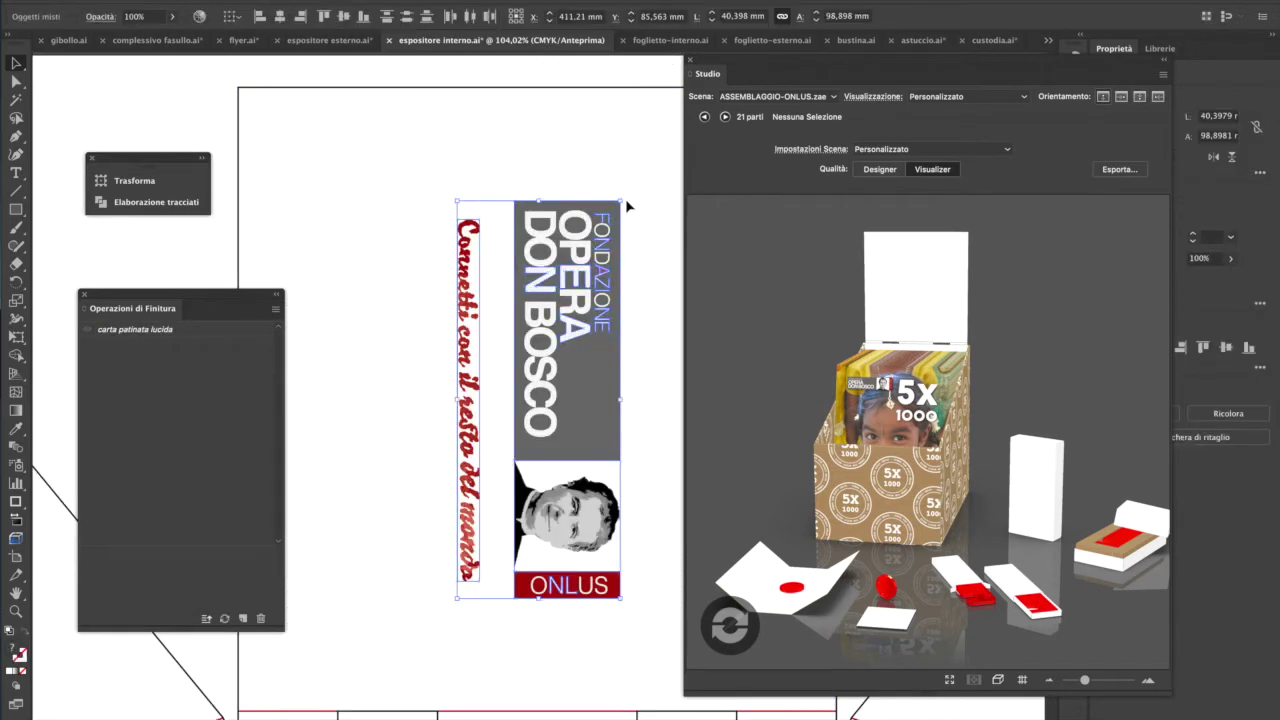
drag(624, 193, 331, 314)
key(ctrl+minus)
key(ctrl+minus)
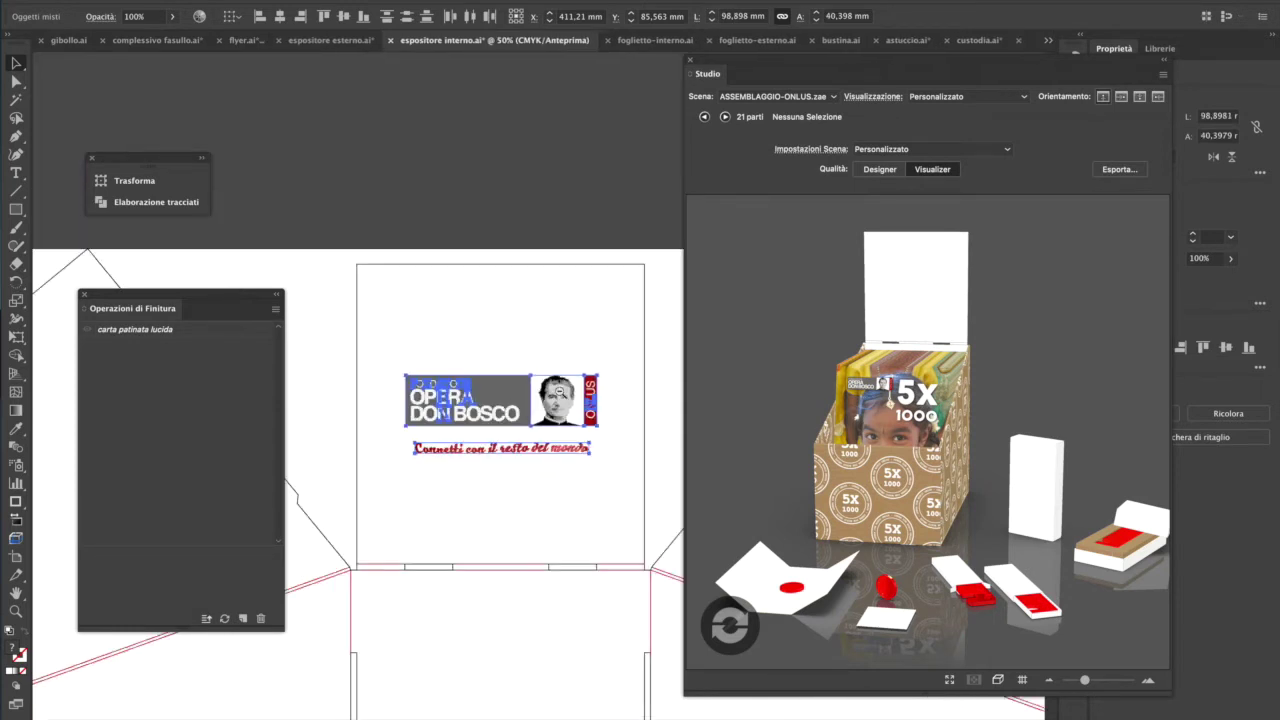
click(730, 627)
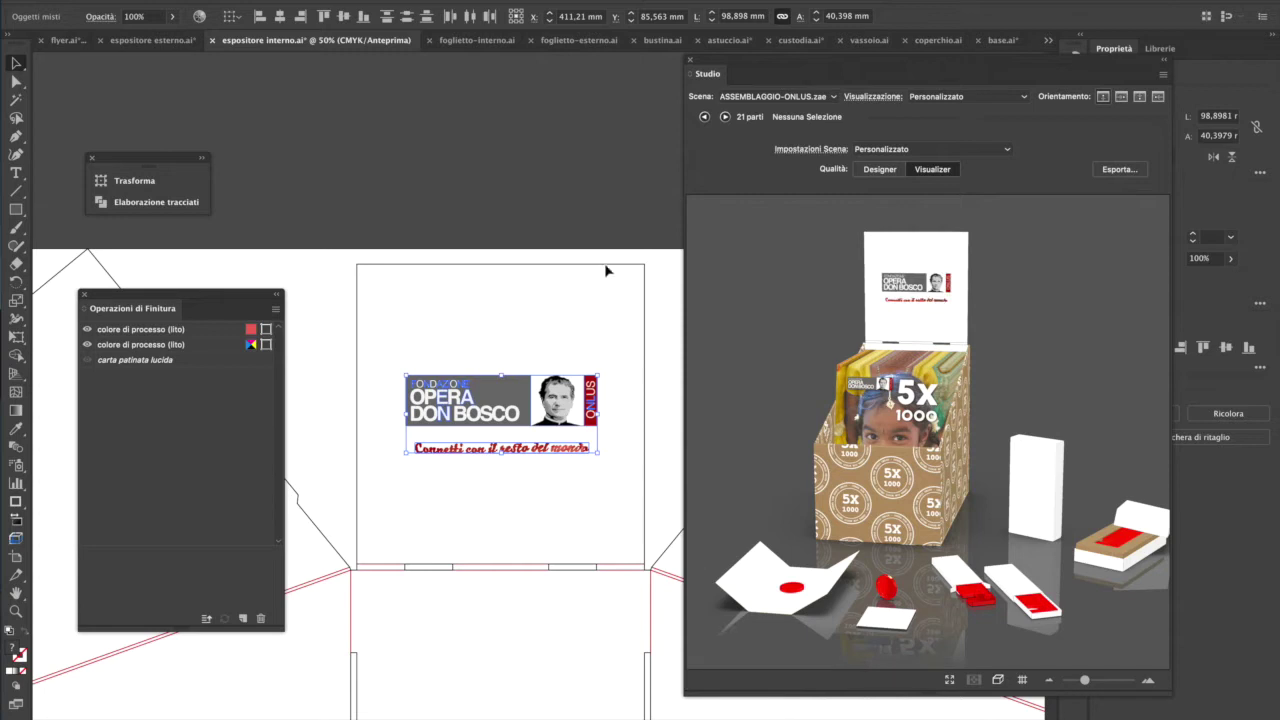
click(935, 255)
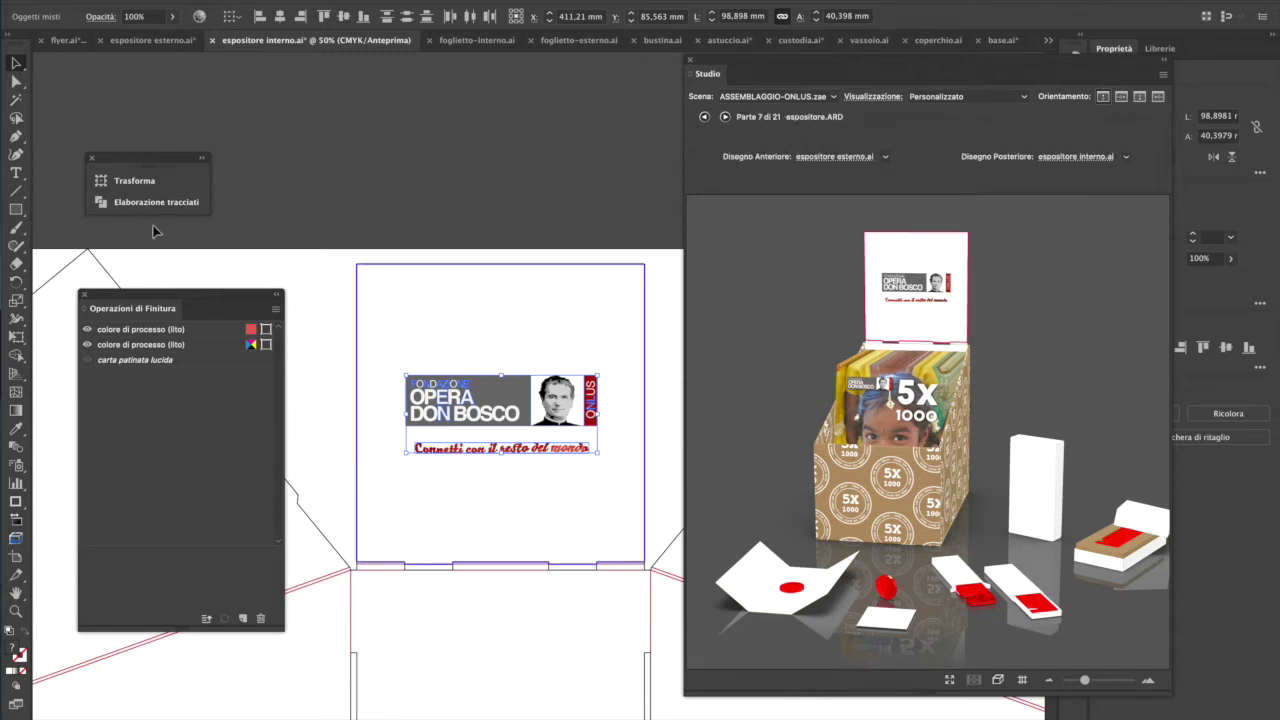
- Change the lid's glossy coated paper substrate to Carta Kraft (orizzontale)
click(160, 364)
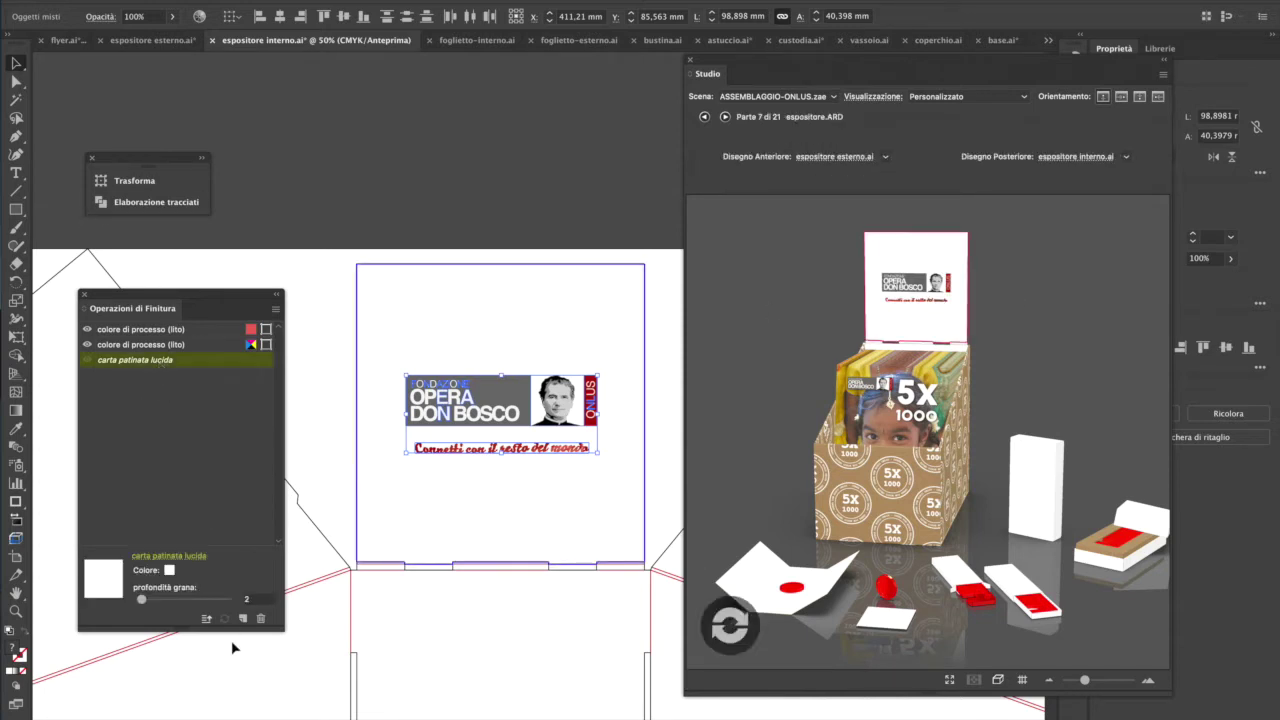
click(178, 556)
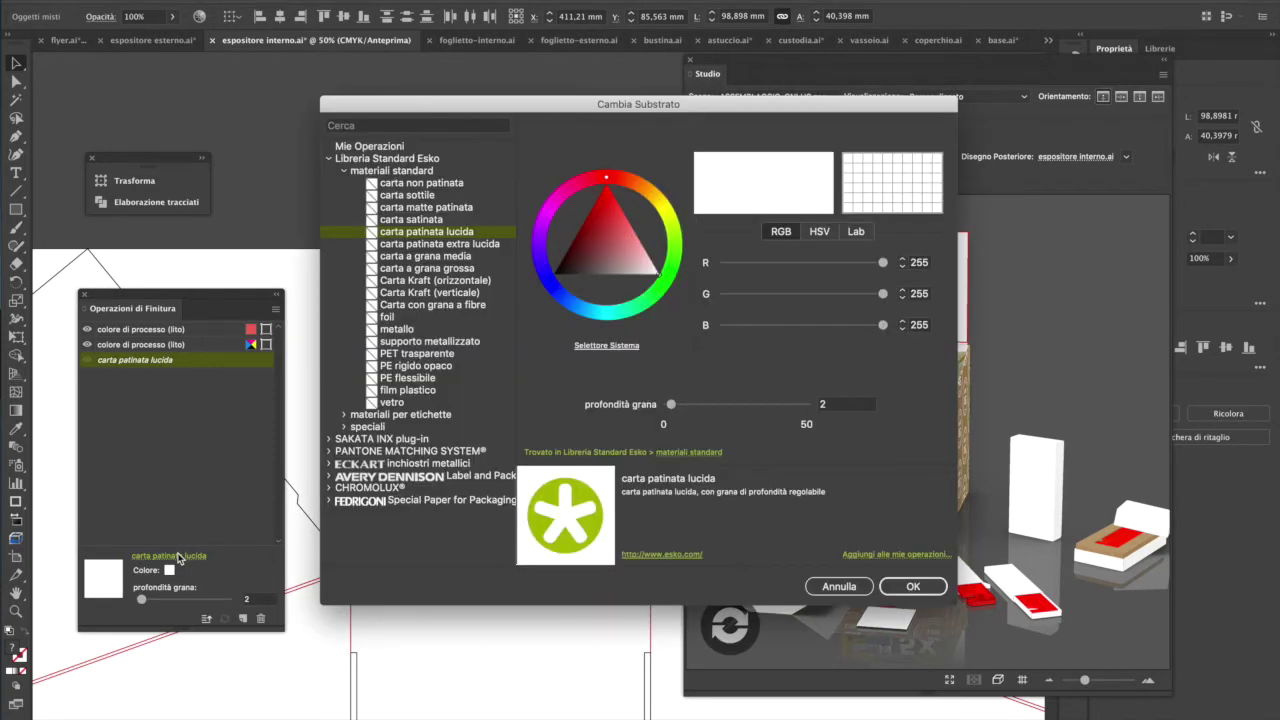
click(410, 282)
click(911, 587)
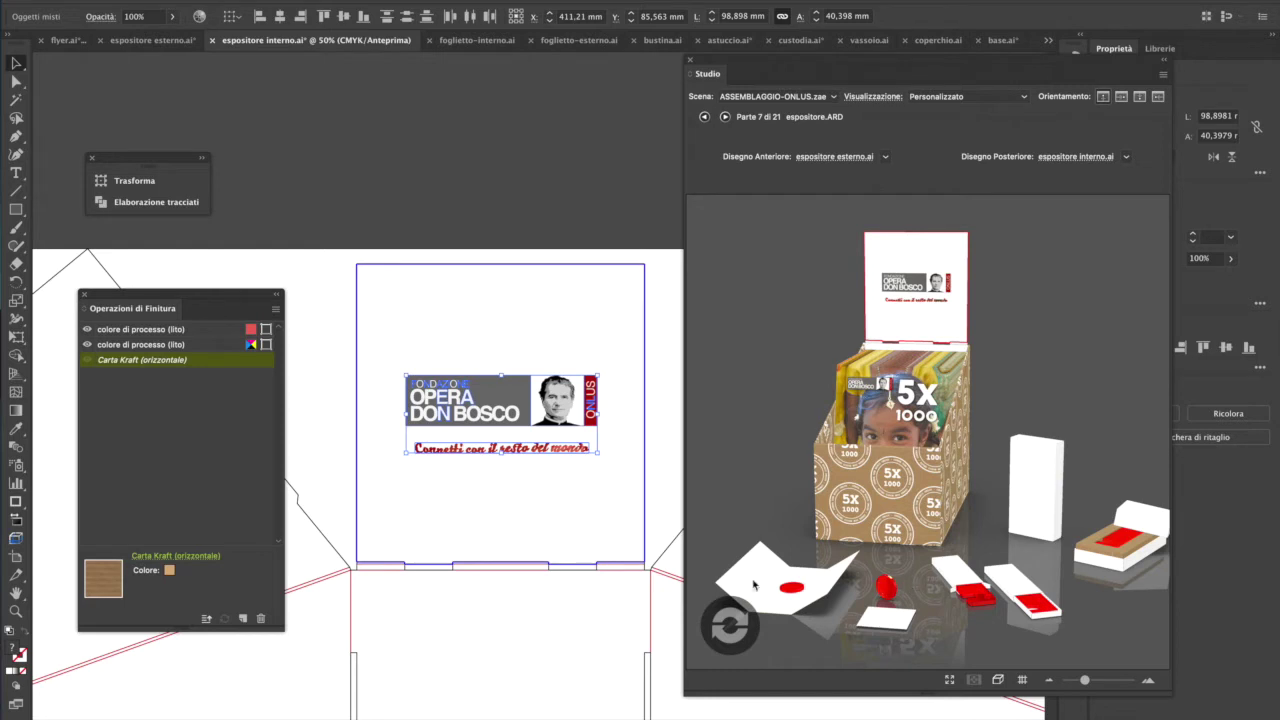
- Add a full-coverage film OPP o PE bianco opaco - lucido finishing, found by searching 'bianco', and refresh the preview
click(242, 620)
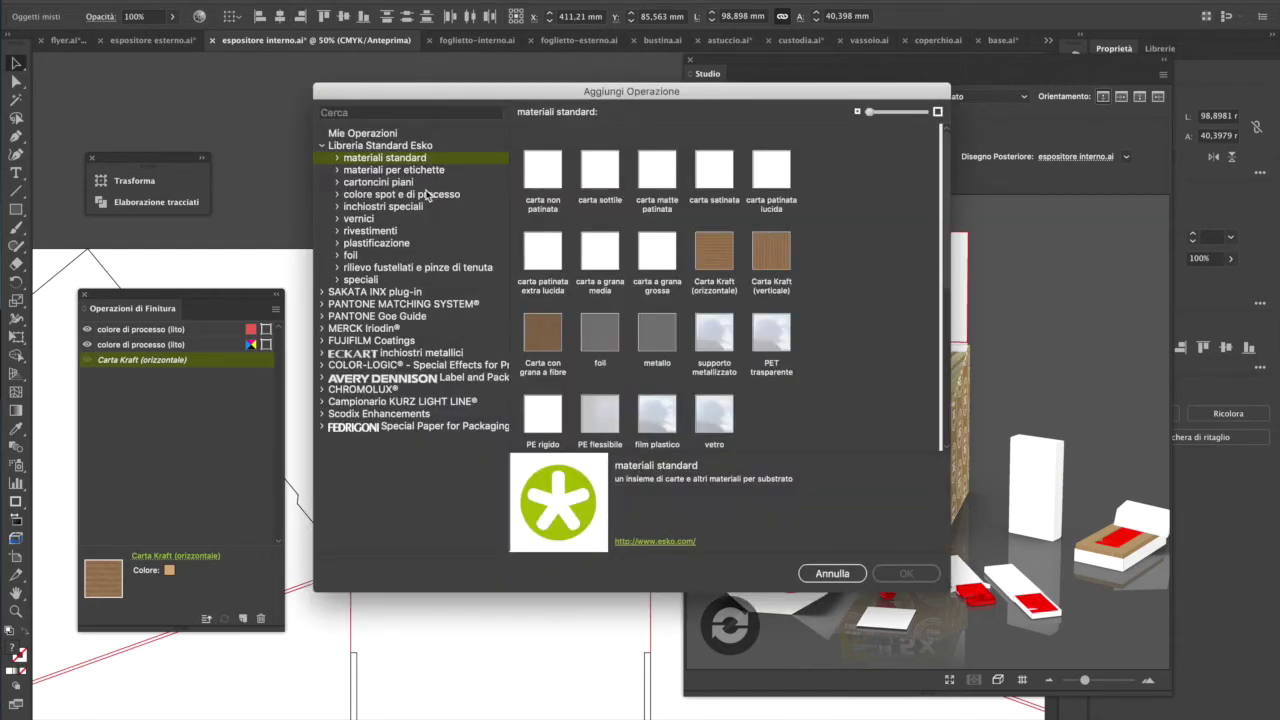
click(387, 111)
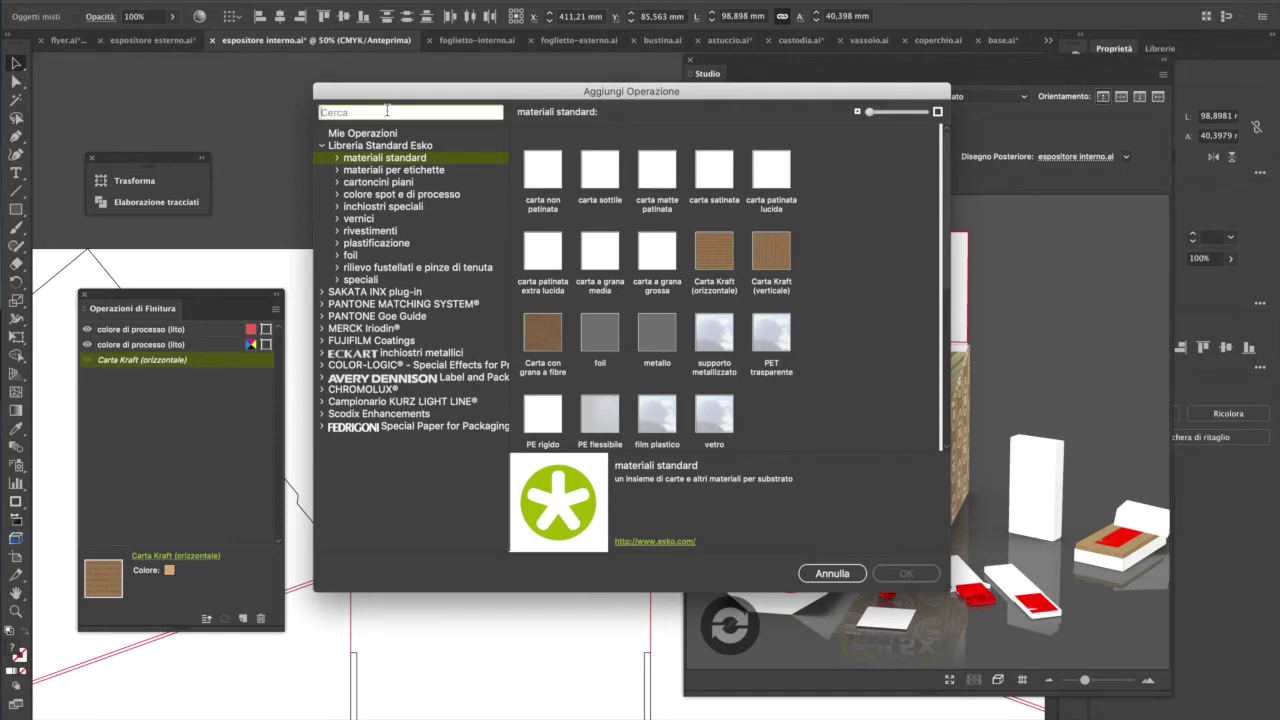
text(bianco)
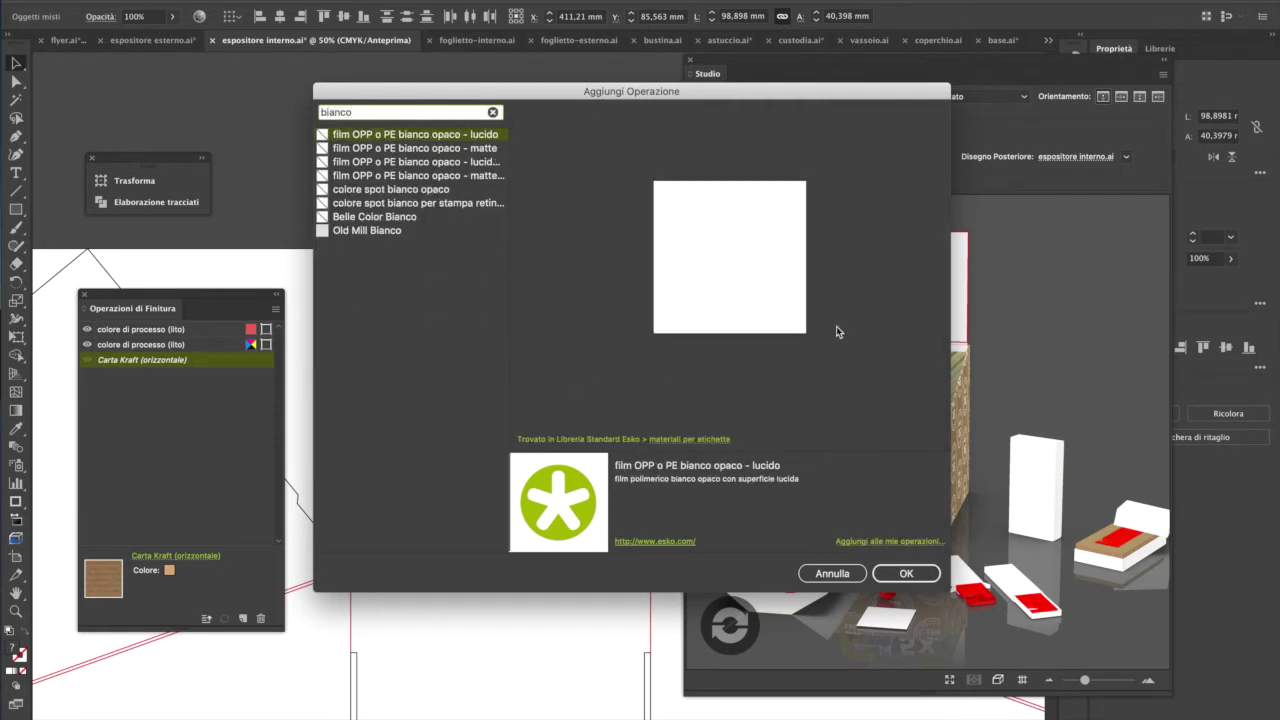
click(906, 573)
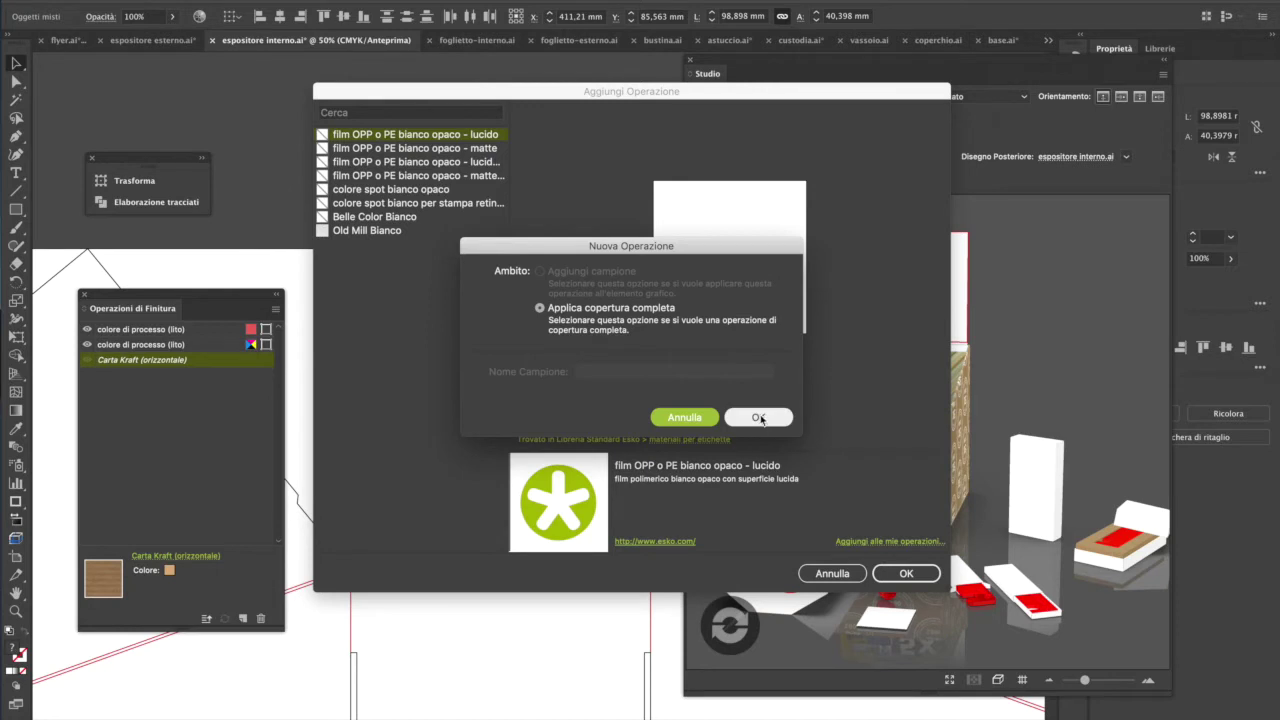
click(758, 418)
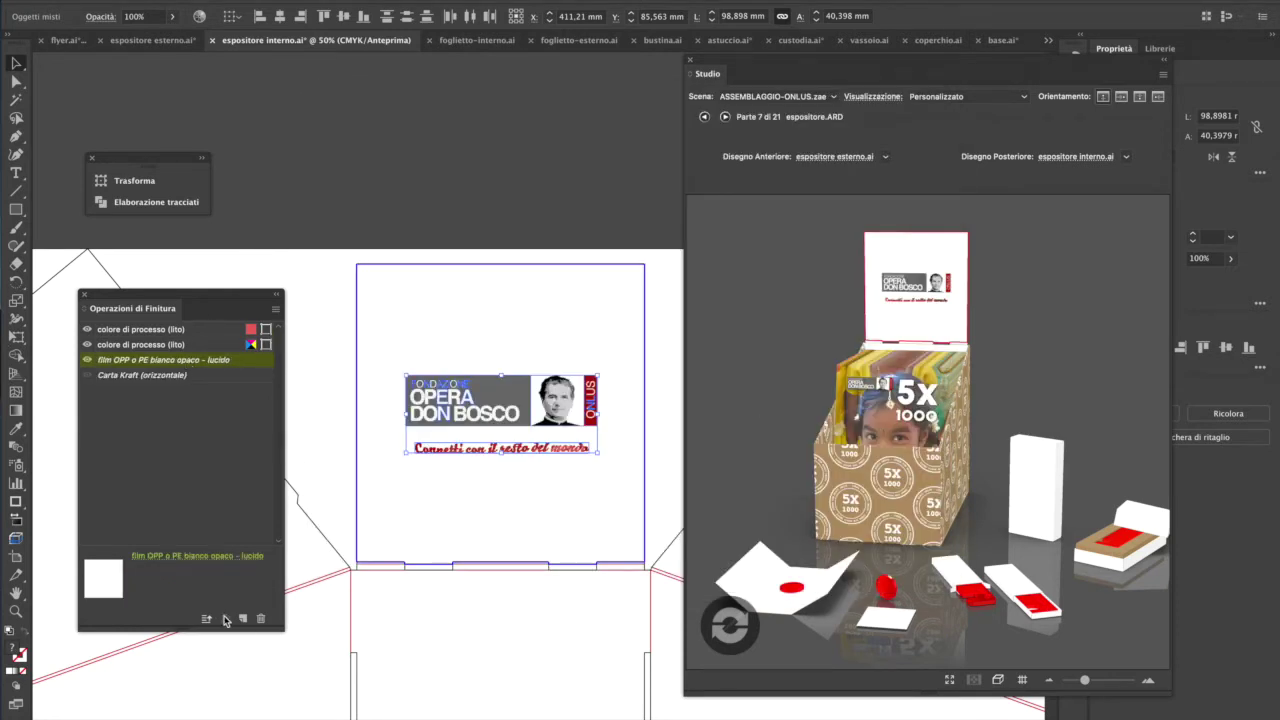
click(730, 625)
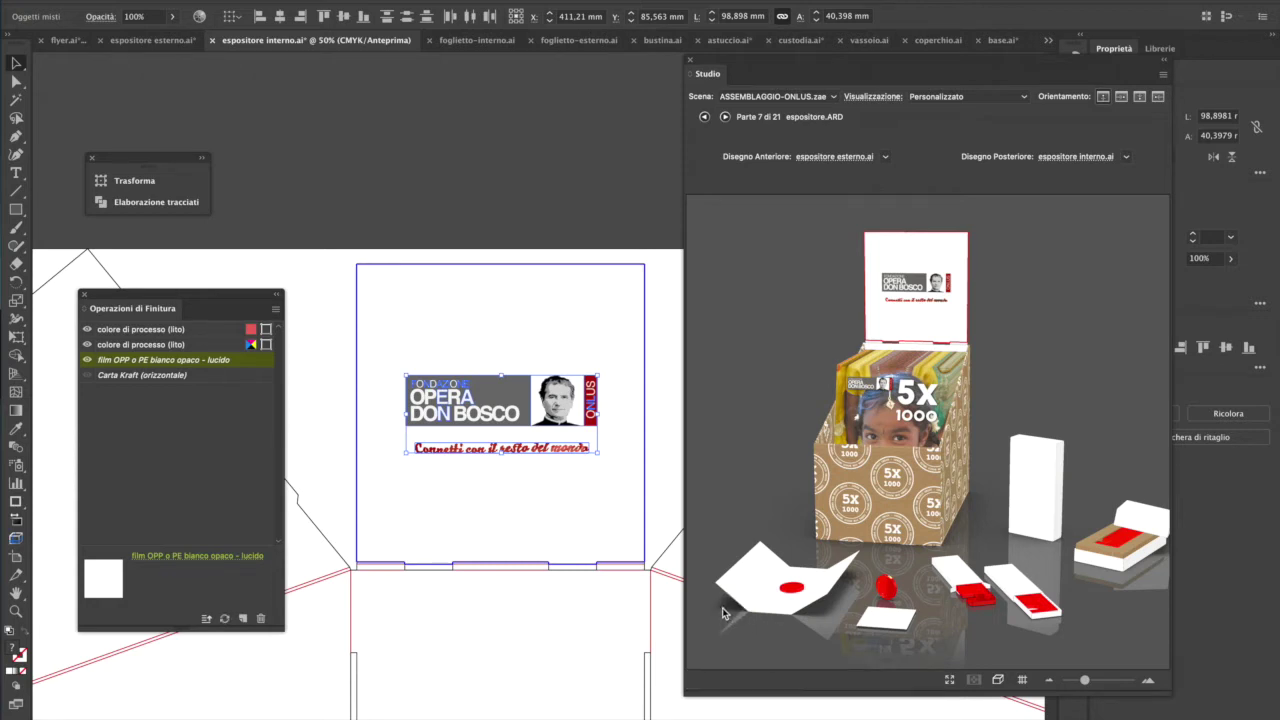
- Orbit the 3D display box to view the white lid with the logo from another angle
drag(979, 367, 945, 443)
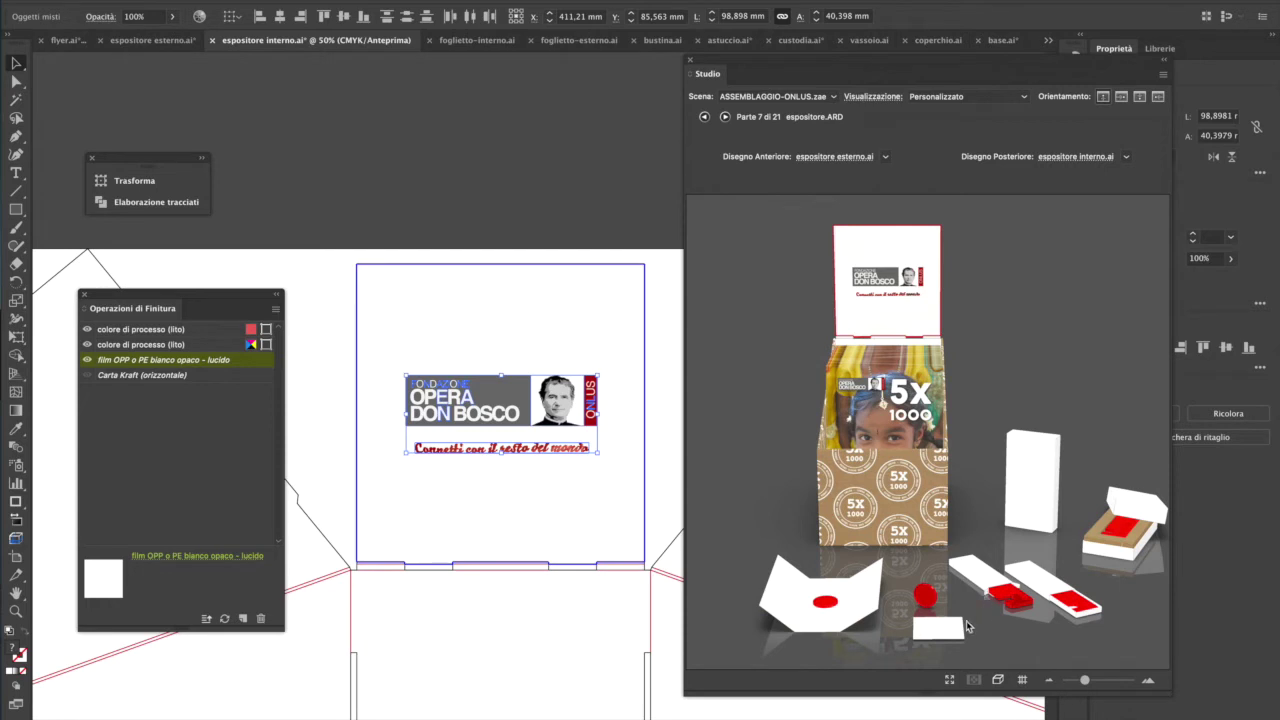
- Switch the sachet to Carta con grana a fibre in a lighter tan, grain depth 30, and refresh
click(952, 627)
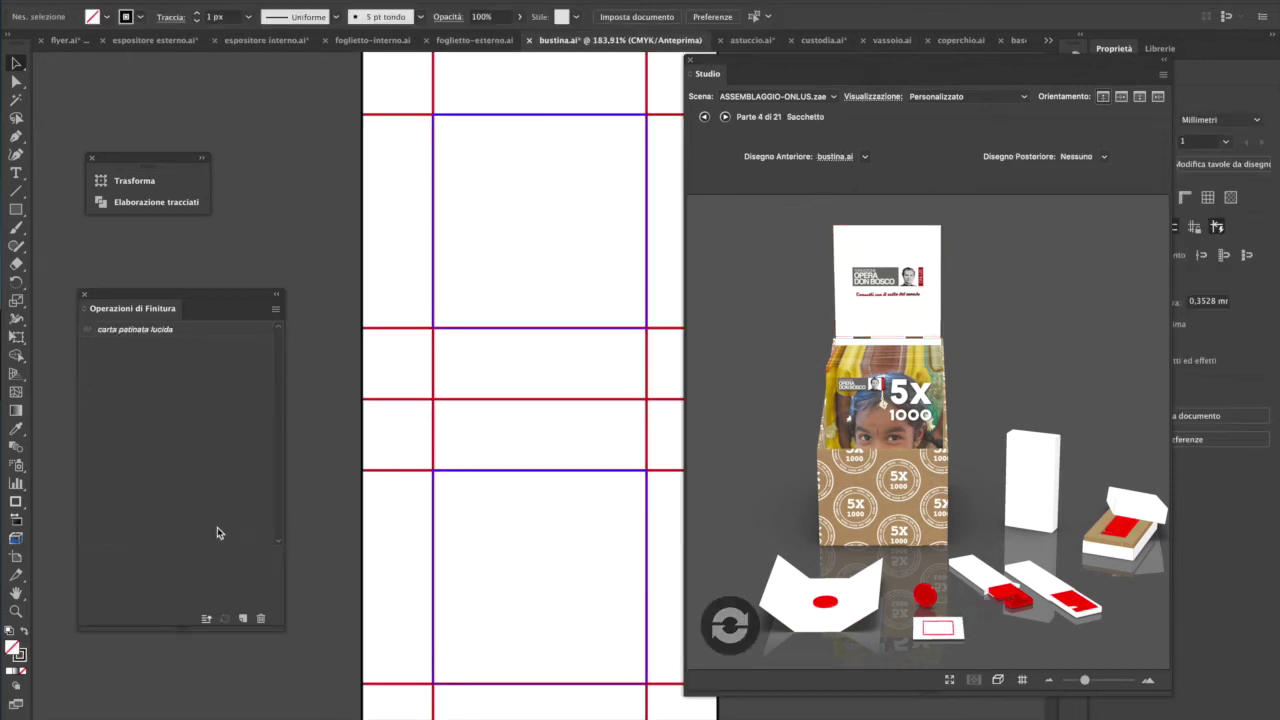
click(146, 330)
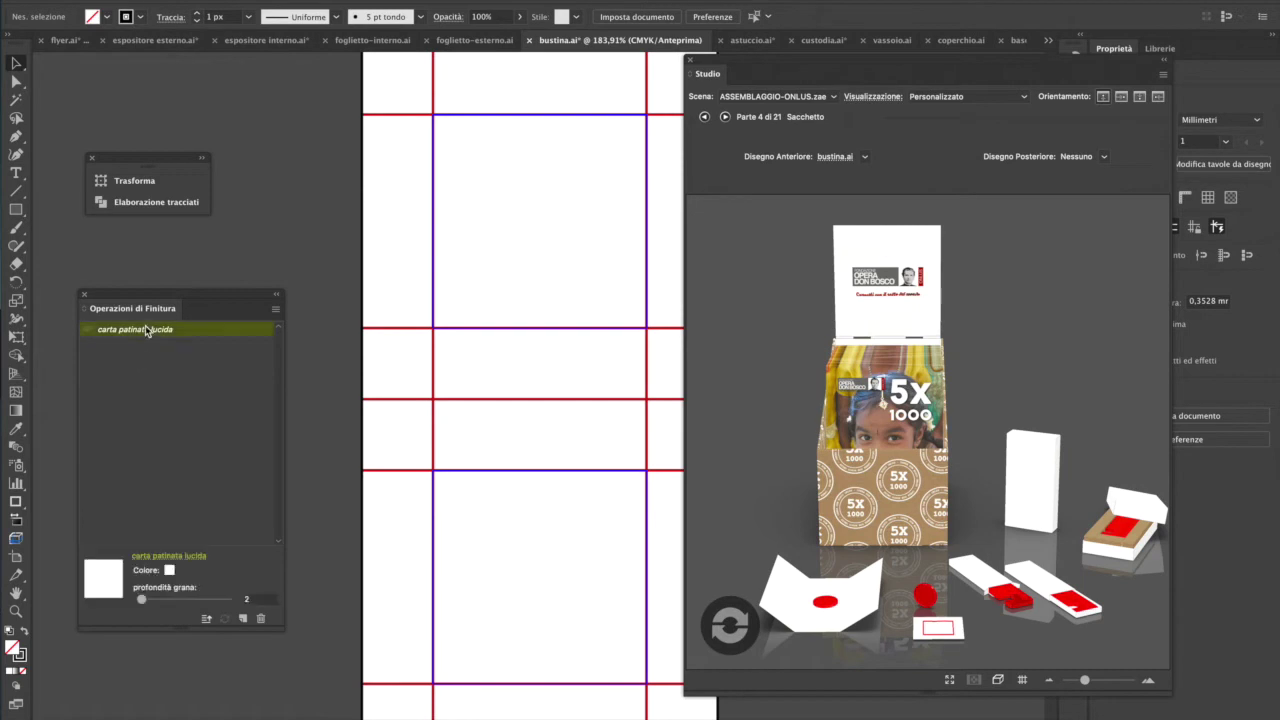
click(170, 555)
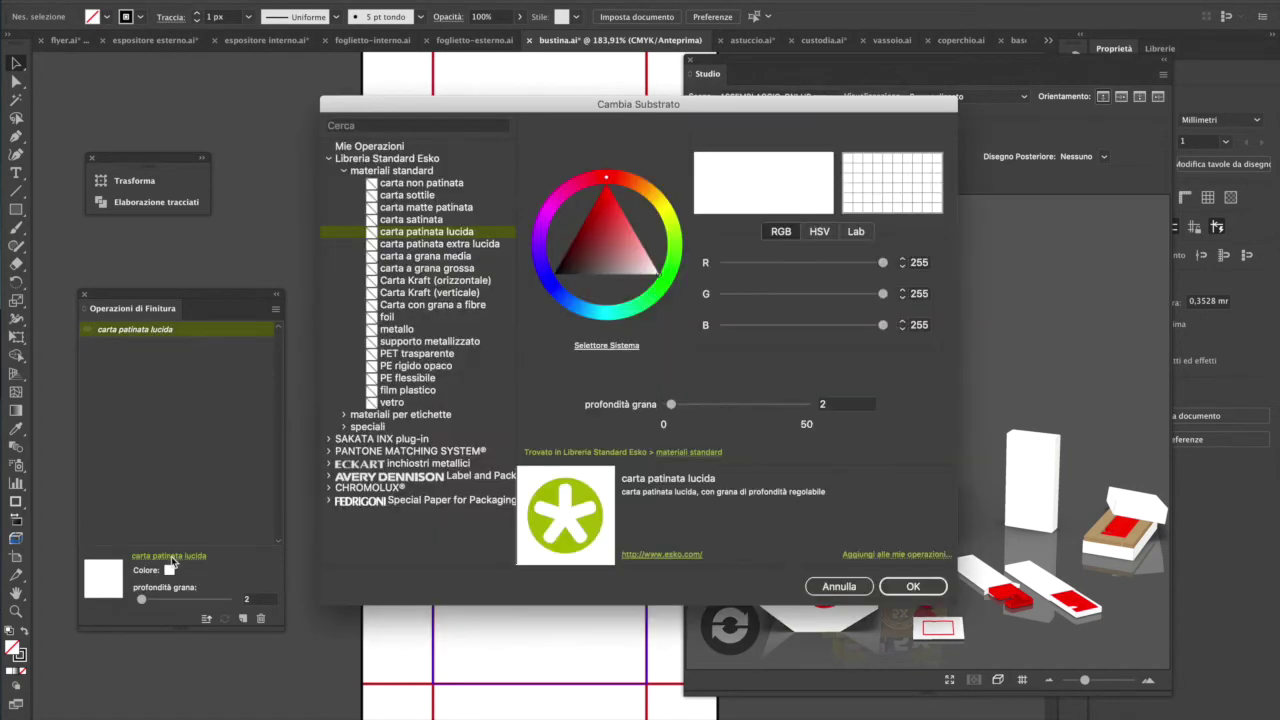
click(469, 270)
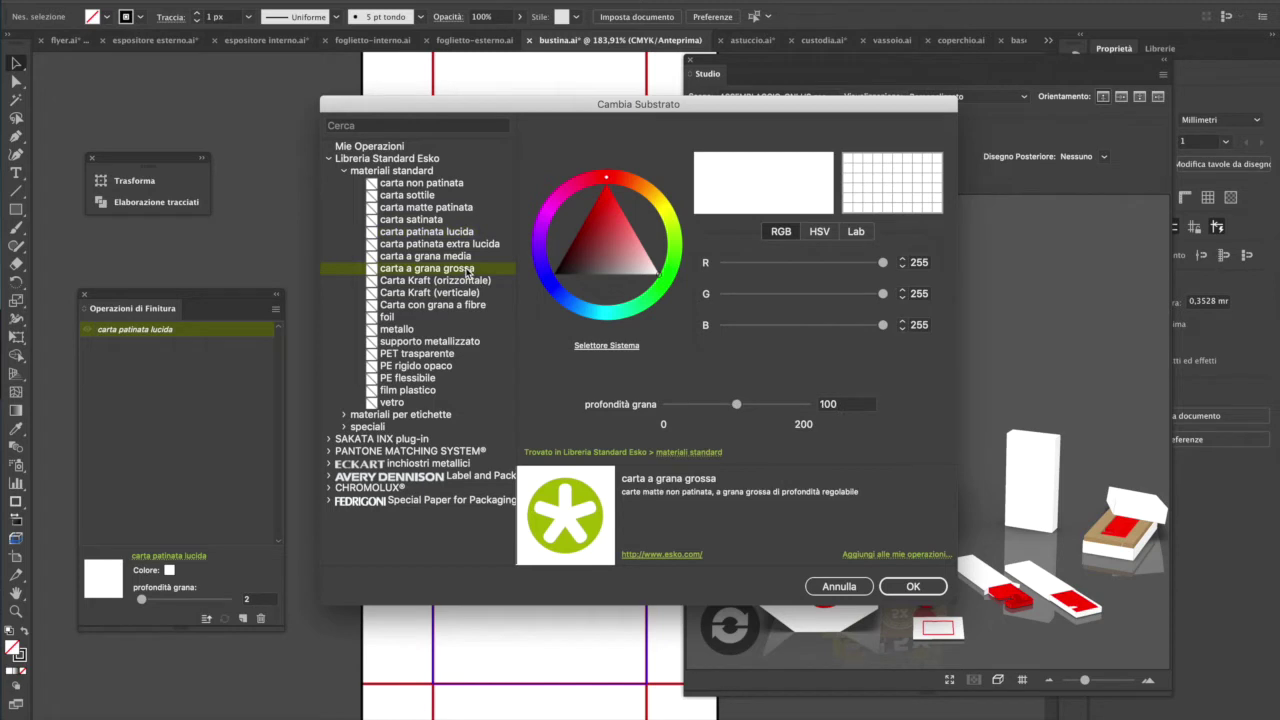
click(468, 305)
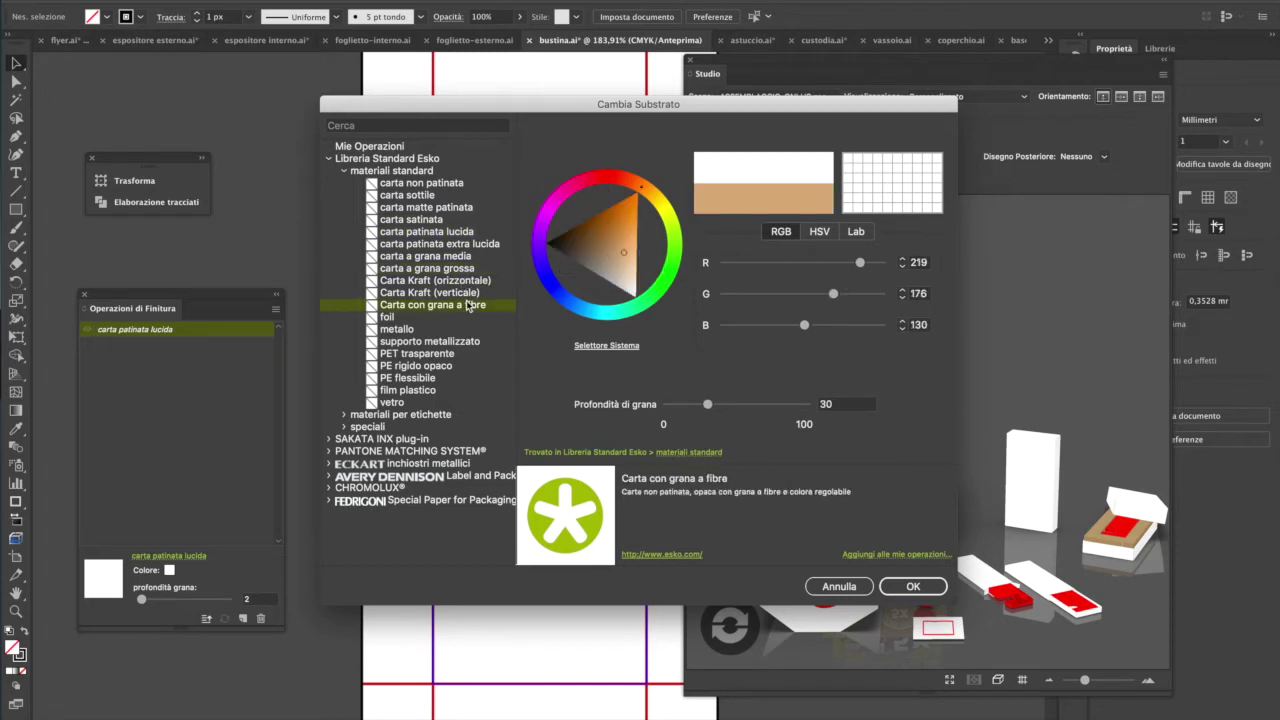
drag(624, 256, 630, 274)
click(925, 594)
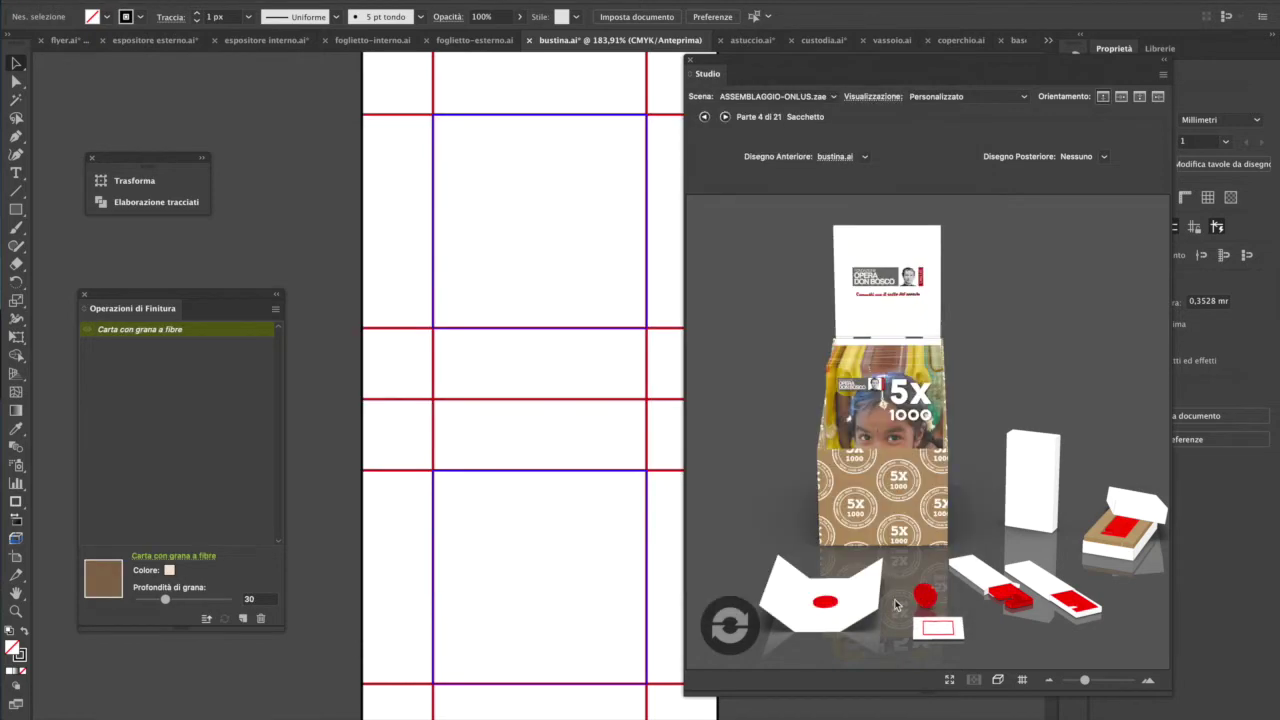
click(745, 620)
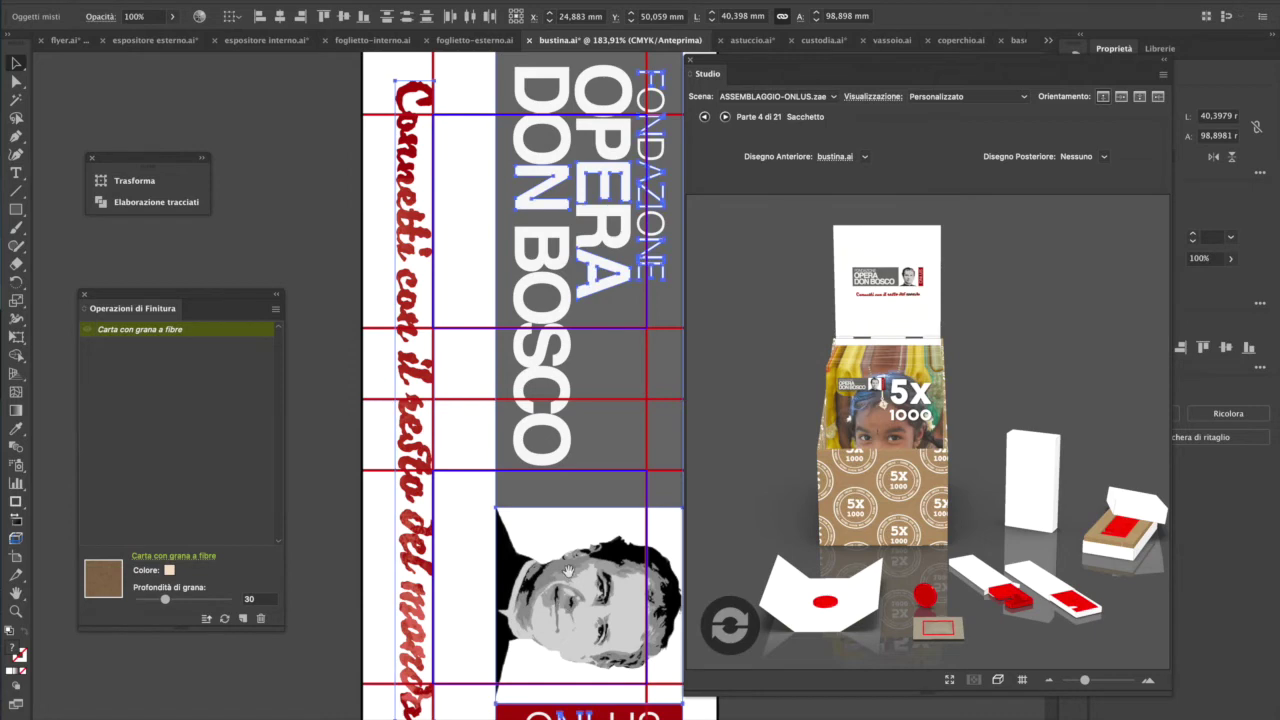
- At 100% zoom, rotate the Opera Don Bosco logo 90° and move it into the sachet's top panel
ctrl+alt+click(567, 560)
ctrl+alt+click(567, 556)
scroll(520, 491, up, 3)
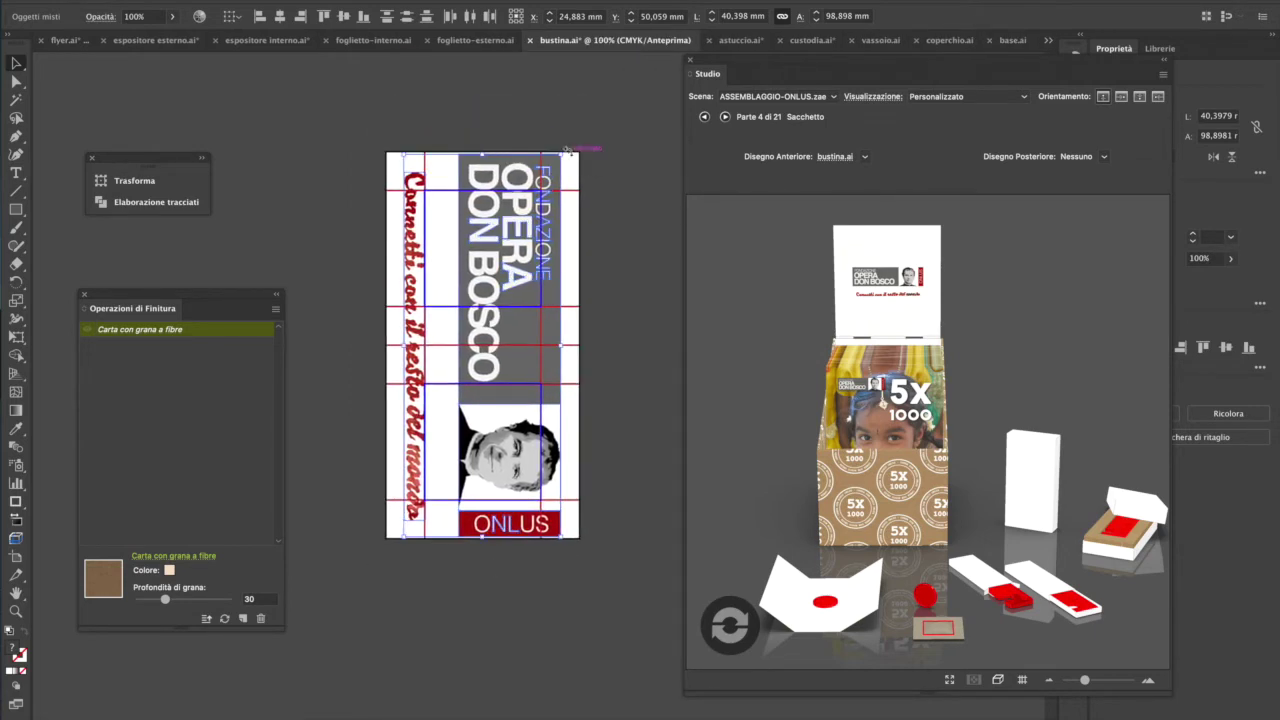
drag(565, 148, 521, 443)
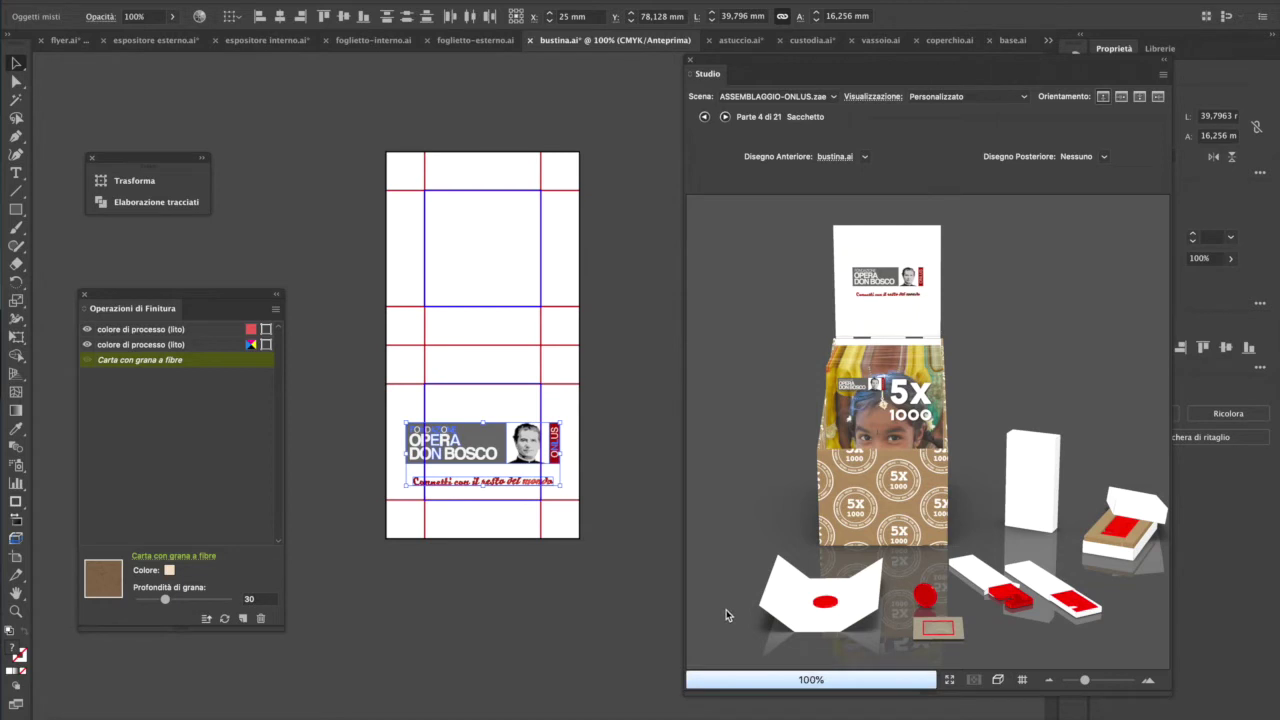
drag(493, 447, 487, 240)
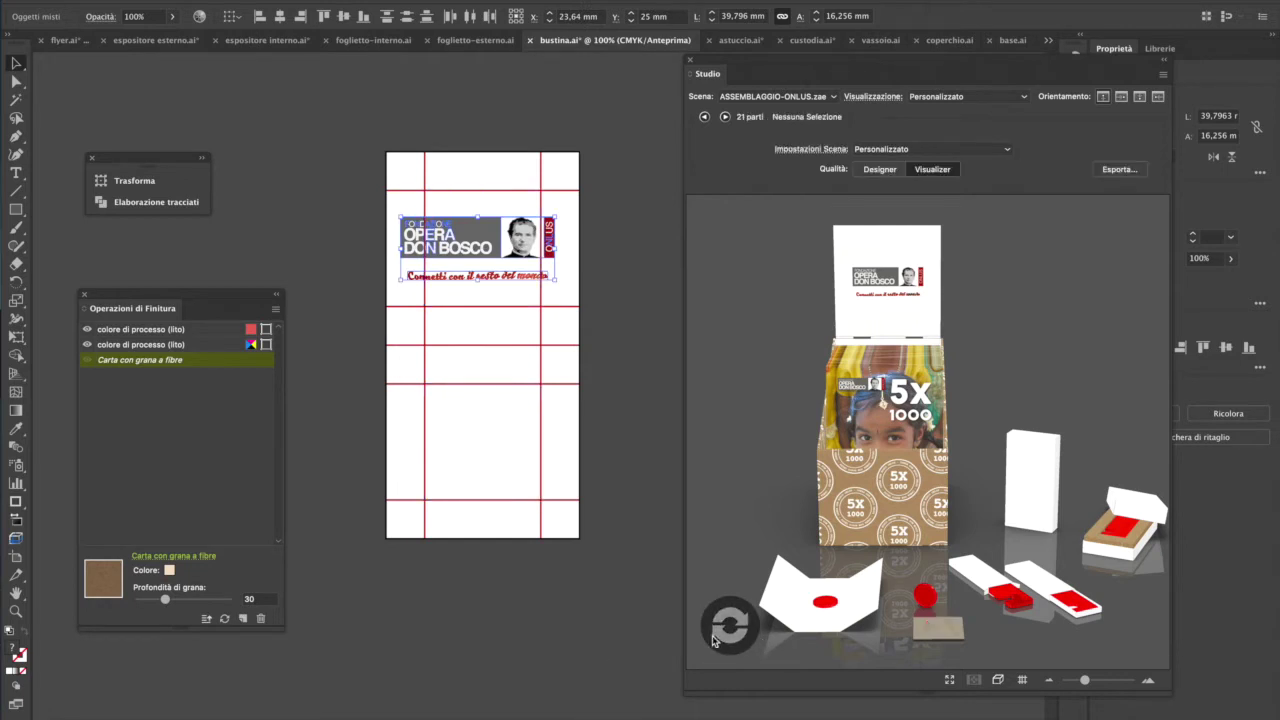
- Refresh the 3D render and nudge the logo artwork slightly right
click(713, 635)
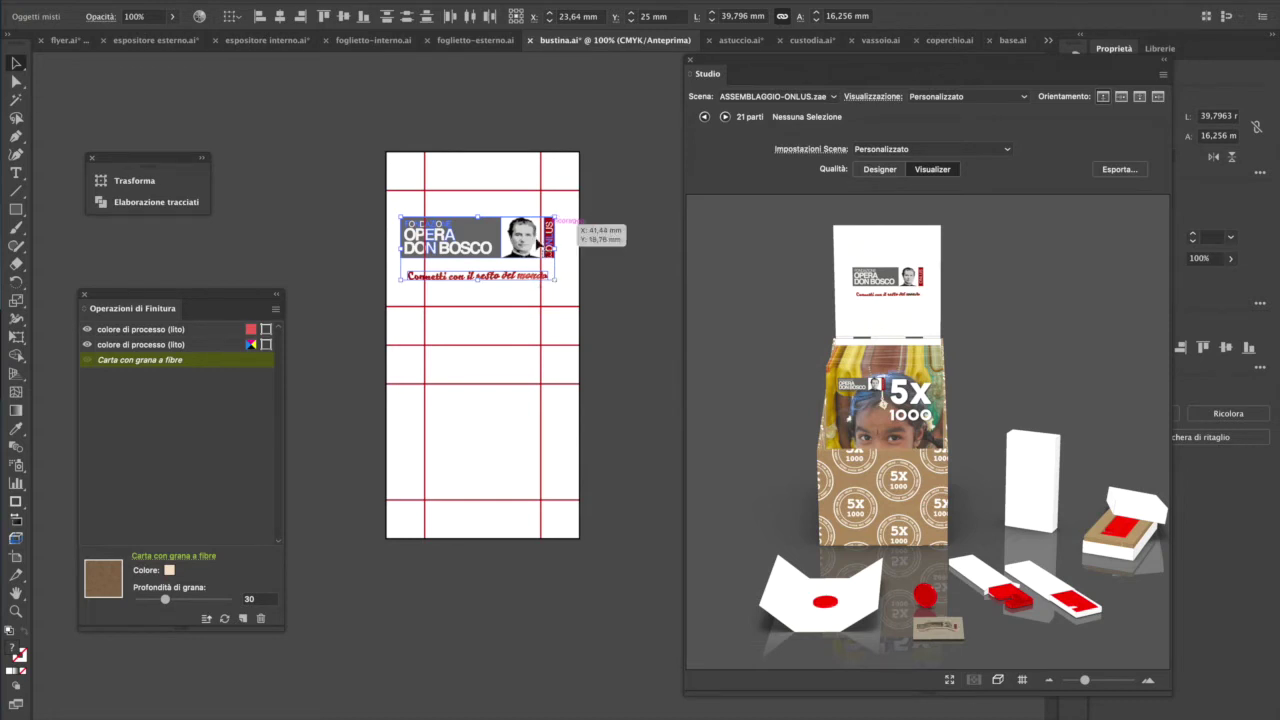
drag(445, 255, 451, 256)
click(631, 293)
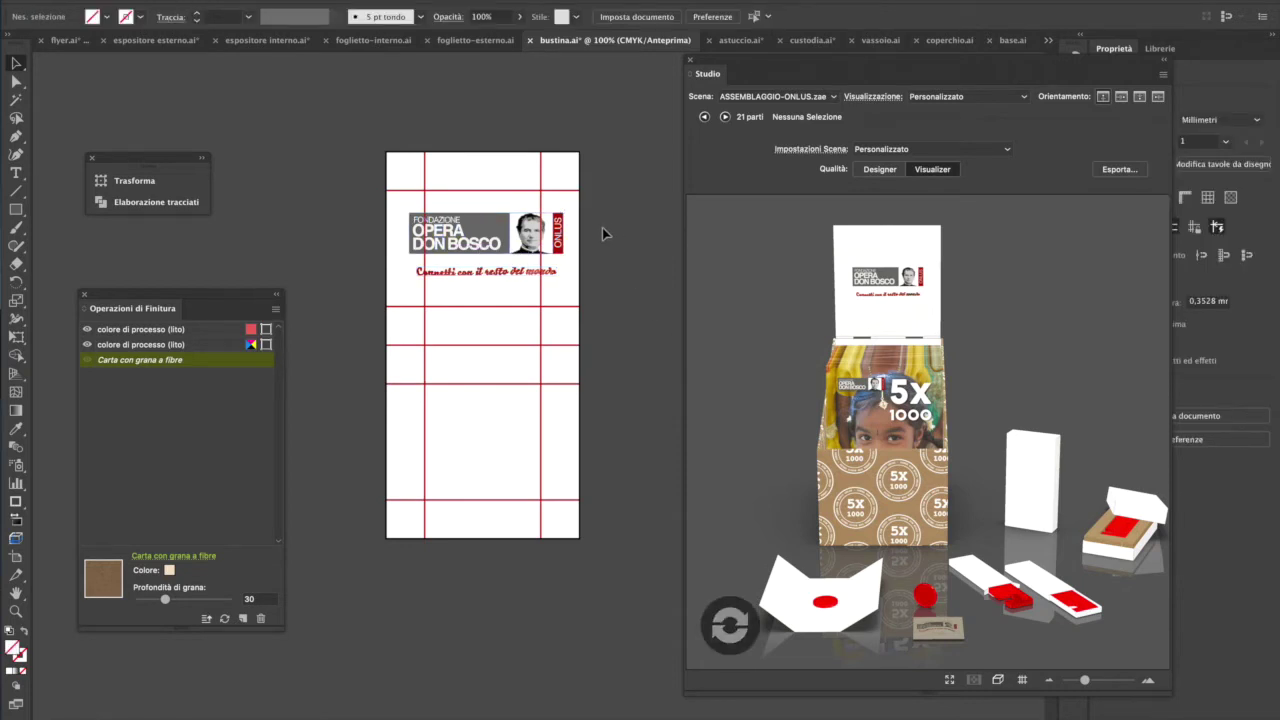
click(530, 235)
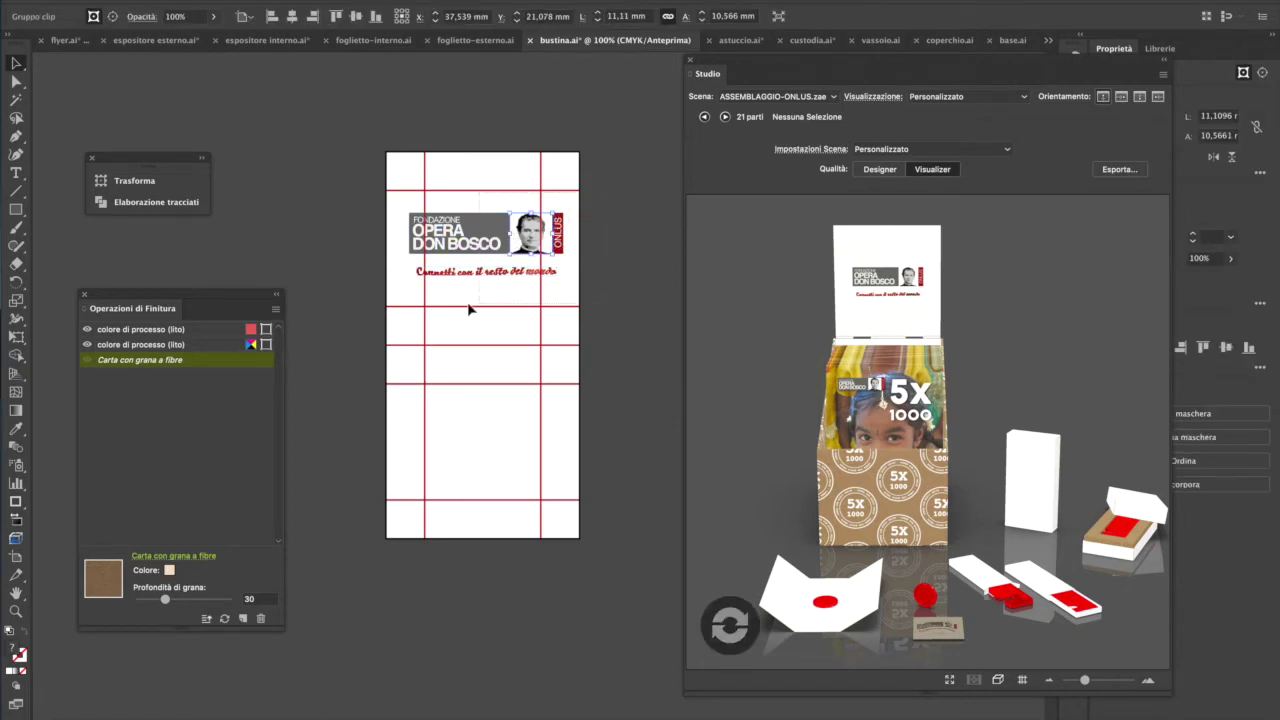
- Select all the logo and tagline artwork and scale it to the sachet's 50 mm width
key(ctrl+a)
drag(565, 212, 582, 198)
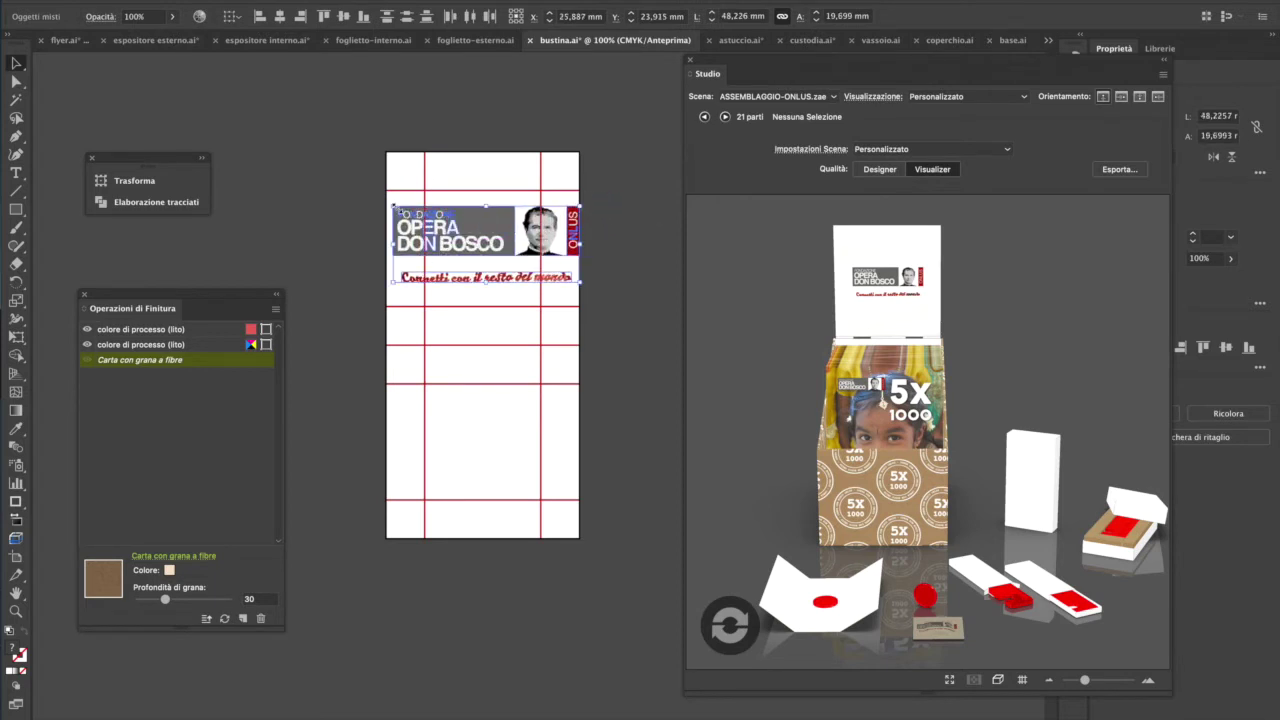
drag(393, 207, 386, 203)
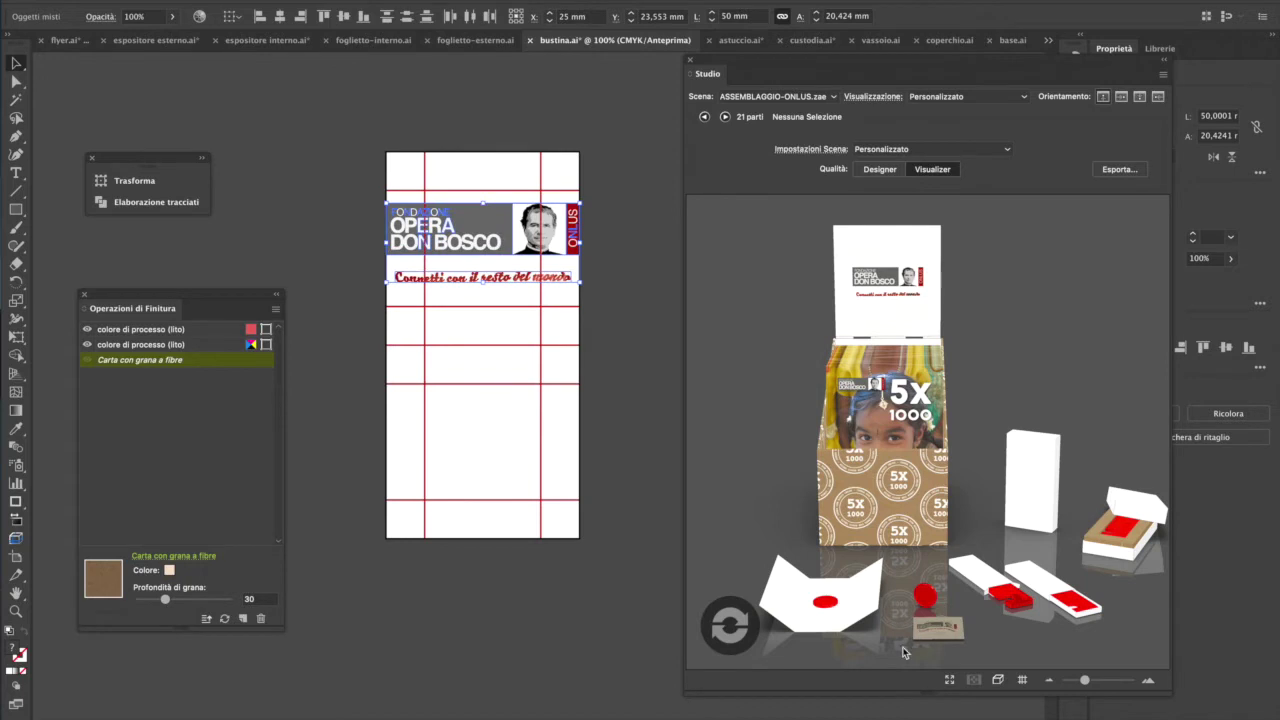
click(717, 620)
- Position the logo banner near the top at Y 25.157 mm, re-rendering after each move
drag(478, 207, 585, 256)
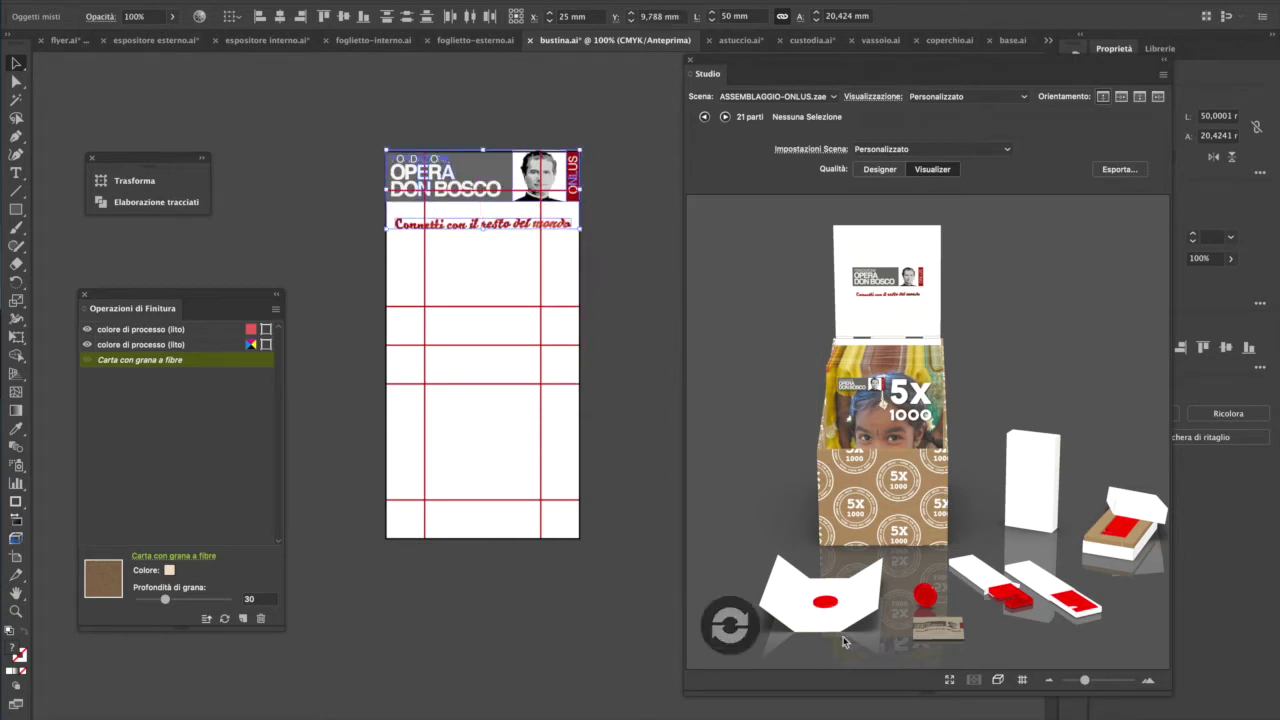
click(727, 626)
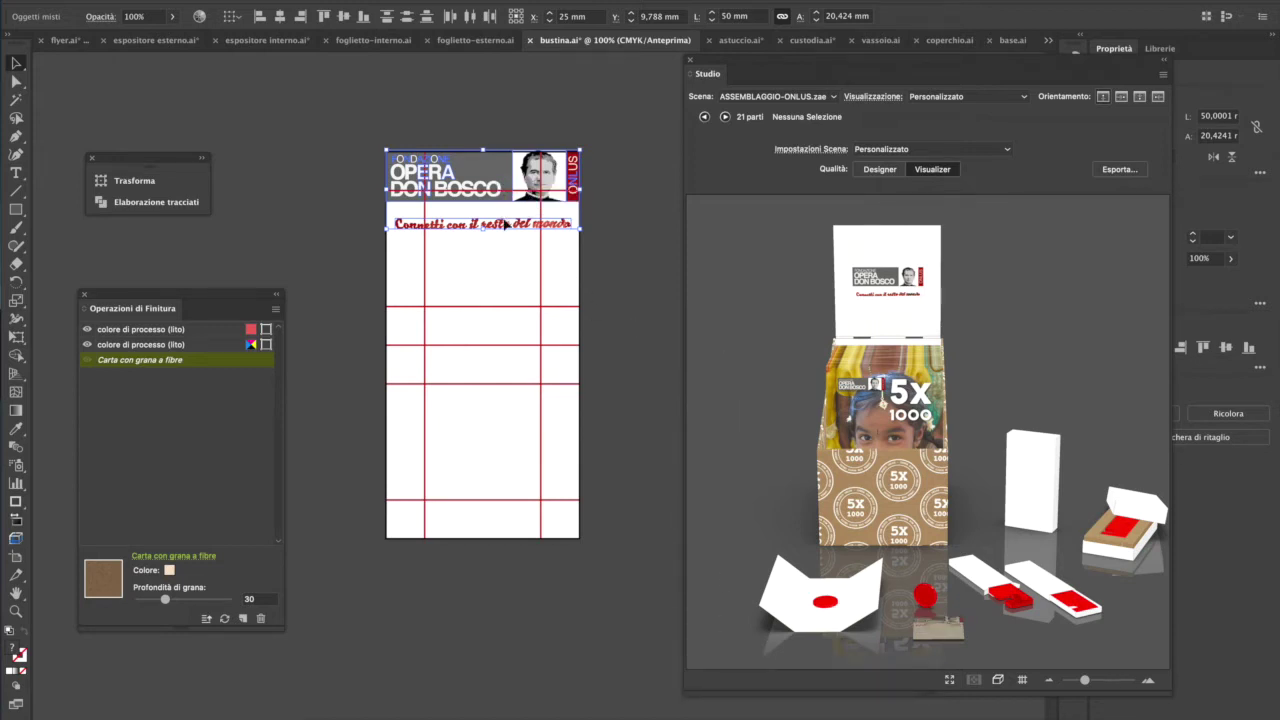
drag(505, 192, 498, 263)
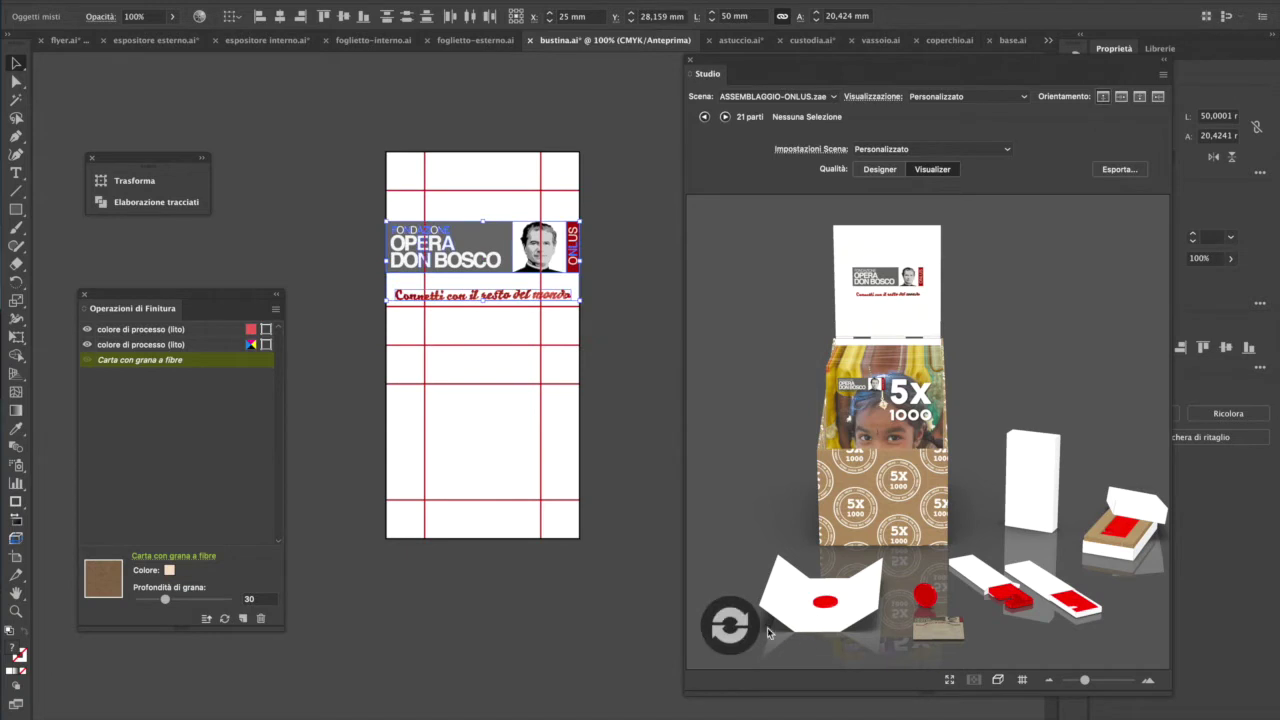
click(729, 626)
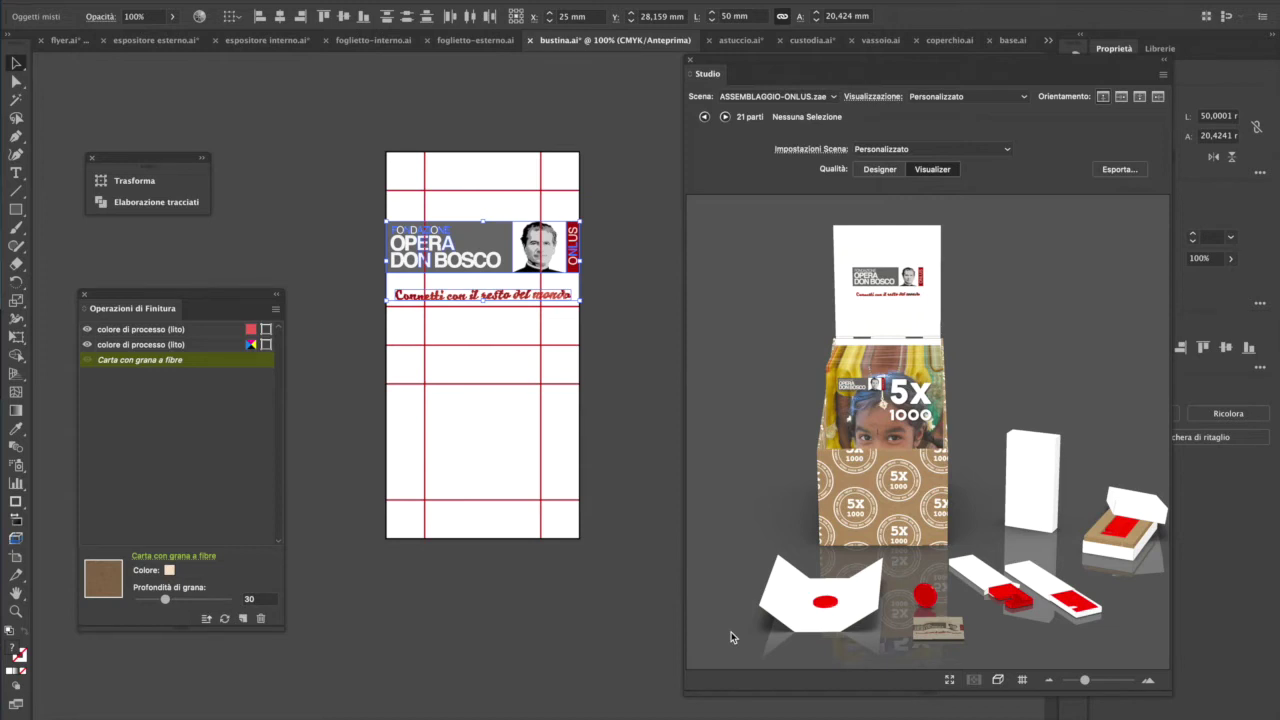
drag(518, 248, 517, 239)
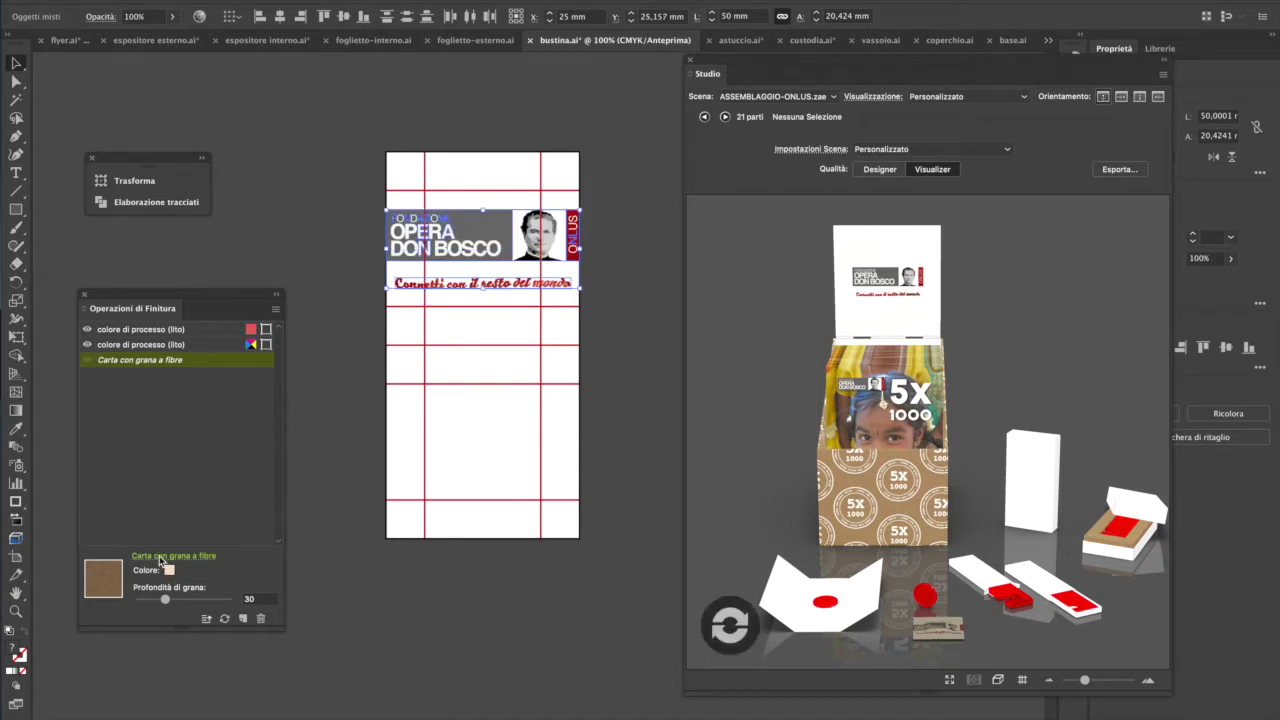
- Change the sachet's substrate to carta patinata extra lucida and refresh the 3D preview
click(160, 558)
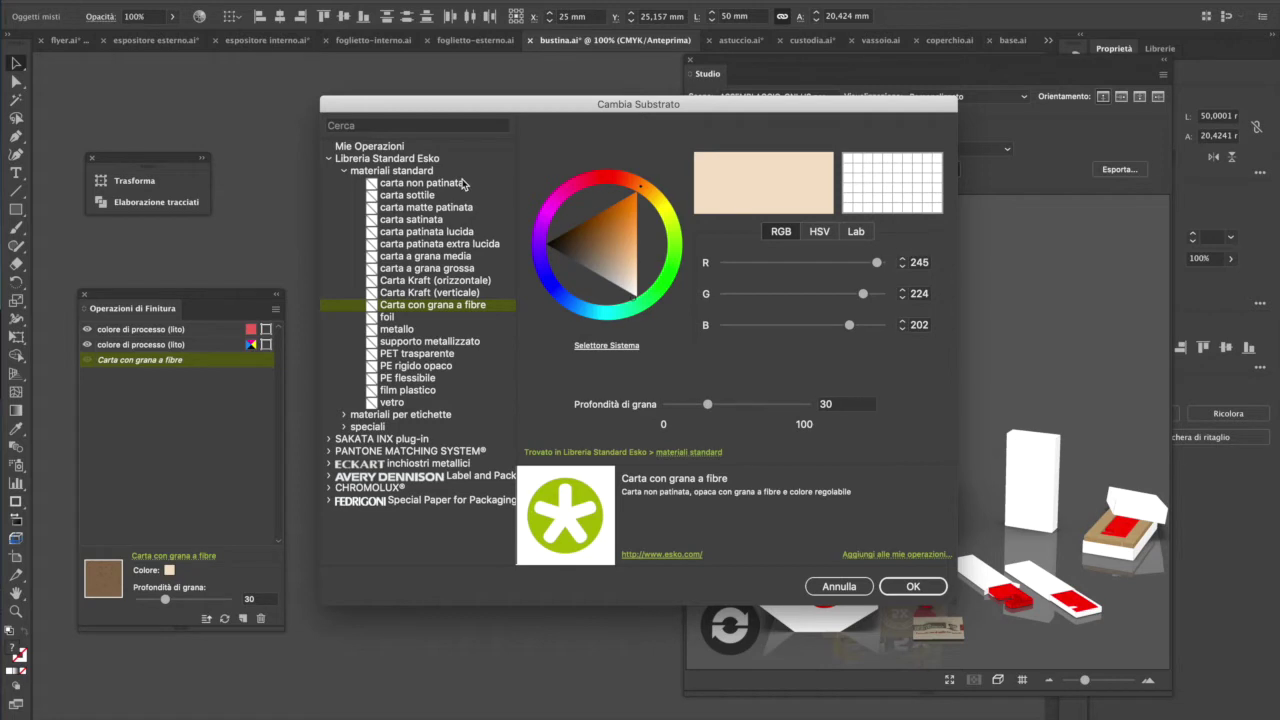
click(468, 245)
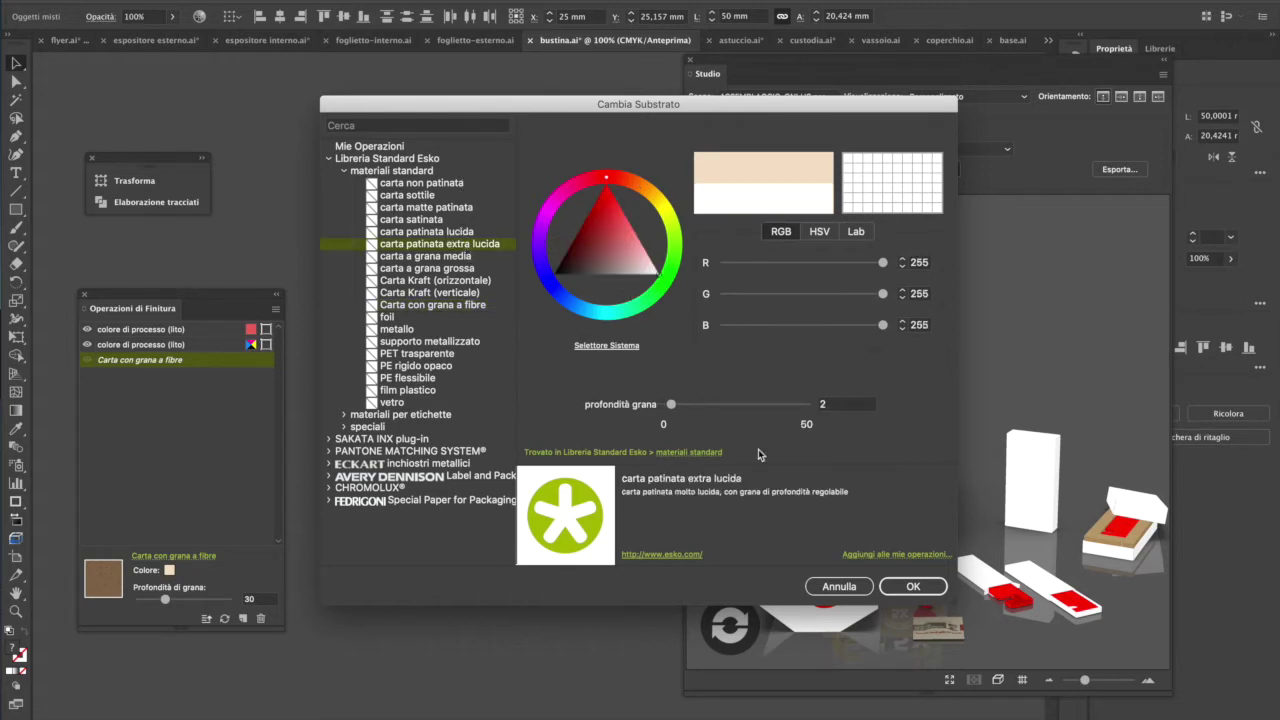
click(912, 587)
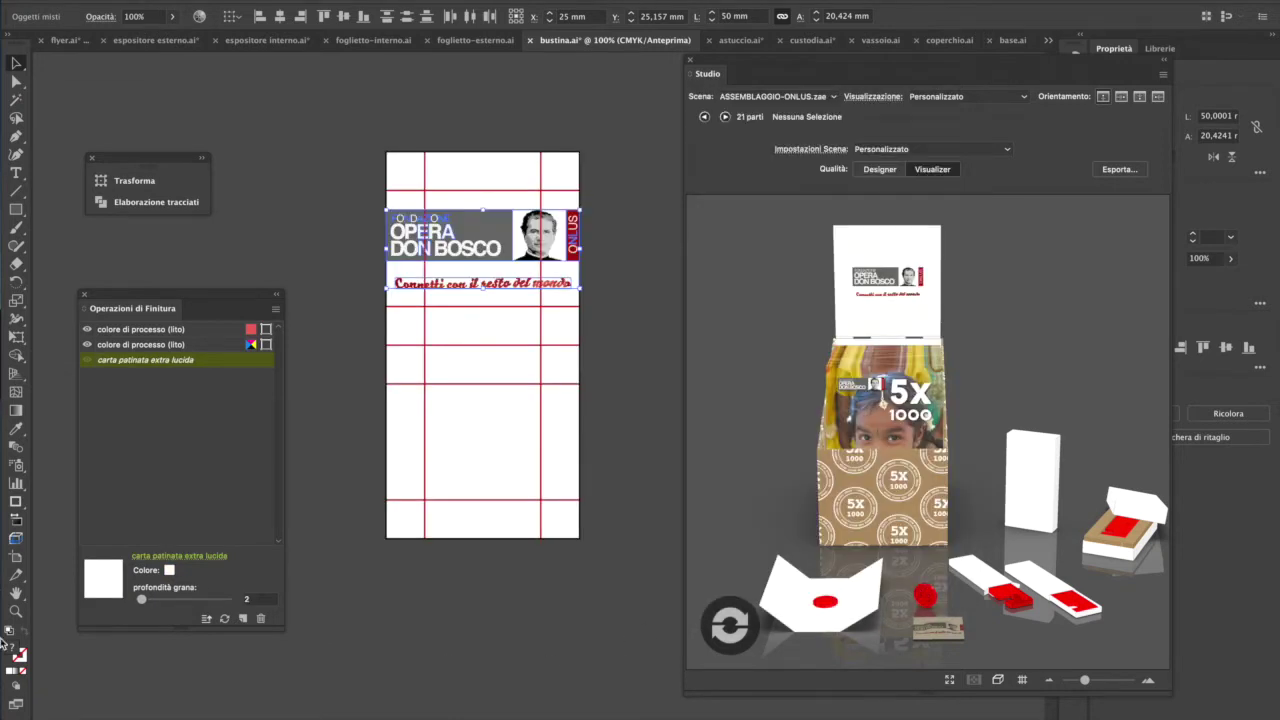
click(728, 628)
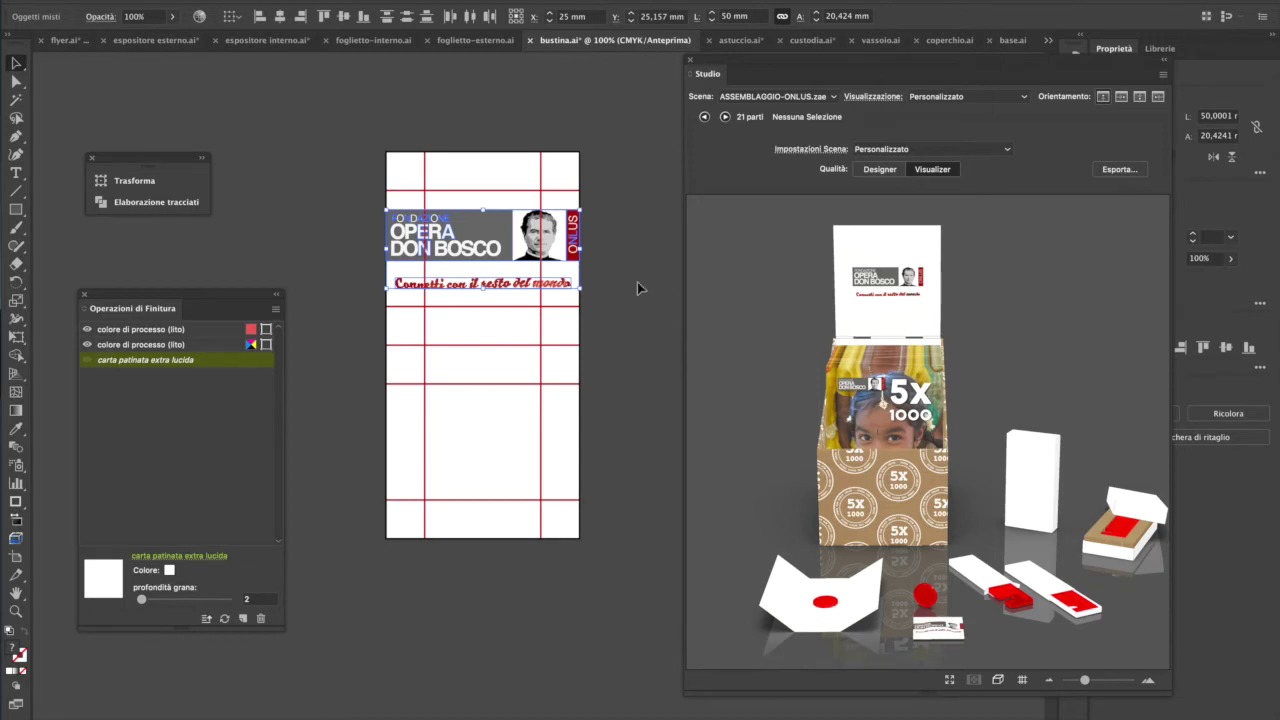
- Shrink the logo banner to 41.826 × 17.085 mm, then open the leaflet's foglietto-interno.ai artwork
drag(579, 210, 570, 215)
click(735, 627)
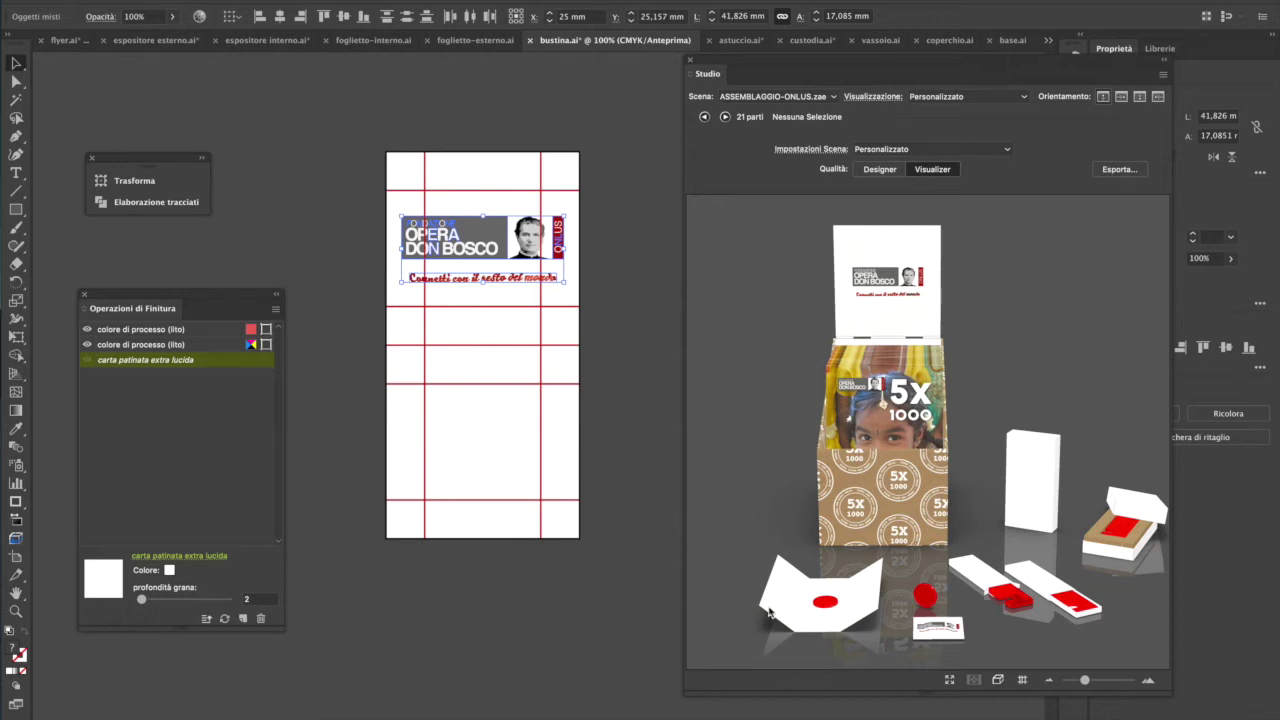
click(770, 612)
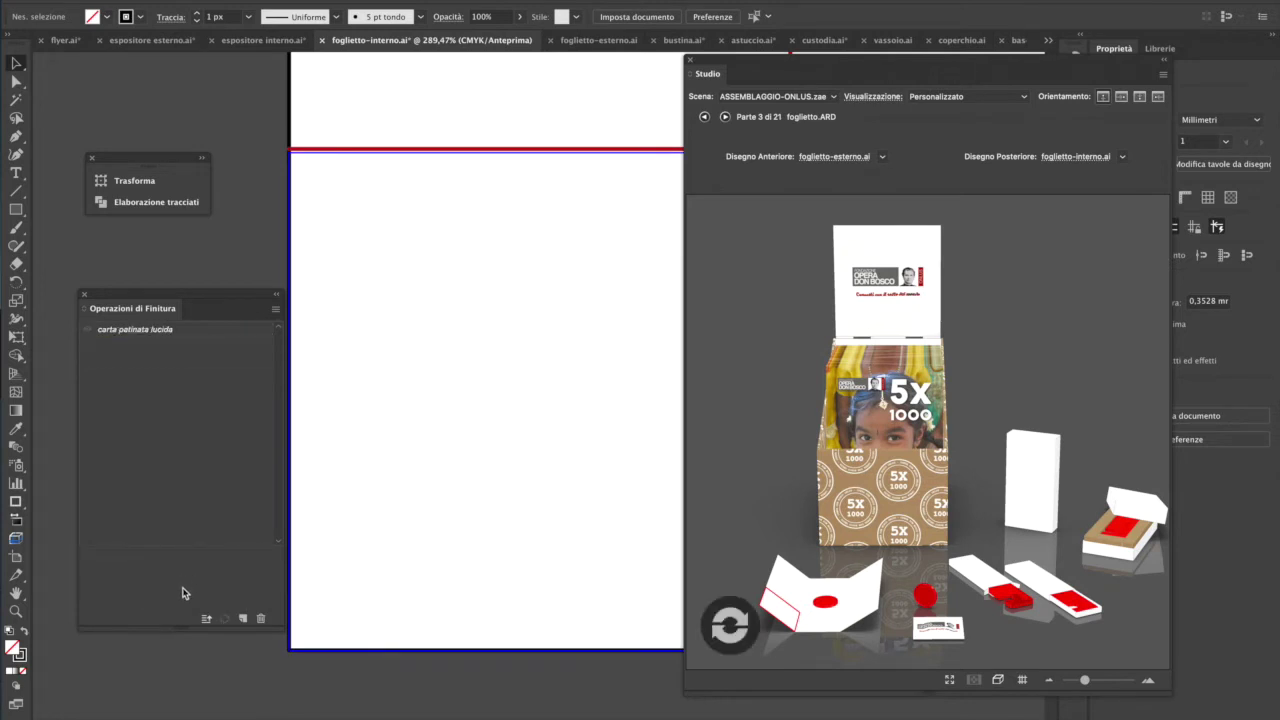
- Give the inner leaflet Carta con grana a fibre in pale peach, keeping grain depth 30
click(138, 330)
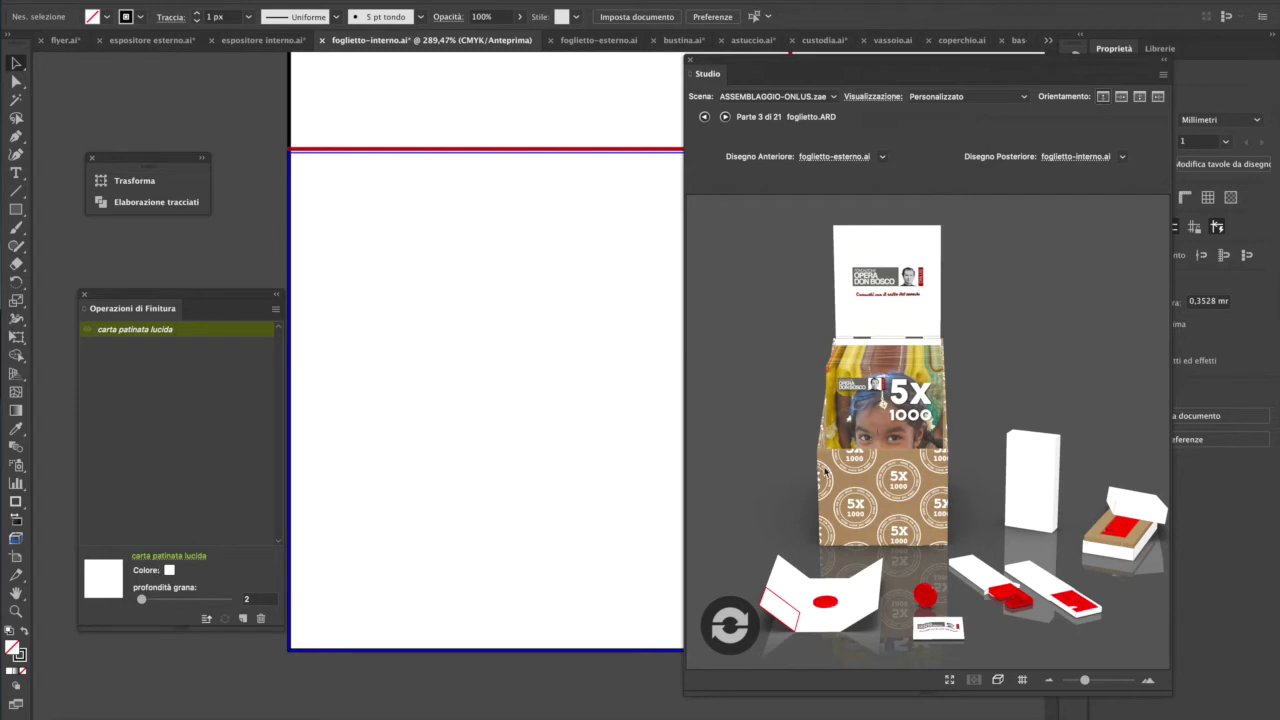
click(160, 556)
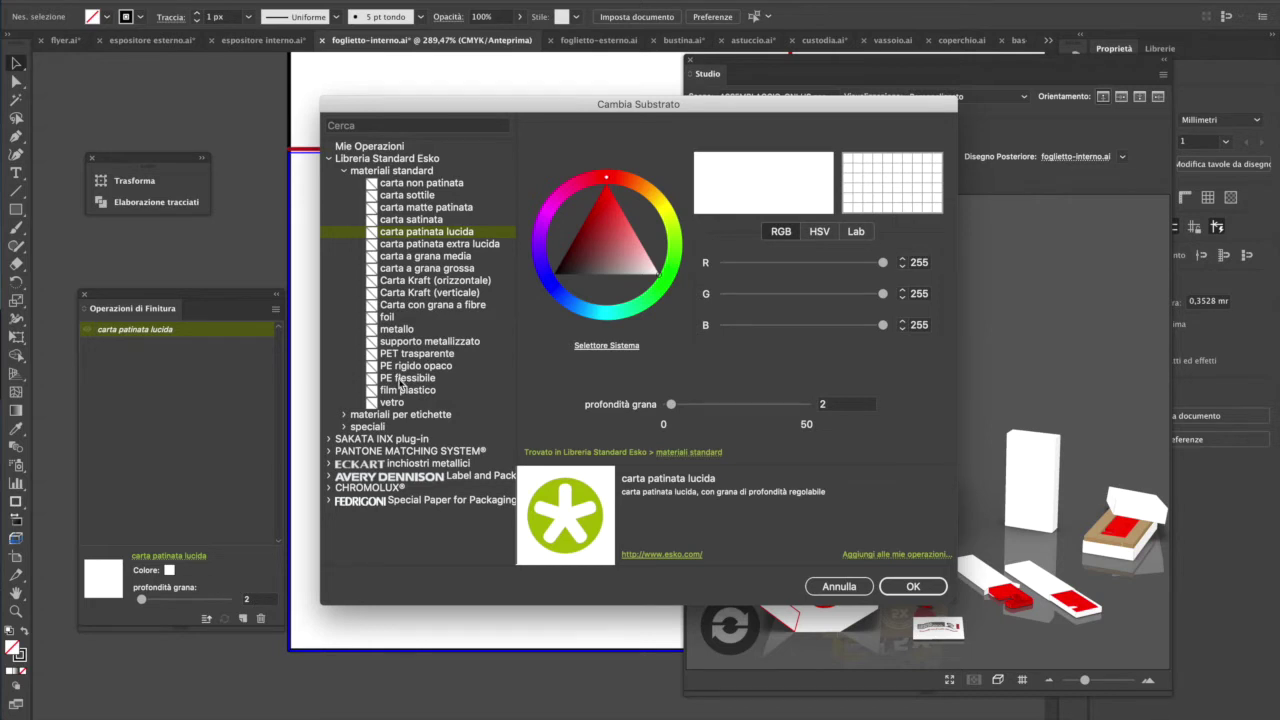
click(445, 305)
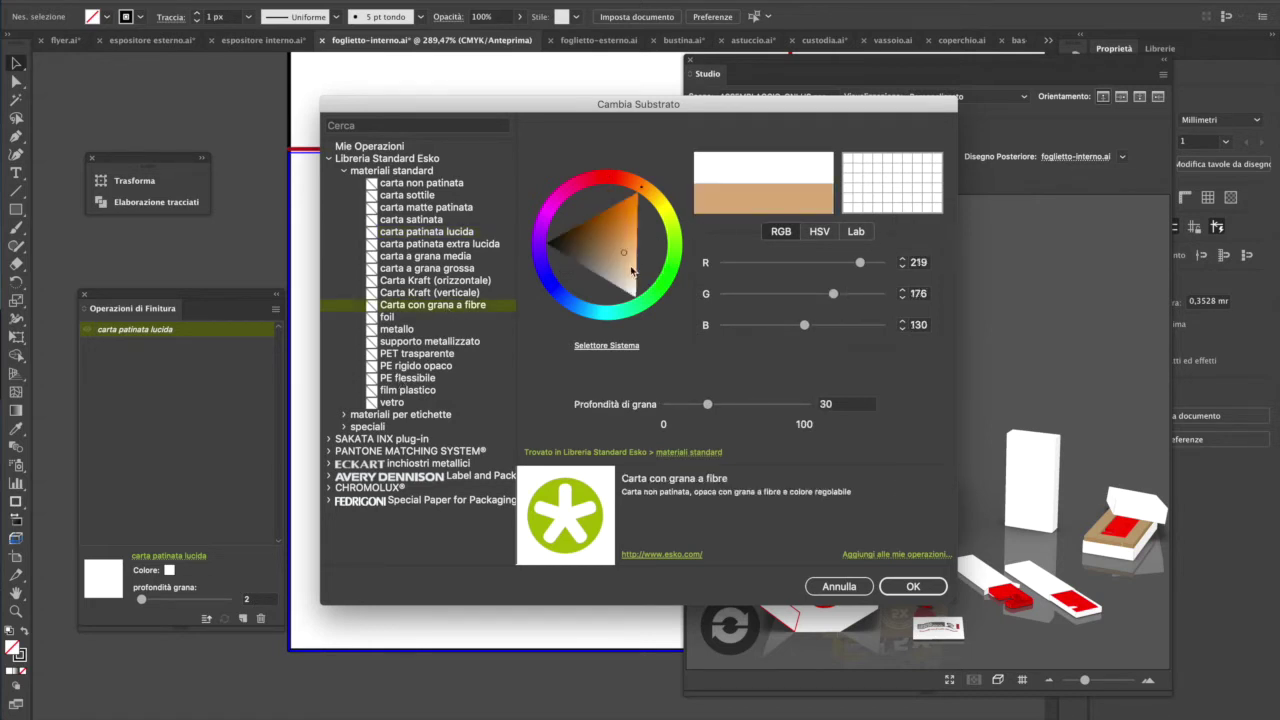
drag(624, 253, 632, 273)
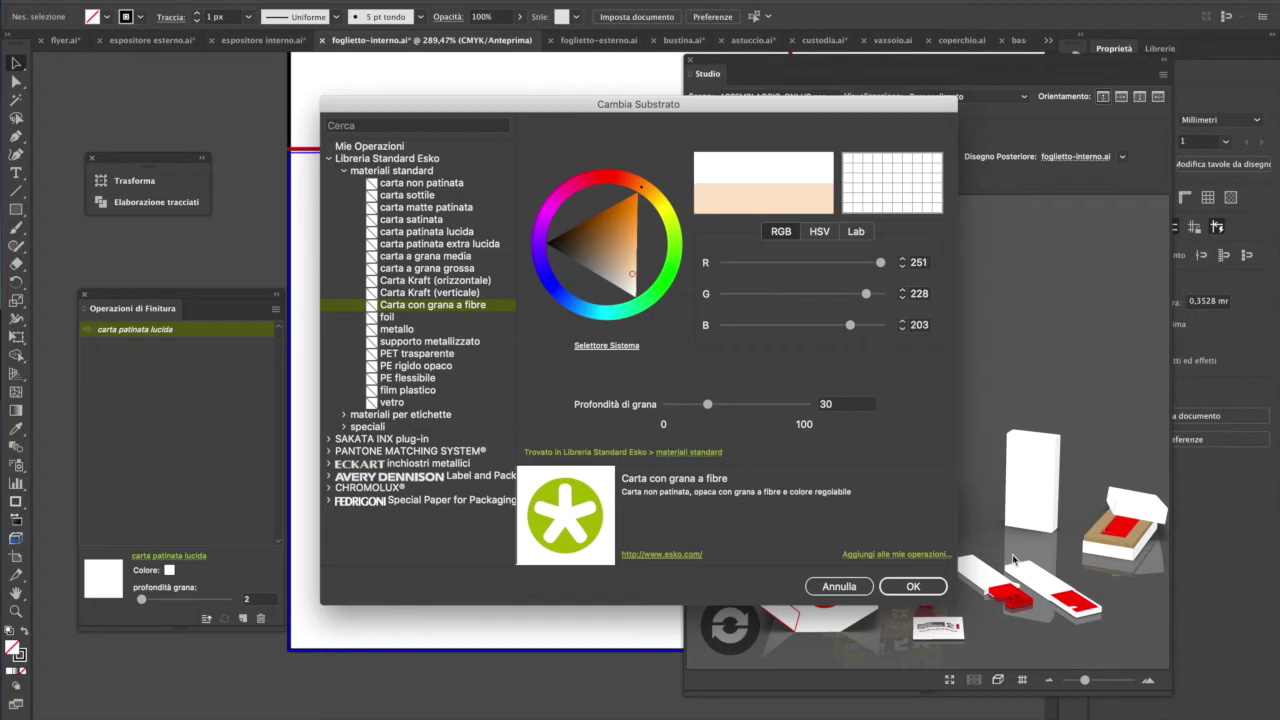
click(922, 589)
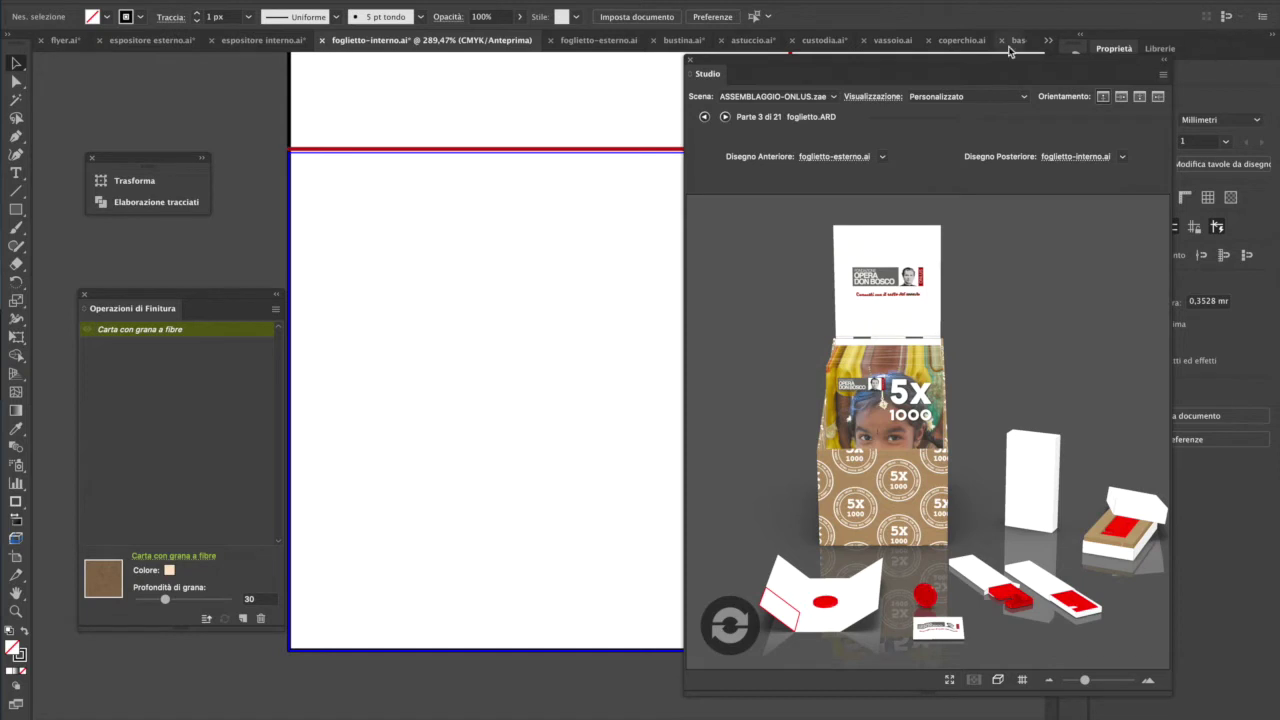
click(1046, 42)
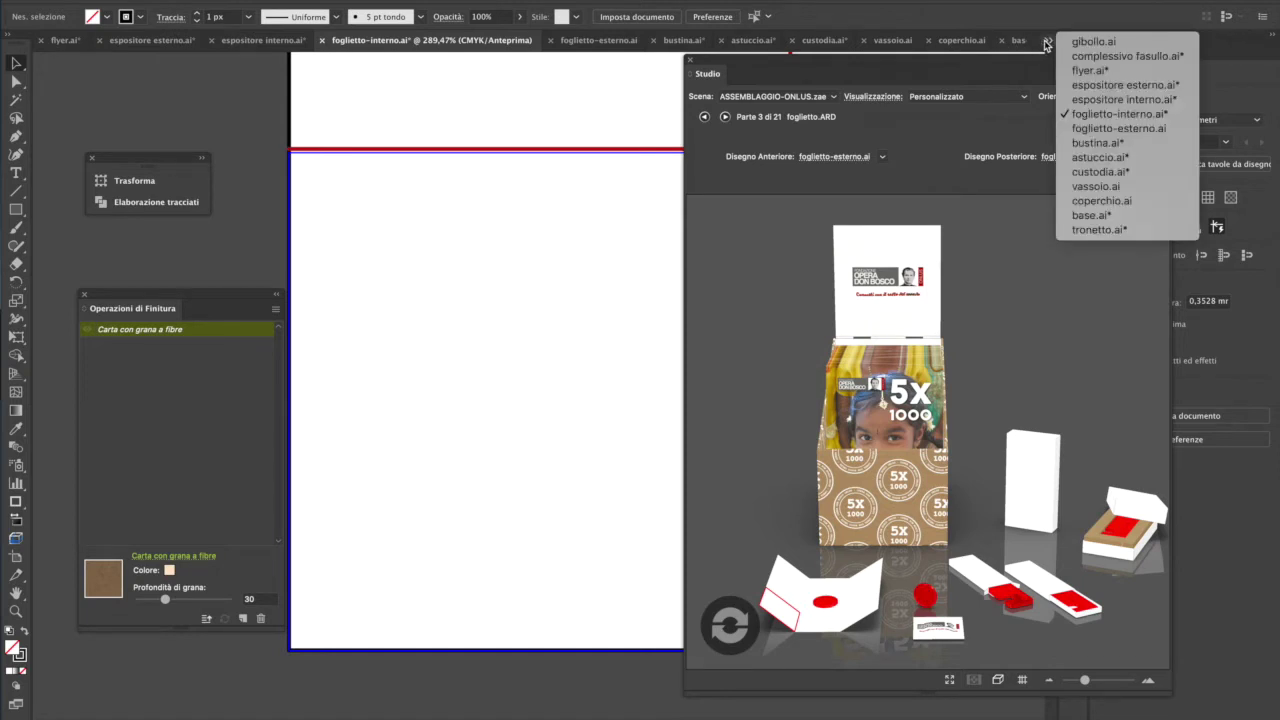
- Copy all the 5X 1000 stamp artwork from gibollo.ai and return to foglietto-interno.ai
click(1086, 181)
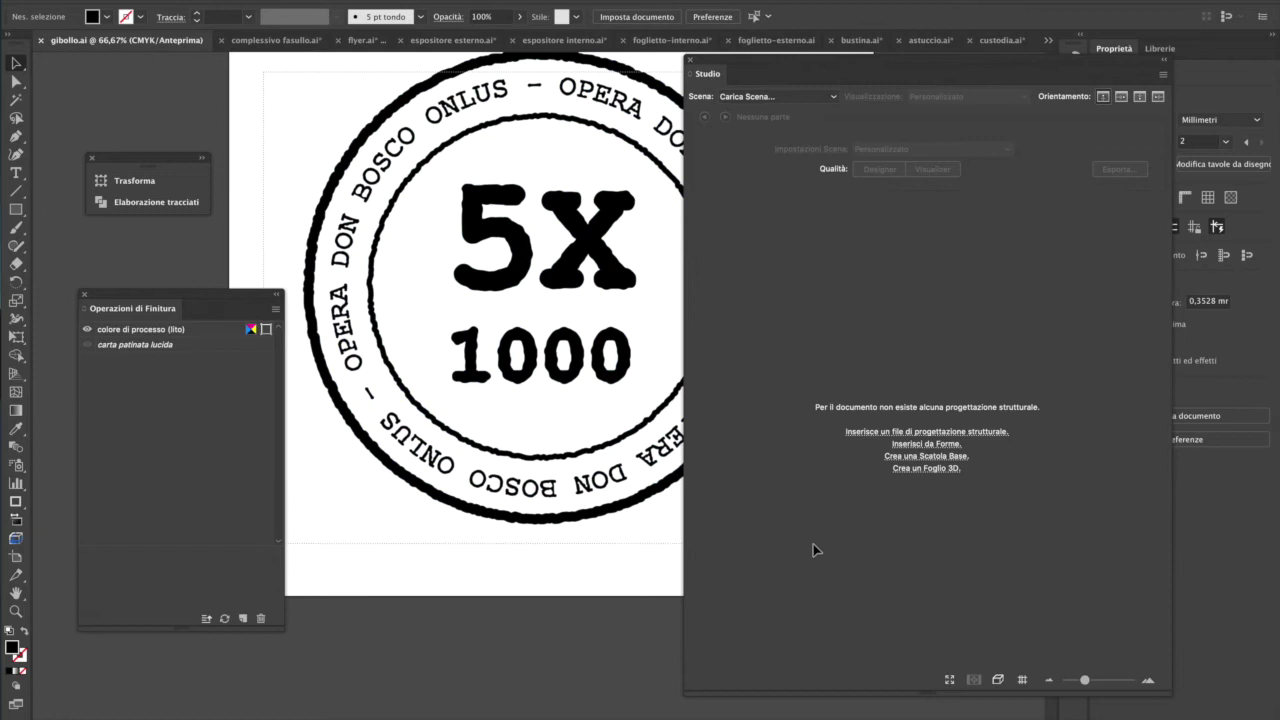
key(ctrl+a)
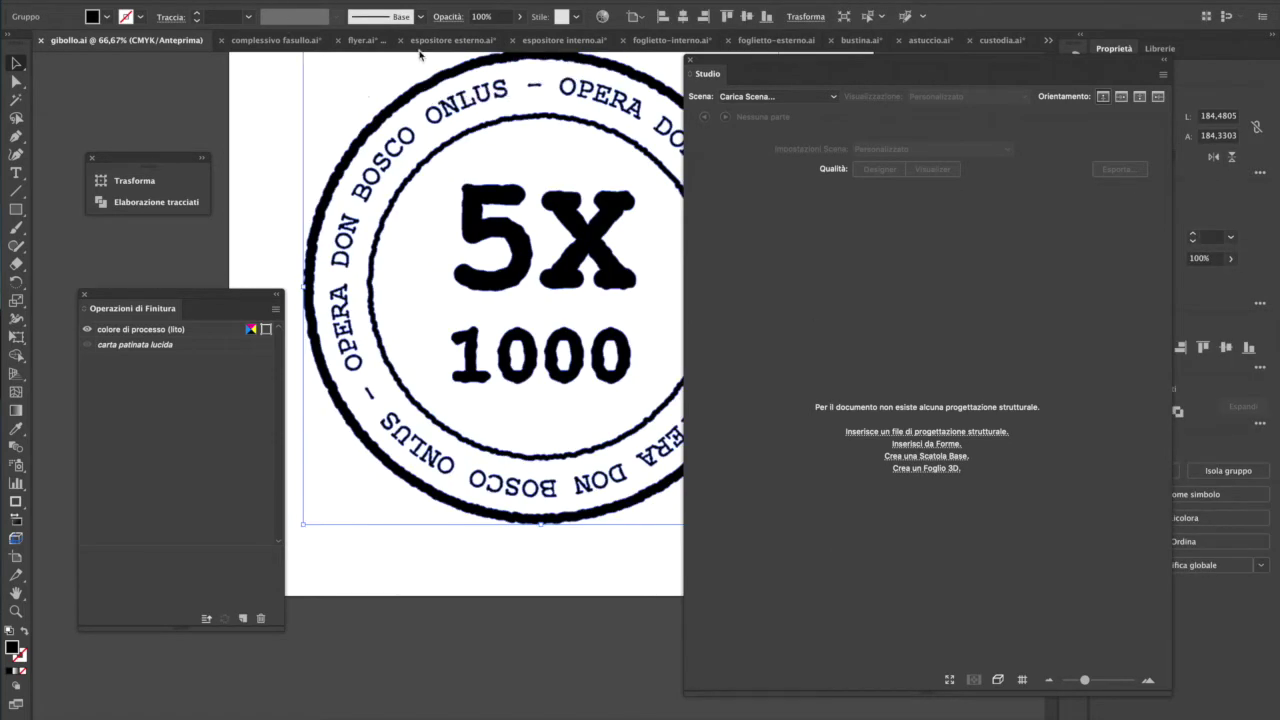
click(660, 42)
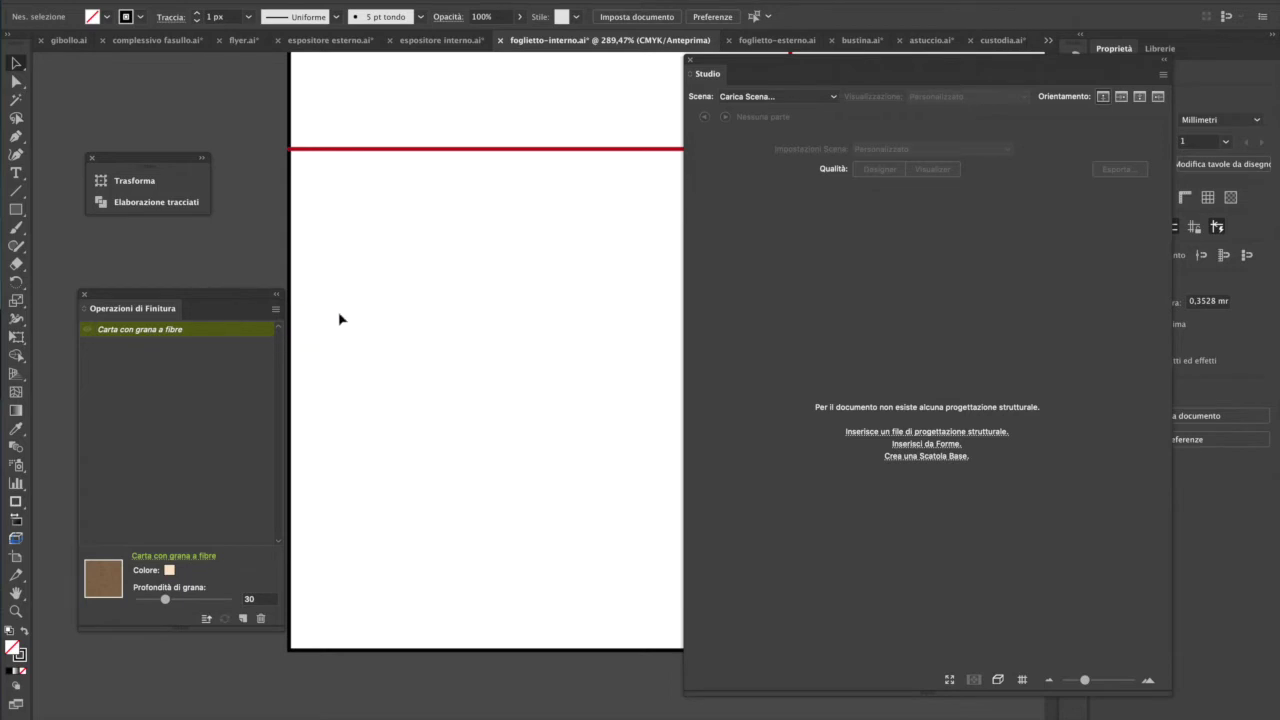
- Reload the assembly scene, refresh the 3D preview and zoom out to the whole leaflet artboard
click(826, 98)
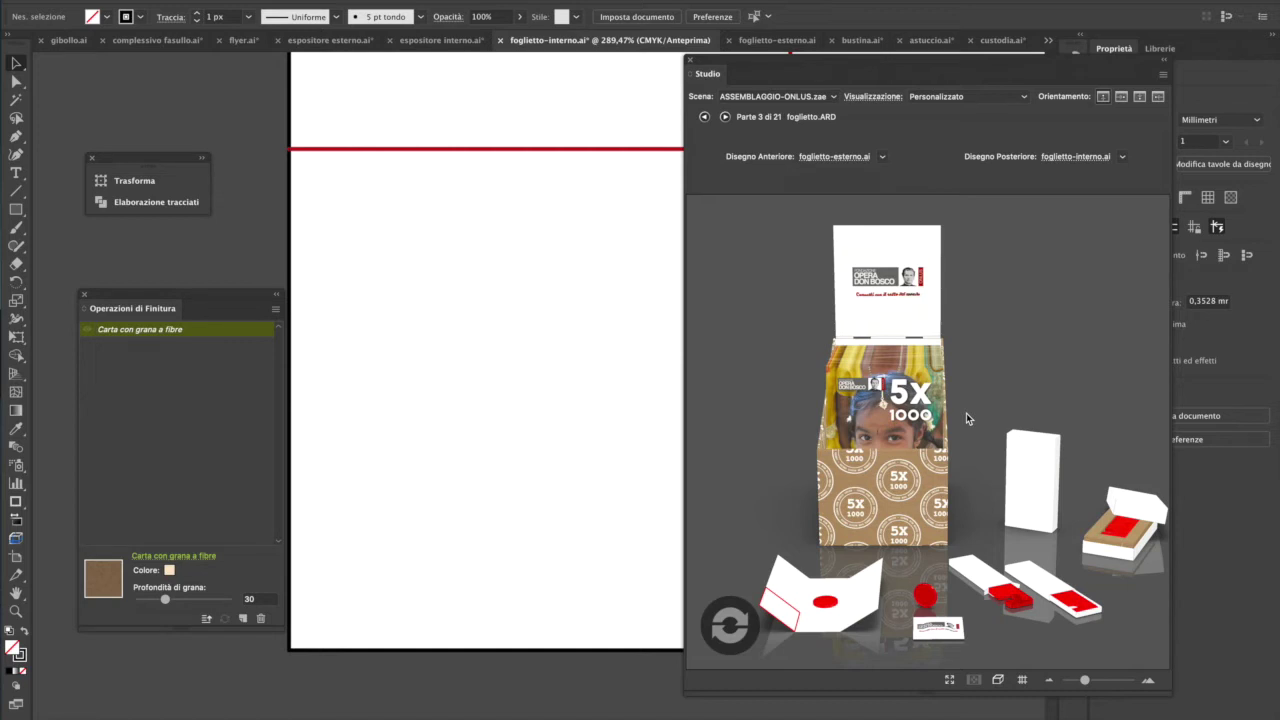
click(729, 622)
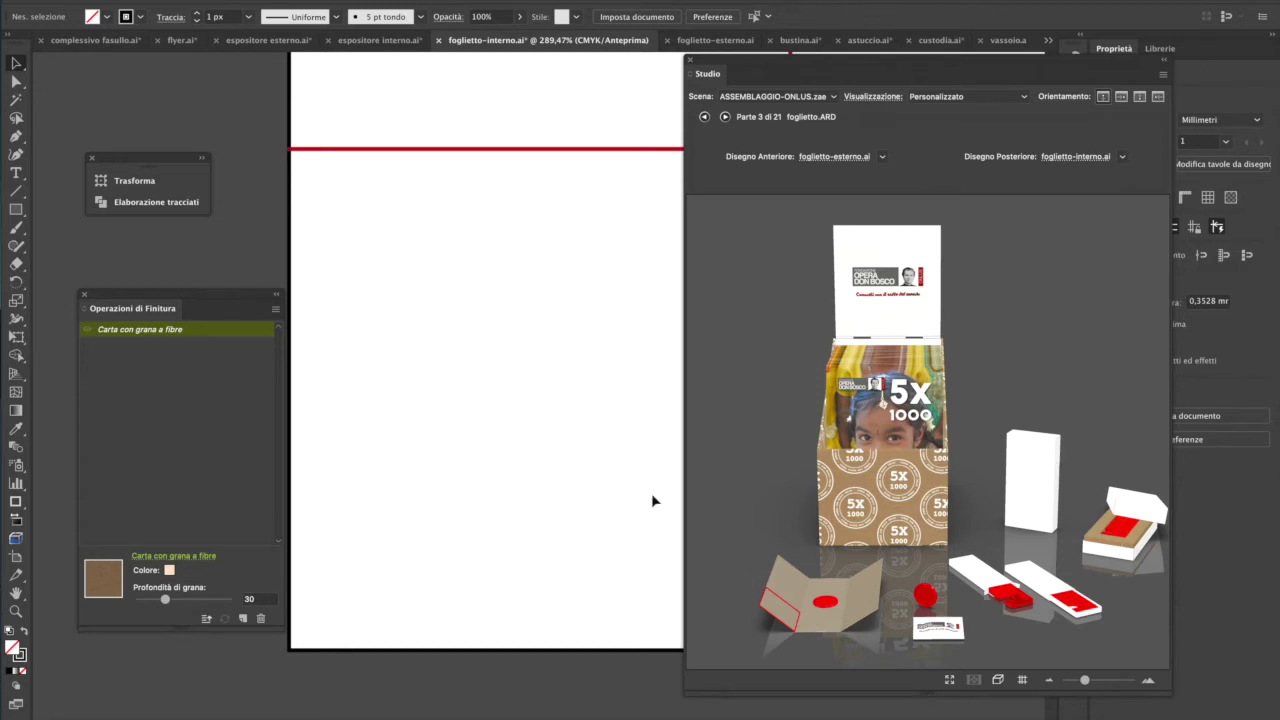
alt+click(540, 518)
alt+click(548, 478)
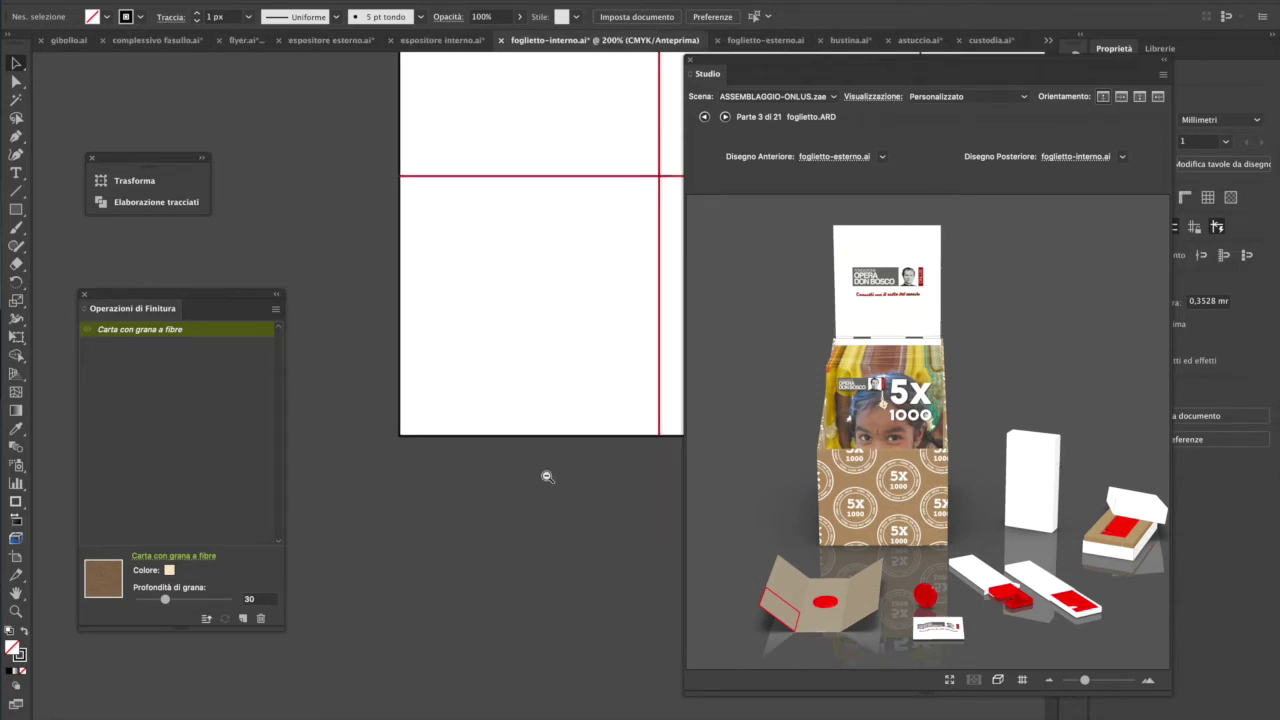
alt+click(571, 356)
alt+click(571, 356)
alt+click(571, 356)
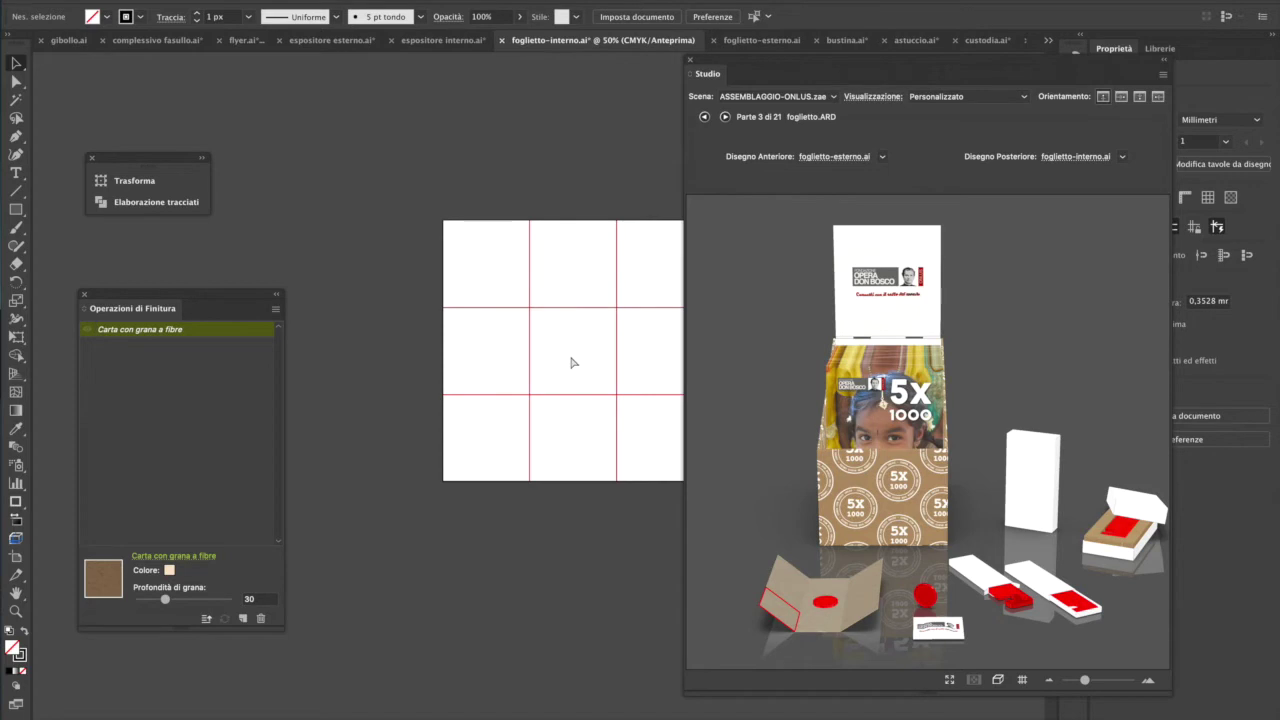
- Paste the 5X 1000 stamp into the inner leaflet and scale it to about 112.8 wide
key(ctrl+v)
drag(361, 222, 588, 454)
drag(624, 492, 532, 395)
drag(627, 451, 584, 316)
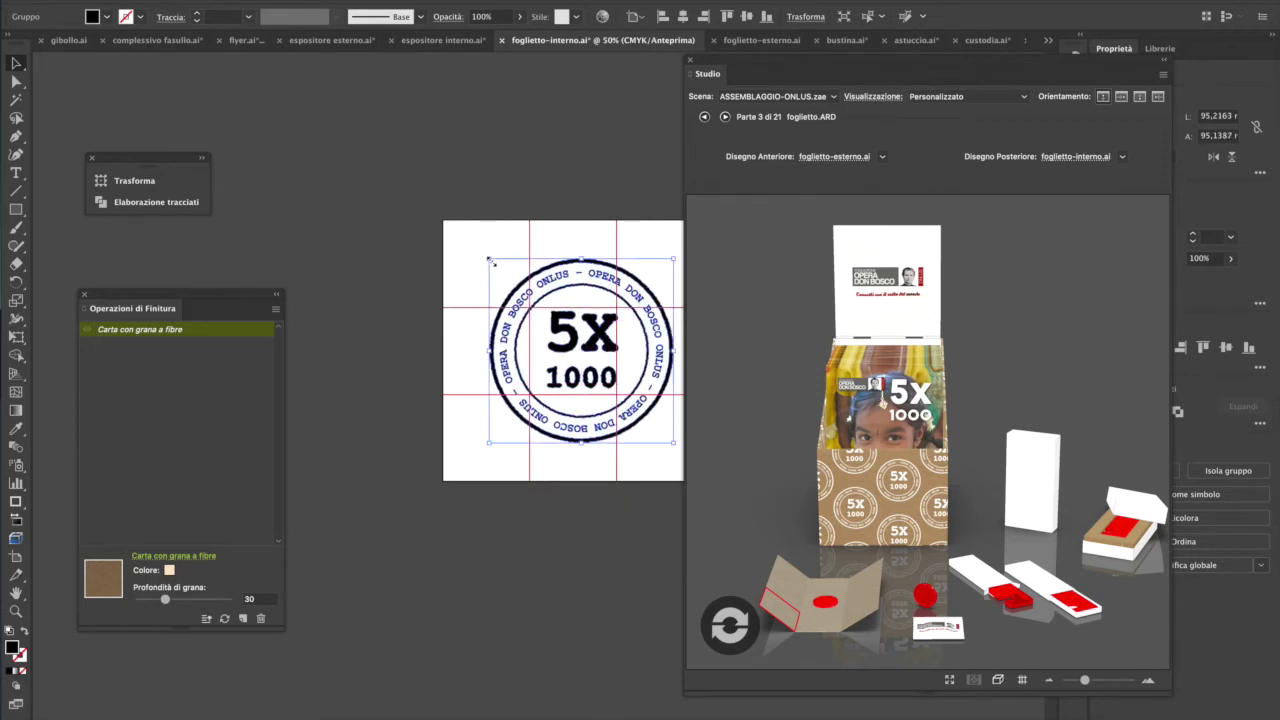
drag(491, 261, 475, 243)
drag(507, 295, 492, 294)
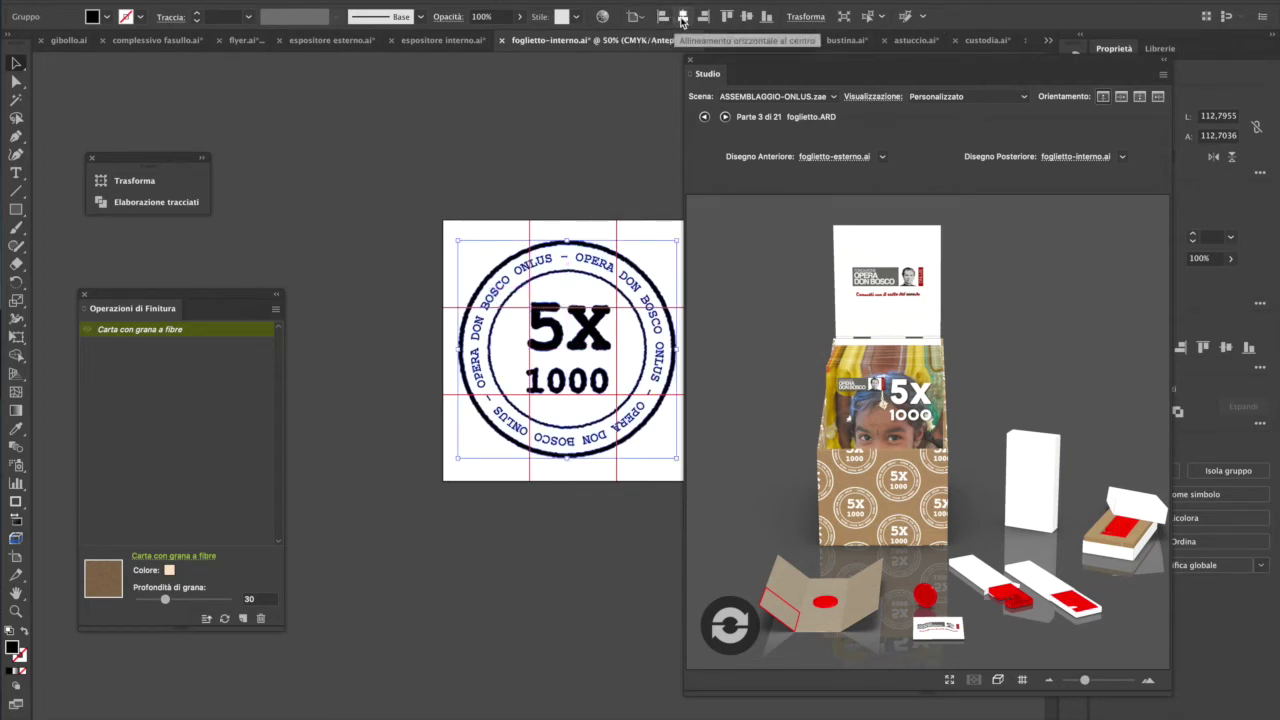
- Centre the stamp horizontally and vertically on the artboard, fill it red, and refresh the 3D preview
click(683, 16)
click(746, 17)
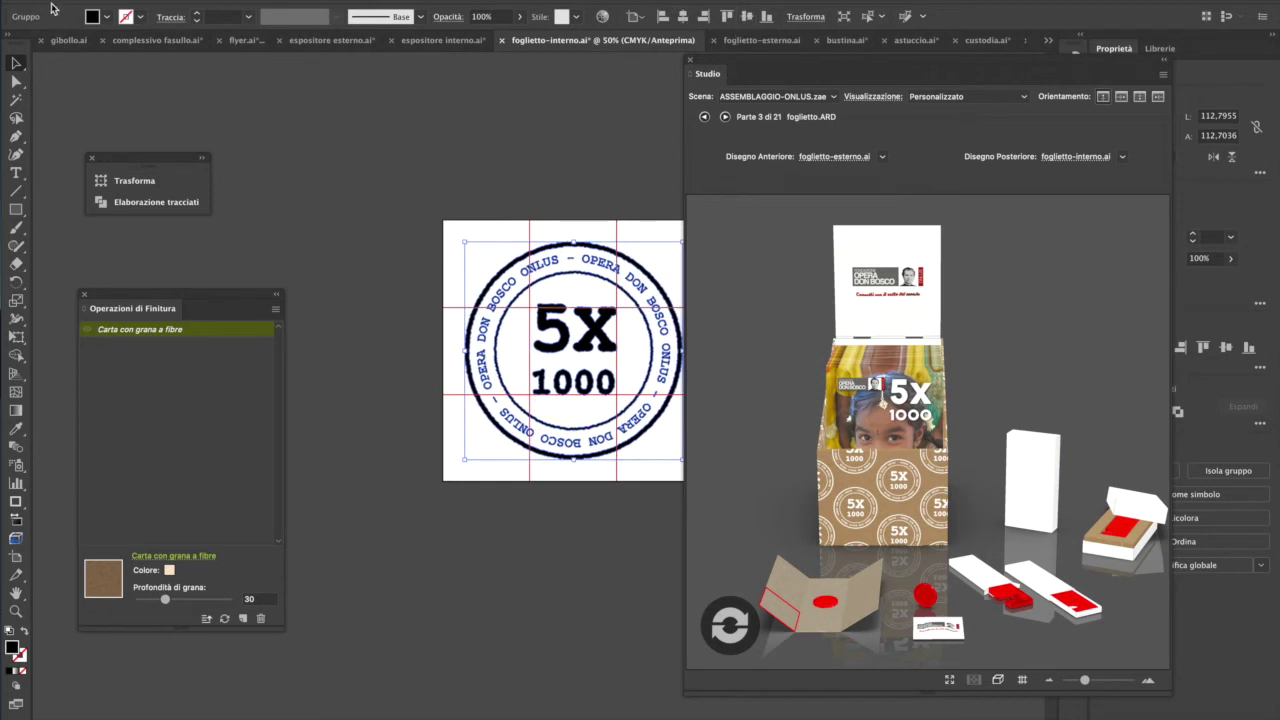
click(106, 17)
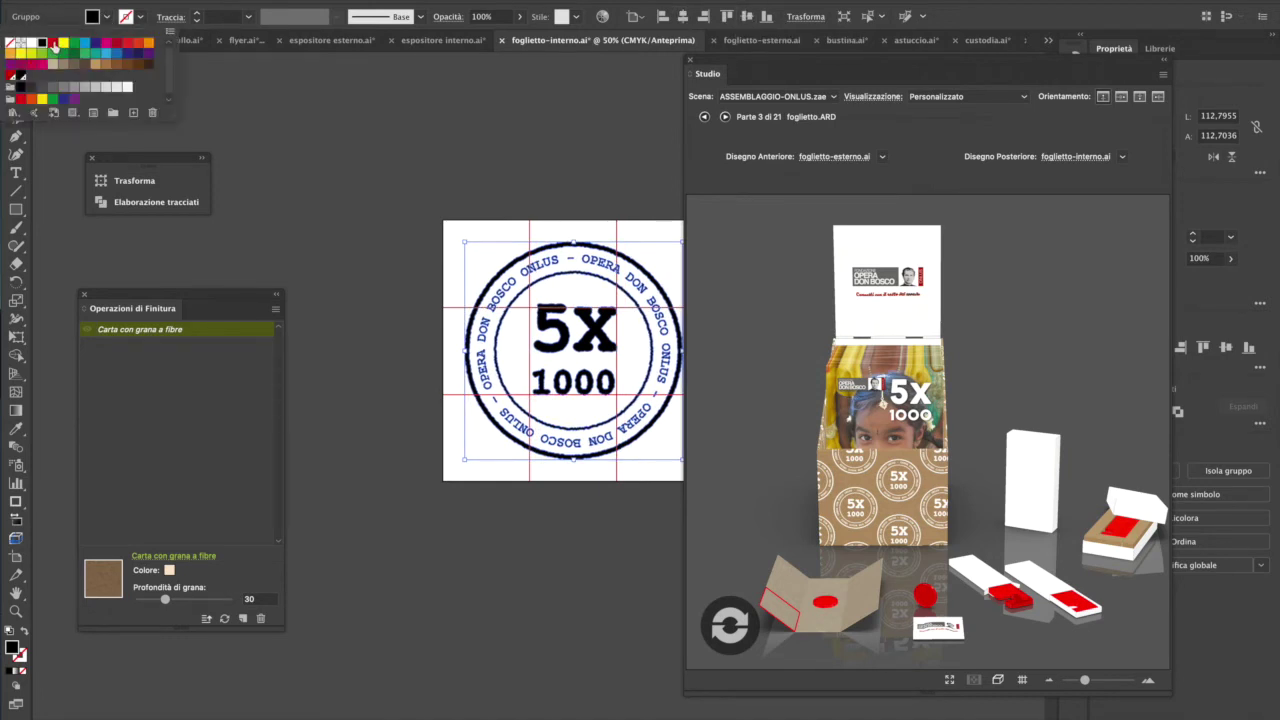
click(54, 45)
click(728, 622)
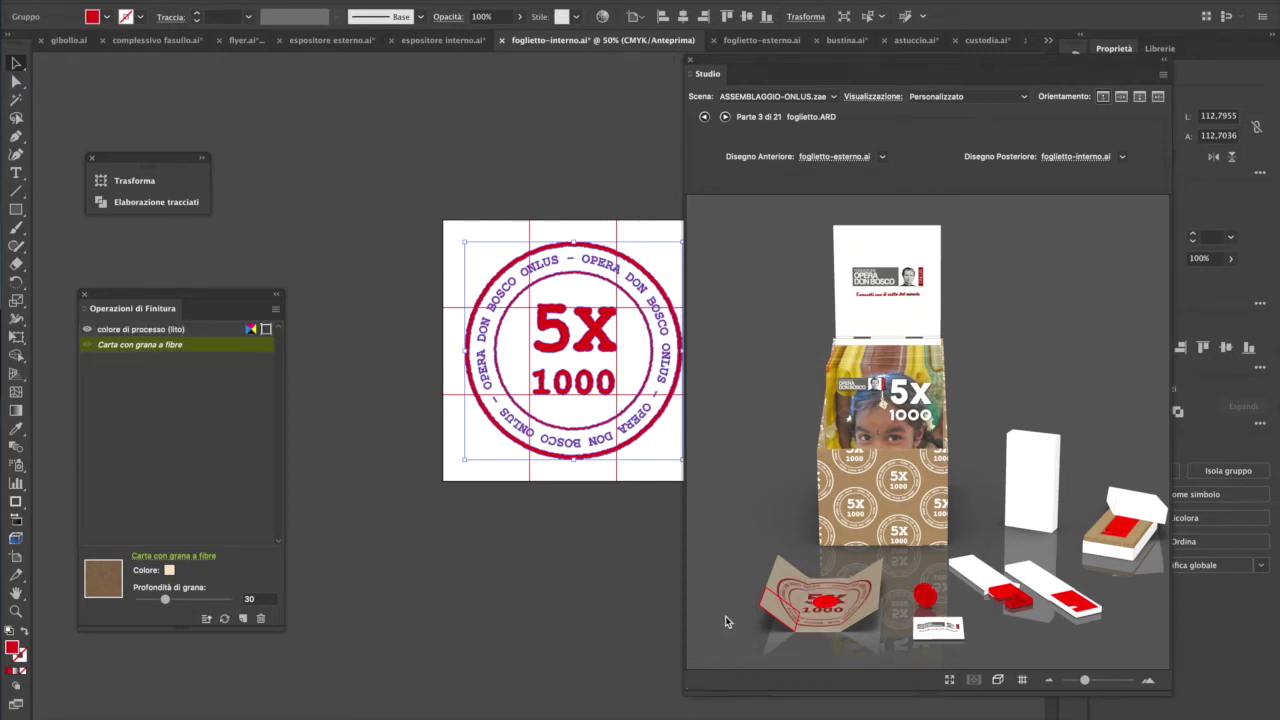
- Orbit the 3D scene low and pick the leaflet to open foglietto-esterno.ai
click(700, 583)
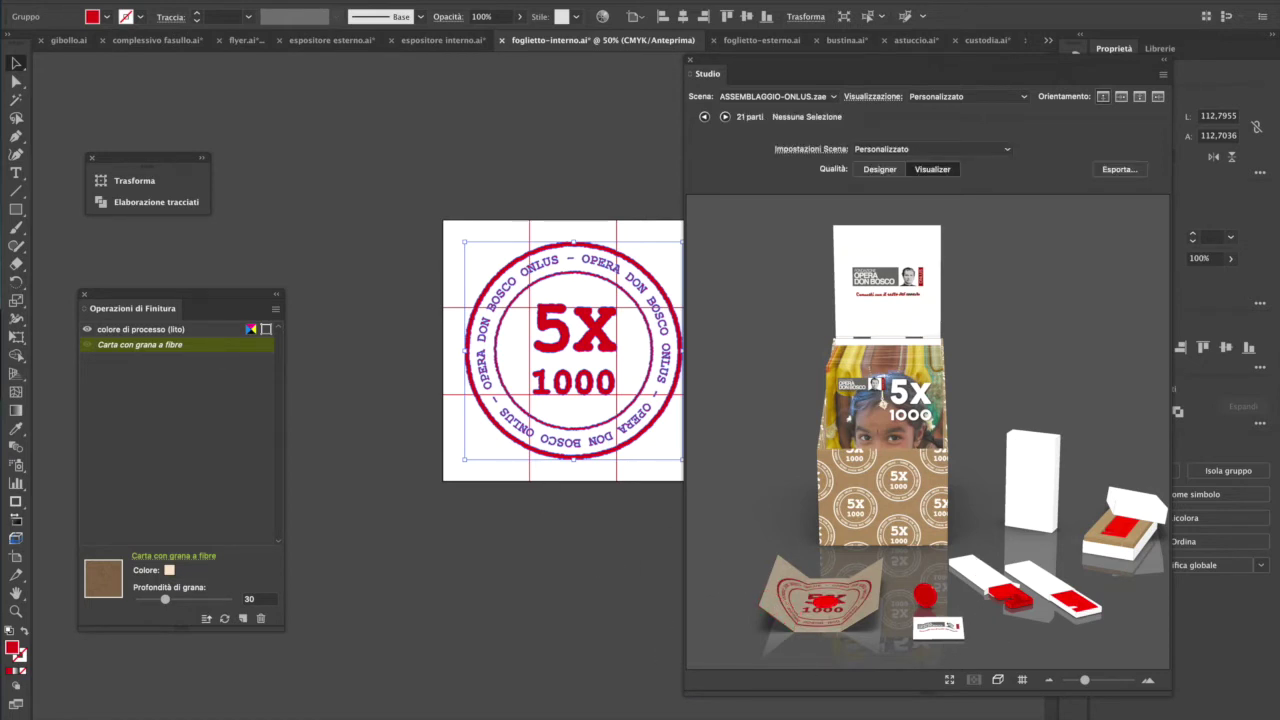
drag(883, 644, 761, 440)
click(812, 402)
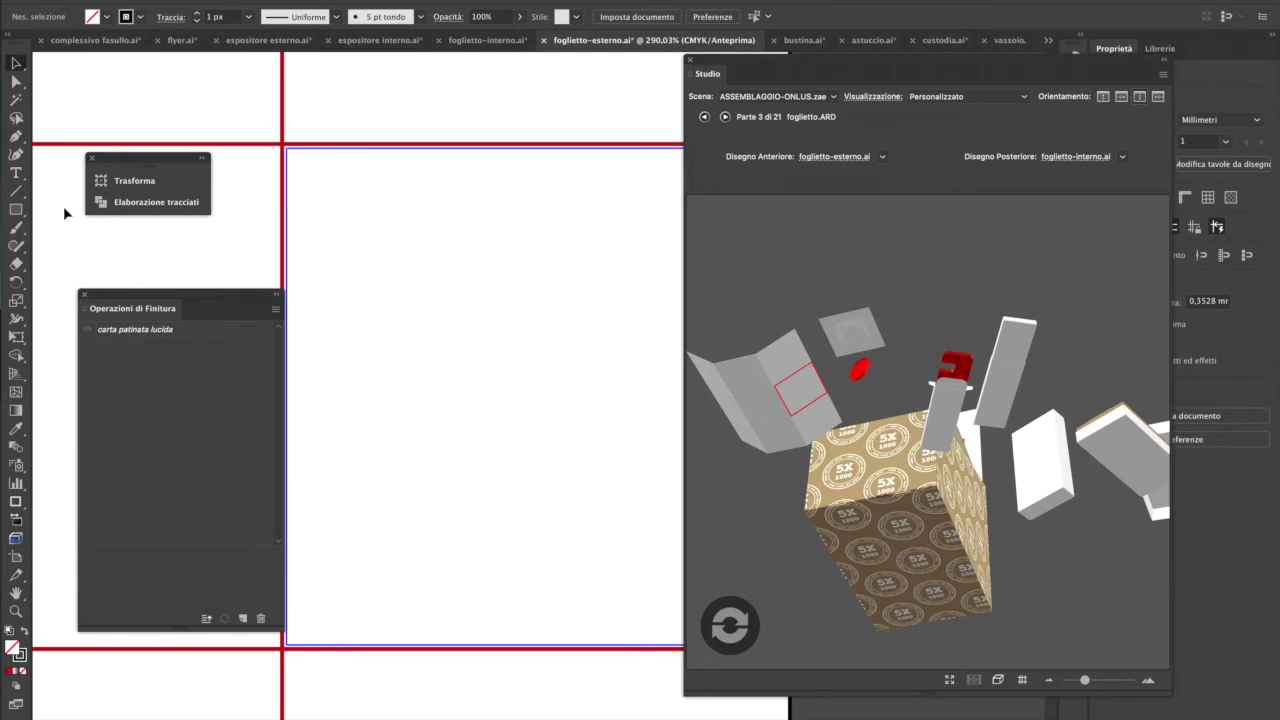
- Replace the outer leaflet's carta patinata lucida with Carta con grana a fibre in a lighter tint
click(127, 330)
click(176, 563)
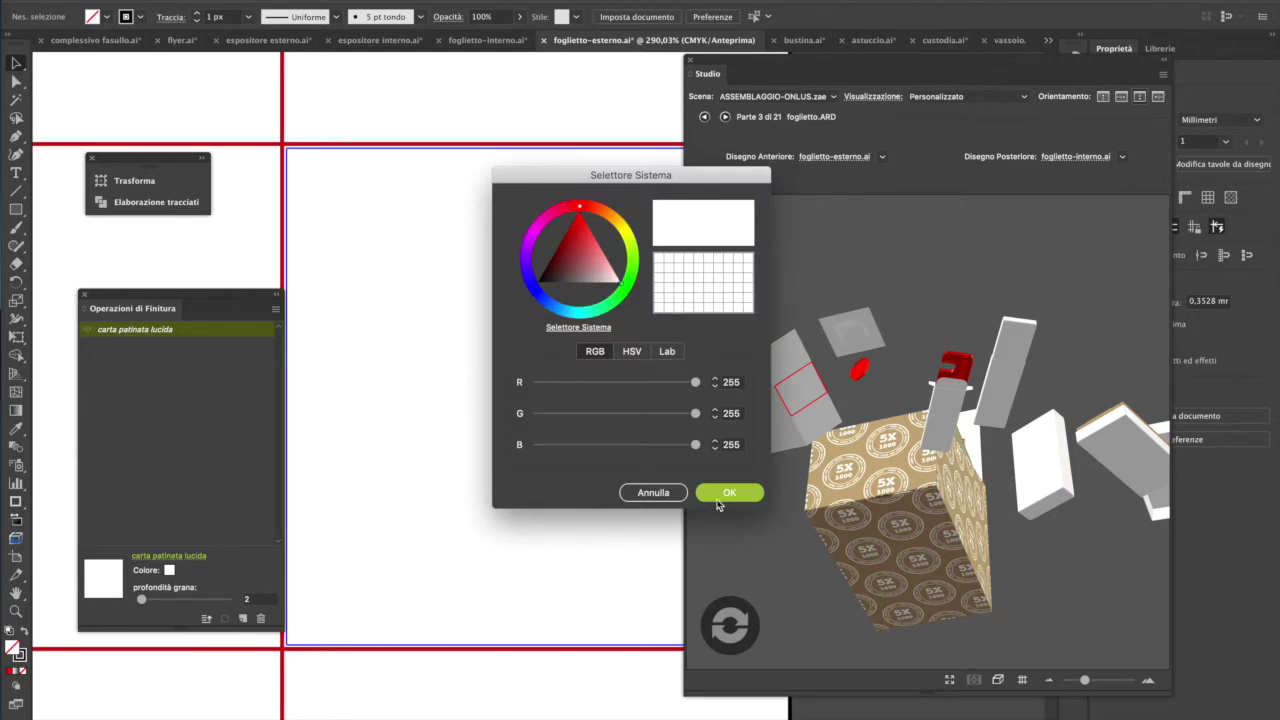
click(716, 496)
click(195, 557)
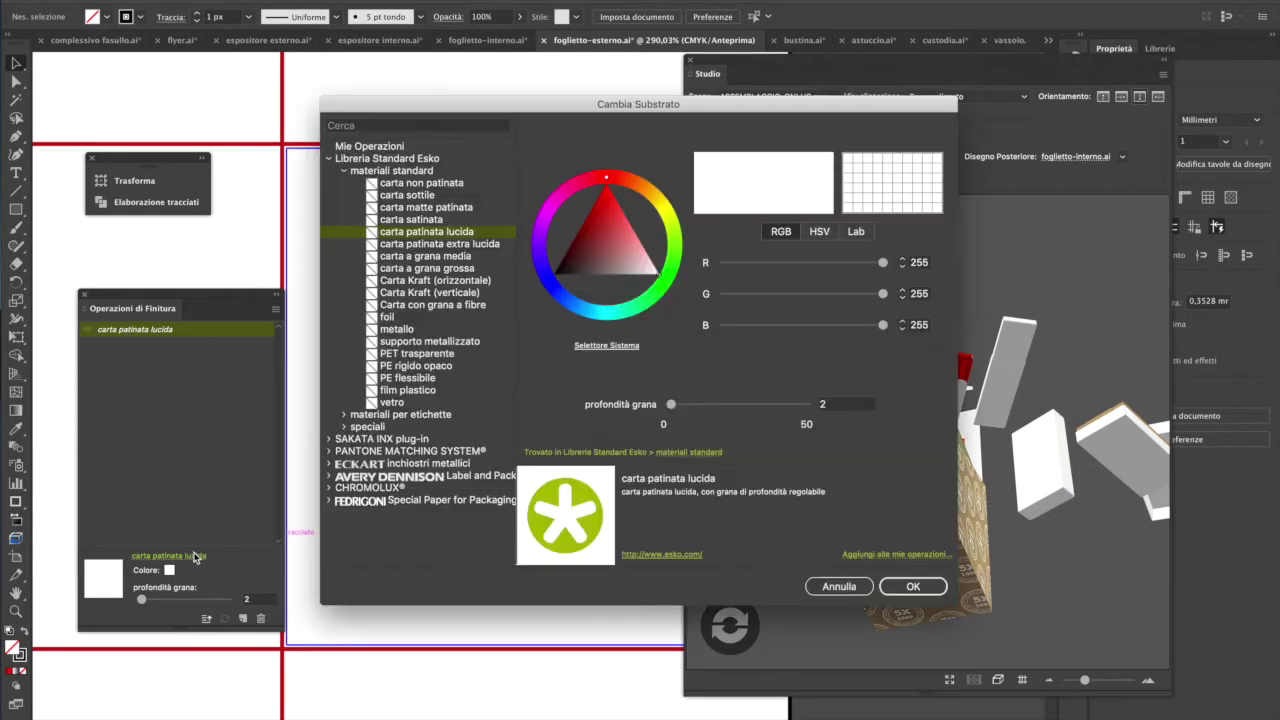
click(468, 306)
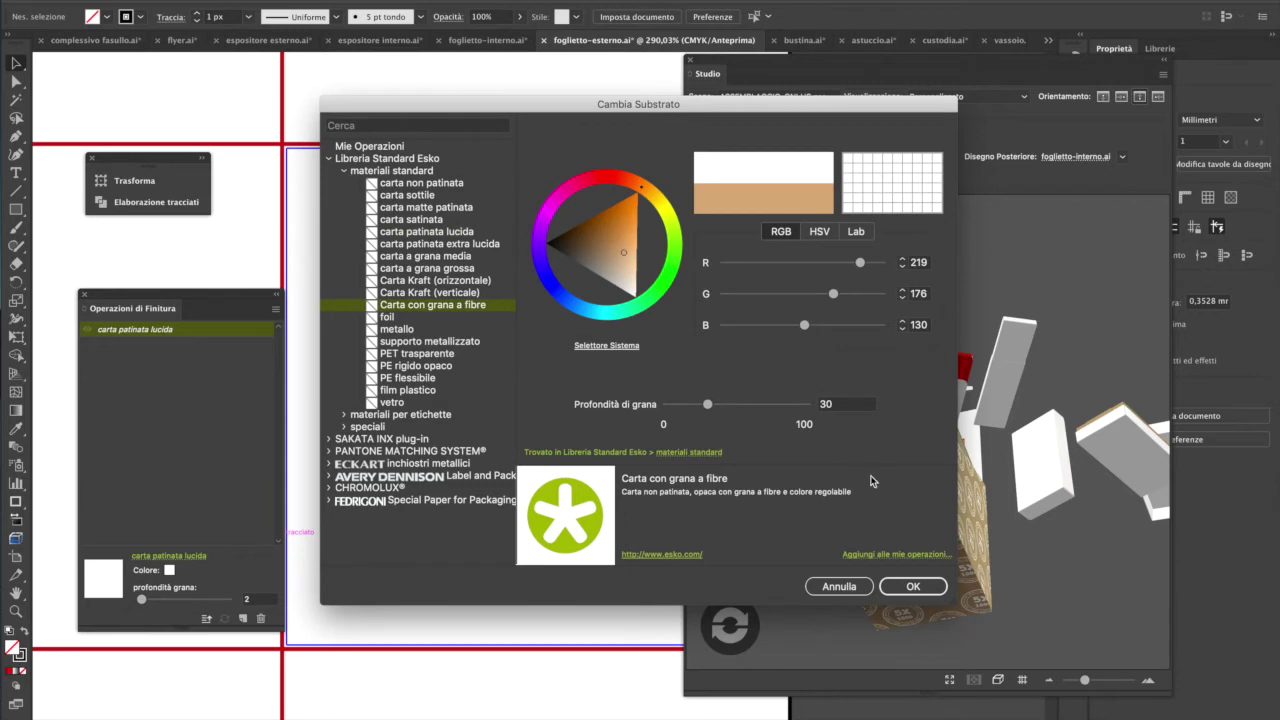
drag(646, 281, 629, 262)
click(907, 588)
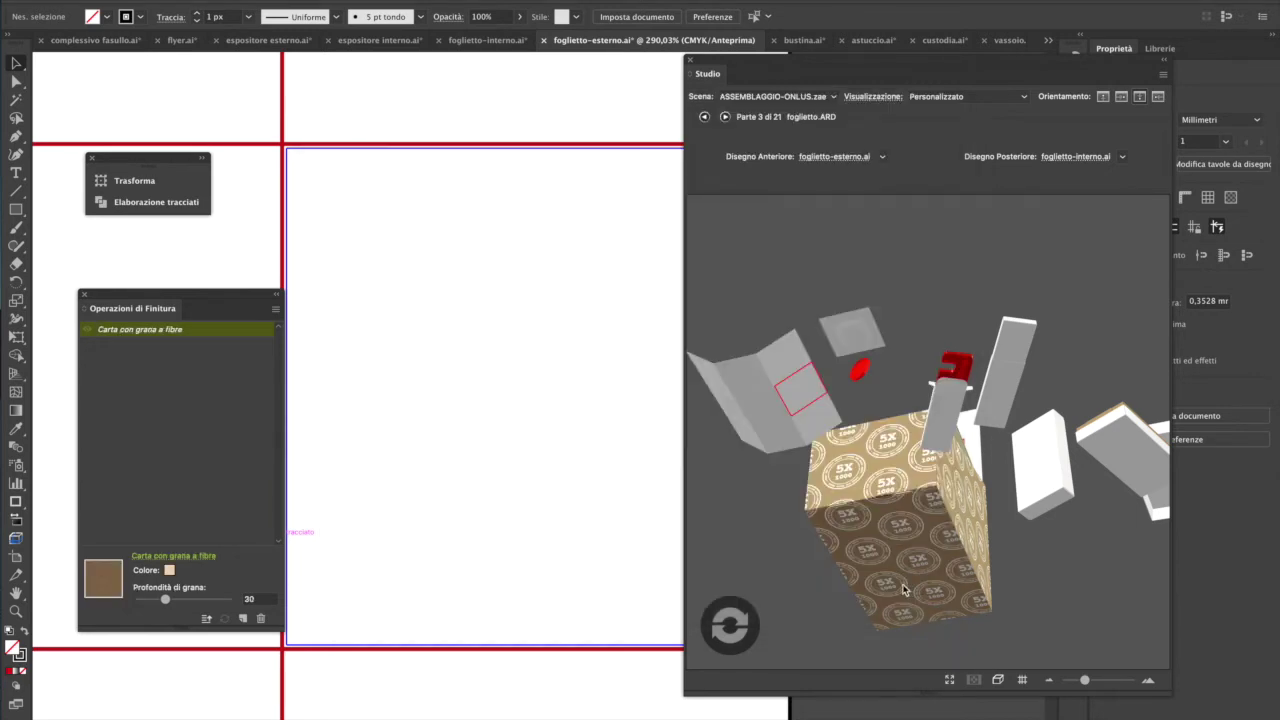
- Refresh the 3D preview and pick the white stick box to open astuccio.ai
click(738, 642)
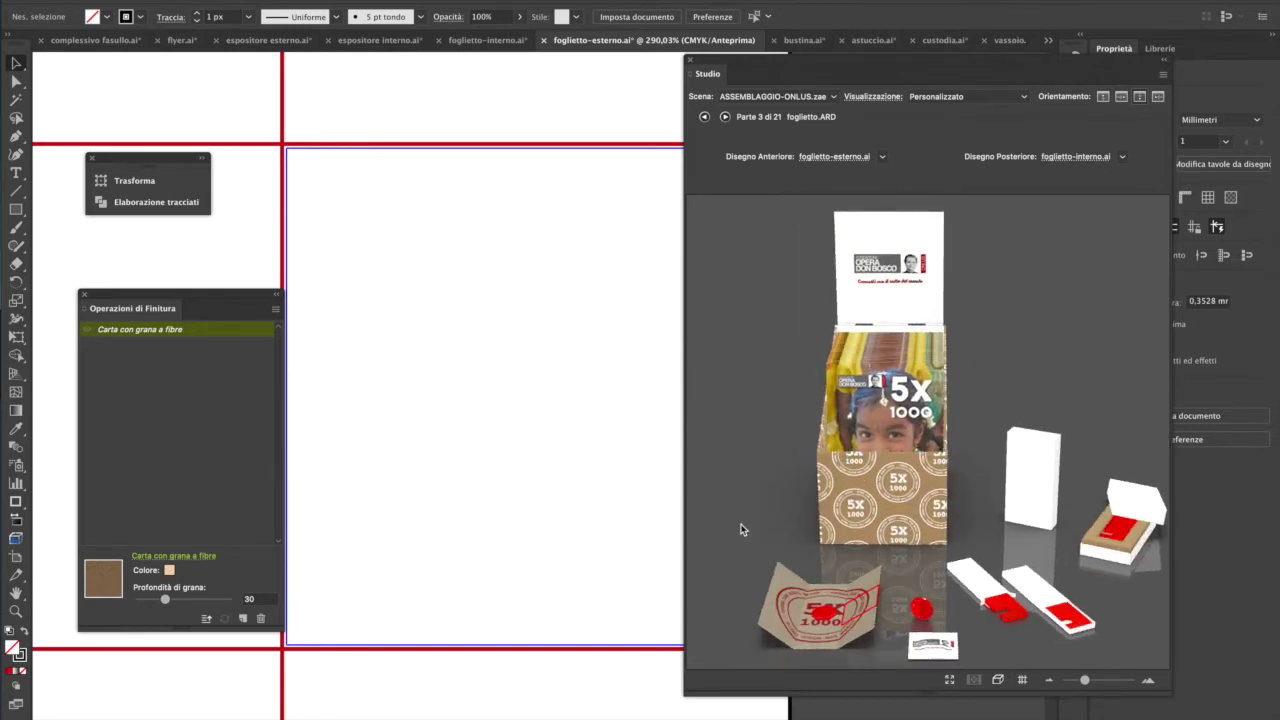
click(742, 523)
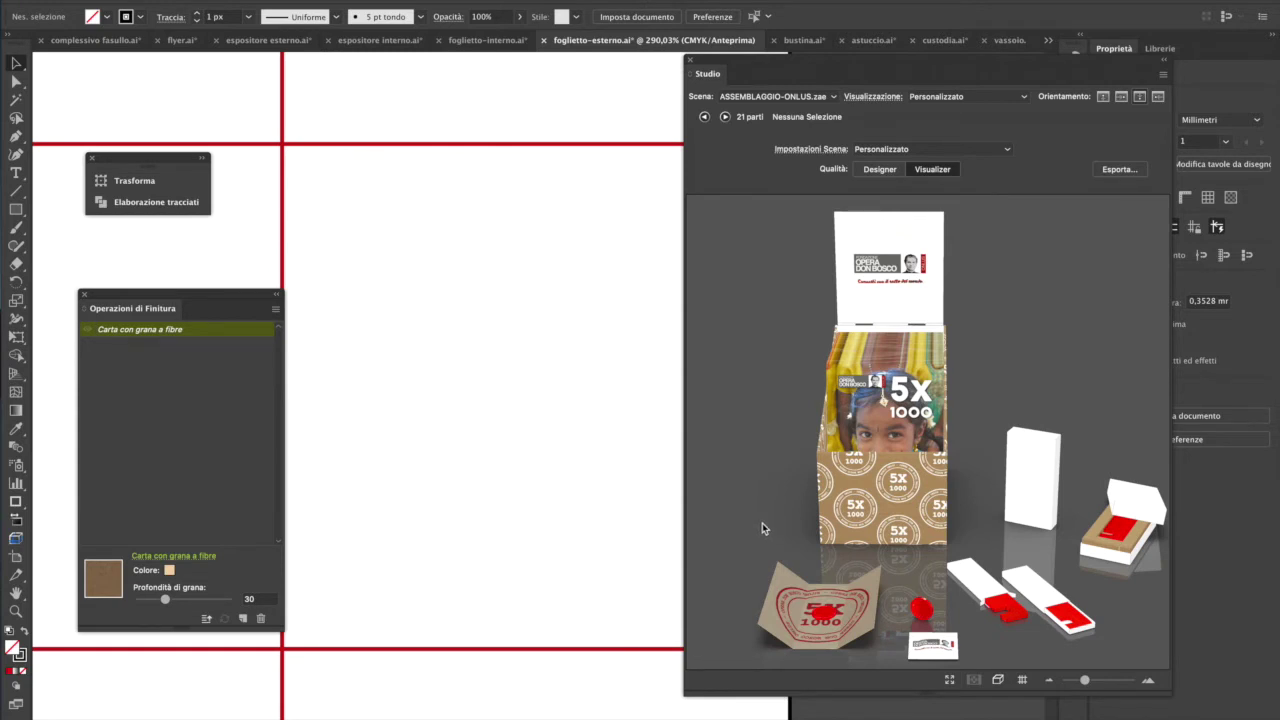
click(975, 576)
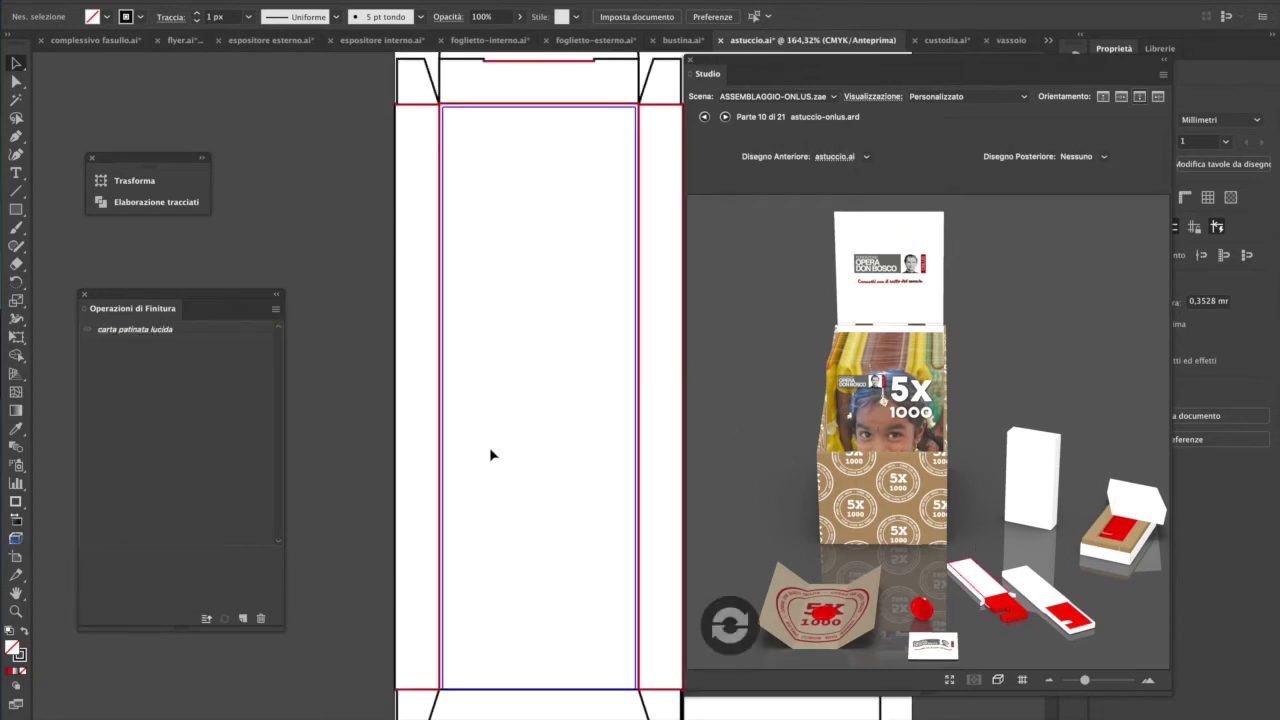
- In complessivo fasullo.ai, select all the artwork on the artboard and group it
alt+click(548, 424)
alt+click(548, 424)
alt+click(548, 424)
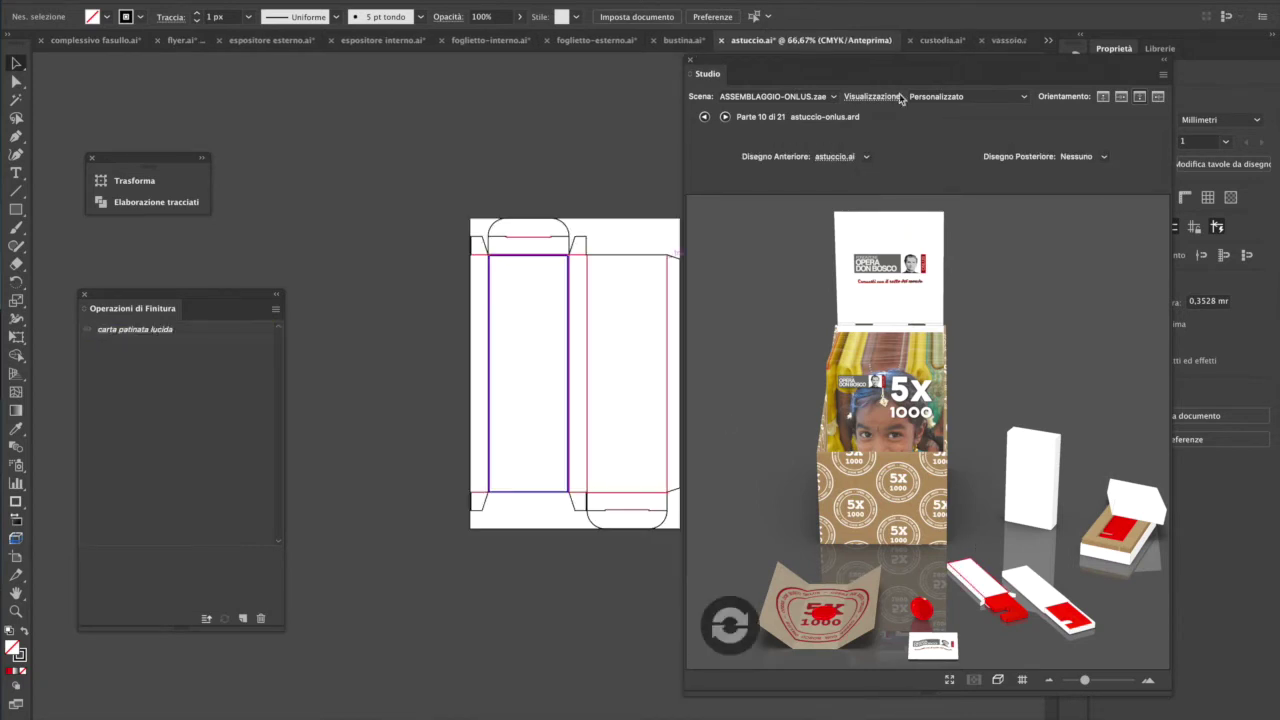
click(1047, 41)
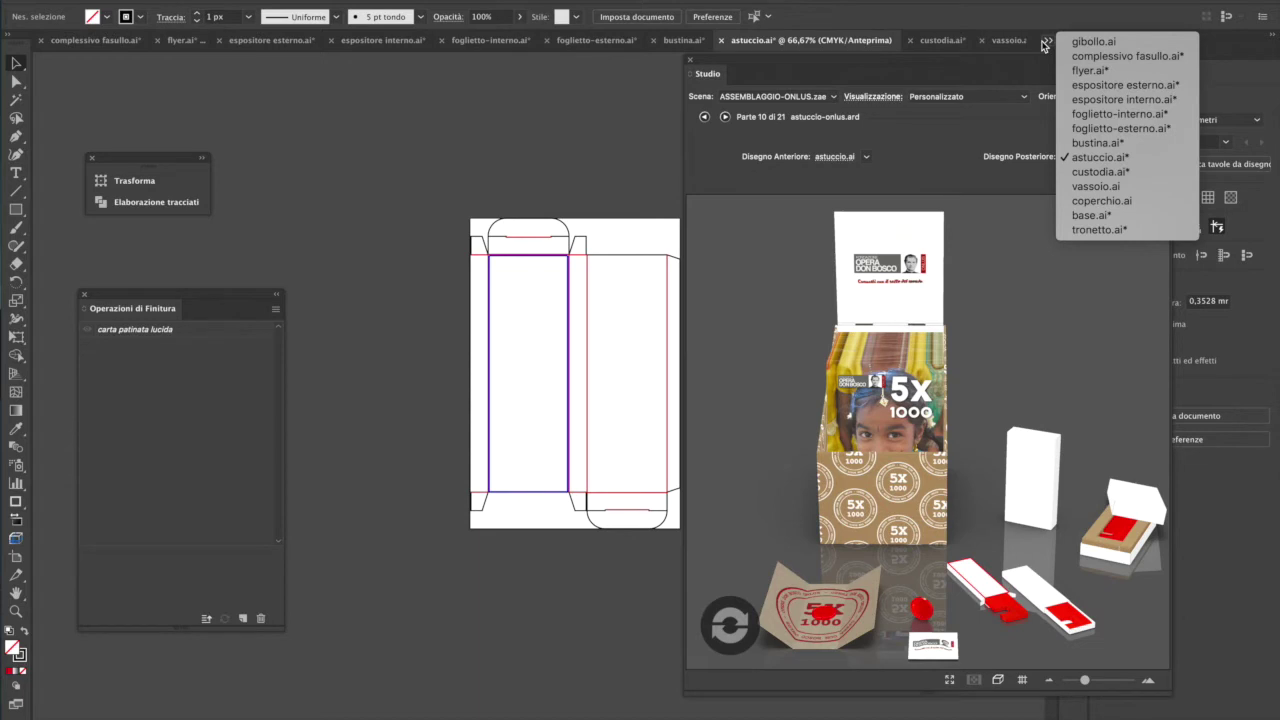
click(1096, 56)
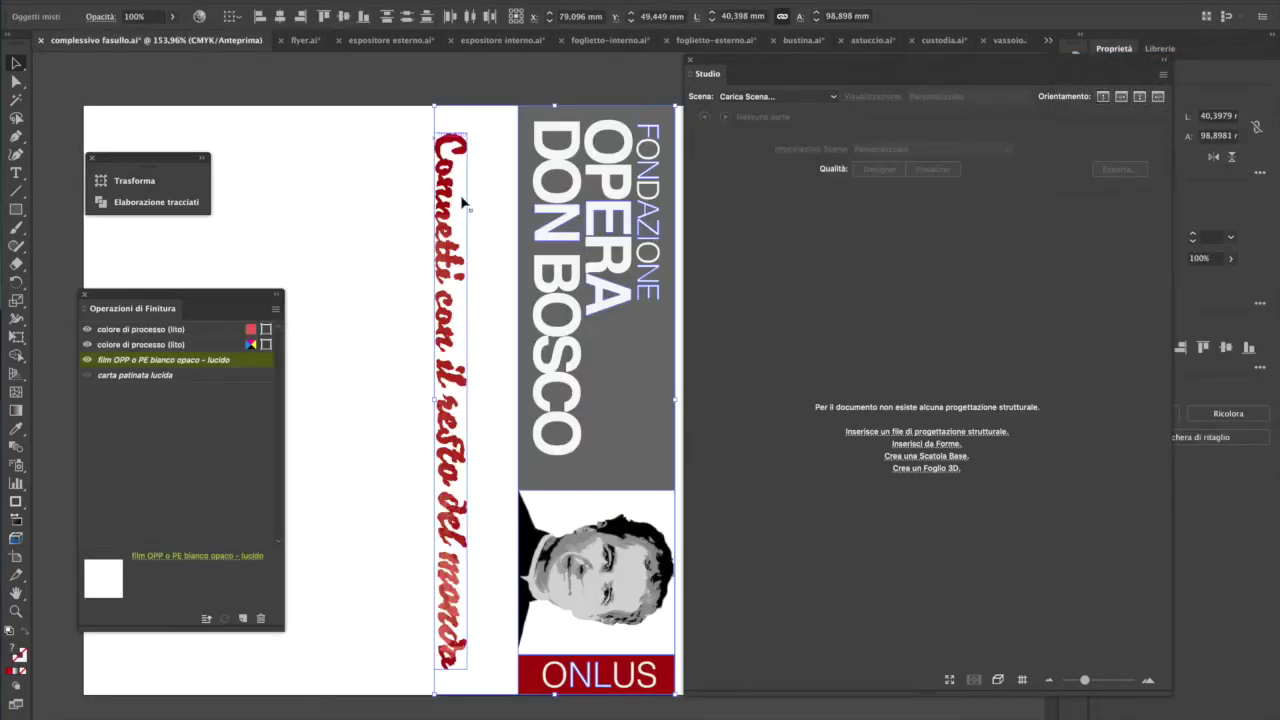
scroll(617, 328, down, 1)
scroll(617, 328, down, 2)
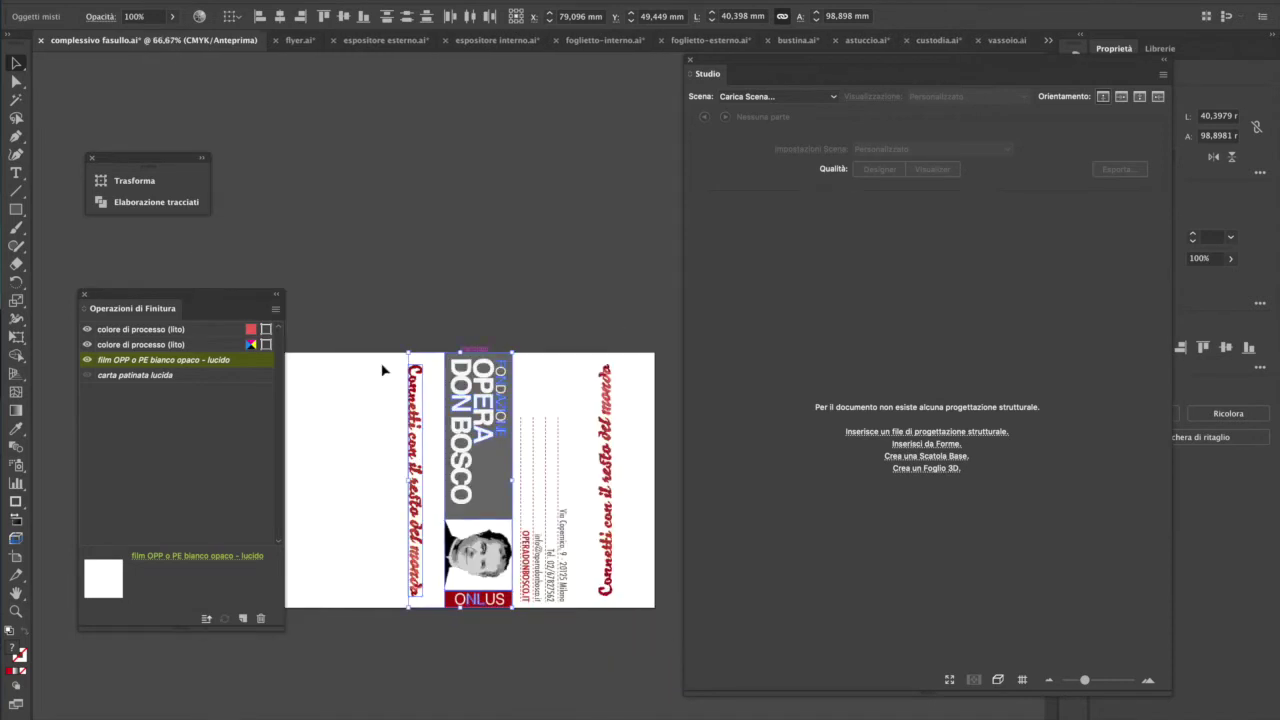
drag(389, 334, 664, 616)
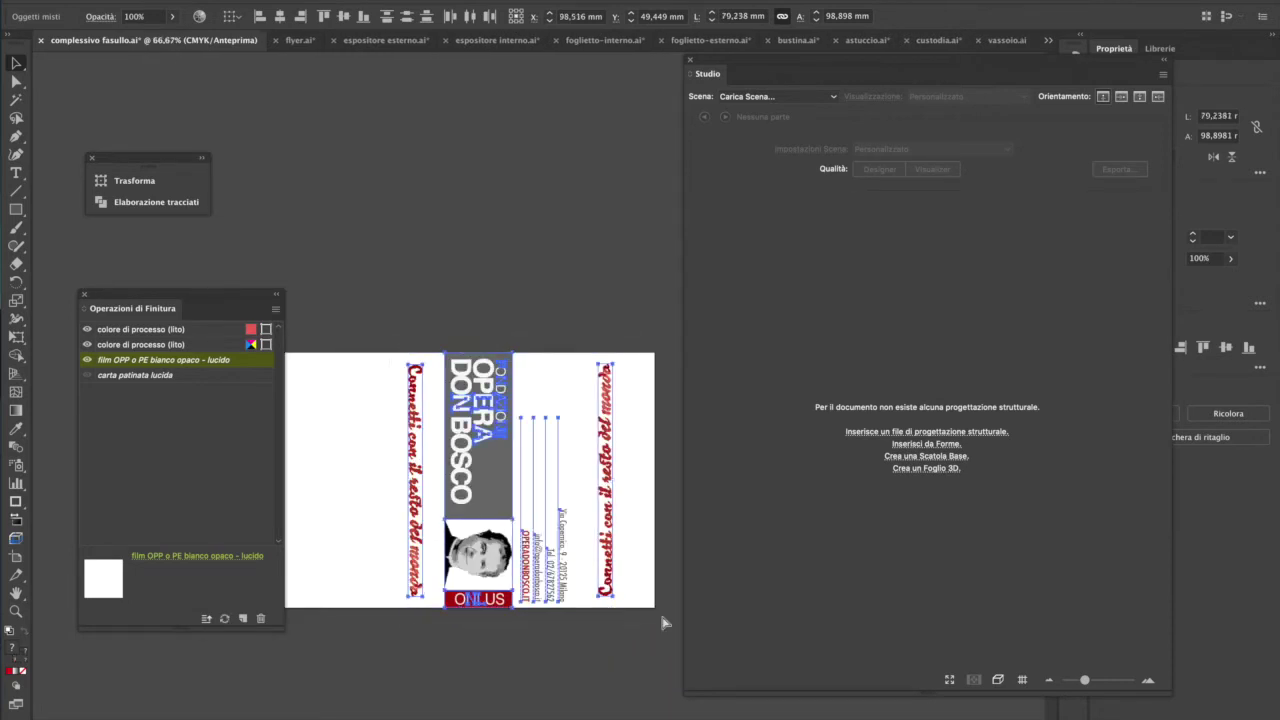
key(super+g)
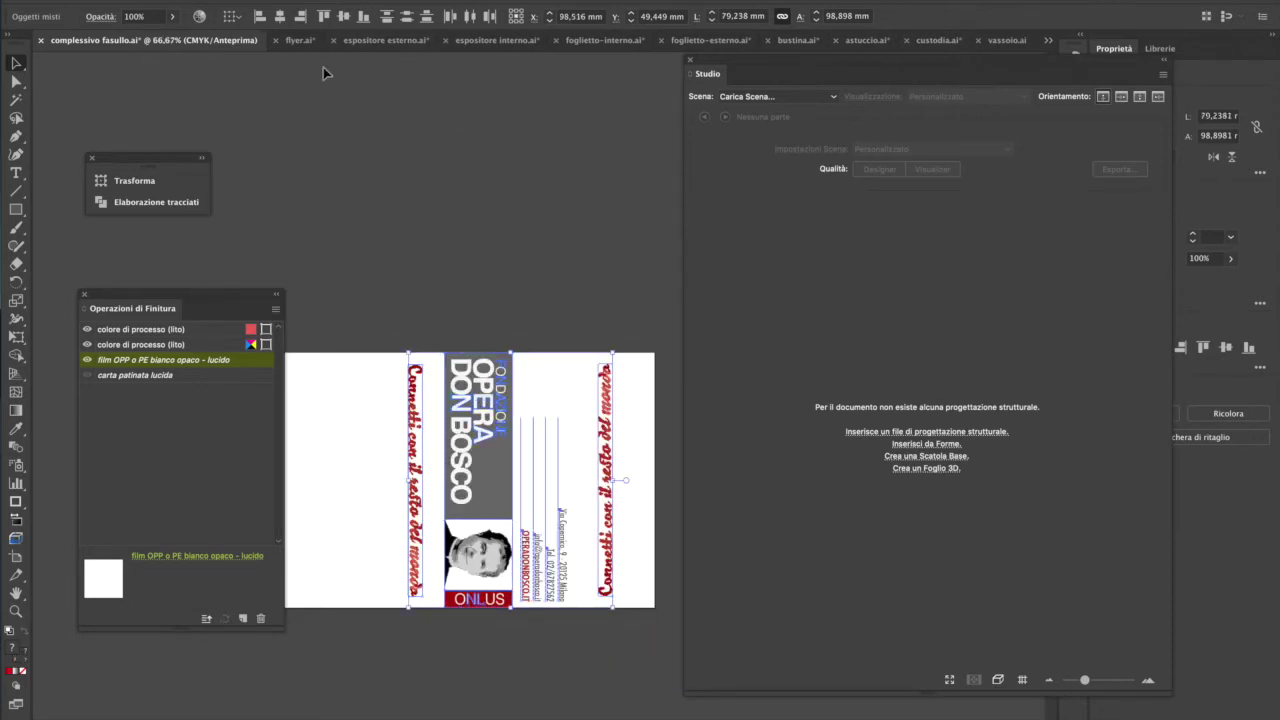
- Back in astuccio.ai, select the box artwork, load the ASSEMBLAGGIO-ONLUS.zae scene and refresh
click(848, 45)
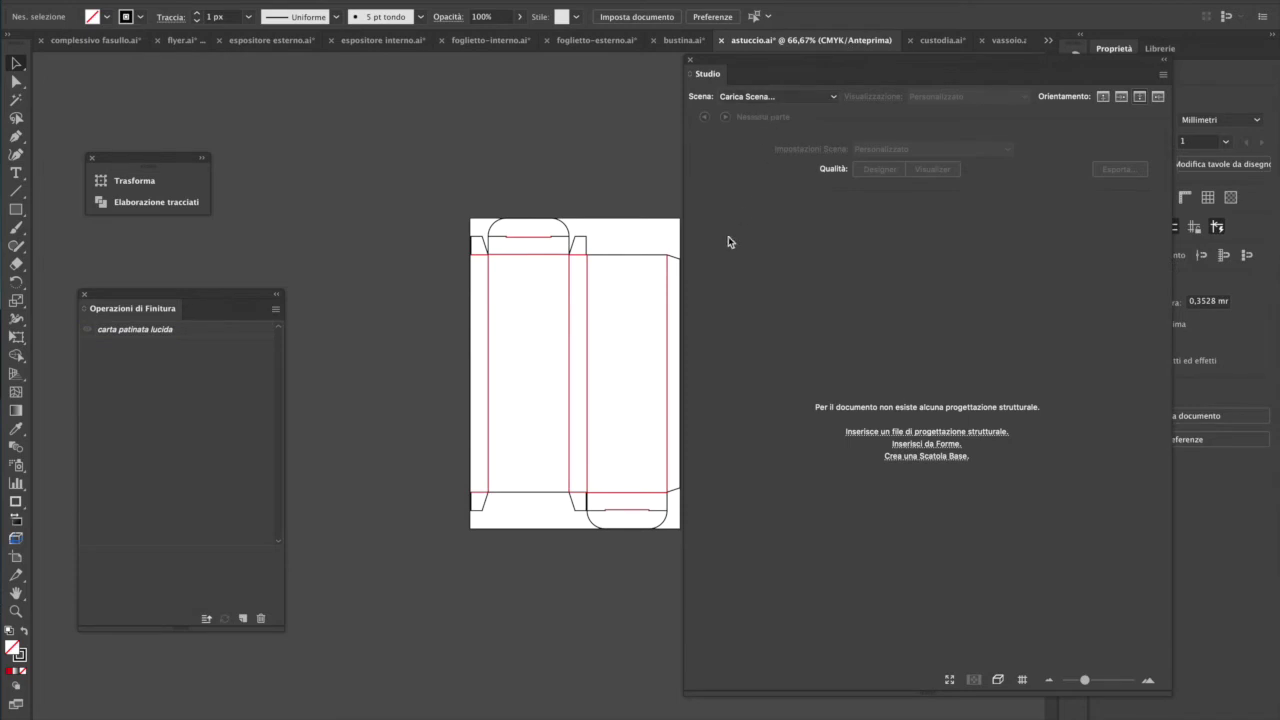
key(super+v)
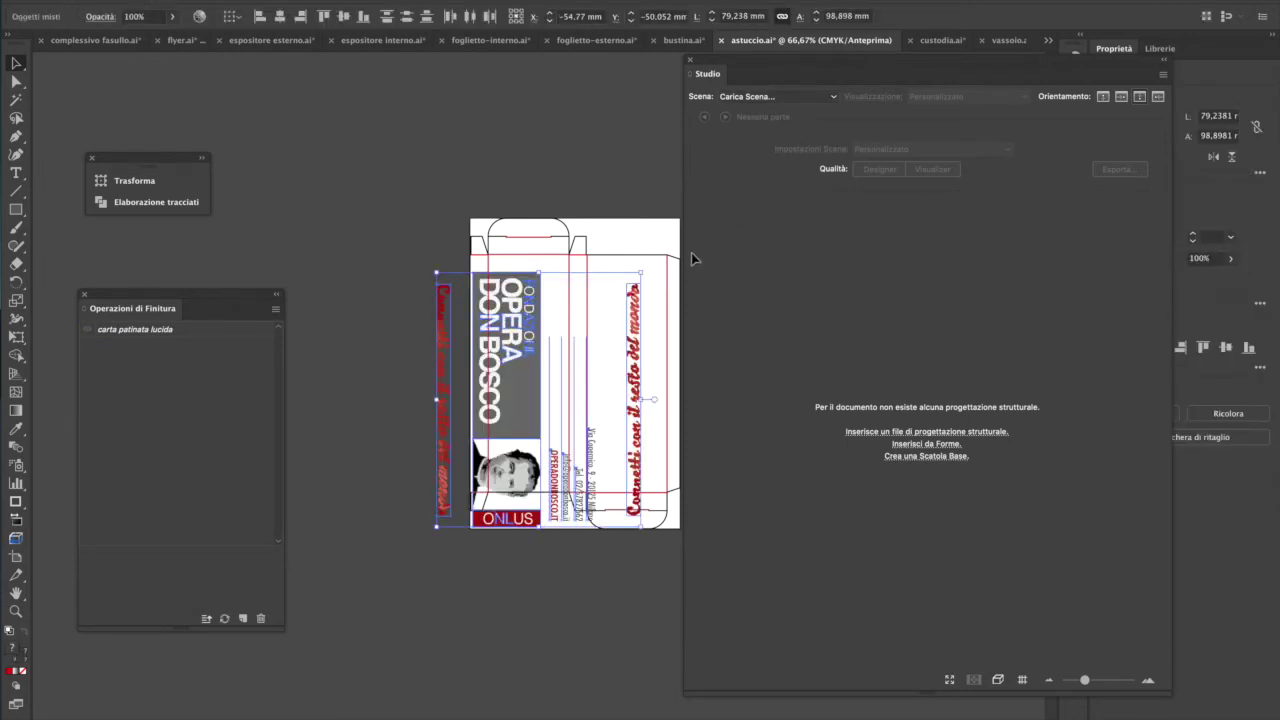
click(810, 98)
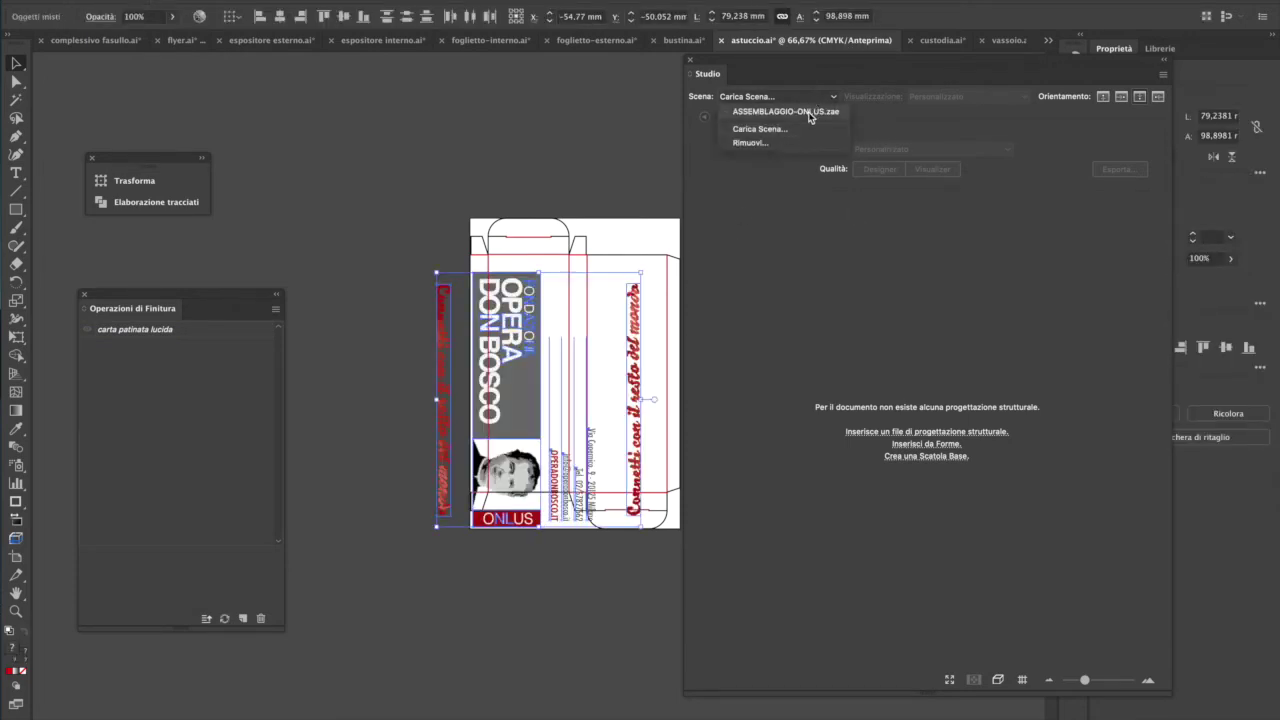
click(1073, 376)
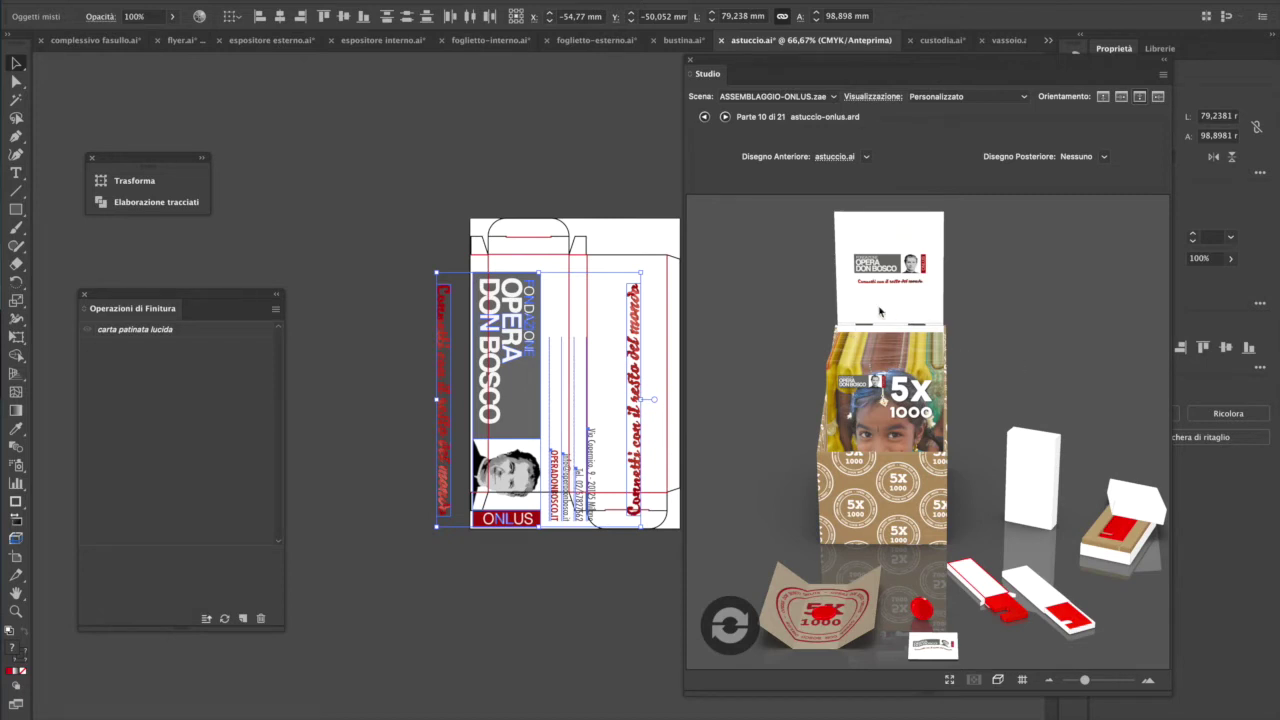
click(741, 642)
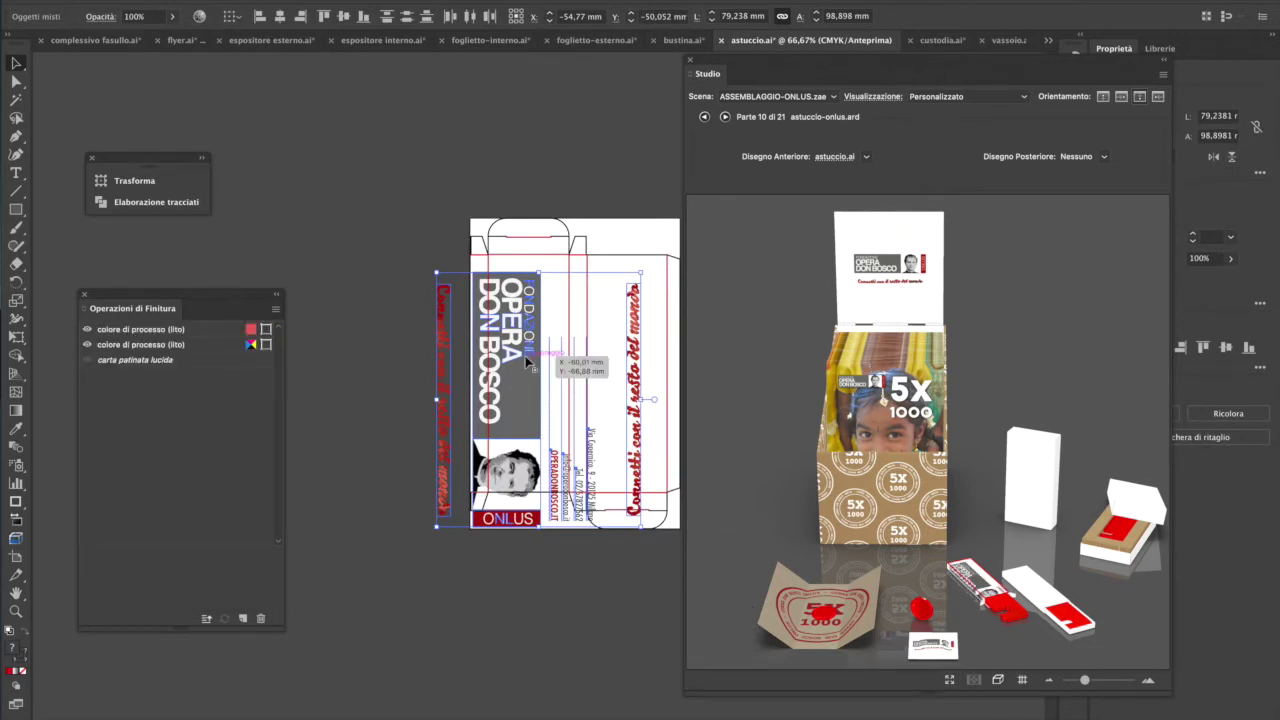
- Move the Opera Don Bosco artwork up-right and shrink it to fit the box's front panels
drag(487, 304, 517, 286)
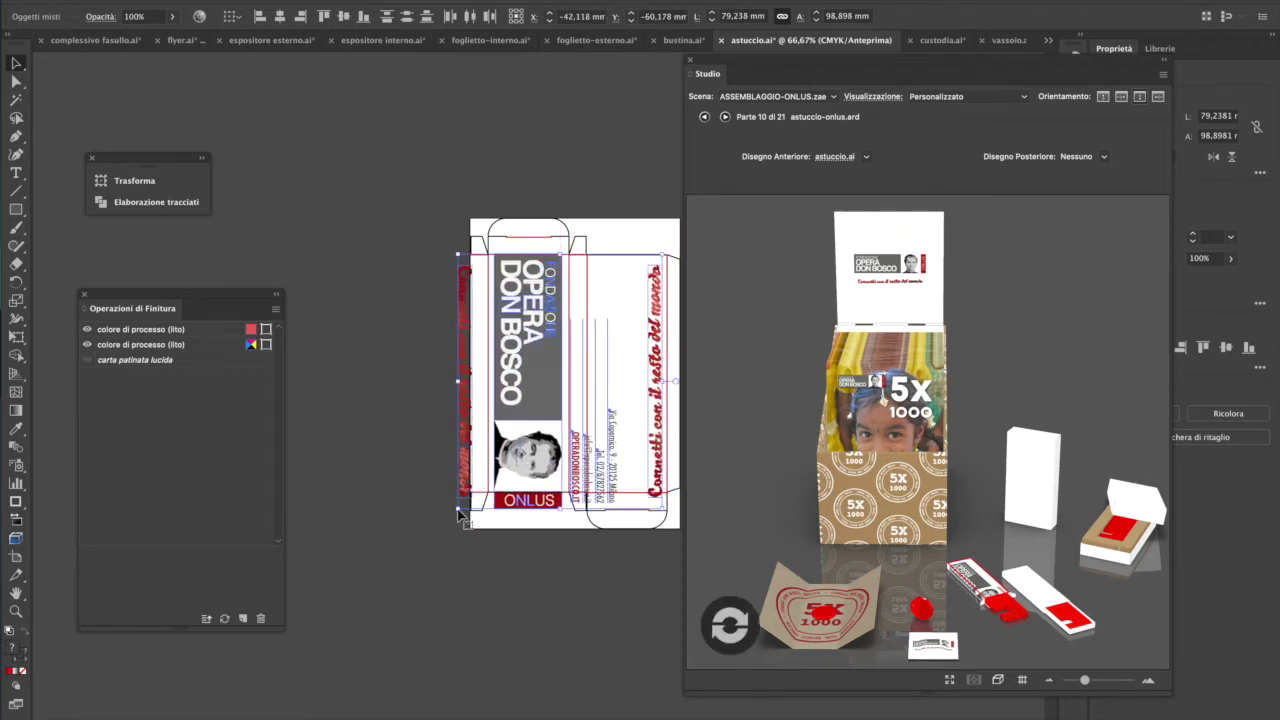
drag(458, 508, 471, 497)
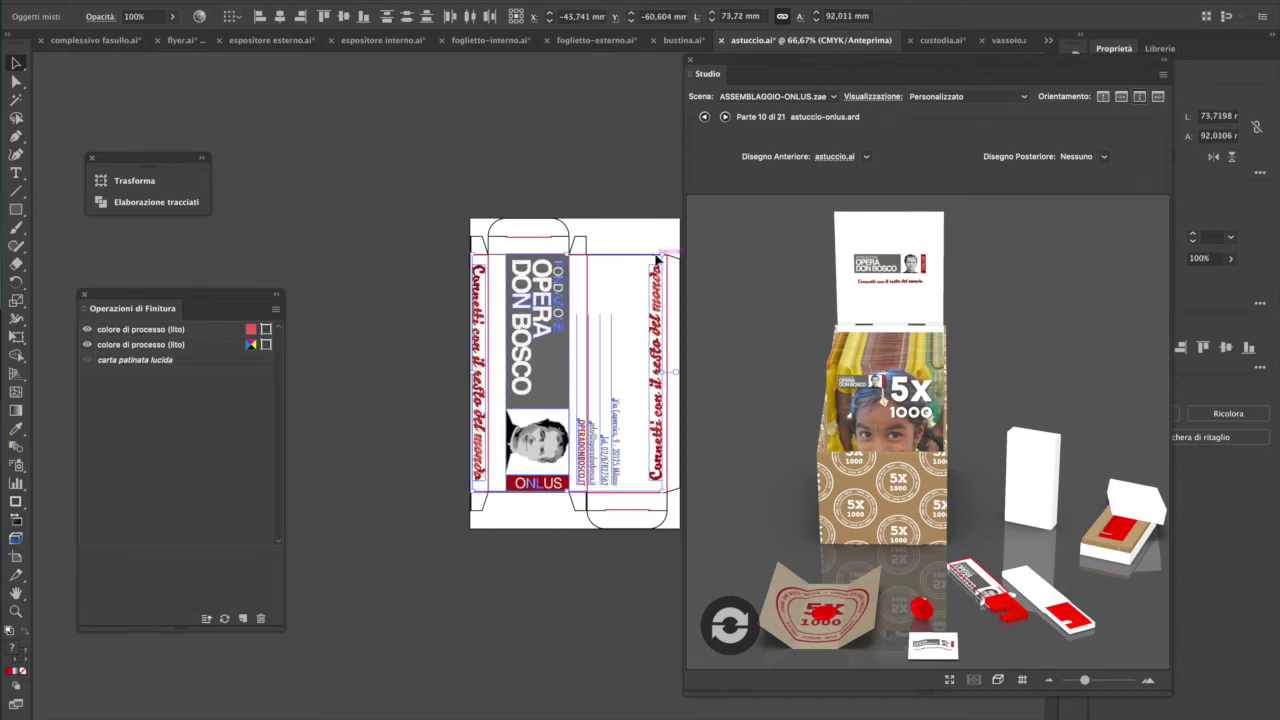
click(371, 260)
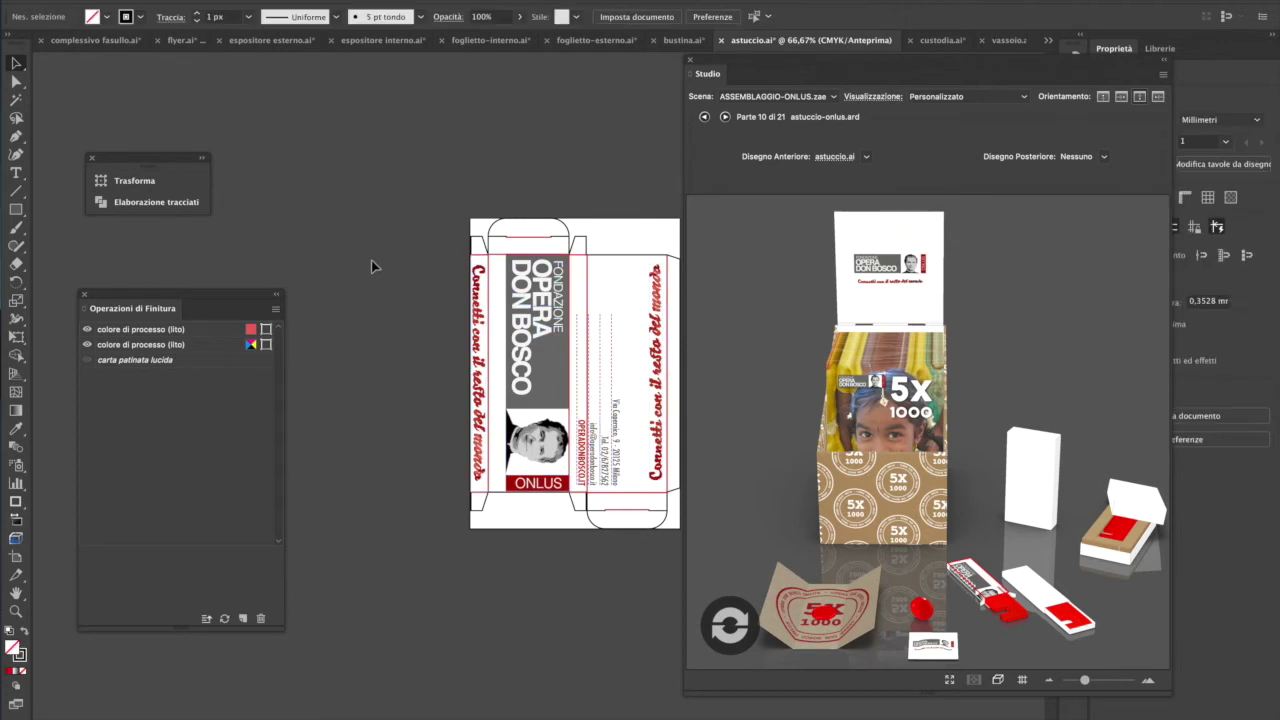
- Select the slogan strip, OPERA lettering and dark band, nudging the logo group to X −58.678 mm
click(478, 345)
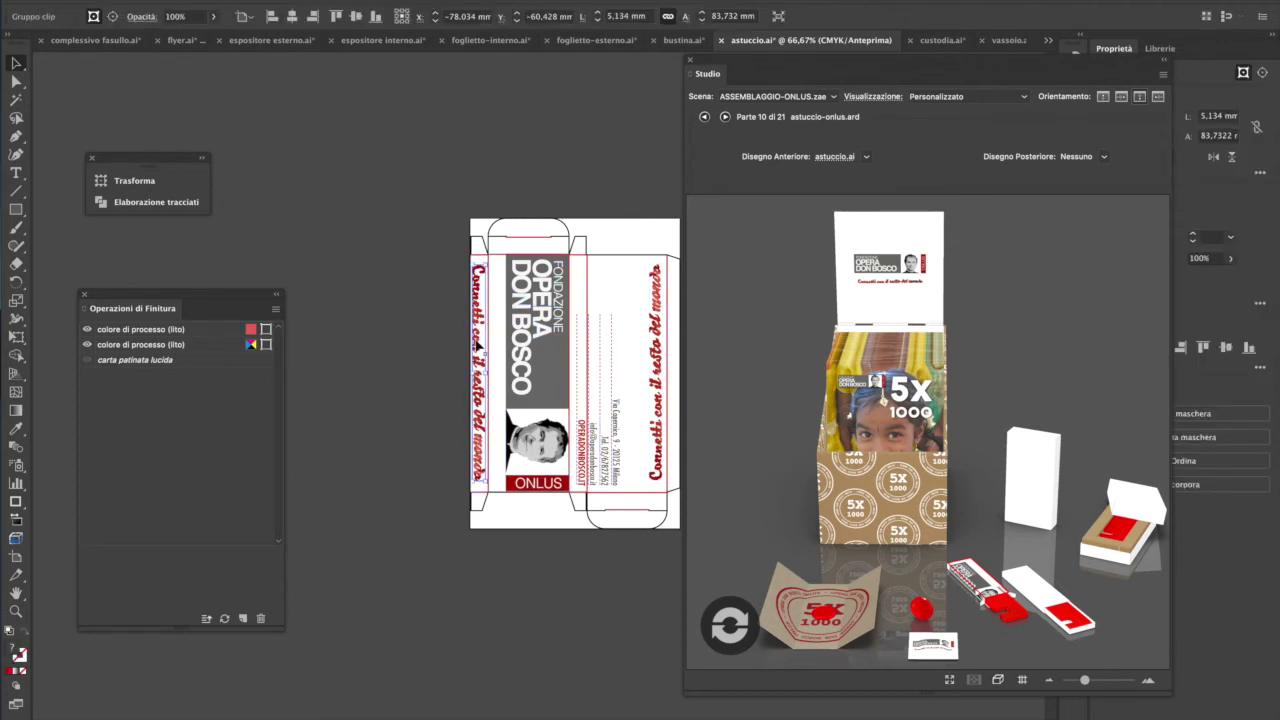
click(545, 345)
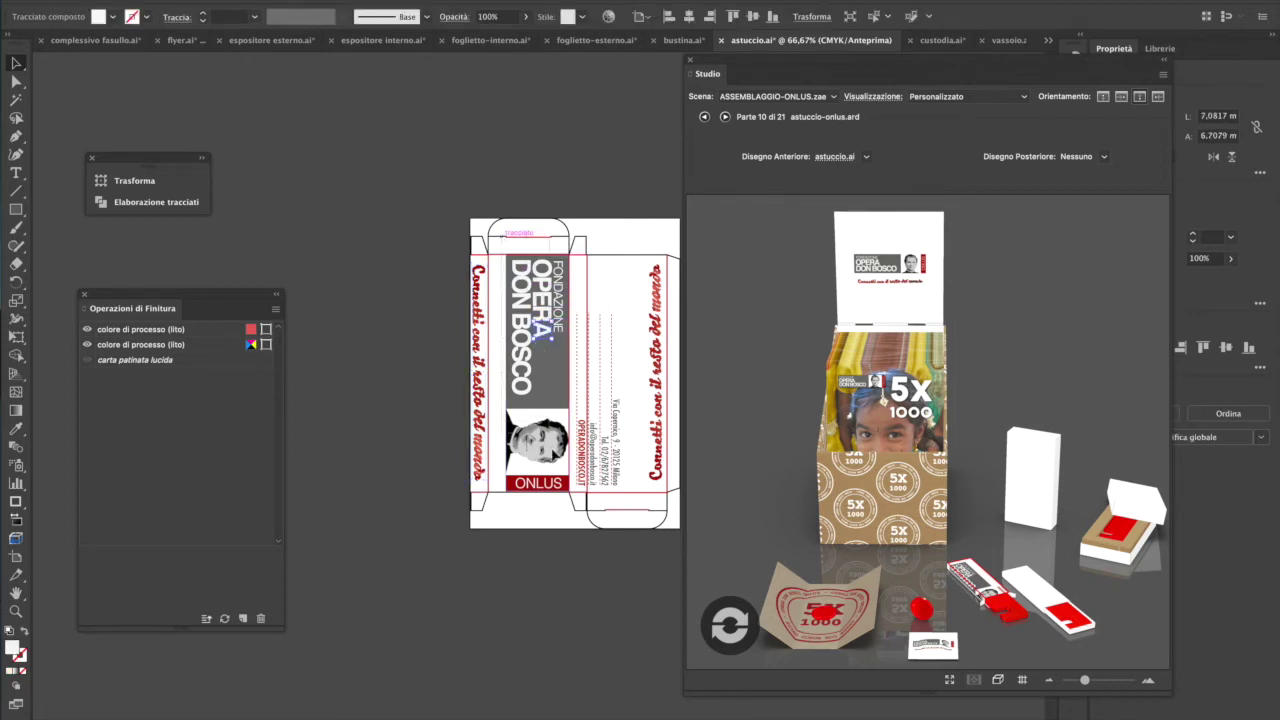
click(565, 500)
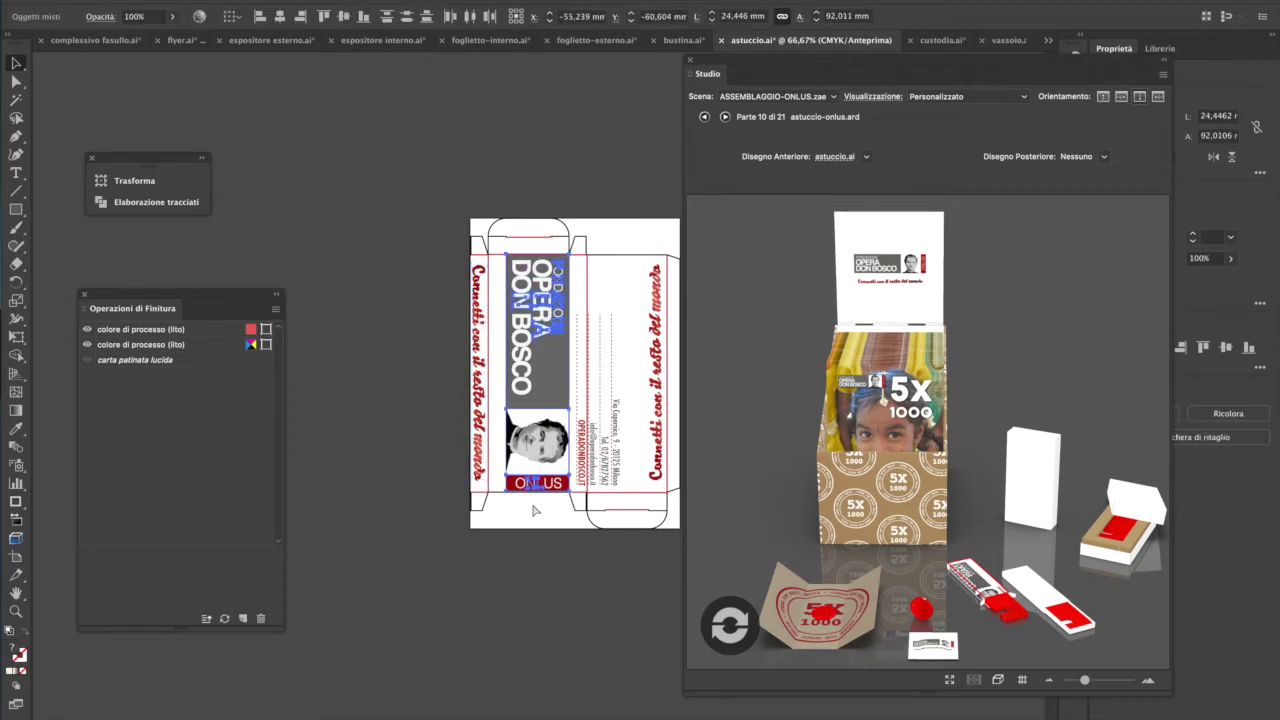
drag(537, 391, 524, 392)
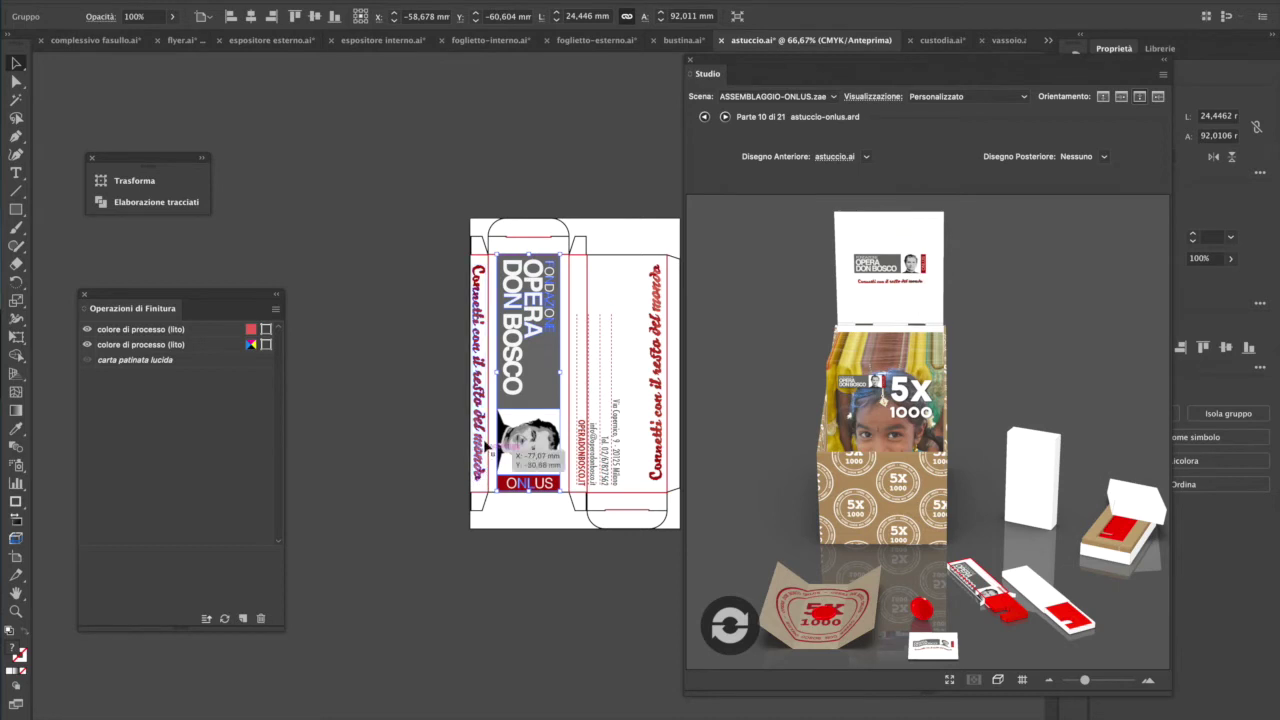
click(488, 445)
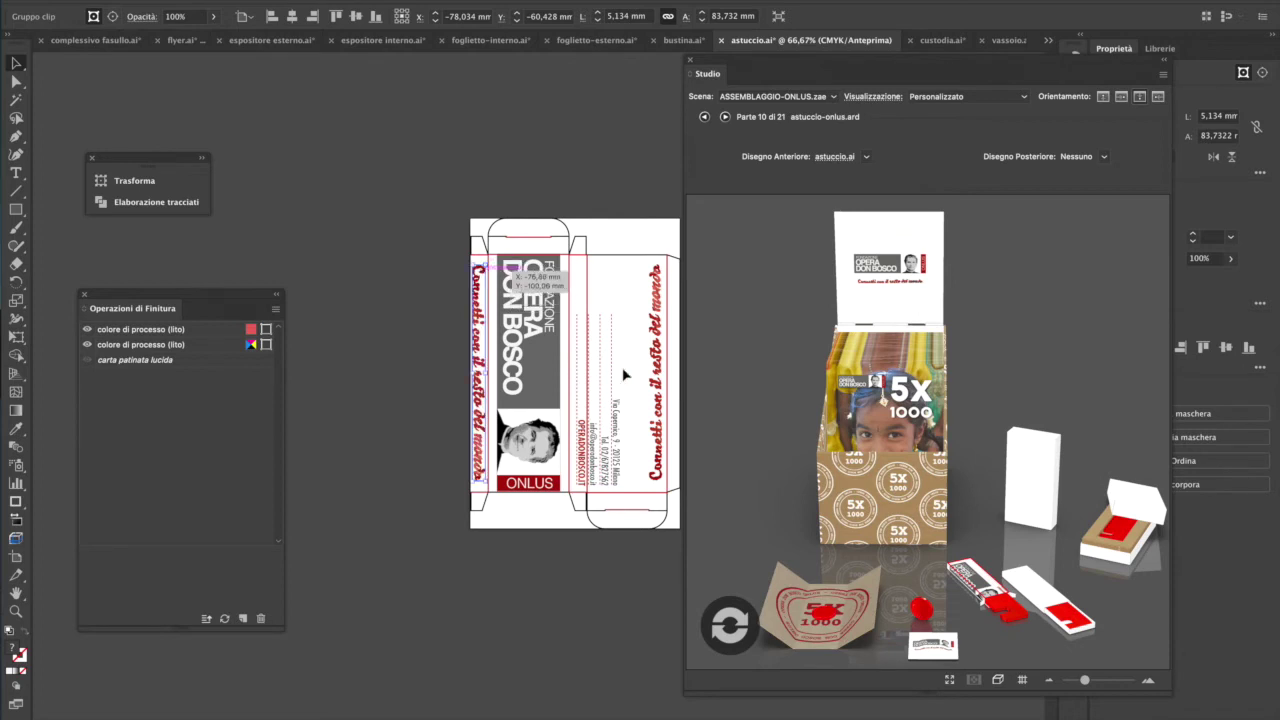
- Set the left slogan strip's width to 4,5 mm
click(600, 22)
text(5)
key(Return)
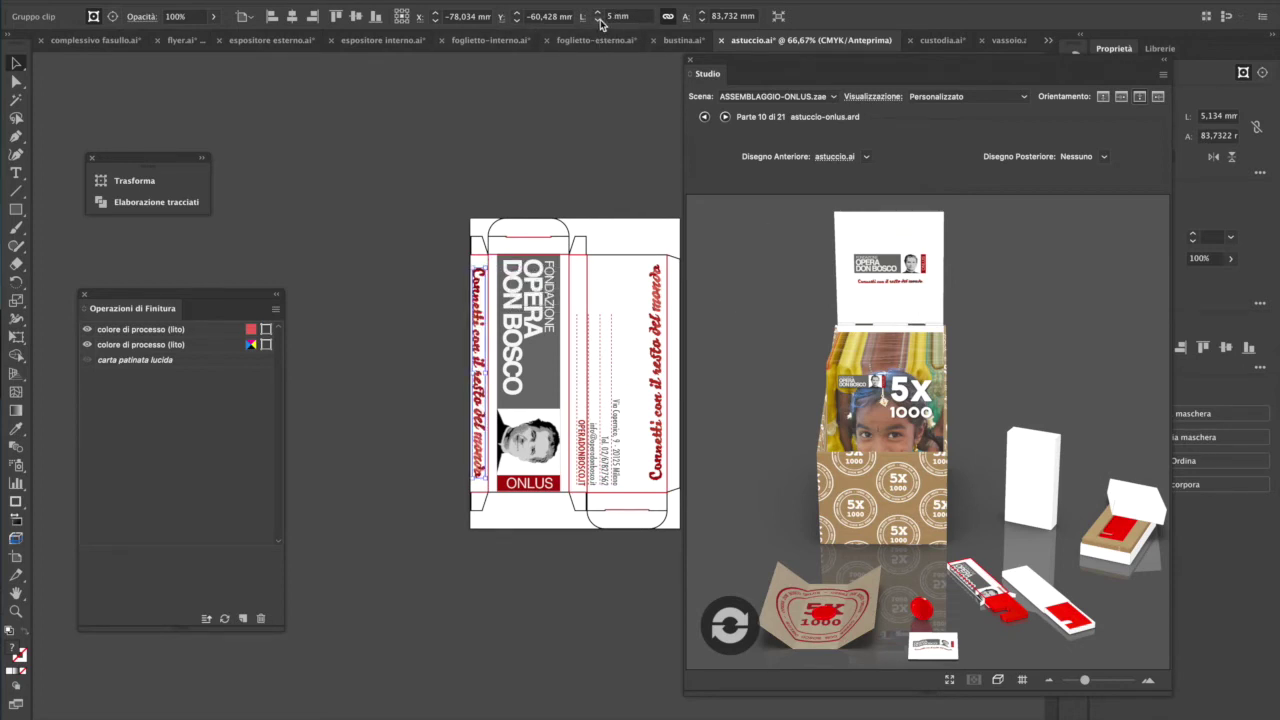
click(600, 21)
click(600, 21)
click(600, 21)
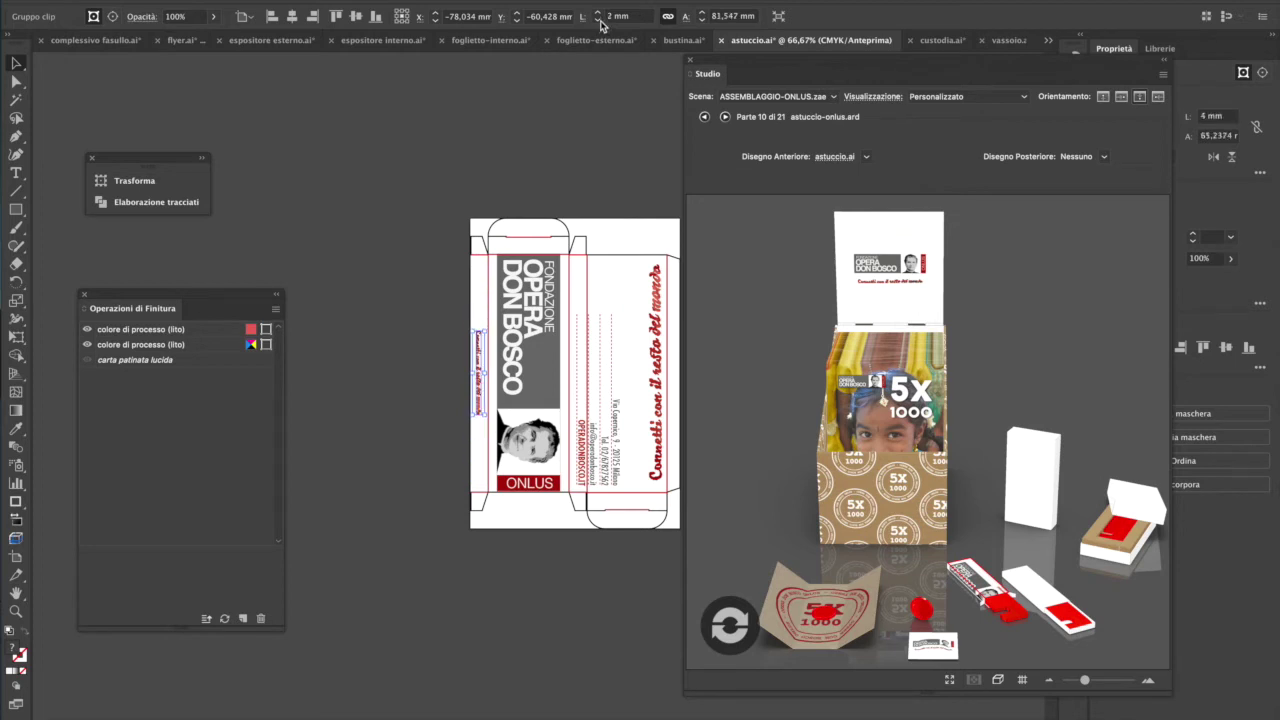
click(600, 13)
click(600, 13)
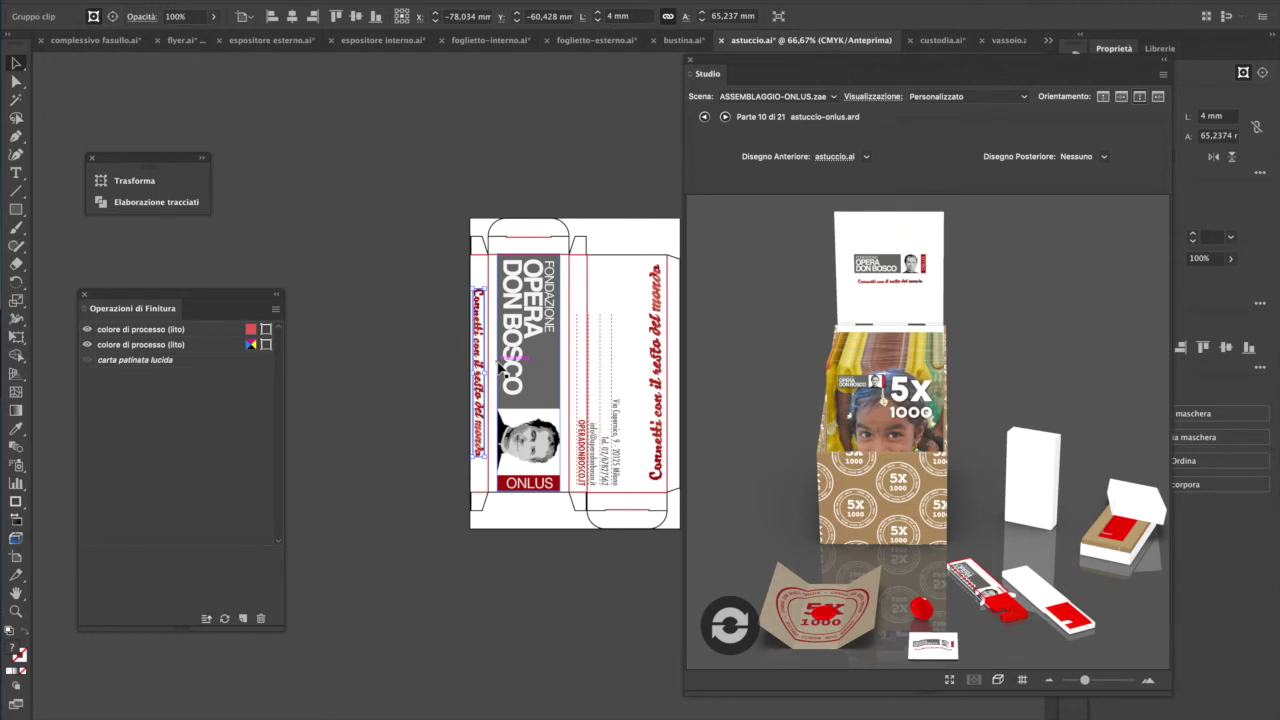
click(611, 12)
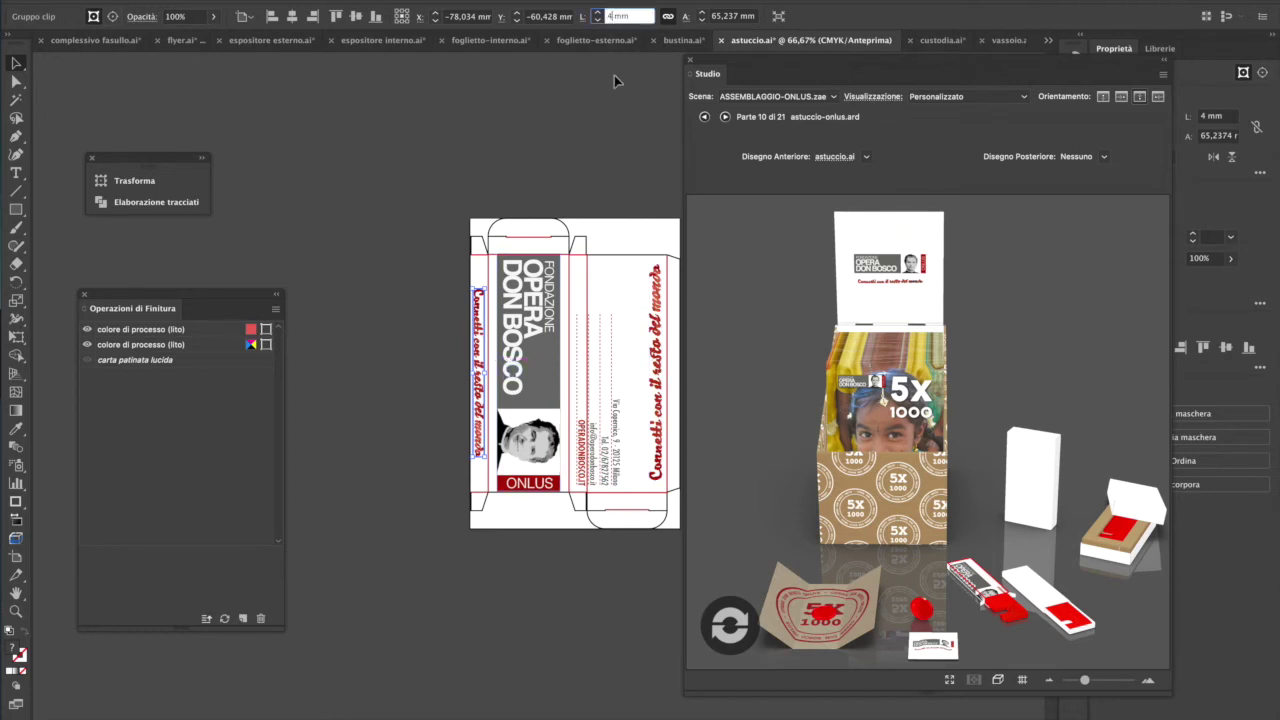
text(,5)
key(Return)
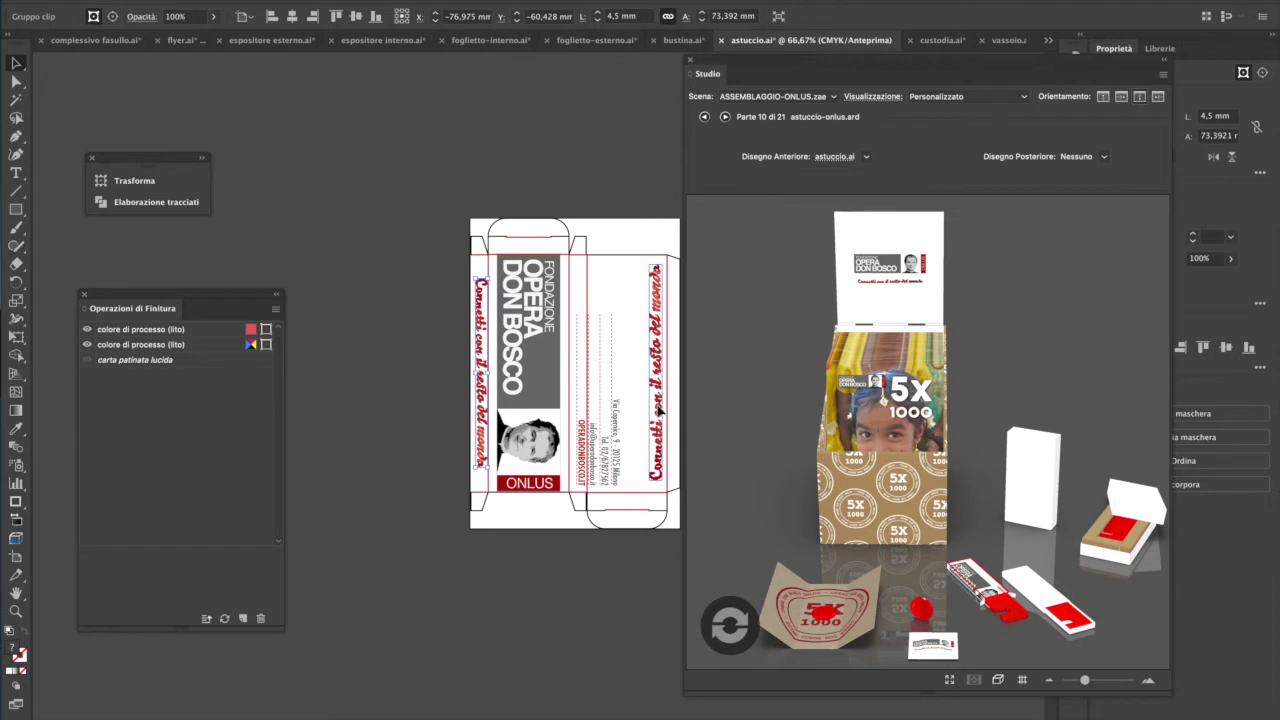
- Delete the right-hand slogan, shift the address text right, and place a slogan copy beside the grey band
click(659, 410)
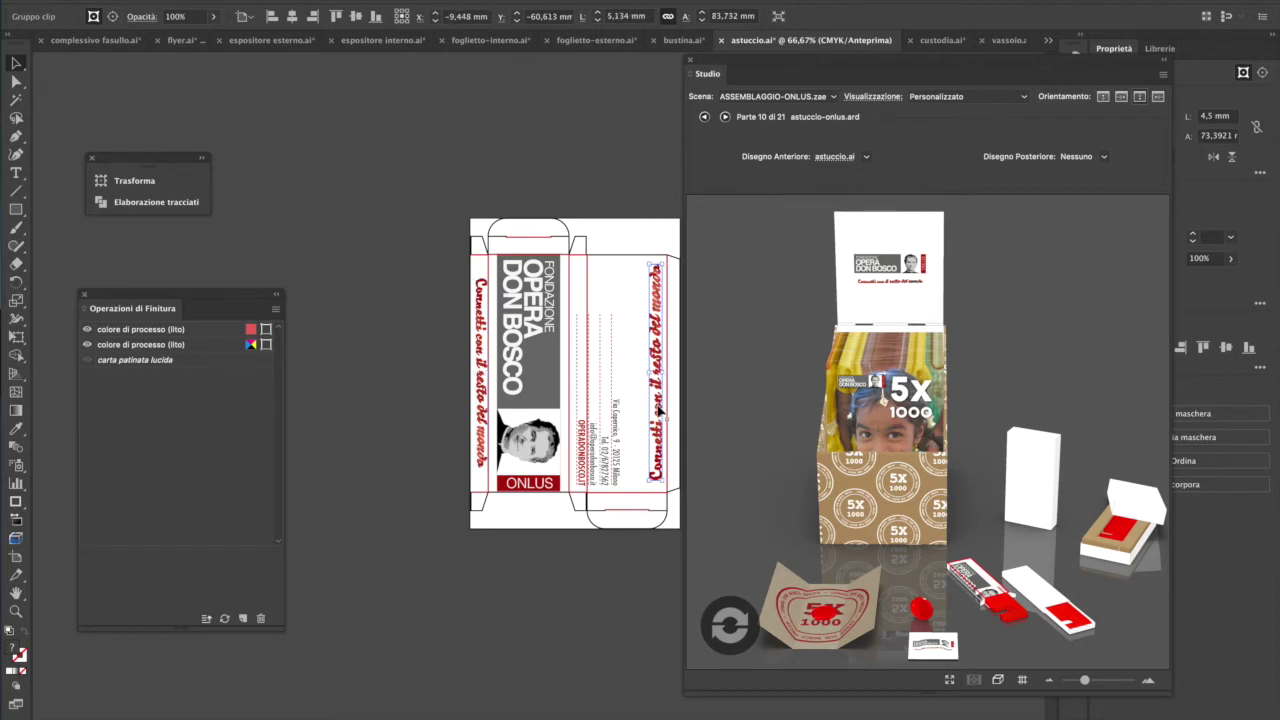
key(Delete)
drag(616, 433, 638, 435)
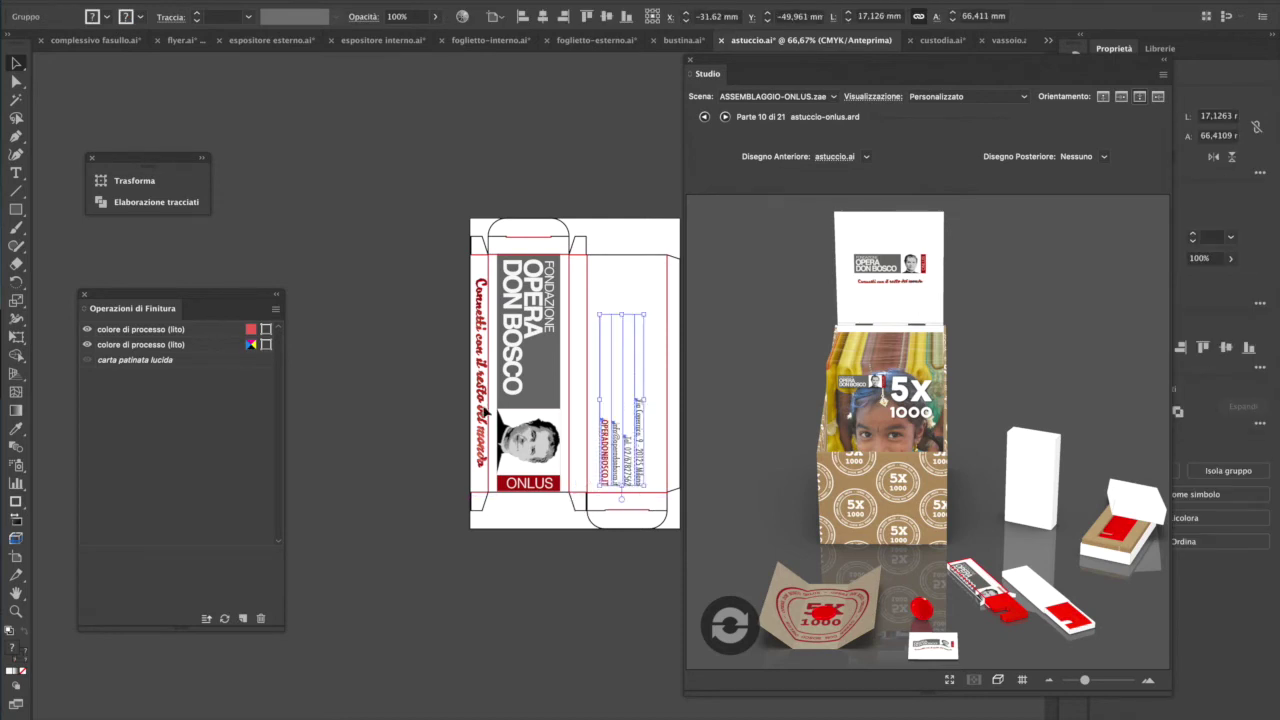
drag(490, 410, 582, 416)
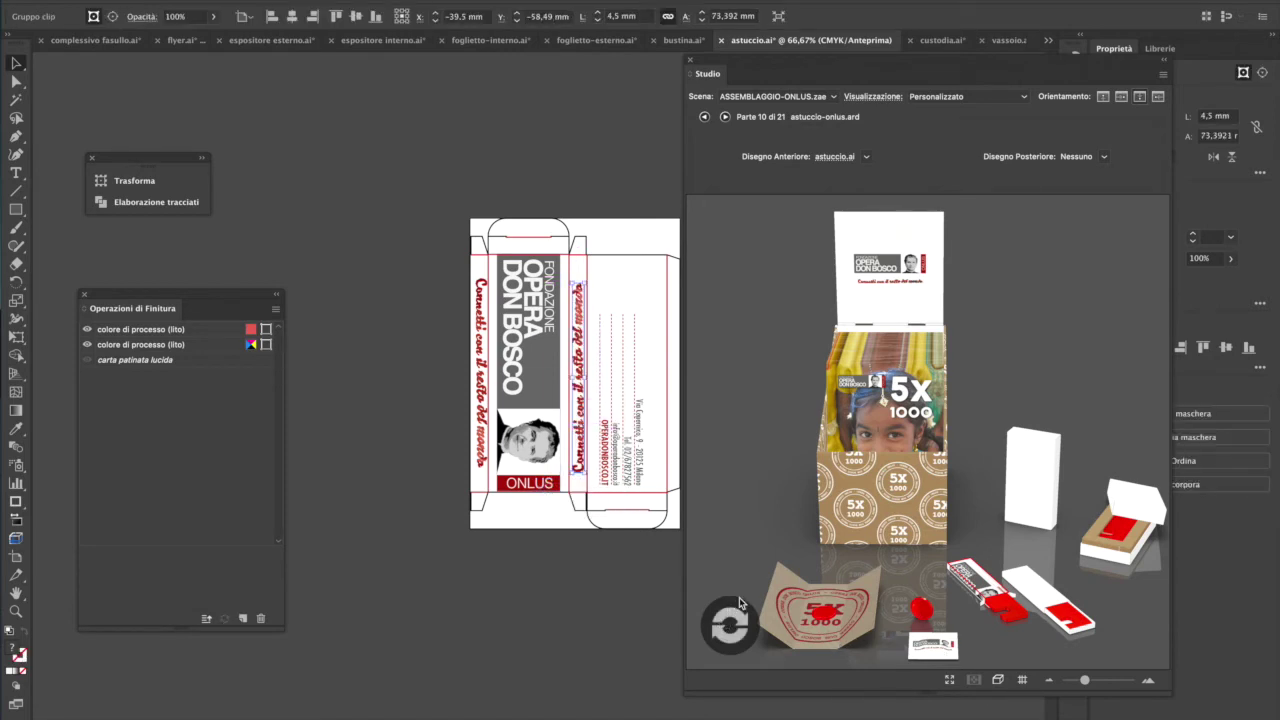
- Refresh the 3D preview, select all the box artwork, and switch Studio to the custodia part
click(728, 625)
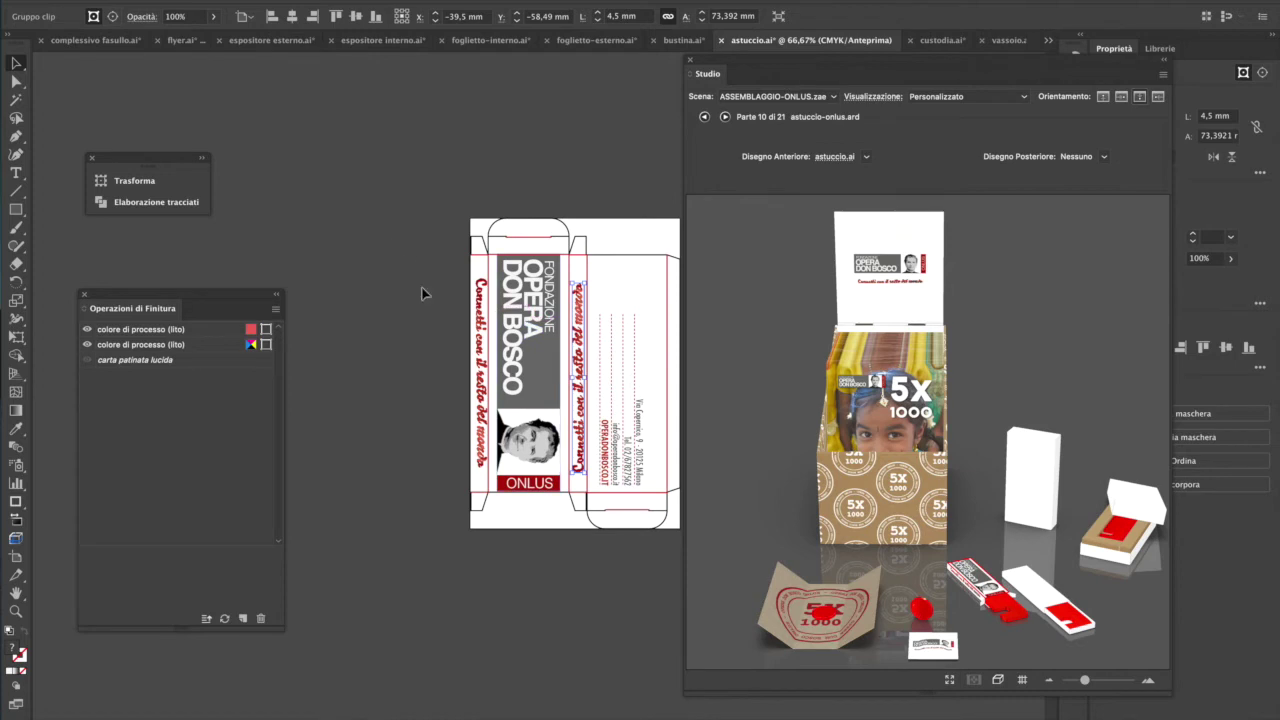
key(ctrl+a)
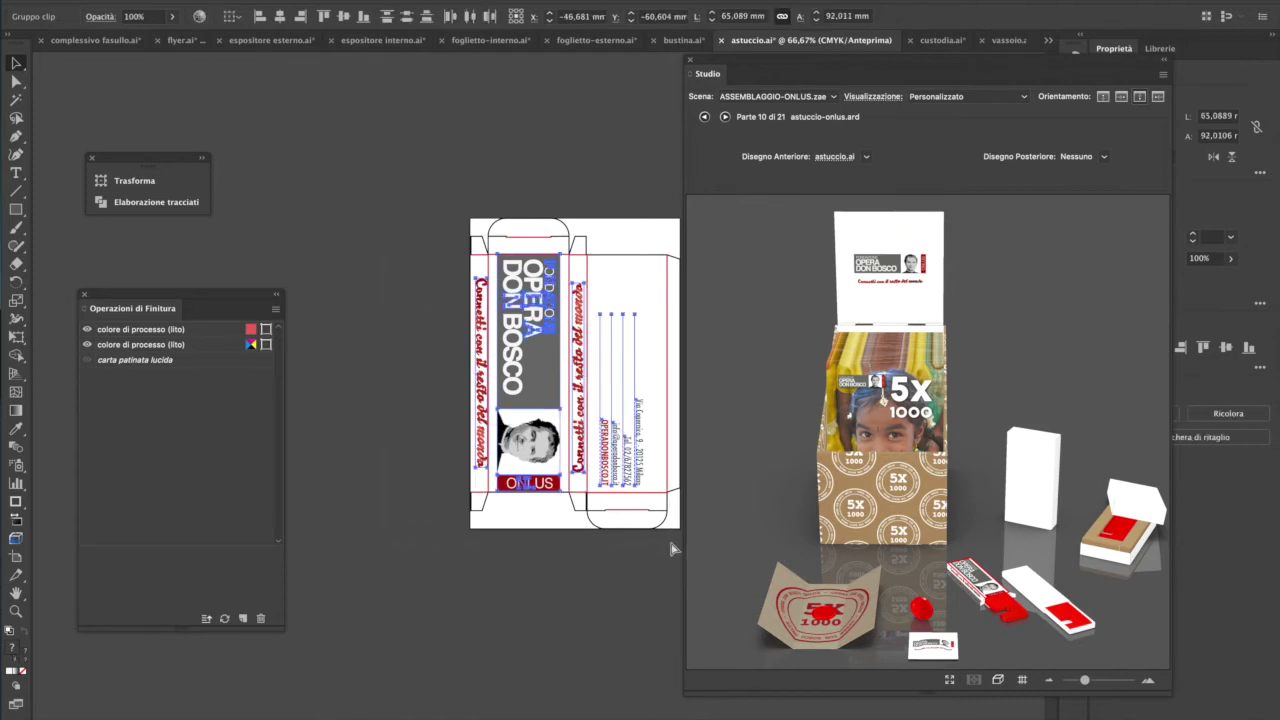
click(1040, 592)
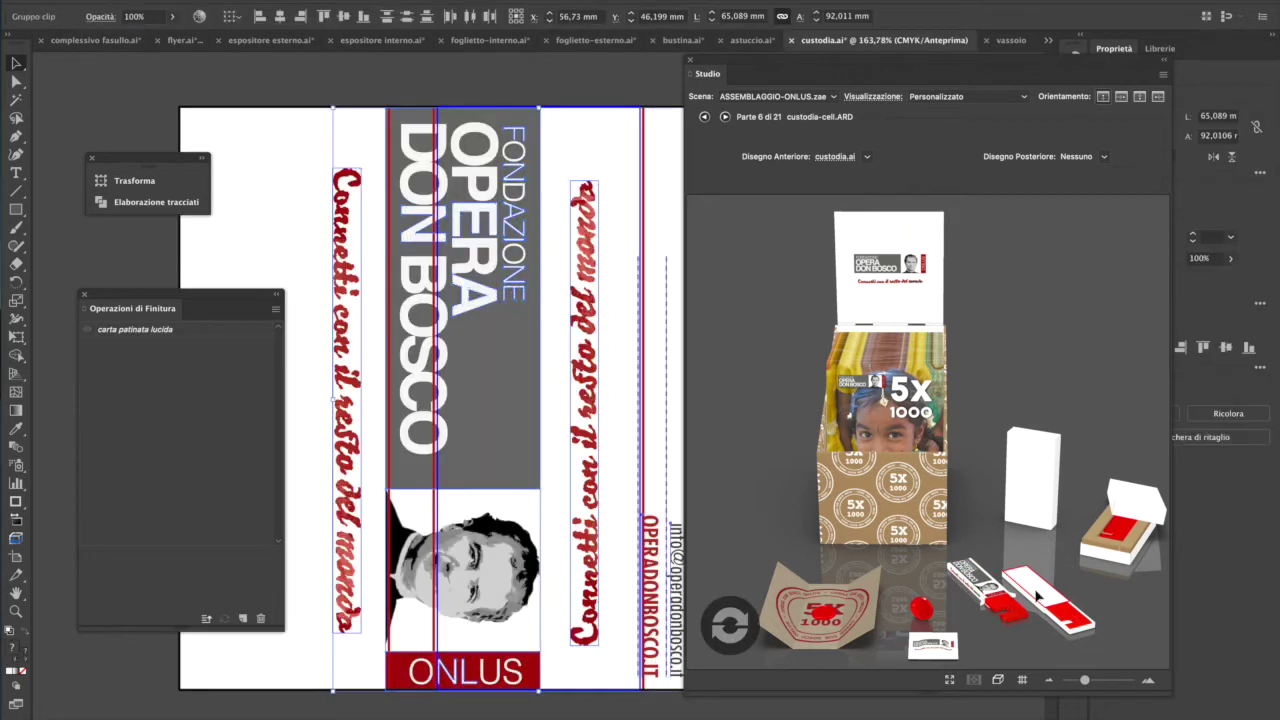
- Refresh the 3D render and shift the custodia artwork clip group slightly right
click(724, 626)
click(727, 628)
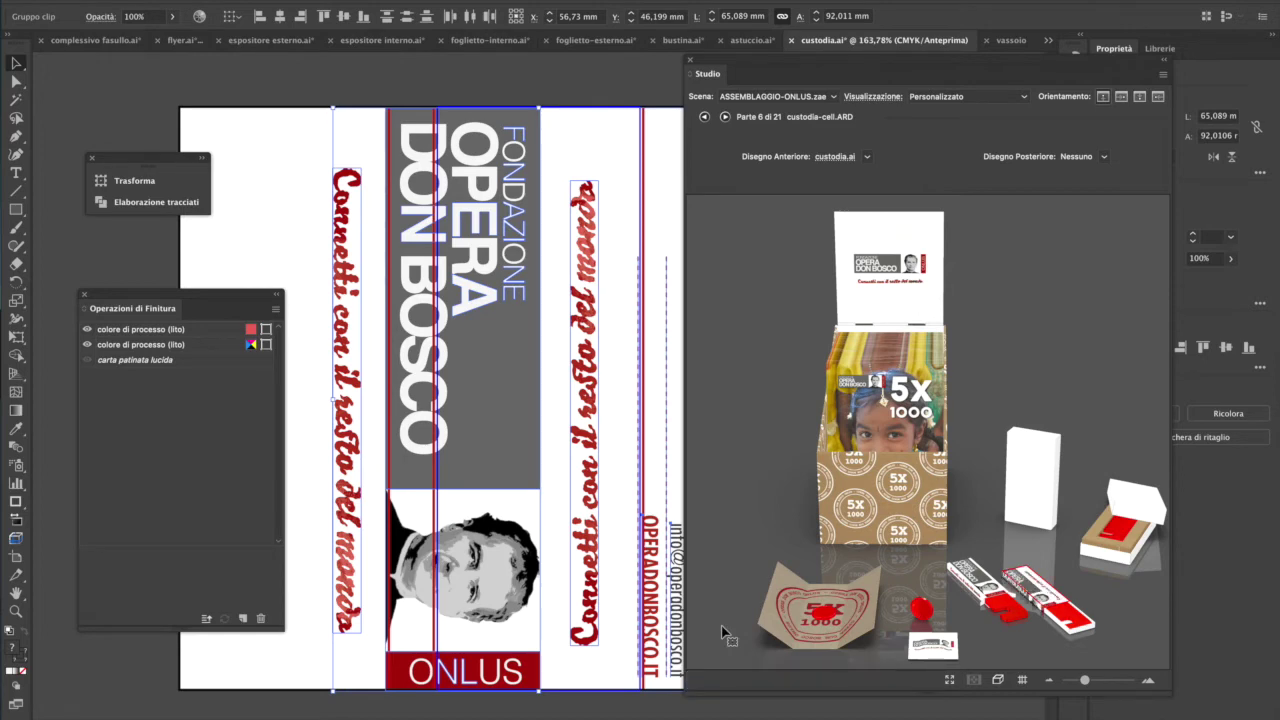
click(598, 478)
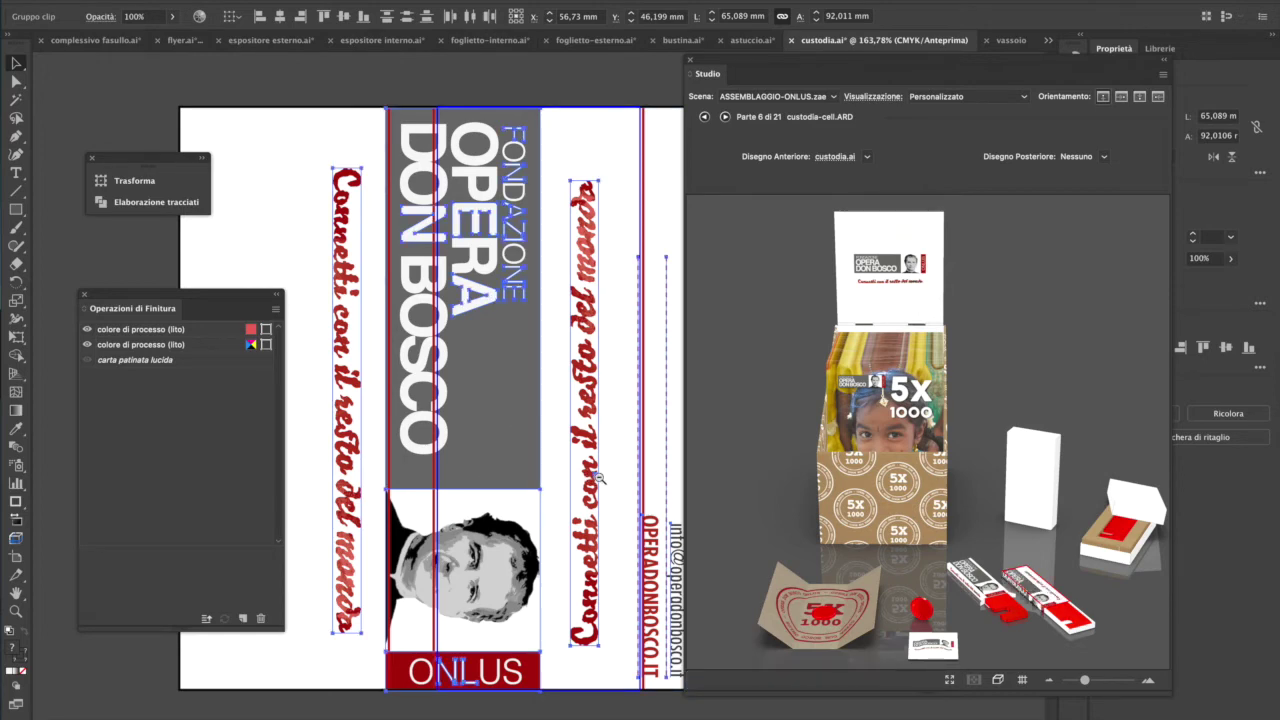
key(ctrl+1)
click(676, 410)
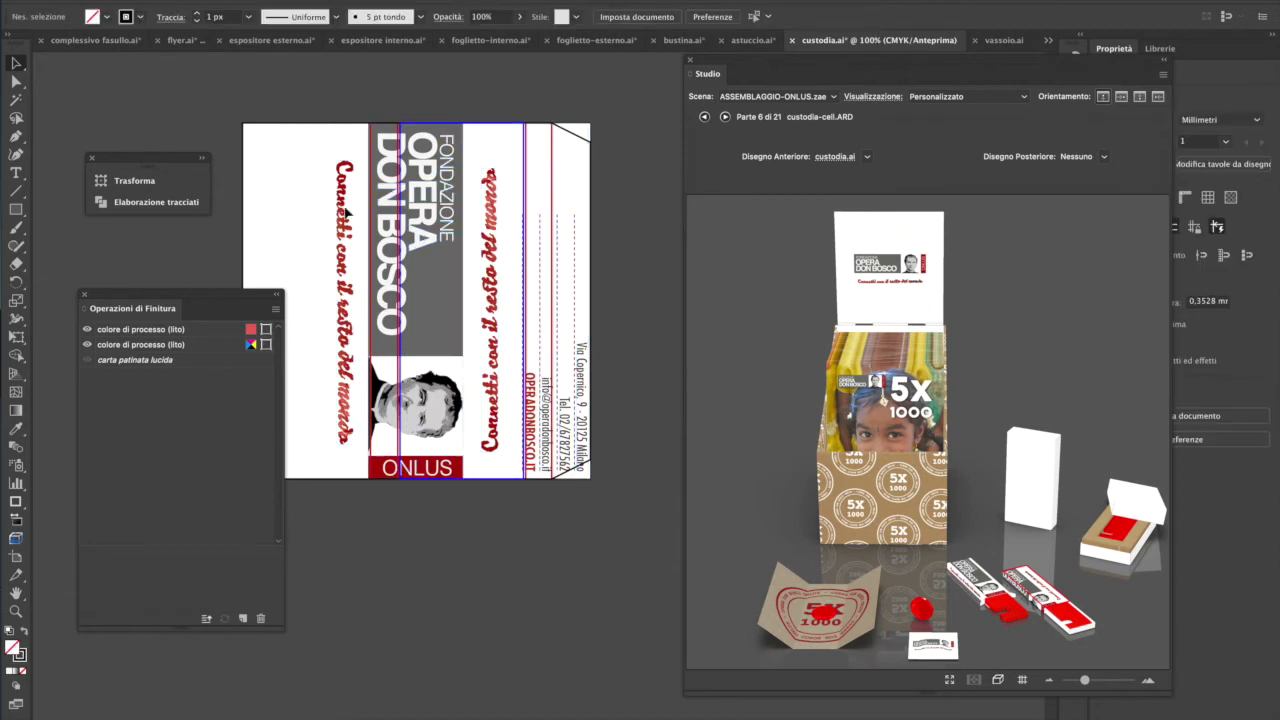
click(433, 331)
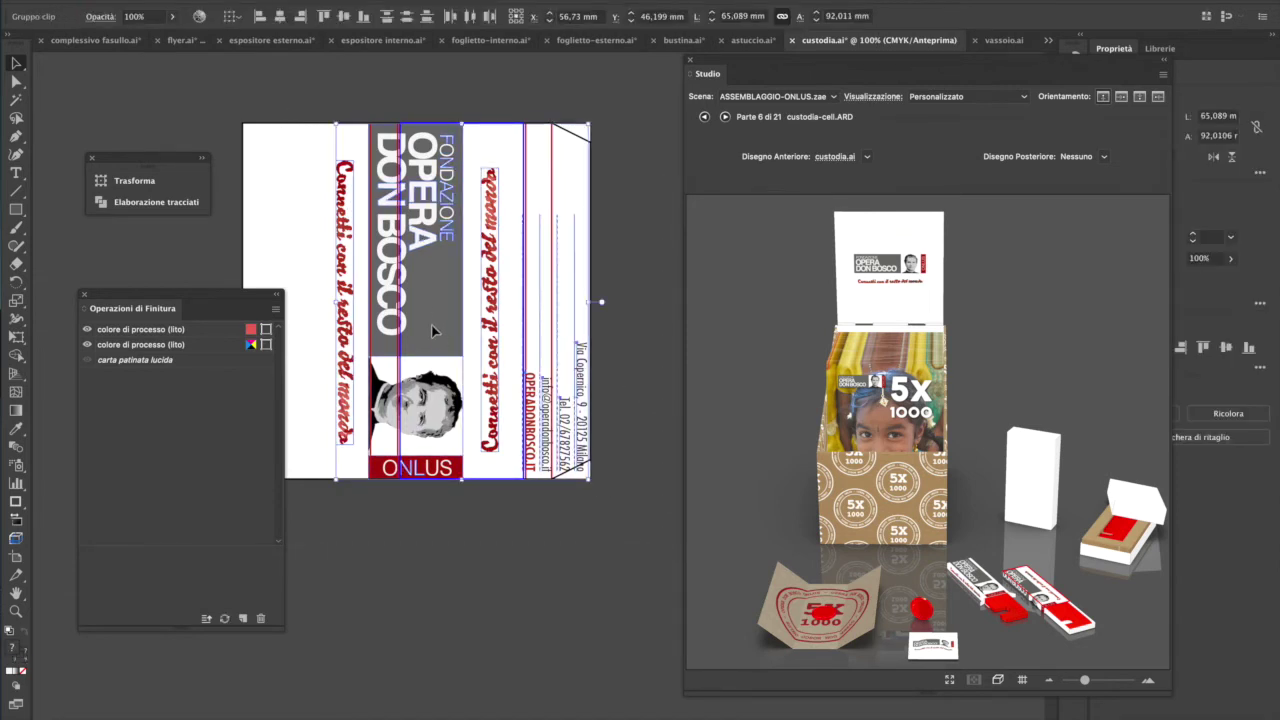
drag(462, 331, 471, 326)
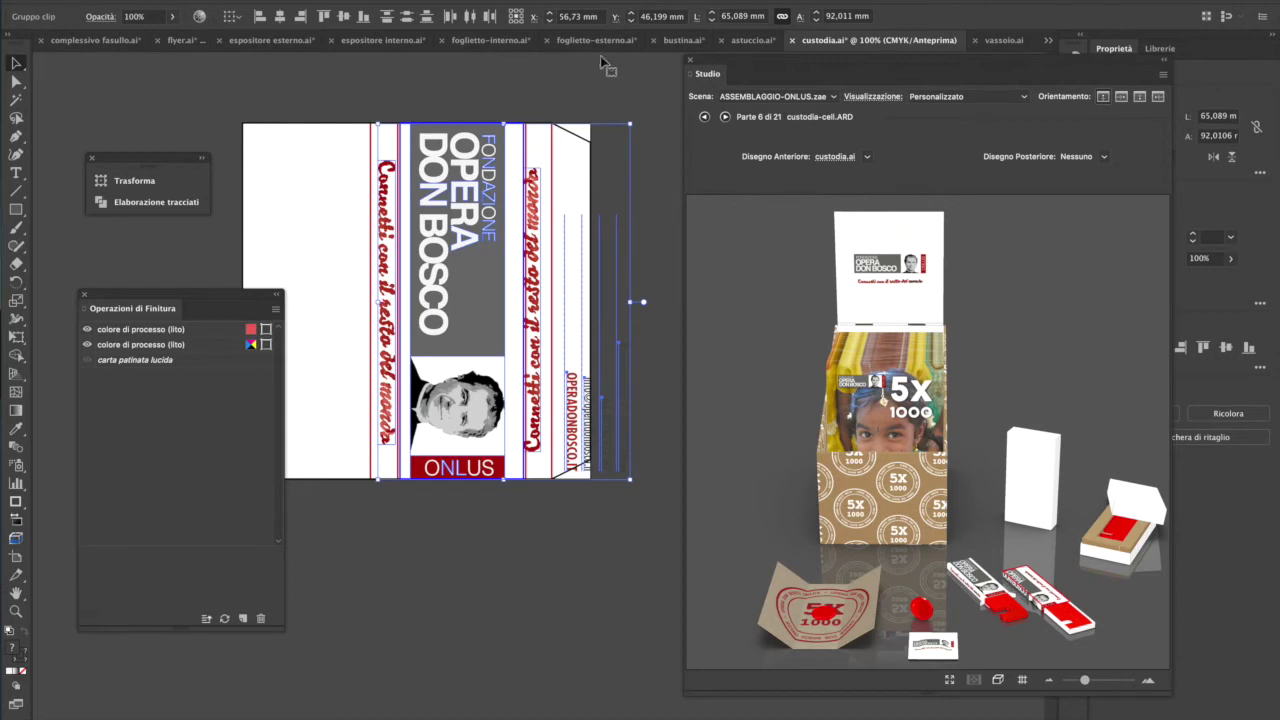
- Move the contact text onto the left panel, refresh the preview, and open the tray's artwork
click(611, 100)
drag(568, 395, 321, 397)
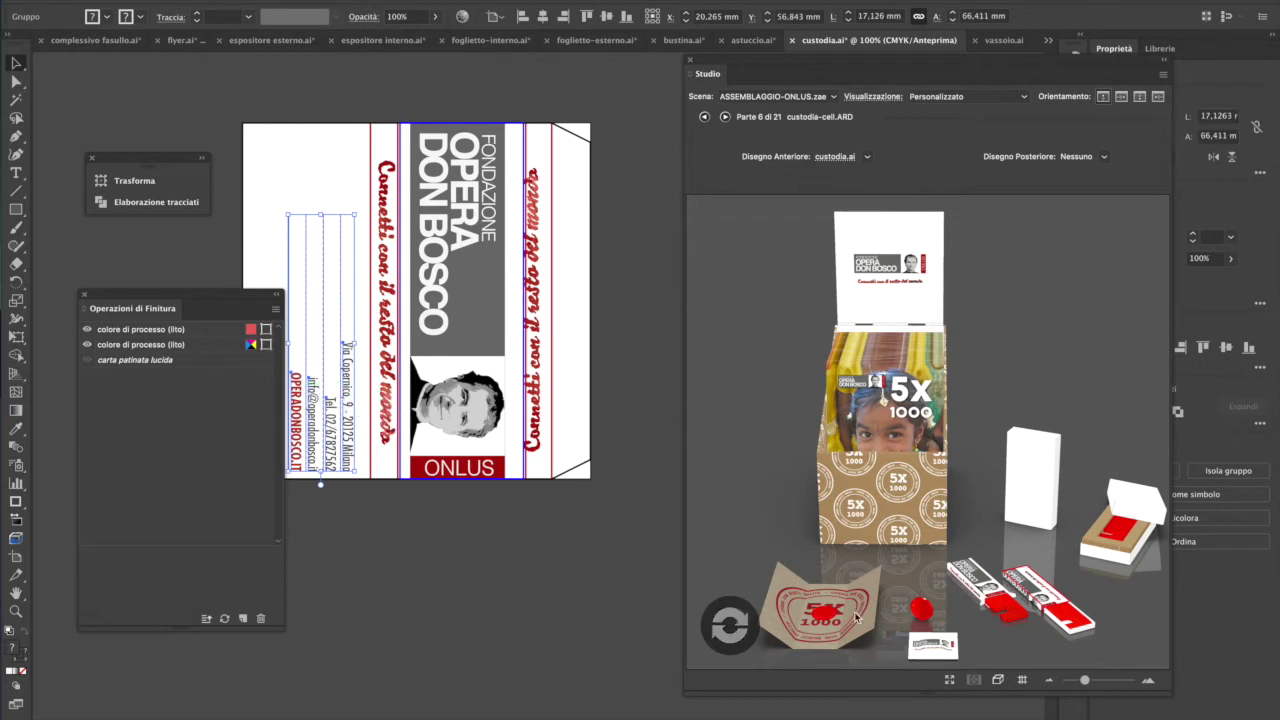
click(748, 622)
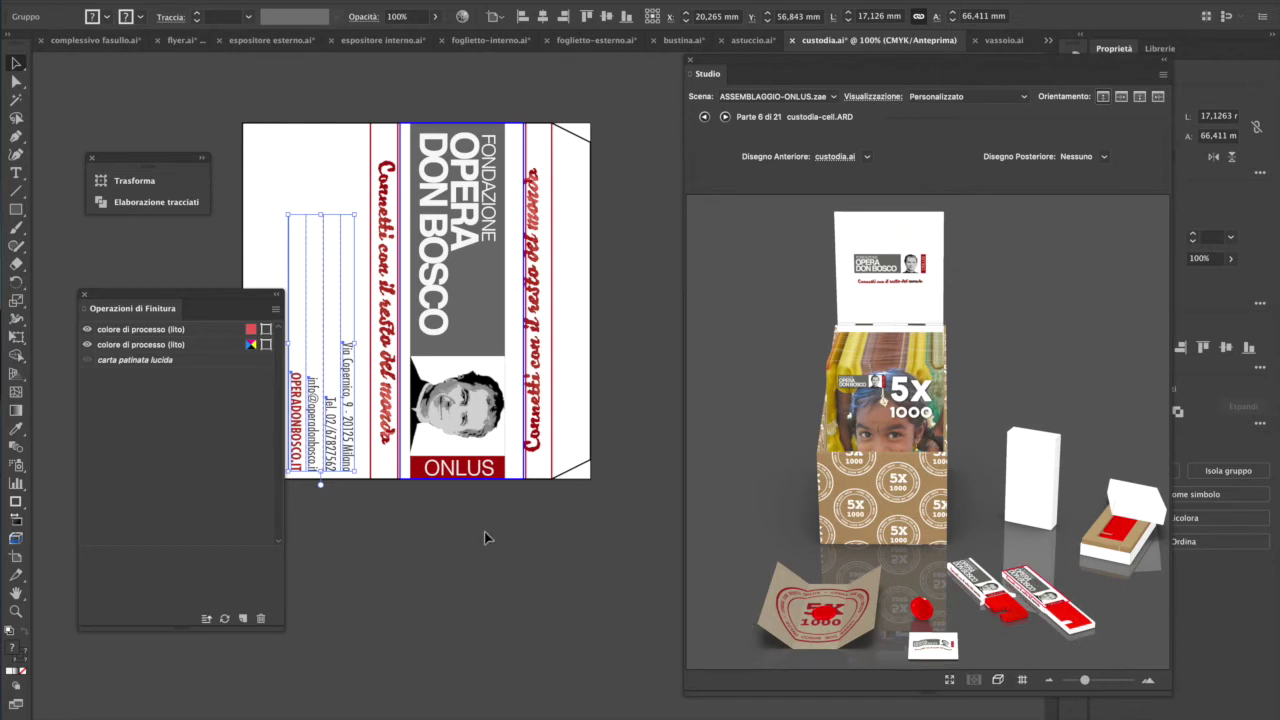
click(474, 596)
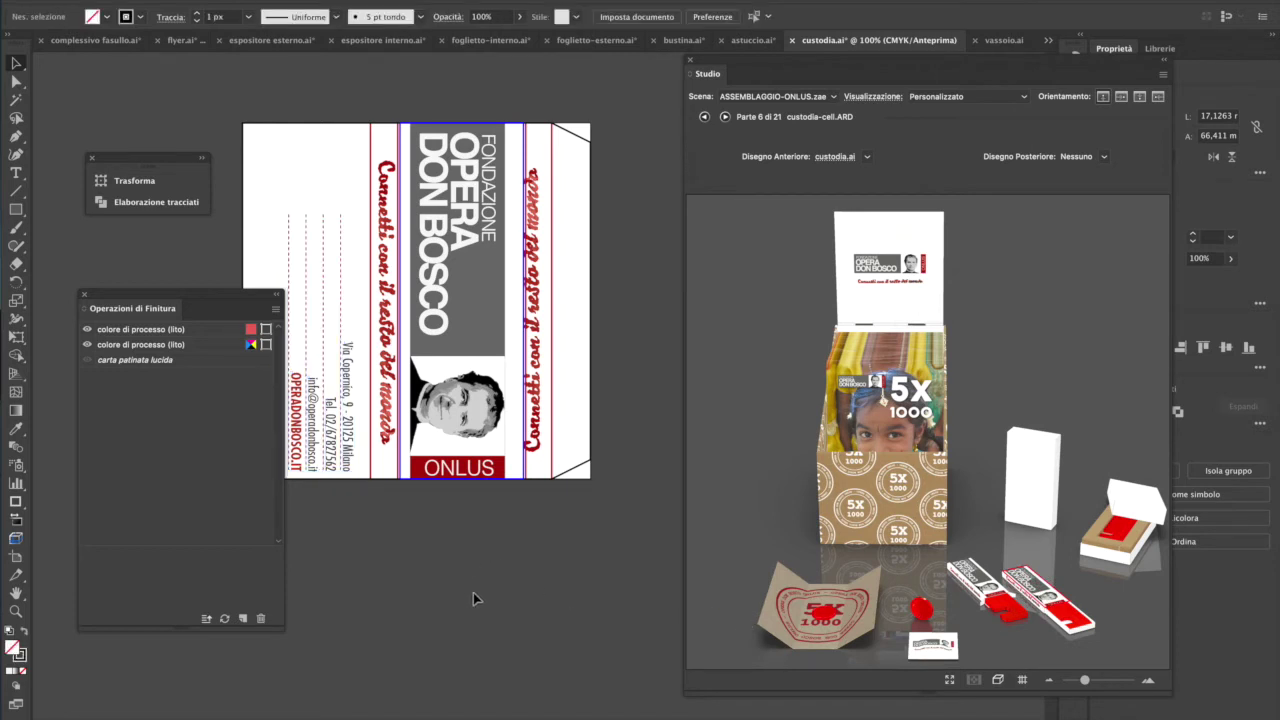
click(1083, 635)
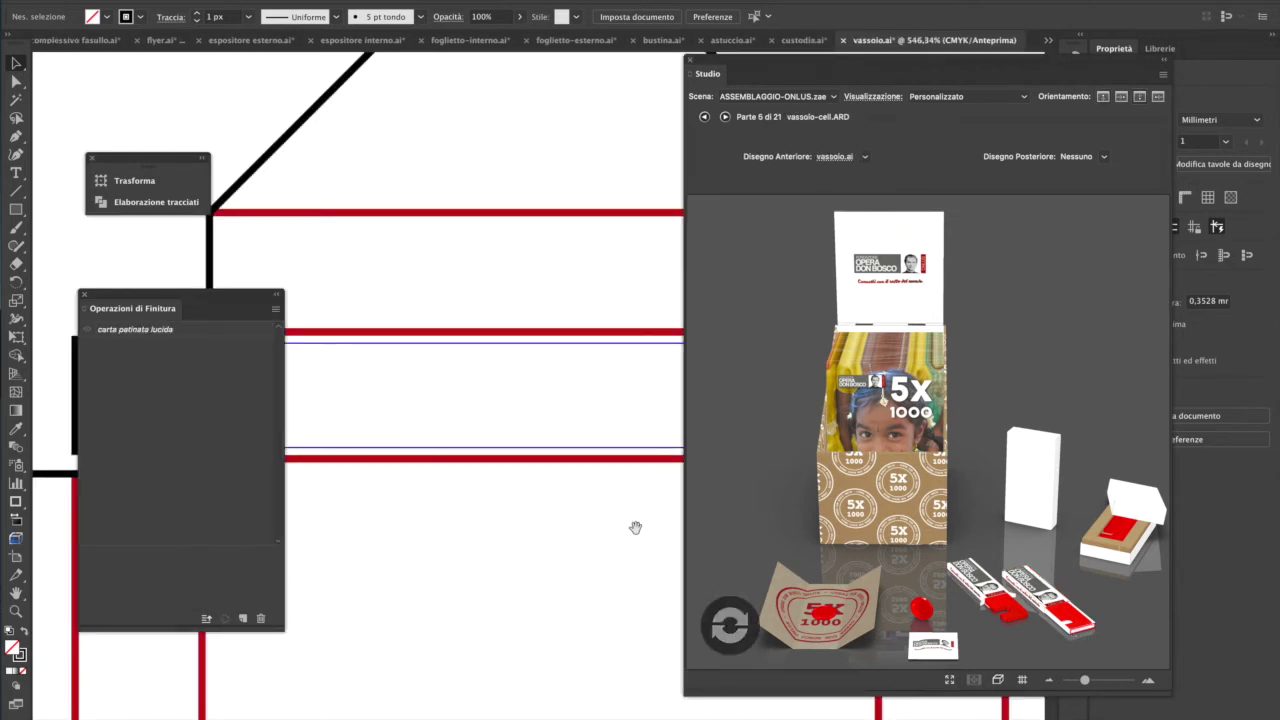
- Replace the tray's carta patinata lucida substrate with Carta con grana a fibre
ctrl+alt+click(626, 514)
alt+click(626, 514)
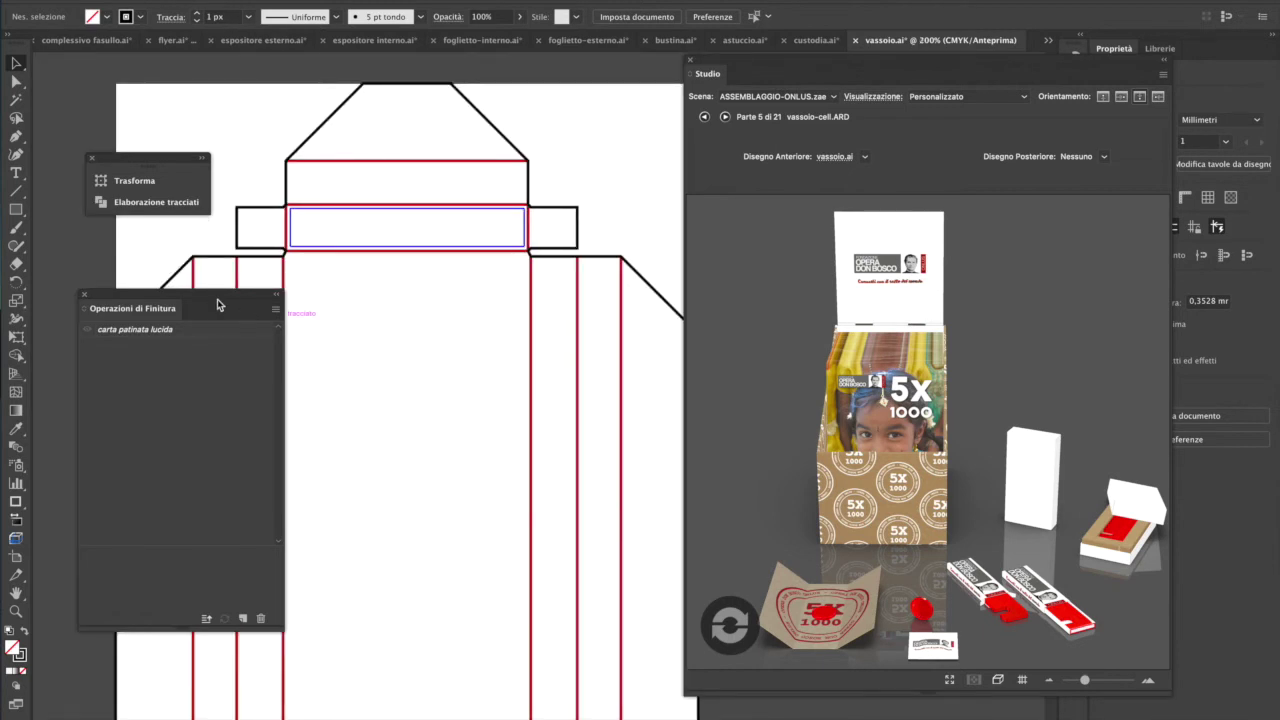
click(158, 332)
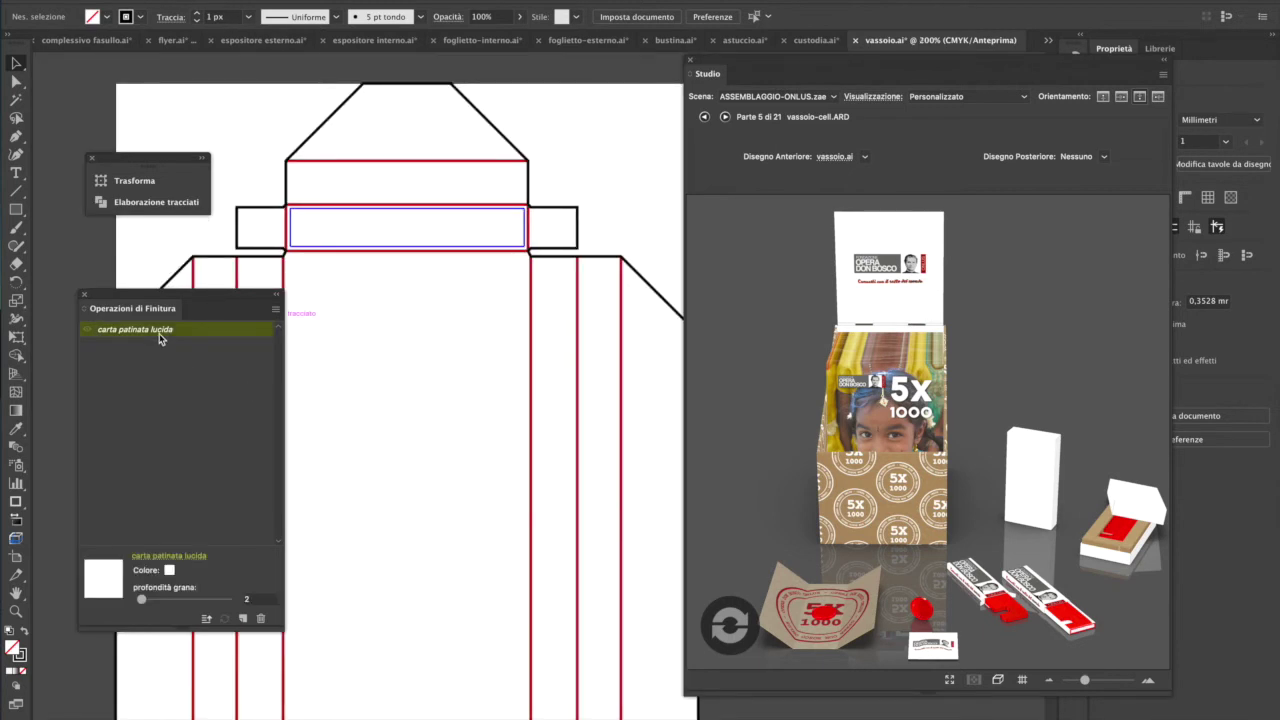
click(168, 555)
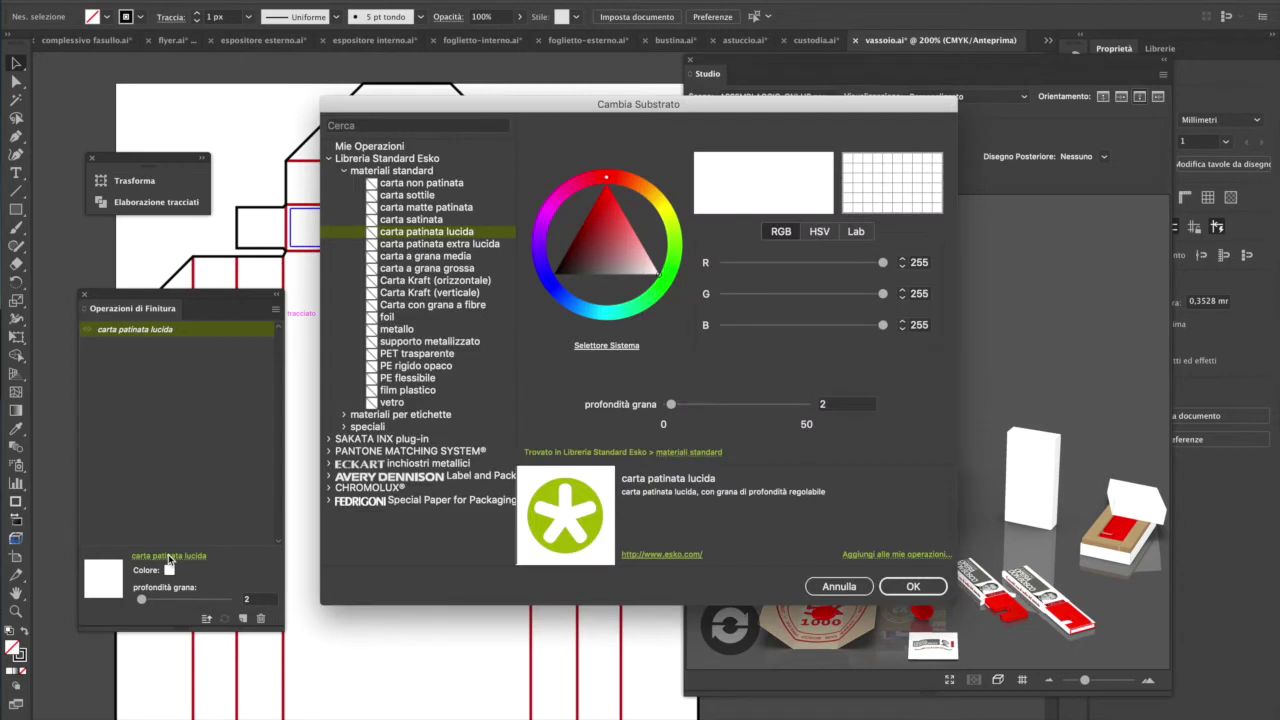
click(461, 312)
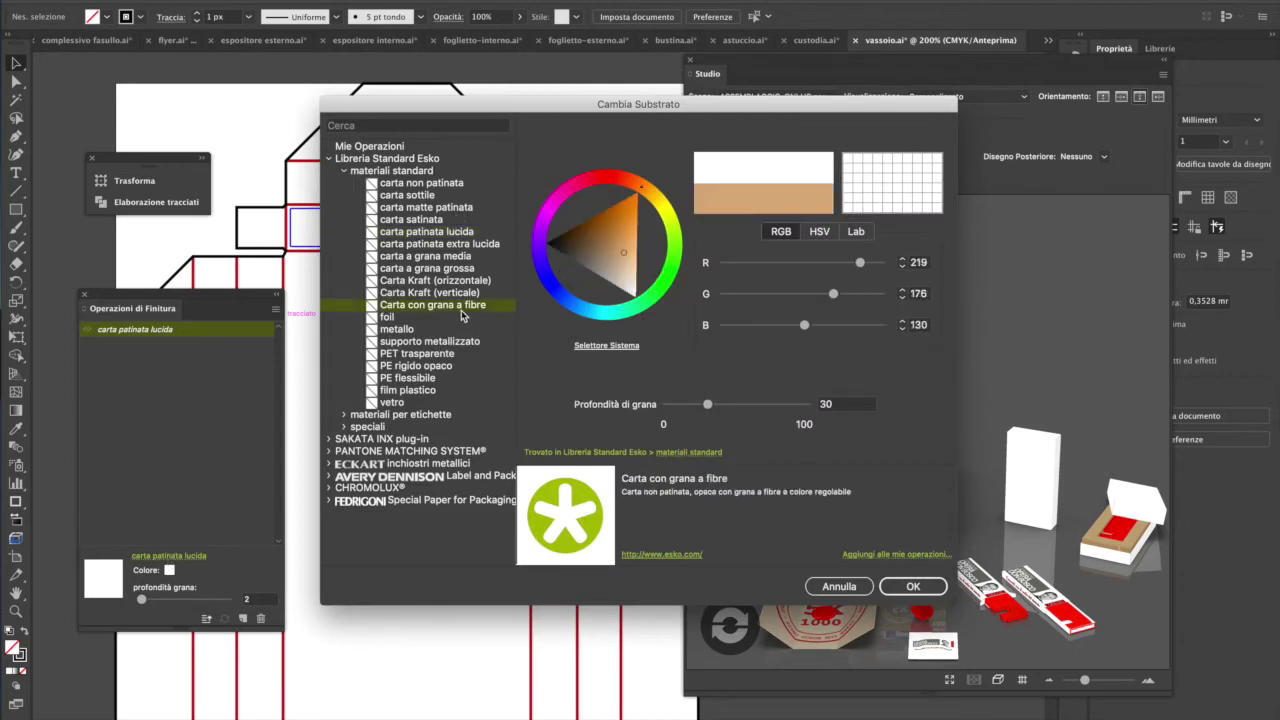
click(922, 586)
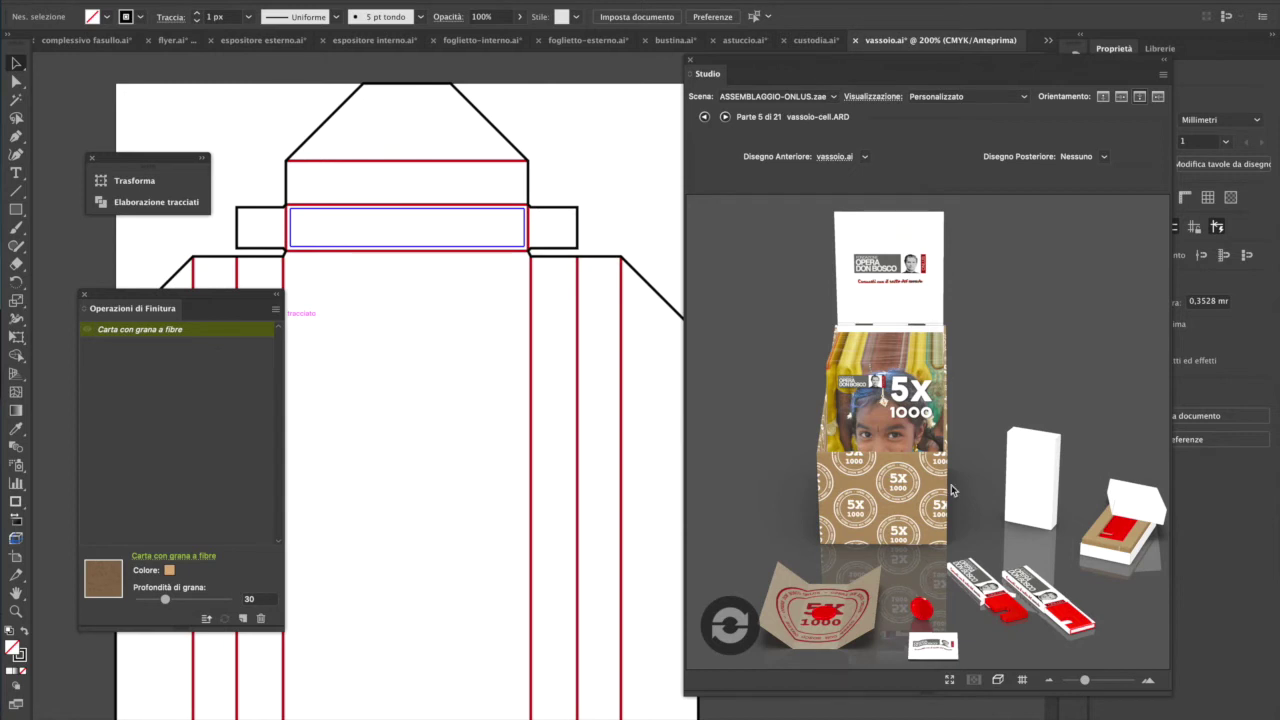
click(877, 487)
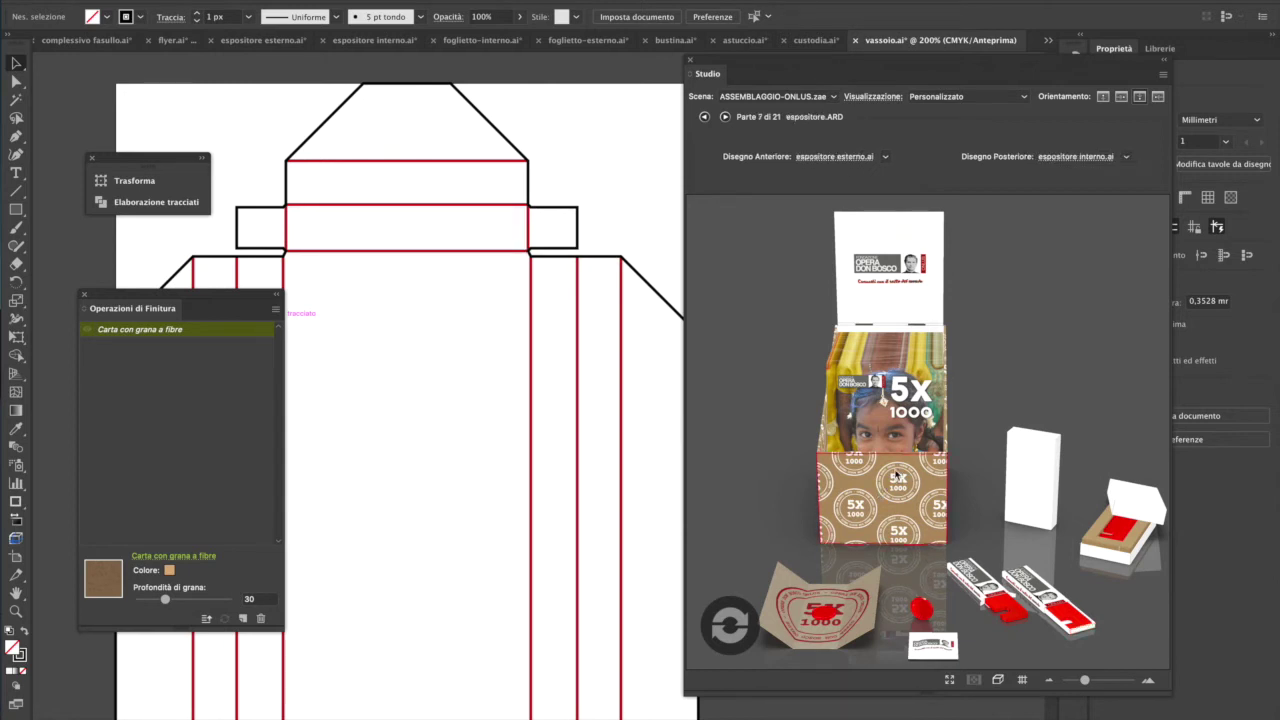
double_click(895, 474)
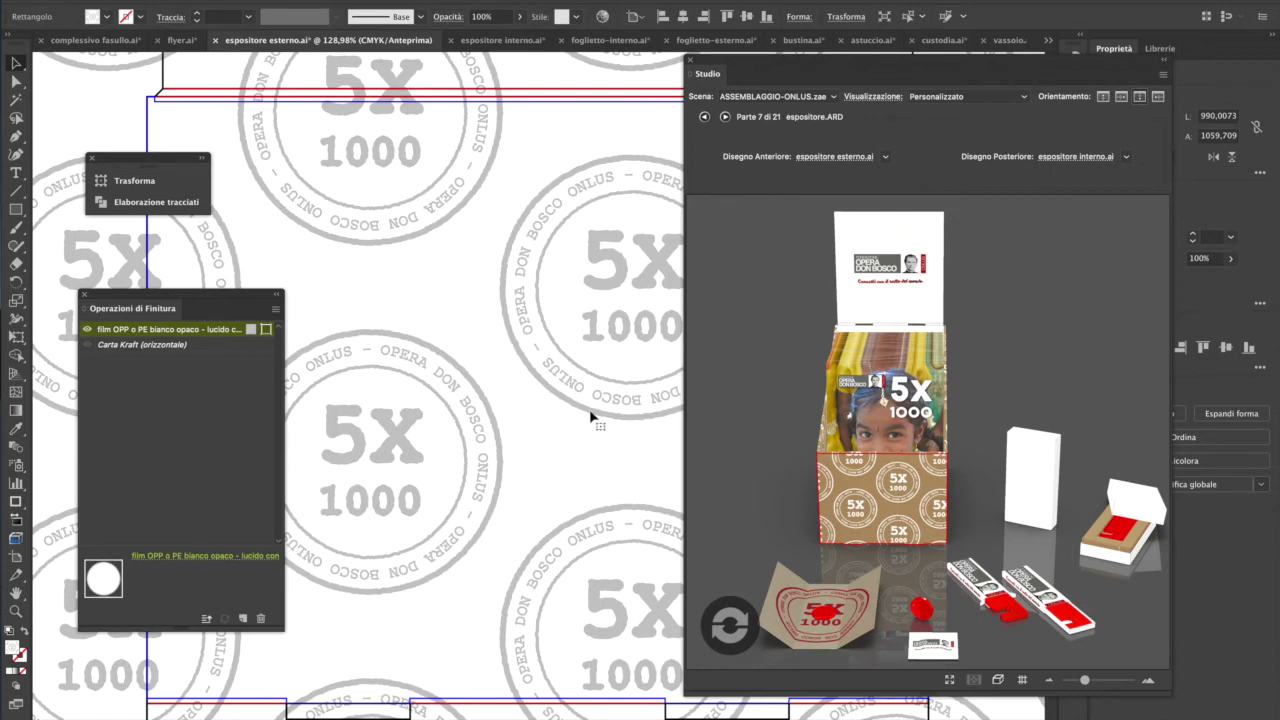
click(1069, 637)
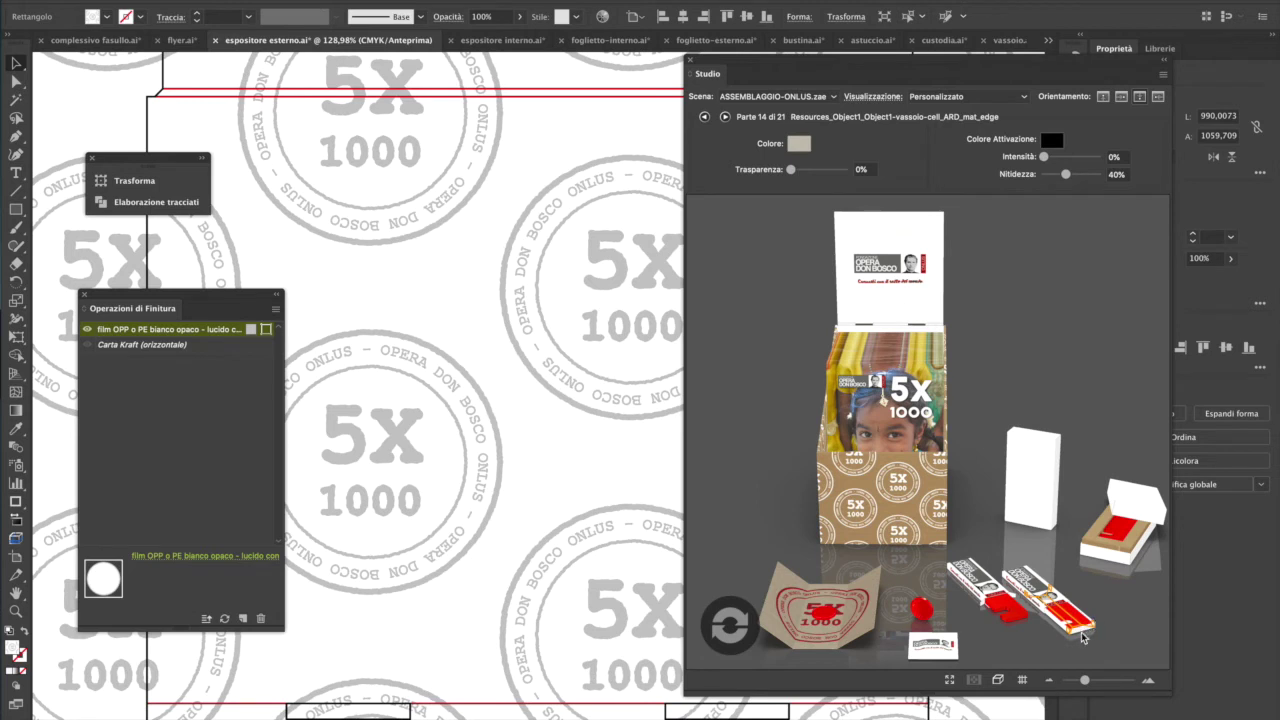
double_click(1081, 631)
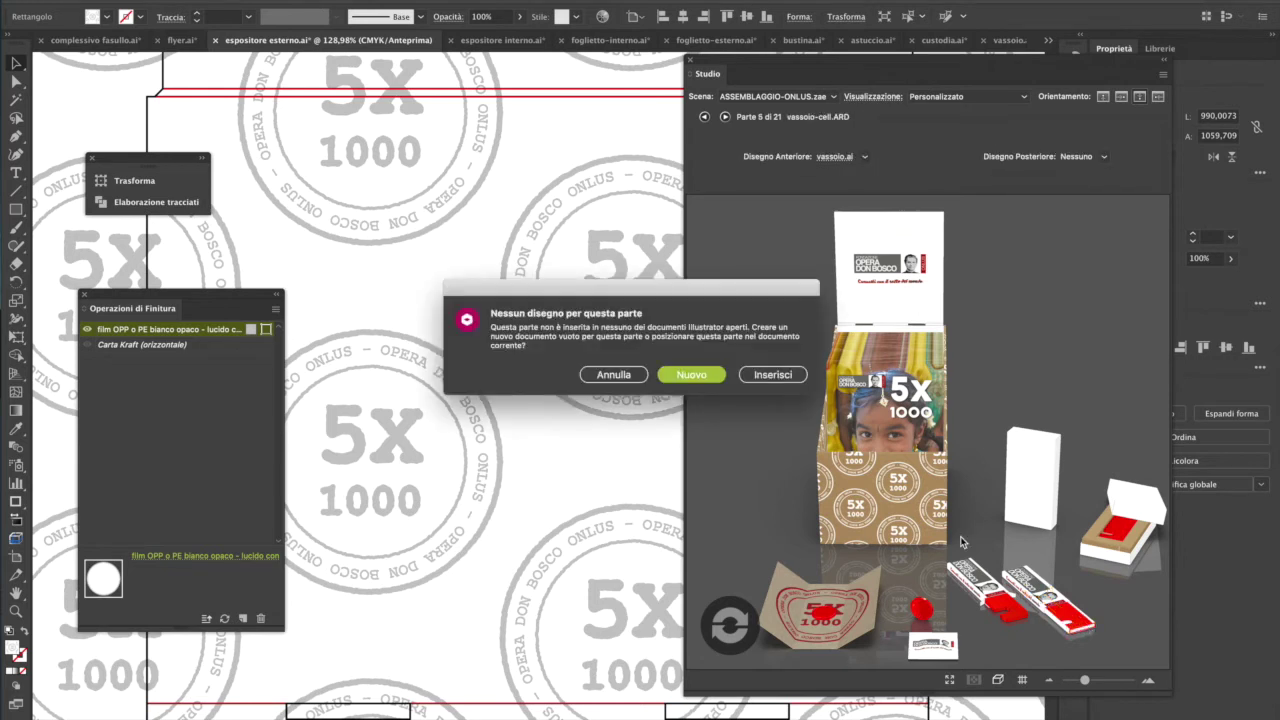
click(612, 375)
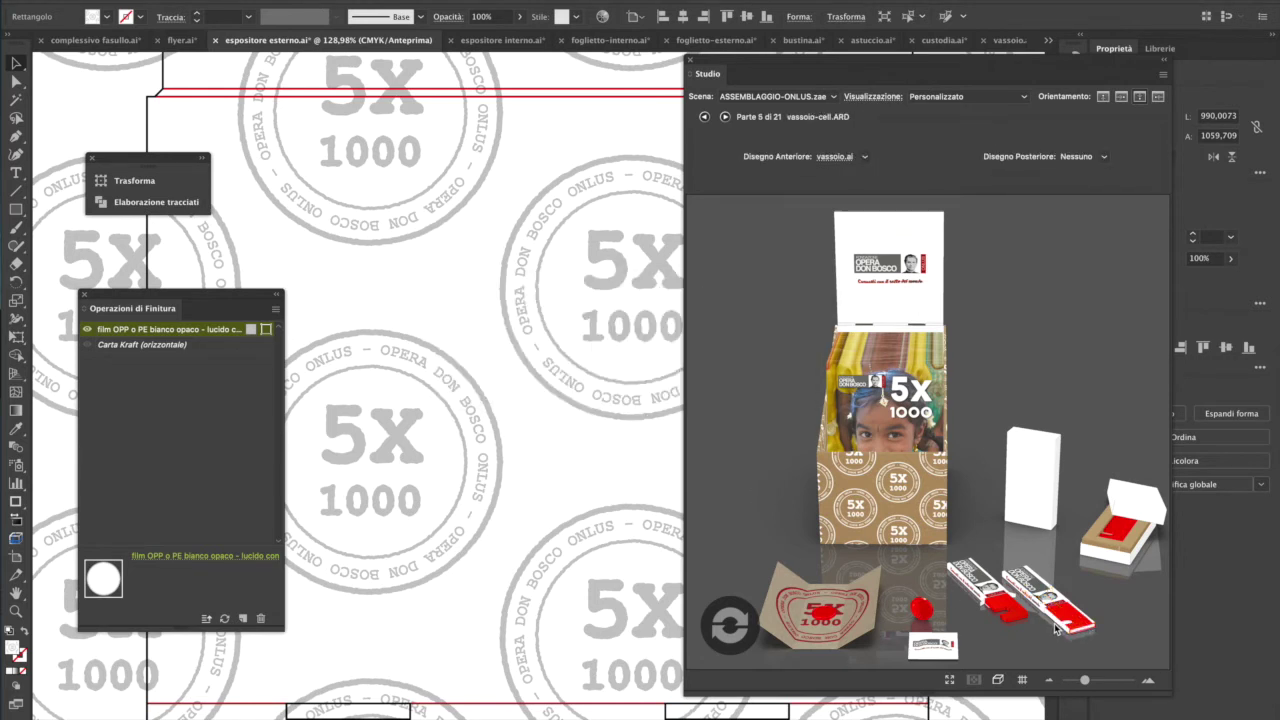
click(1057, 627)
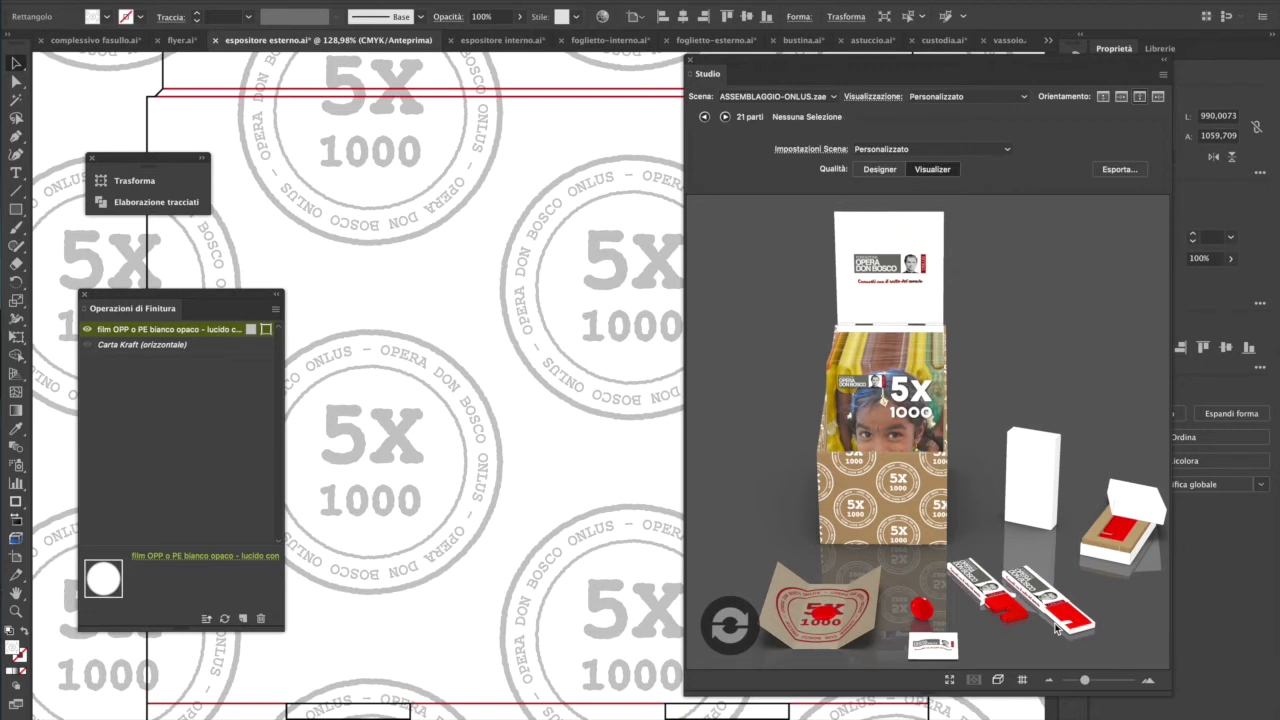
double_click(1057, 627)
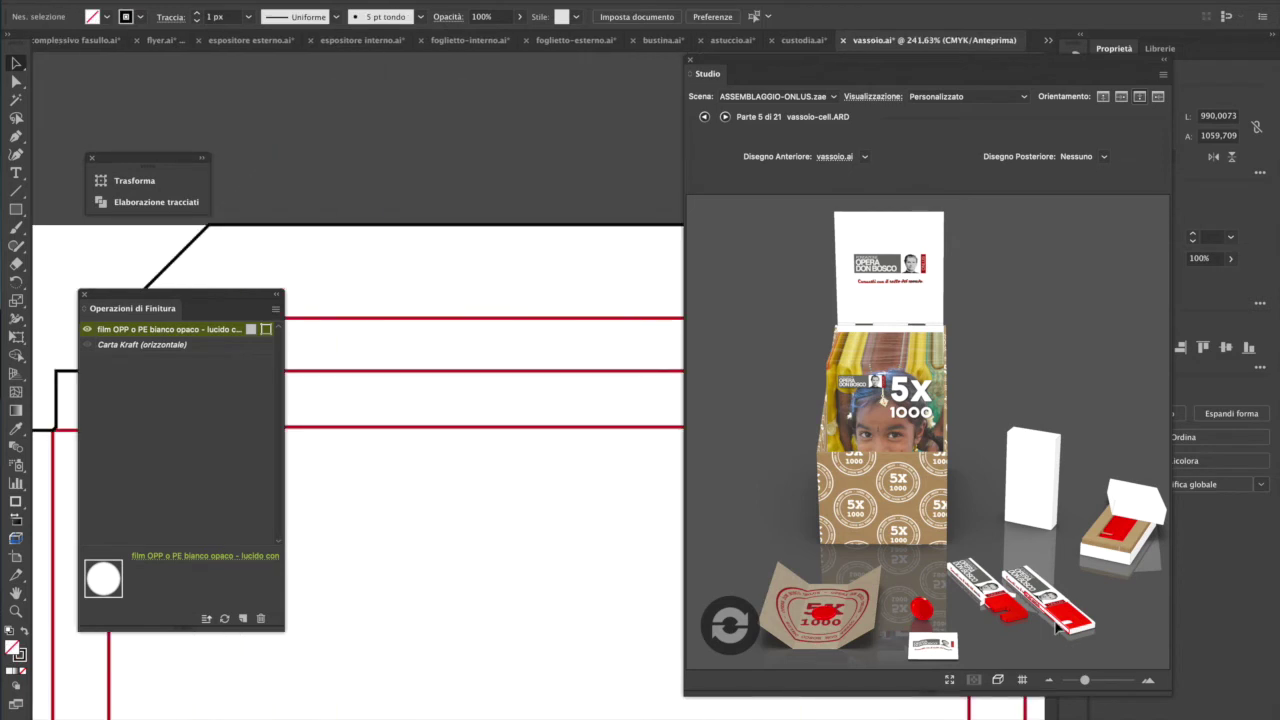
- Open the tray part's artwork and select the pasted 5x1000 stamp pattern
double_click(1057, 627)
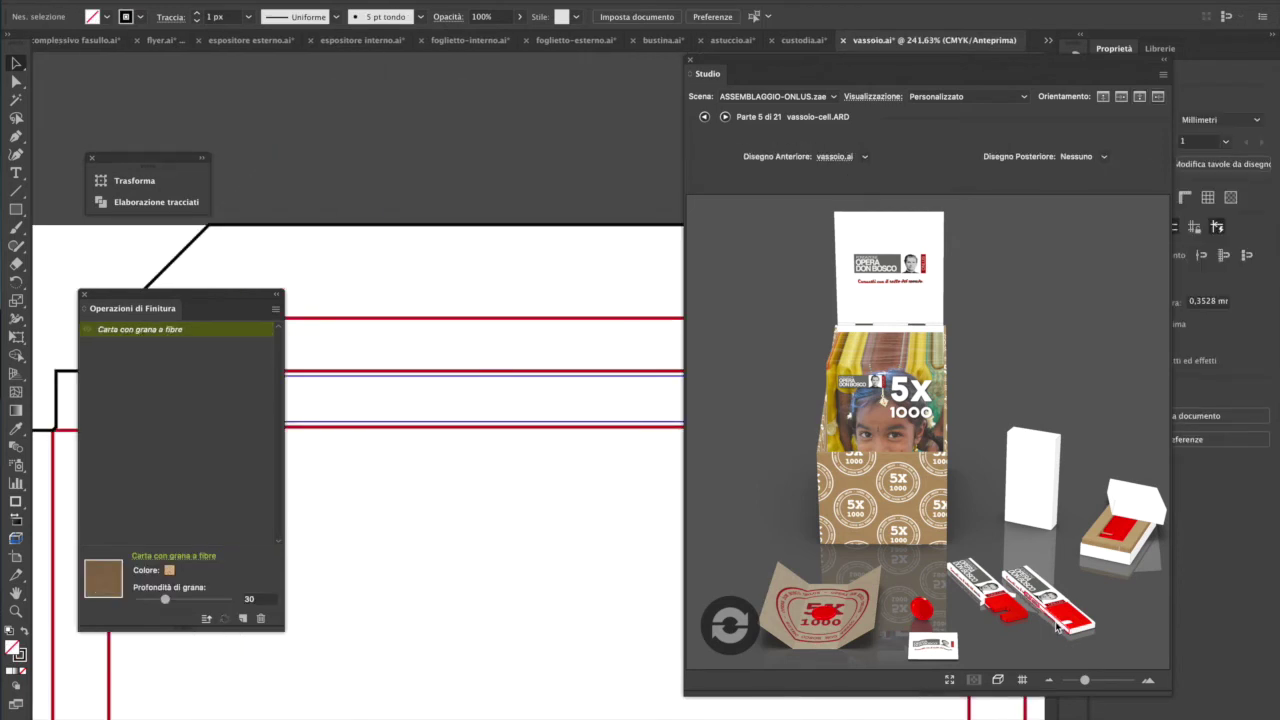
key(super+minus)
key(super+minus)
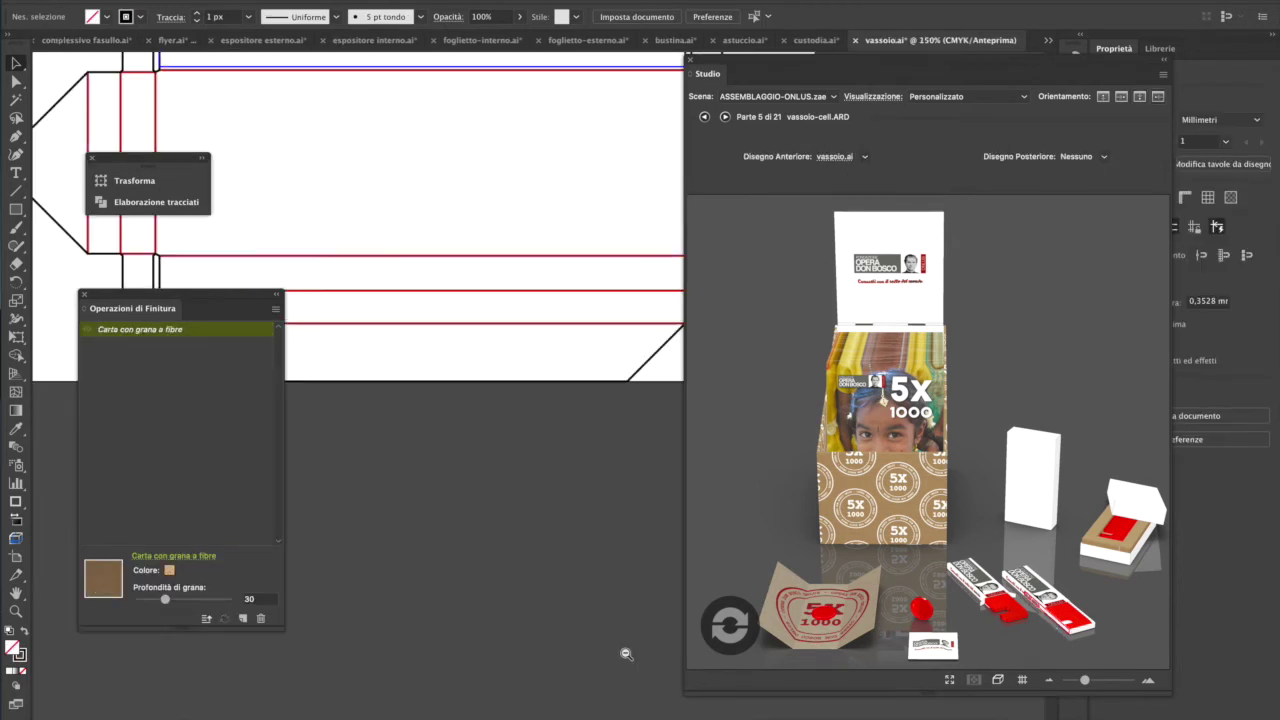
key(super+minus)
key(super+minus)
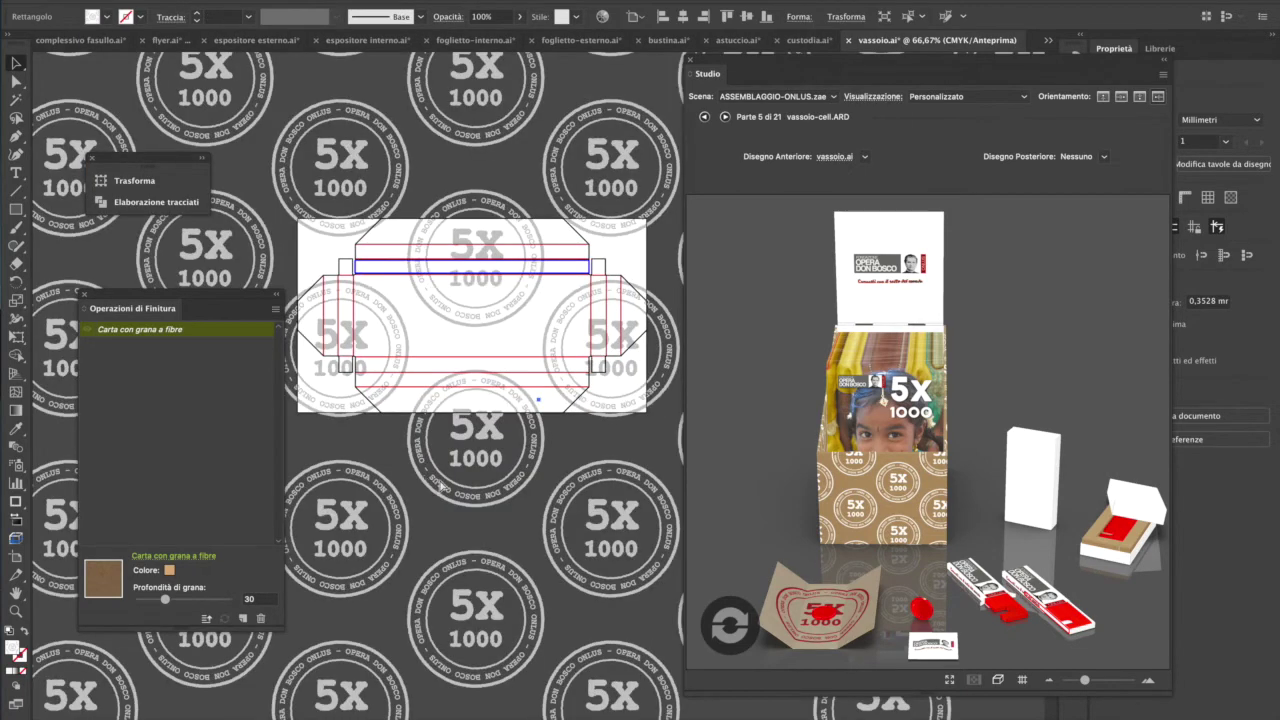
click(441, 484)
key(super+minus)
key(super+minus)
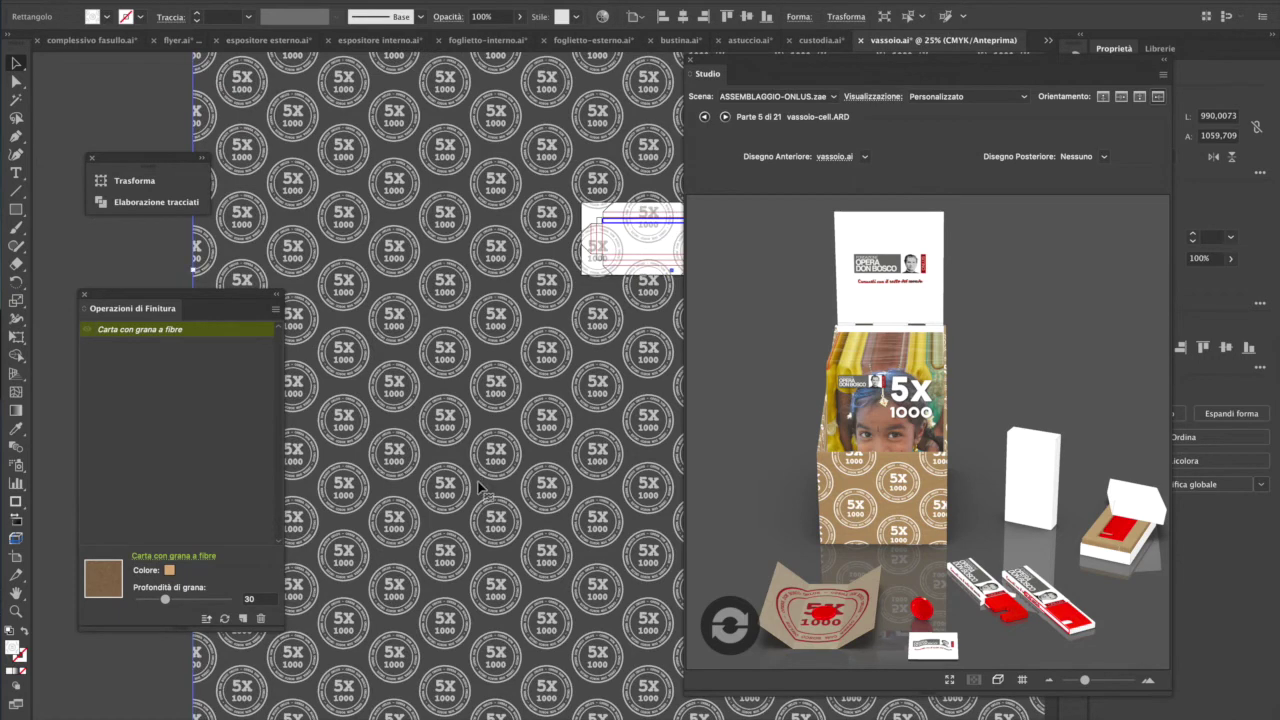
key(super+minus)
key(super+minus)
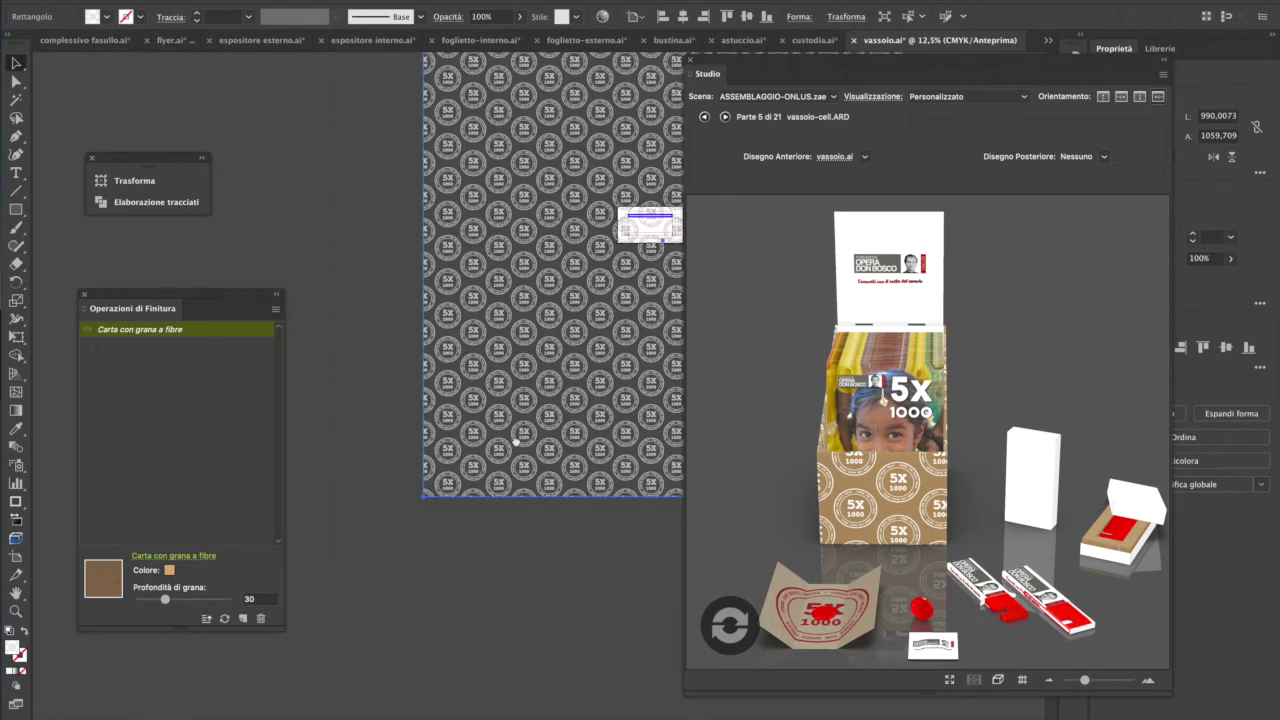
scroll(333, 539, right, 3)
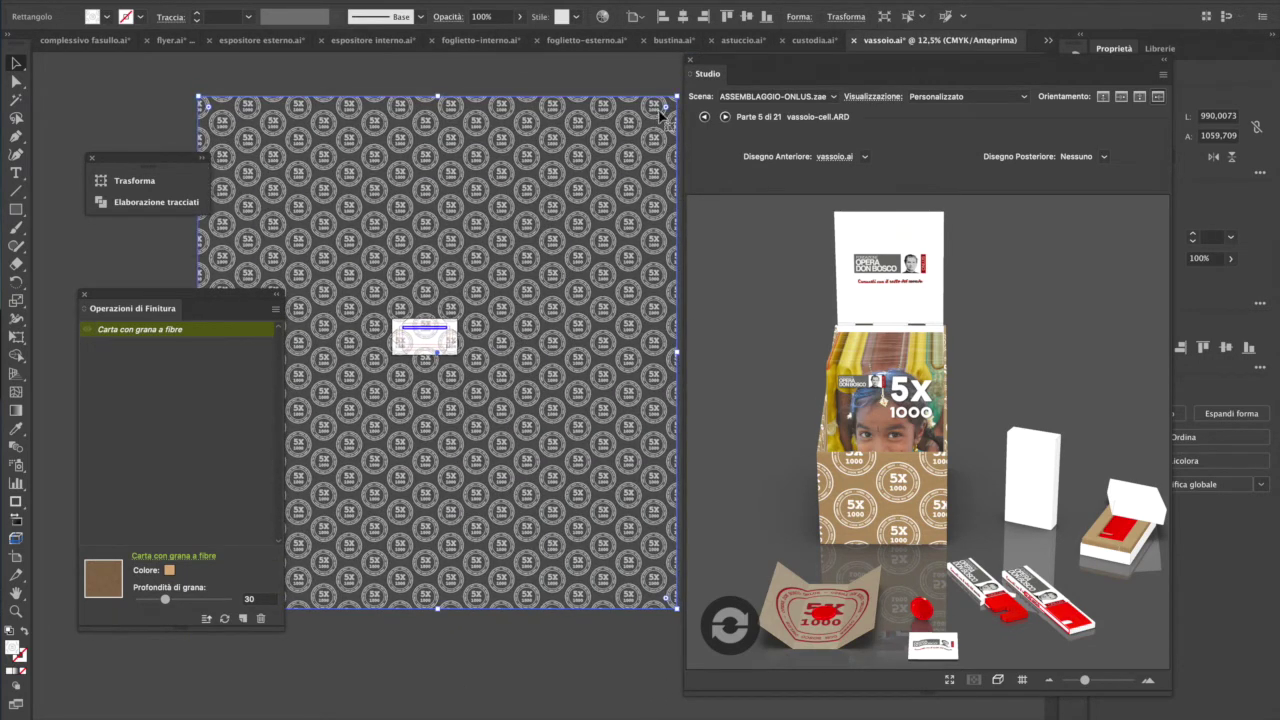
- Shrink the pattern over the tray artboard, add the opaque white film, and inspect it in 3D
drag(676, 100, 329, 425)
drag(322, 502, 462, 309)
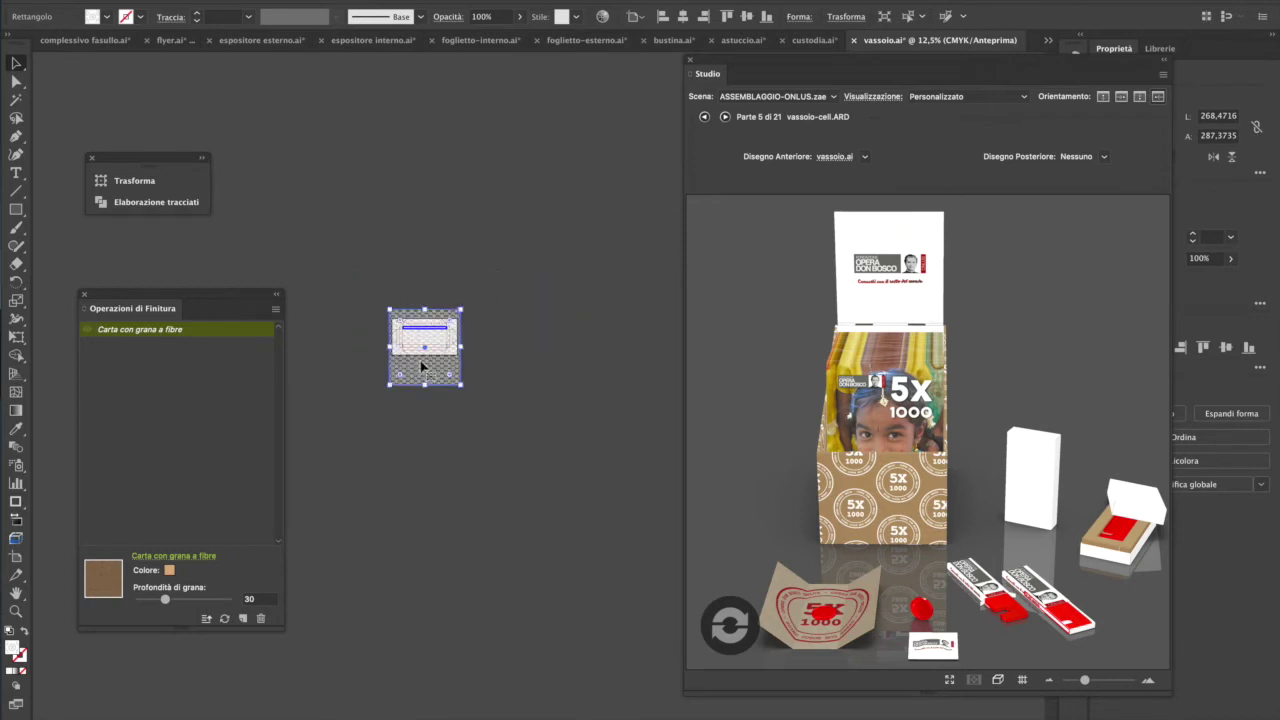
drag(425, 352, 425, 340)
click(730, 627)
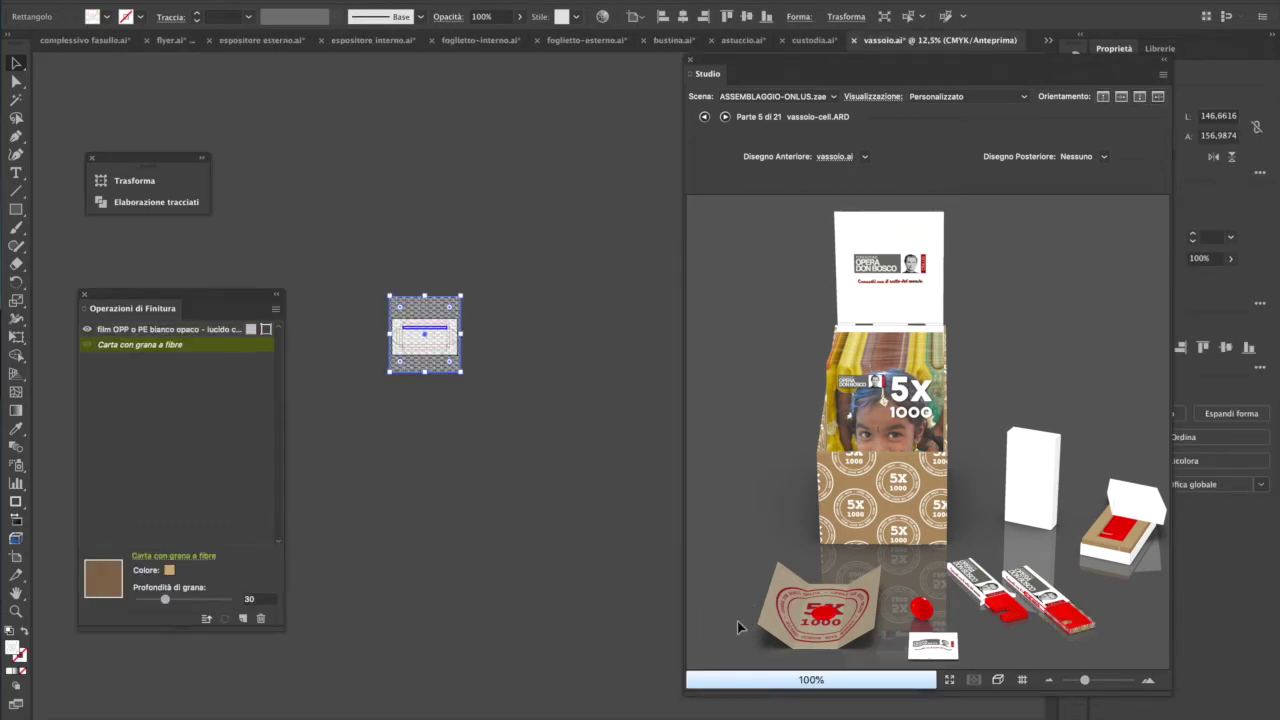
drag(1077, 580, 1080, 630)
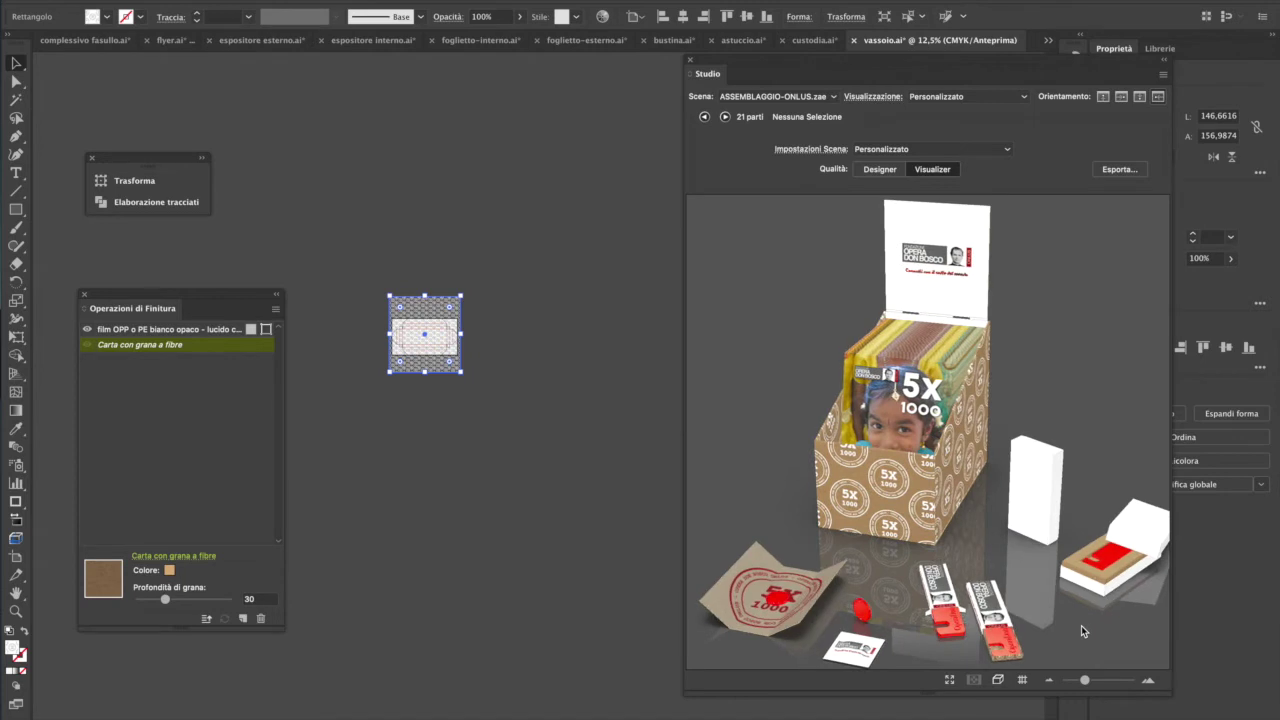
- Dismiss the missing-artwork prompts and open tronetto.ai through the TRONETTO2 part
double_click(1133, 568)
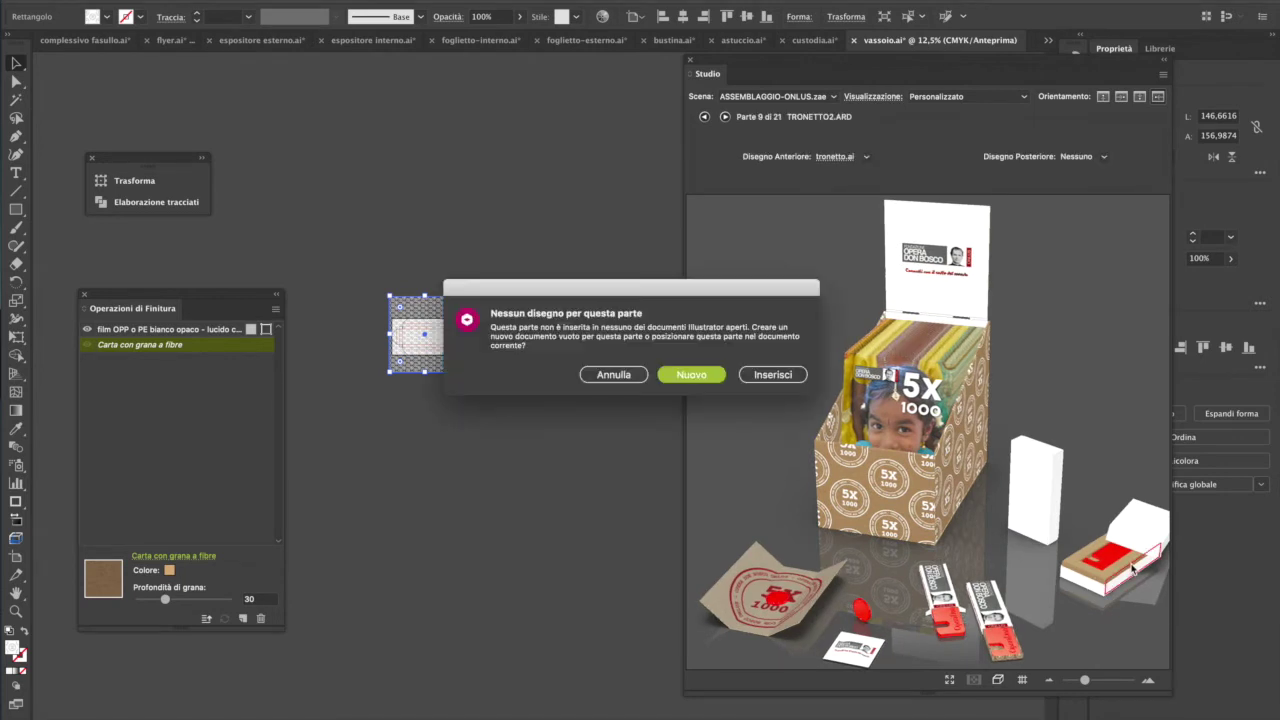
click(613, 375)
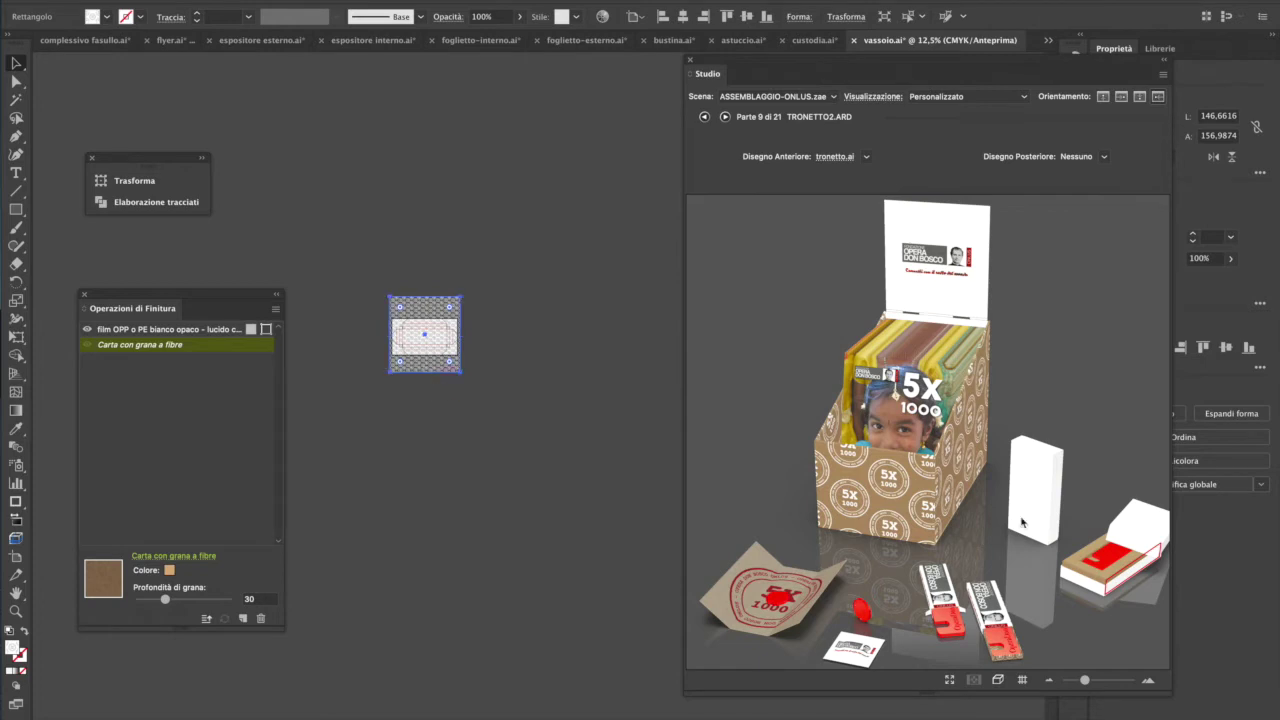
click(1079, 574)
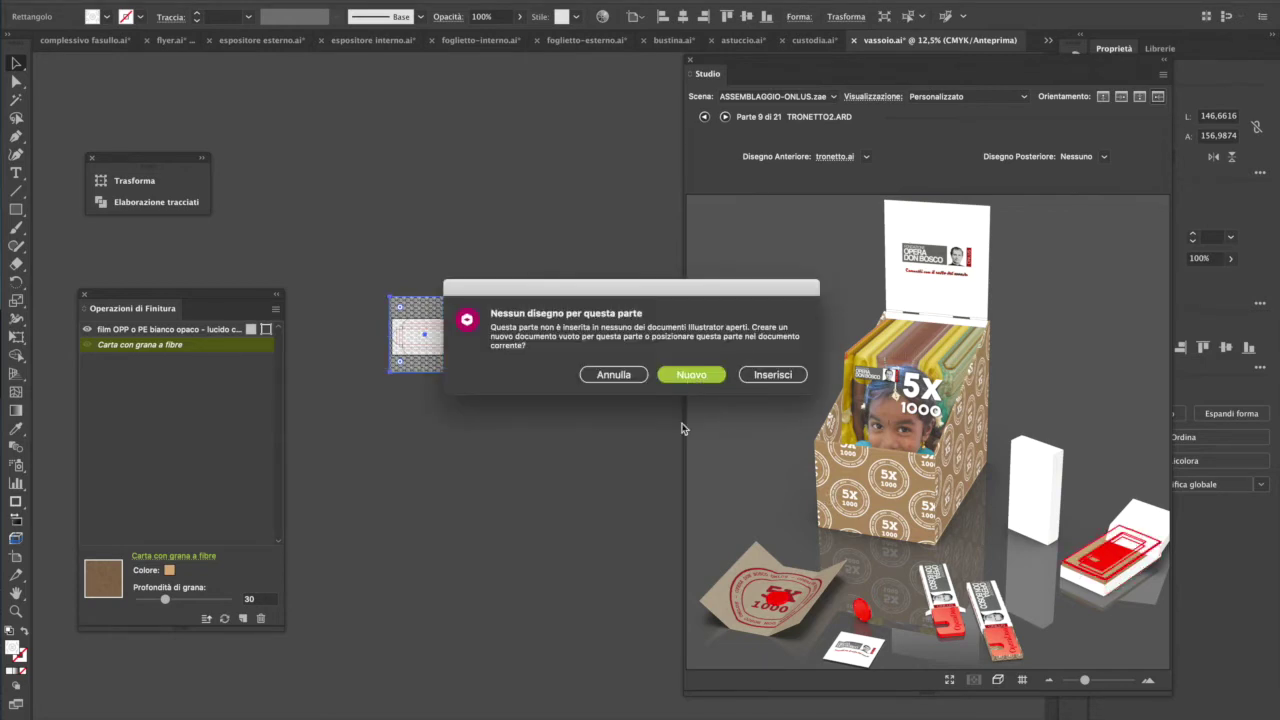
click(611, 375)
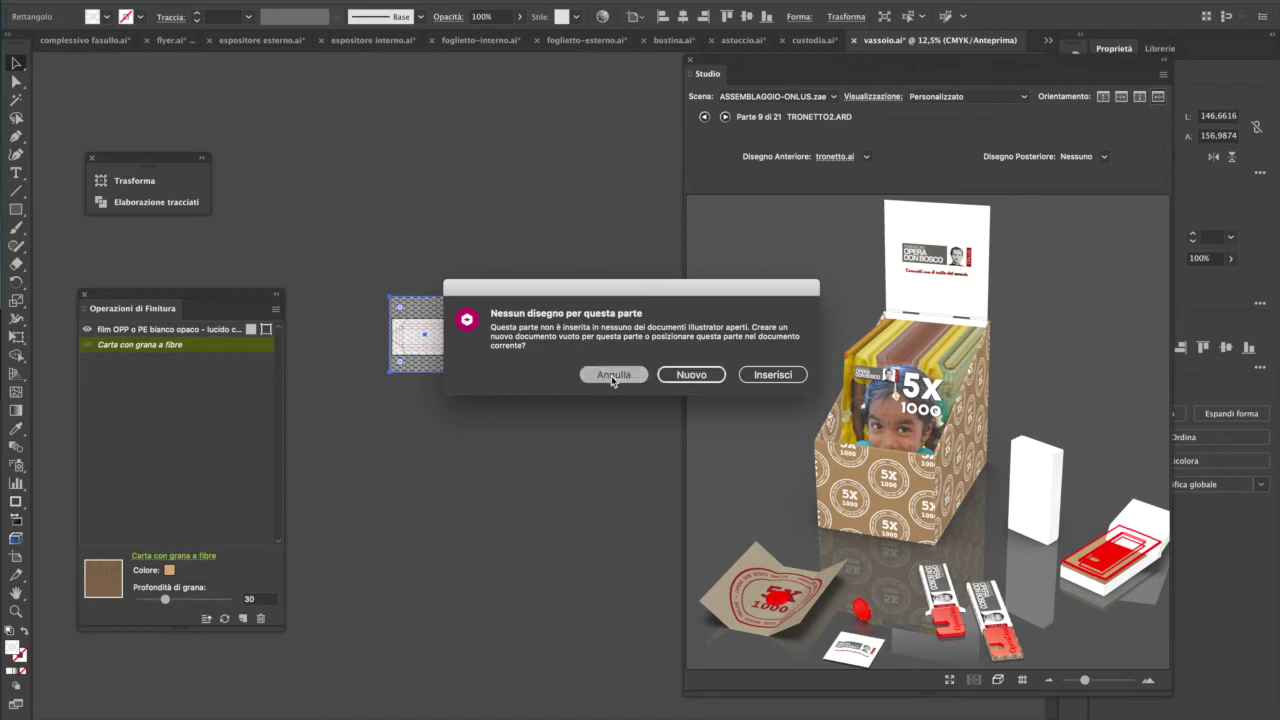
click(1073, 575)
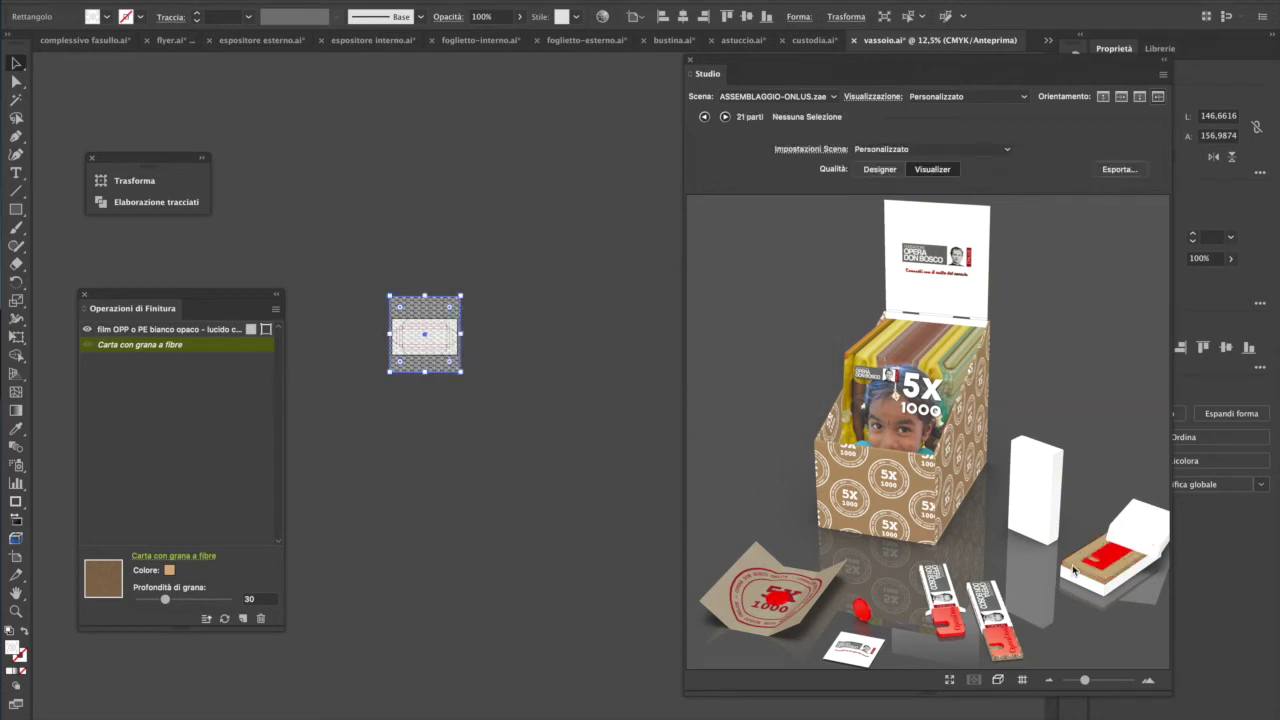
click(1073, 570)
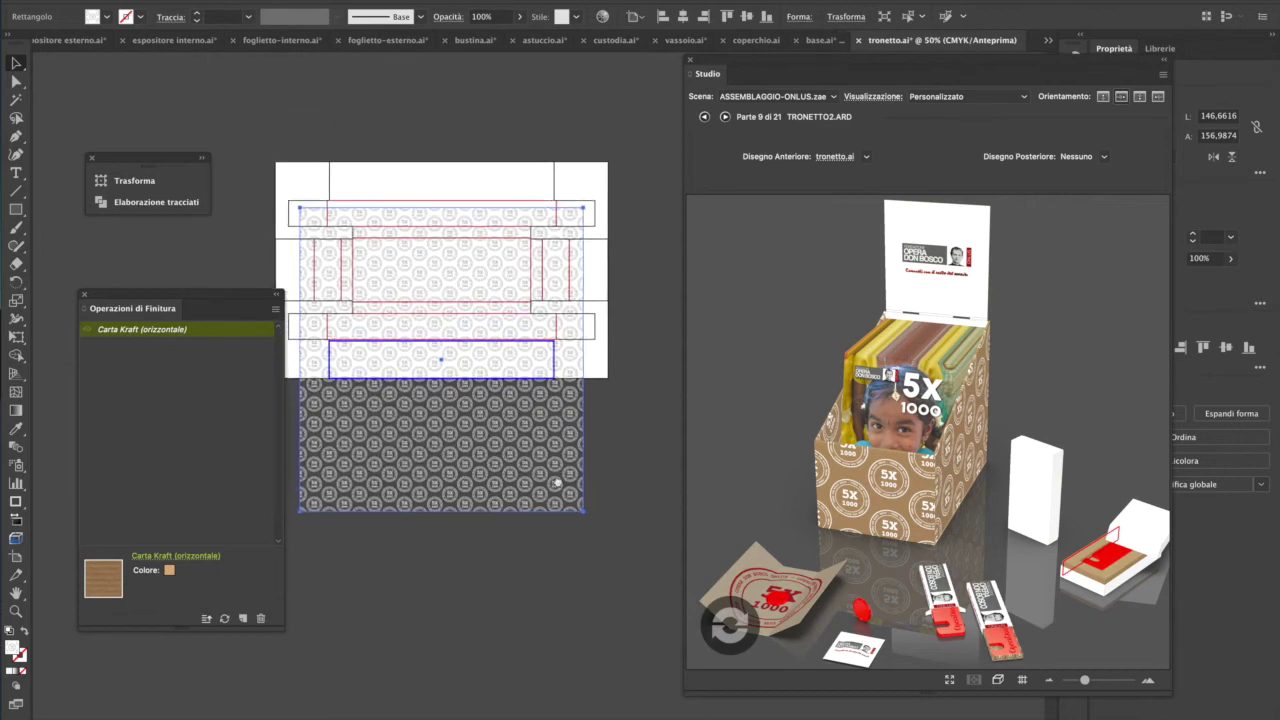
- Move and enlarge the kraft pattern rectangle over the tronetto dieline, then refresh the 3D preview
drag(520, 490, 517, 446)
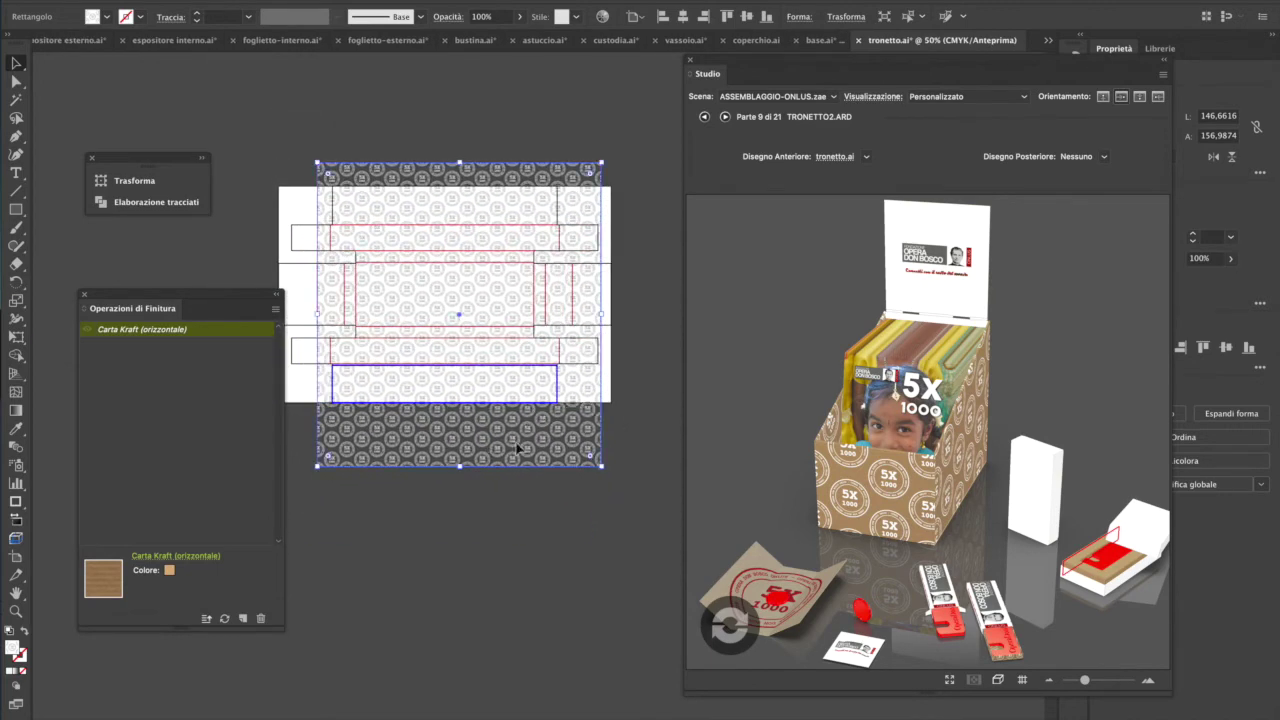
drag(317, 163, 260, 101)
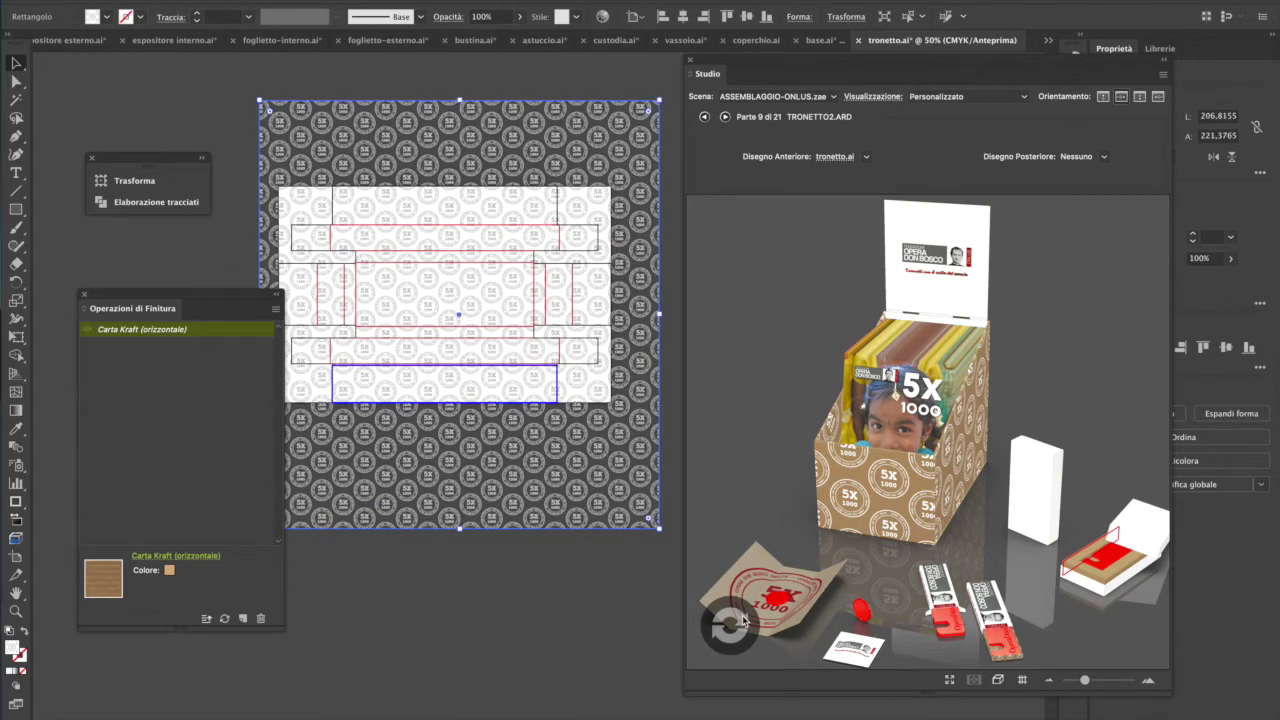
click(744, 621)
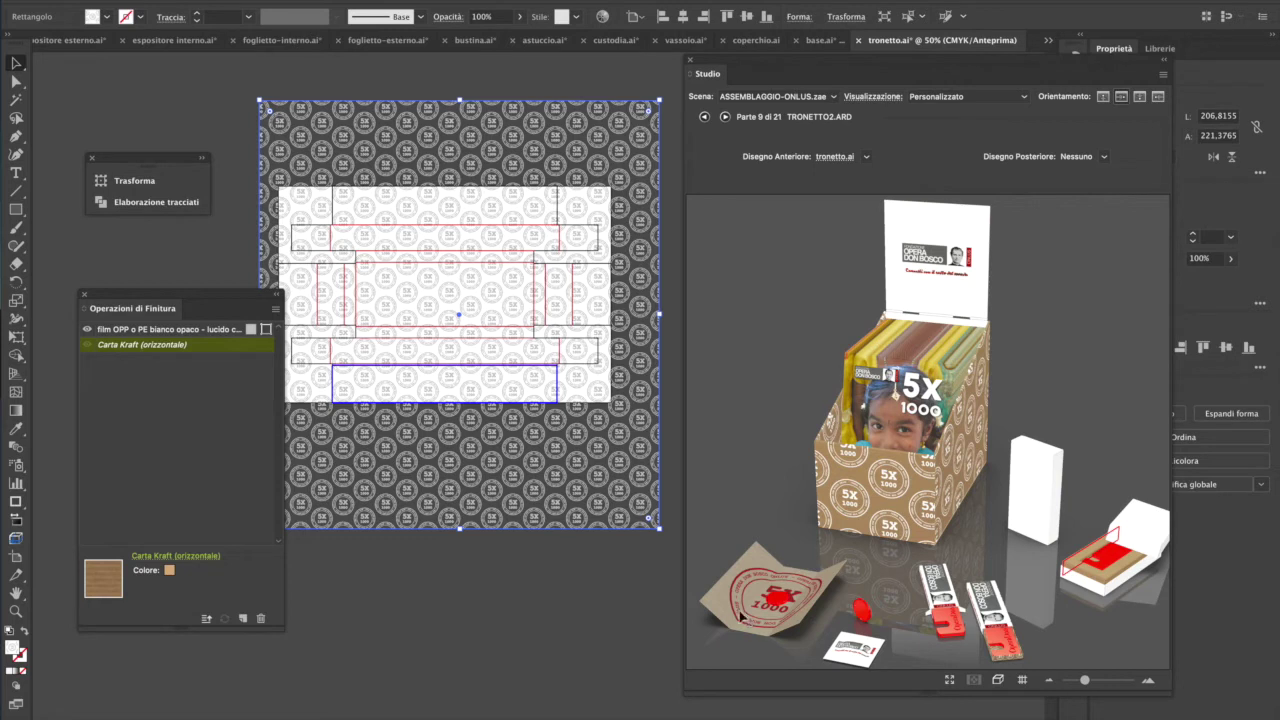
double_click(1118, 572)
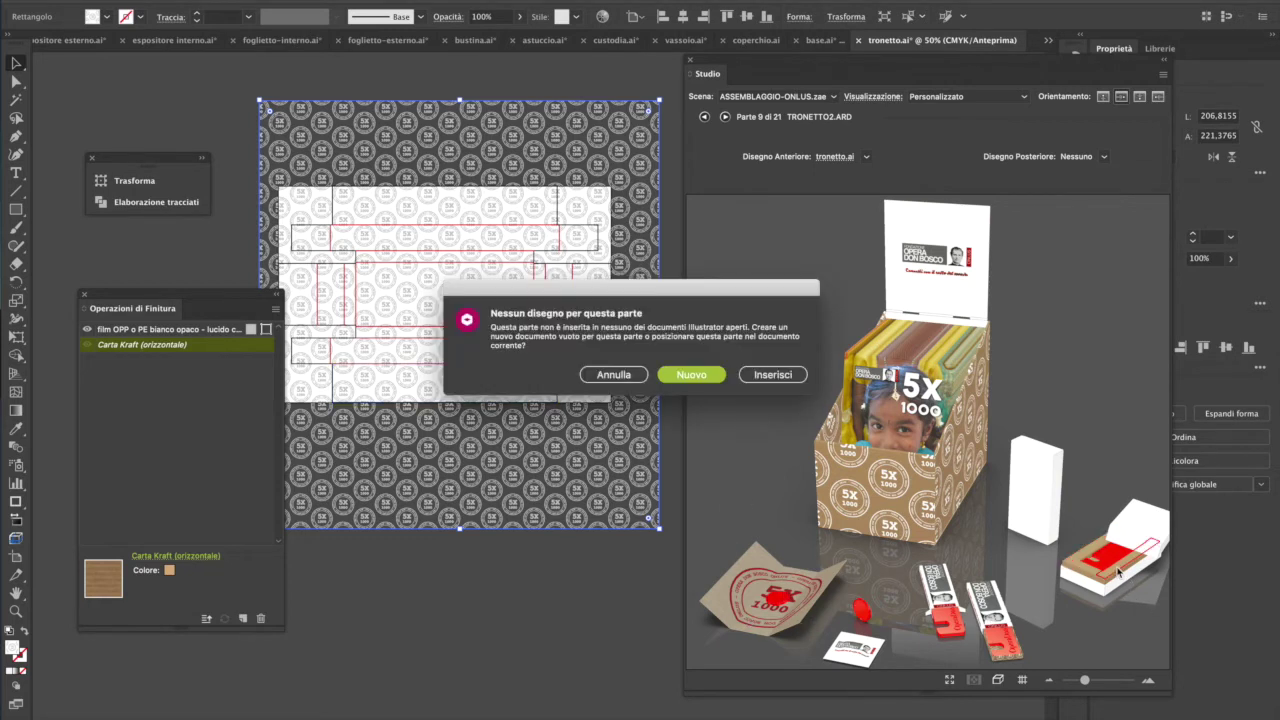
- Create a new document for the red tray part and begin saving it
click(690, 375)
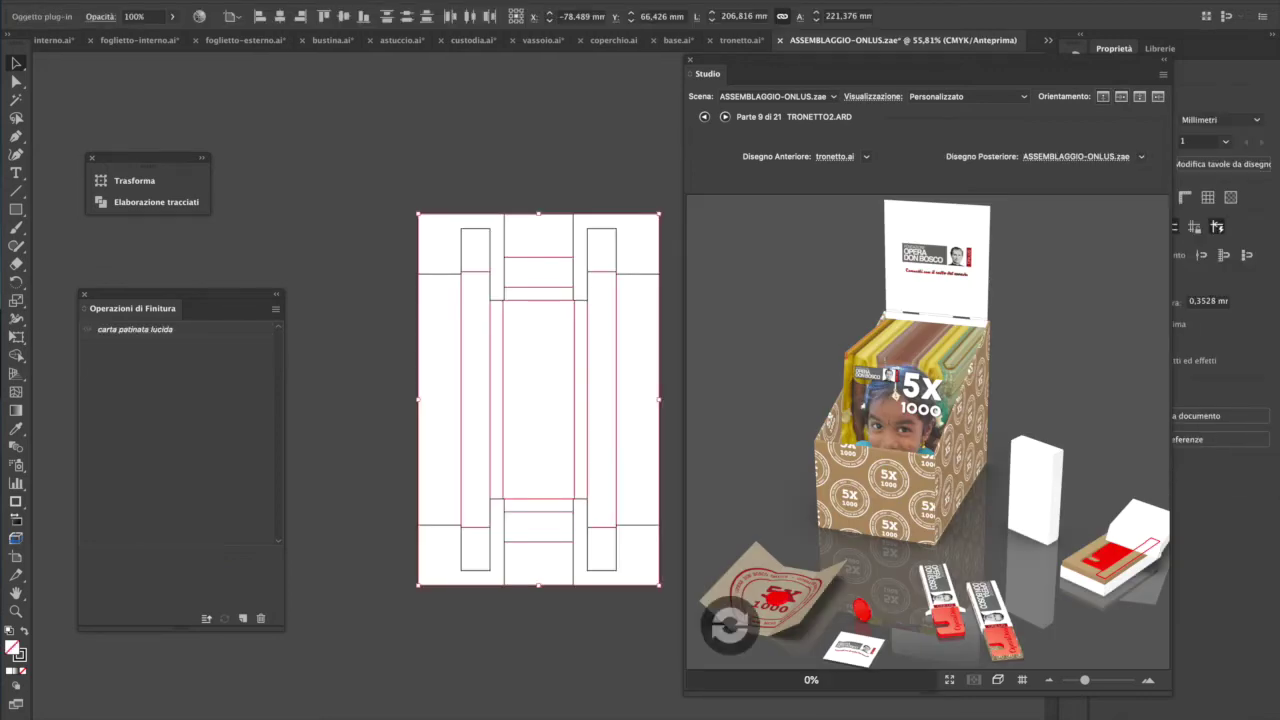
click(112, 1)
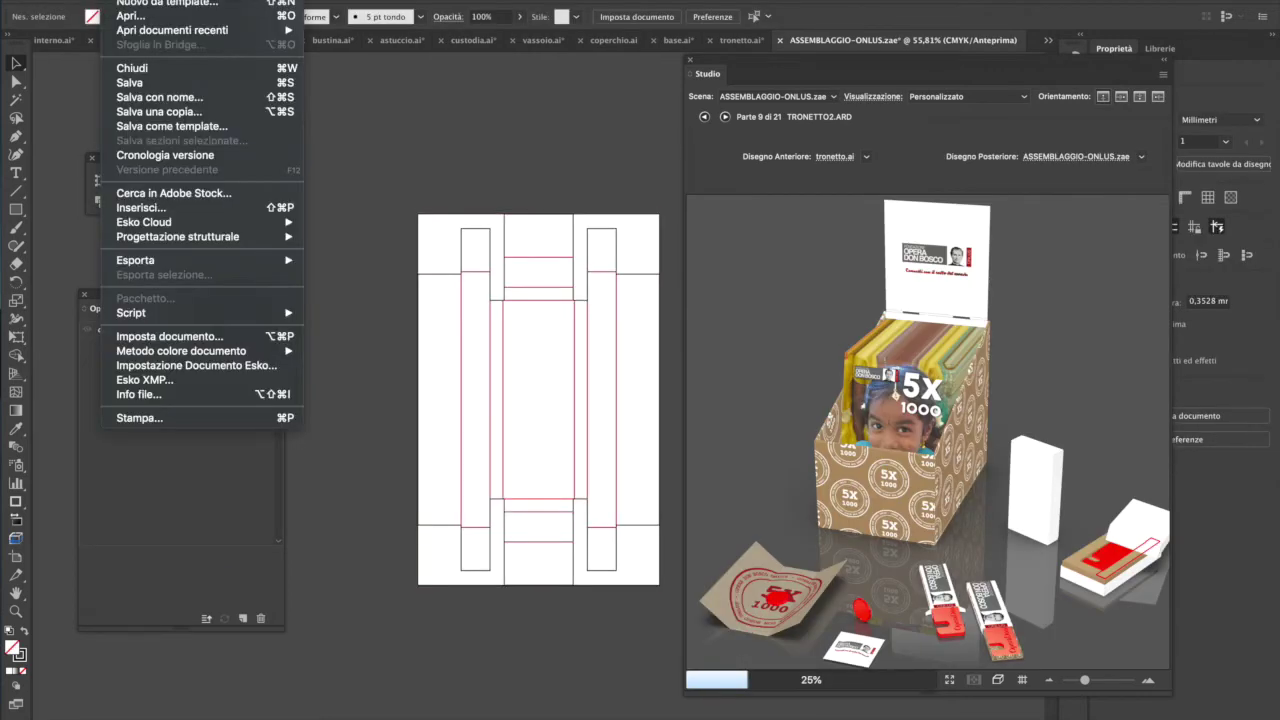
click(153, 91)
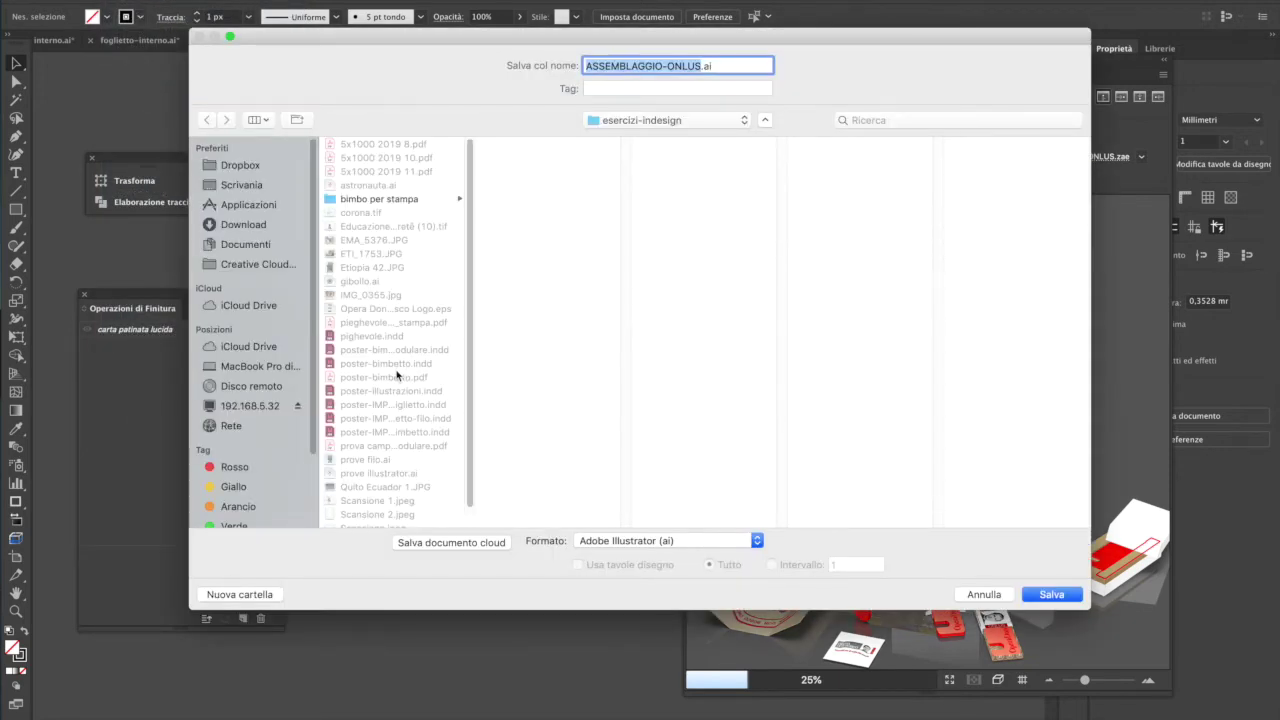
scroll(396, 375, down, 1)
- Save it as tronettoesterno.ai in artios/onlus/grafiche and paste in the pattern rectangle
click(257, 187)
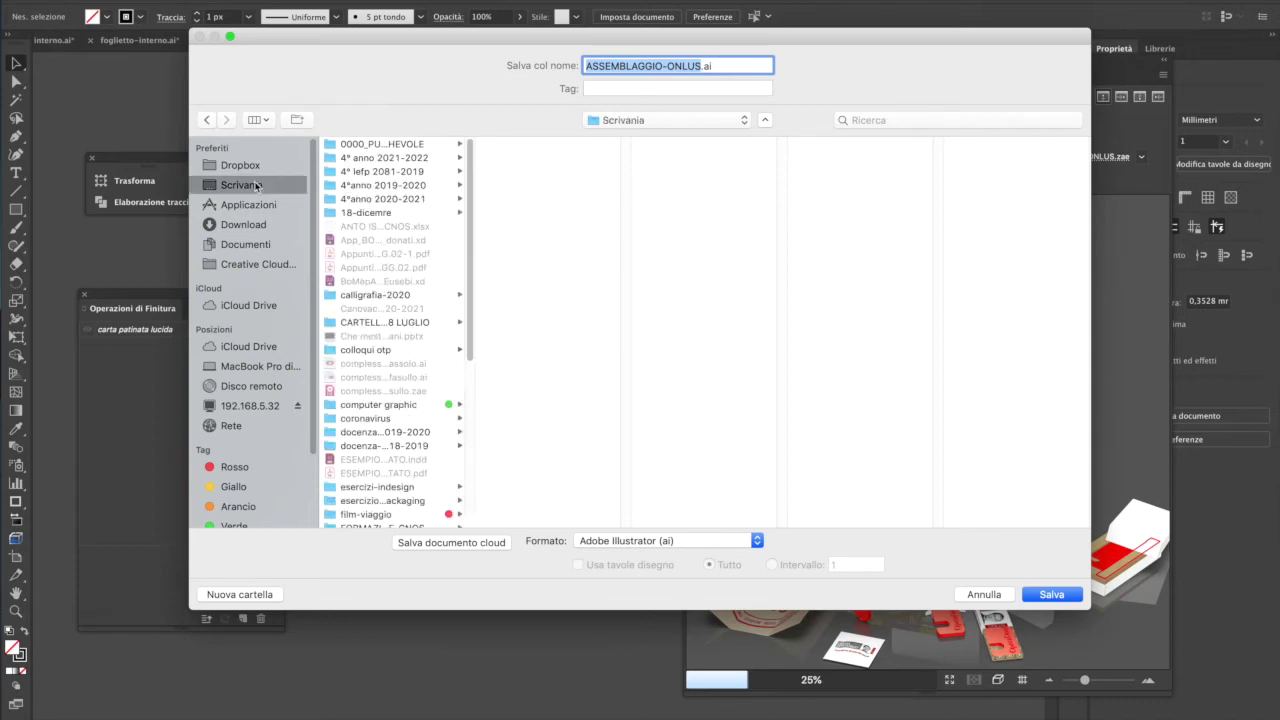
click(392, 199)
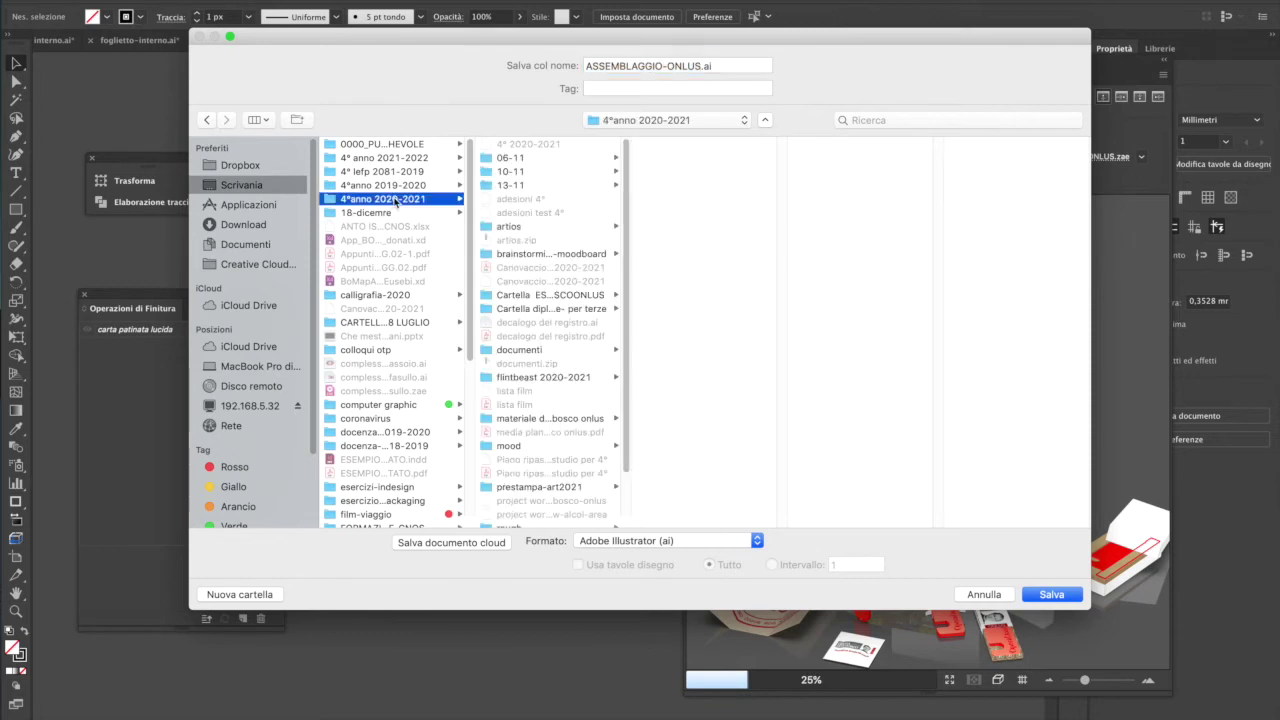
click(536, 228)
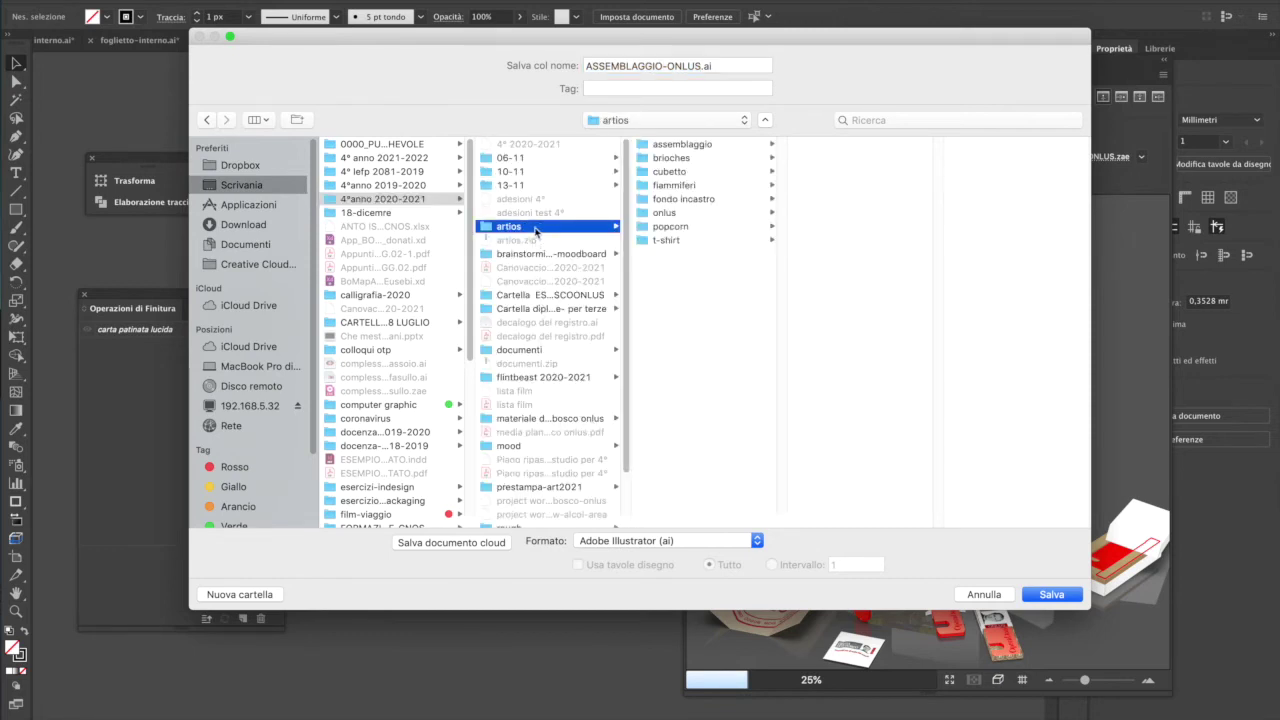
click(670, 213)
click(838, 255)
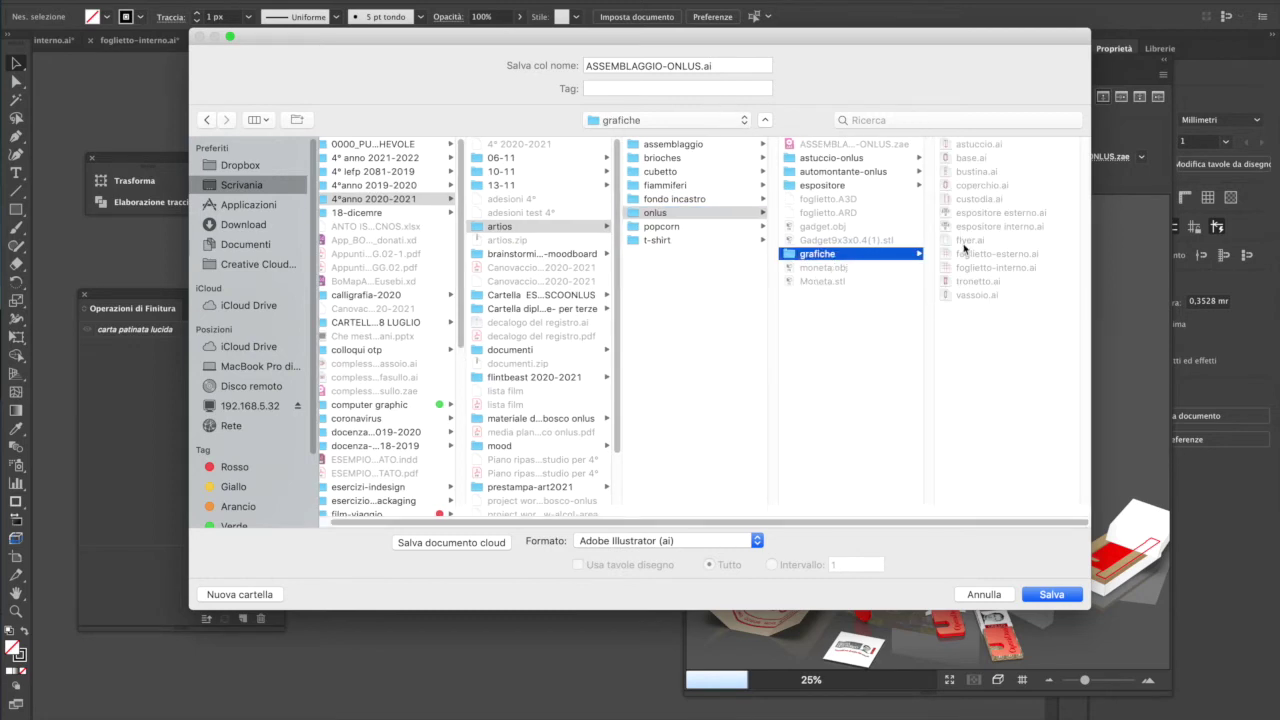
click(987, 283)
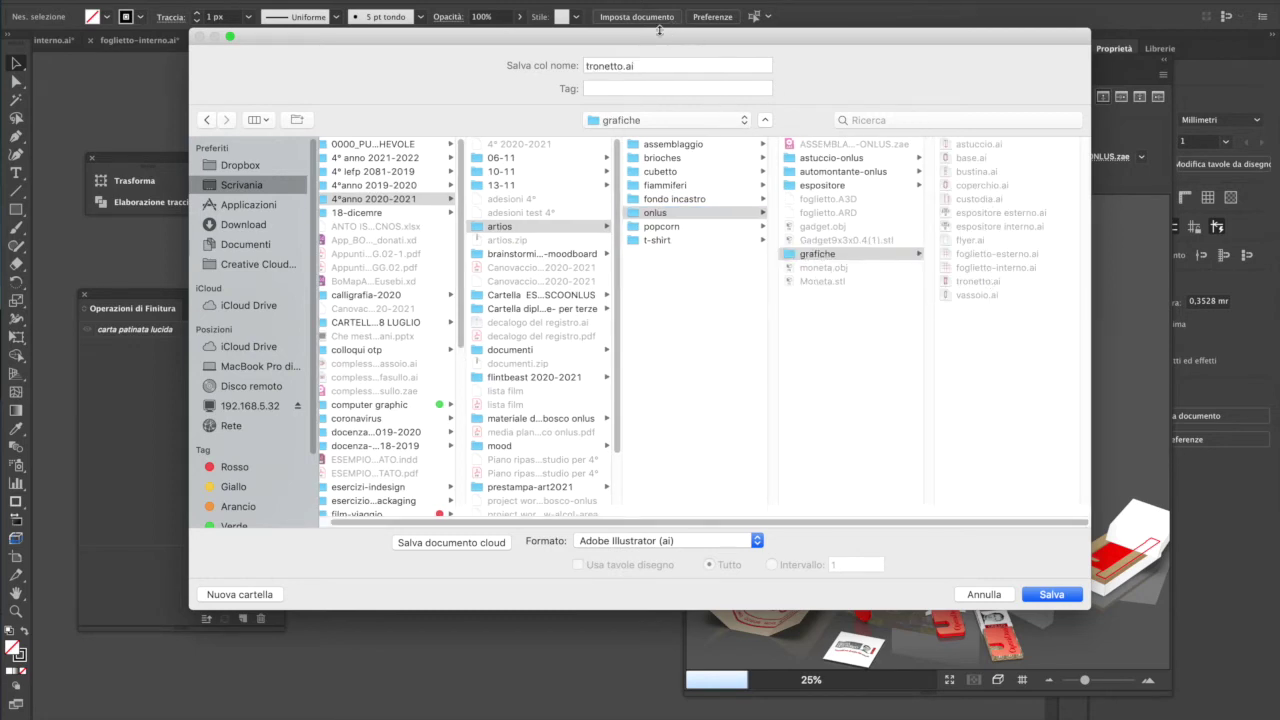
click(621, 67)
text(esterno)
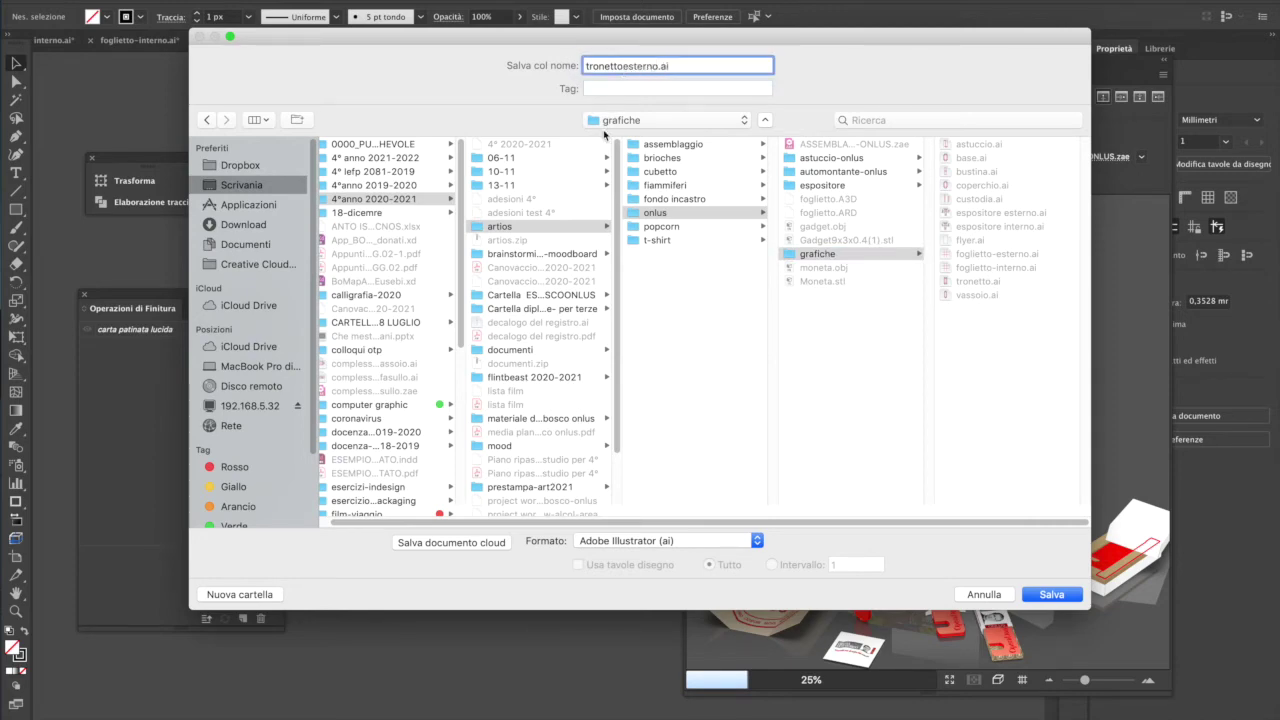
click(1053, 597)
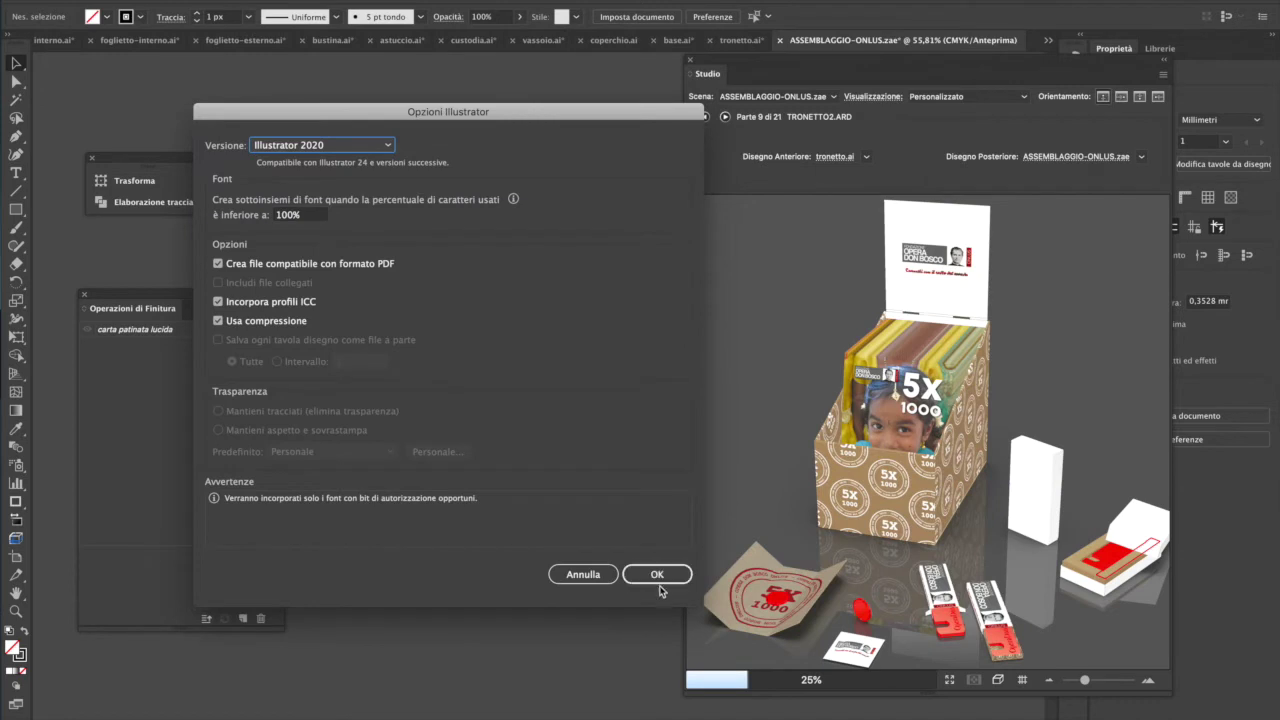
click(660, 581)
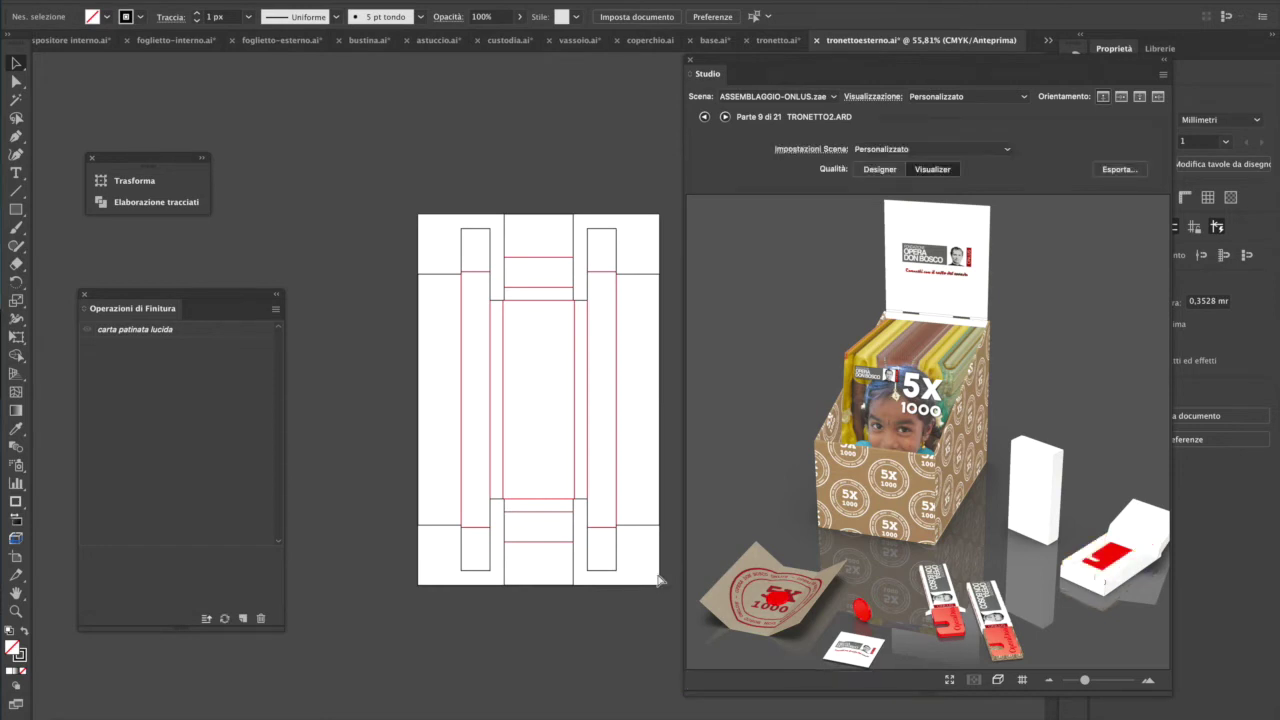
key(ctrl+z)
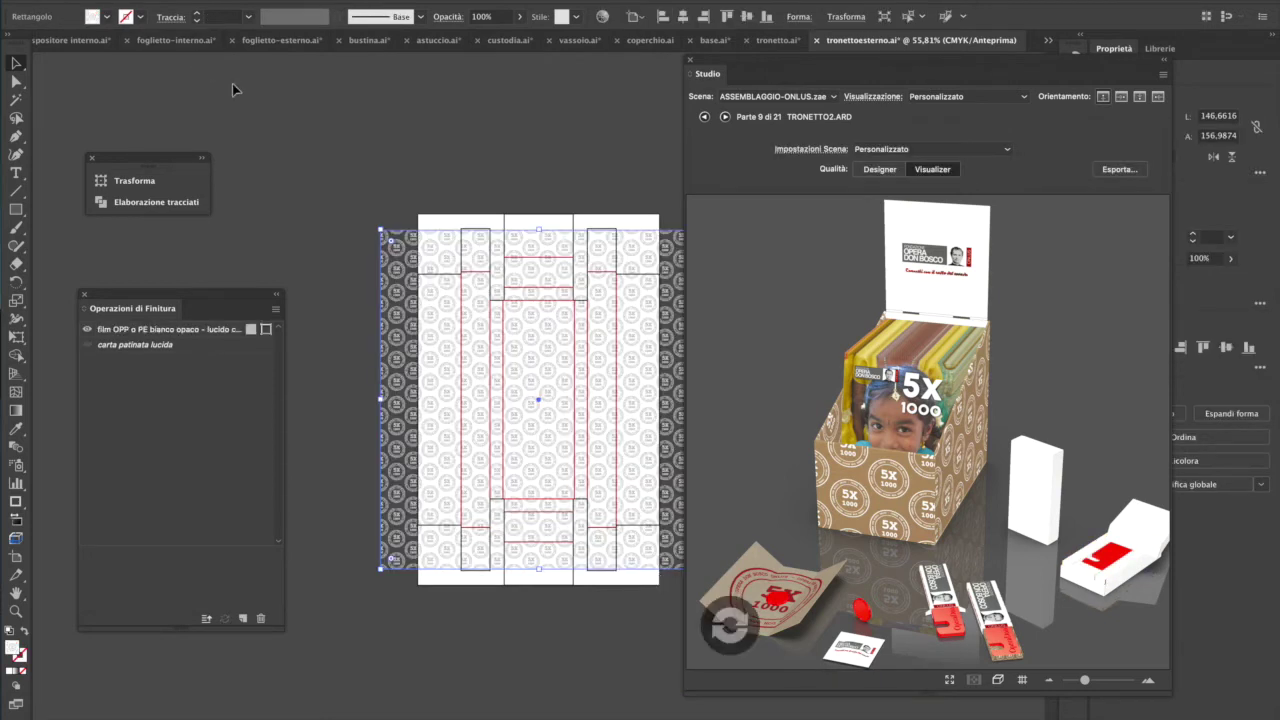
- Enlarge the pattern rectangle, set the substrate to Carta con grana a fibre, and refresh the 3D tray
drag(380, 230, 342, 190)
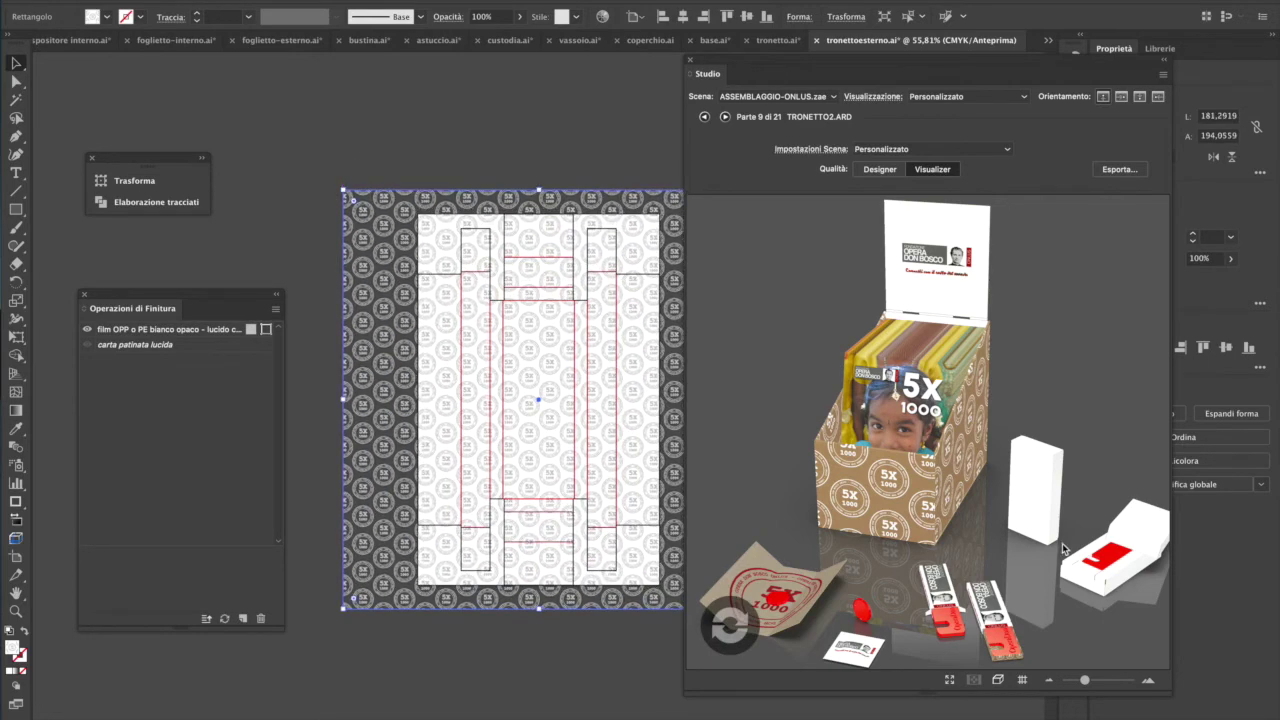
click(188, 346)
click(169, 558)
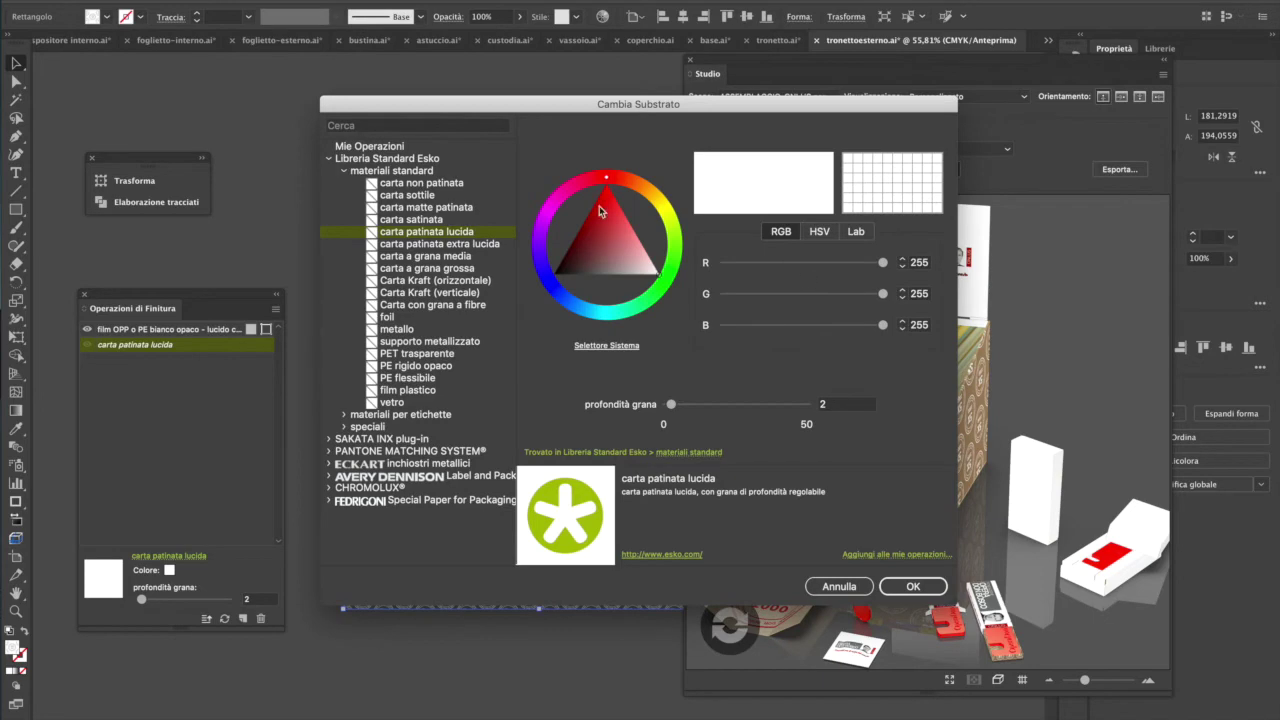
click(448, 306)
click(908, 588)
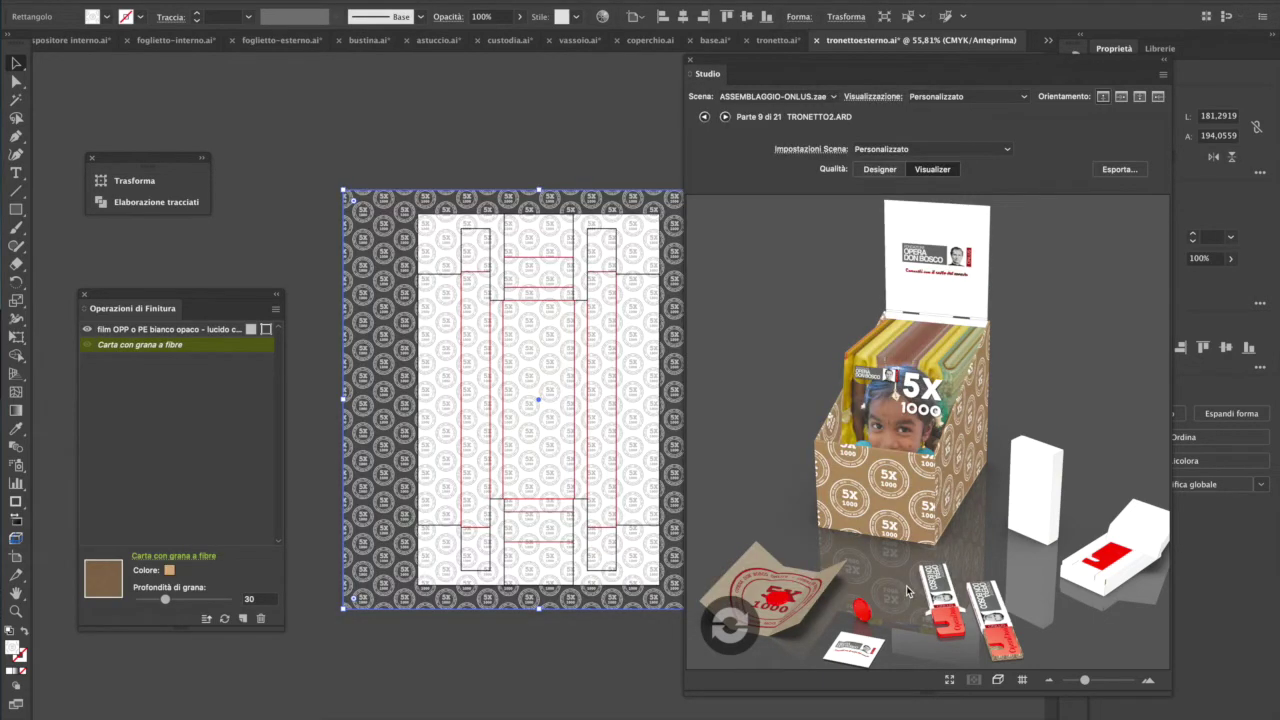
click(729, 636)
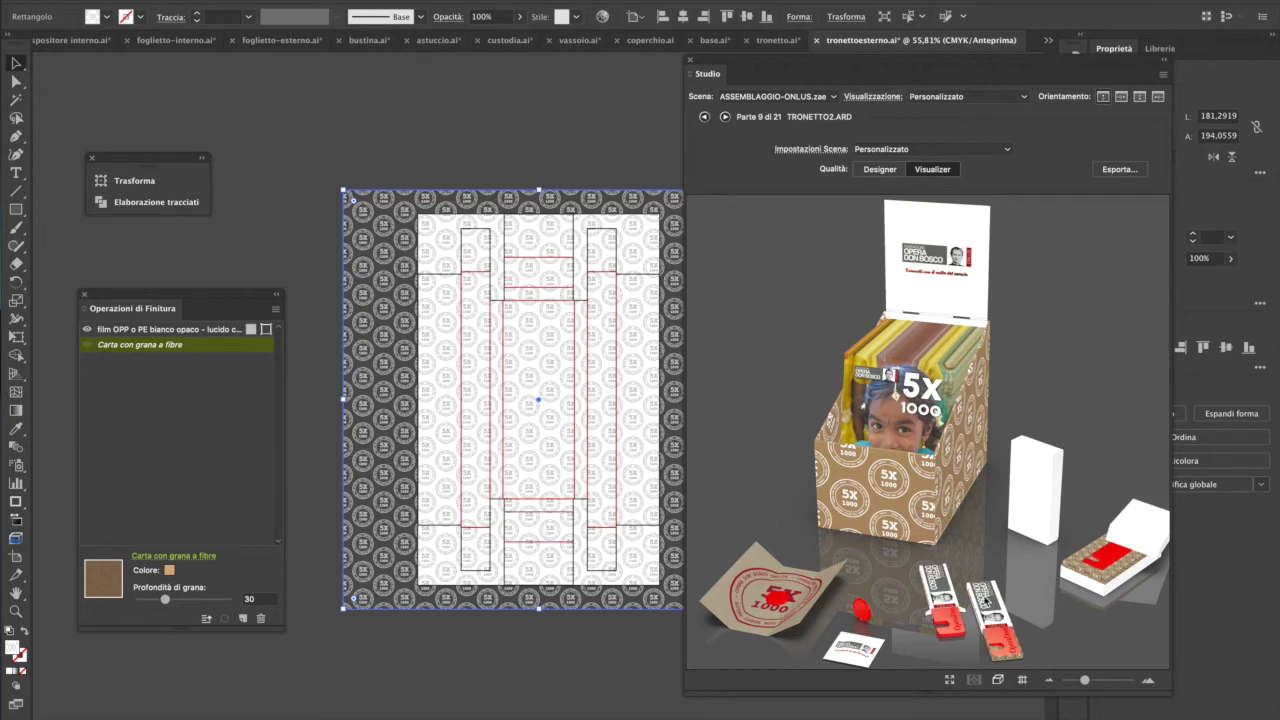
click(952, 527)
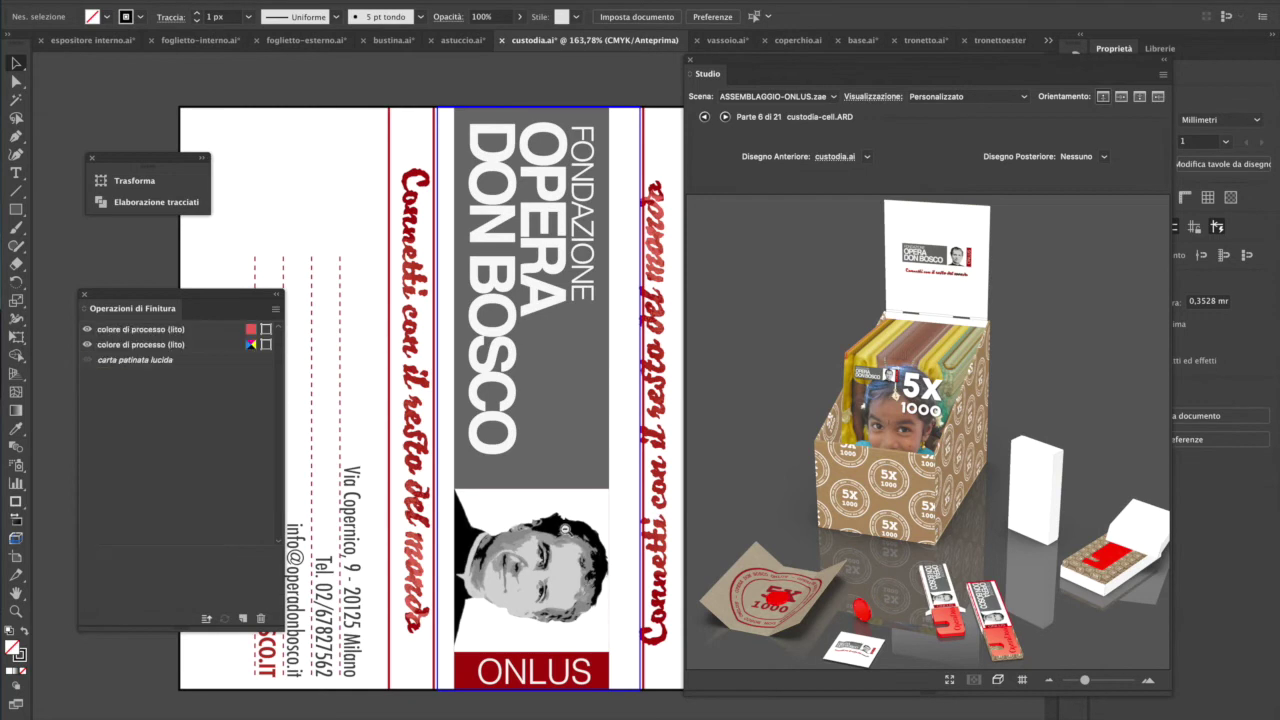
- Nudge the vertical slogan slightly right and select all the custodia artwork for copying
click(637, 455)
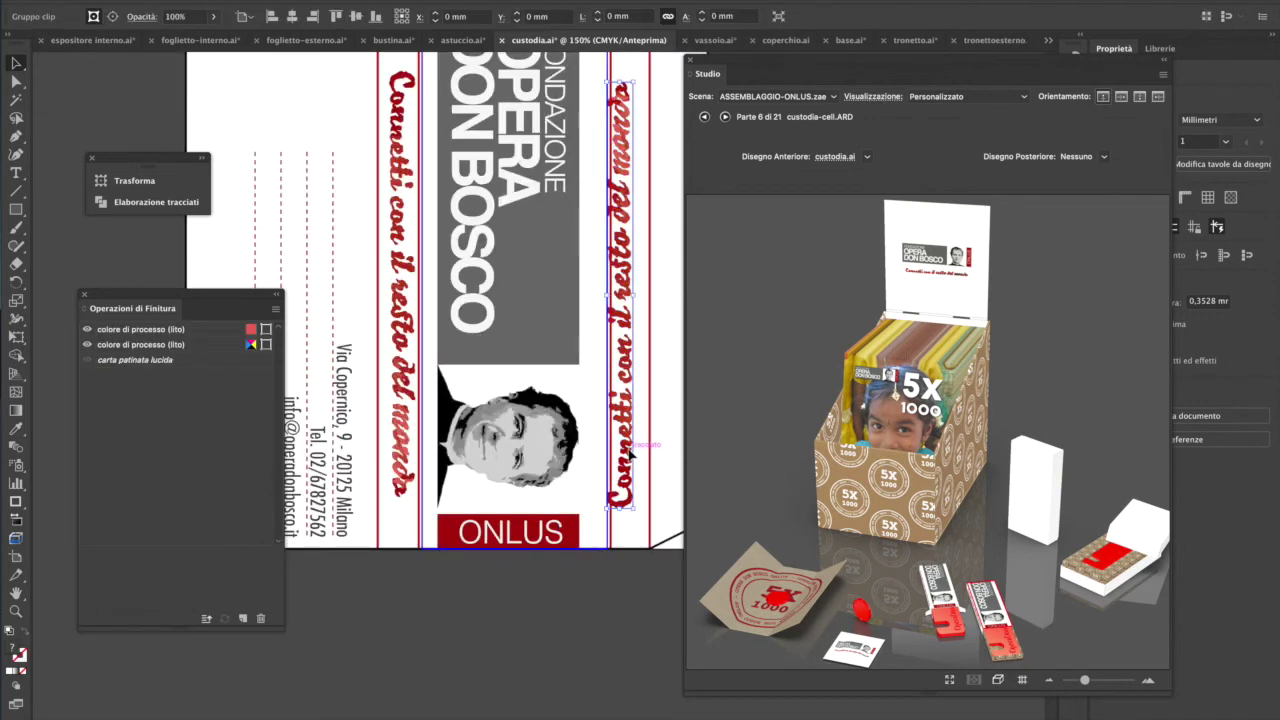
drag(638, 452, 641, 450)
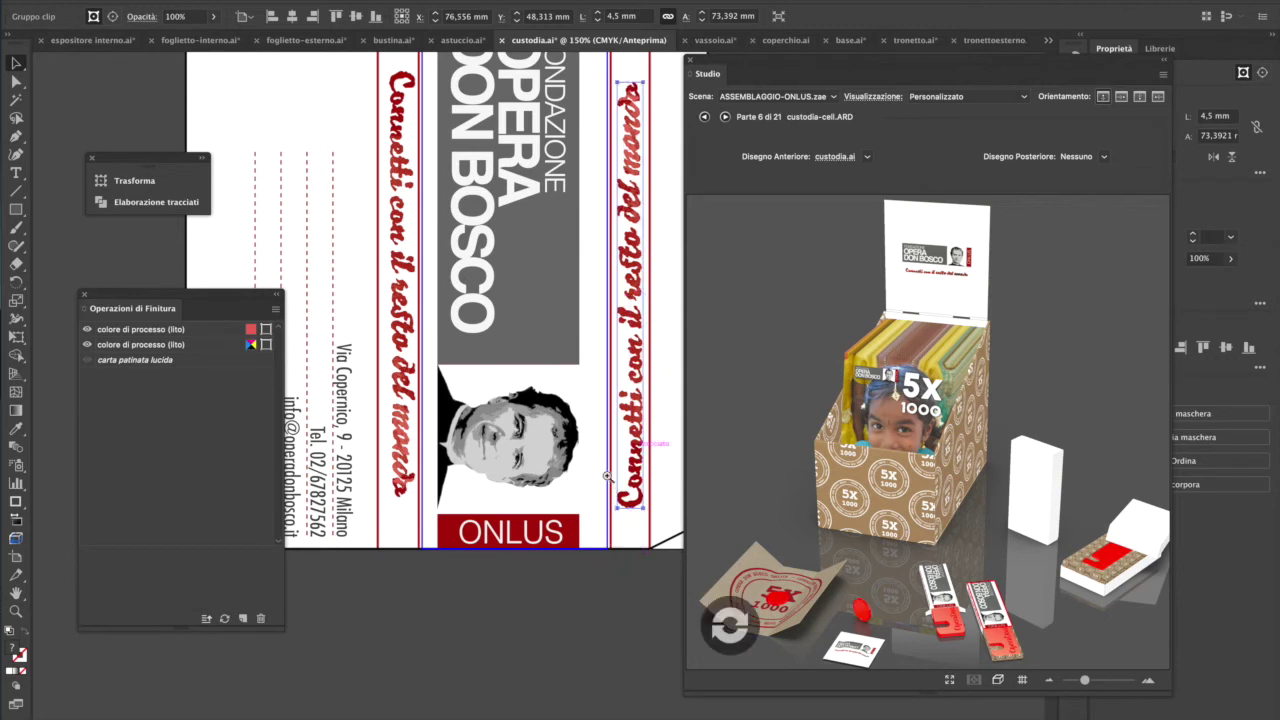
key(ctrl+minus)
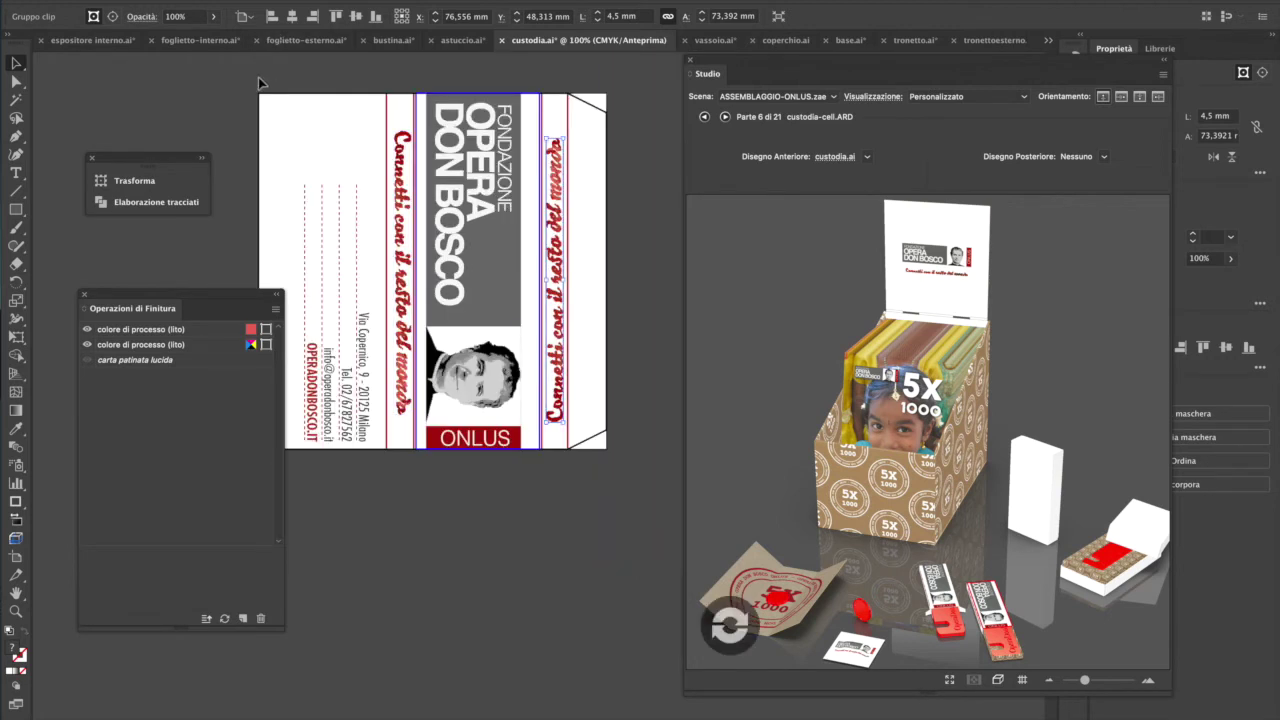
key(ctrl+a)
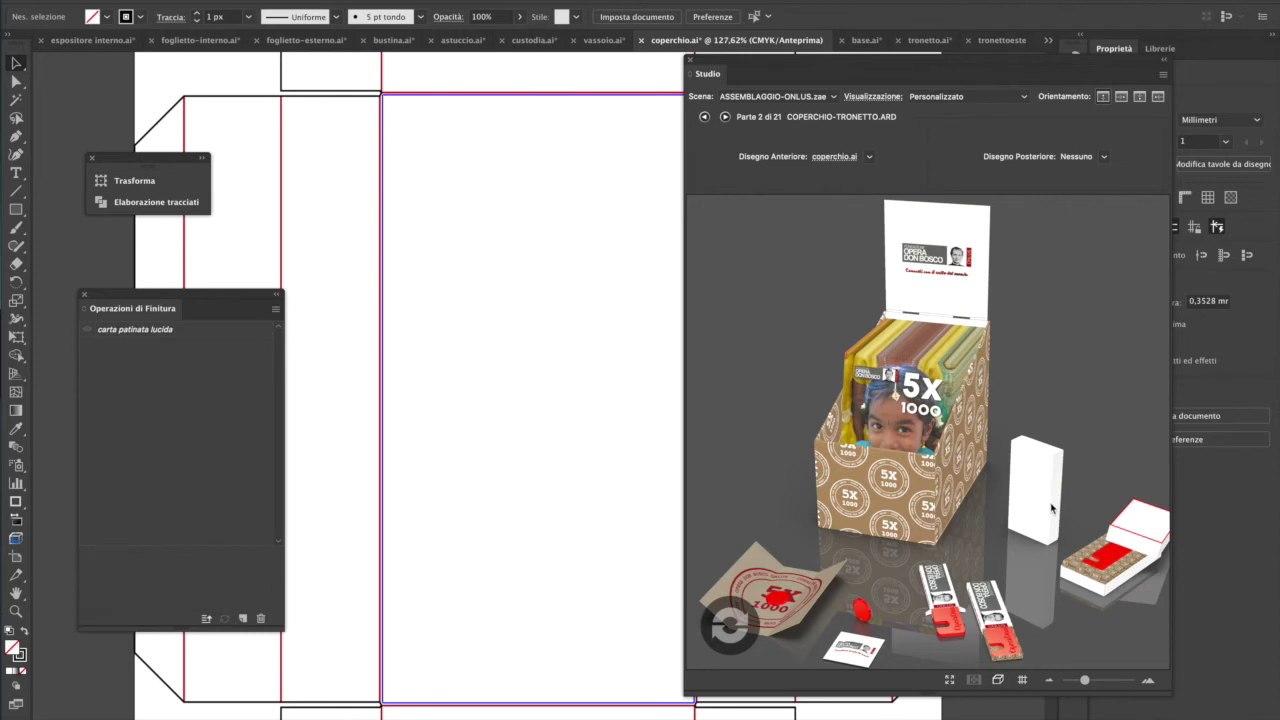
- Paste the custodia artwork into the lid document and position it on the centre panel
key(ctrl+minus)
key(ctrl+minus)
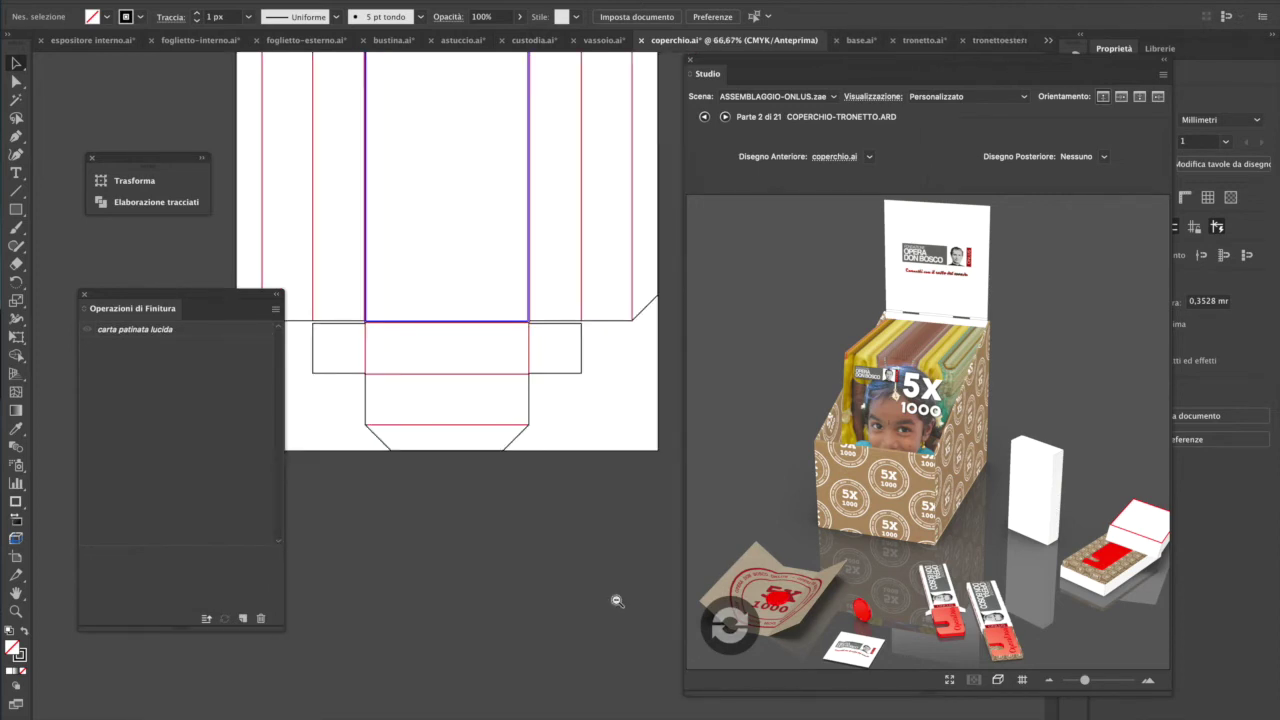
key(ctrl+v)
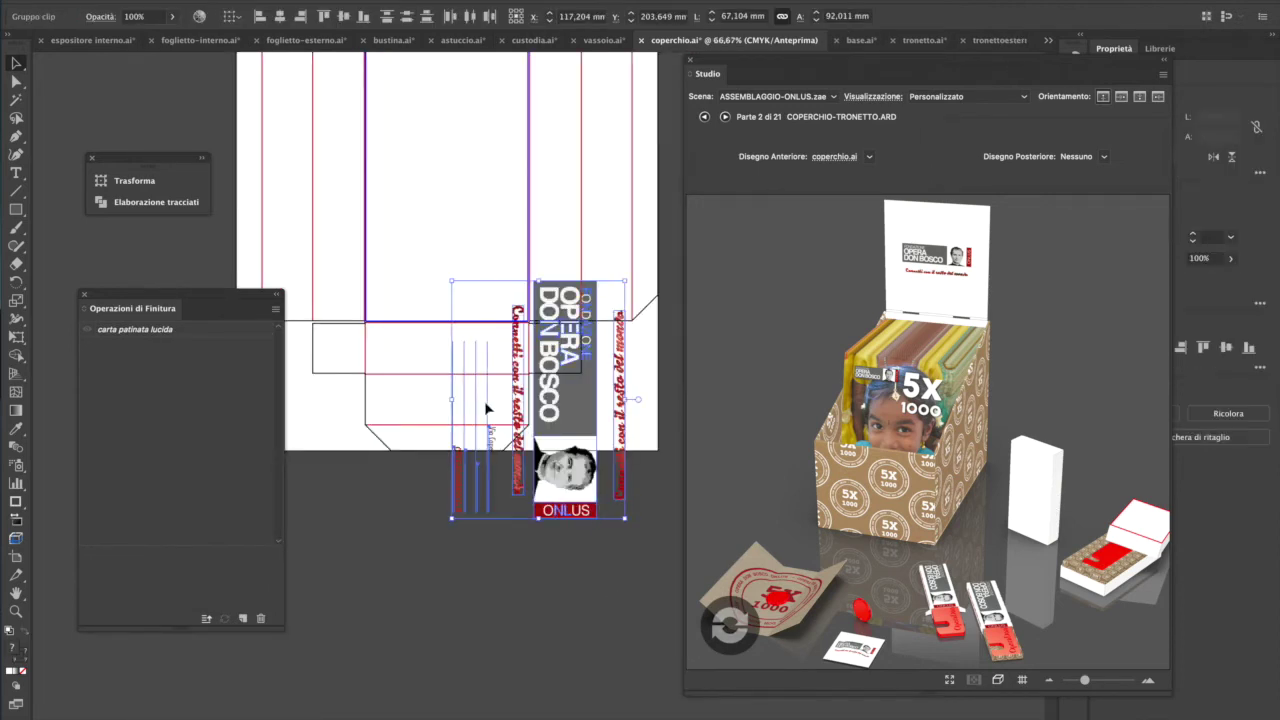
ctrl+alt+click(487, 402)
ctrl+alt+click(487, 402)
scroll(487, 400, up, 3)
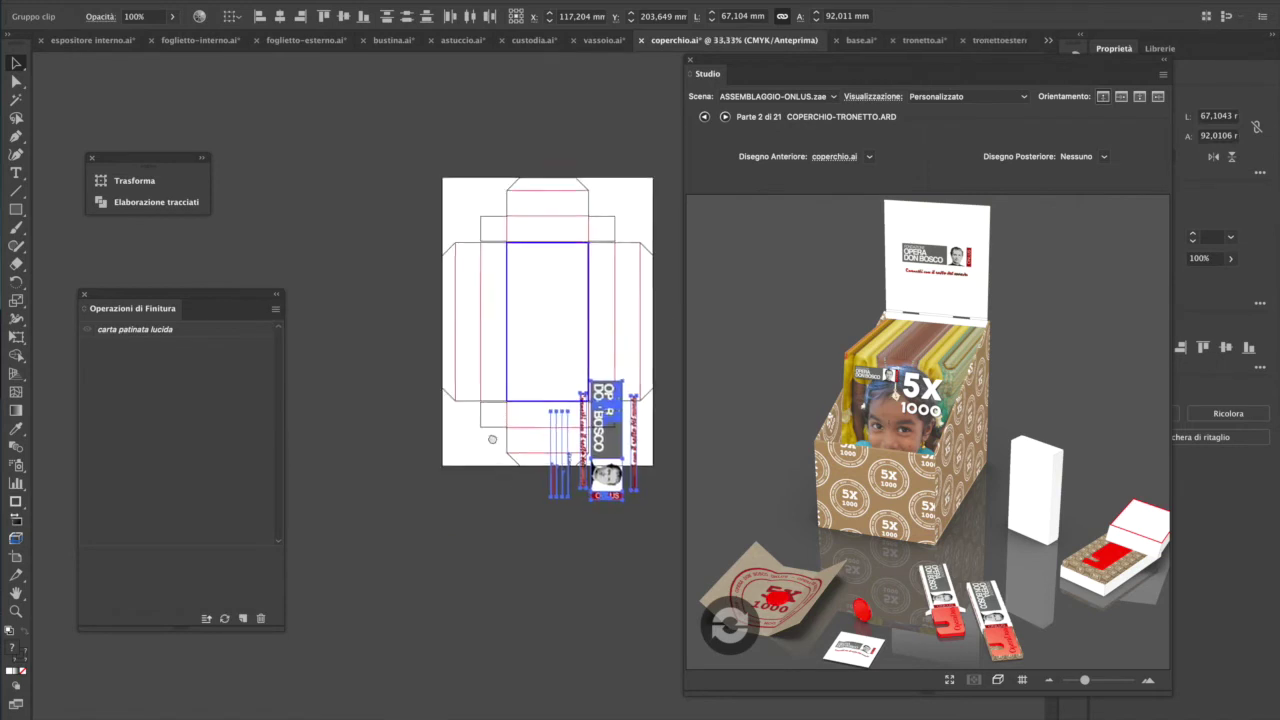
drag(566, 478, 532, 367)
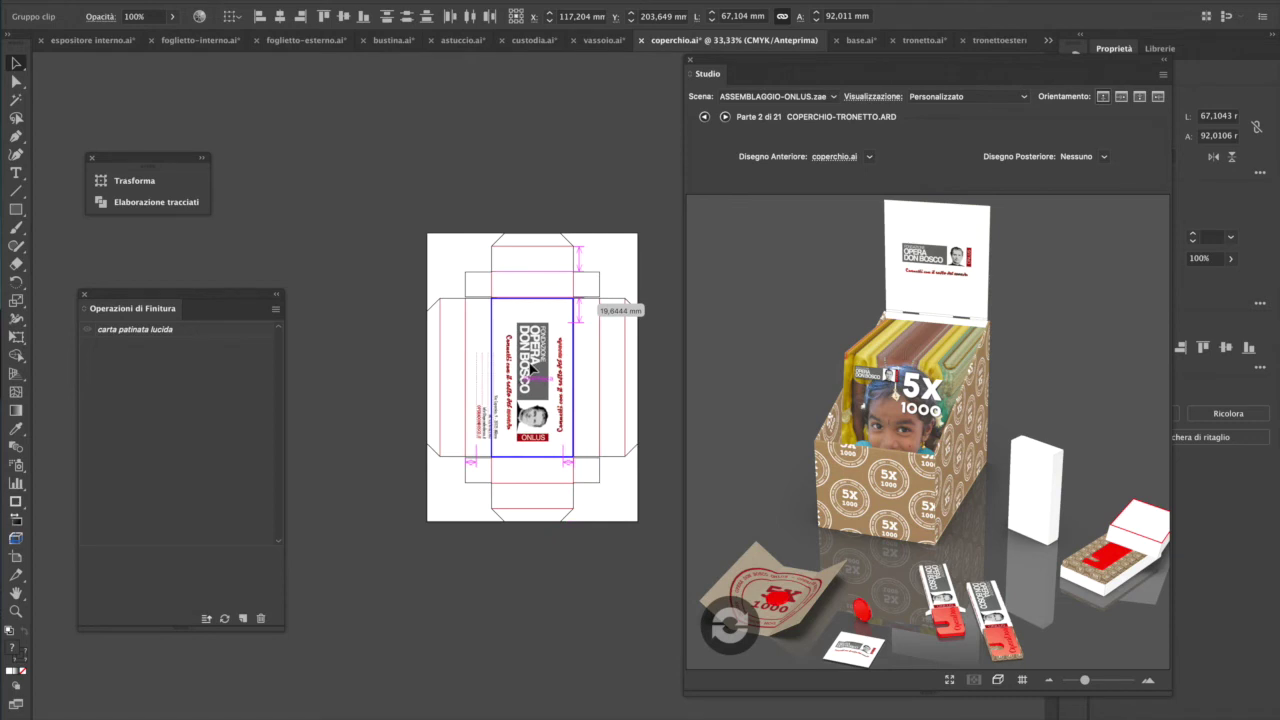
drag(532, 367, 531, 365)
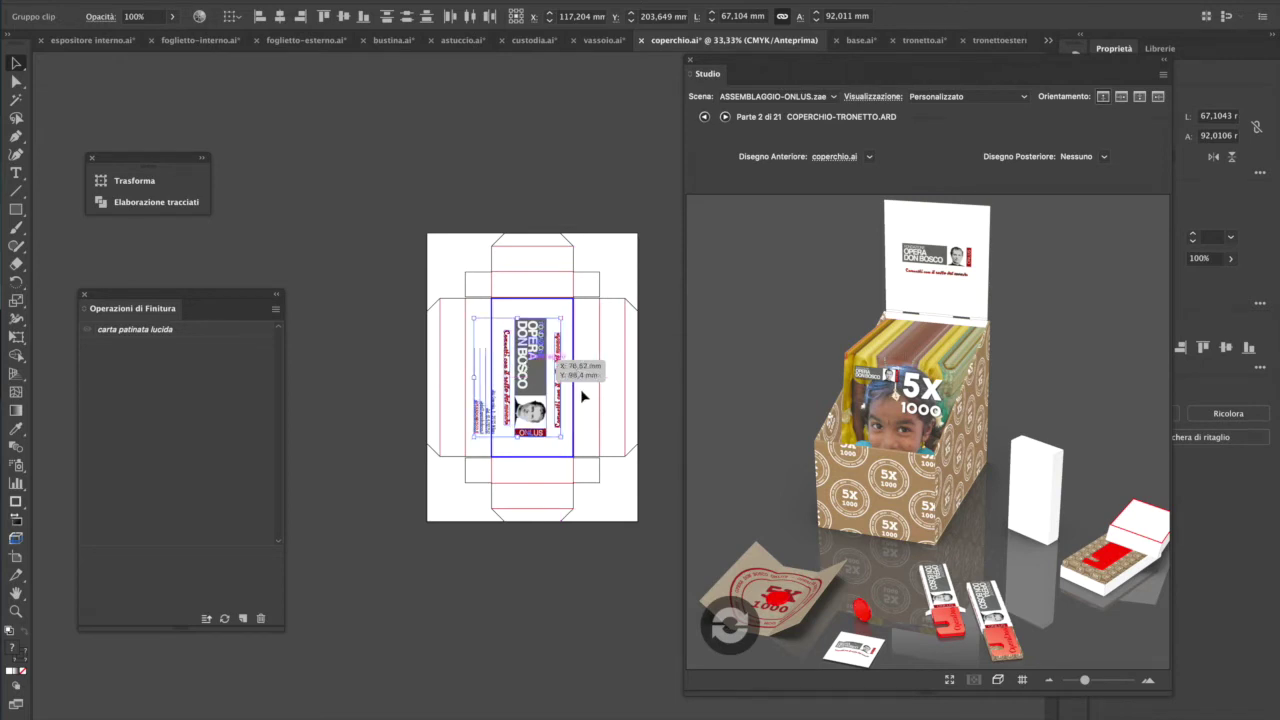
- Move the red slogan into the lid's right panel and enlarge it to fill the panel
click(578, 402)
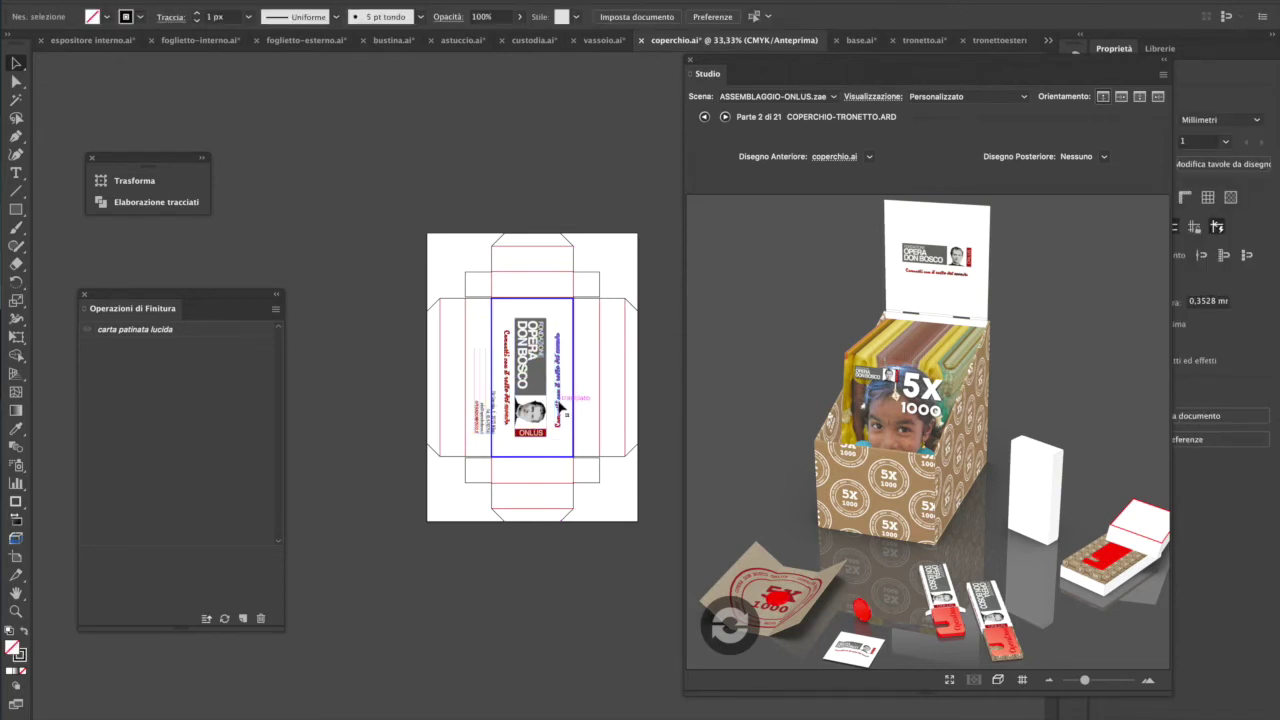
drag(562, 407, 586, 402)
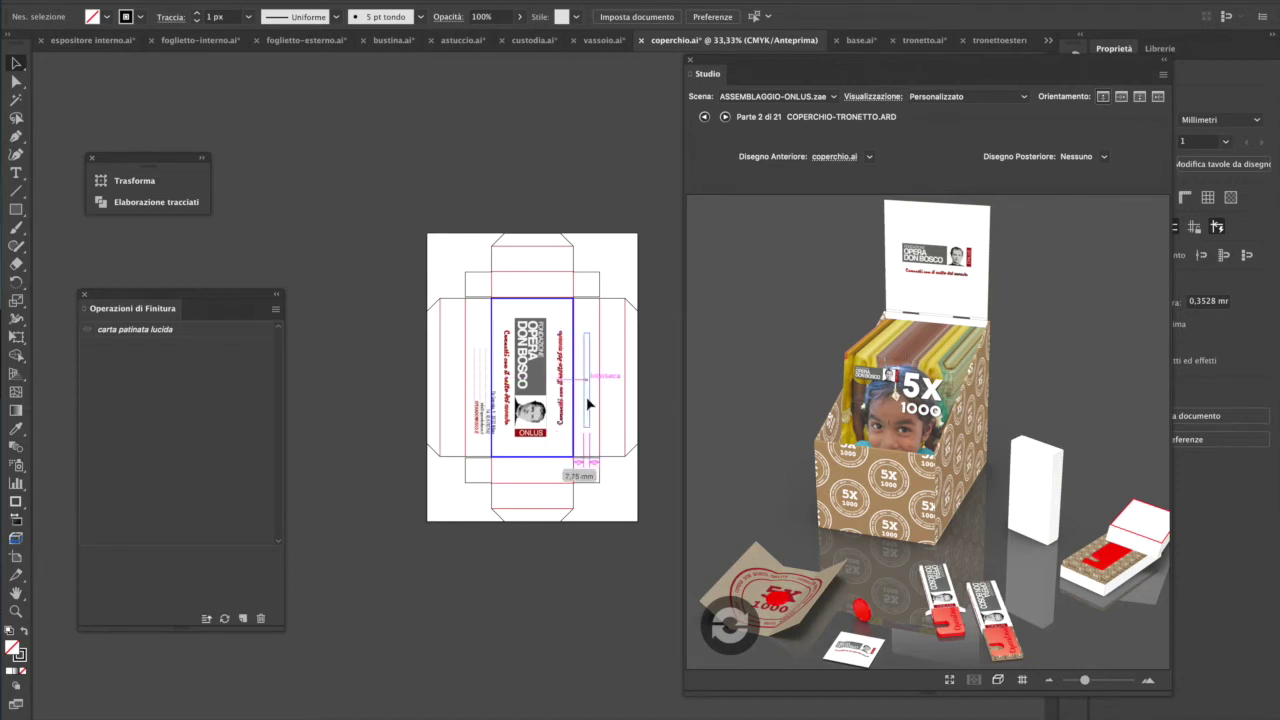
drag(598, 330, 613, 313)
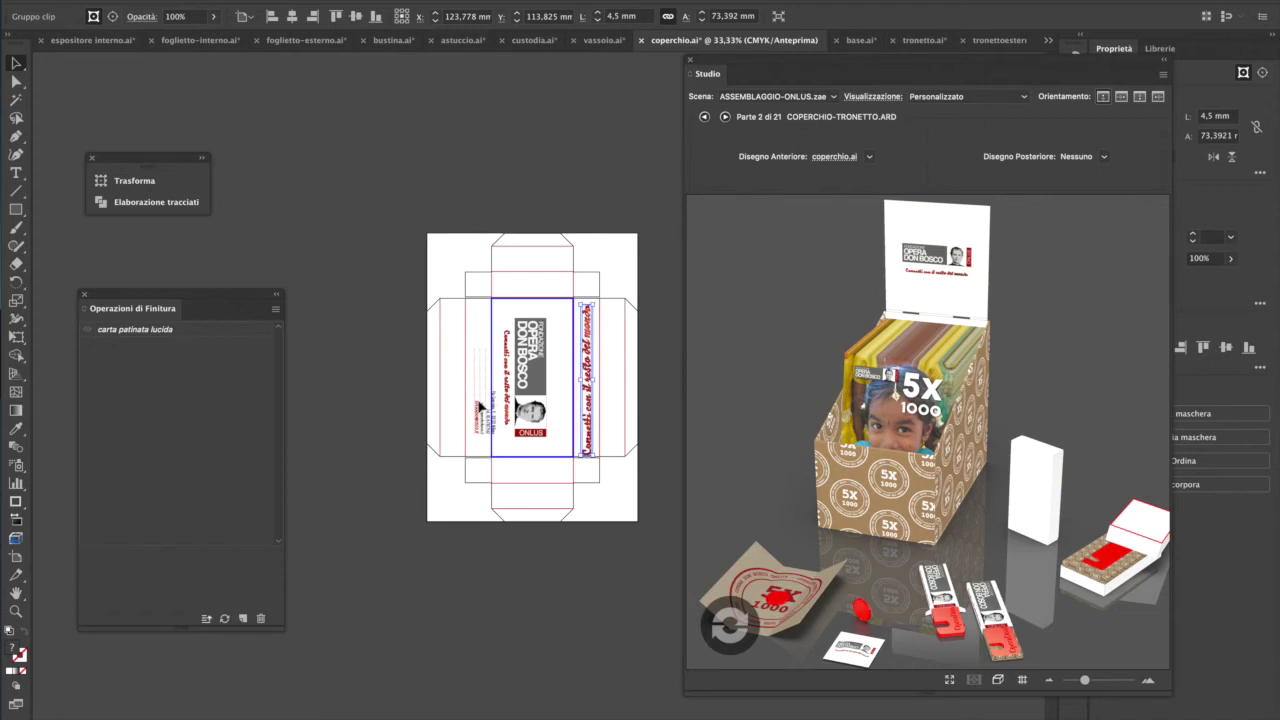
click(483, 412)
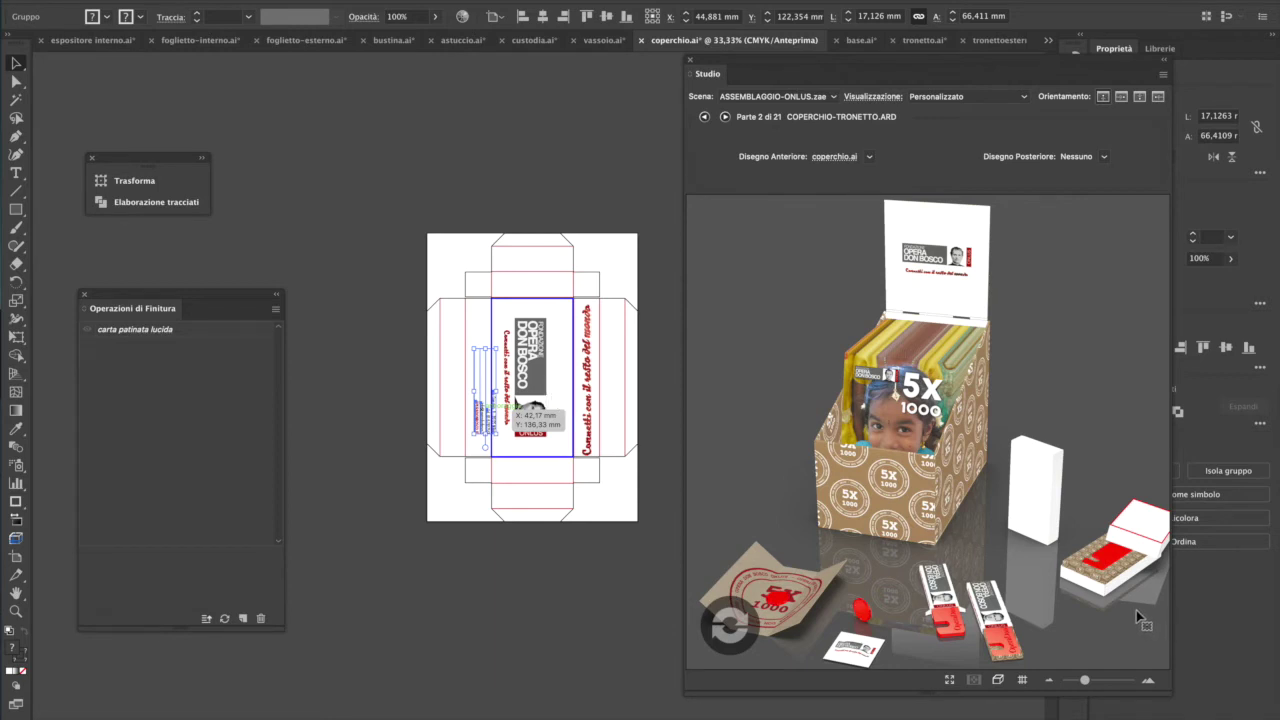
- Copy the slogan onto the left panel, delete the central slogan, and enlarge the Opera Don Bosco logo
key(super+shift+a)
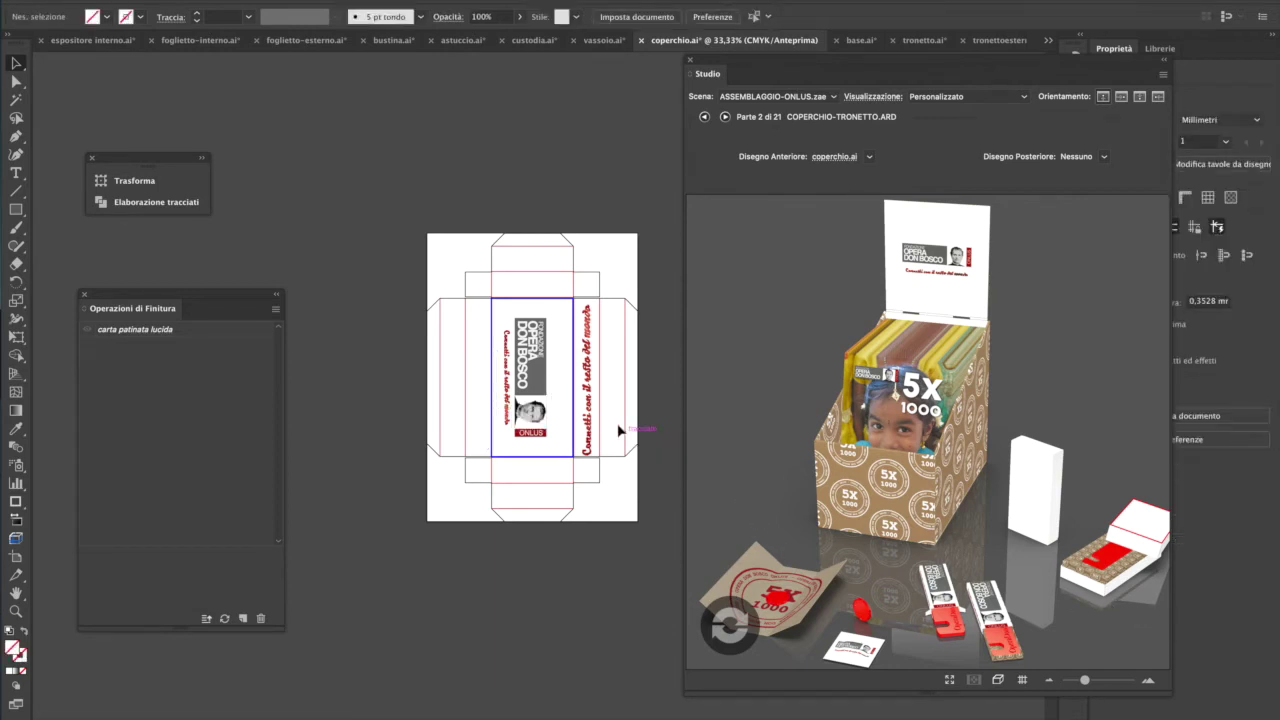
drag(628, 430, 519, 430)
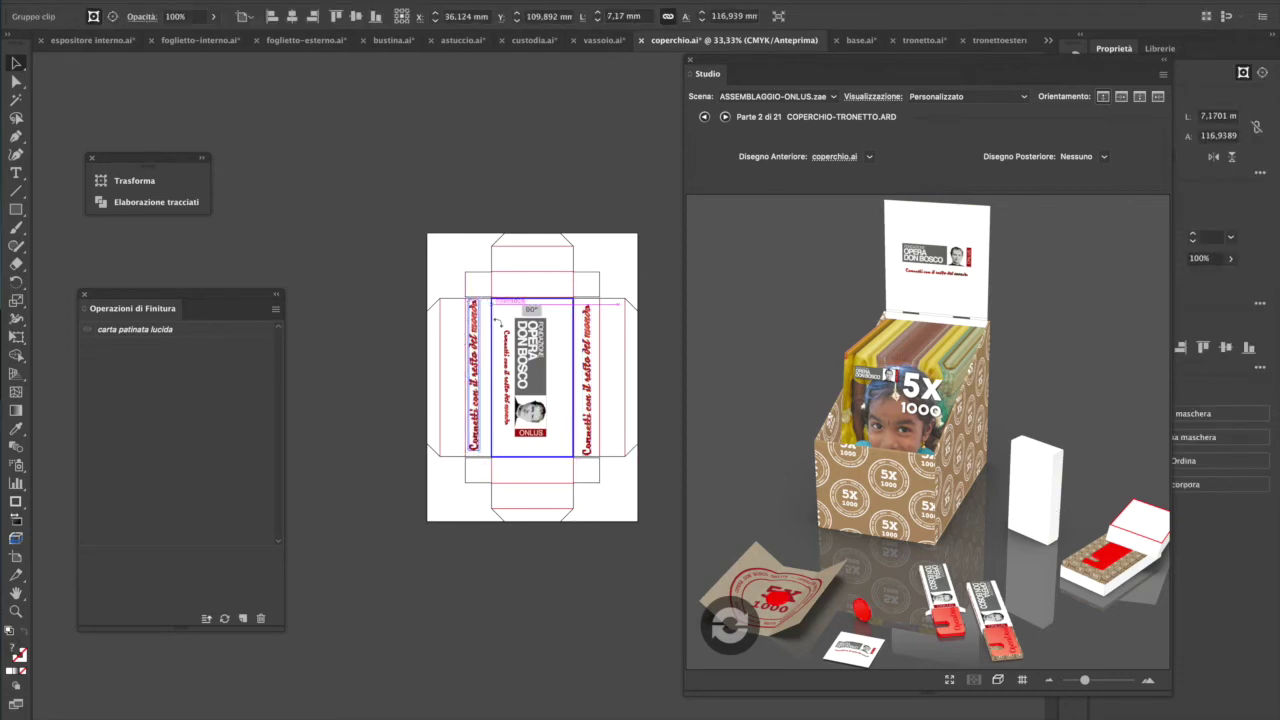
drag(472, 395, 479, 400)
click(512, 400)
key(Delete)
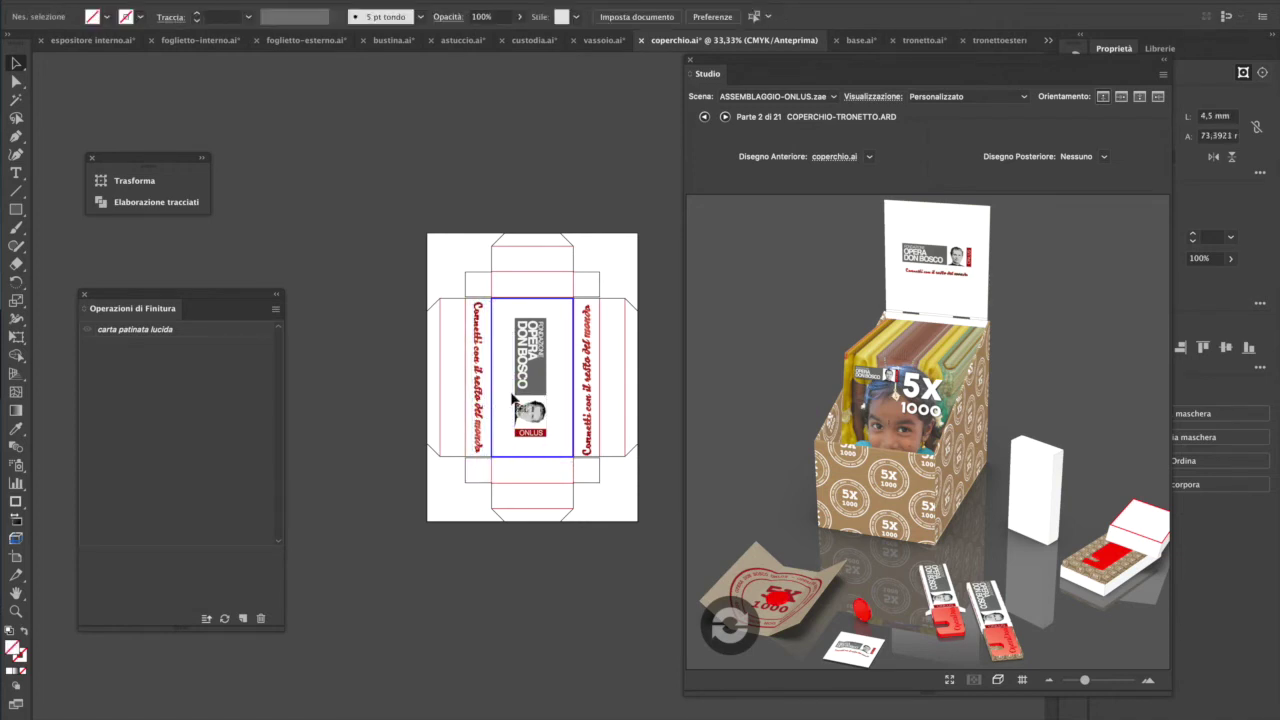
click(537, 360)
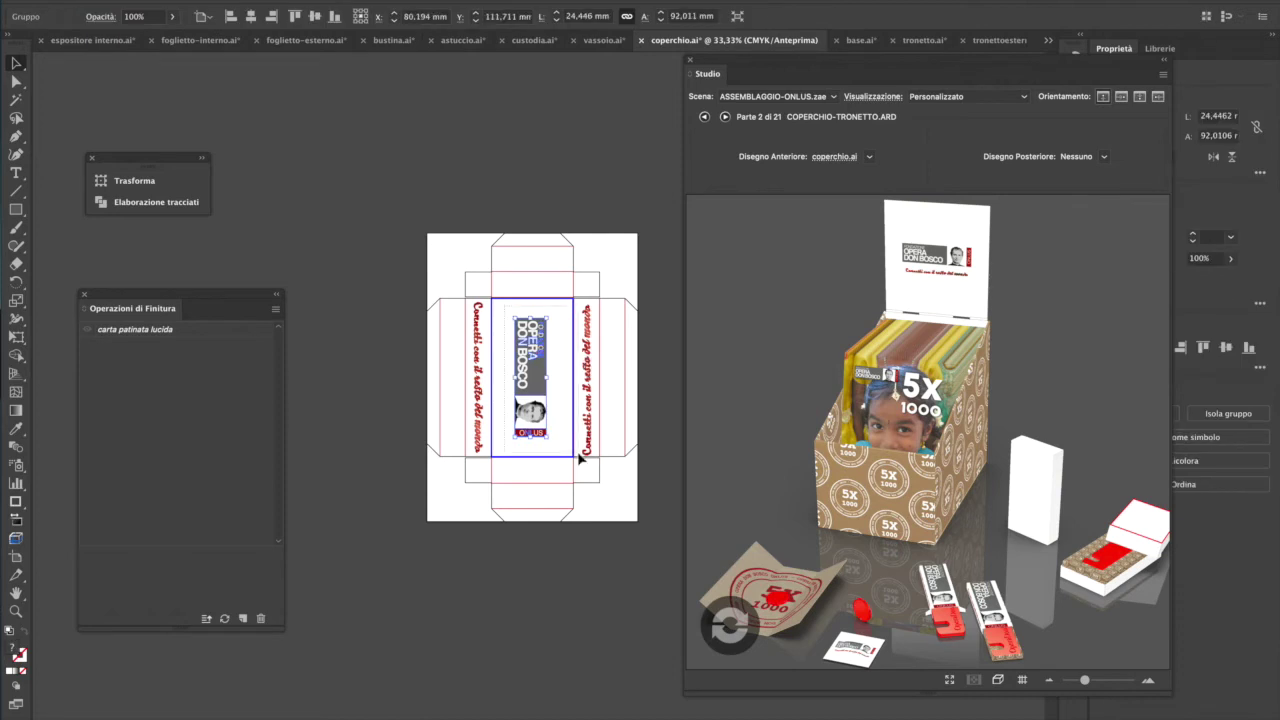
drag(549, 436, 551, 445)
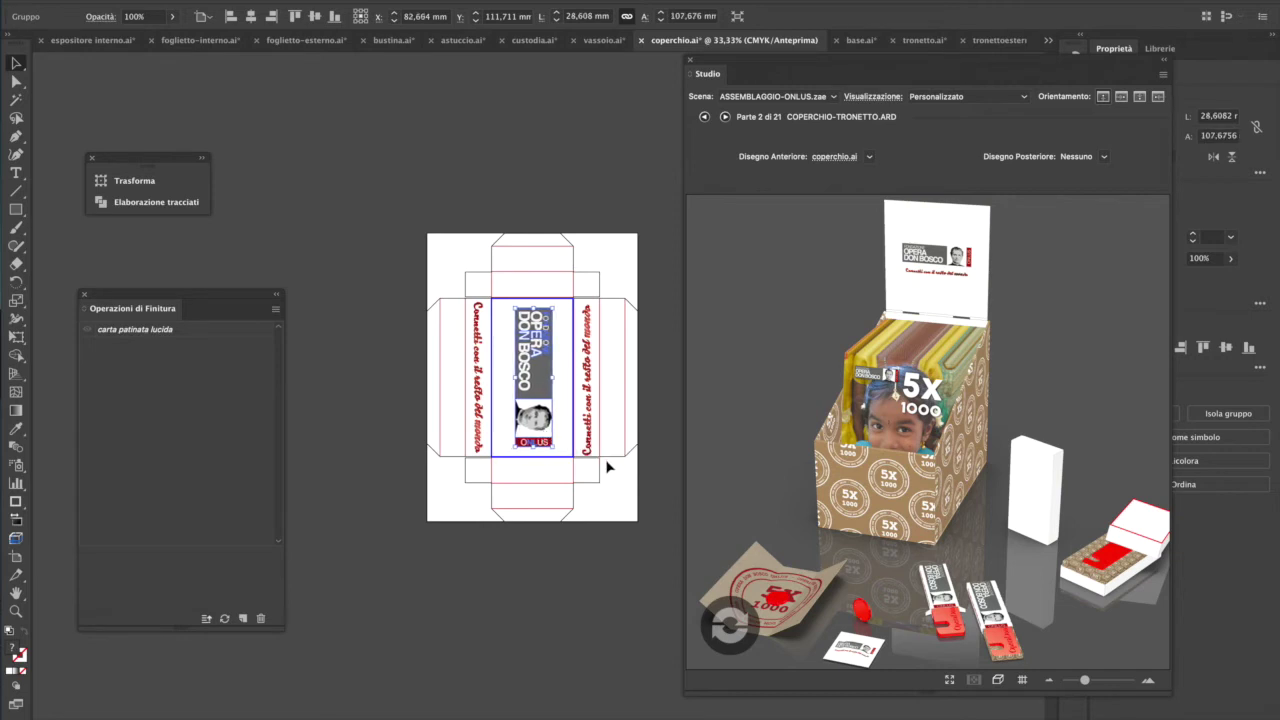
- Align the two side slogan strips, refresh the 3D lid, and pick the tray base part
click(586, 452)
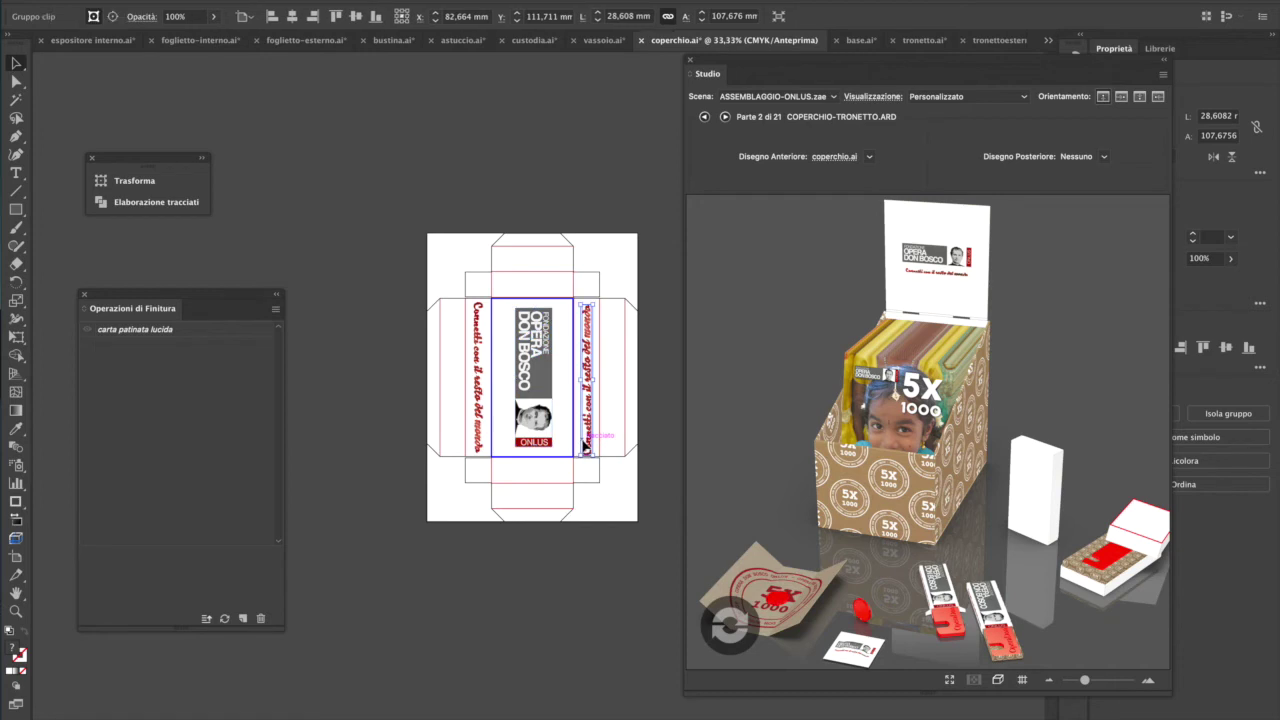
shift+click(484, 441)
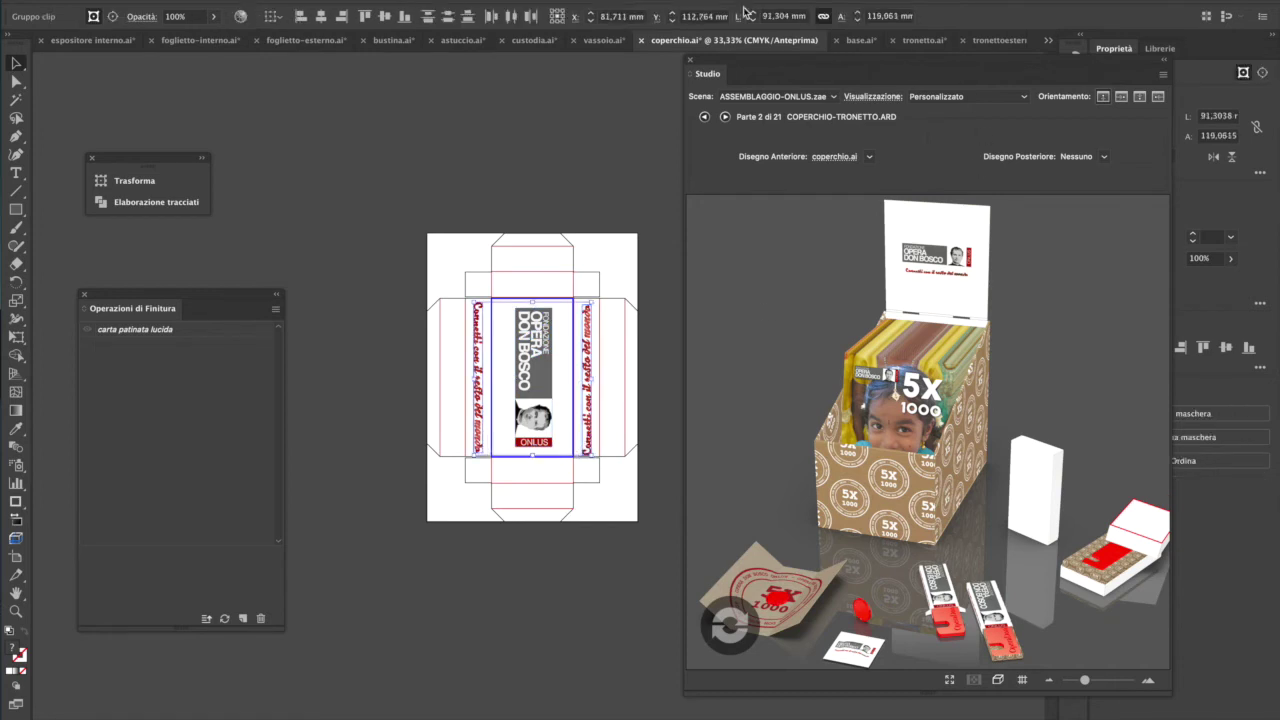
click(385, 17)
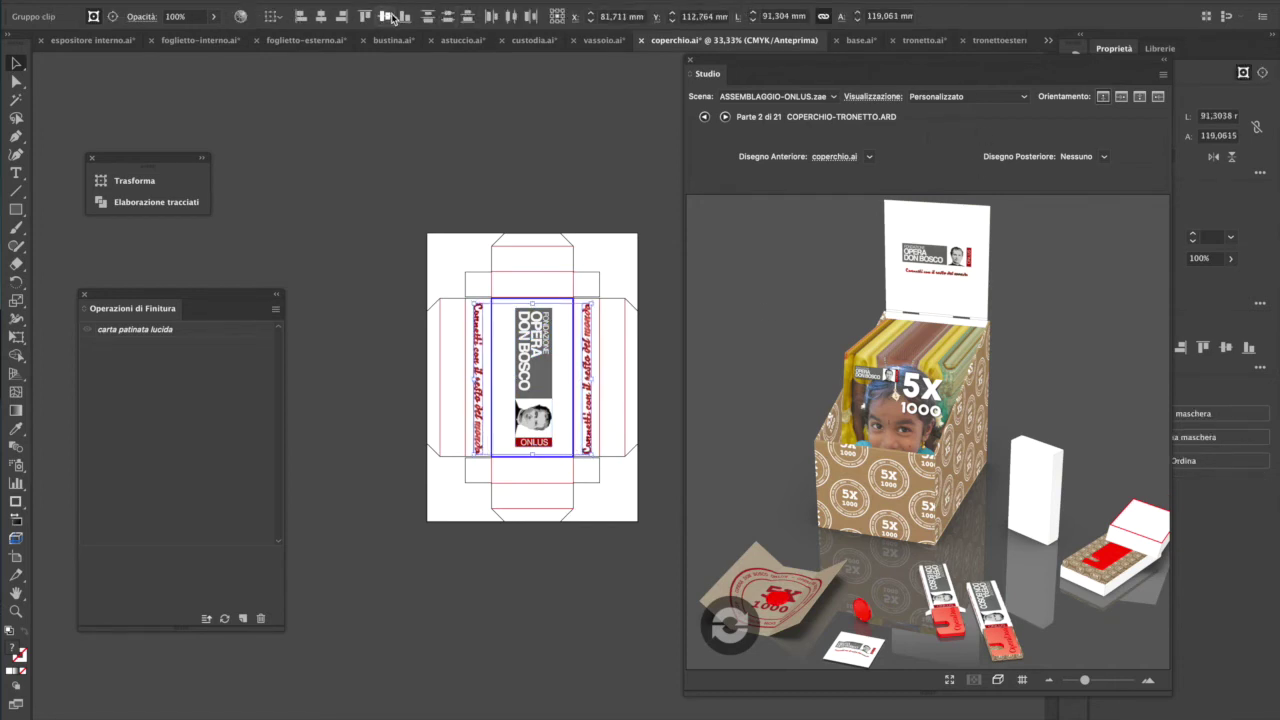
click(740, 636)
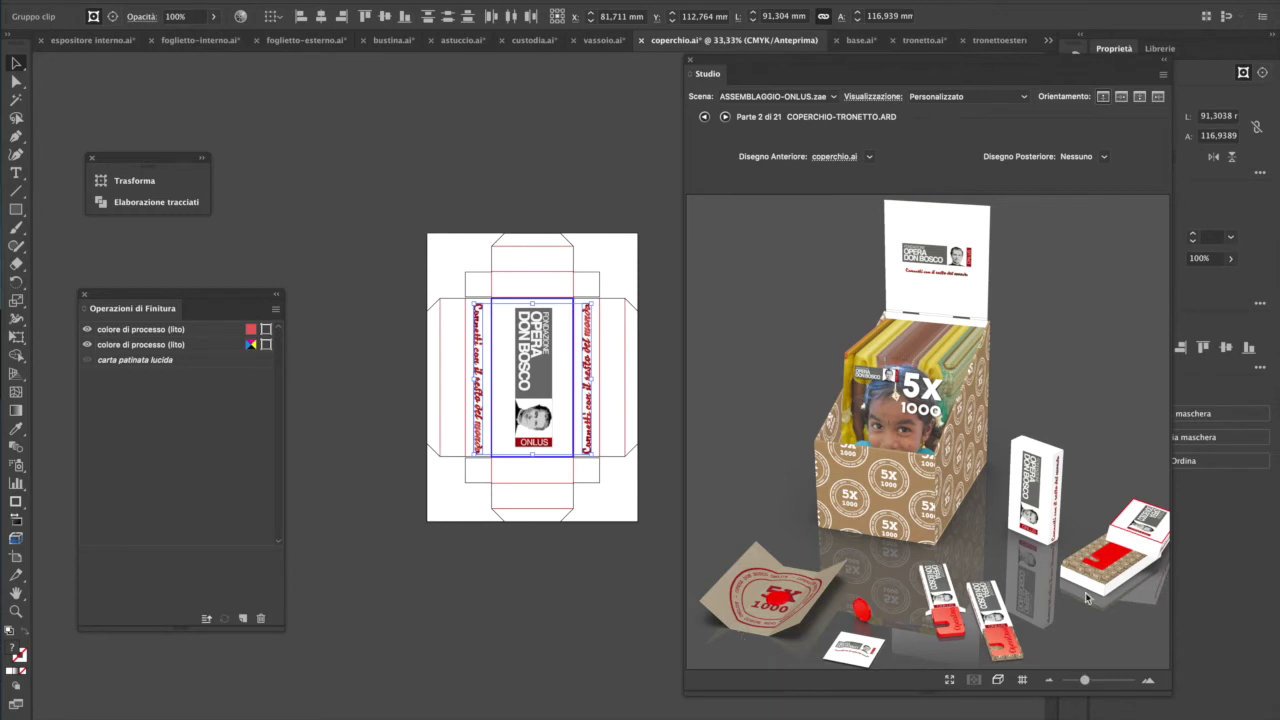
click(1123, 586)
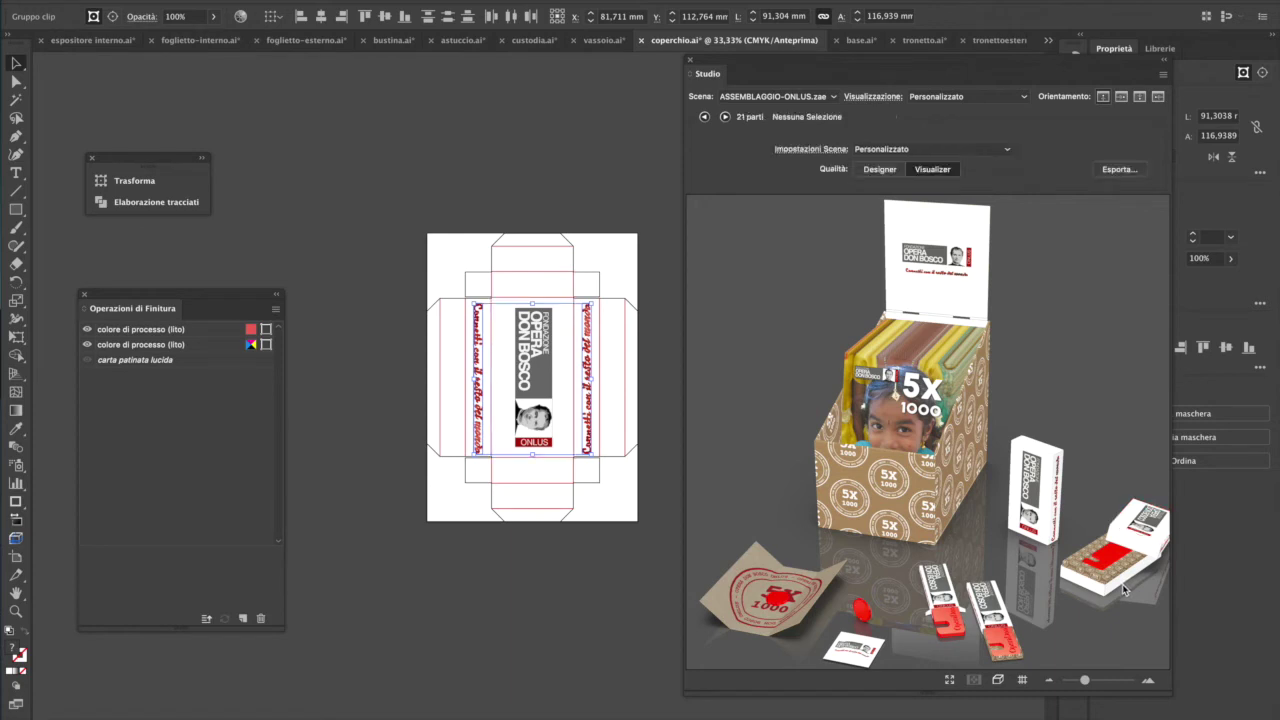
click(1127, 585)
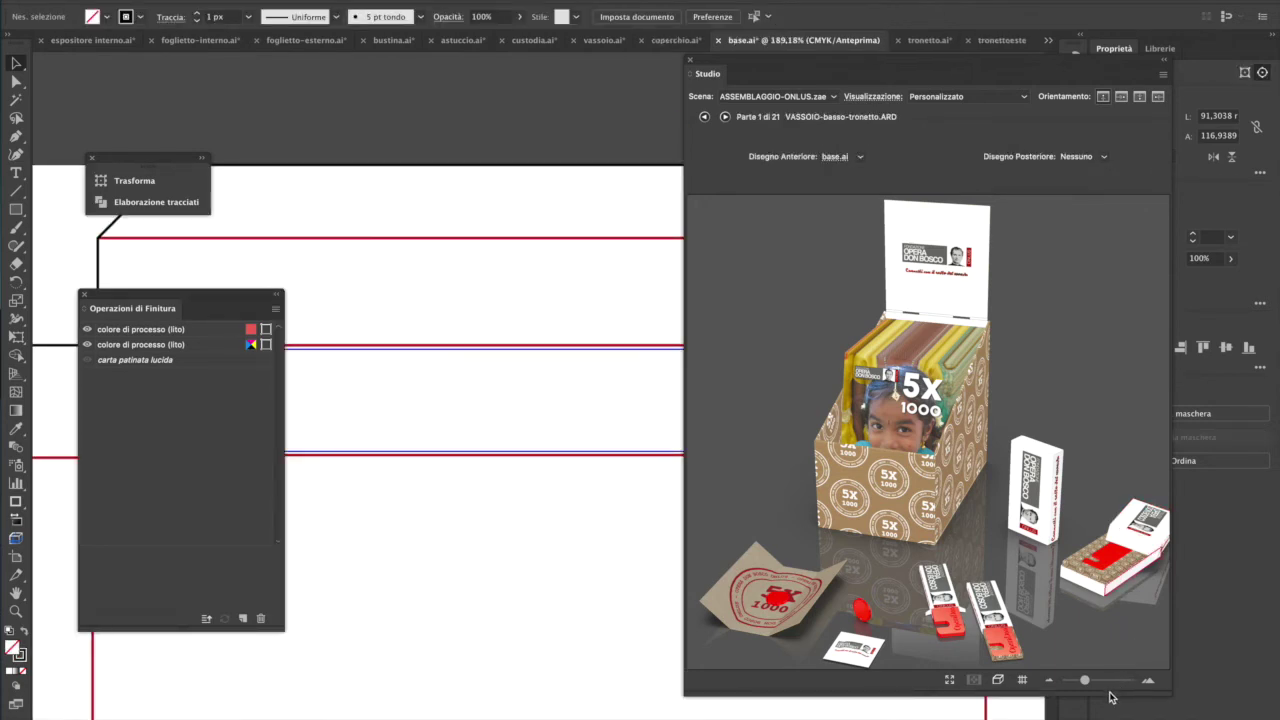
- Give the tray base Carta Kraft (orizzontale) paper, refresh the 3D scene, and view it full screen
click(148, 331)
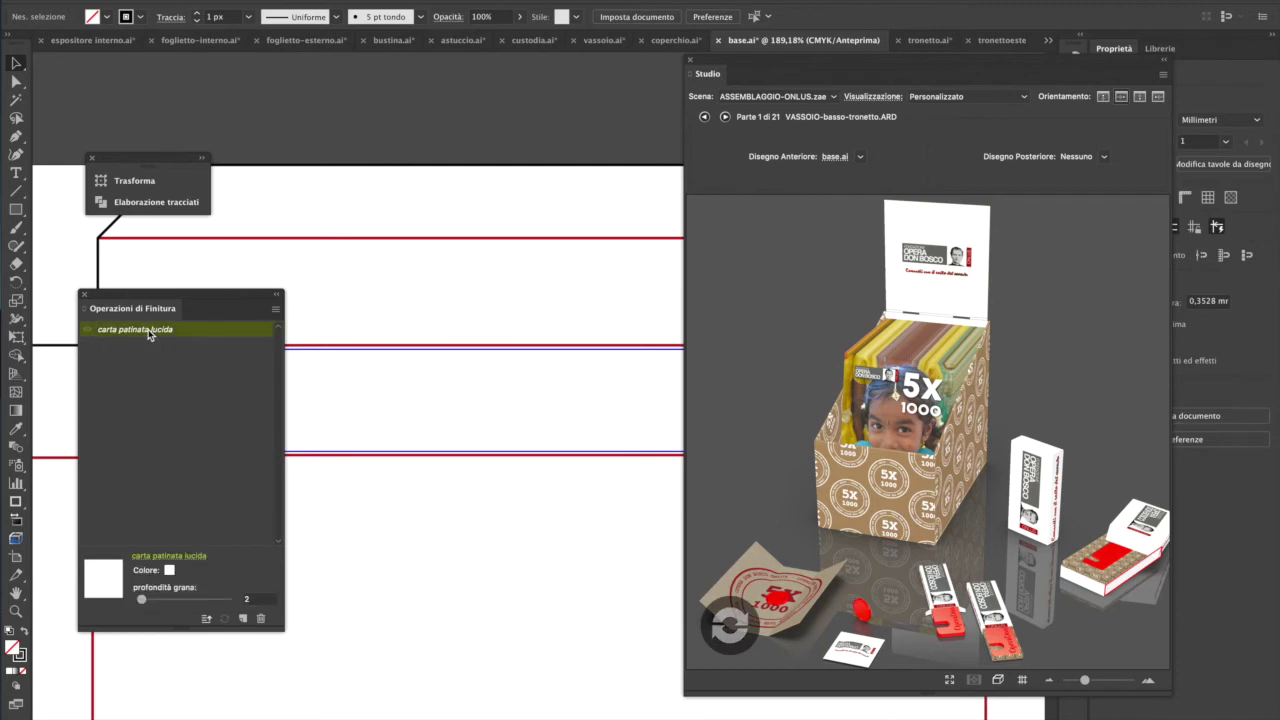
click(161, 557)
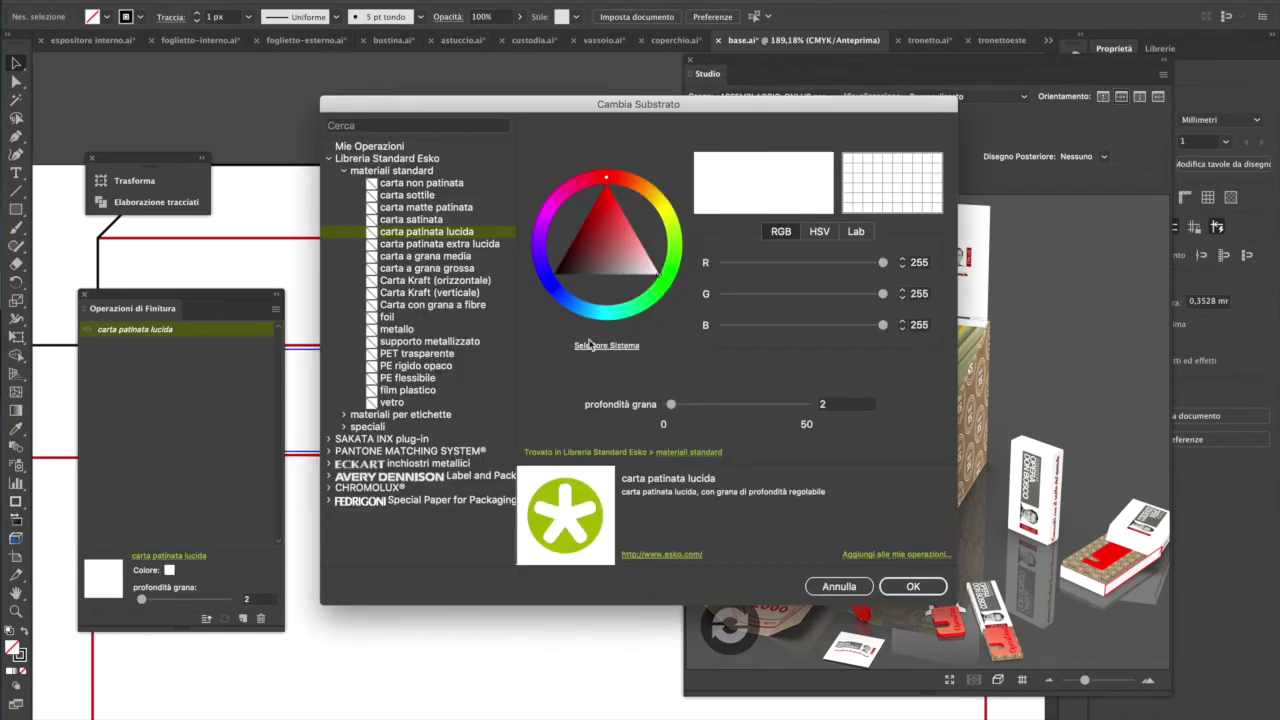
click(458, 282)
click(911, 587)
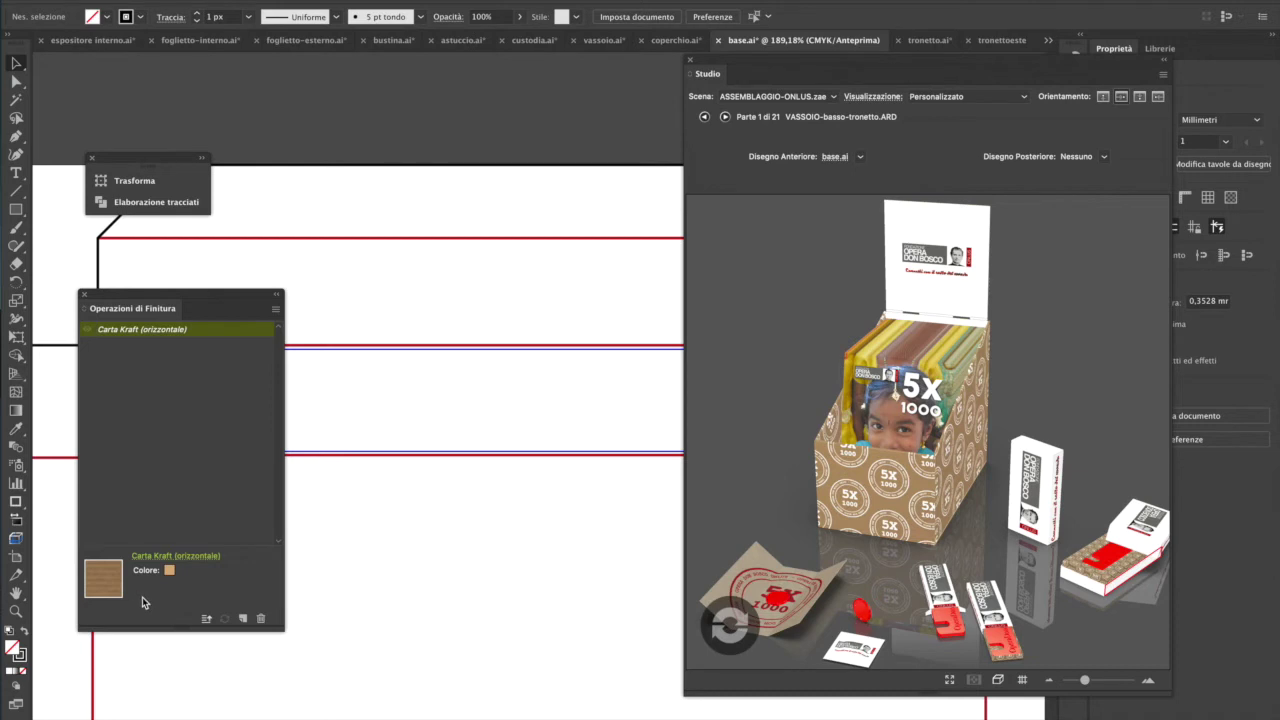
click(702, 635)
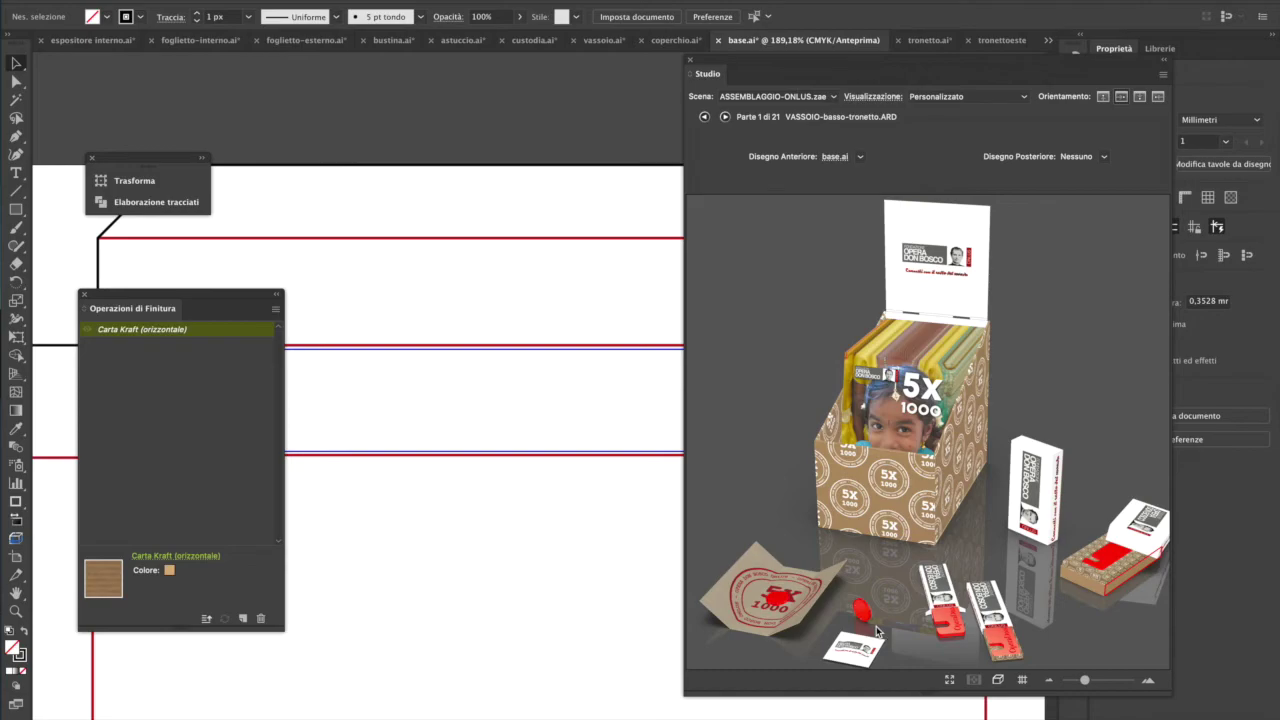
click(958, 682)
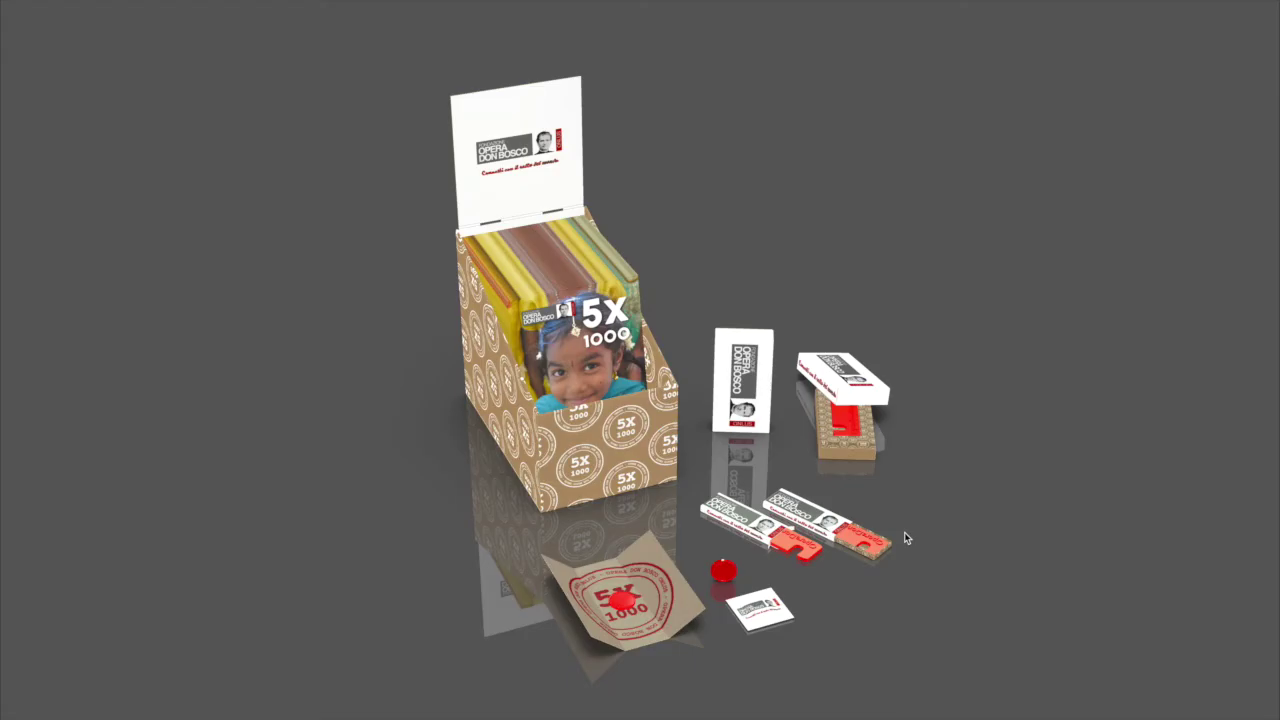
key(Escape)
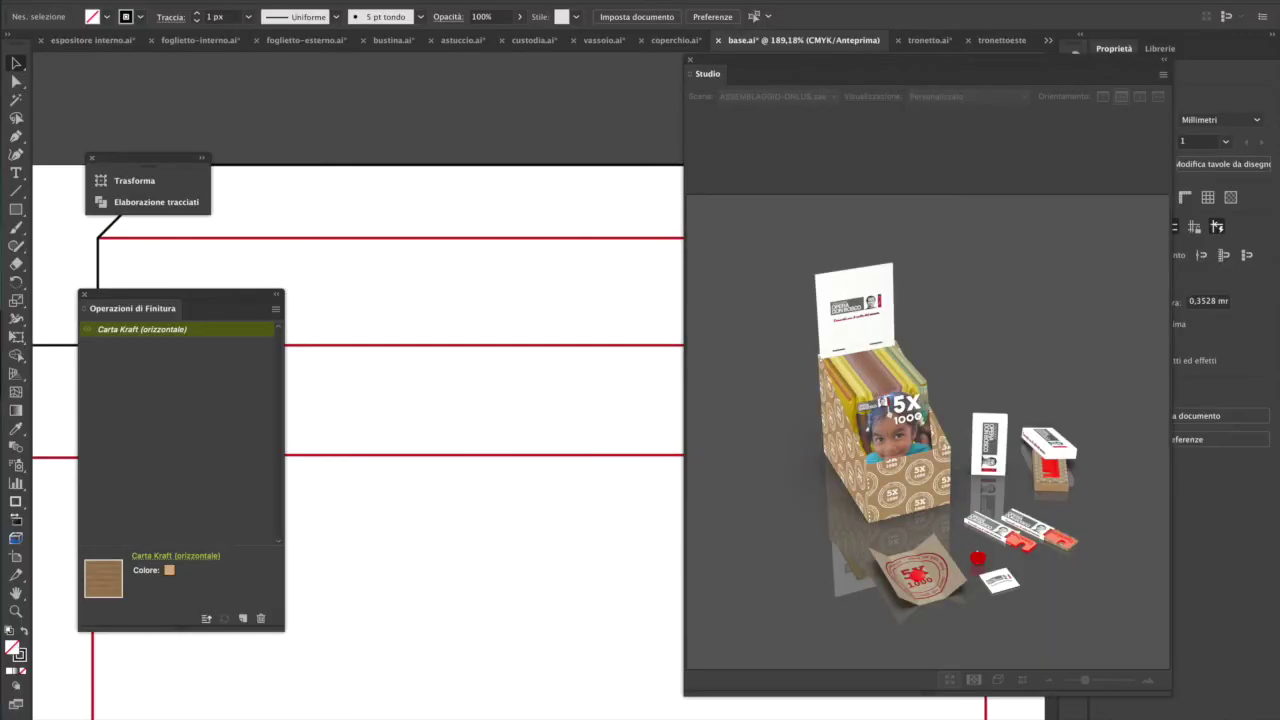
mouse_move(1078, 715)
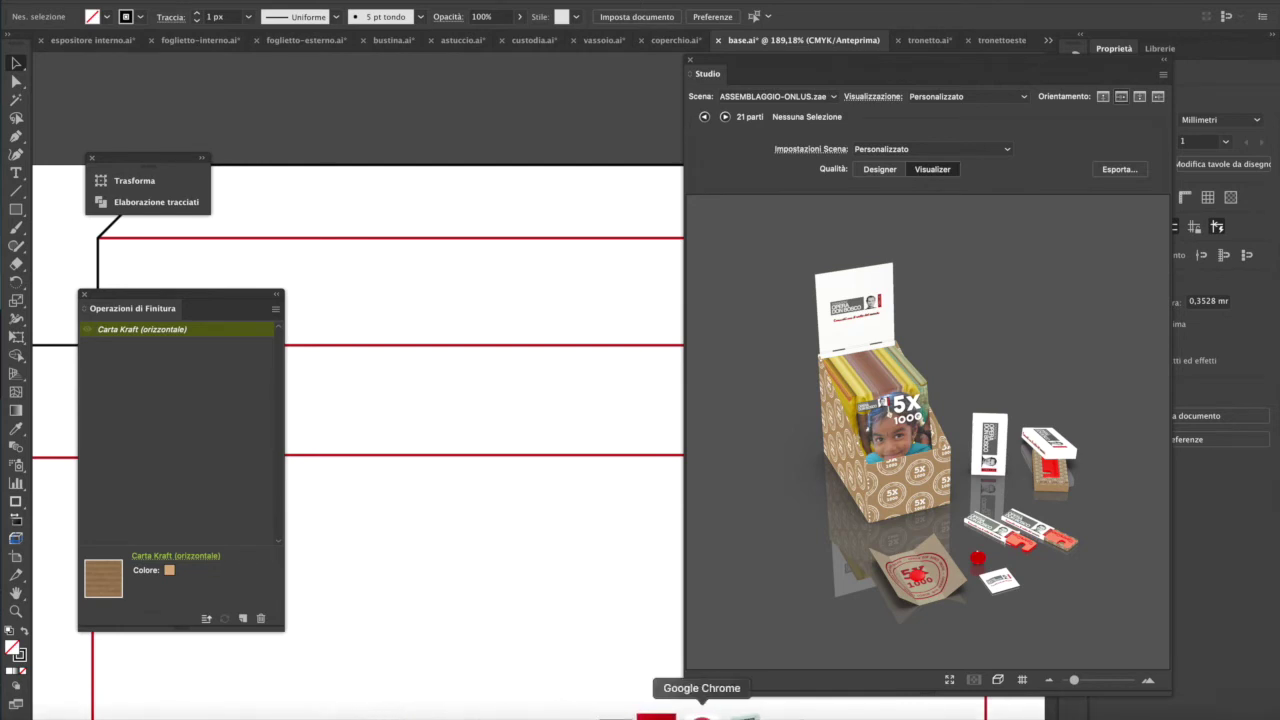
click(823, 712)
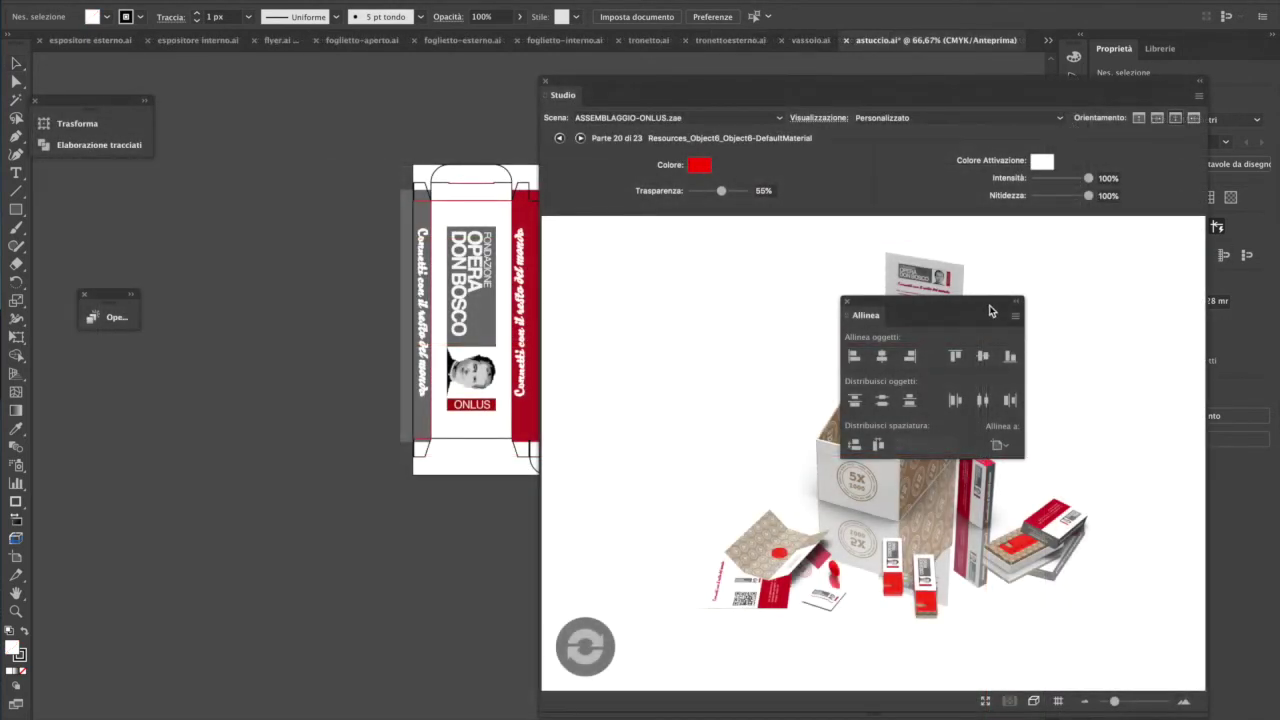
drag(966, 306, 220, 468)
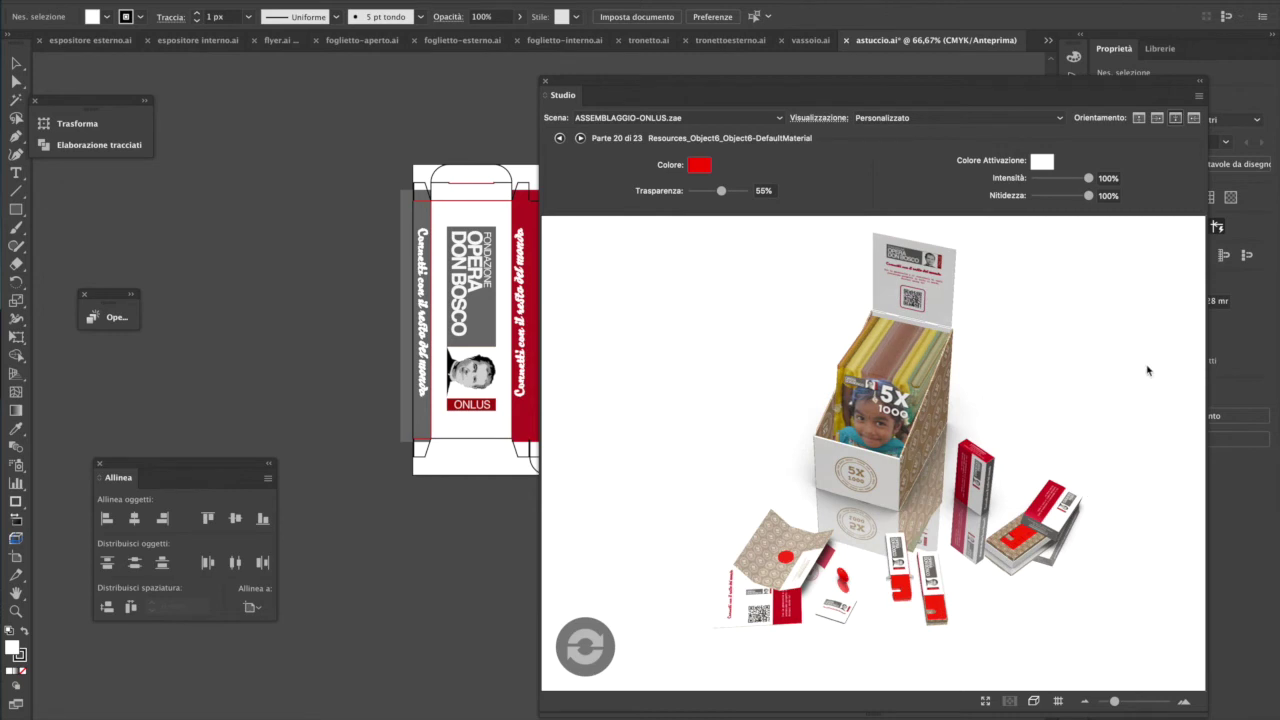
click(985, 701)
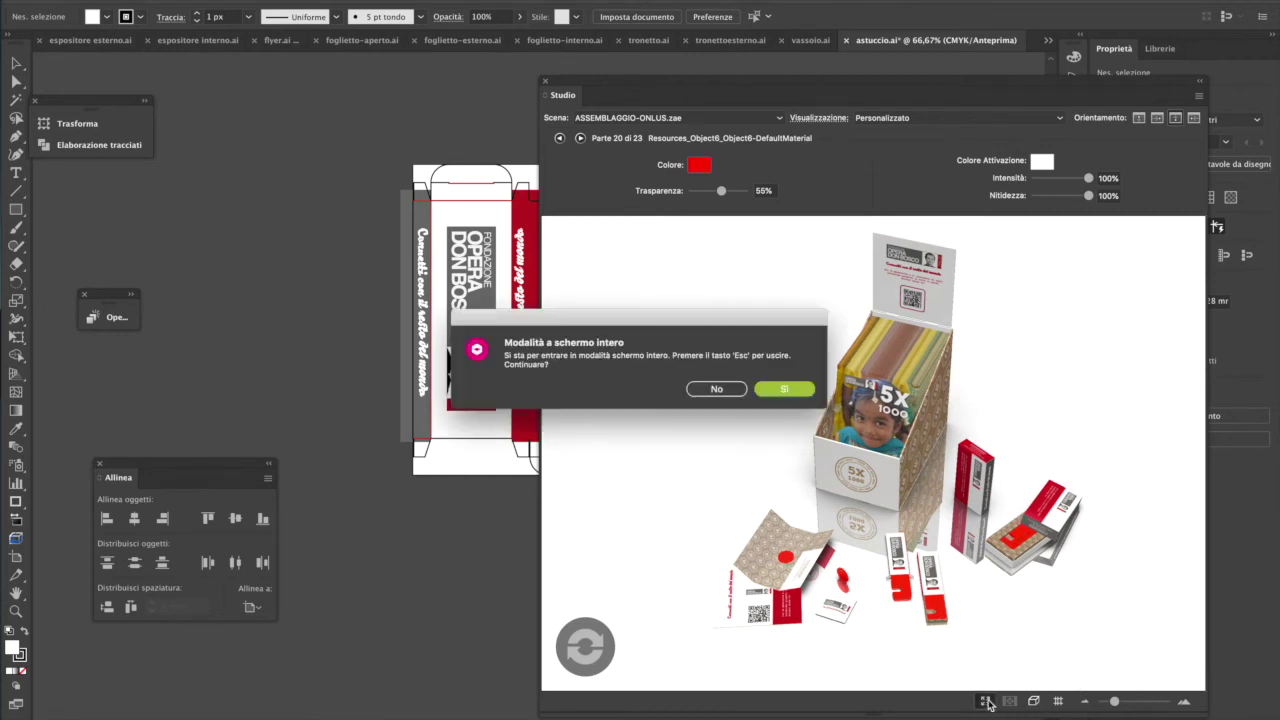
click(799, 398)
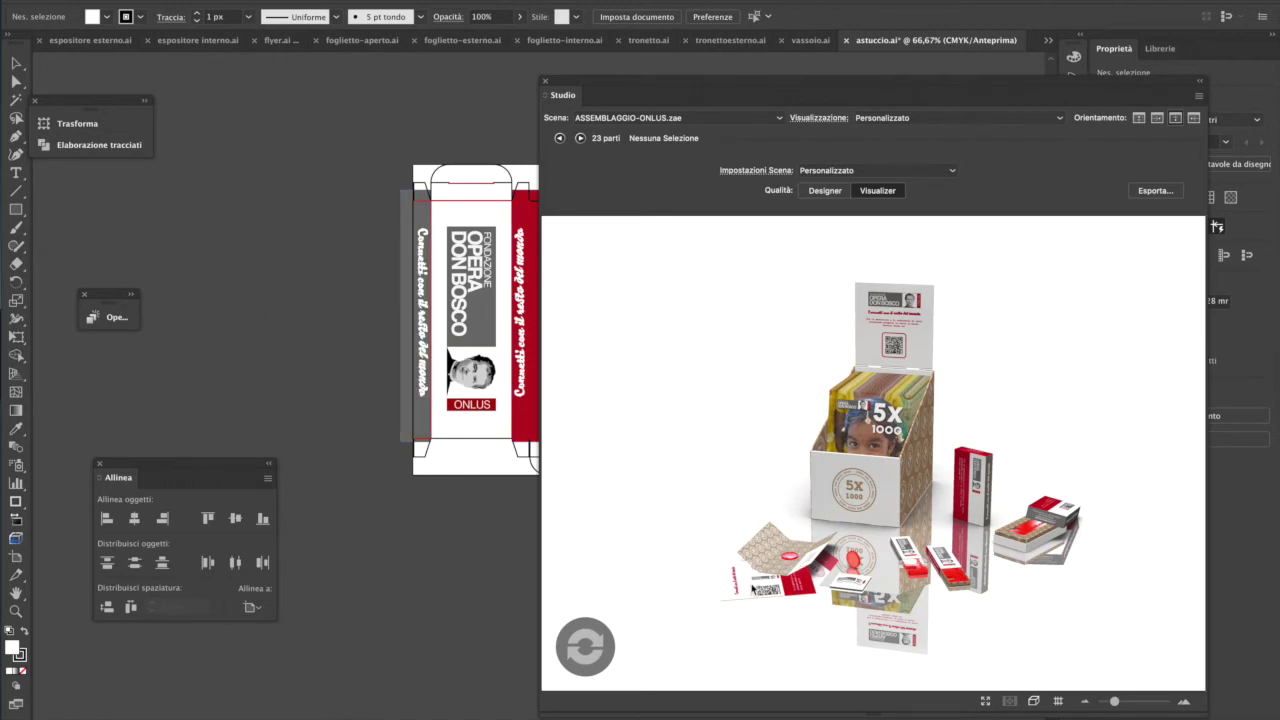
- Open the leaflet's artwork from its 3D part and view it at 100%
click(752, 588)
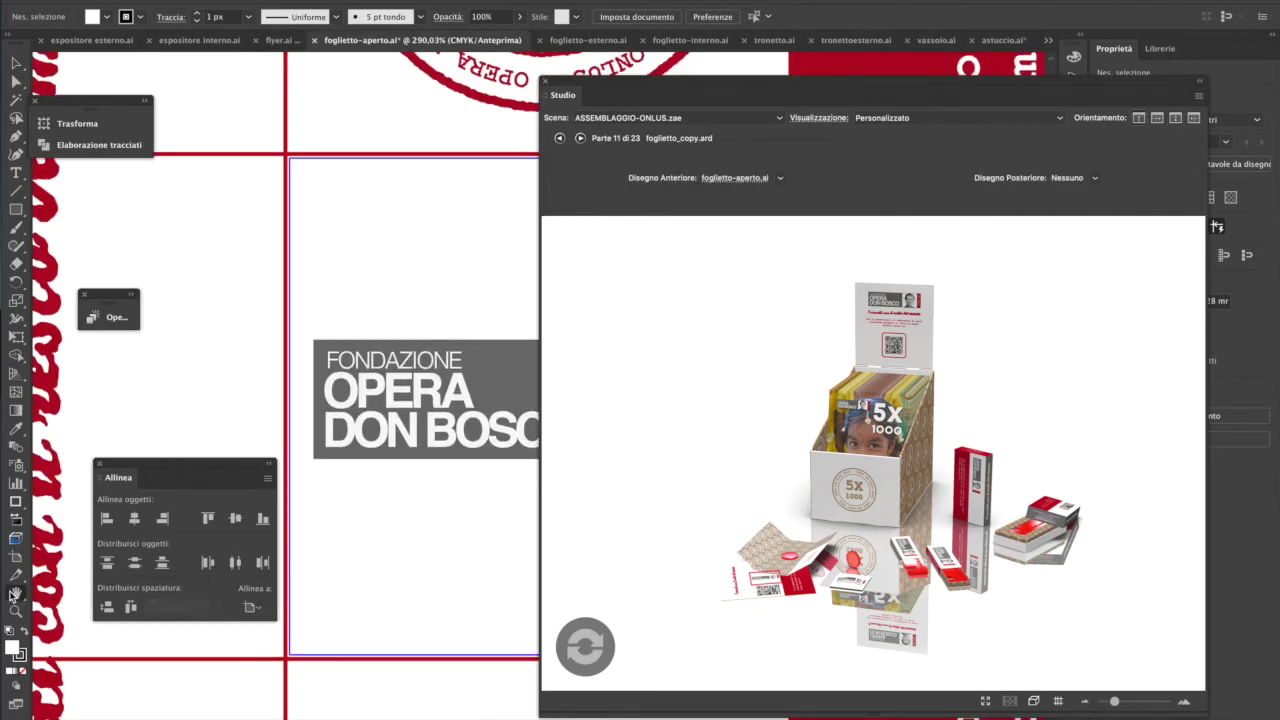
click(14, 594)
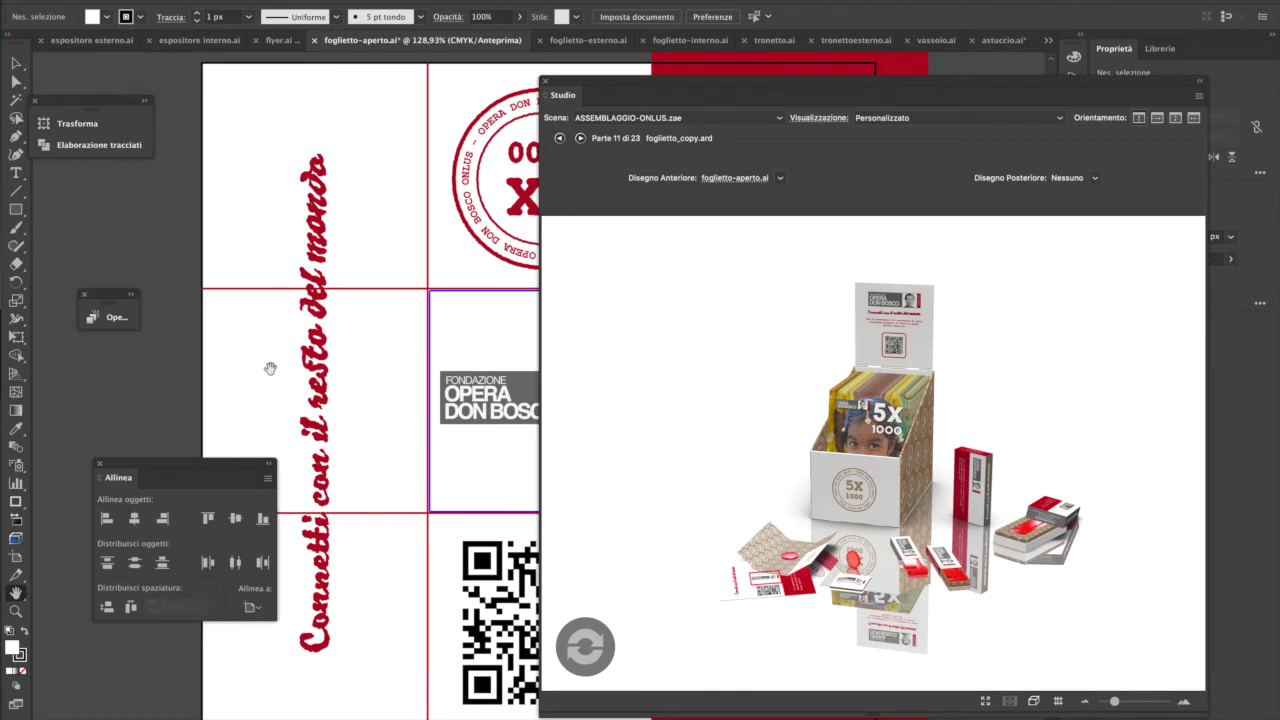
click(16, 63)
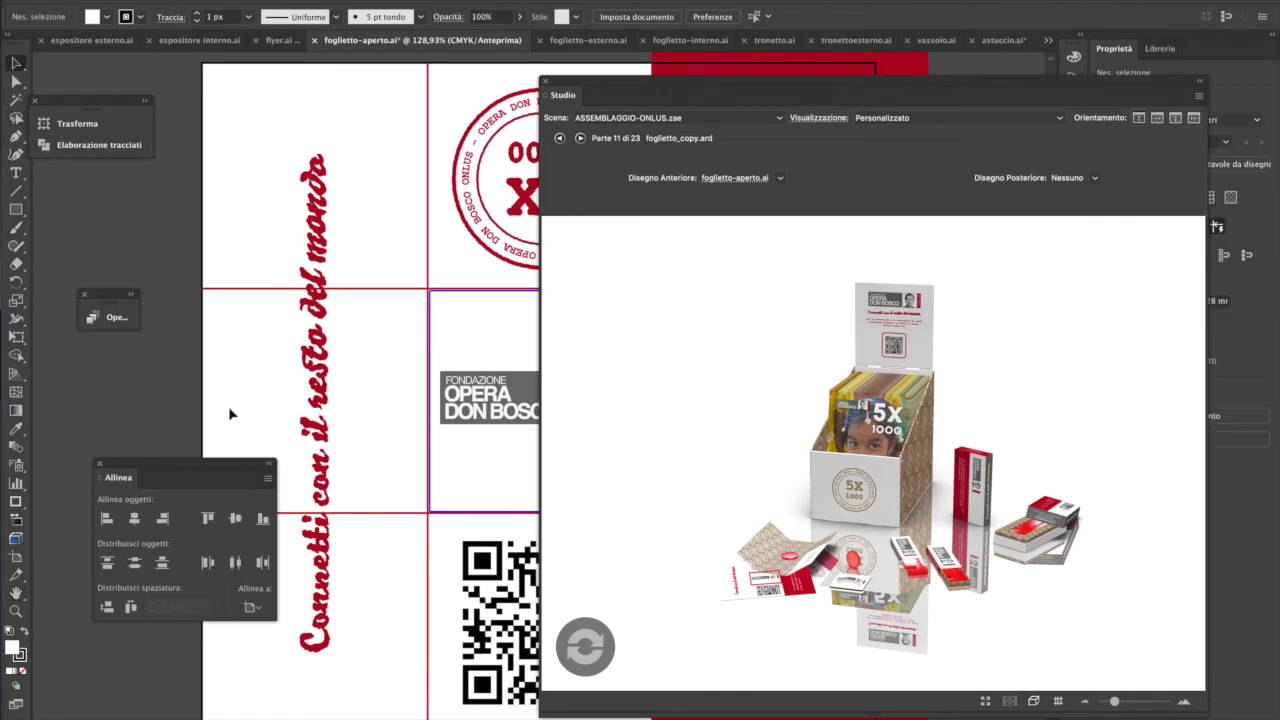
key(ctrl+1)
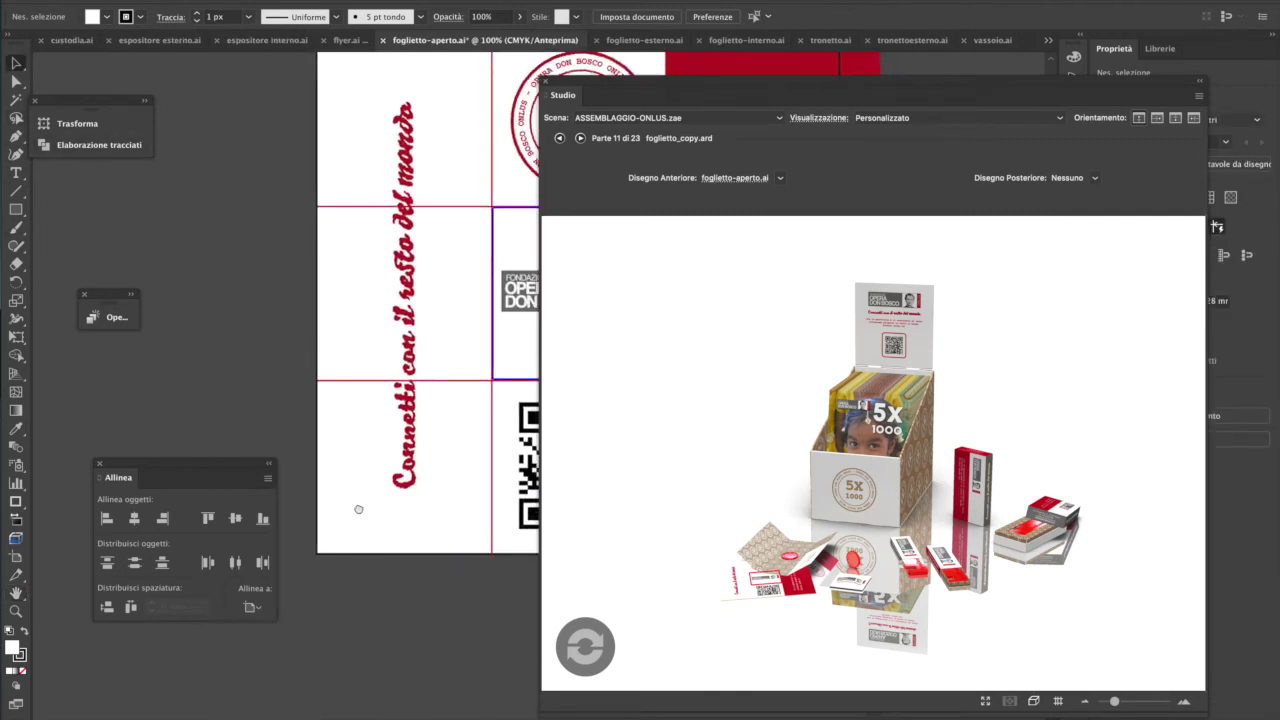
scroll(358, 509, right, 5)
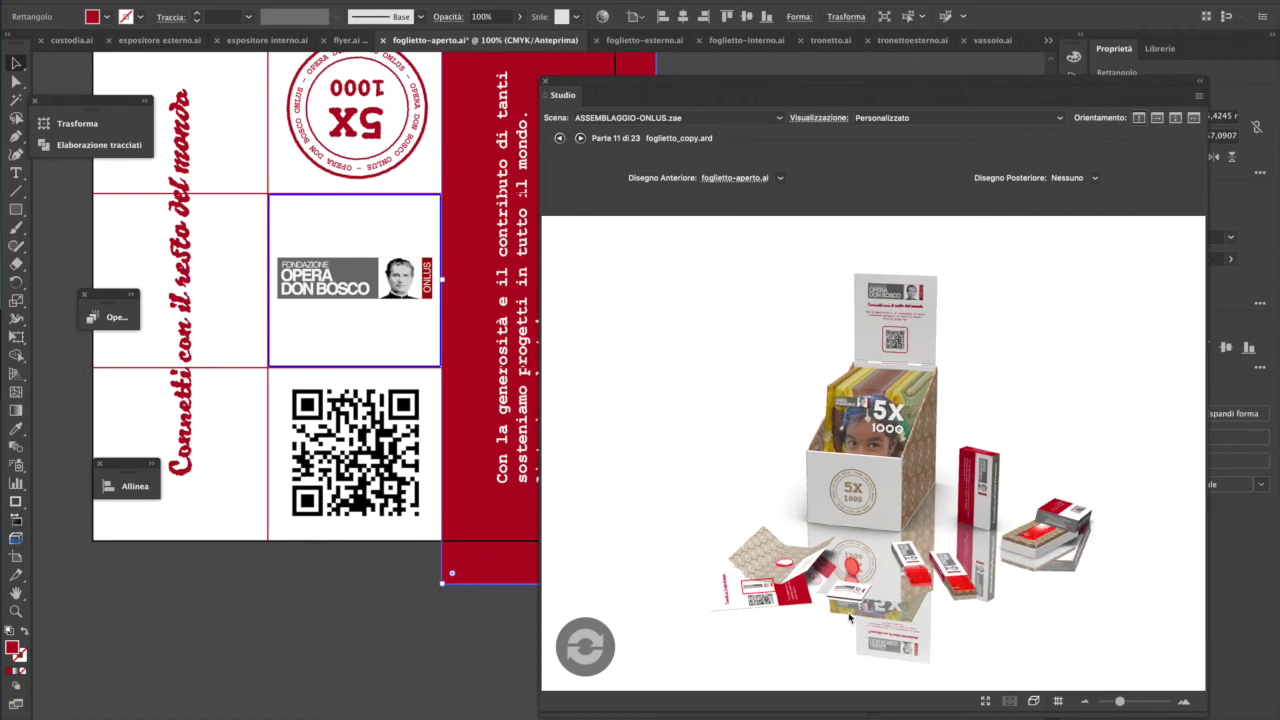
- Compare the bag and leaflet parts with the leaflet's red panel, then clear the part selection
click(748, 598)
scroll(745, 600, up, 2)
scroll(750, 630, up, 1)
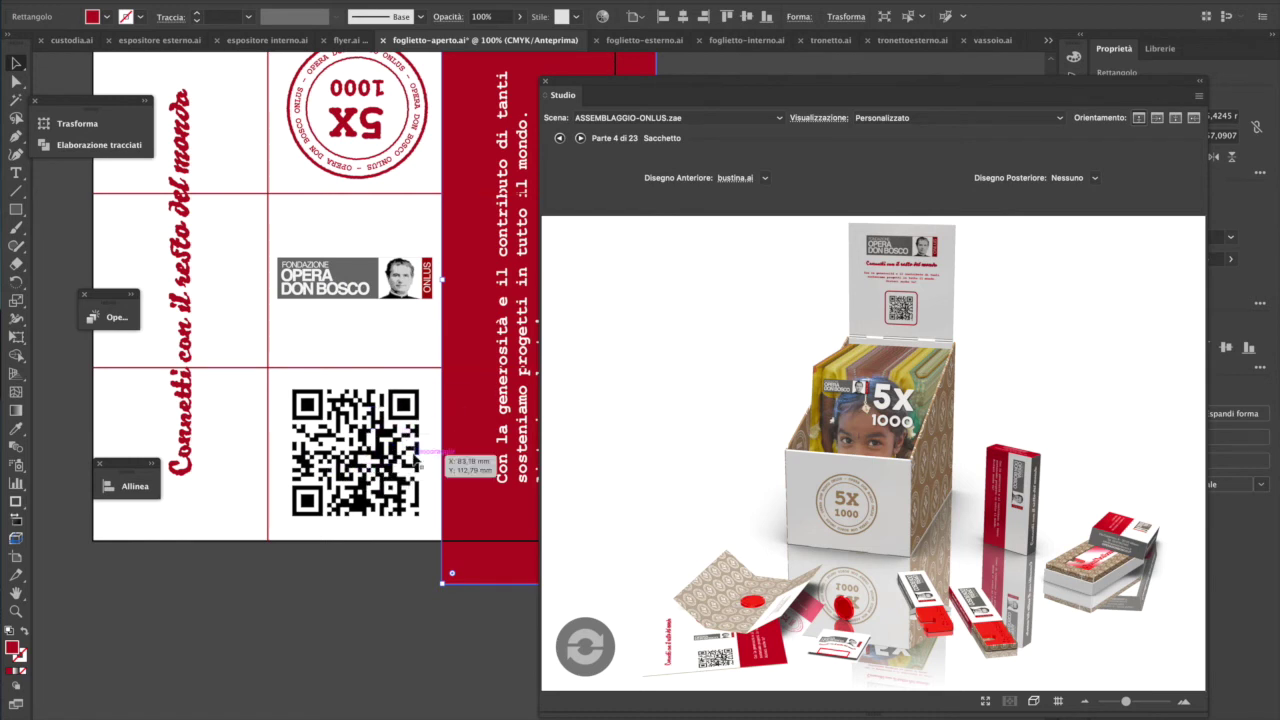
scroll(390, 175, up, 1)
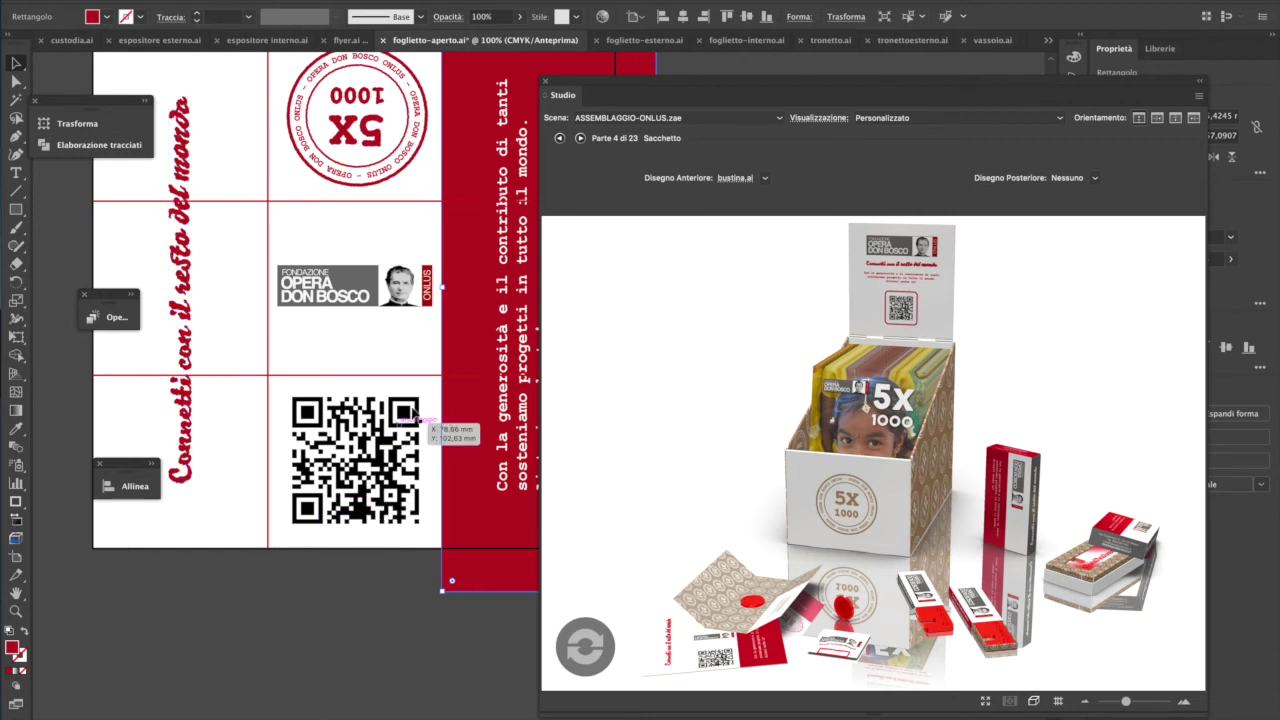
drag(492, 450, 323, 458)
click(400, 462)
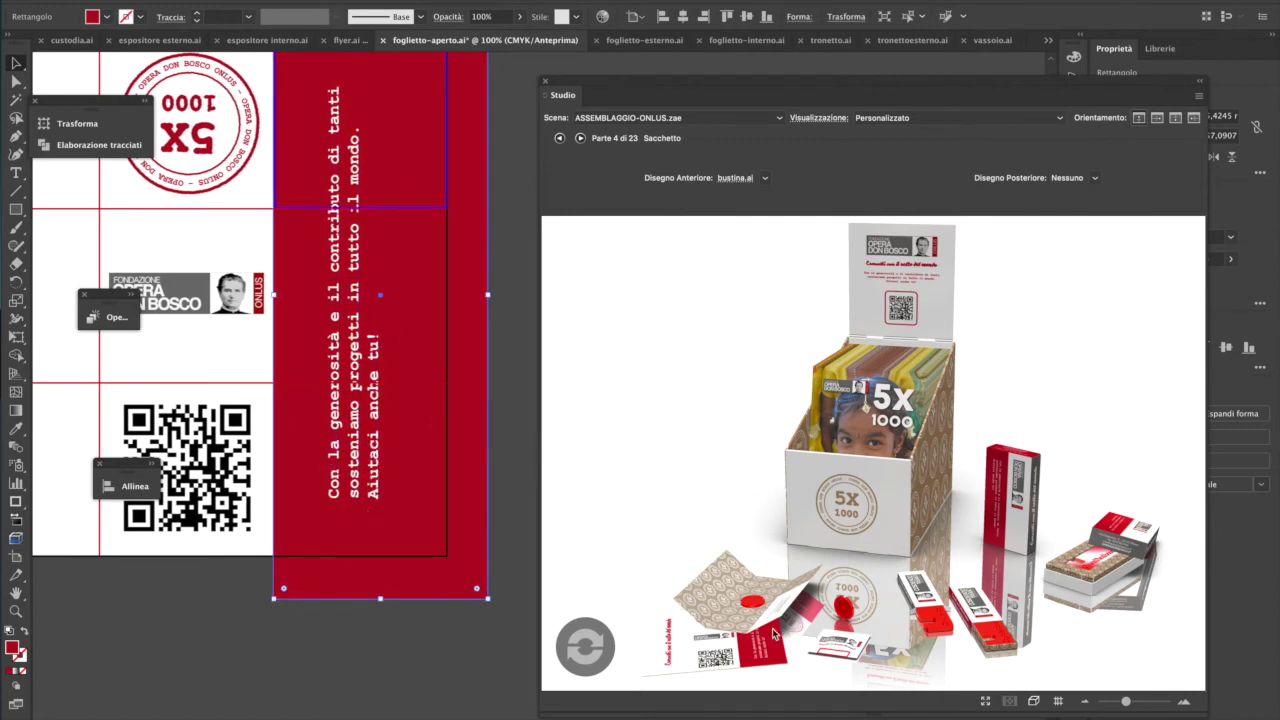
click(722, 597)
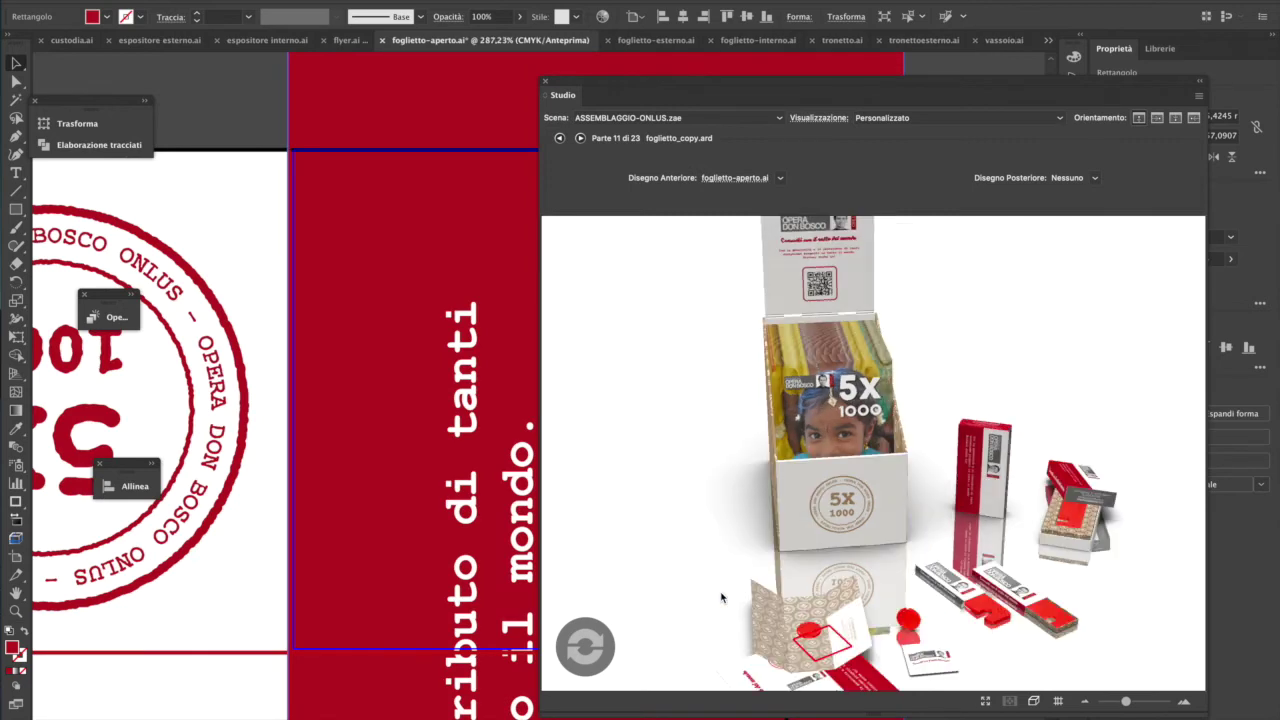
click(724, 602)
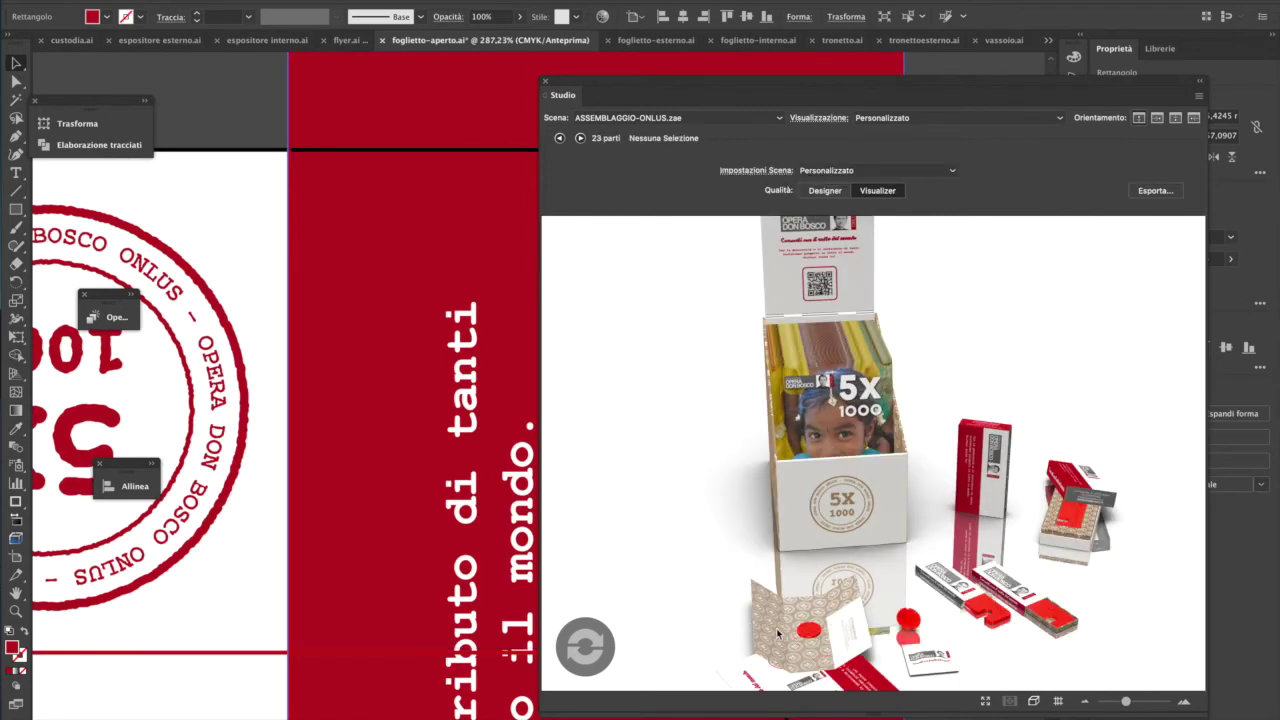
- Open foglietto-interno.ai from the folded leaflet part and zoom out on its artwork
click(765, 630)
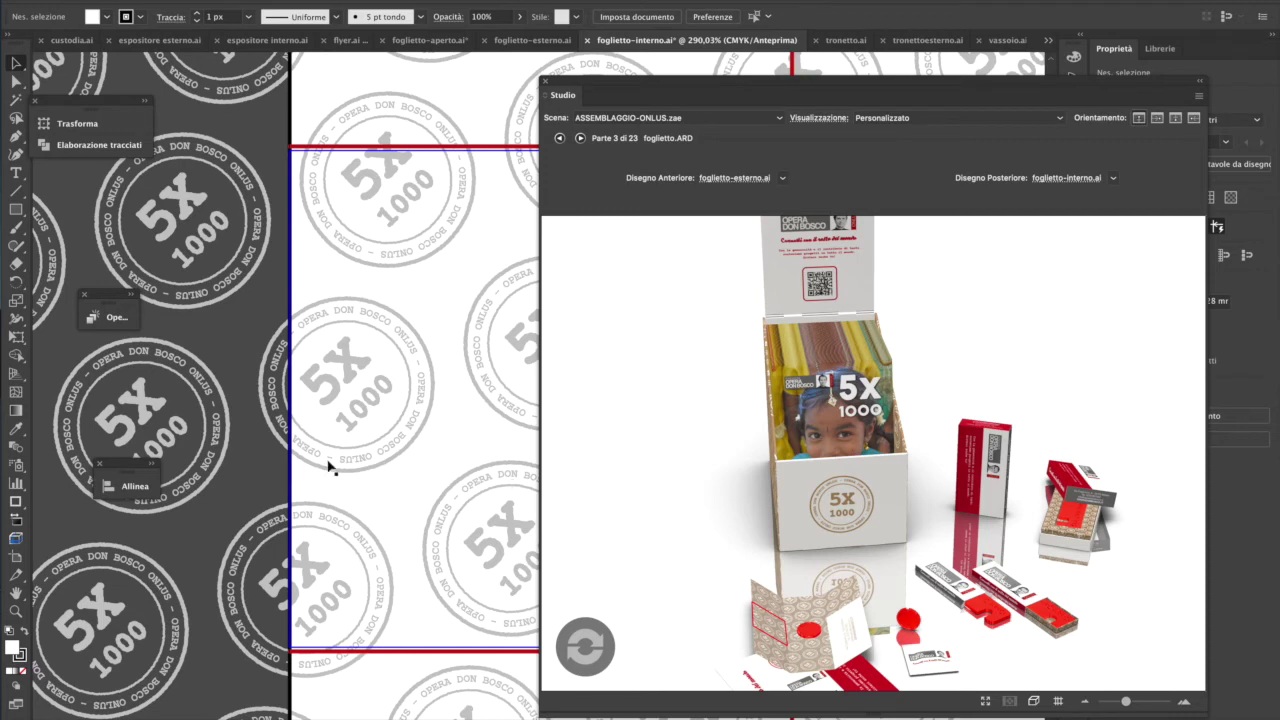
click(366, 517)
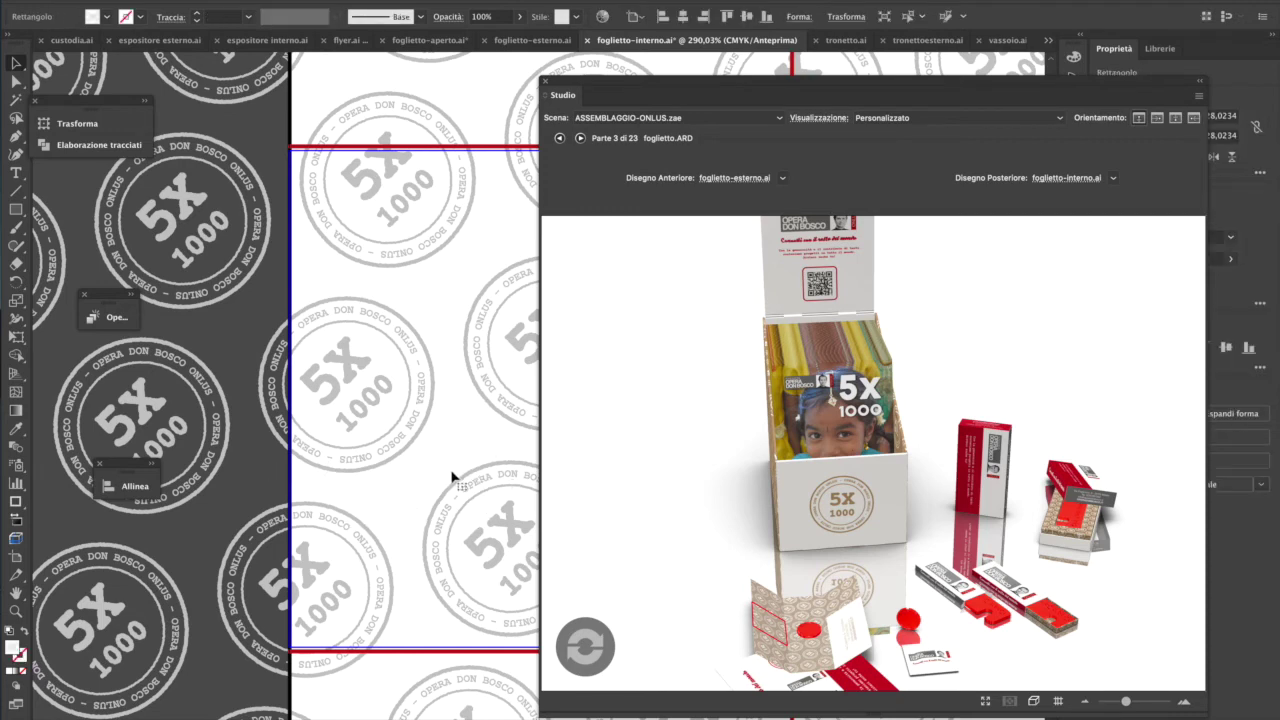
key(ctrl+minus)
key(ctrl+minus)
scroll(427, 371, right, 5)
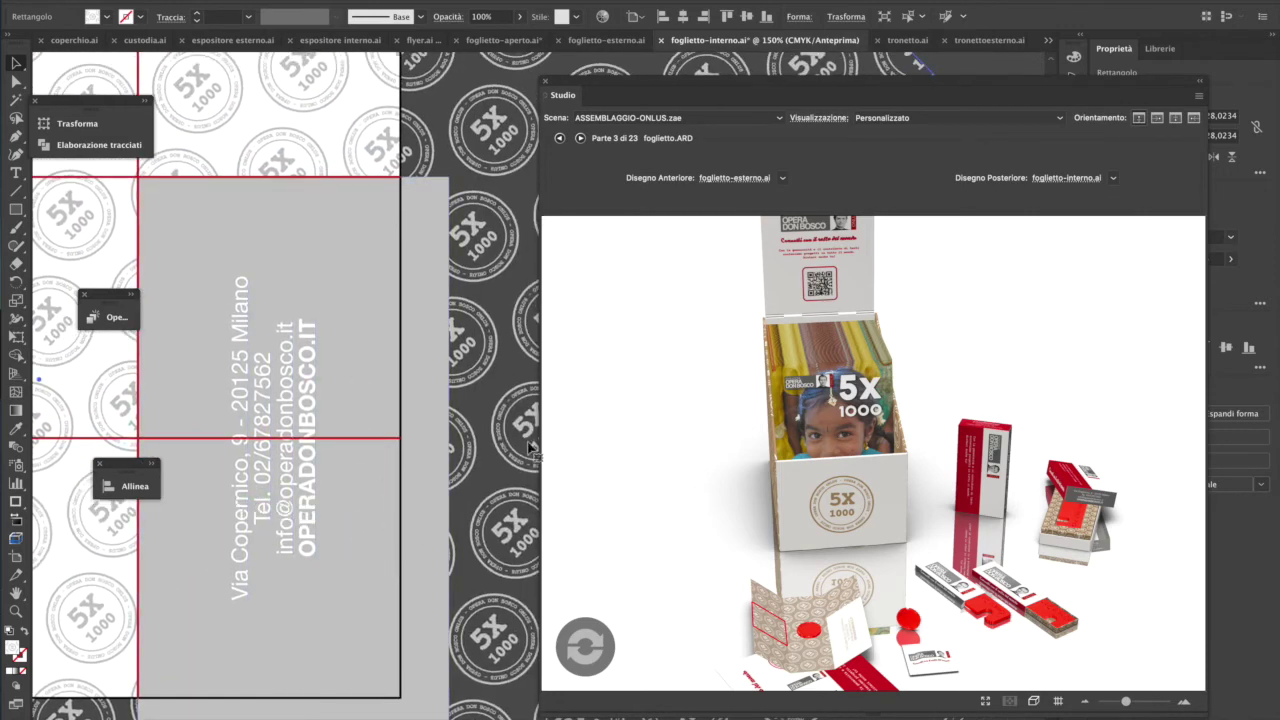
- Zoom out to the whole artboard, deselect, and select the COPERCHIO-TRONETTO lid part
key(ctrl+space)
ctrl+alt+click(332, 569)
ctrl+alt+click(332, 569)
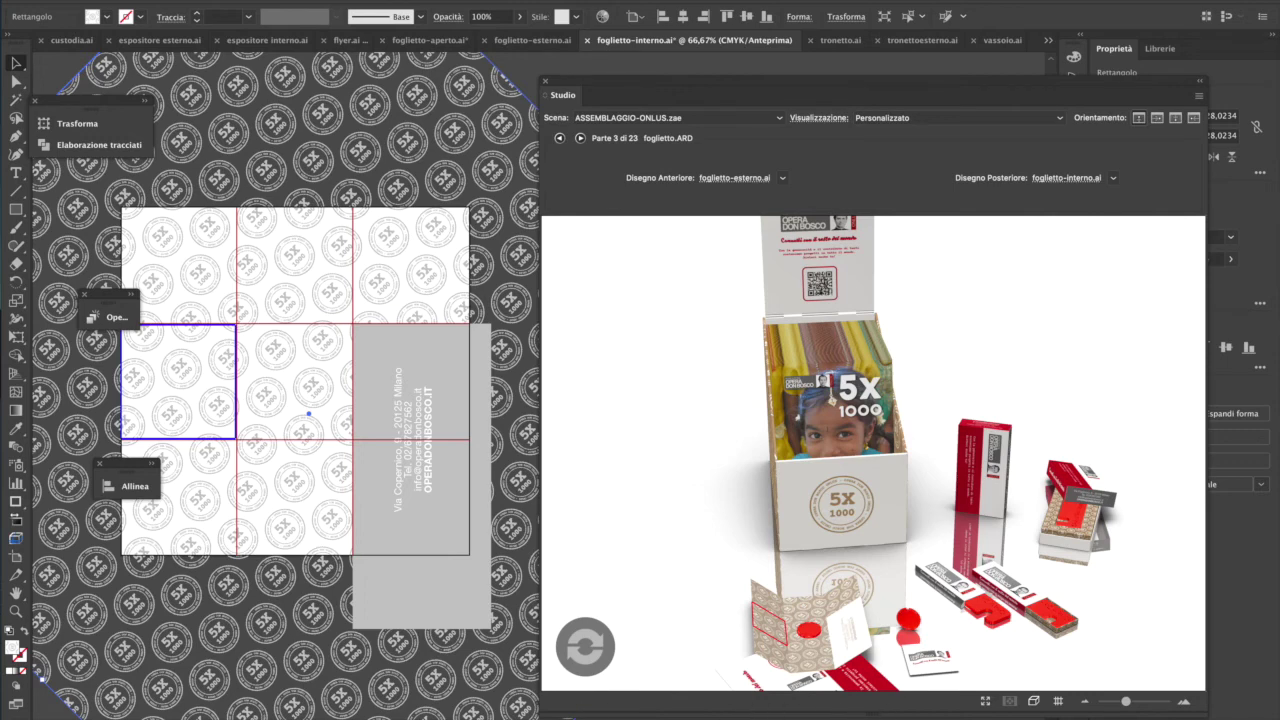
key(ctrl+shift+a)
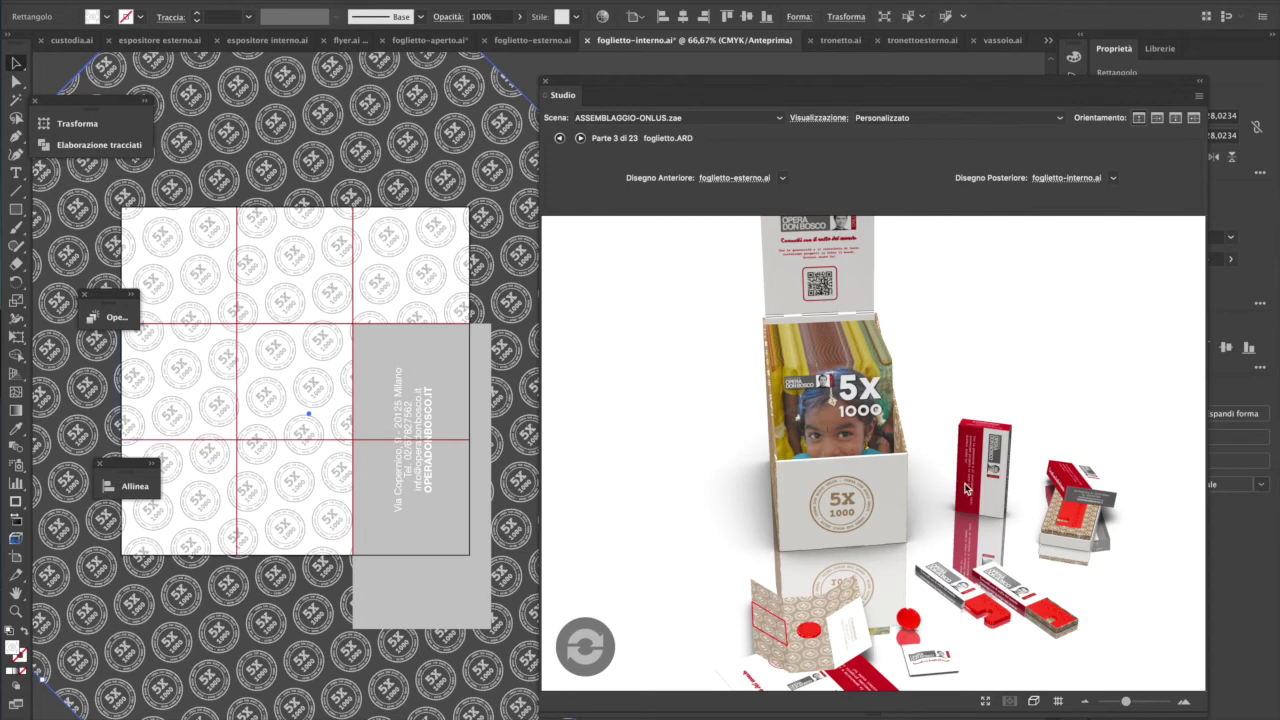
click(986, 502)
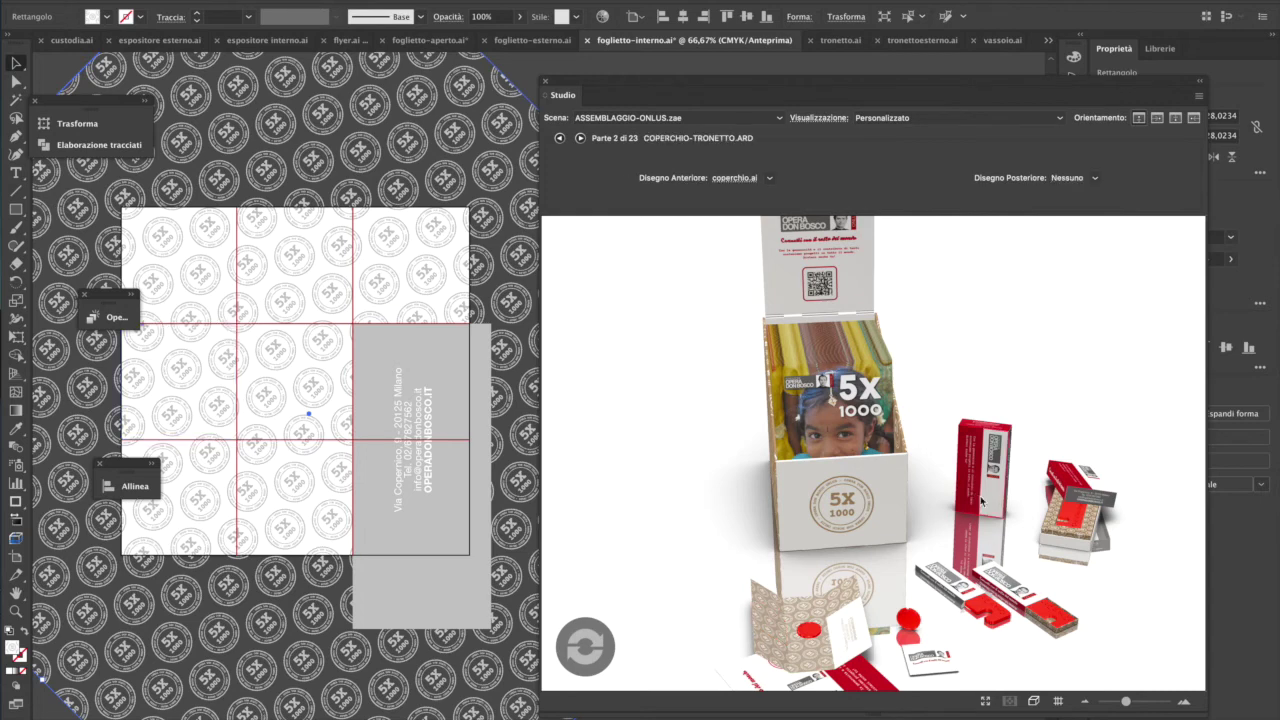
- Open coperchio.ai from the lid part and zoom out to the full lid dieline
double_click(981, 501)
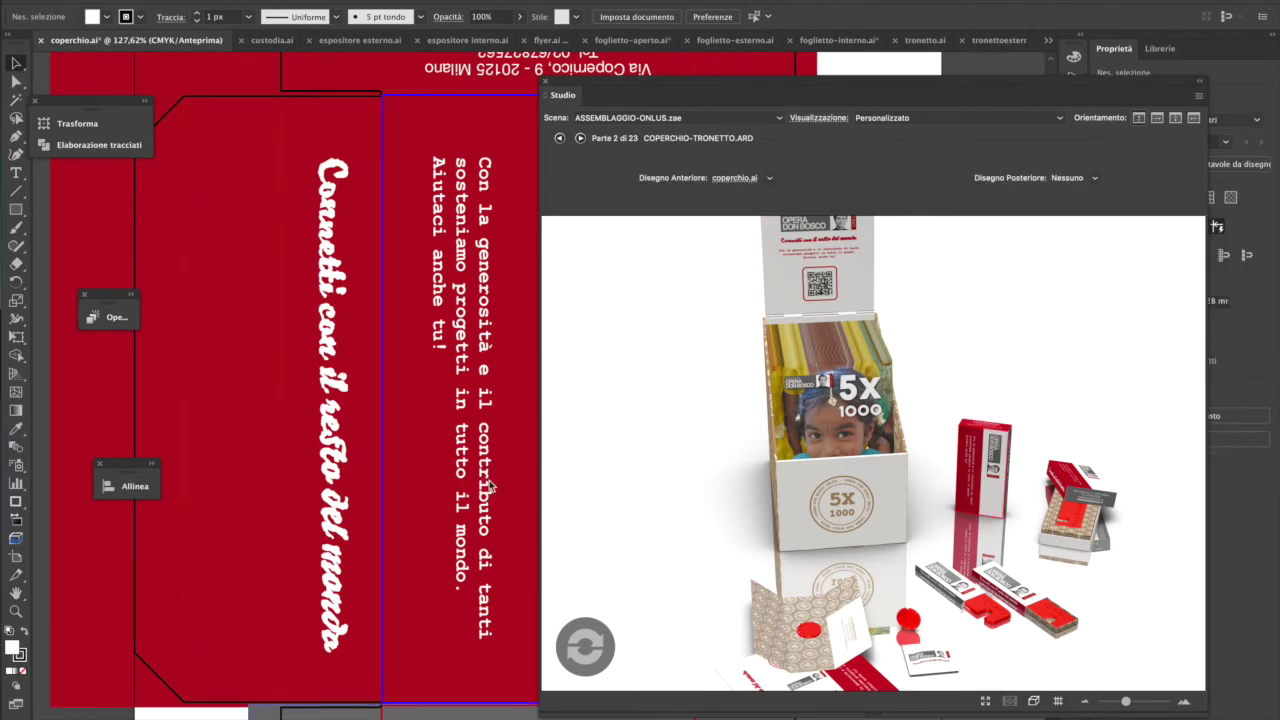
ctrl+alt+click(507, 526)
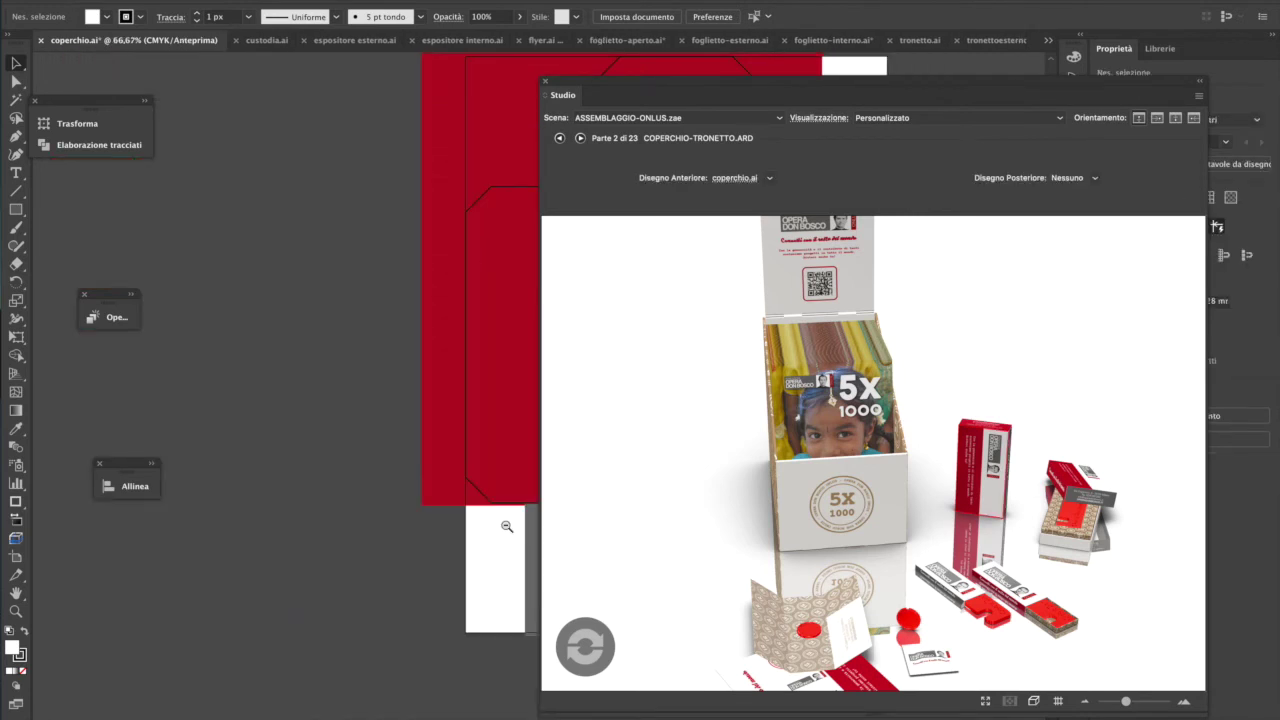
ctrl+alt+click(507, 526)
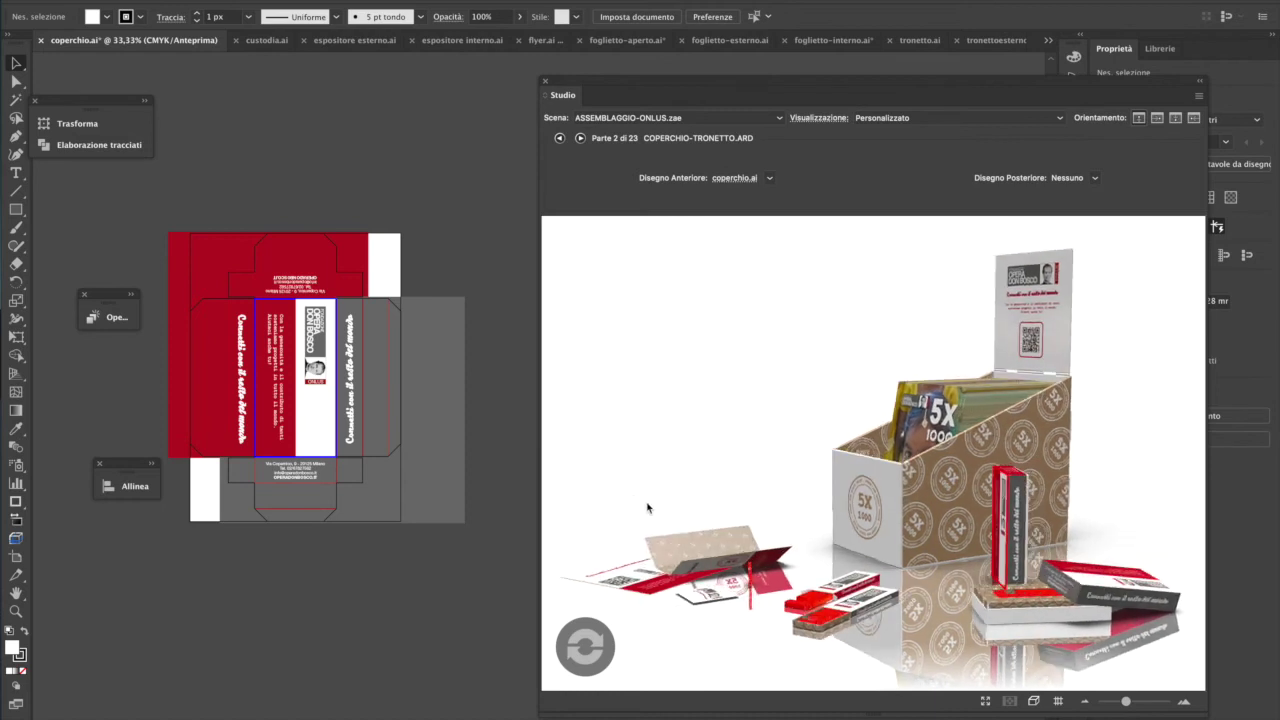
- Move the Studio 3D preview up-left, enlarge it, and tilt the display box slightly
drag(645, 80, 549, 35)
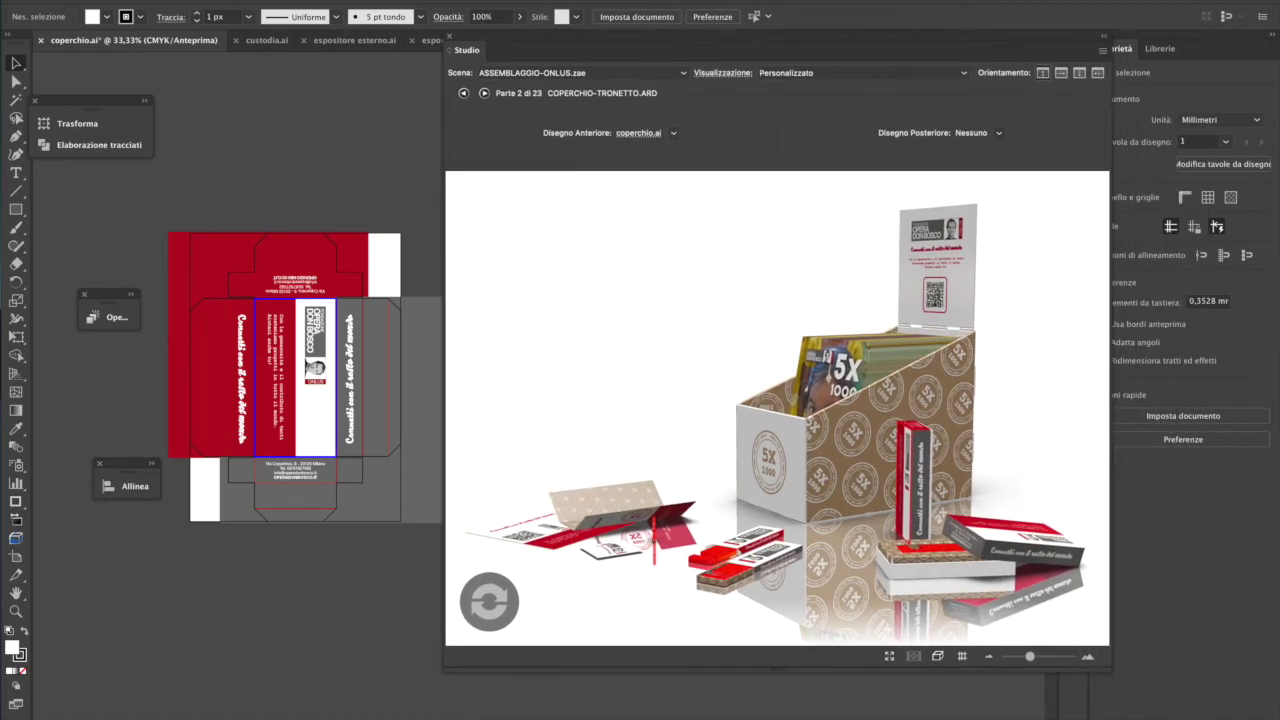
drag(1110, 670, 1182, 719)
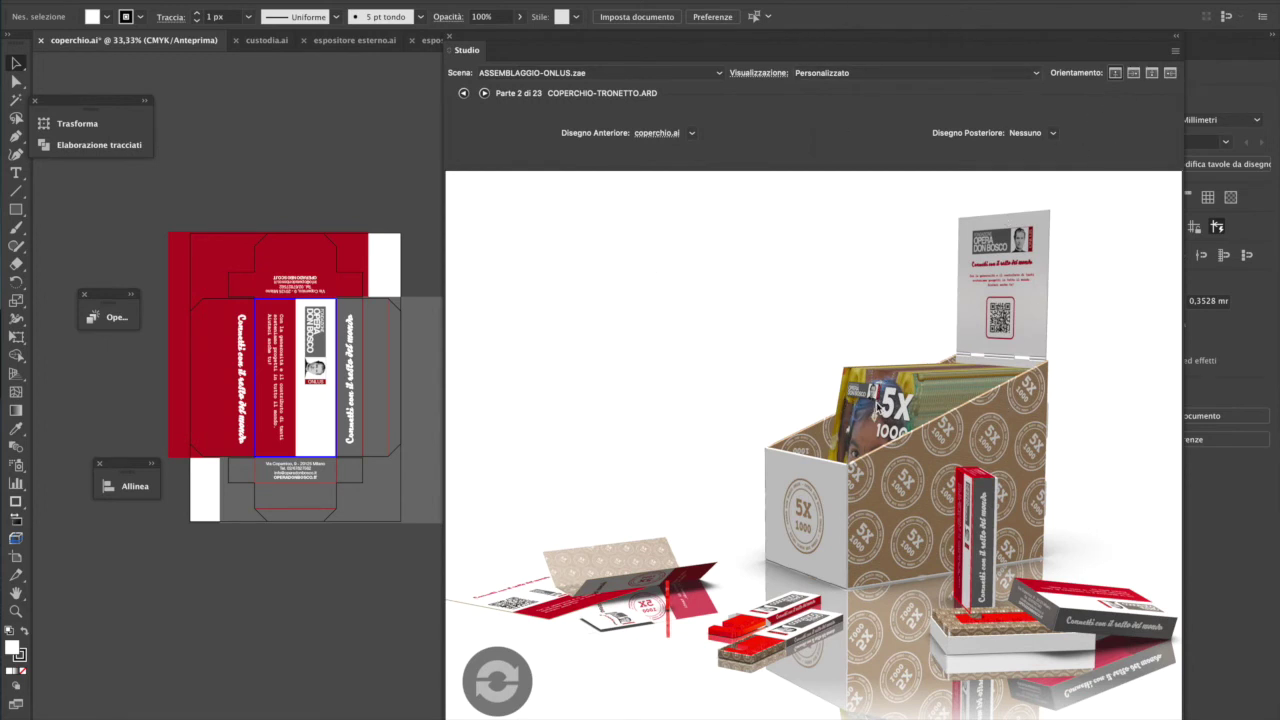
drag(873, 400, 905, 435)
- Zoom the 3D scene in and out, then clear the part selection to show scene settings
scroll(905, 435, up, 1)
scroll(905, 435, down, 1)
scroll(905, 435, down, 1)
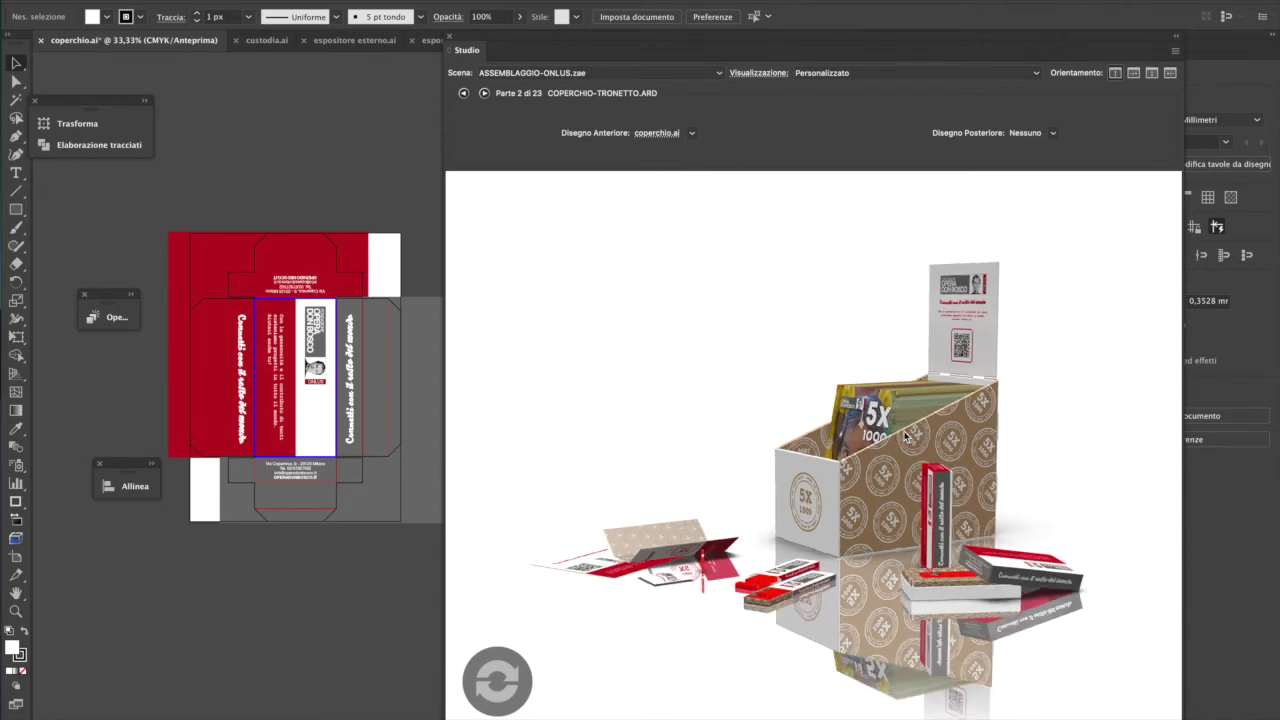
scroll(905, 435, down, 1)
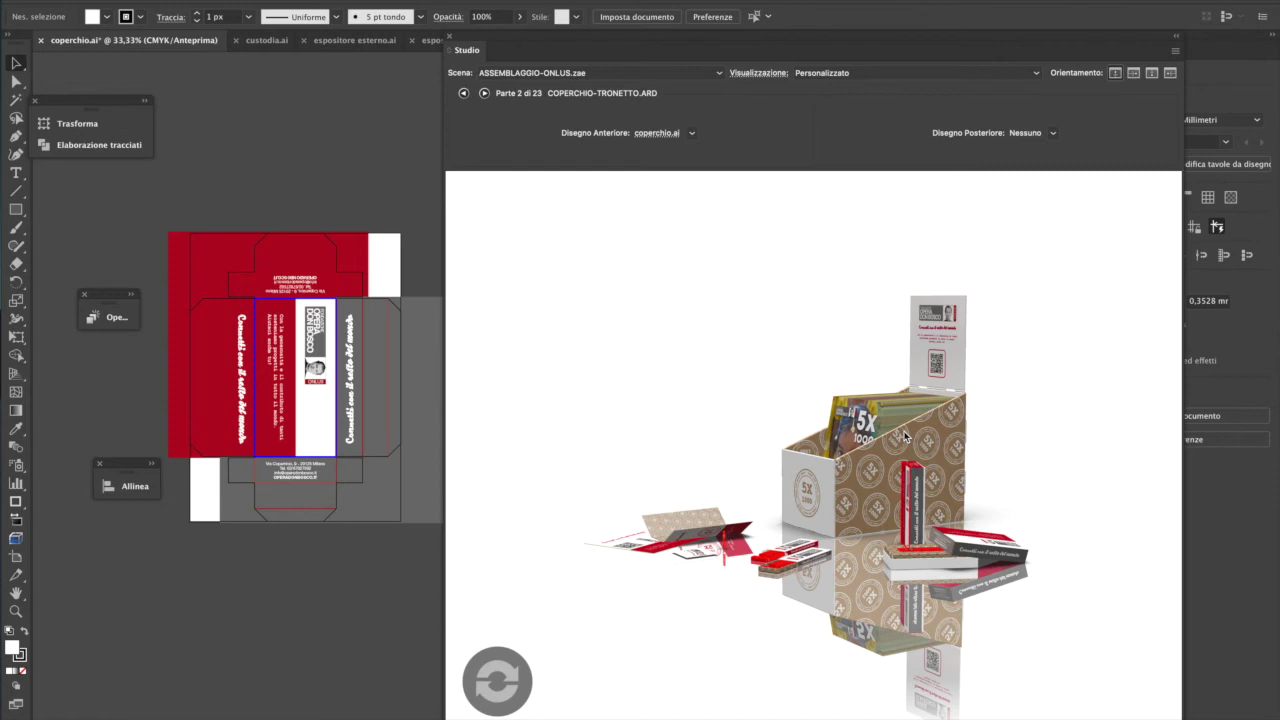
scroll(904, 431, up, 1)
scroll(904, 431, up, 1)
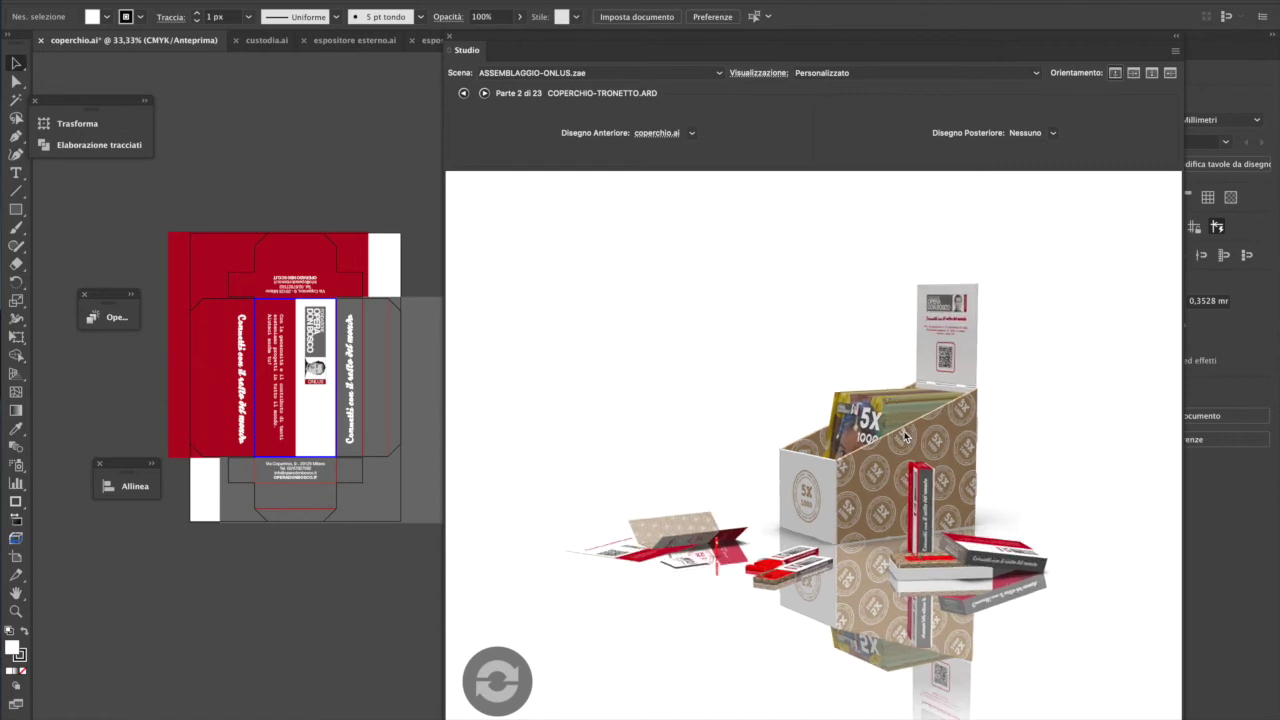
scroll(904, 436, down, 1)
scroll(904, 431, up, 1)
click(773, 257)
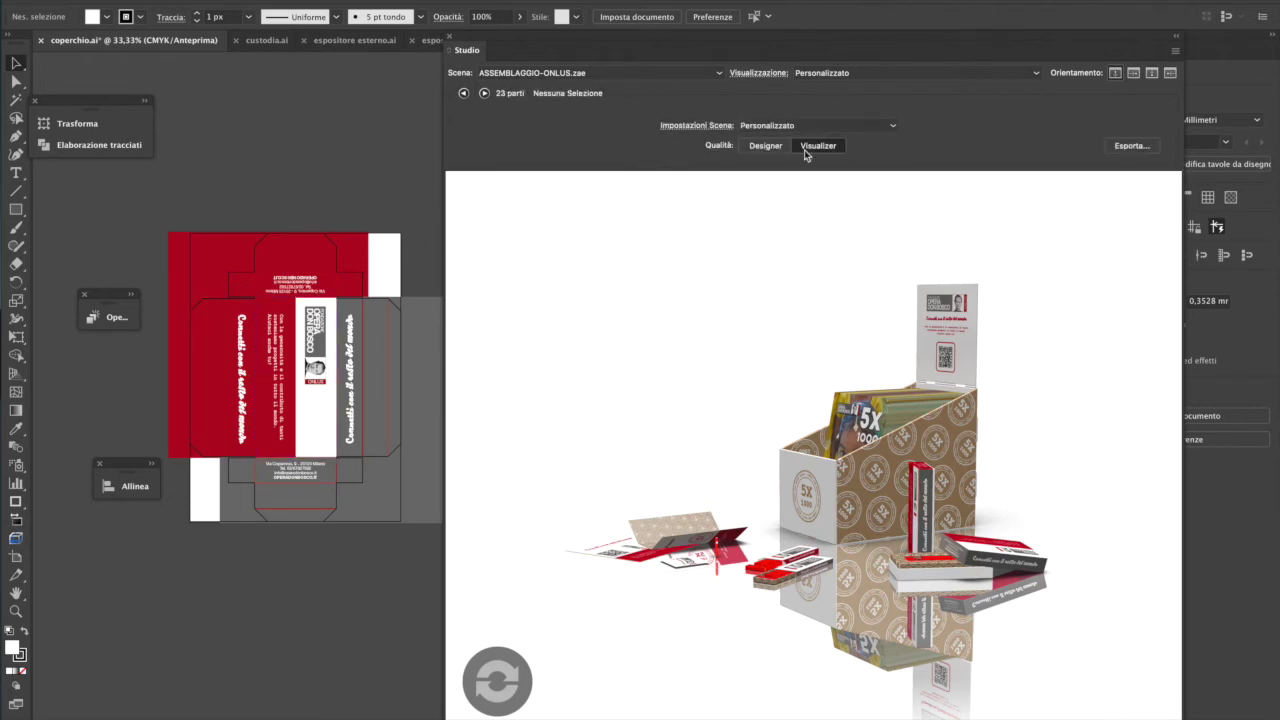
- Switch the preview to Visualizer quality and set the render height to 30 cm
click(1061, 244)
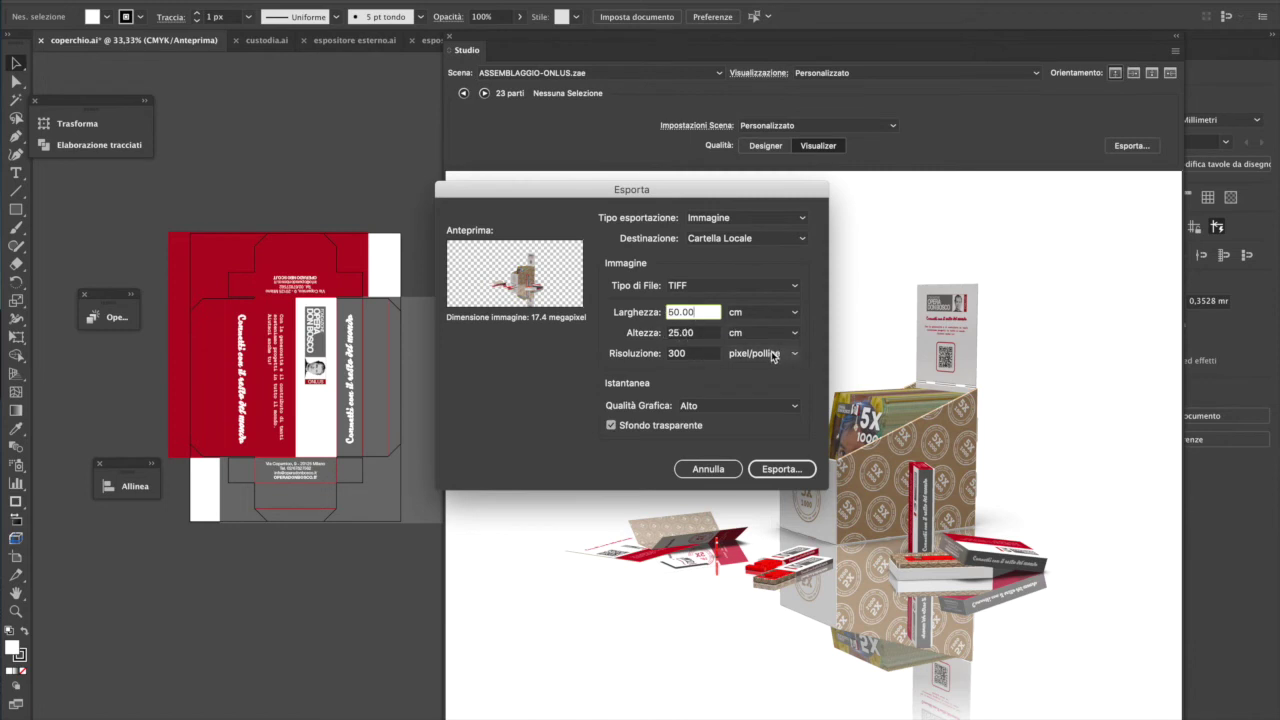
click(698, 333)
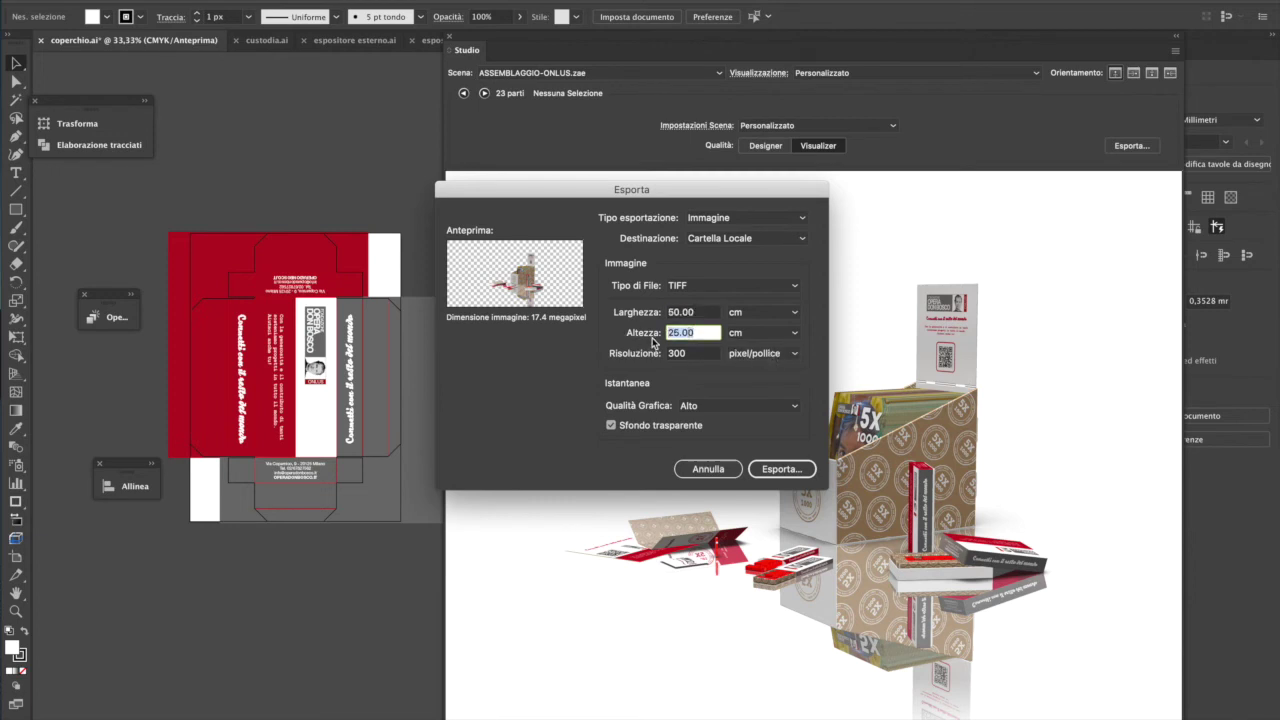
text(30)
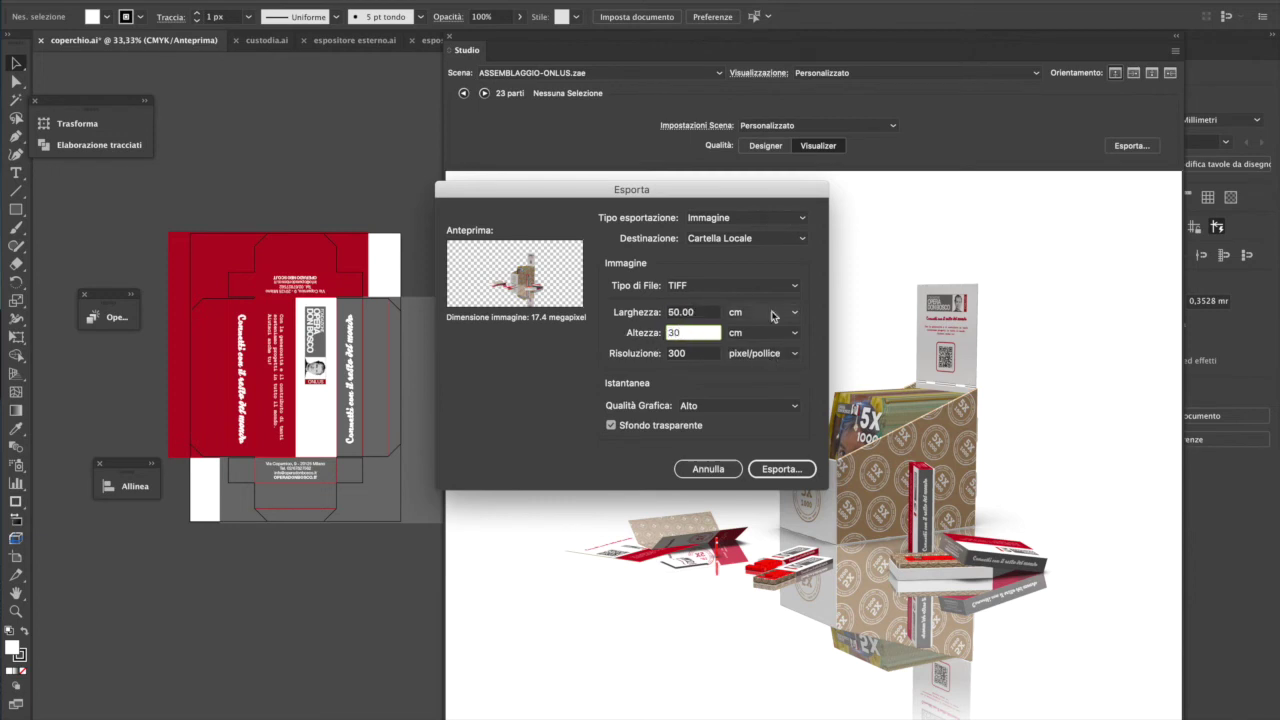
click(690, 312)
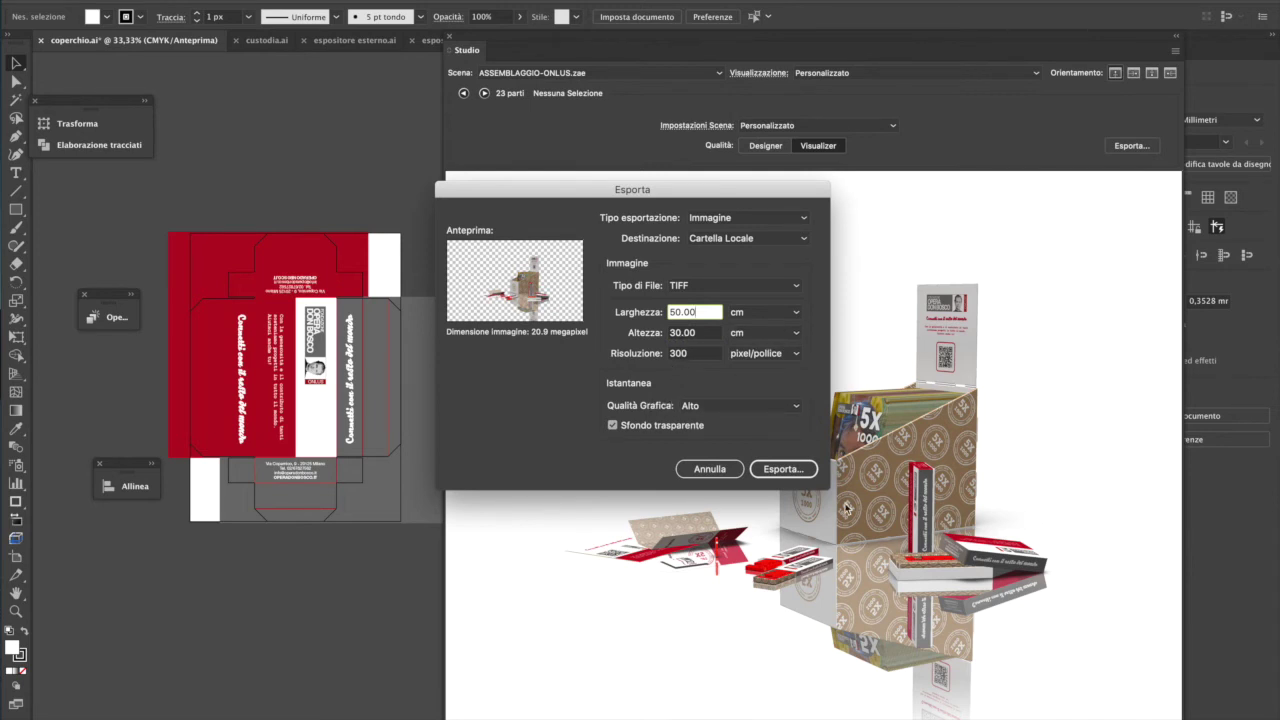
- Name the render complessivo-grafiche2 in the grafiche folder and confirm
click(801, 474)
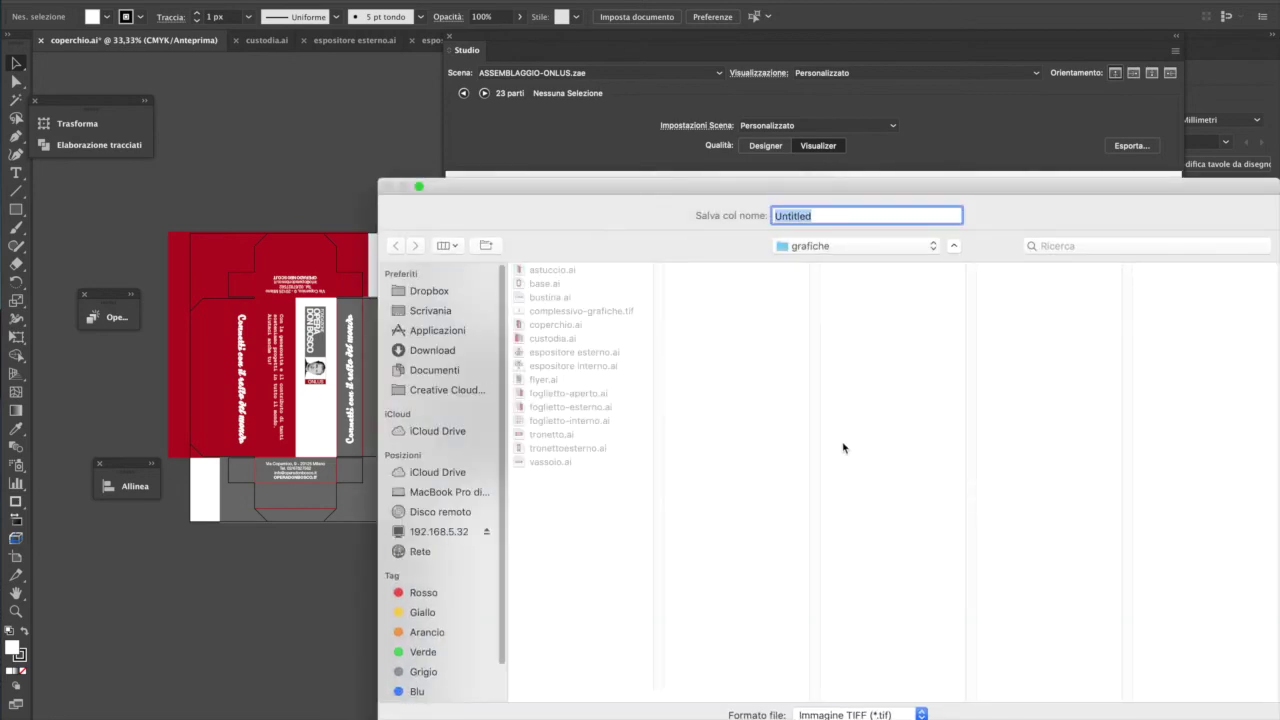
click(847, 250)
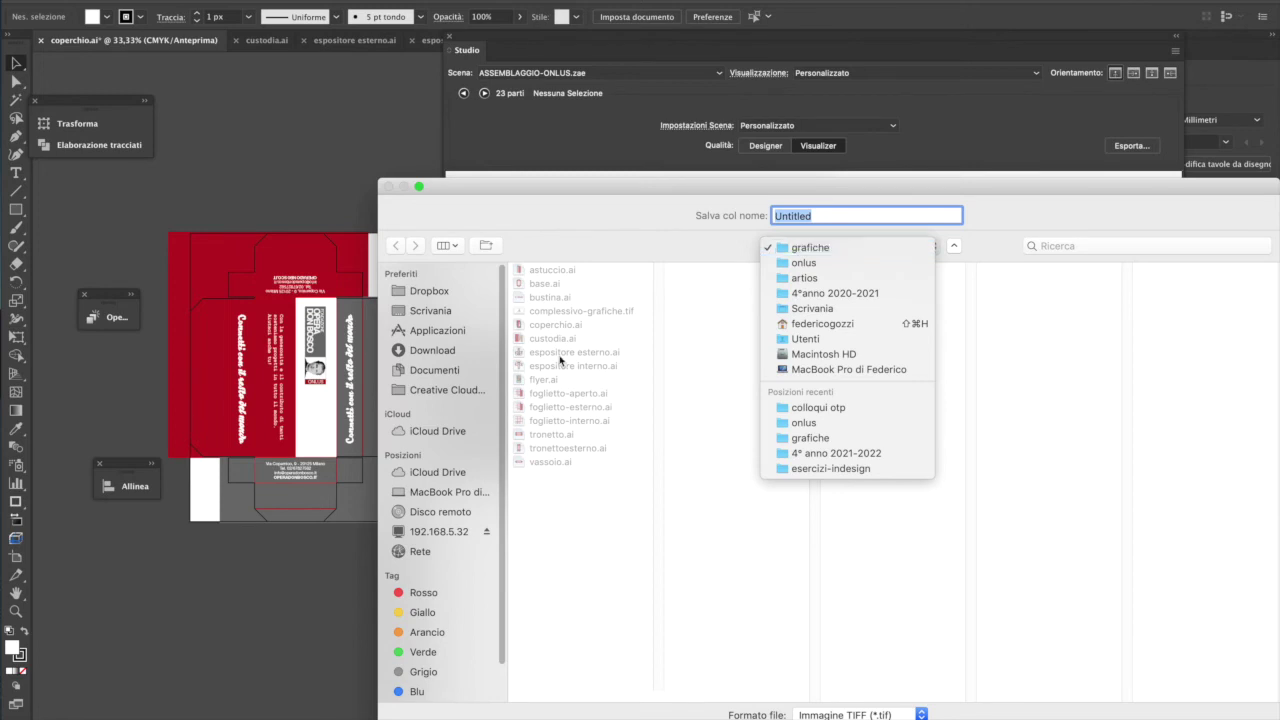
click(603, 318)
click(601, 316)
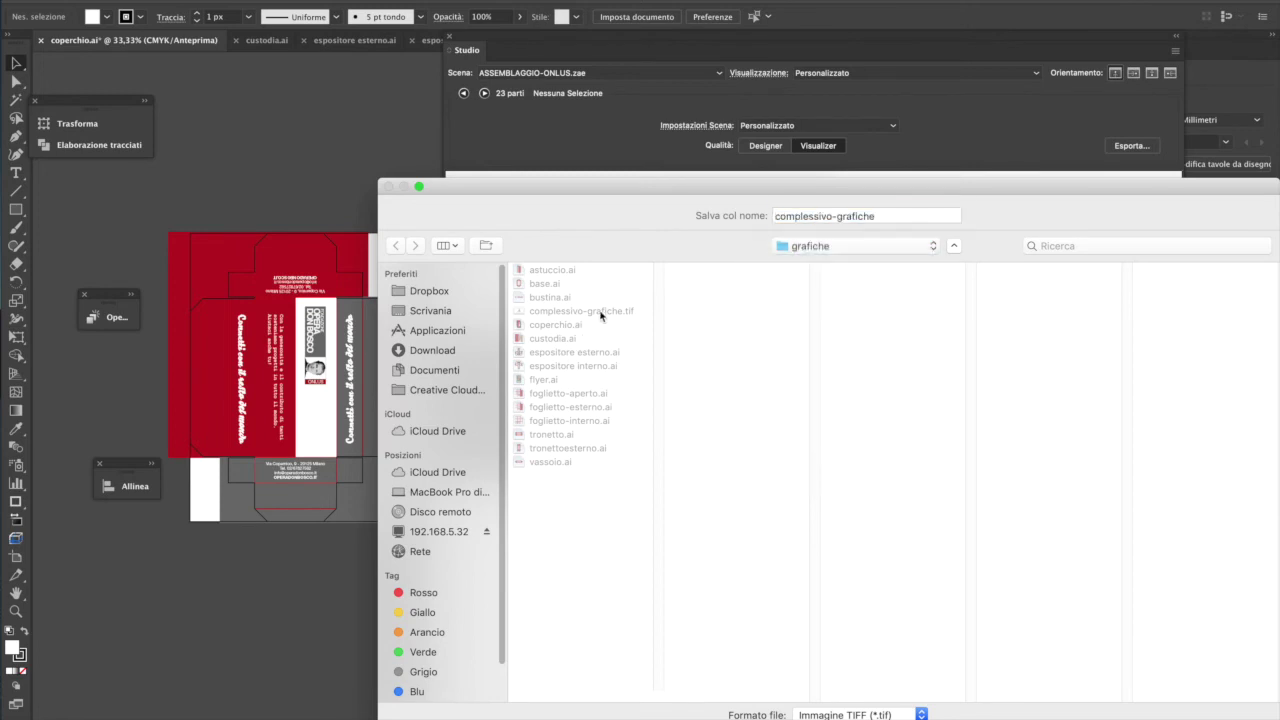
click(876, 216)
text(2)
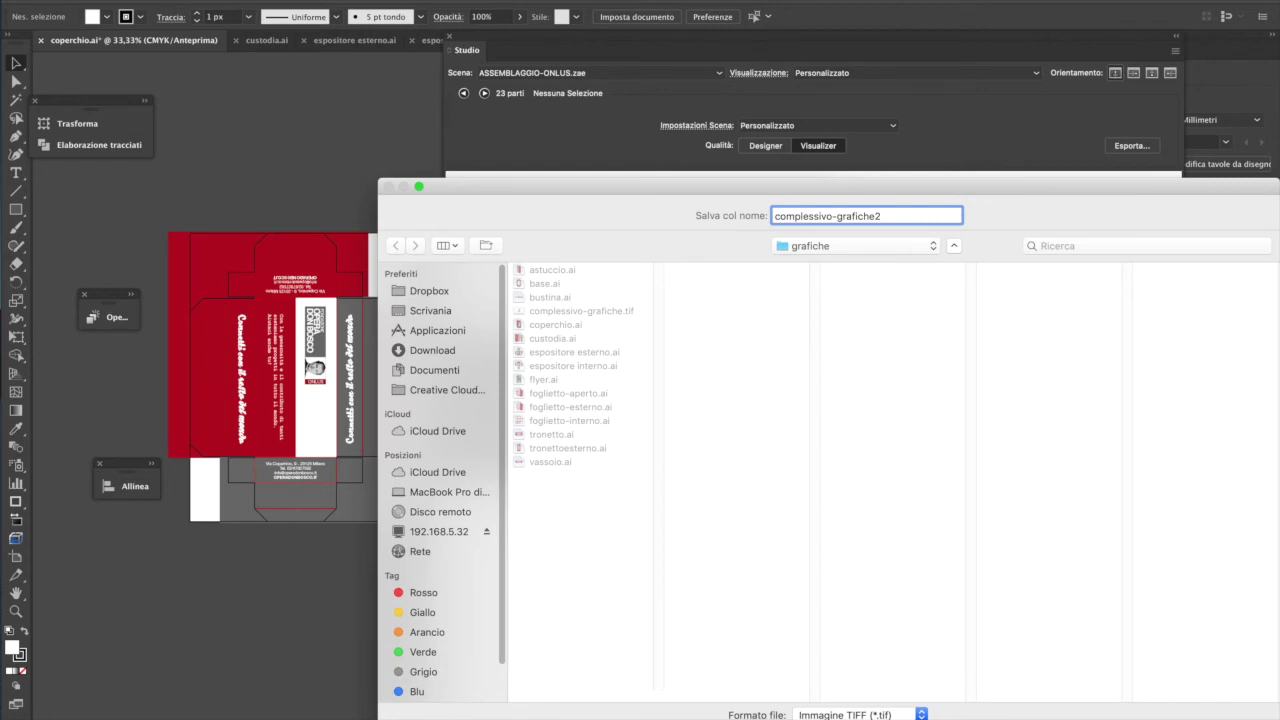
key(Return)
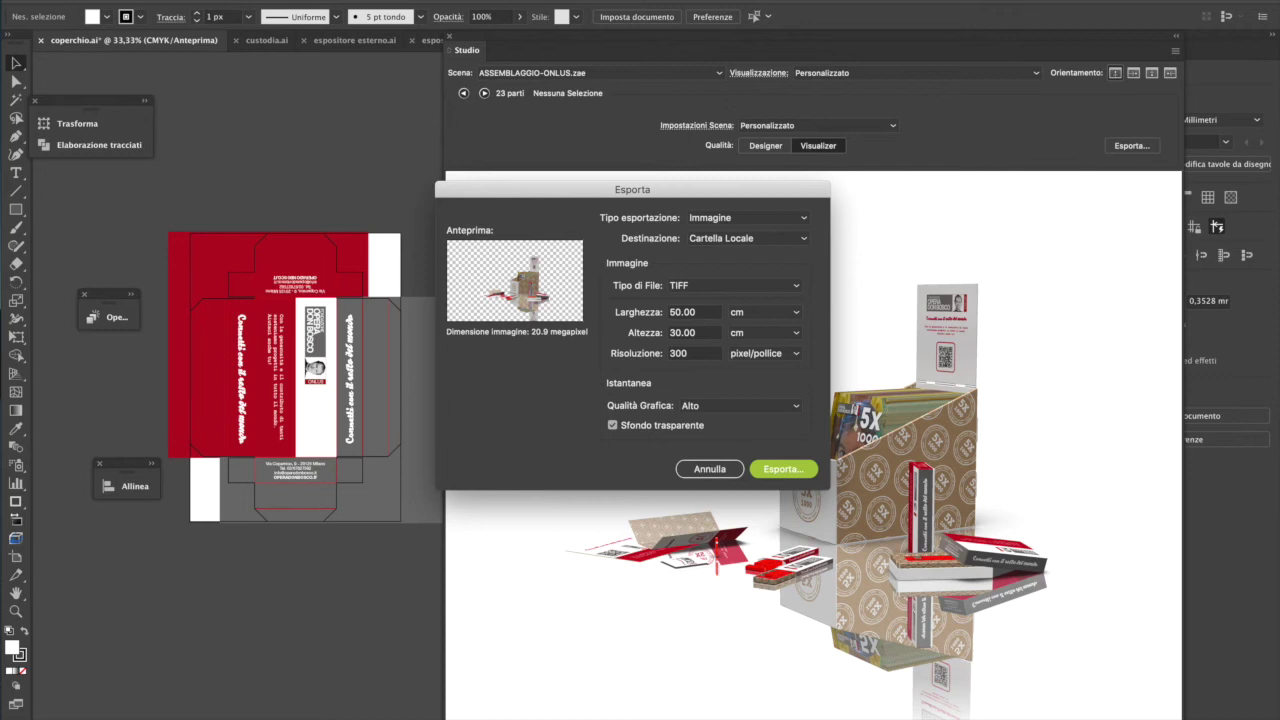
- Start the TIFF render and flip through open documents while it finishes, ending on foglietto-aperto.ai
key(Return)
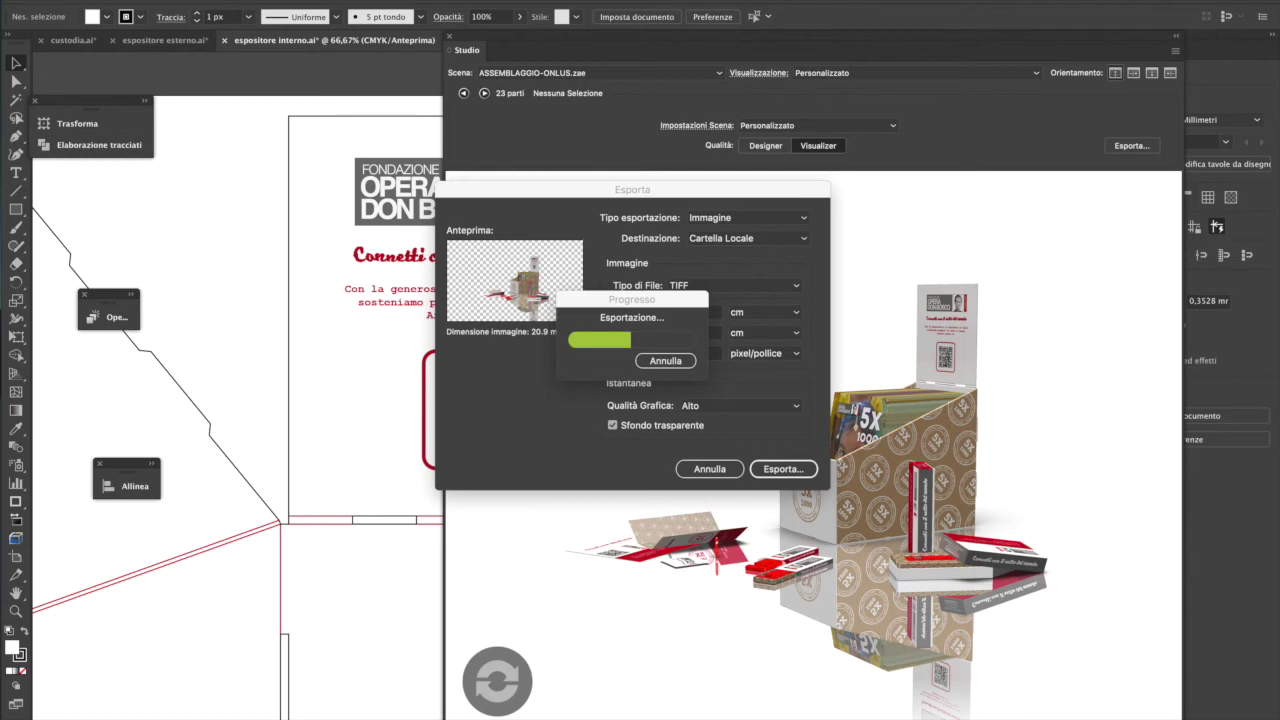
key(ctrl+Tab)
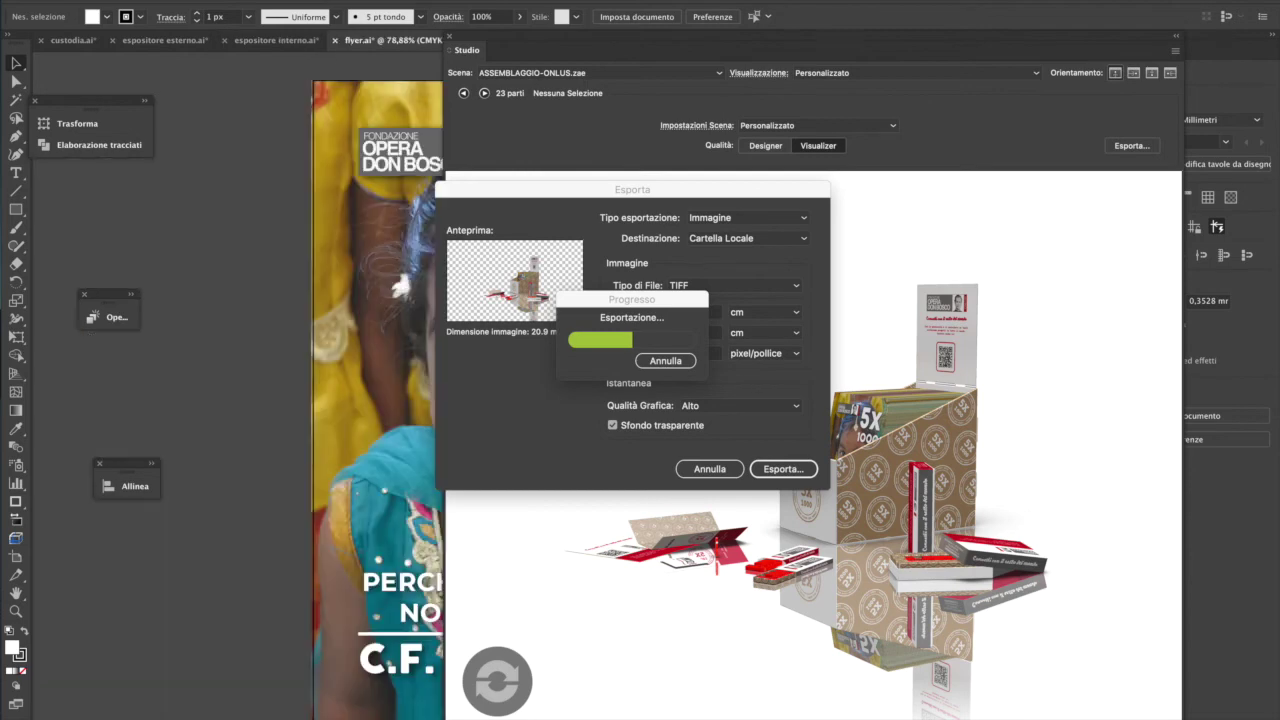
key(ctrl+Tab)
key(ctrl+Tab)
key(ctrl+Tab)
key(ctrl+Tab)
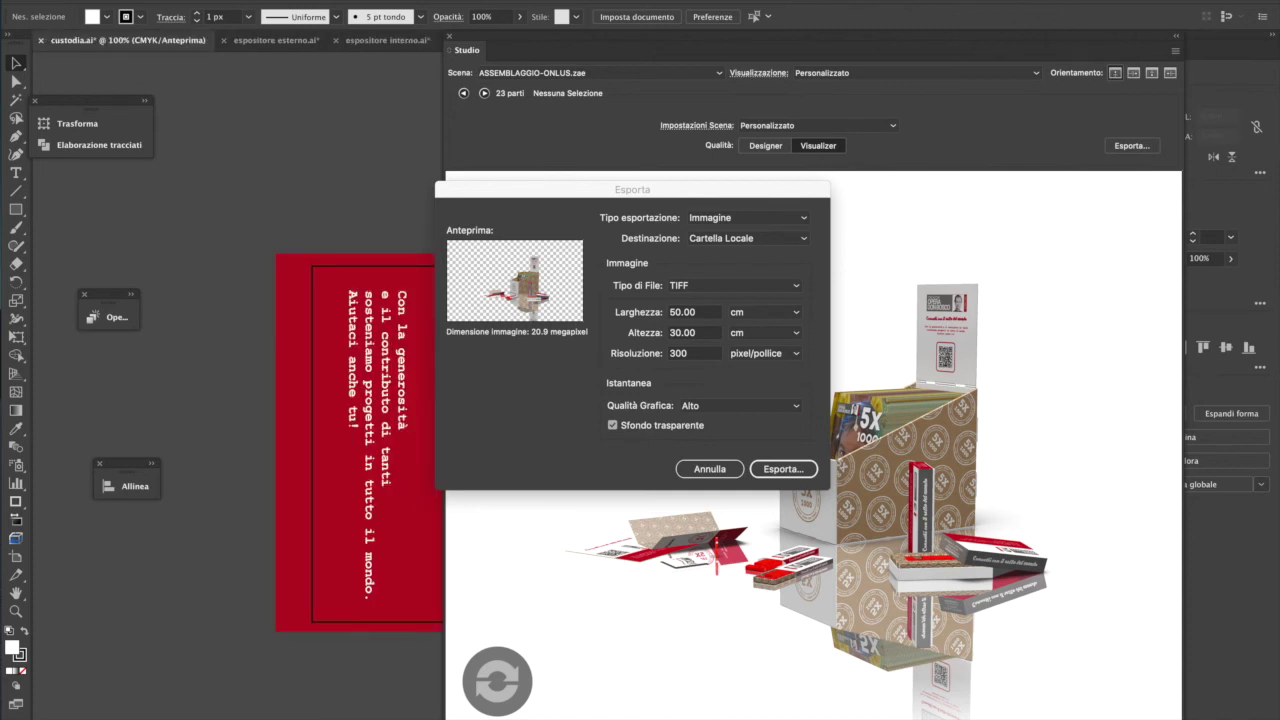
key(ctrl+Tab)
key(ctrl+Tab)
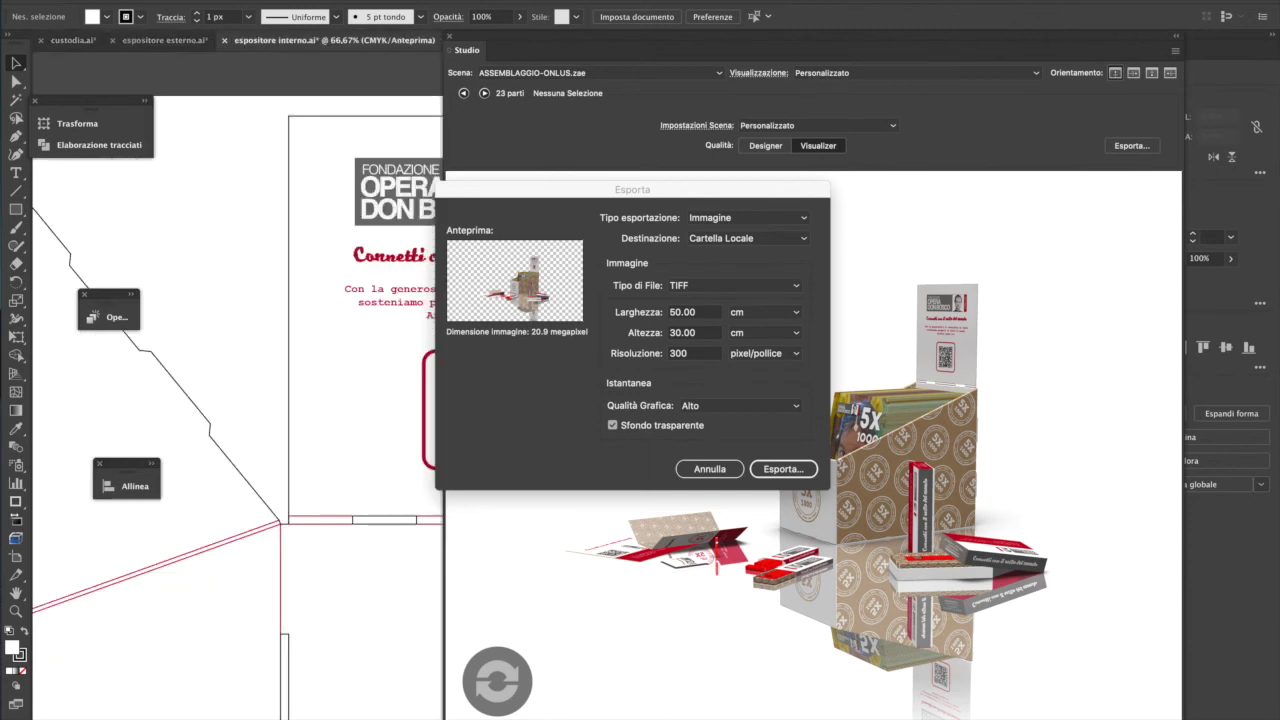
key(ctrl+Tab)
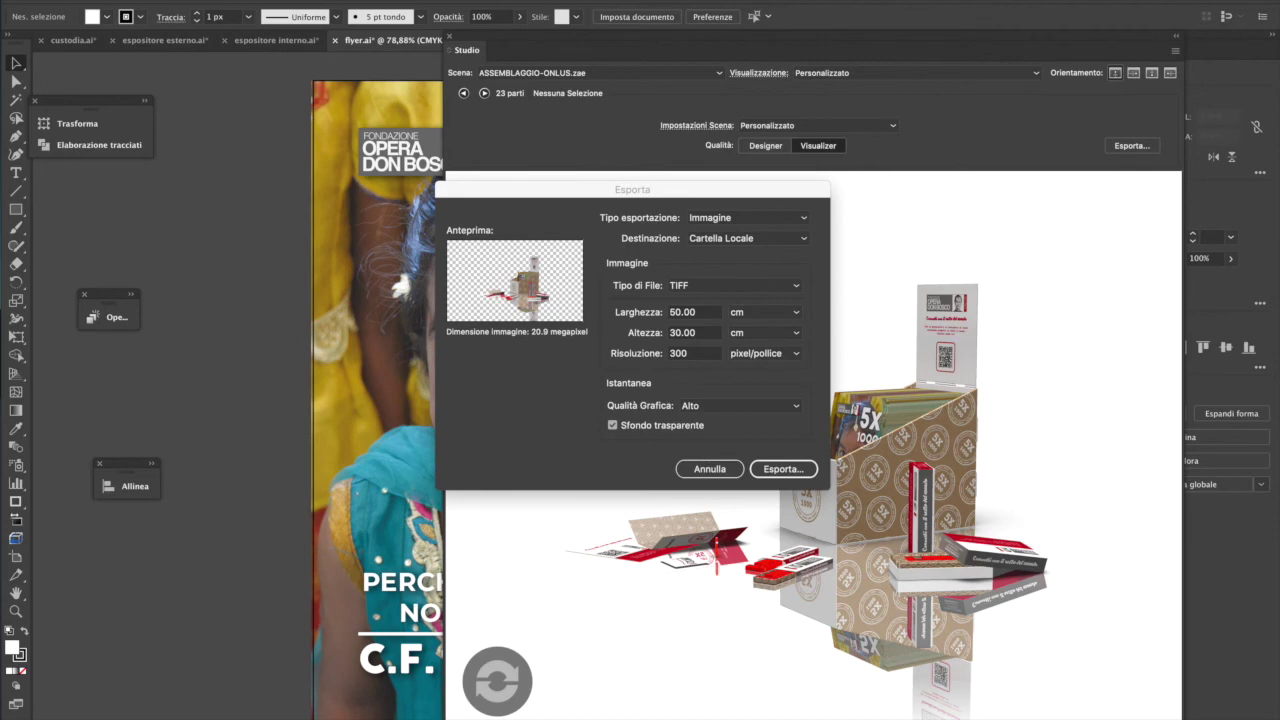
key(ctrl+Tab)
key(ctrl+Tab)
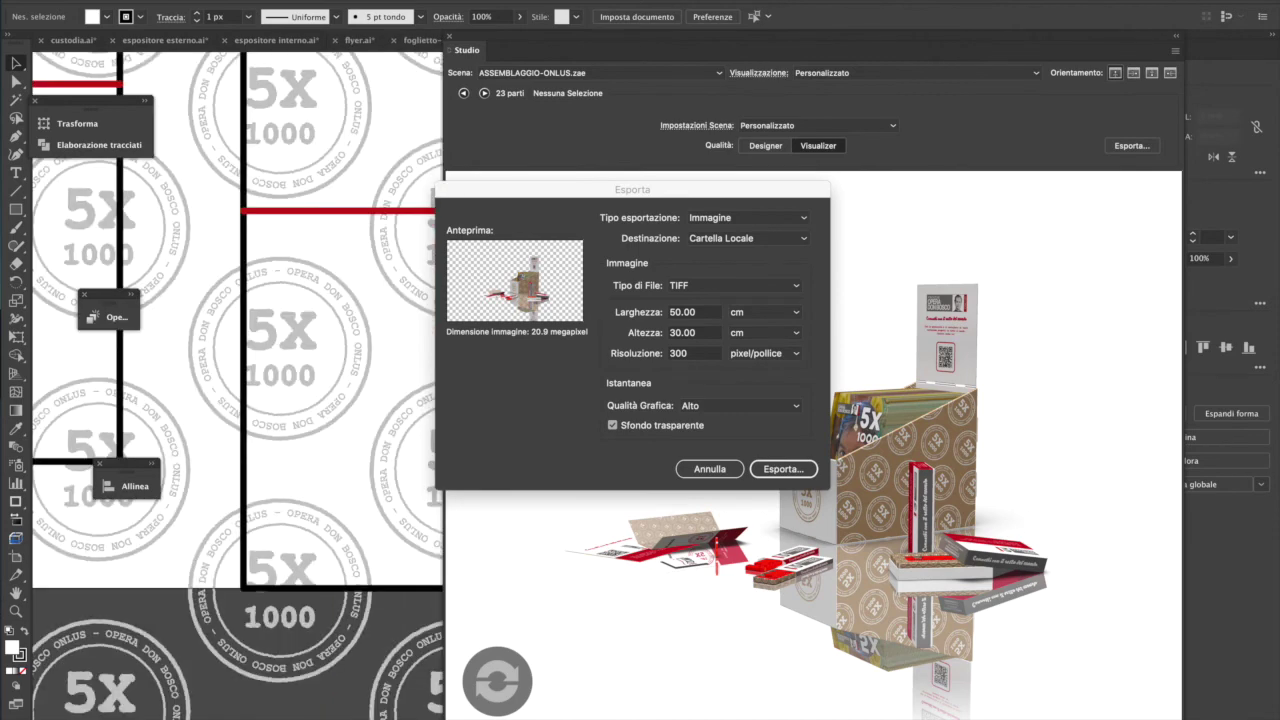
key(ctrl+Tab)
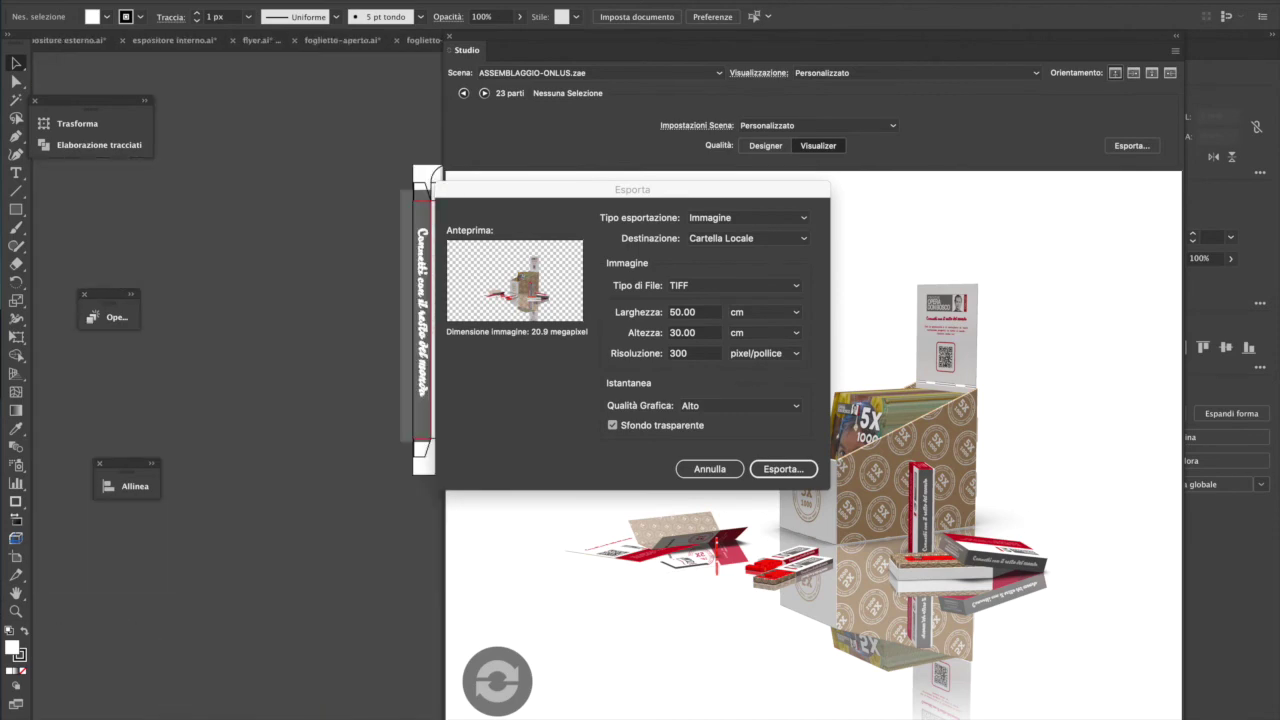
key(ctrl+Tab)
key(Escape)
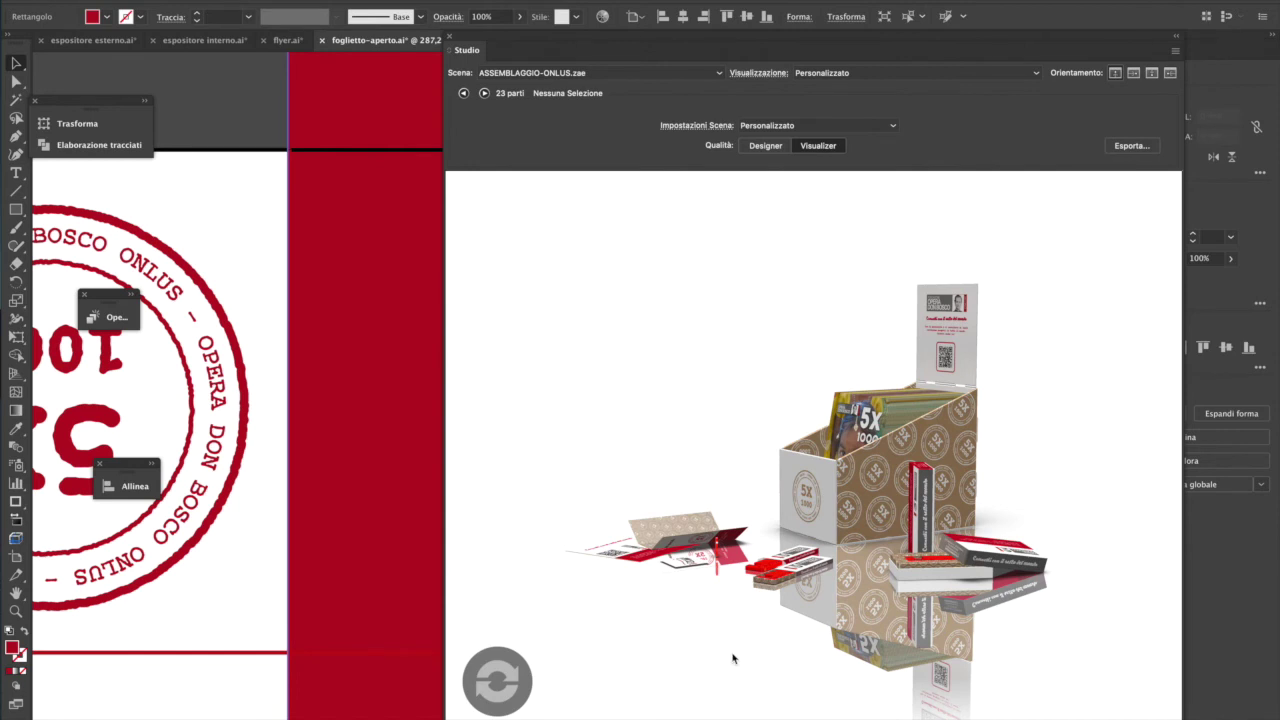
- Orbit the 3D display to face the box front-on and begin cycling open documents
drag(766, 677, 785, 683)
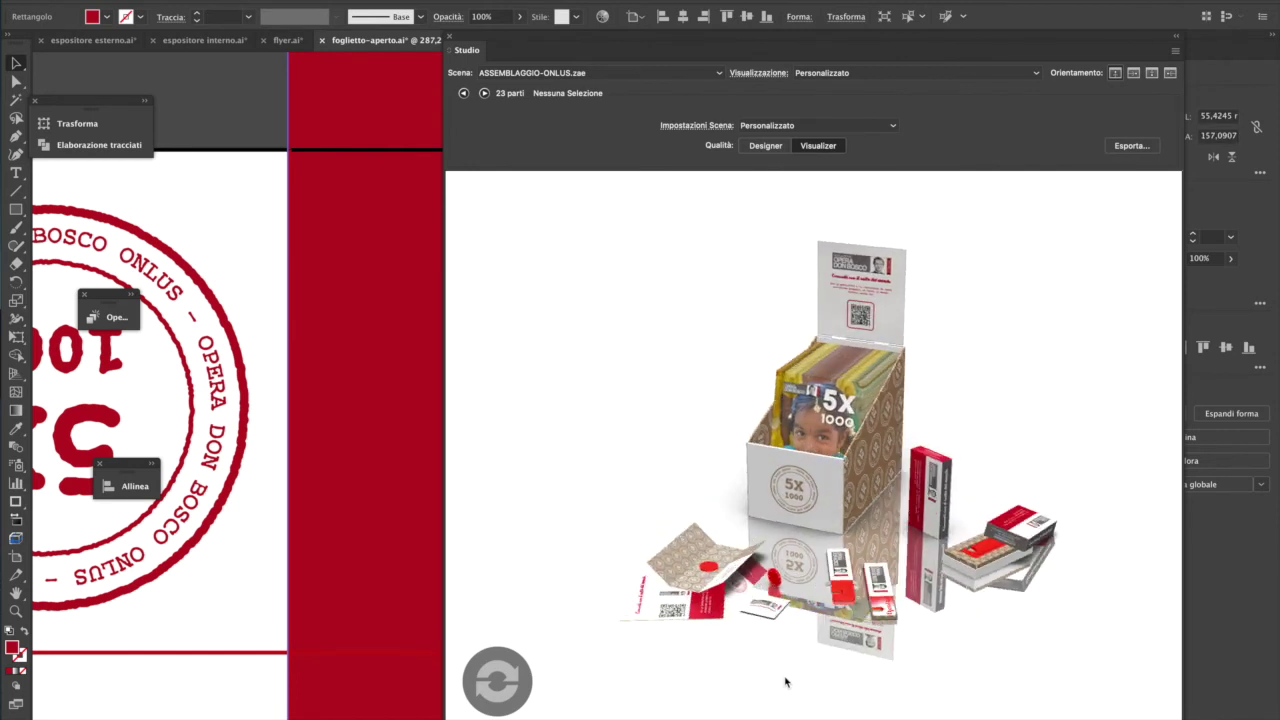
key(ctrl+Tab)
key(ctrl+Tab)
key(ctrl+Tab)
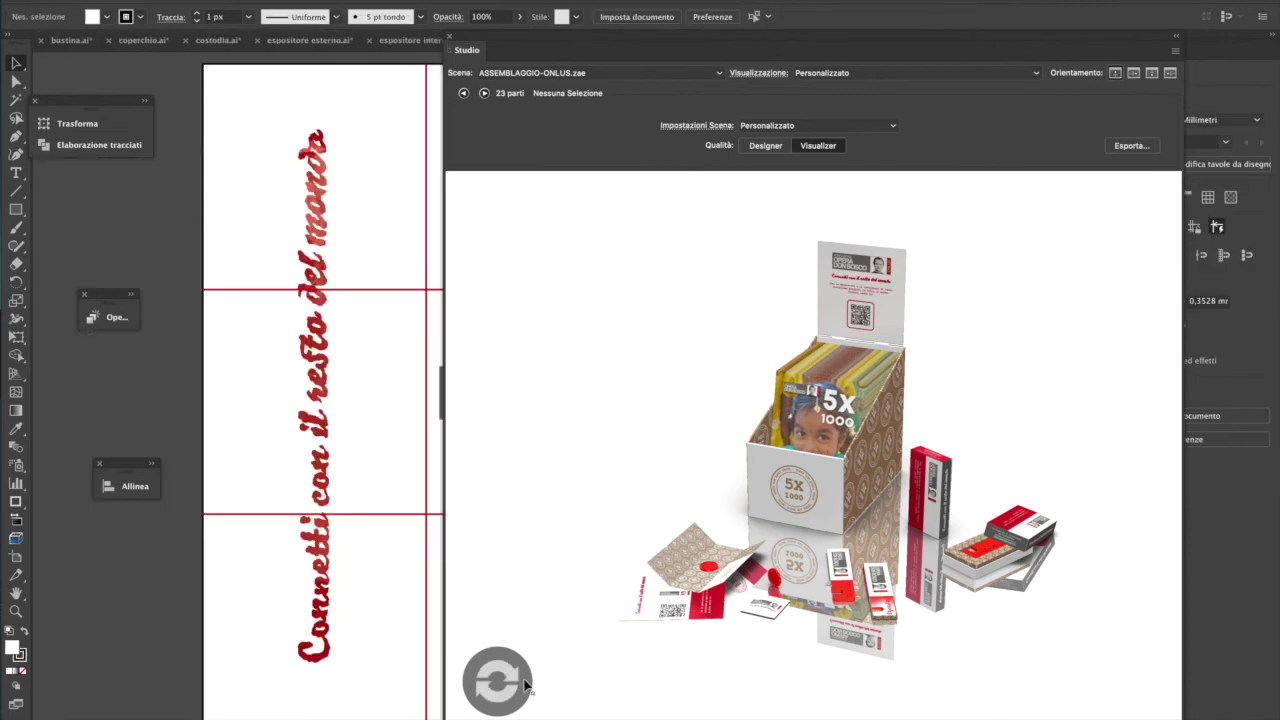
key(ctrl+Tab)
- Cycle through bustina.ai, custodia.ai, espositore interno.ai and flyer.ai, then show the grafiche folder in Finder
key(ctrl+Tab)
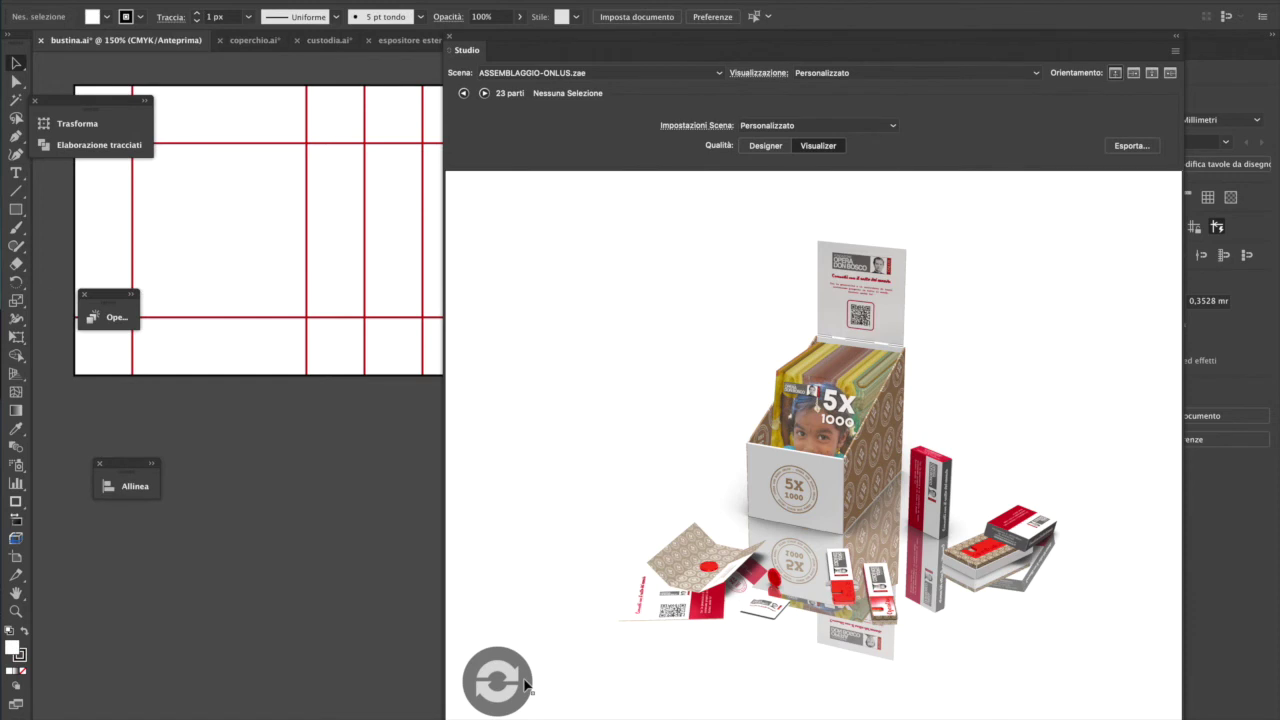
key(ctrl+Tab)
key(ctrl+Tab)
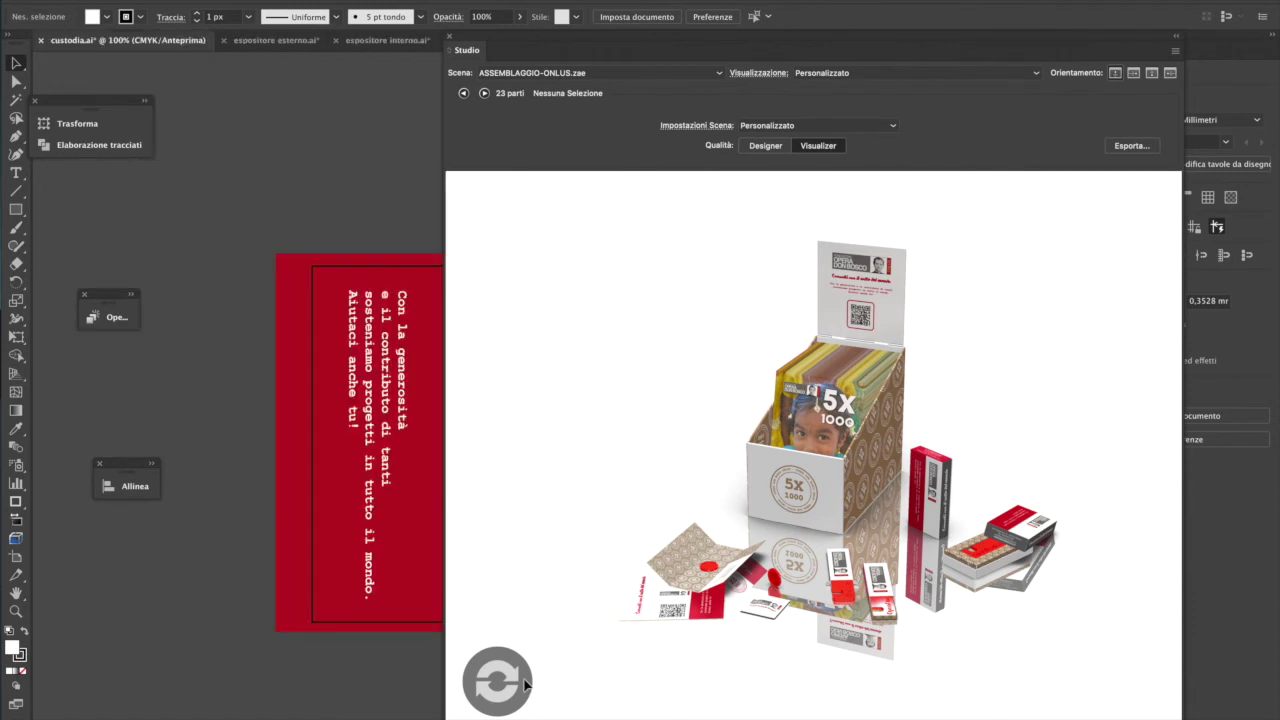
key(ctrl+Tab)
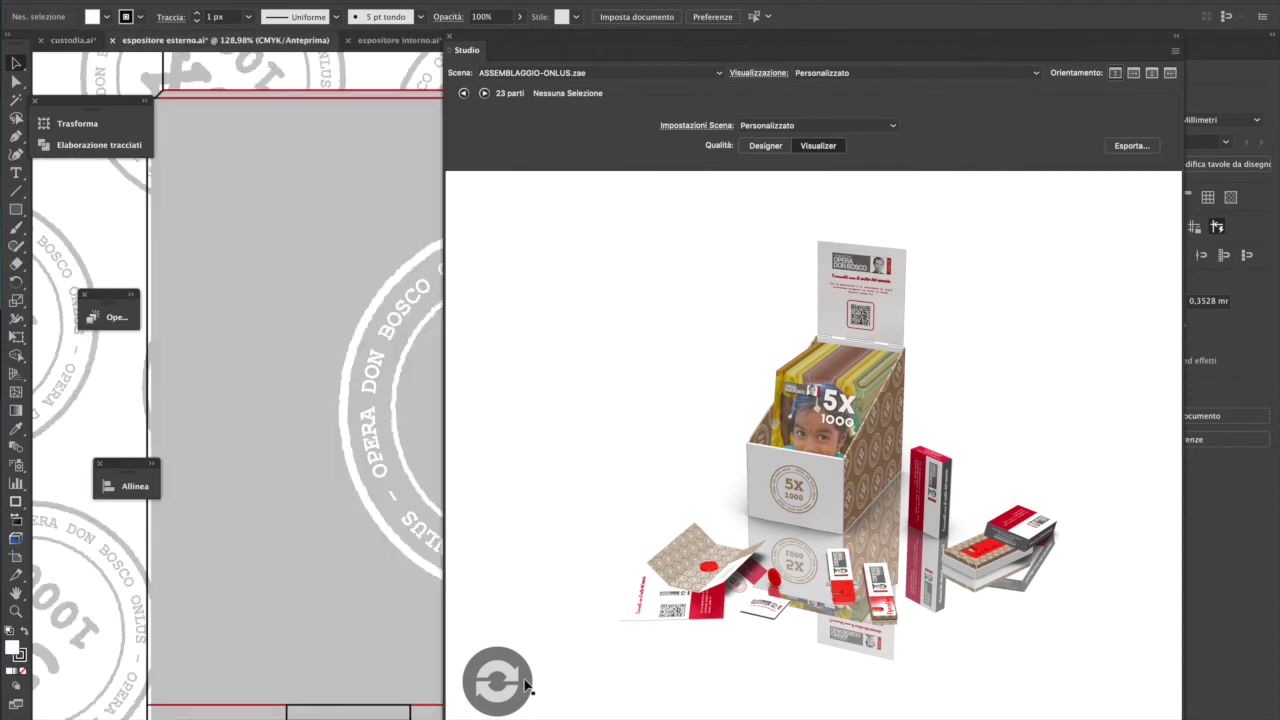
key(ctrl+Tab)
key(ctrl+Tab)
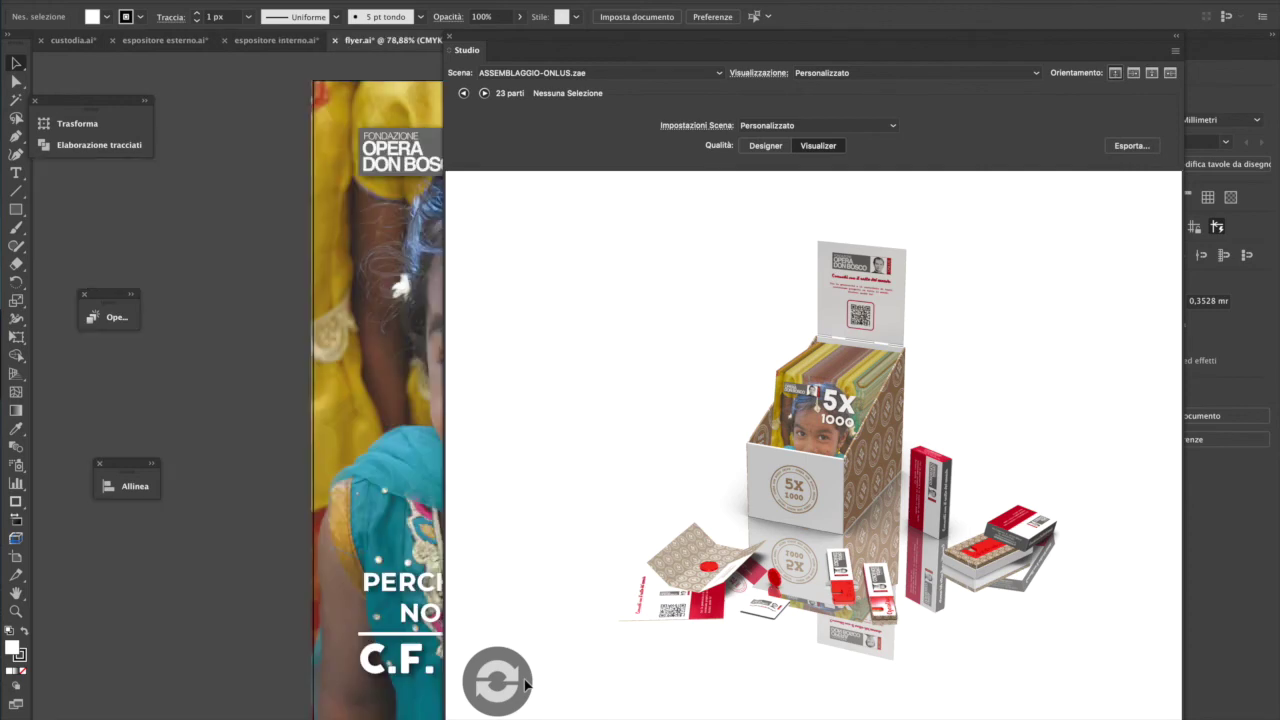
key(ctrl+Tab)
key(ctrl+Tab)
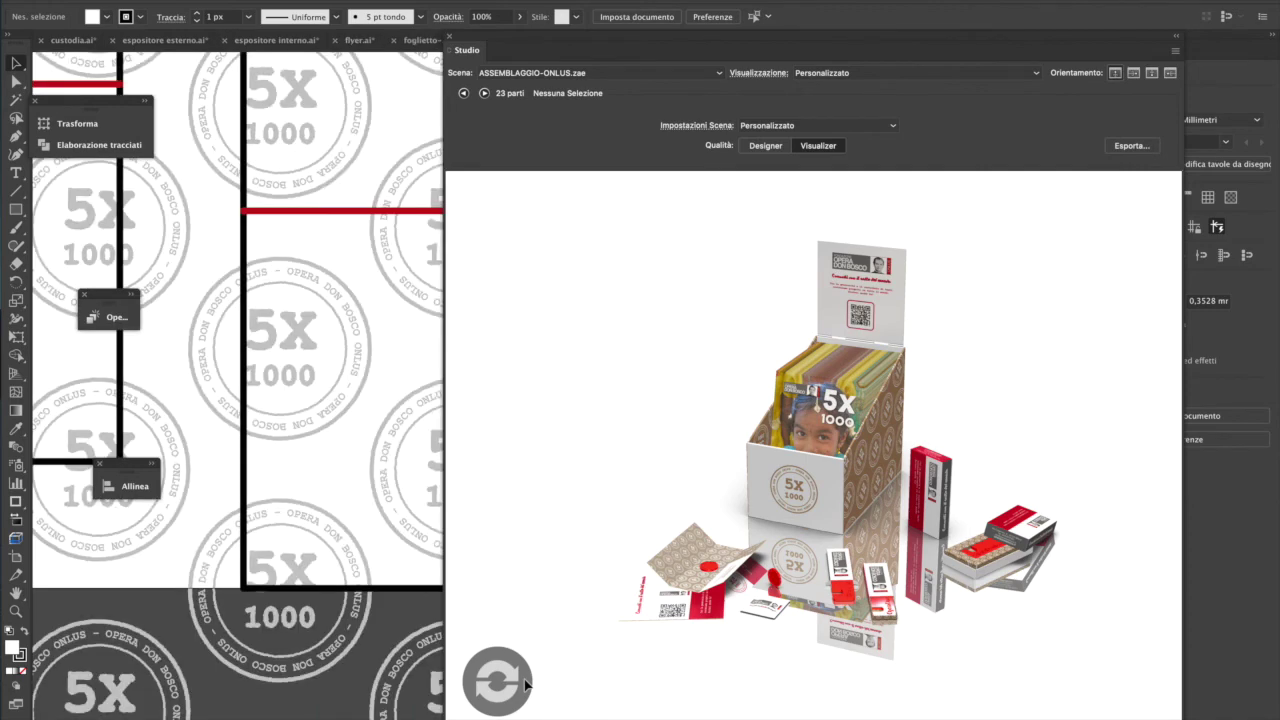
key(ctrl+Tab)
key(ctrl+Tab)
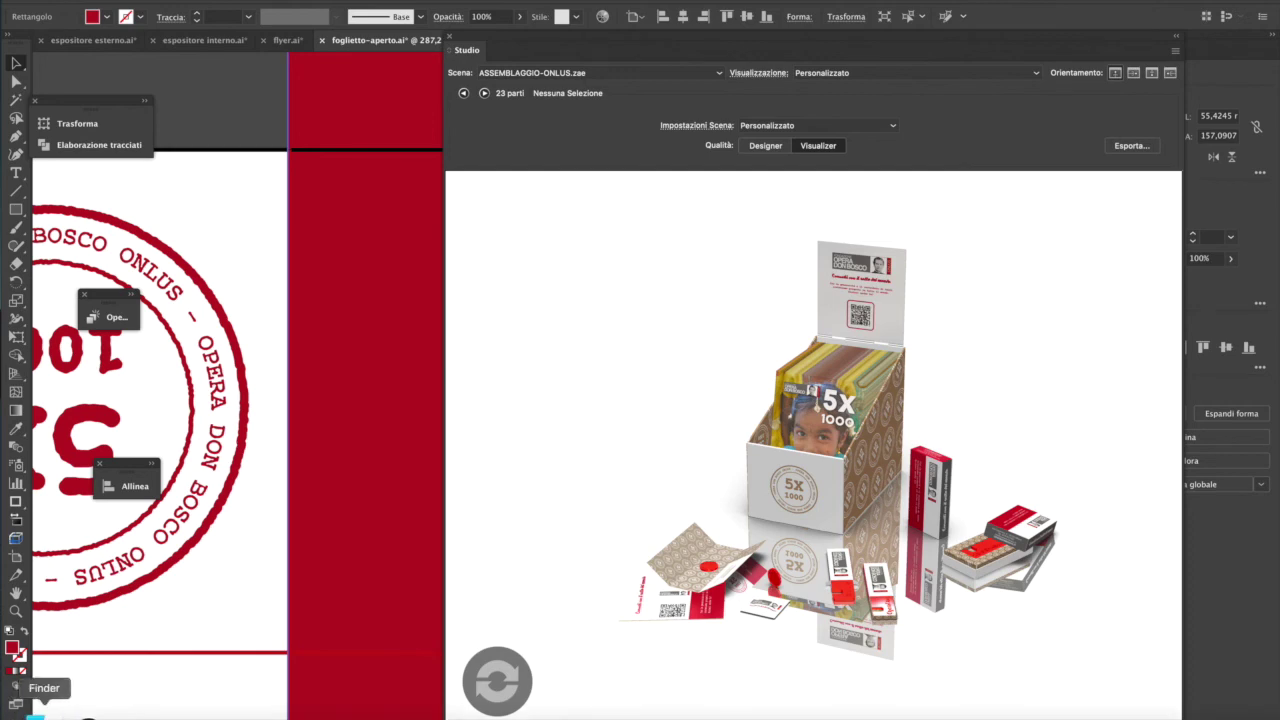
click(36, 712)
click(409, 291)
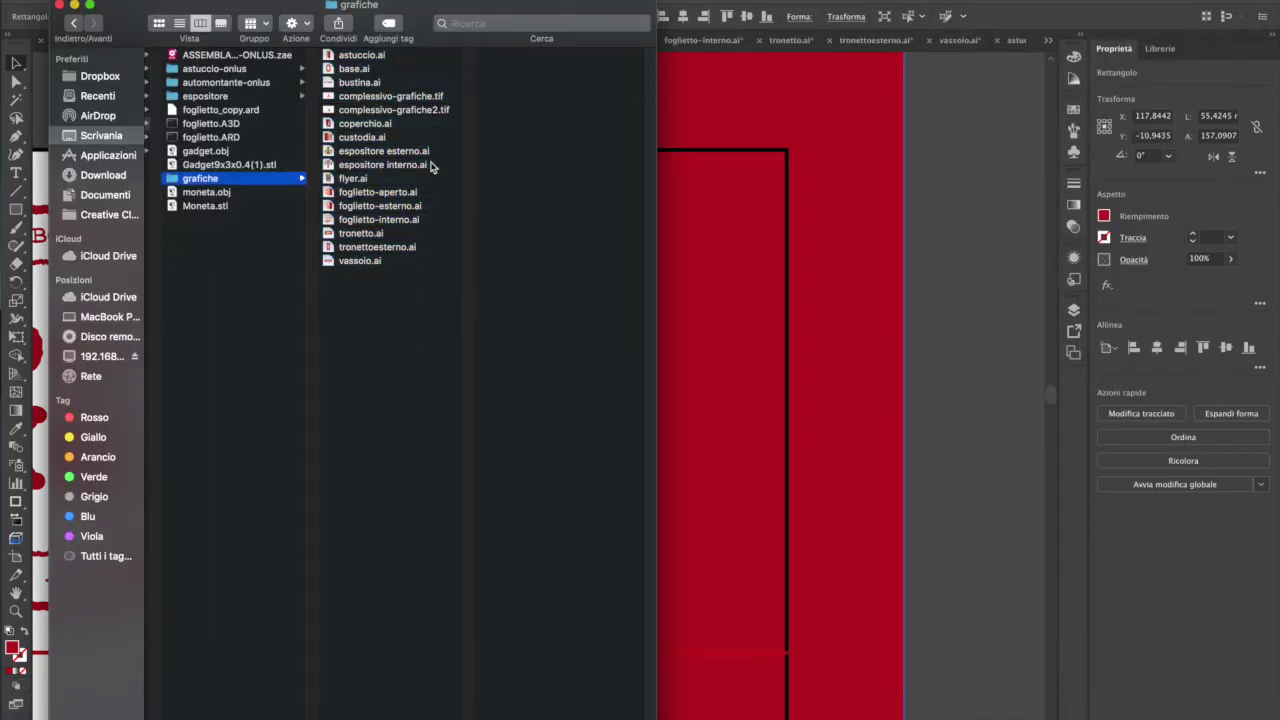
- View complessivo-grafiche2.tif and complessivo-grafiche.tif full size, then close both previews
click(408, 110)
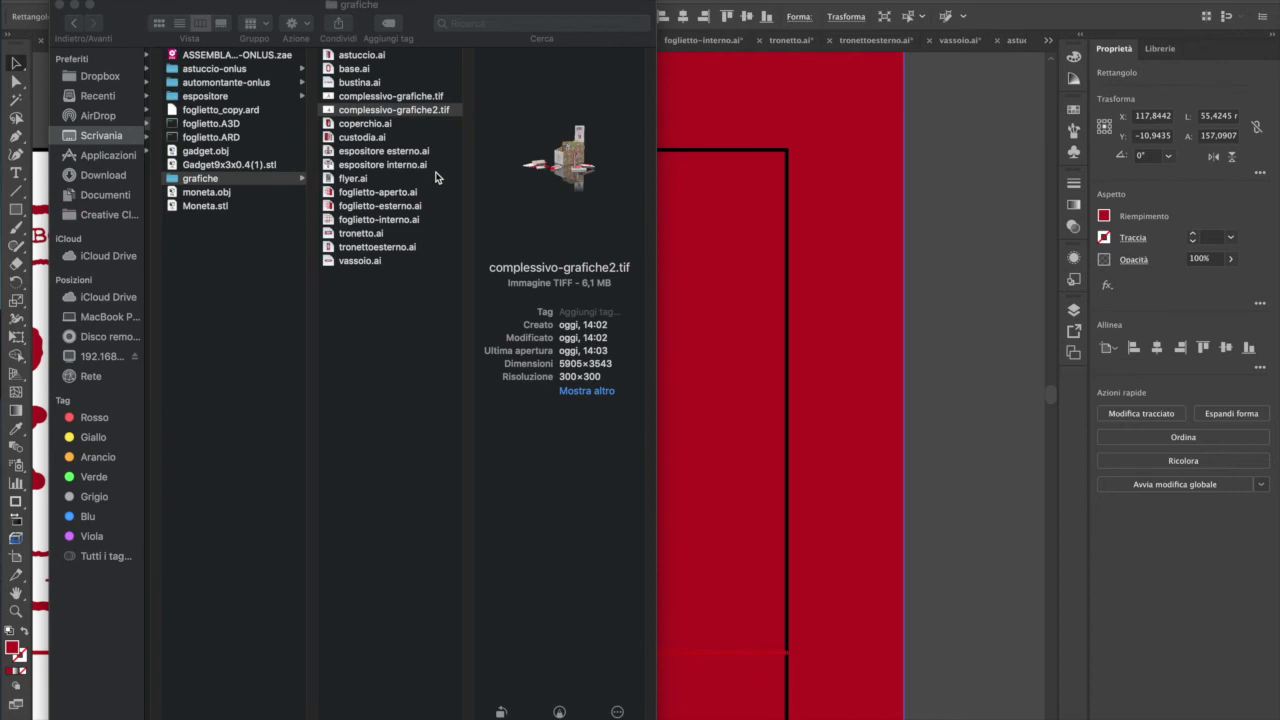
key(super+o)
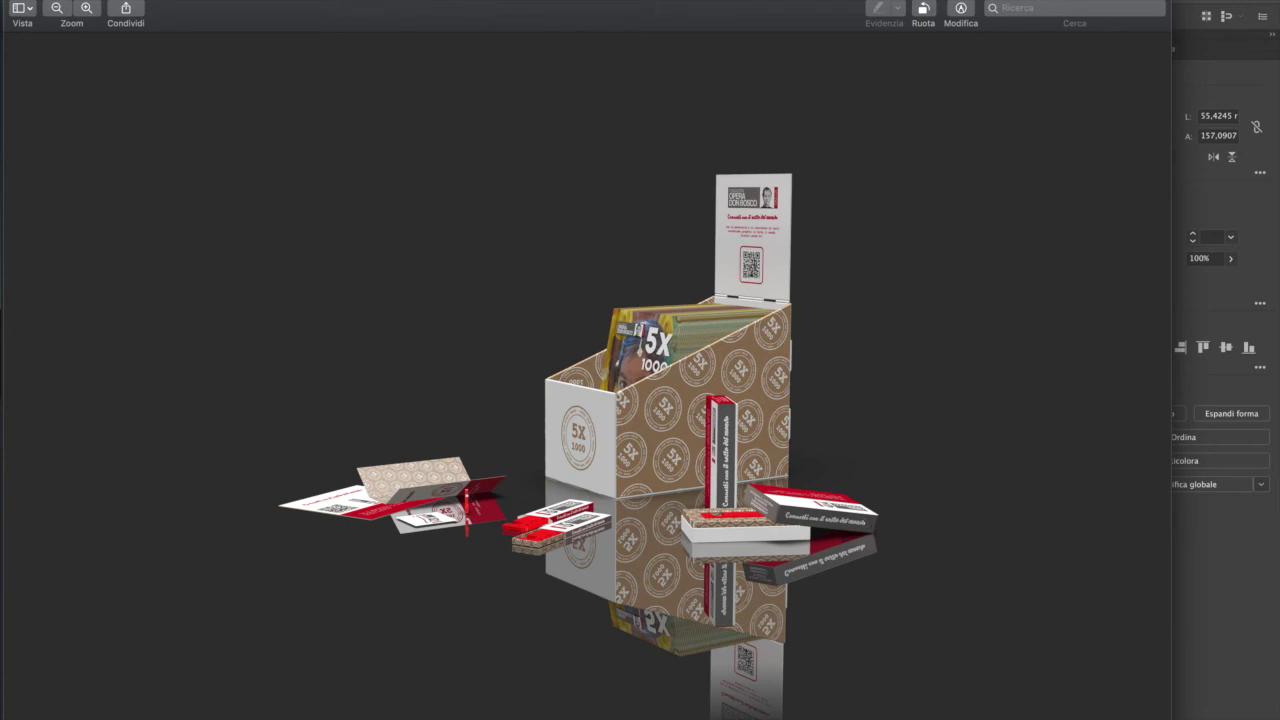
key(super+q)
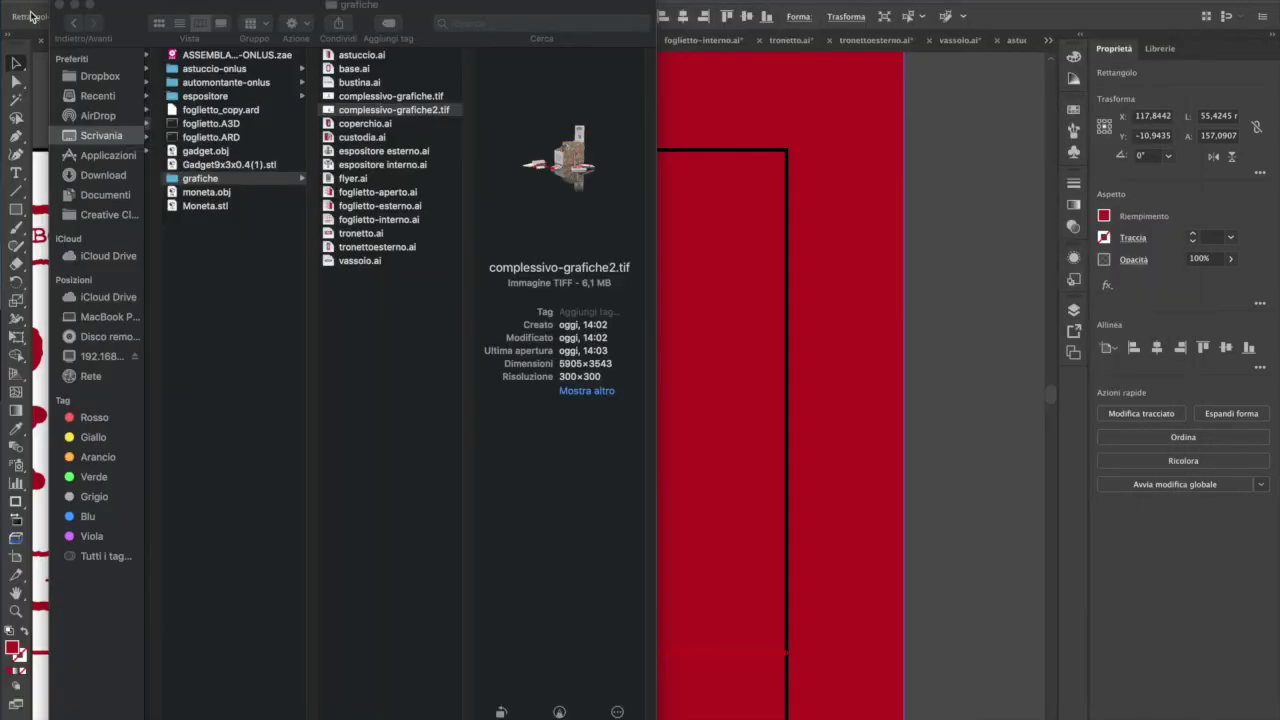
double_click(387, 96)
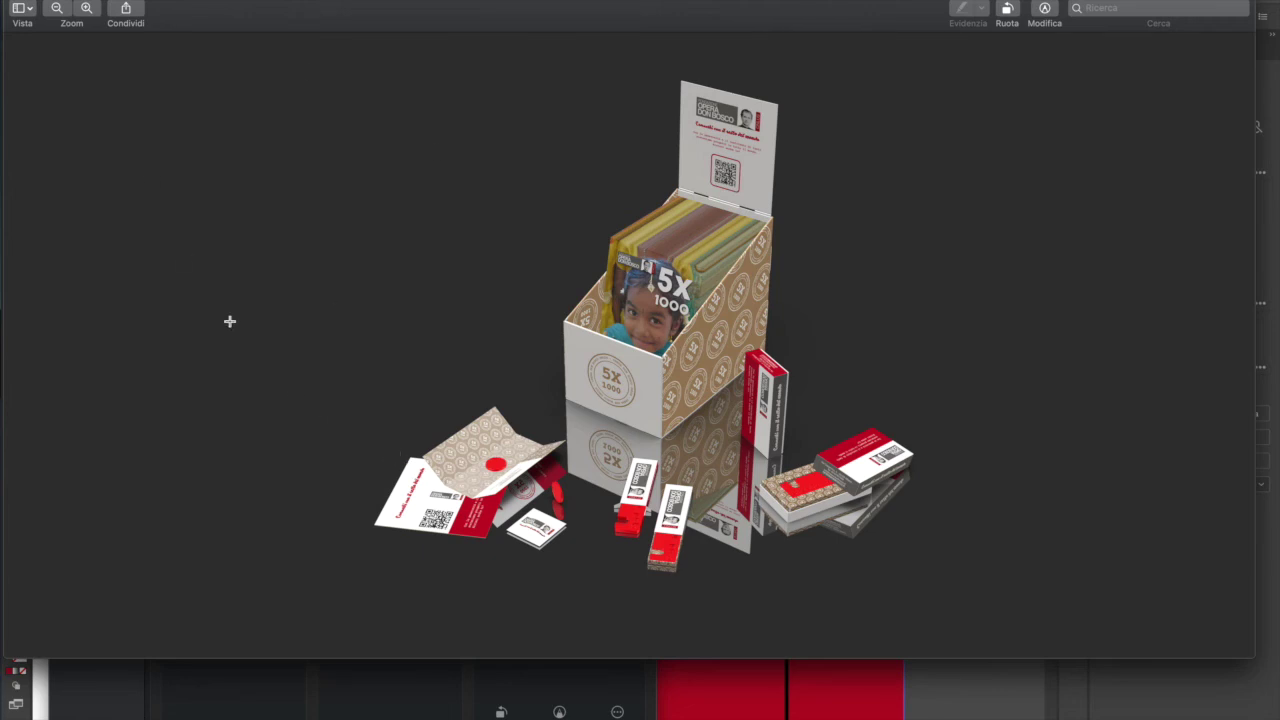
click(25, 5)
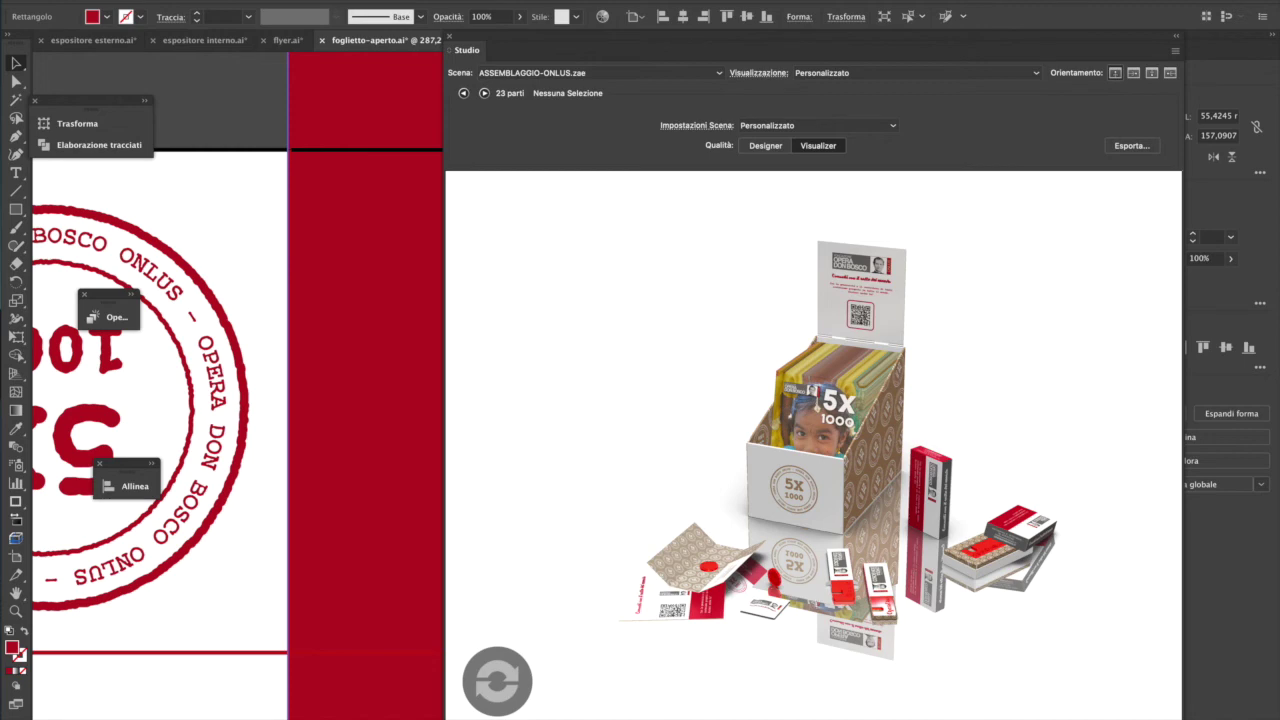
- Zoom in and out on the 3D display assembly, then switch to Esko Studio Toolkit
scroll(840, 445, up, 2)
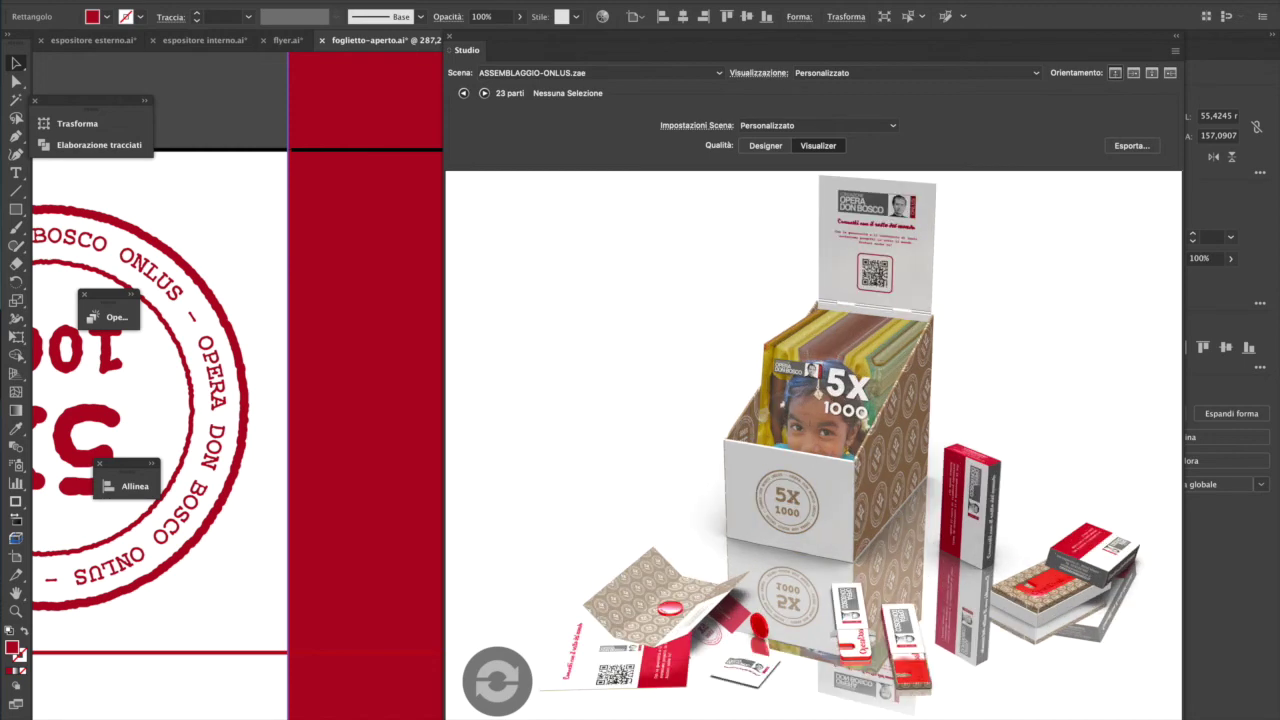
scroll(840, 445, up, 3)
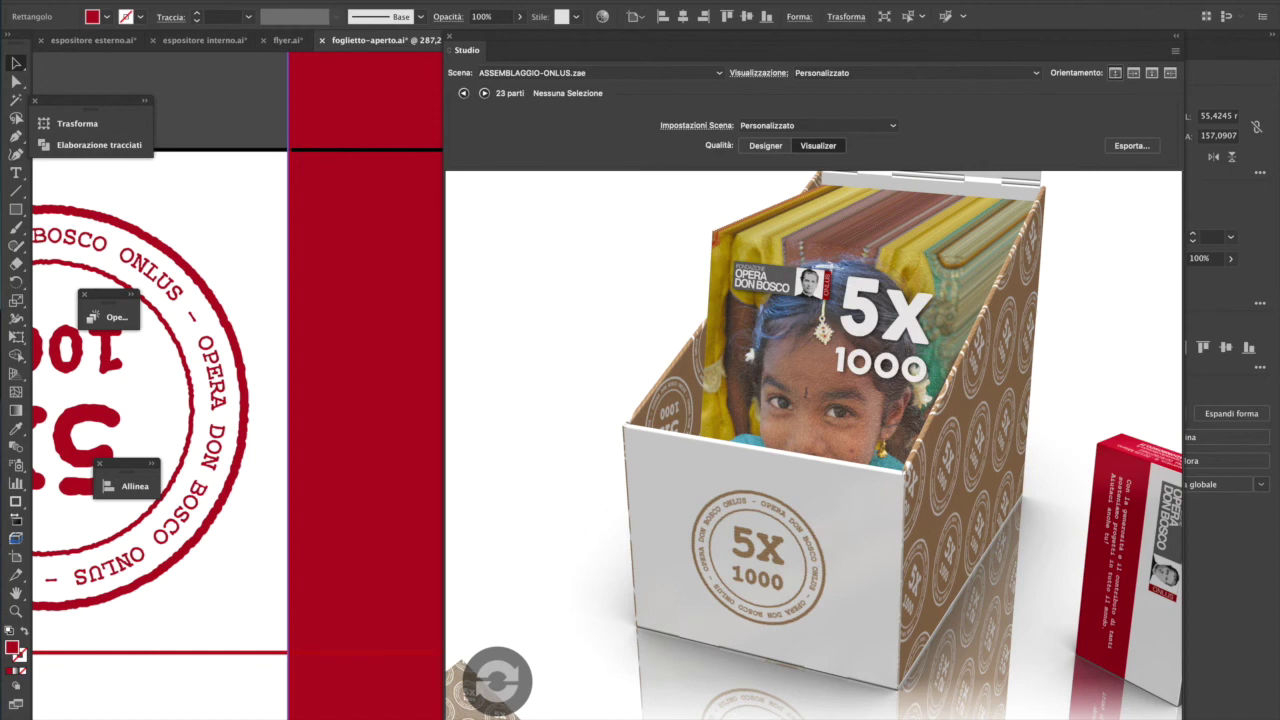
scroll(840, 445, down, 5)
scroll(850, 450, up, 3)
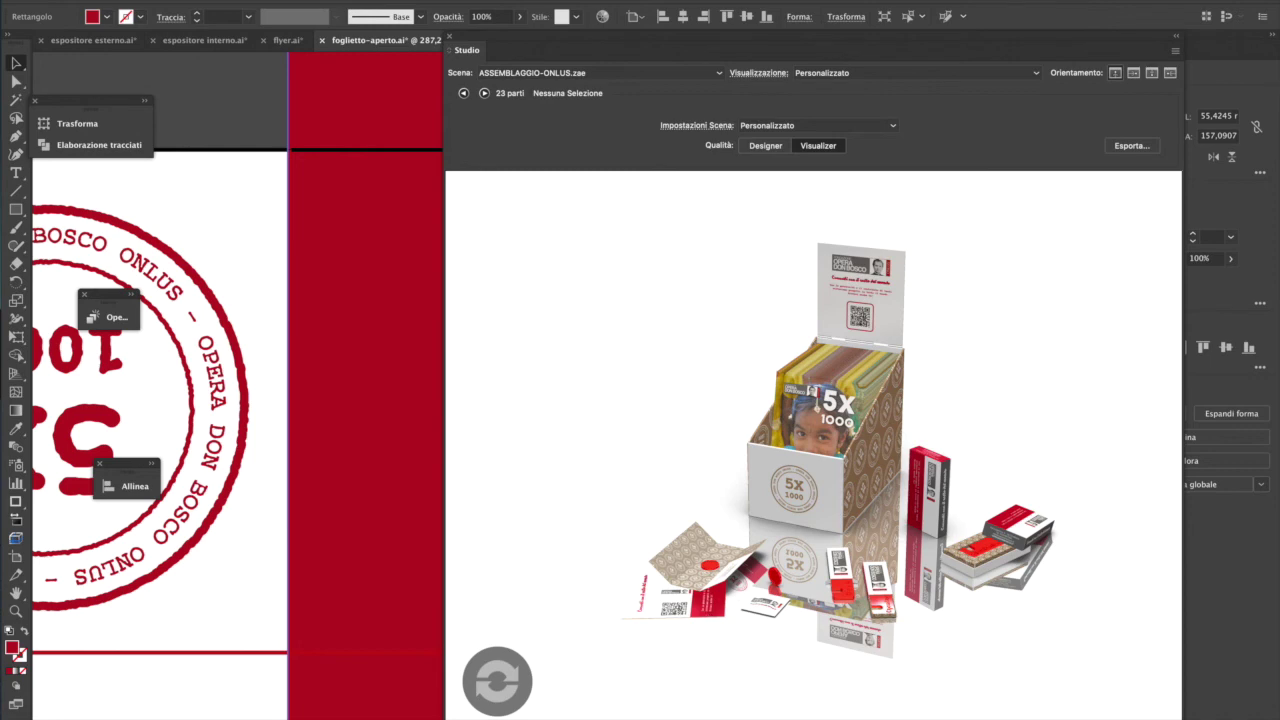
click(1012, 710)
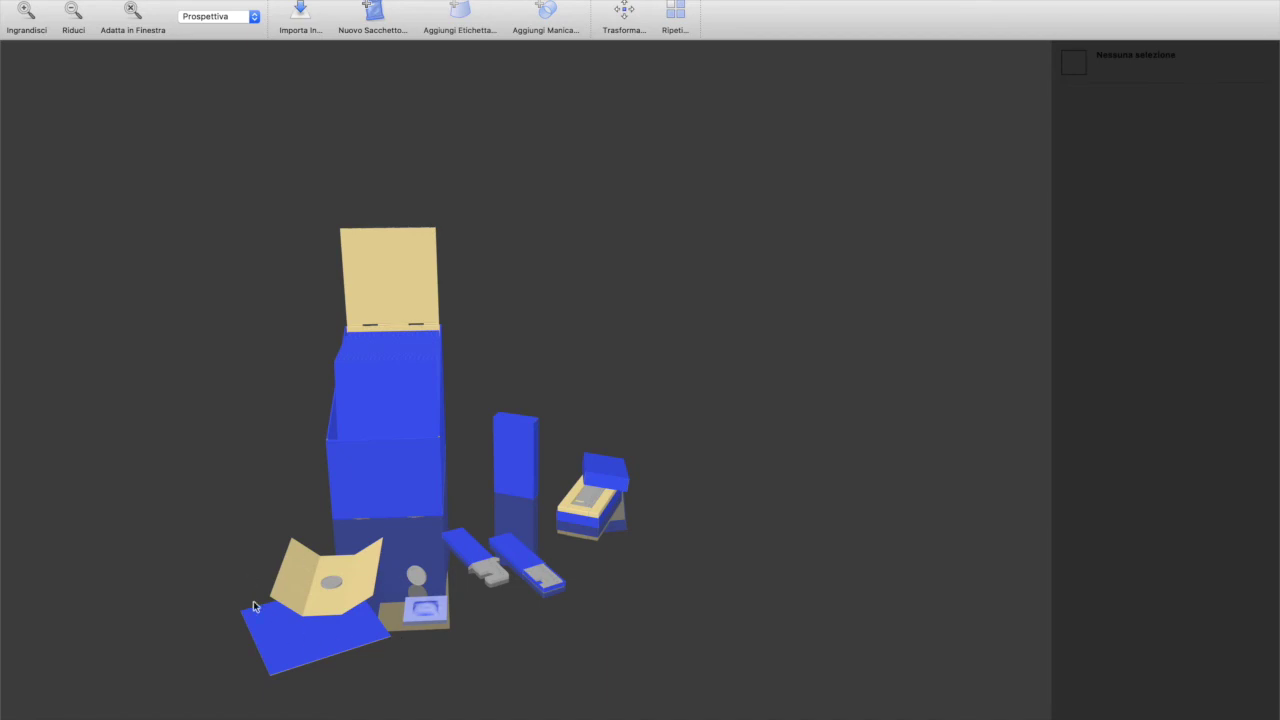
- Fold the display box's lid shut, then select every object in the scene and delete them
click(408, 458)
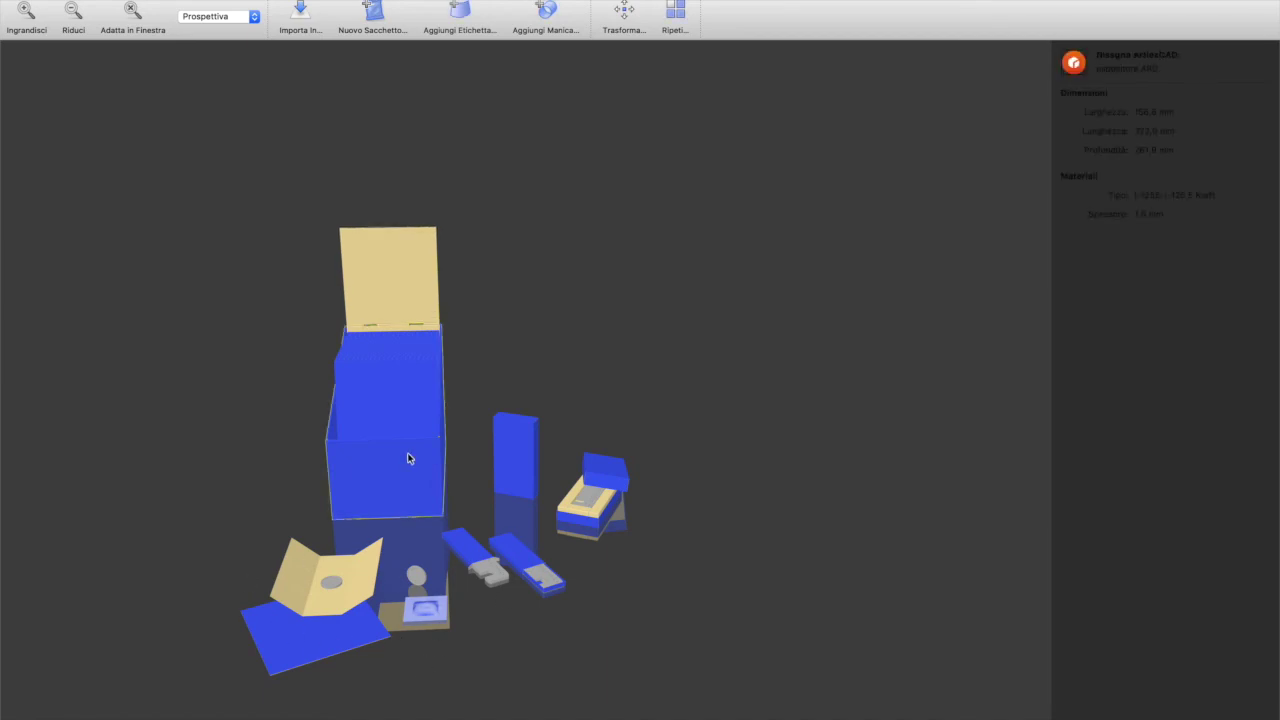
double_click(408, 458)
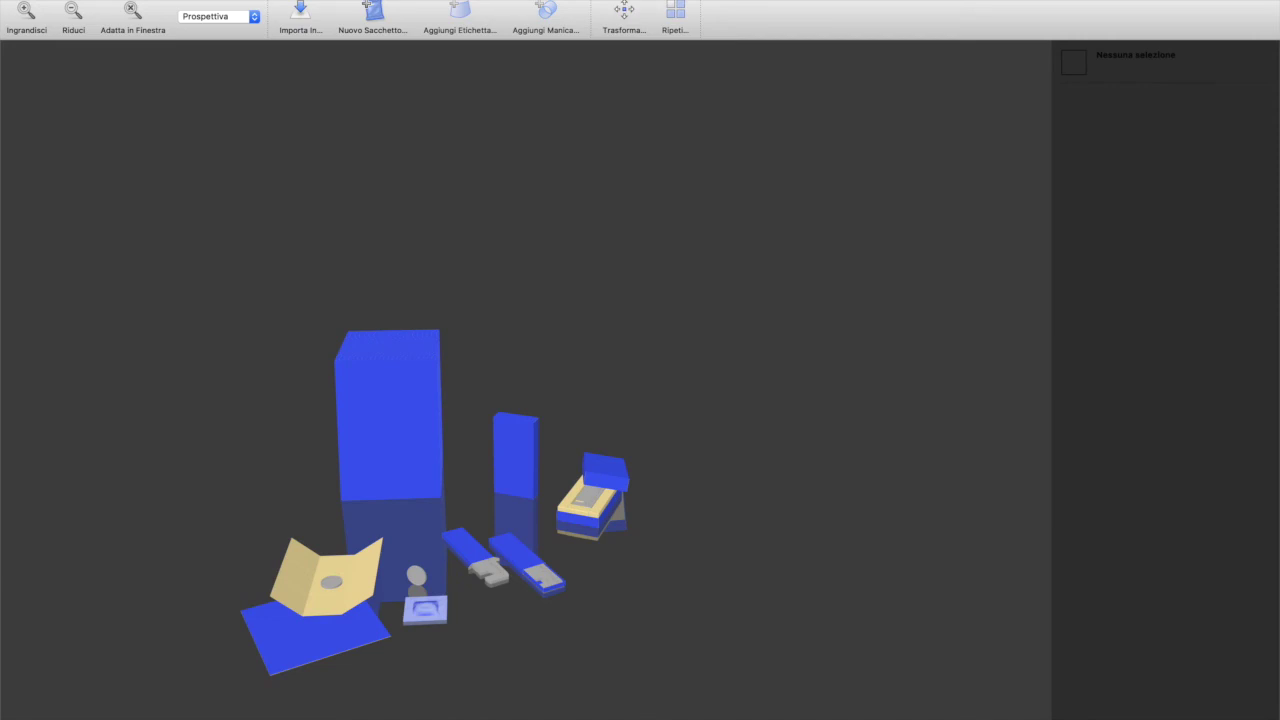
click(128, 0)
mouse_move(172, 0)
click(172, 102)
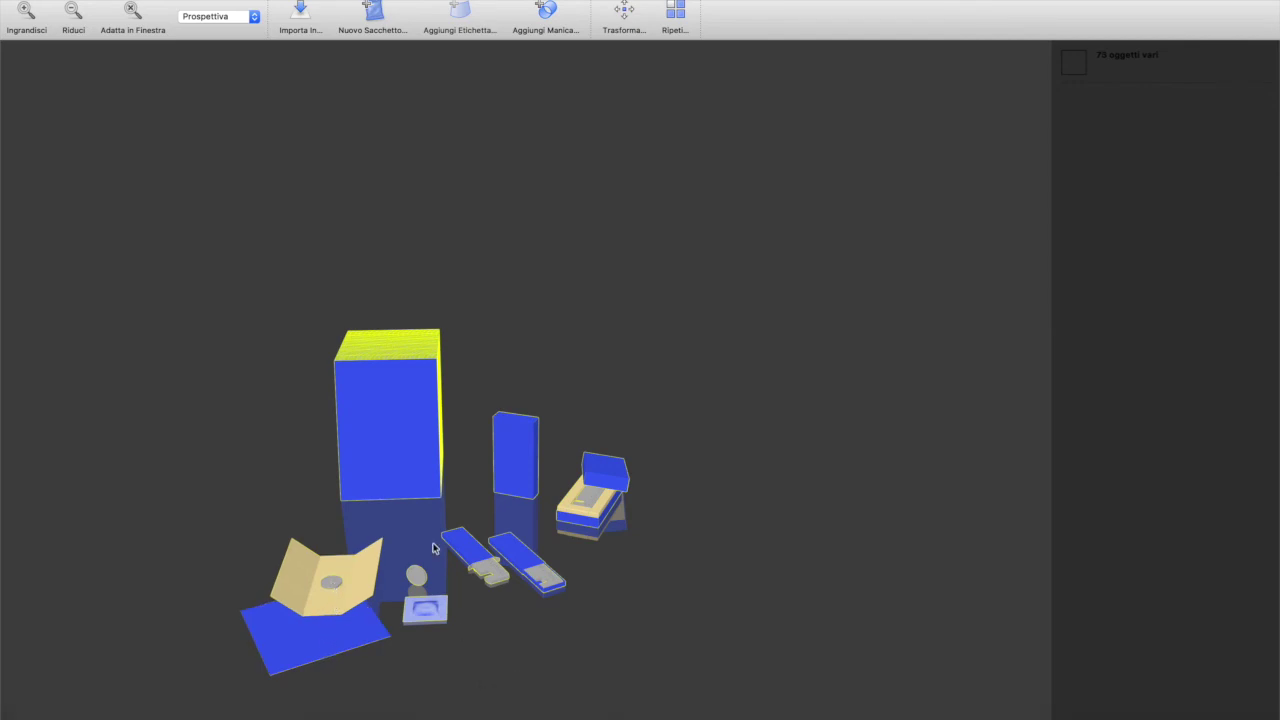
key(Delete)
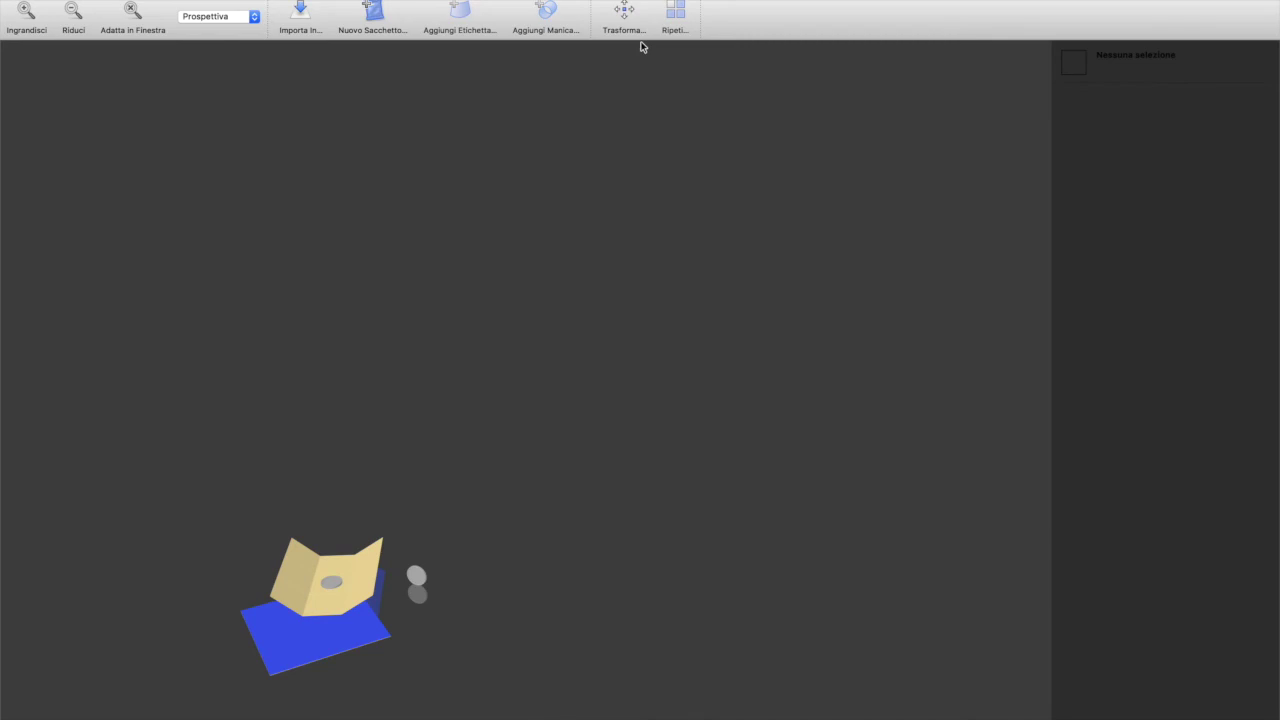
- Switch to the Fronte view and frame the remaining assembly with zoom and pan
click(255, 16)
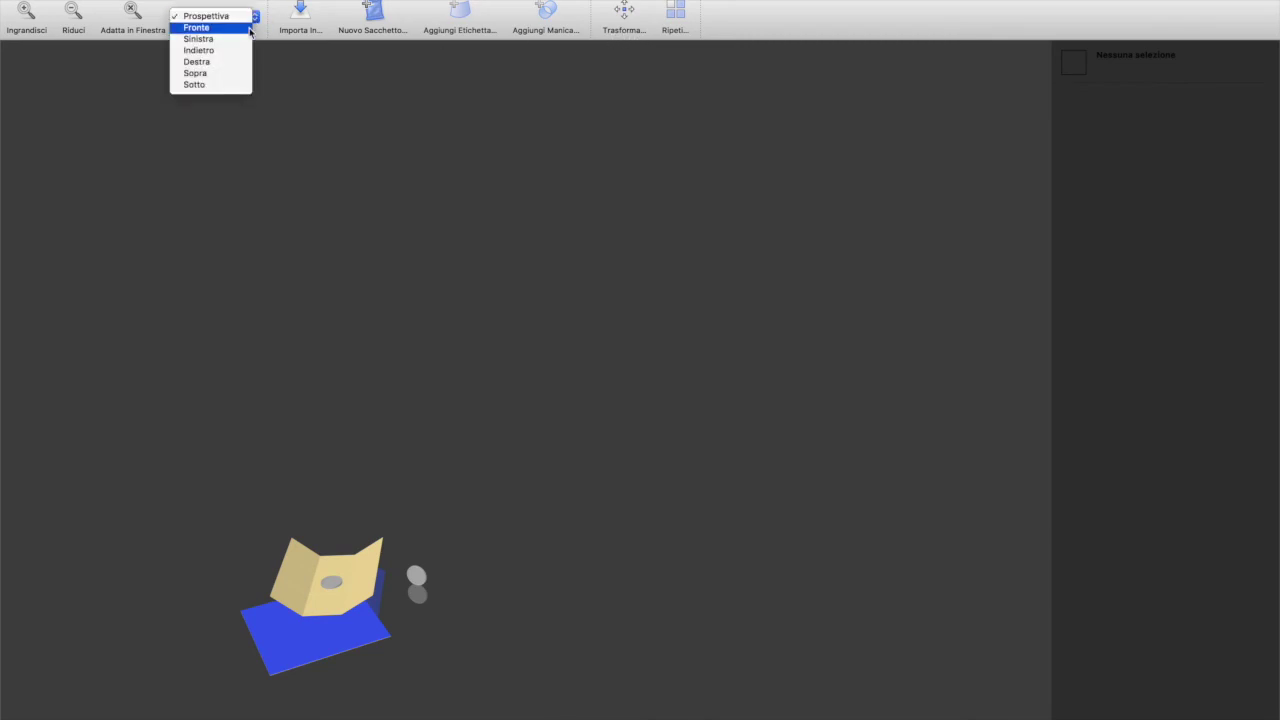
click(249, 28)
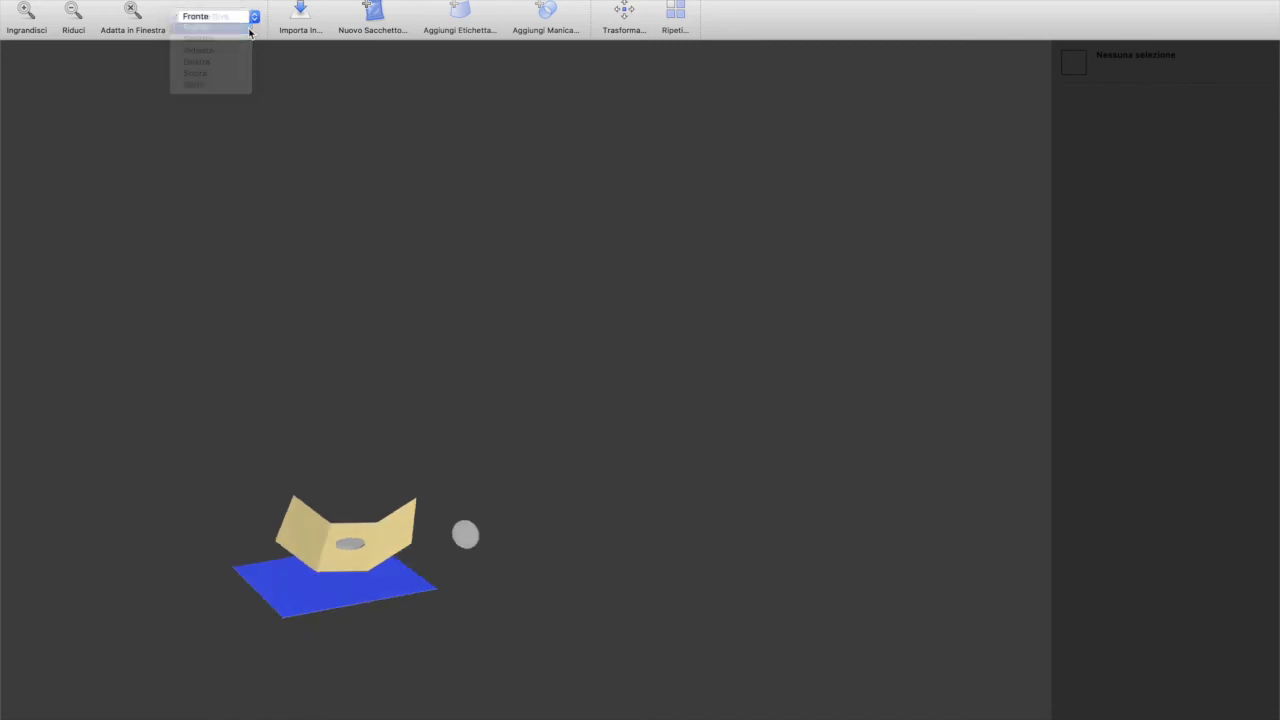
scroll(541, 376, down, 5)
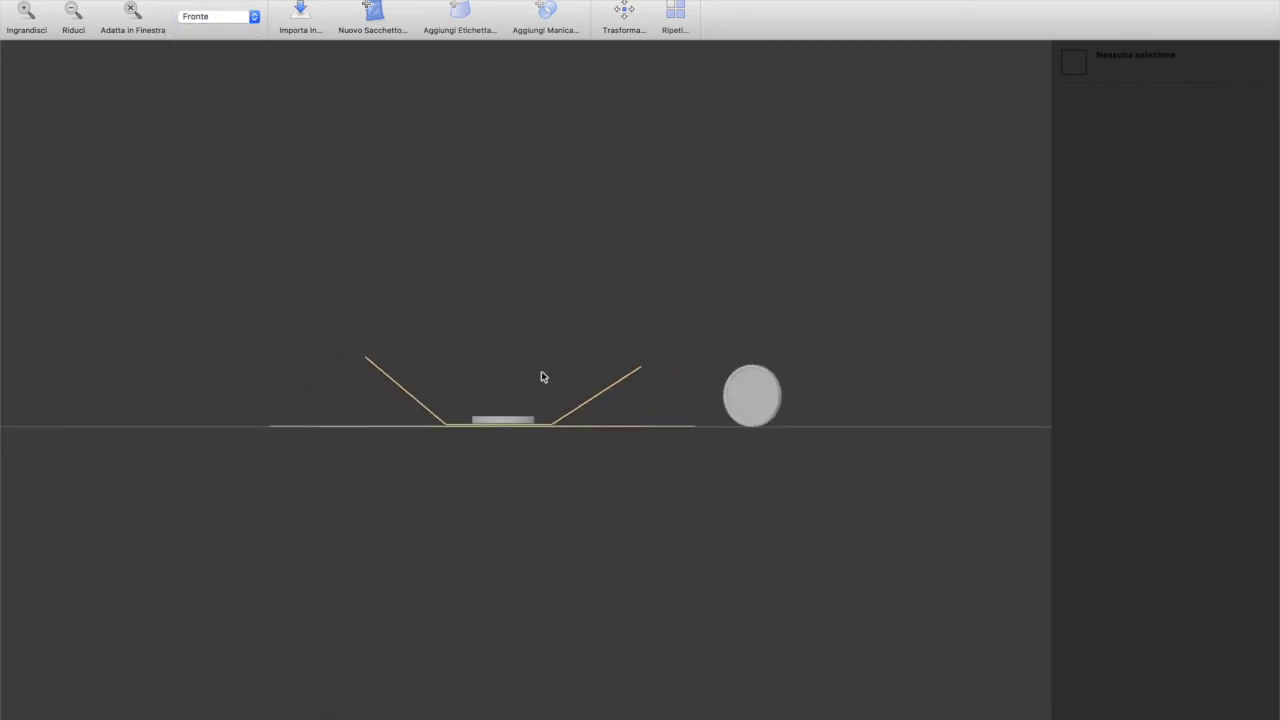
scroll(541, 372, up, 2)
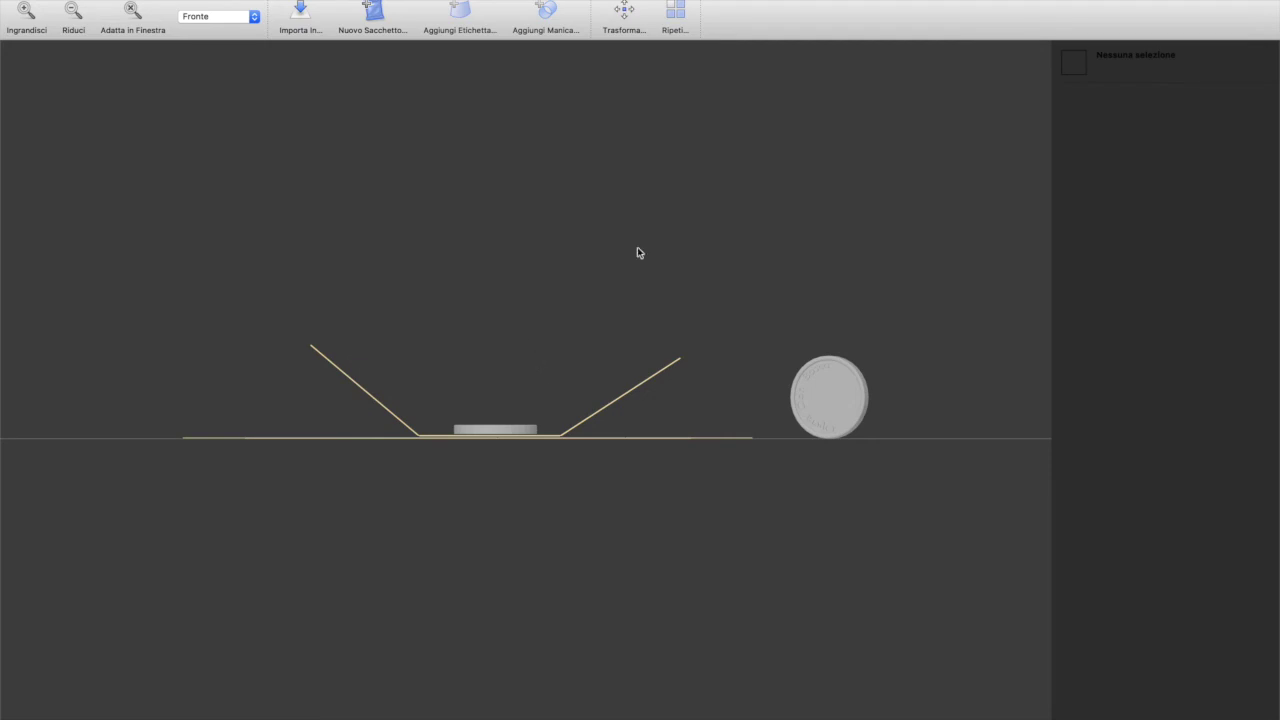
mouse_move(680, 486)
mouse_down()
mouse_move(663, 569)
mouse_move(683, 477)
mouse_up()
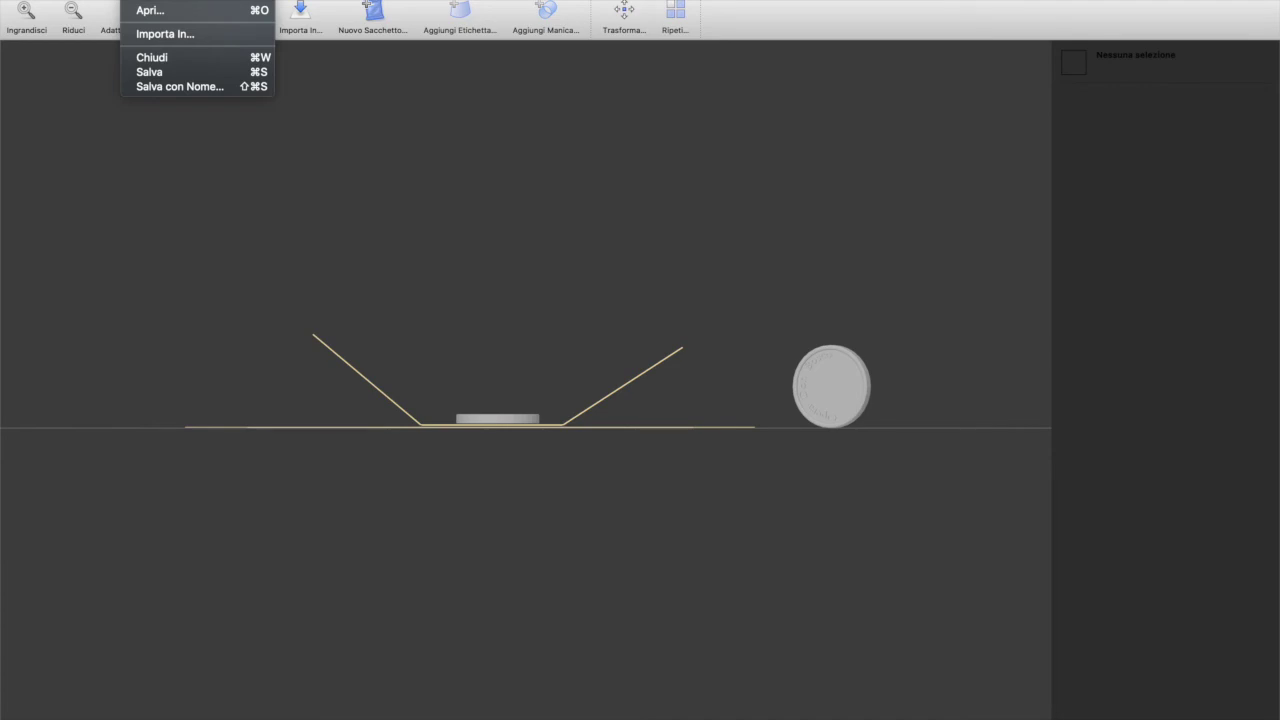
- Save the coin scene as ASSEMBLAGGIO-ONLUS-moneta in the onlus folder, then return to Illustrator
click(166, 88)
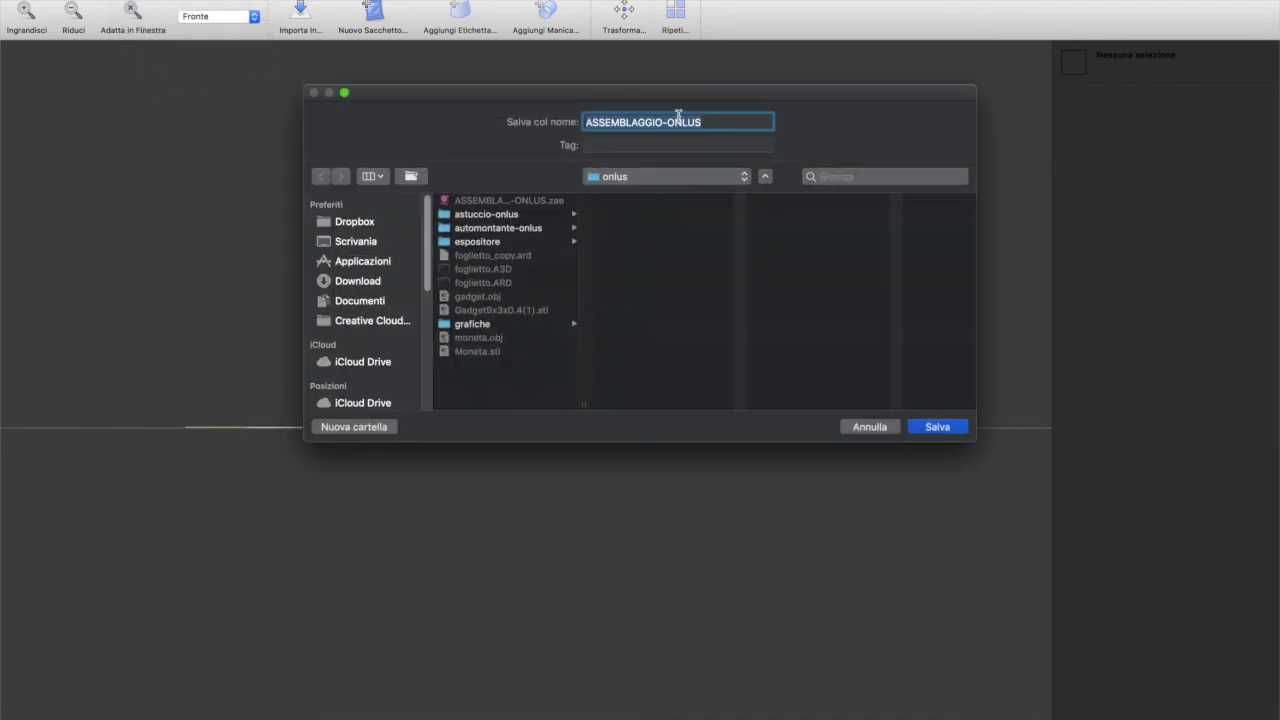
click(709, 121)
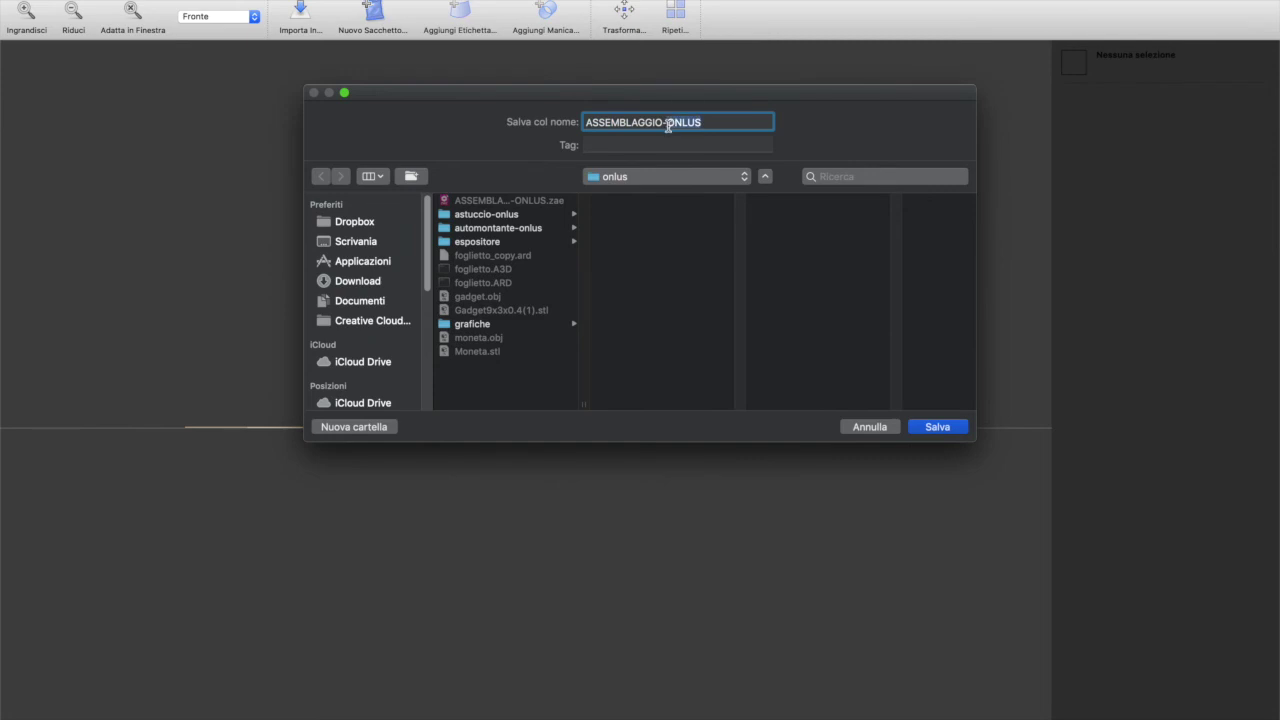
click(714, 122)
text(-mone)
click(952, 429)
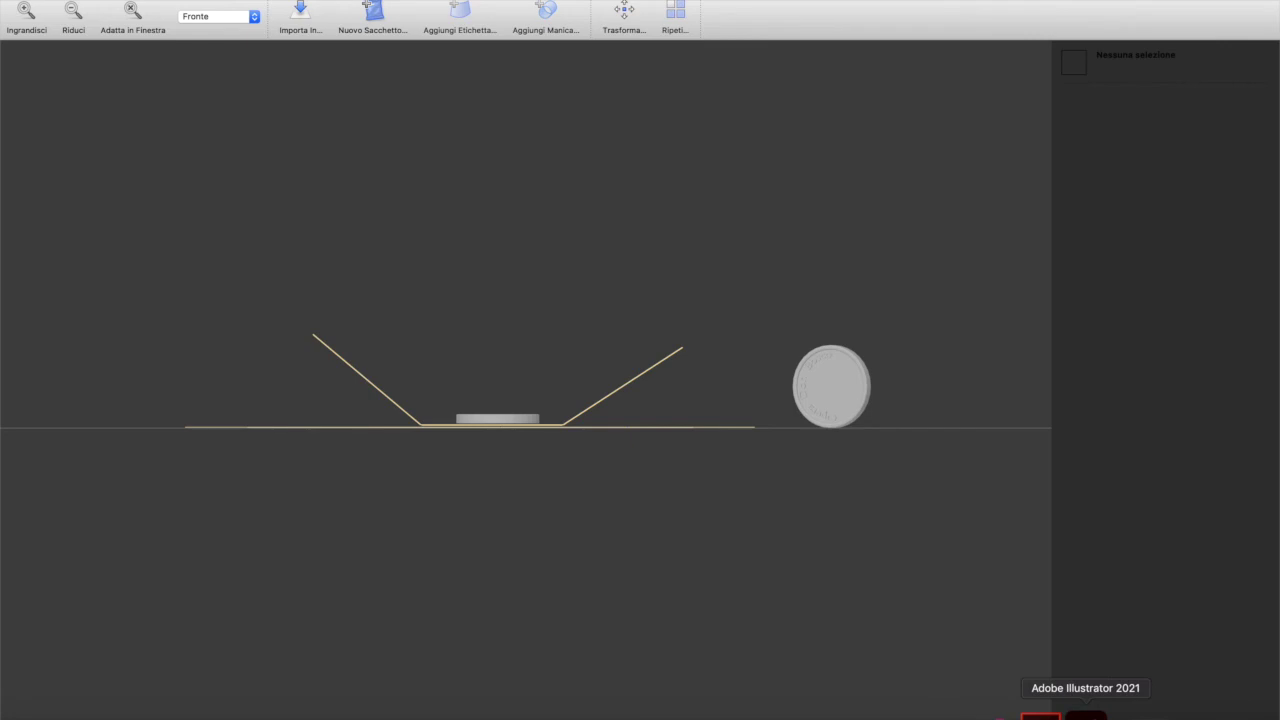
click(1090, 714)
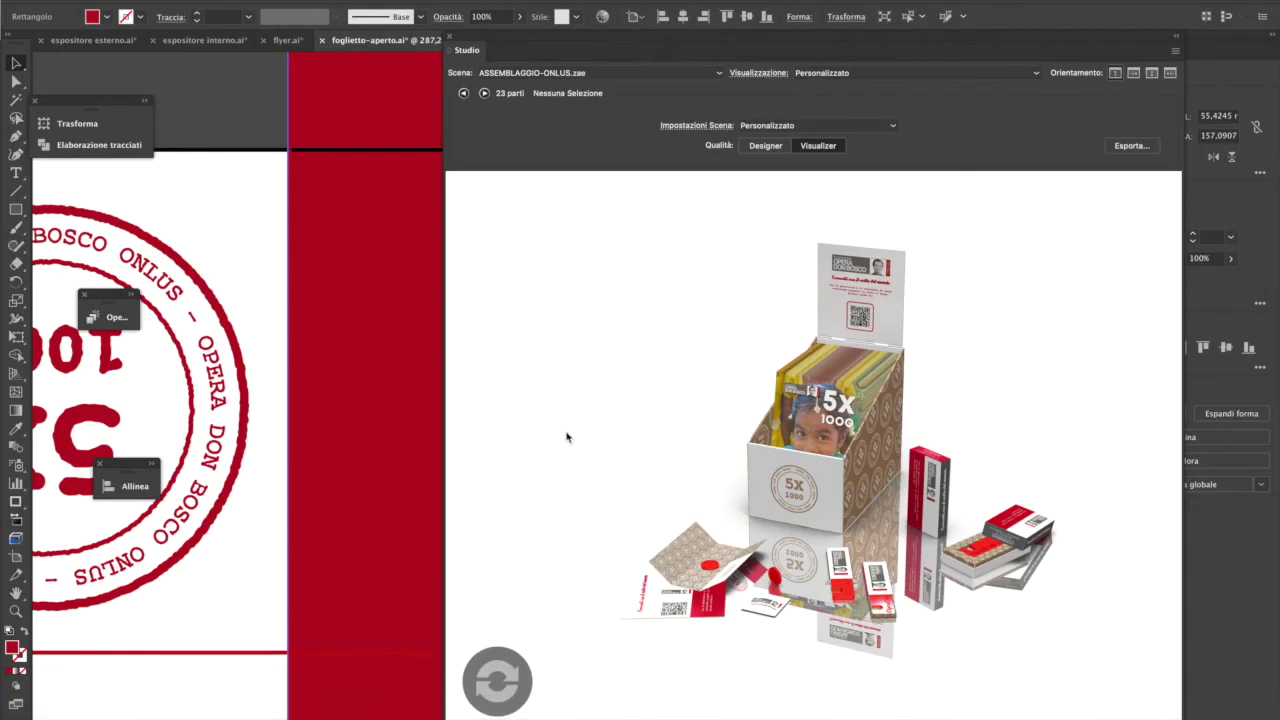
- Load the ASSEMBLAGGIO-ONLUS-moneta.zae scene from the onlus folder into the Studio panel
click(719, 74)
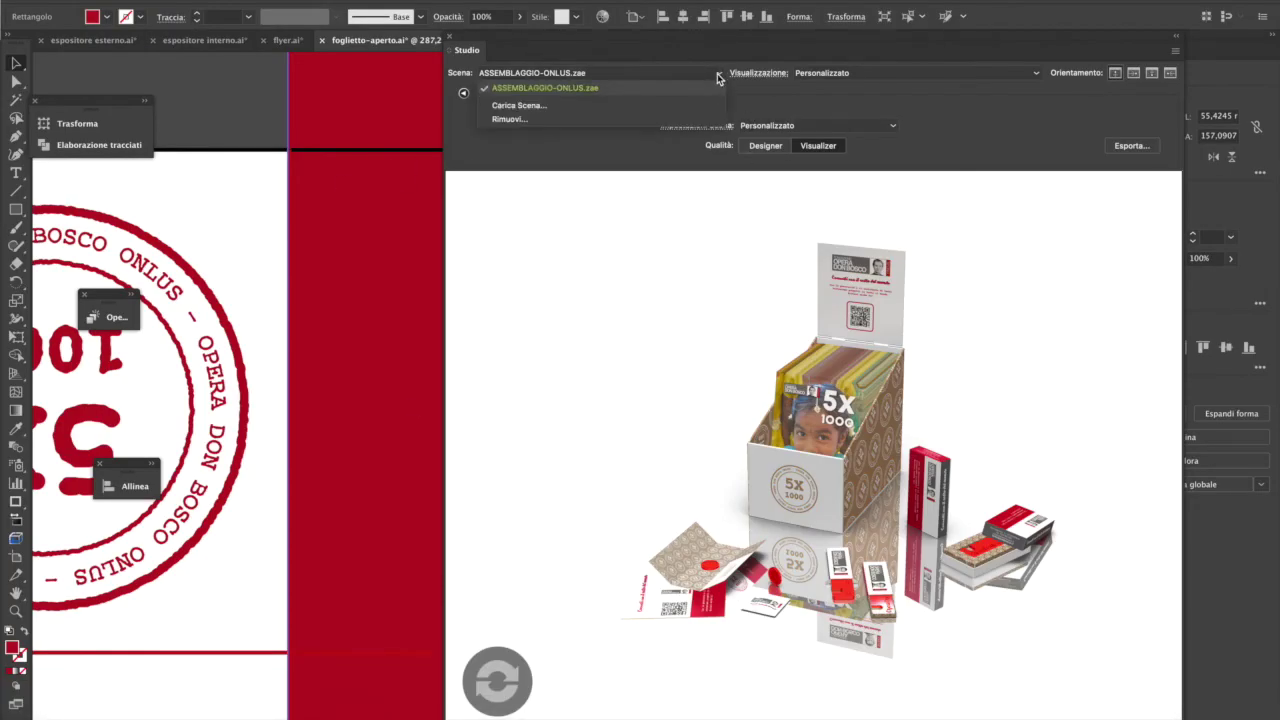
click(677, 104)
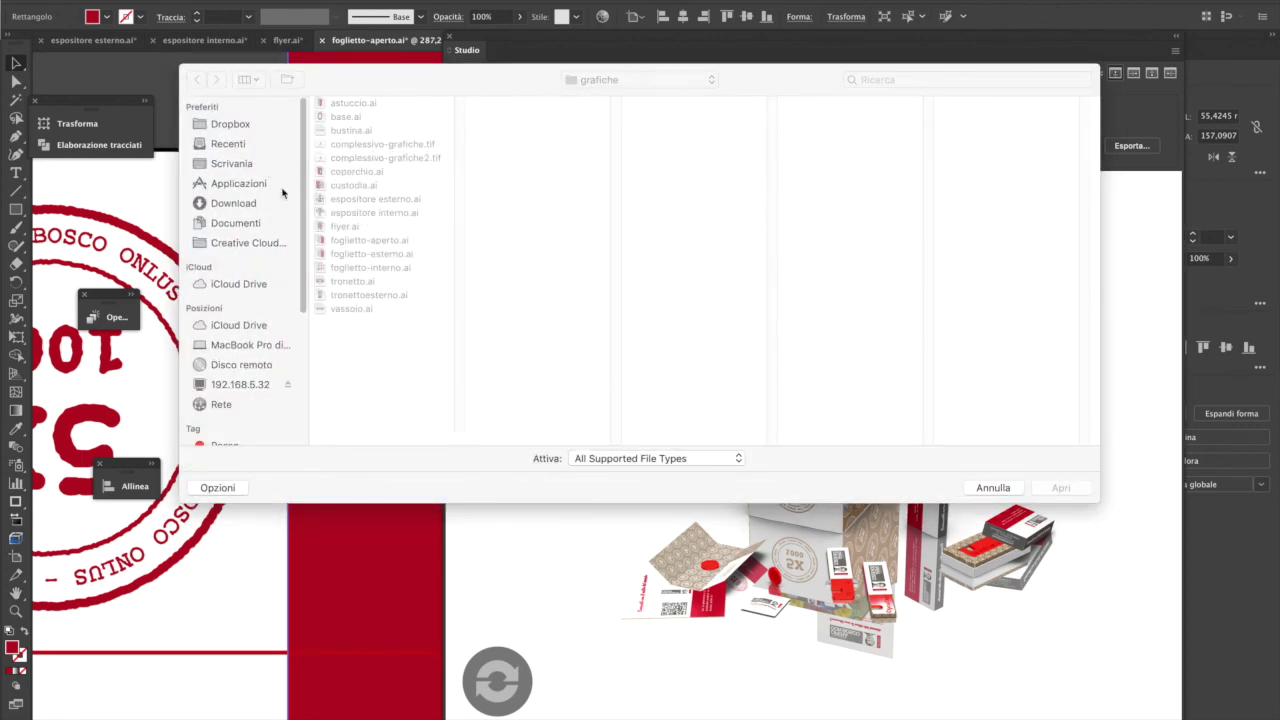
click(591, 86)
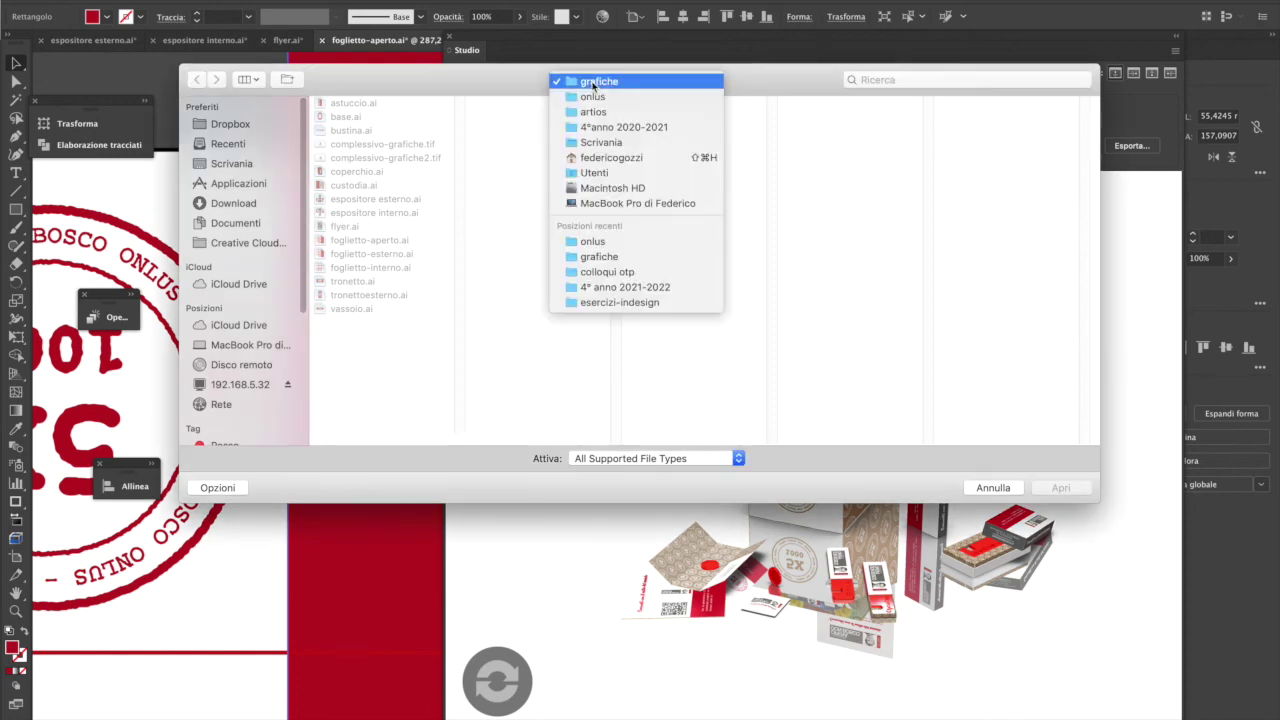
click(535, 230)
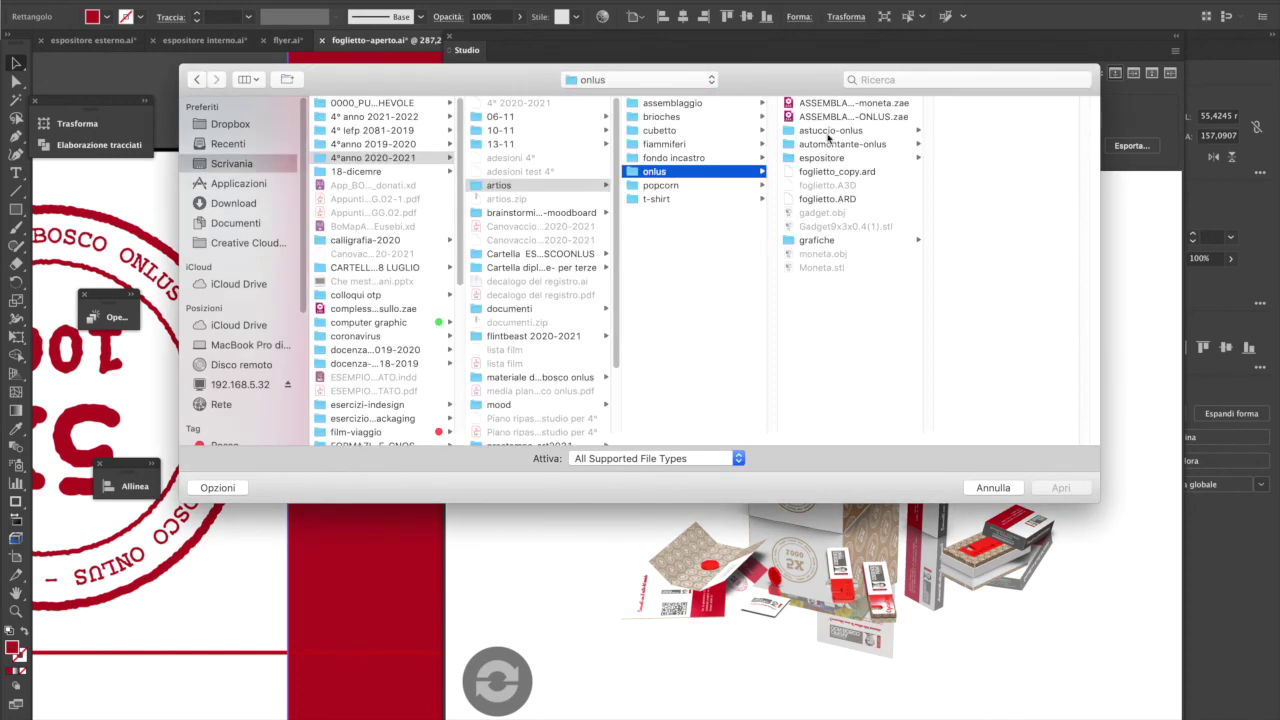
double_click(843, 105)
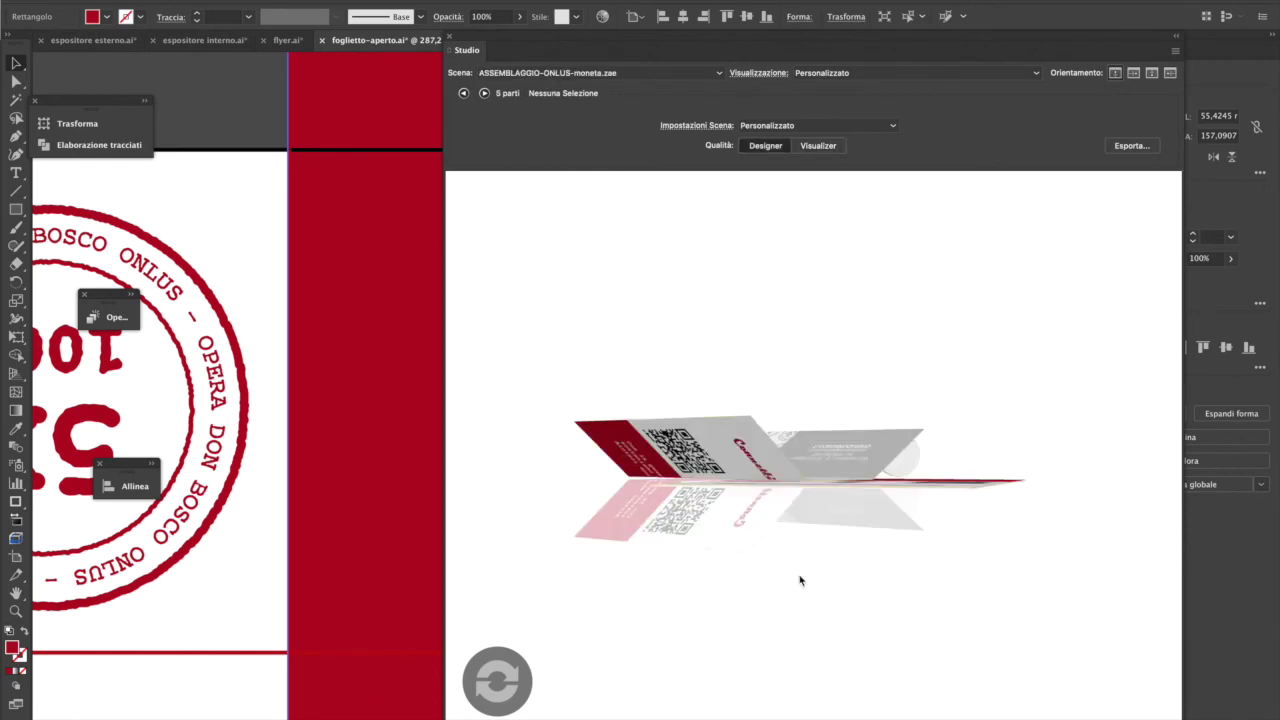
- Show the folder scene from above in realistic rendering quality and select the coin
drag(800, 580, 845, 240)
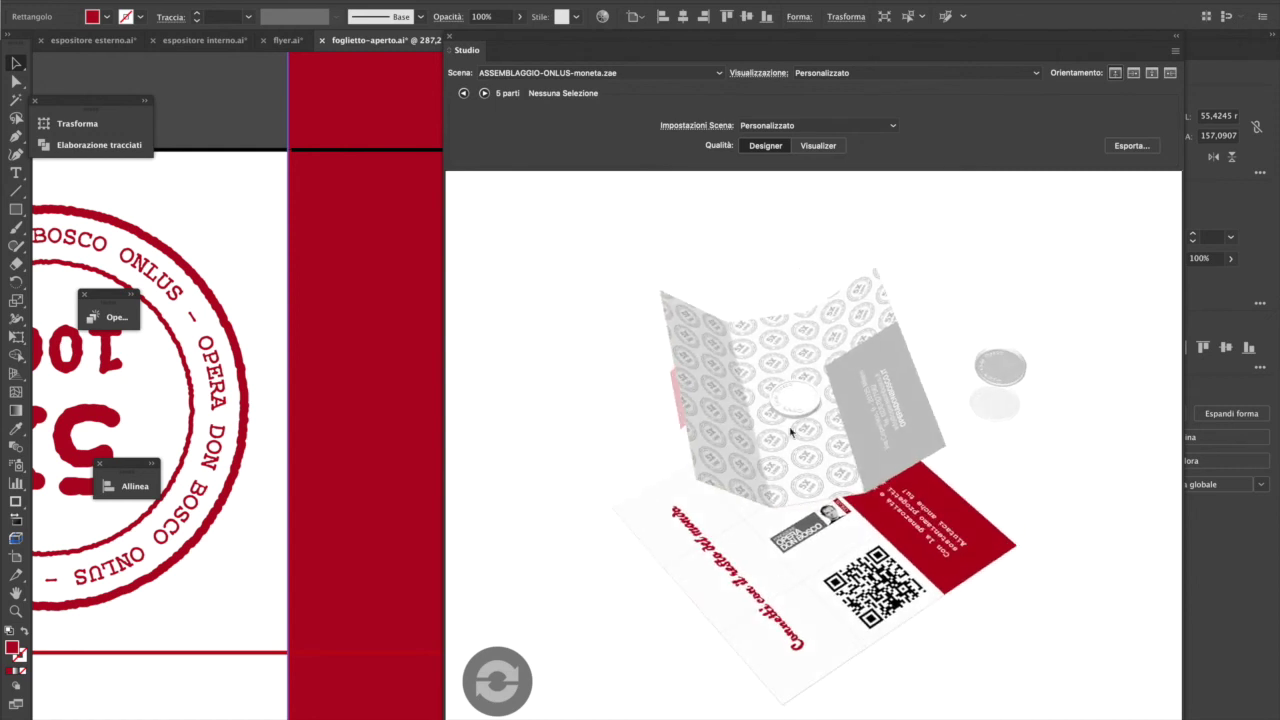
click(817, 147)
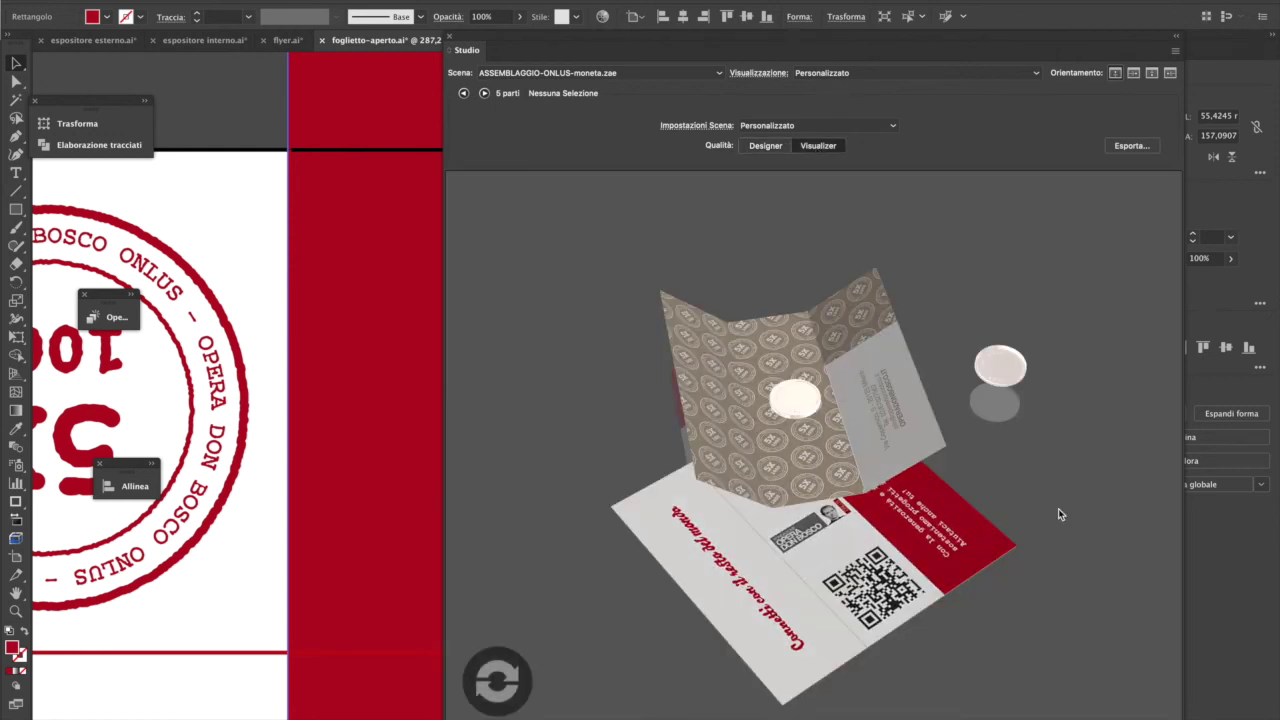
drag(1042, 494, 1028, 525)
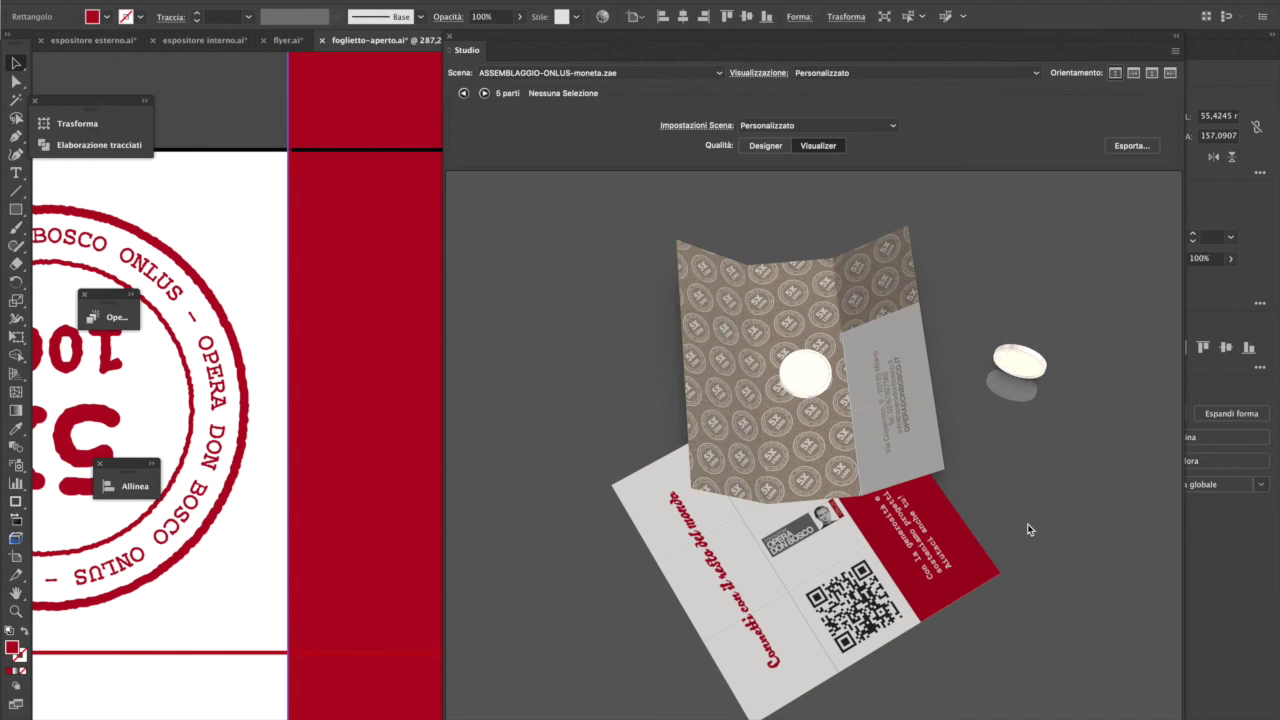
click(797, 373)
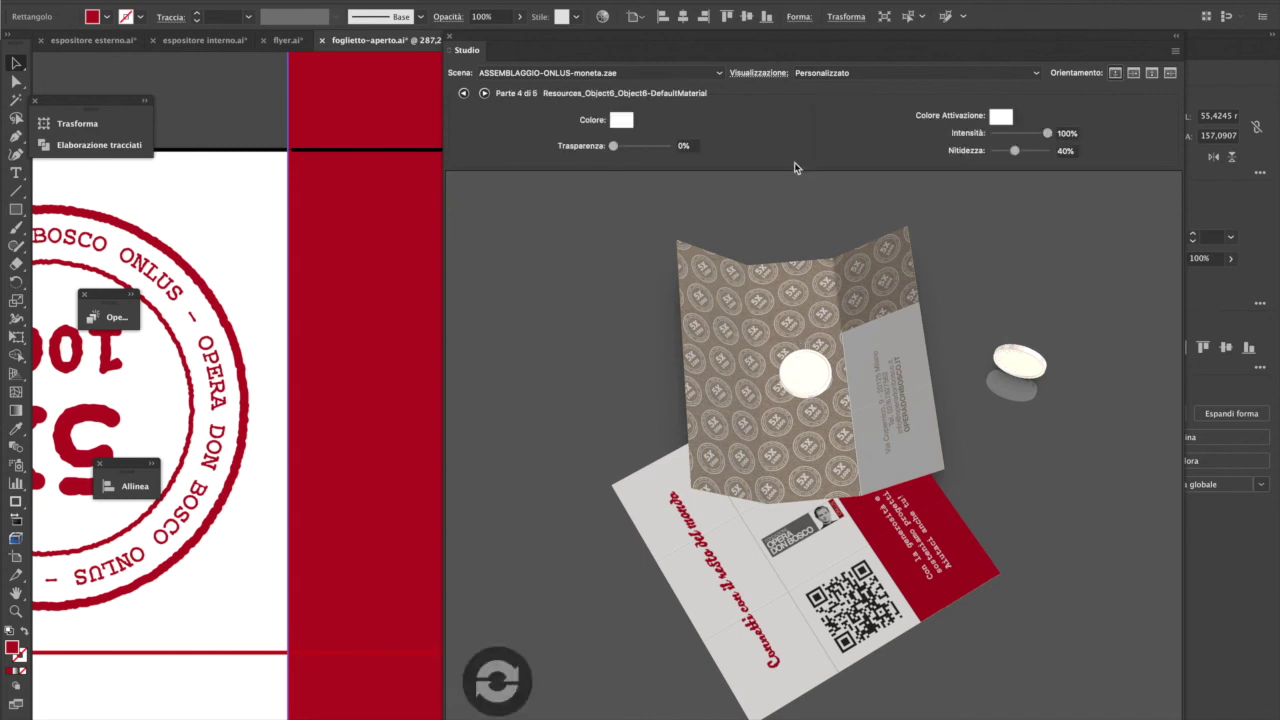
- Give the coin material a pure red colour
click(623, 125)
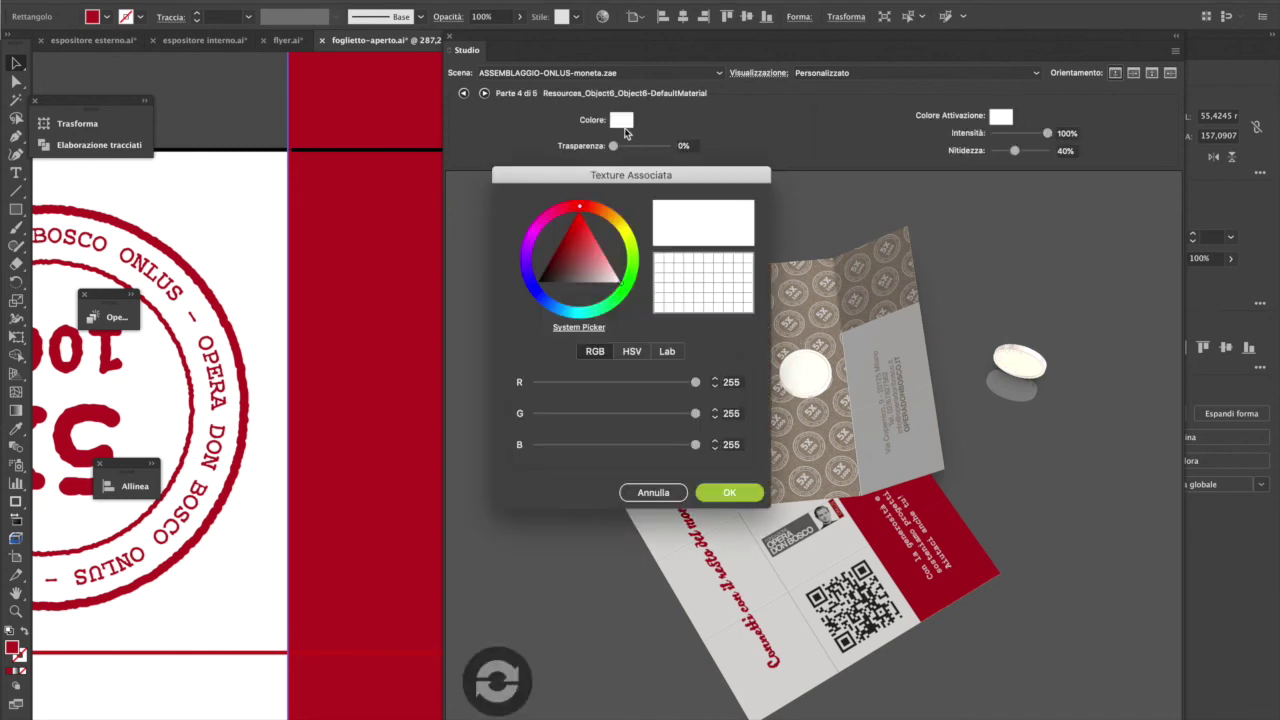
click(586, 224)
drag(586, 224, 579, 209)
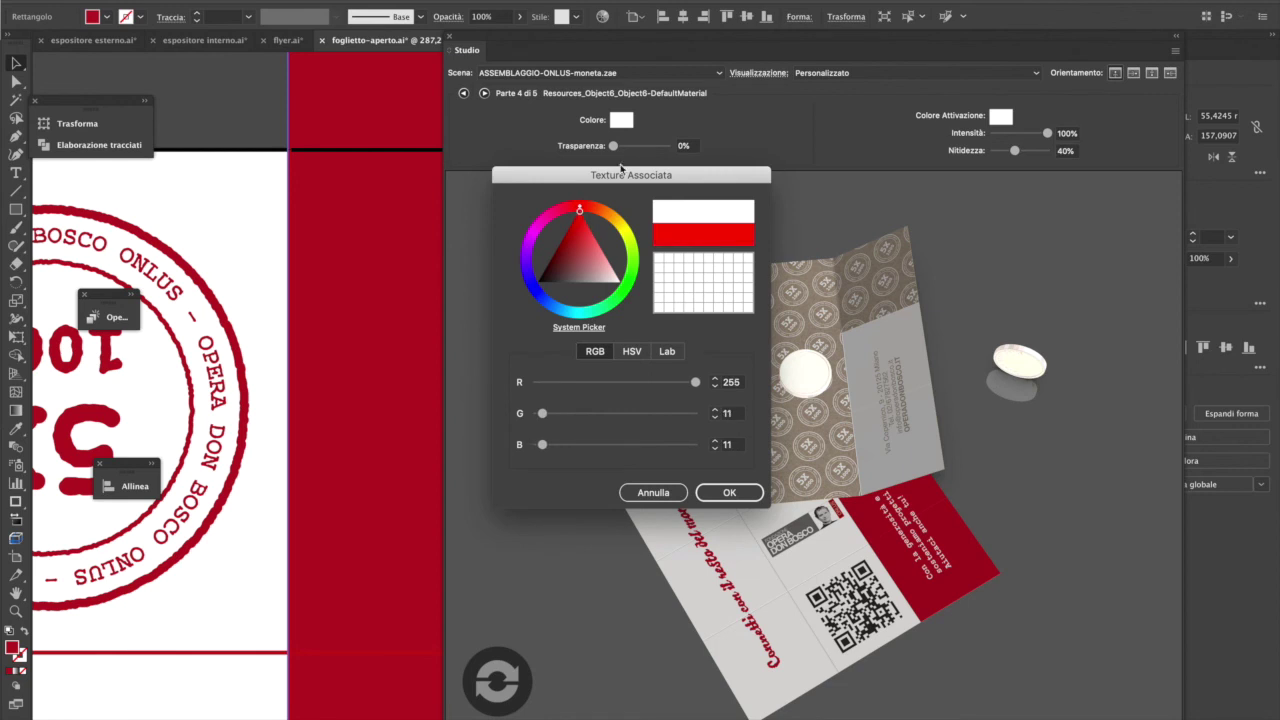
click(729, 492)
- Set the coin's transparency to 53% and sharpness to 100%, then deselect it
drag(623, 147, 644, 149)
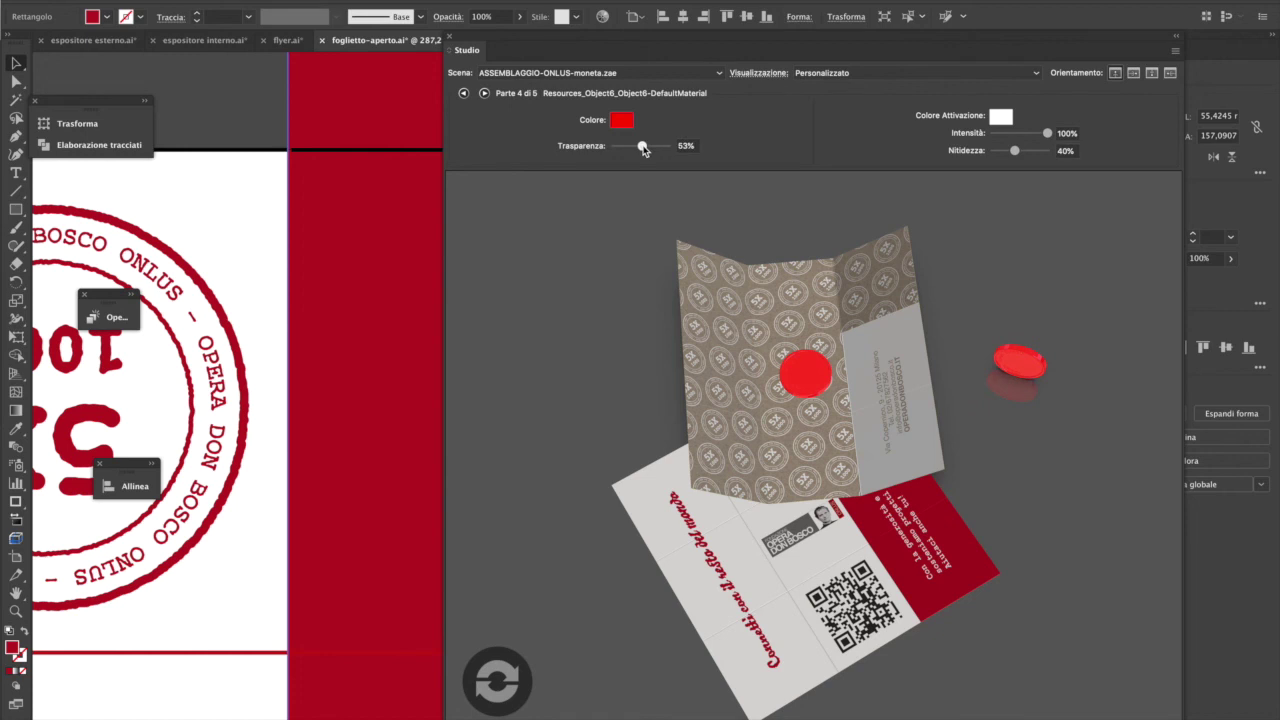
click(1015, 150)
drag(1035, 156, 1063, 157)
mouse_move(1000, 575)
mouse_down()
mouse_move(992, 515)
mouse_move(995, 578)
mouse_move(997, 551)
mouse_move(991, 573)
mouse_move(1029, 557)
mouse_move(966, 566)
mouse_move(963, 583)
mouse_move(978, 588)
mouse_up()
scroll(1004, 557, up, 1)
scroll(995, 578, down, 2)
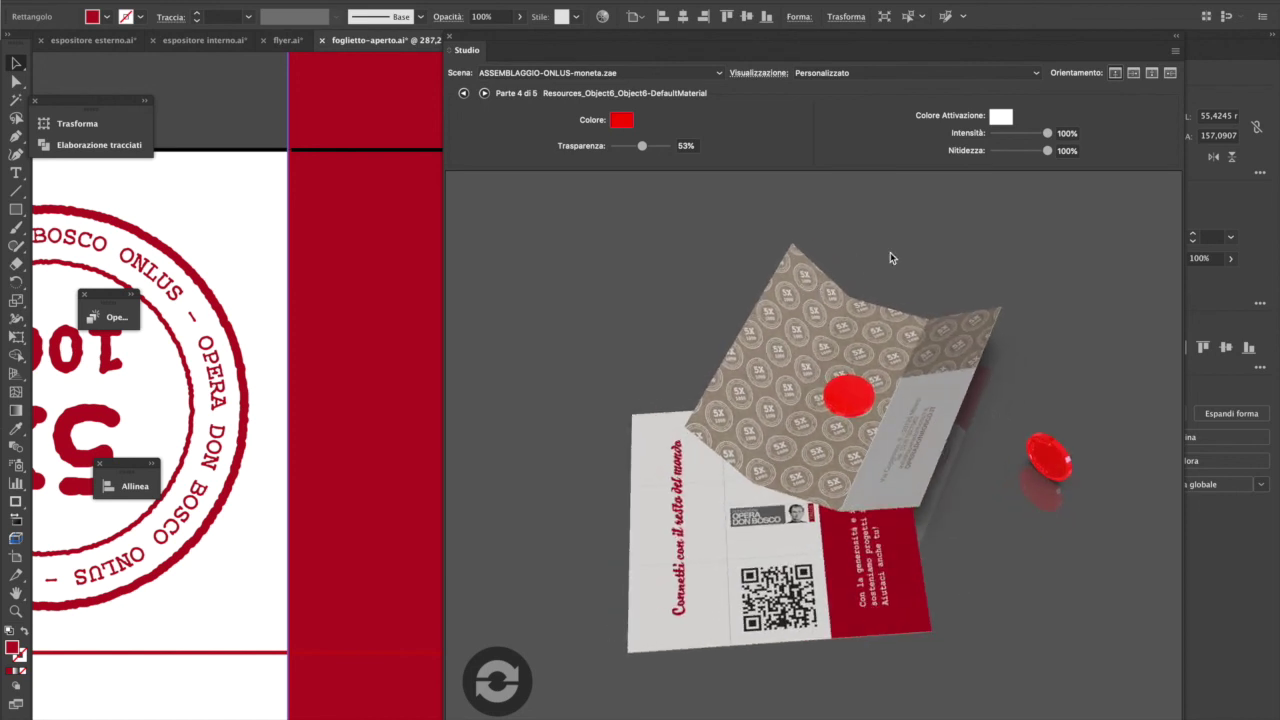
click(725, 50)
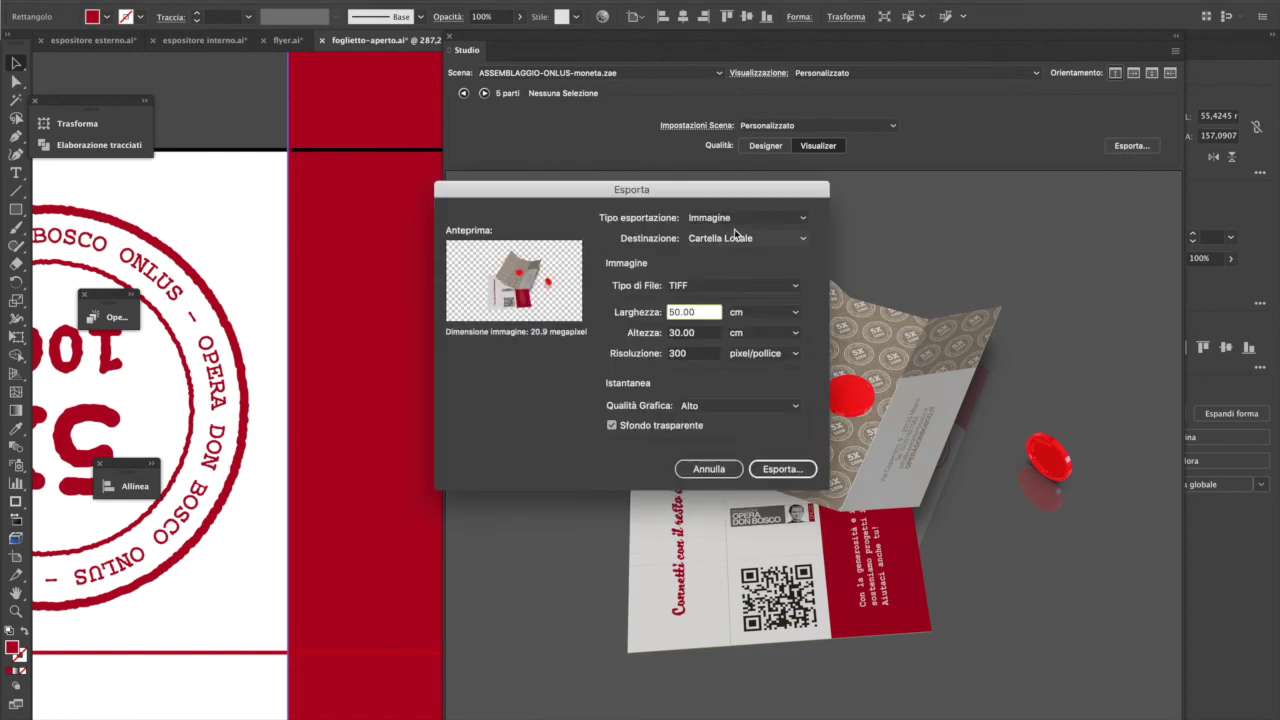
- Set the export to Sequenza Immagini with an Oscillazione animation (70° horizontal, 10° vertical, 8 s)
click(740, 218)
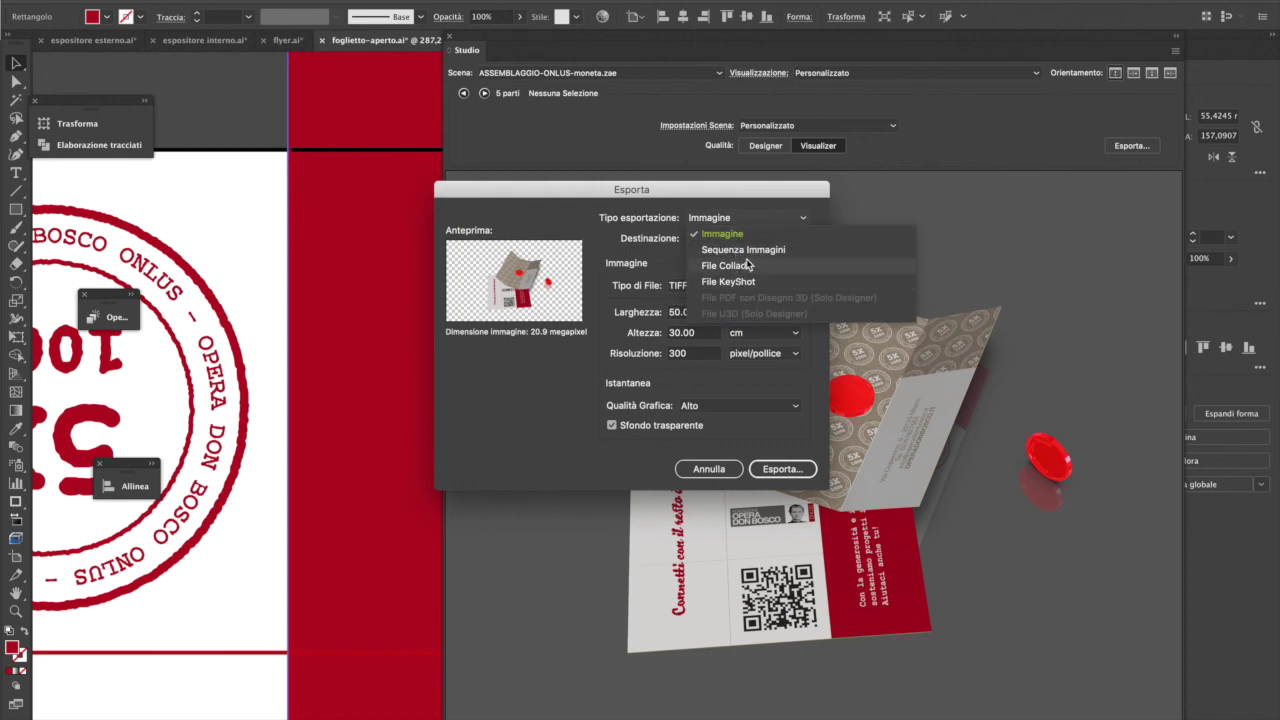
click(750, 252)
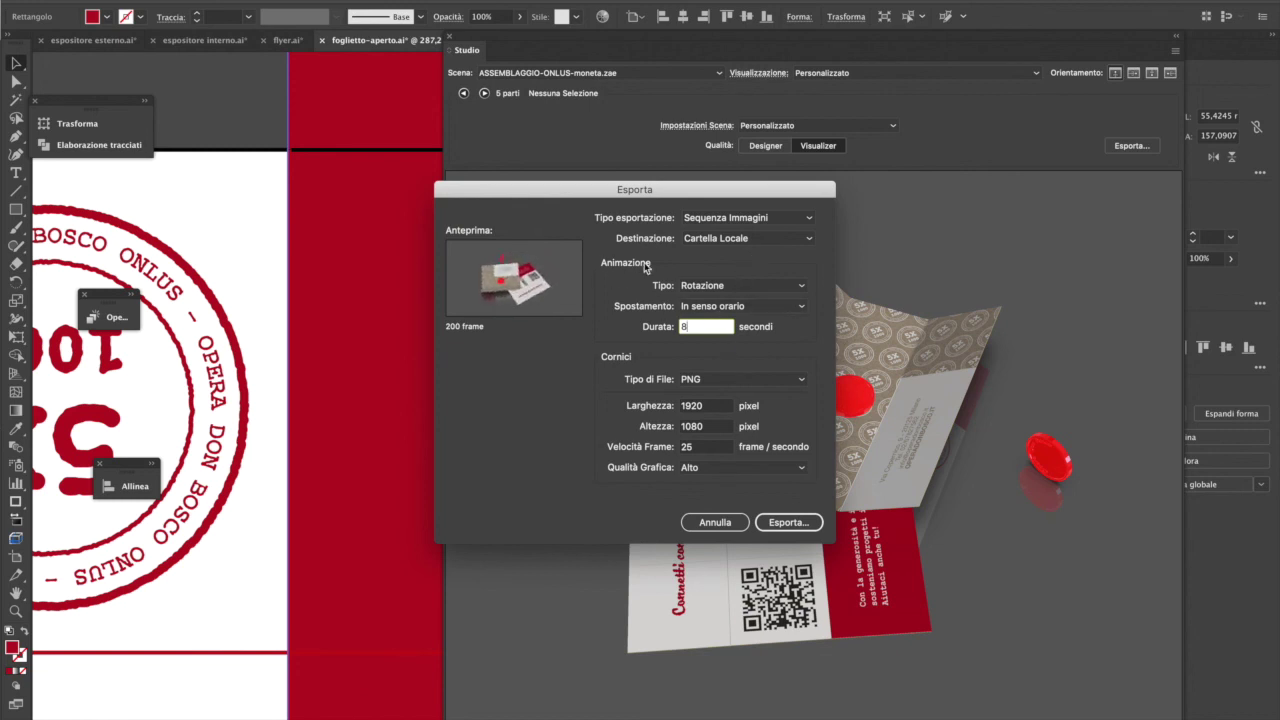
click(731, 287)
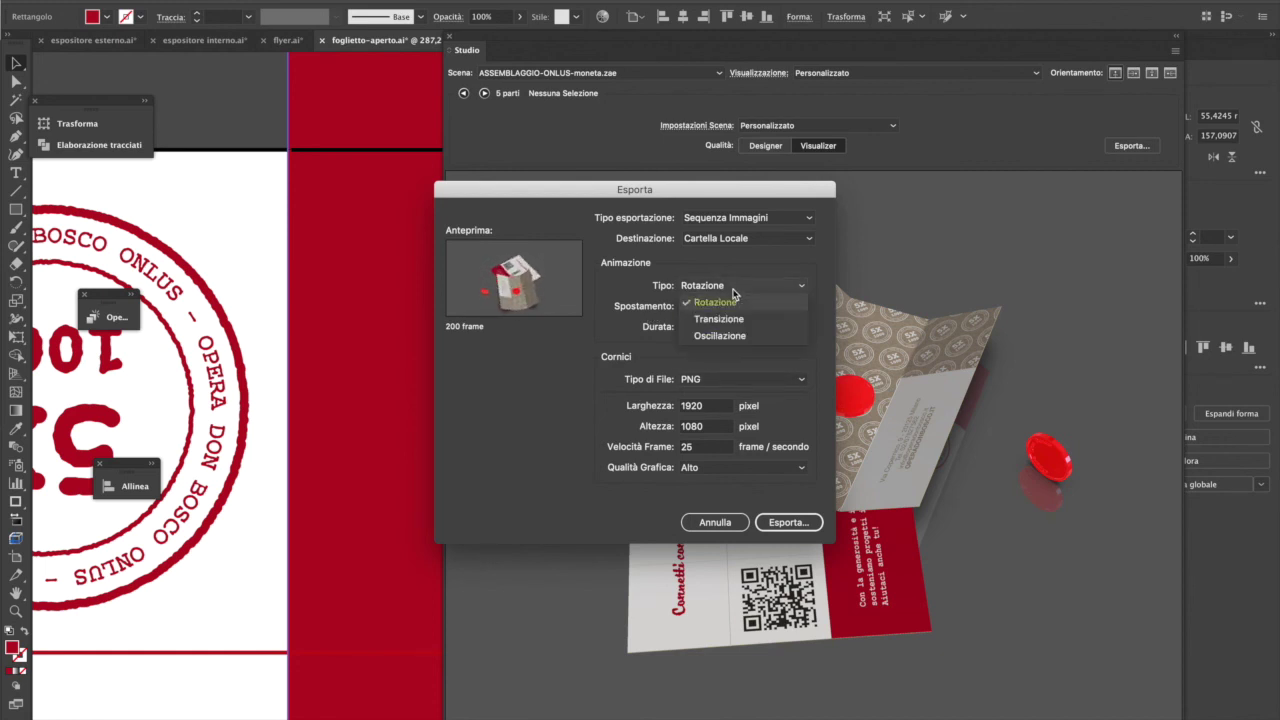
click(715, 337)
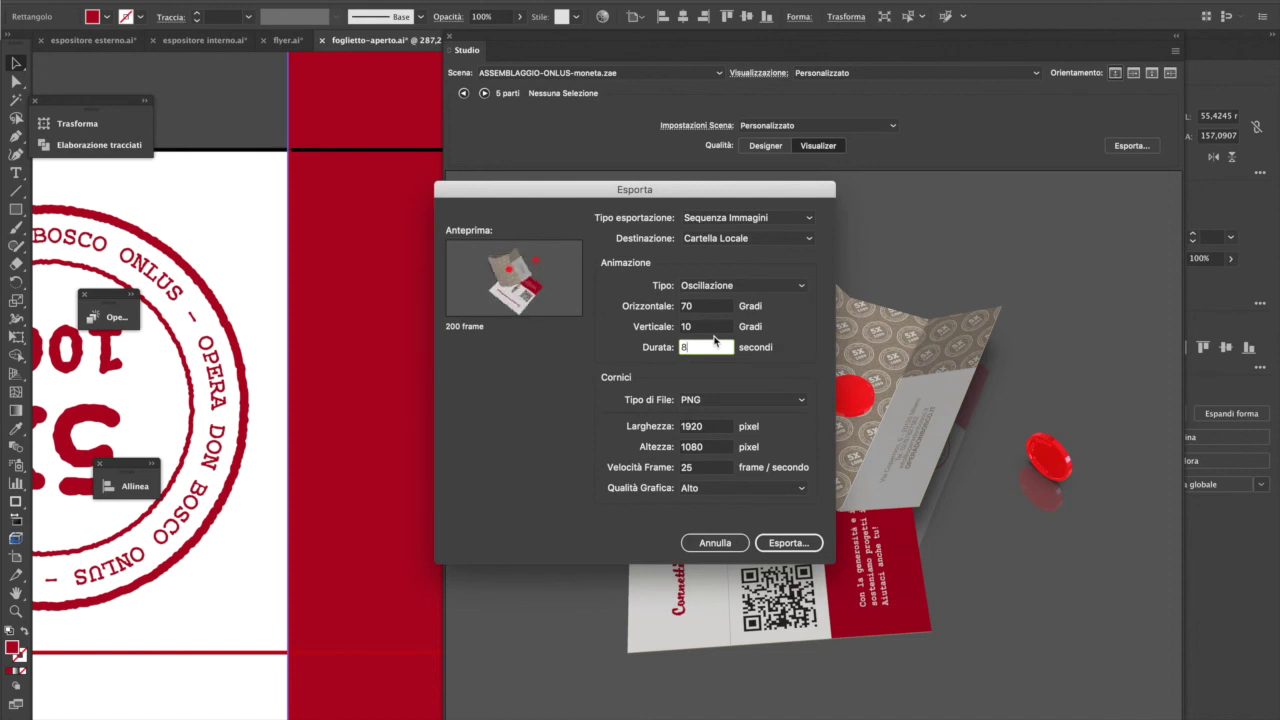
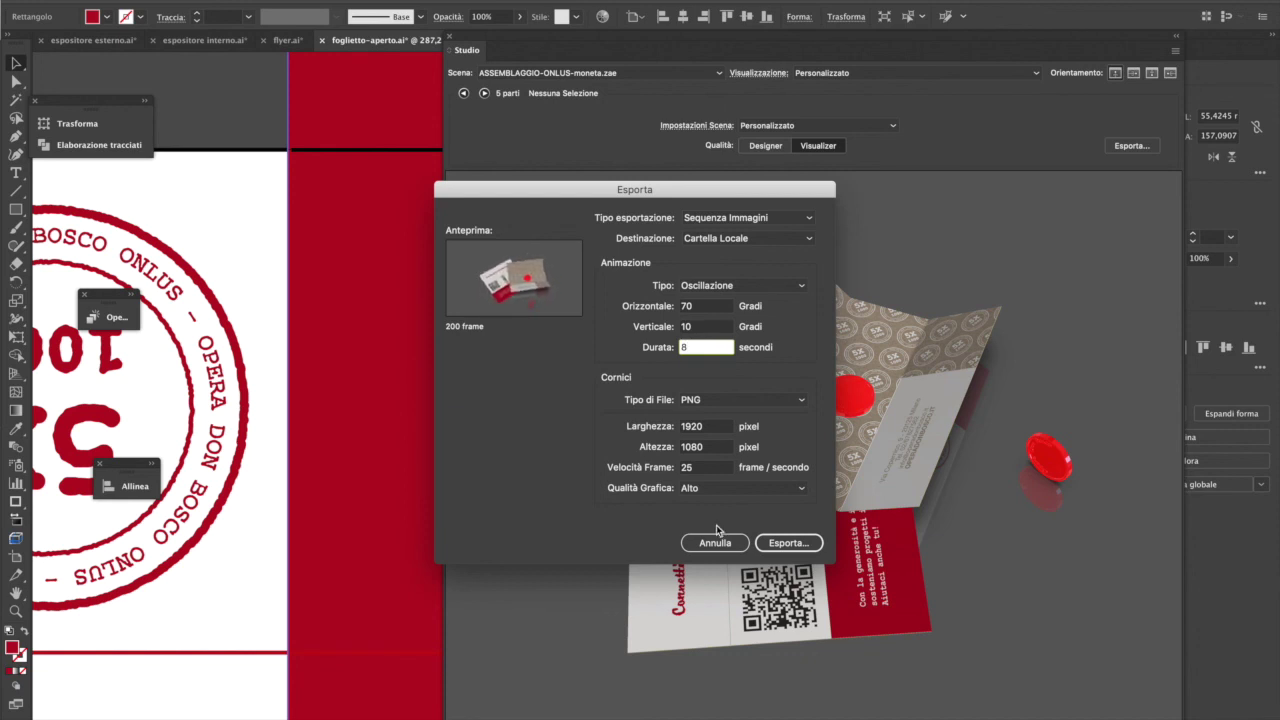
- Cancel the leaflet image-sequence export and switch to Esko Studio Designer
click(714, 542)
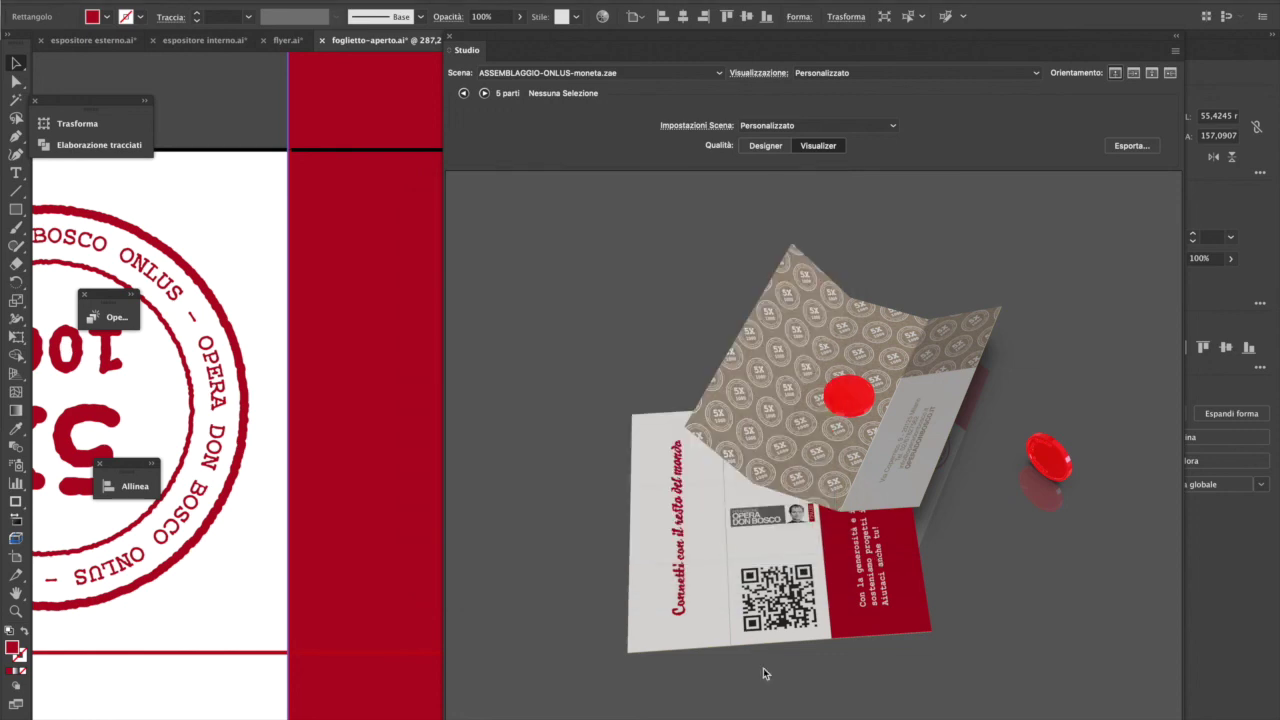
click(955, 710)
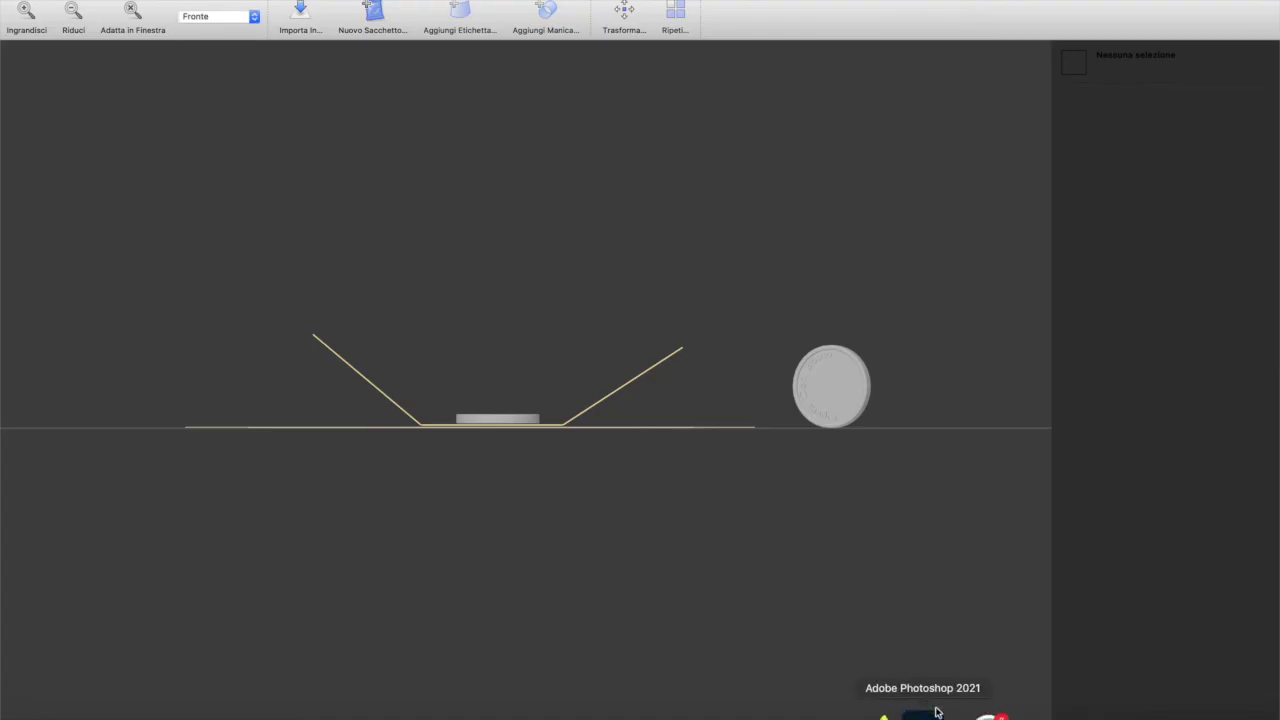
- Change the view from Fronte to Prospettiva, then select all and inspect the COPERCHIO-TRONETTO lid
click(220, 16)
click(210, 4)
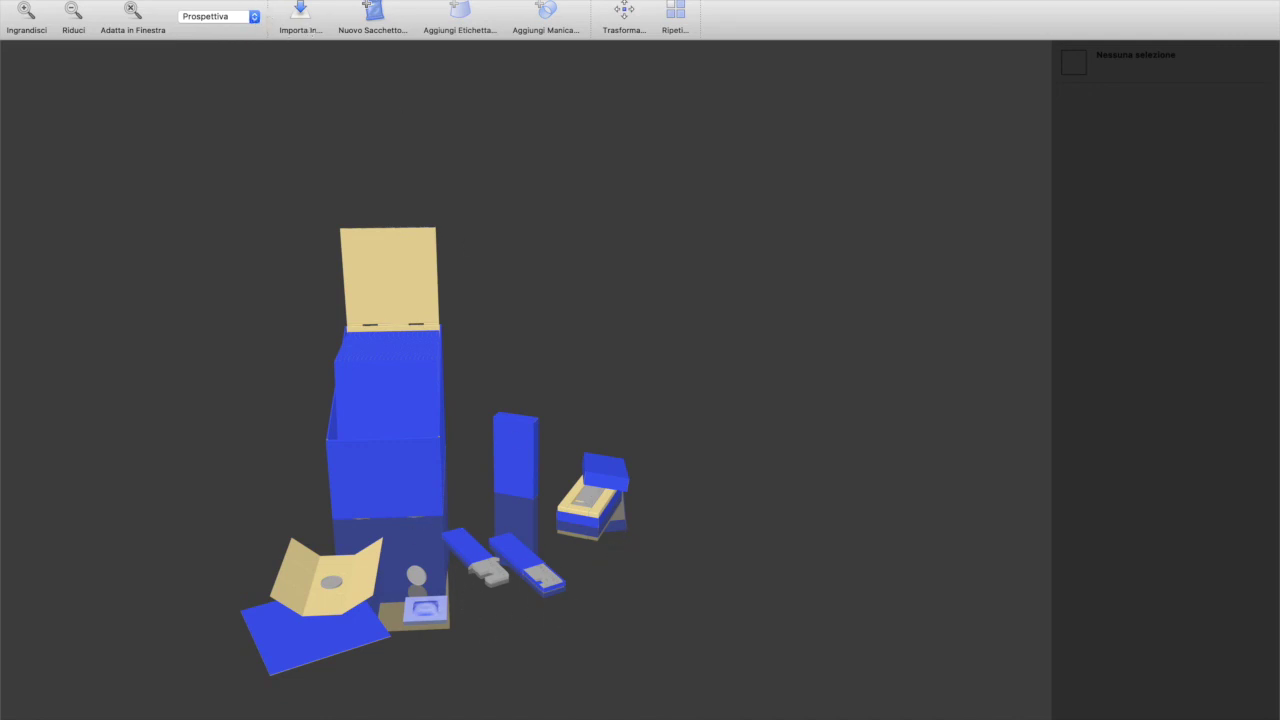
click(175, 0)
click(251, 104)
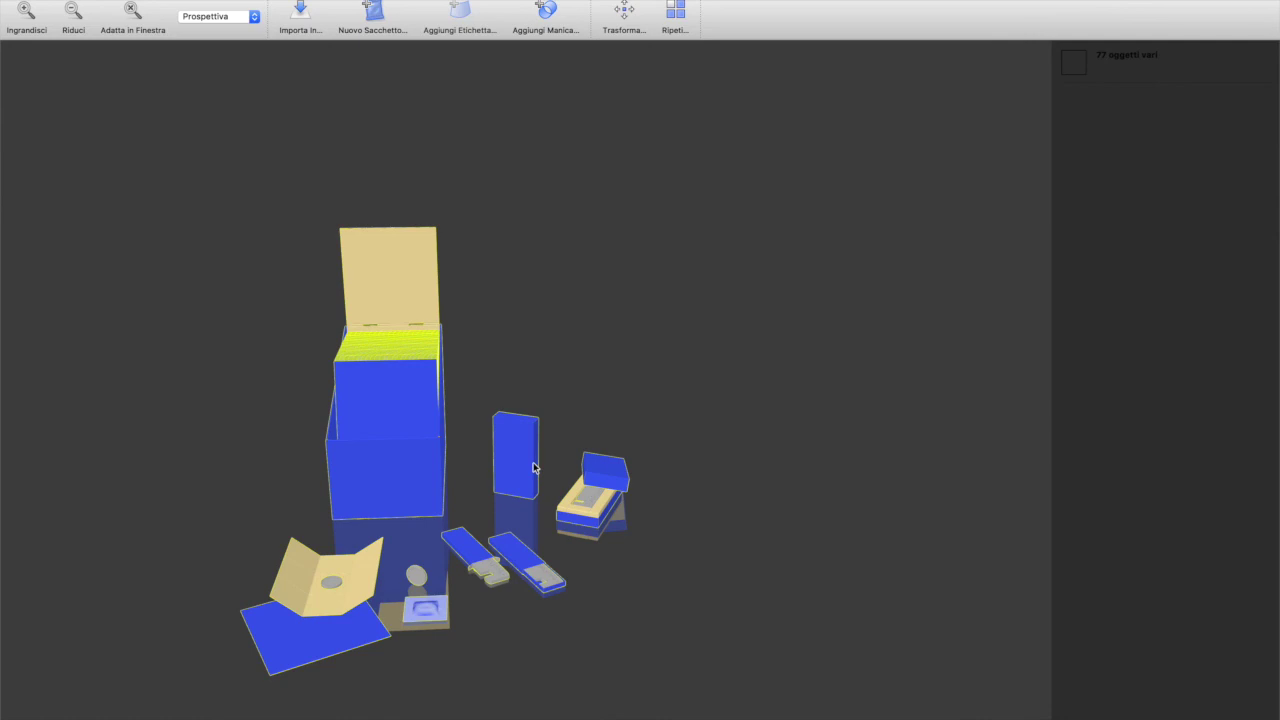
click(590, 505)
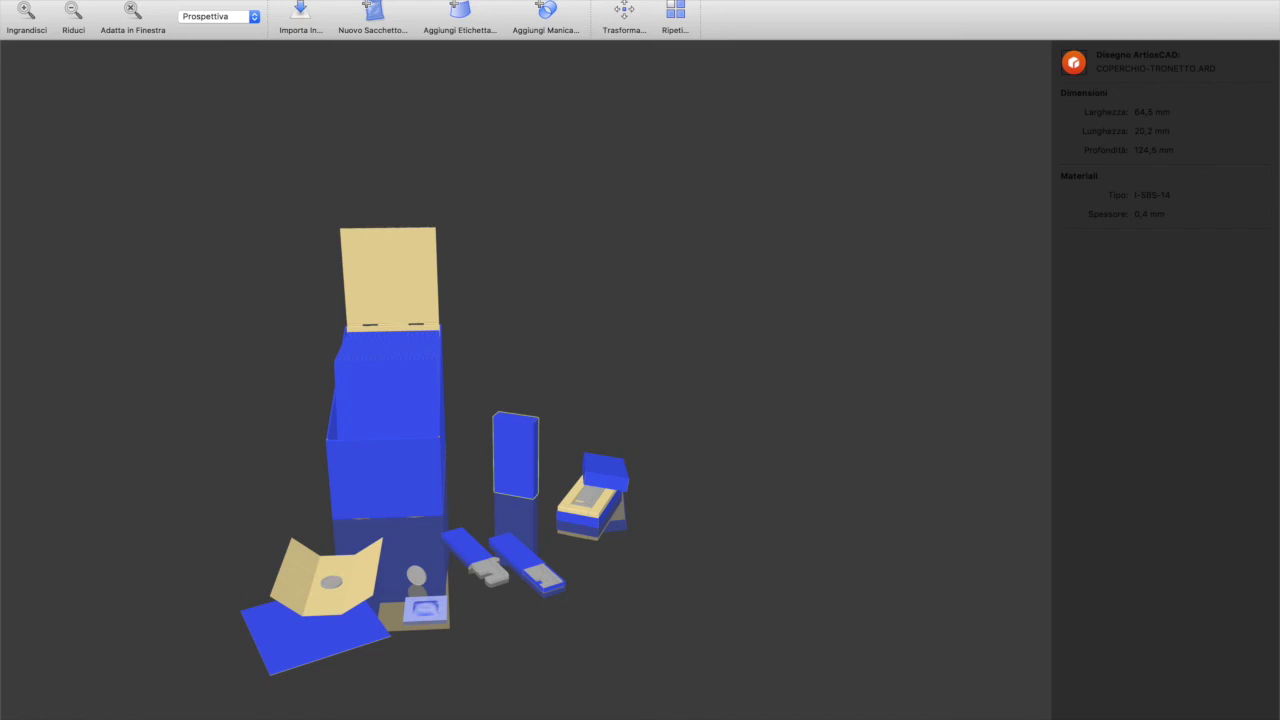
click(190, 0)
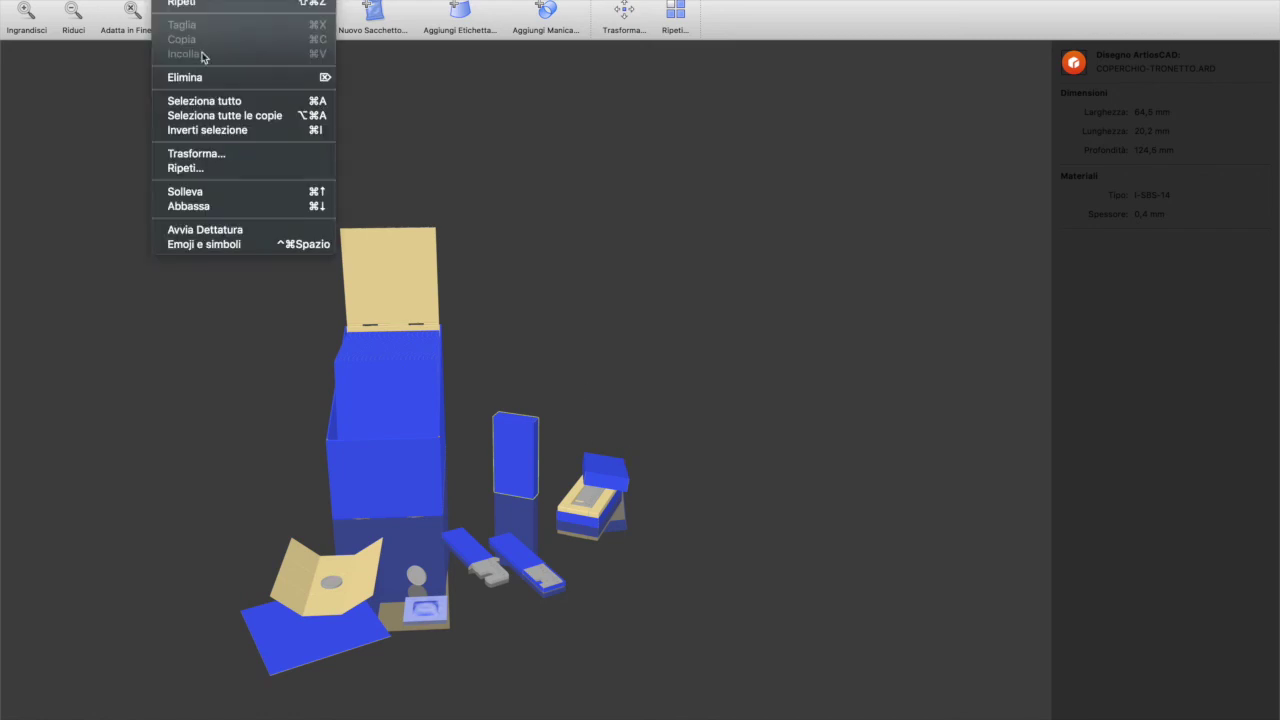
- Select all except the tall case and tray box, then delete the display box and leaflet pieces
click(219, 110)
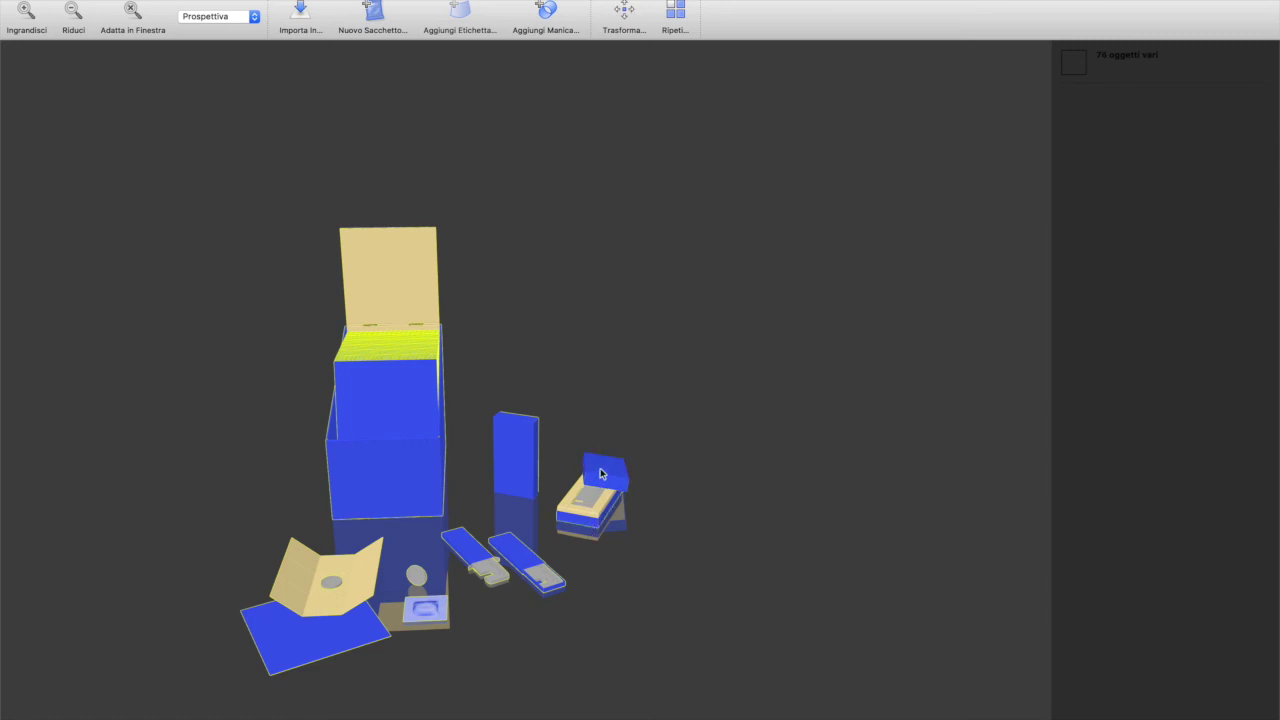
drag(639, 574, 591, 487)
drag(651, 540, 962, 566)
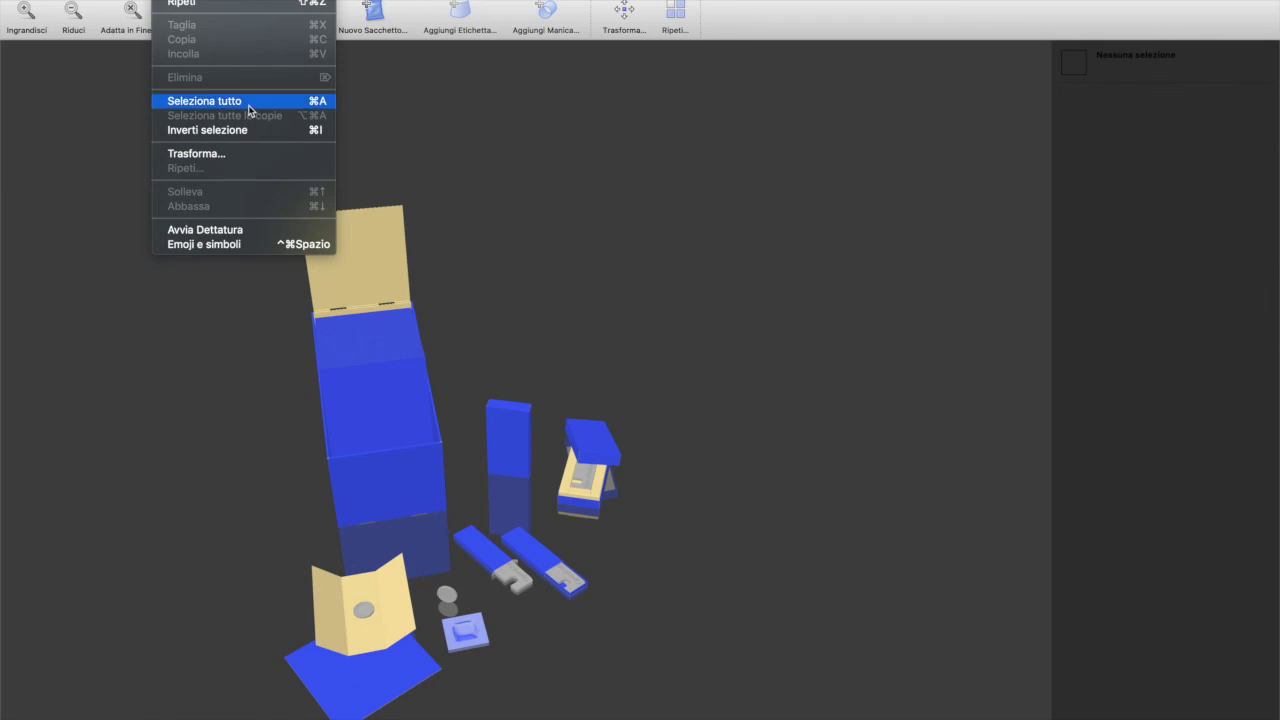
click(251, 106)
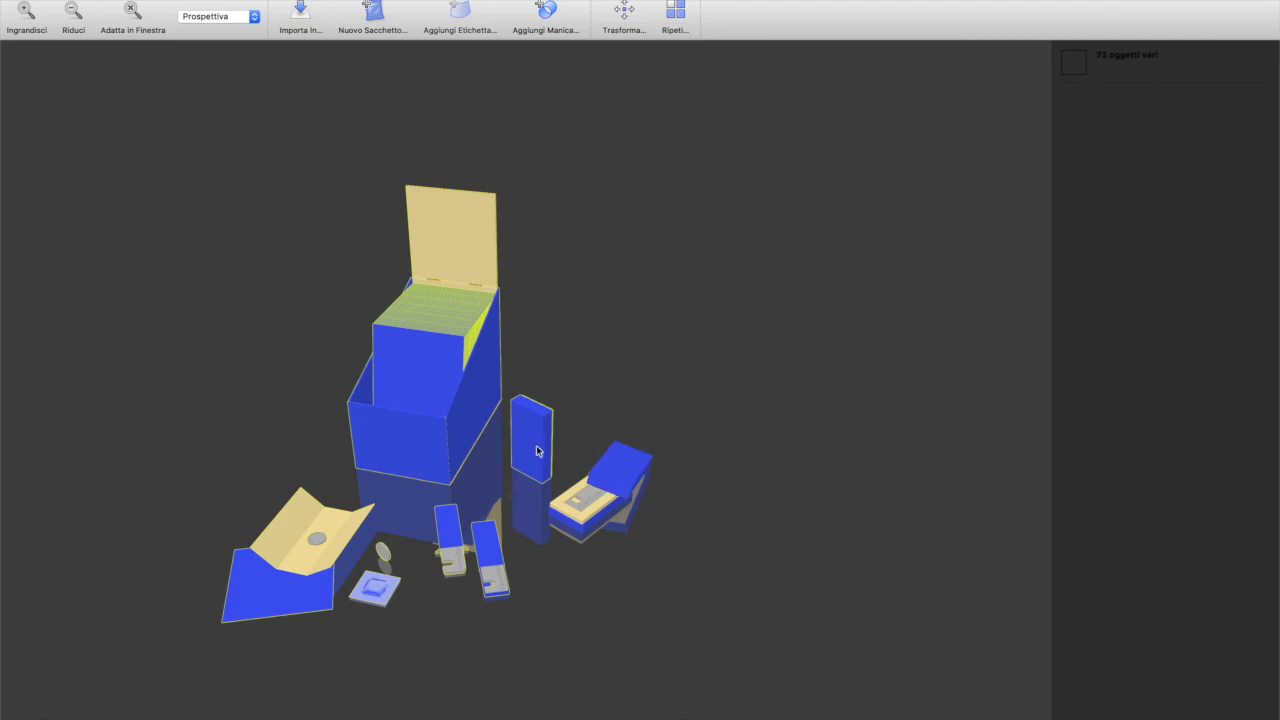
drag(729, 404, 563, 476)
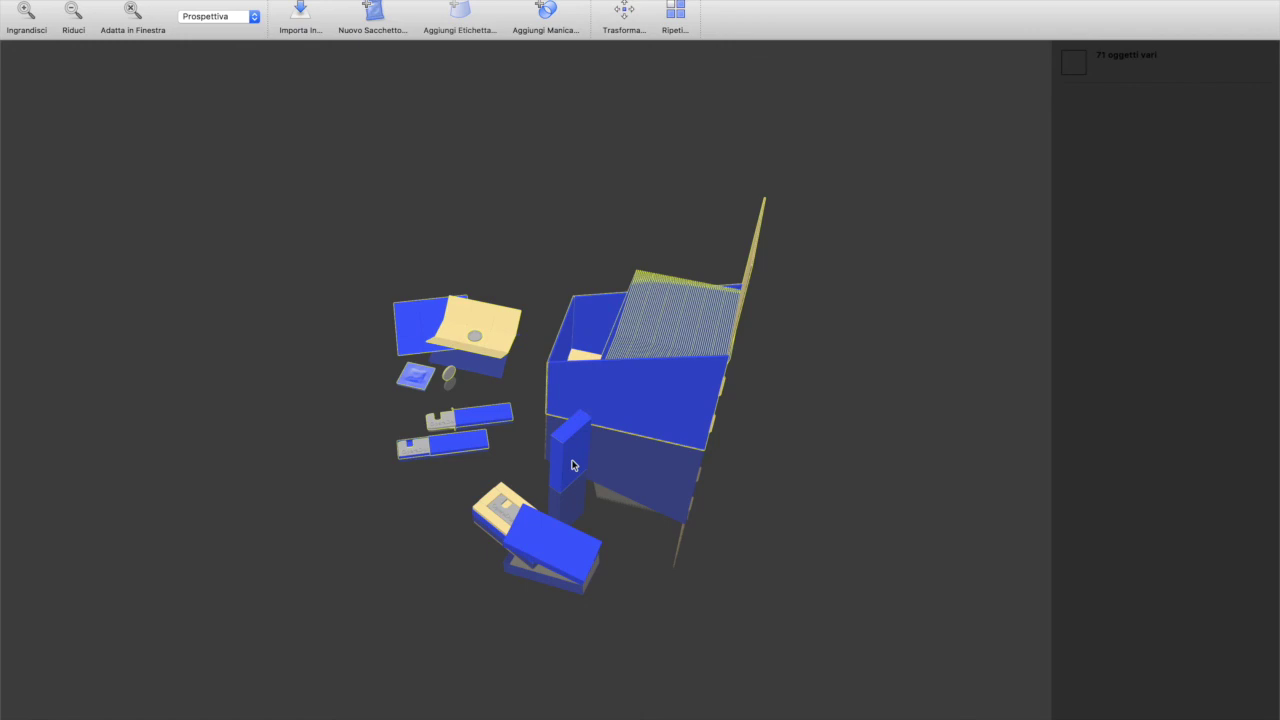
key(BackSpace)
drag(651, 500, 822, 598)
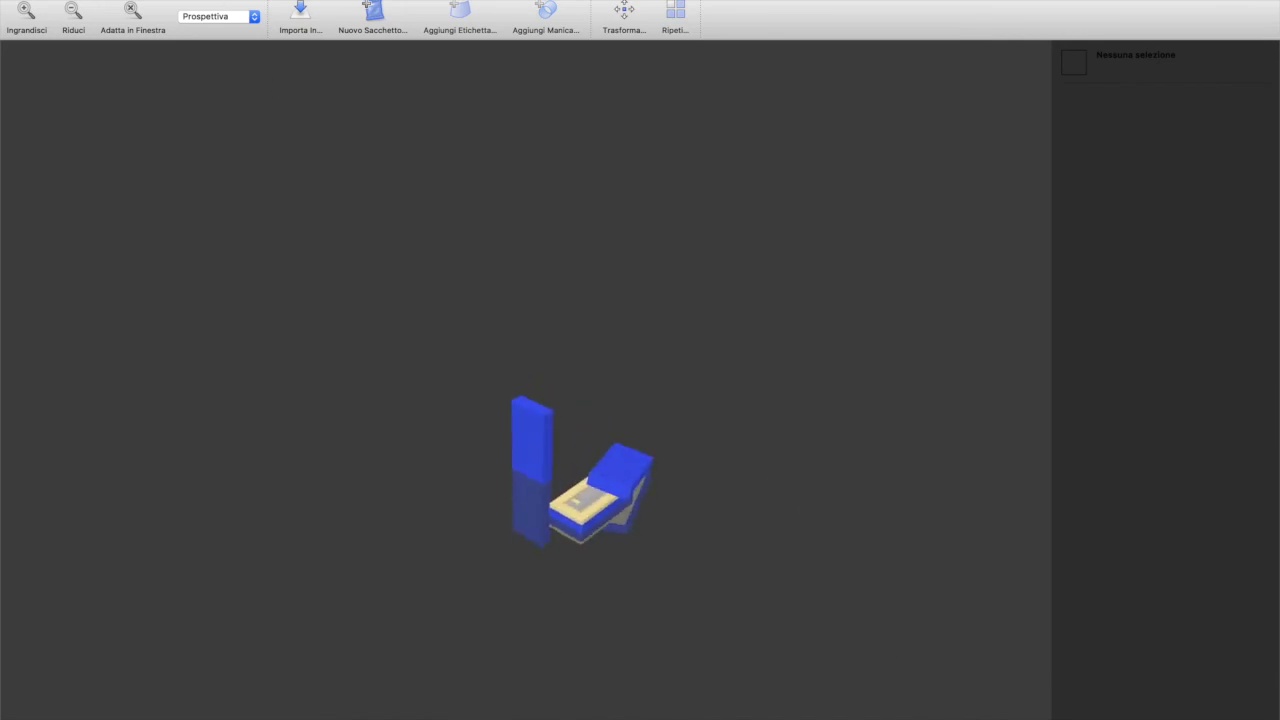
click(150, 1)
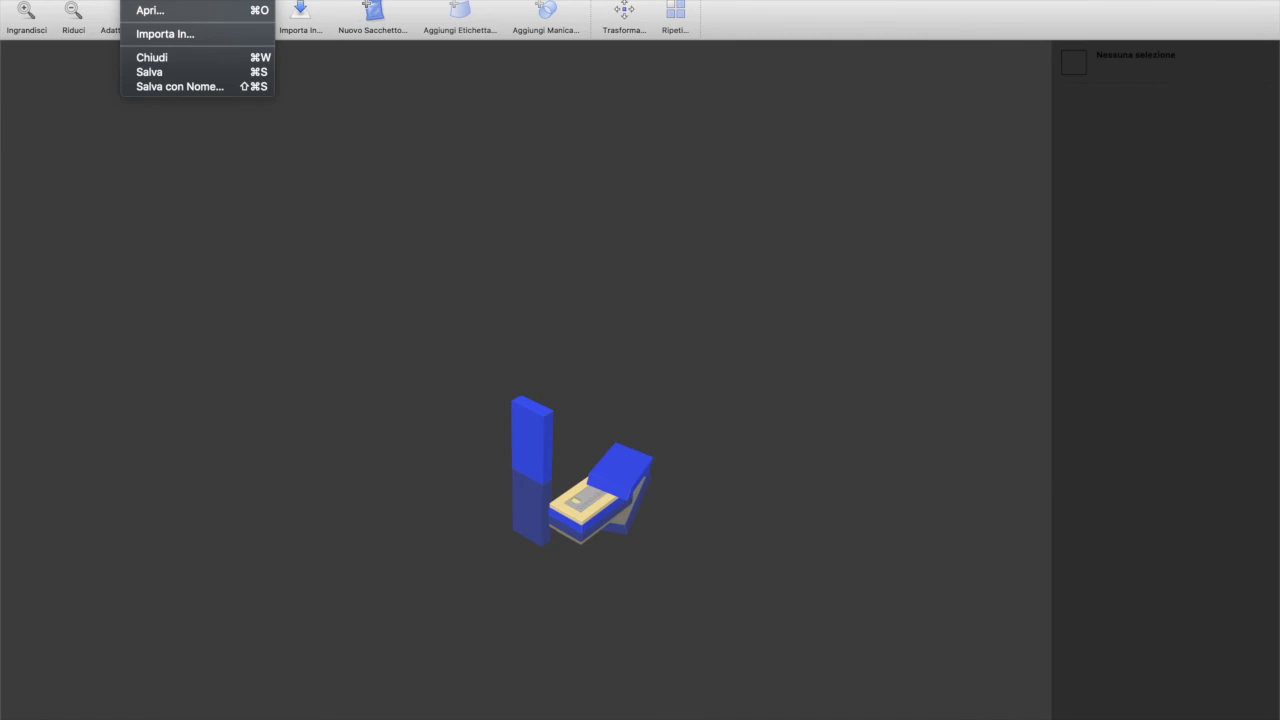
- Save As, replacing 'moneta' with 'cell' to make ASSEMBLAGGIO-ONLUS-cell, then return to Illustrator
click(178, 87)
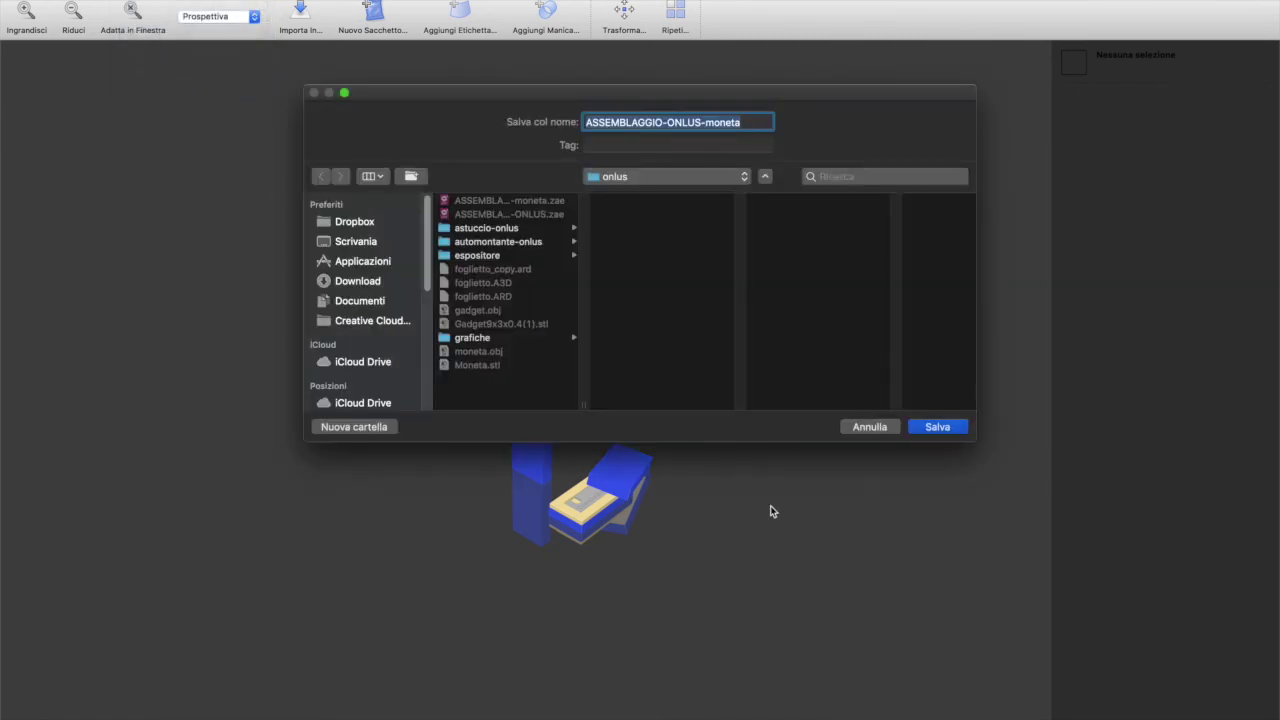
drag(742, 122, 713, 122)
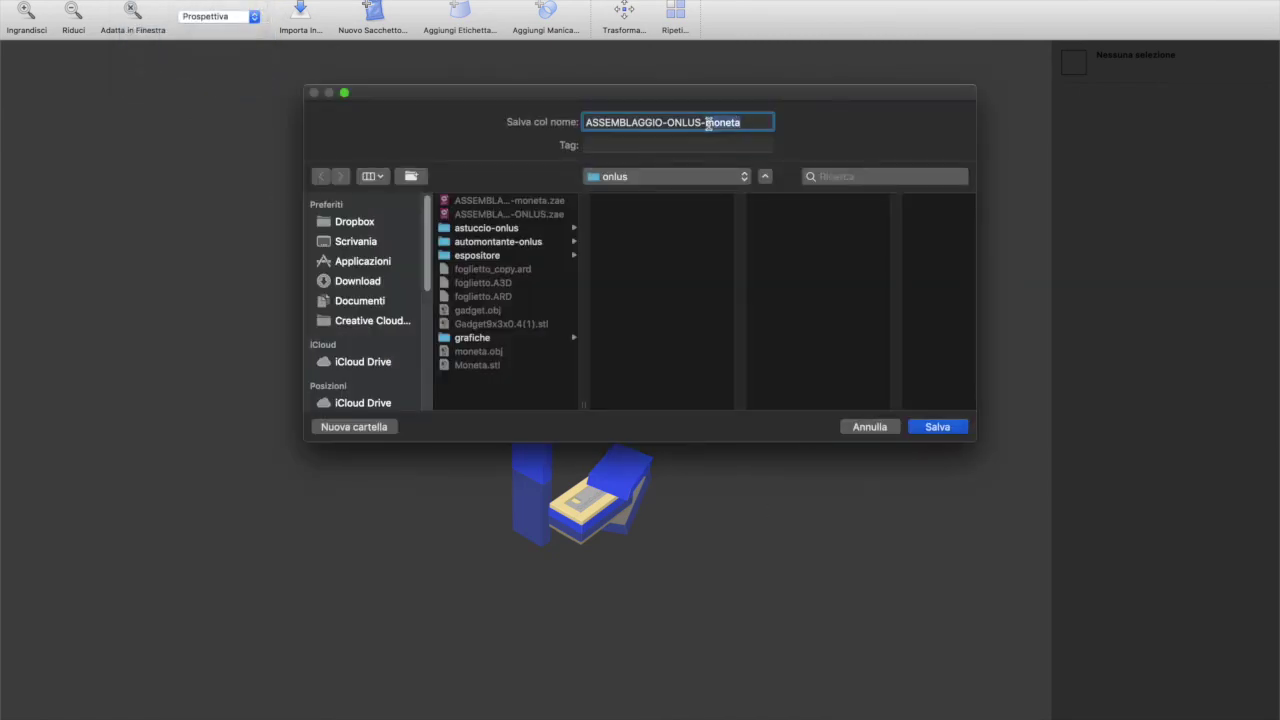
text(cell)
click(940, 430)
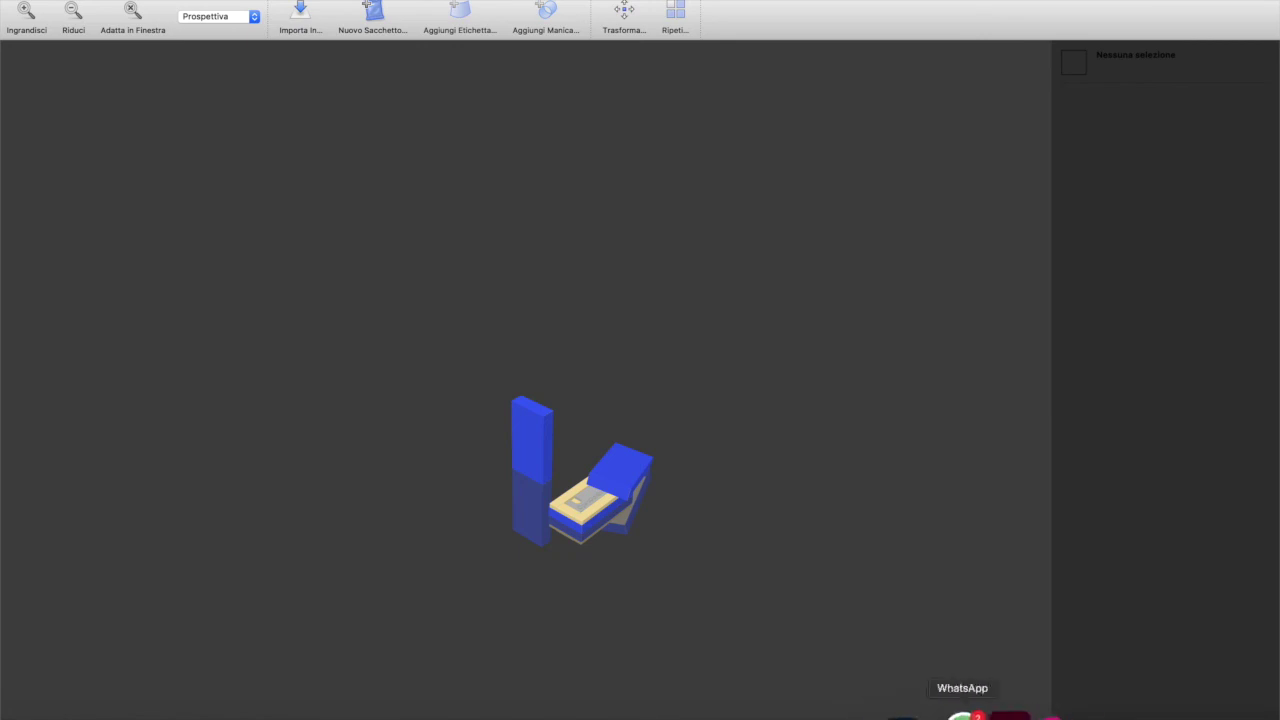
click(1088, 714)
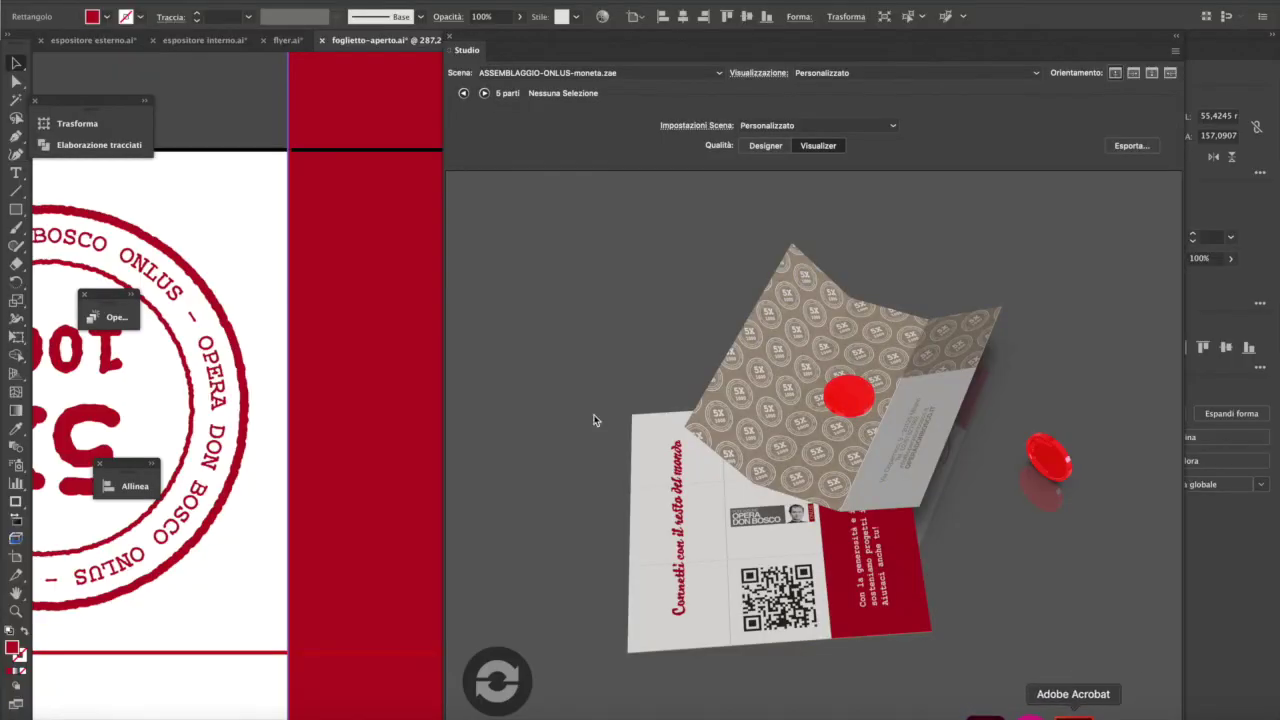
- Load the ASSEMBLAGGIO-ONLUS-cell scene into the Studio preview, inspect it, then return to Studio Designer
click(591, 71)
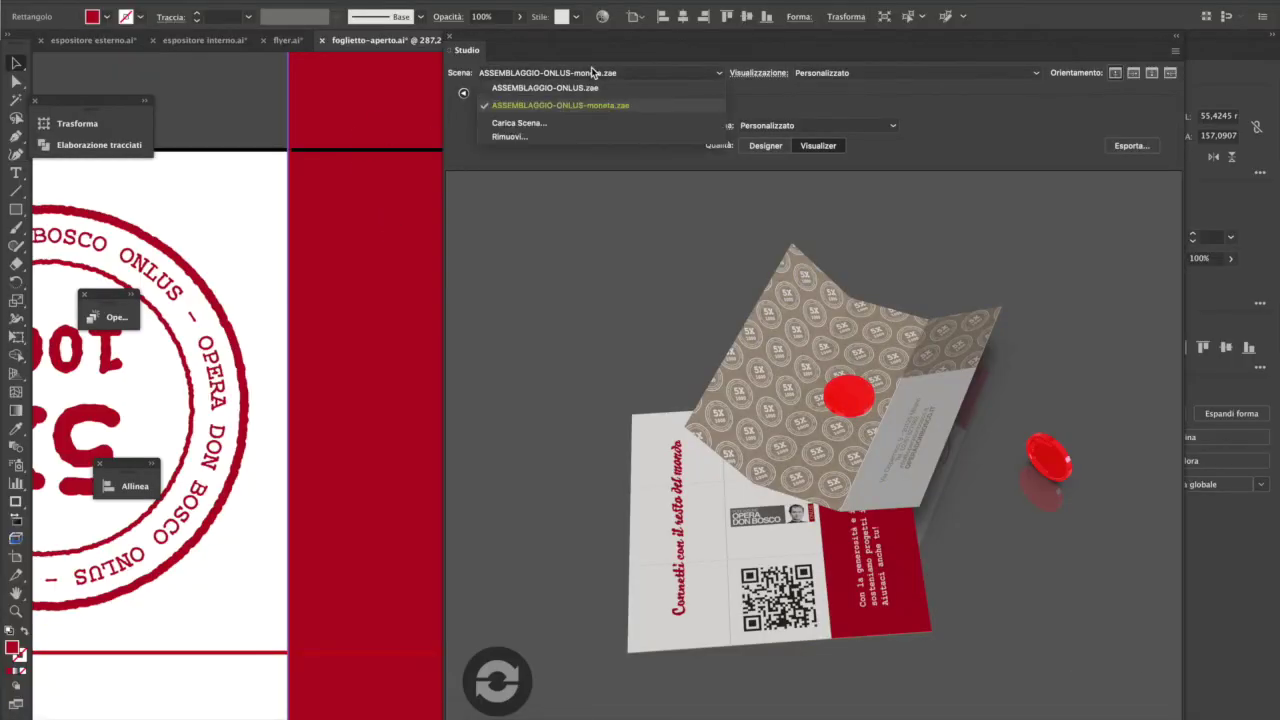
click(582, 124)
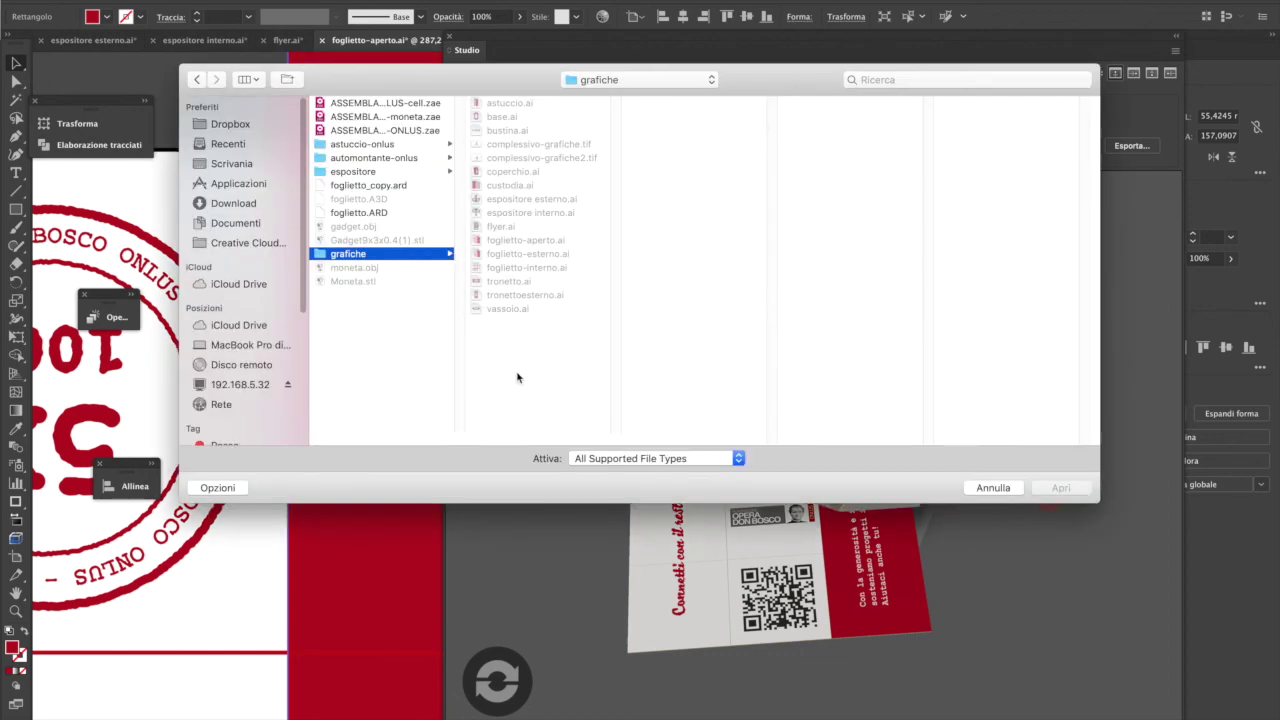
double_click(410, 108)
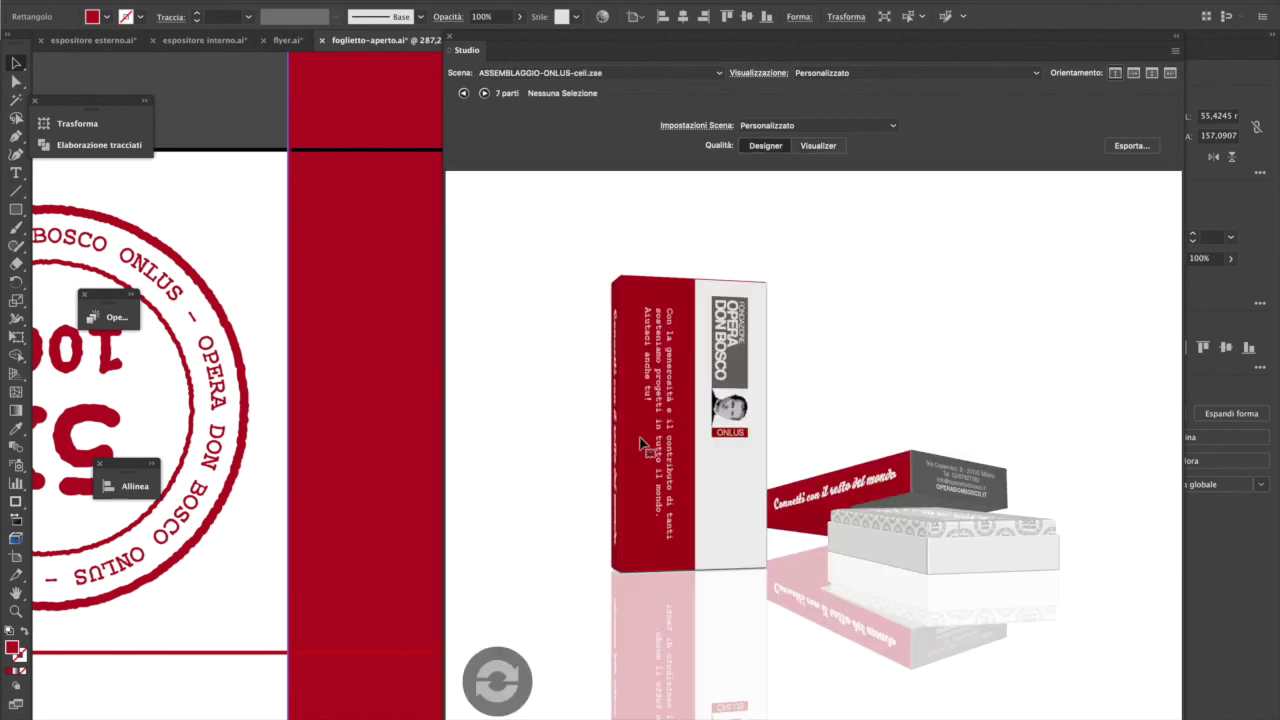
scroll(783, 528, up, 3)
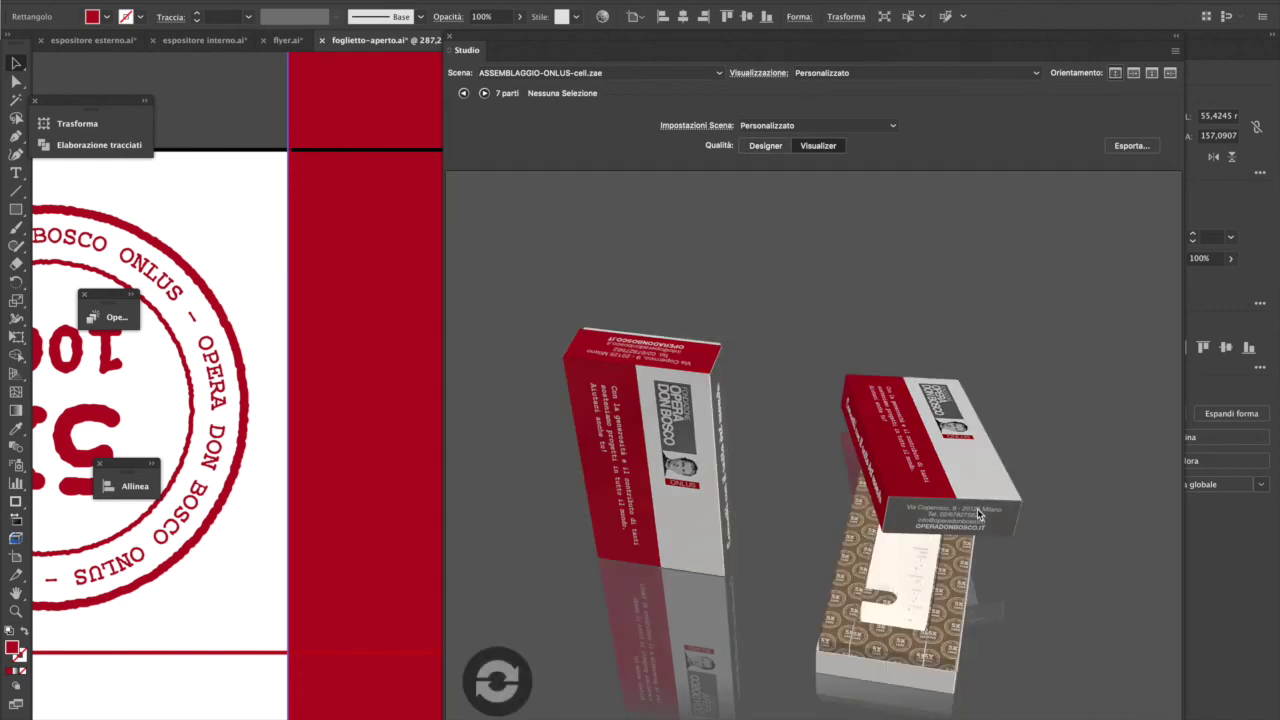
drag(957, 560, 1046, 557)
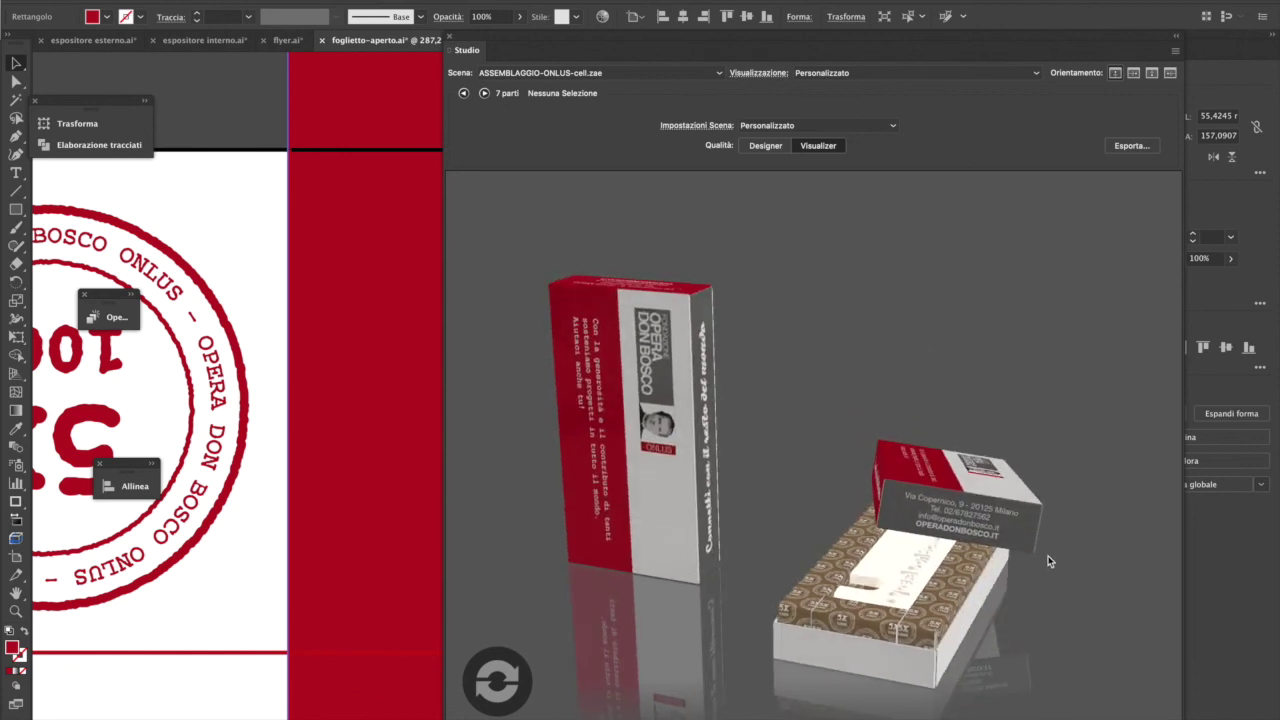
click(902, 598)
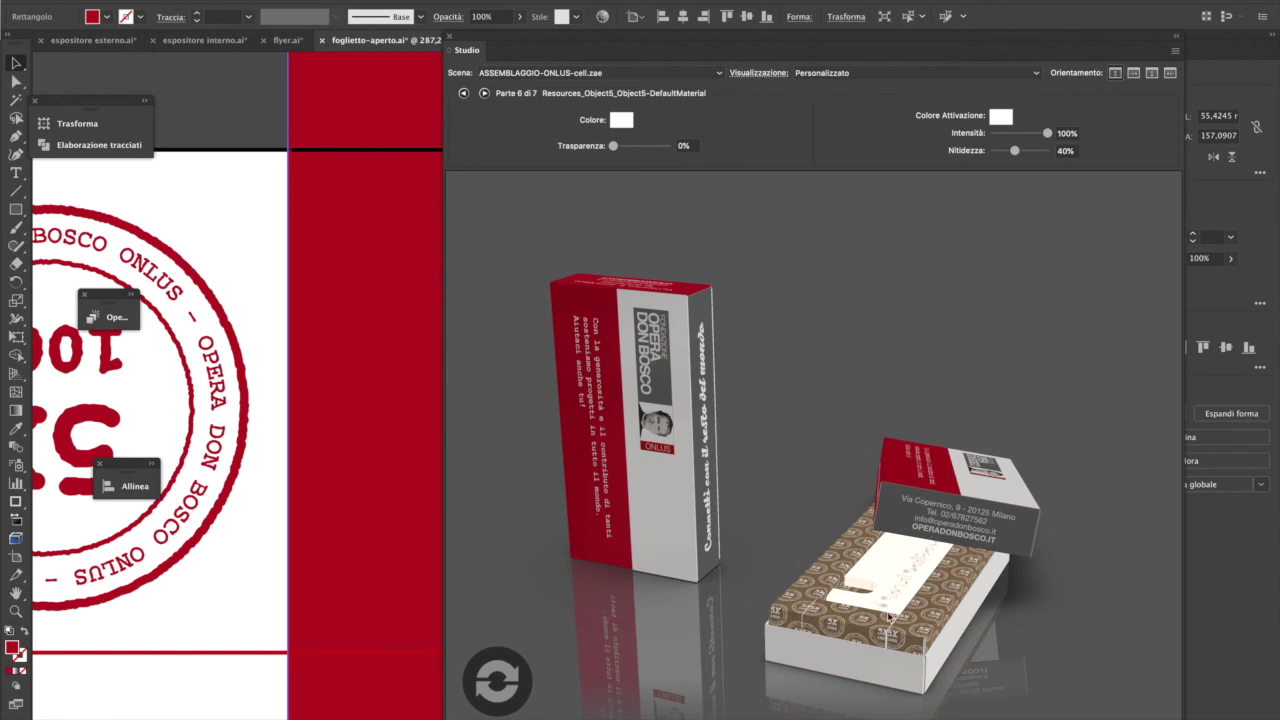
mouse_move(862, 714)
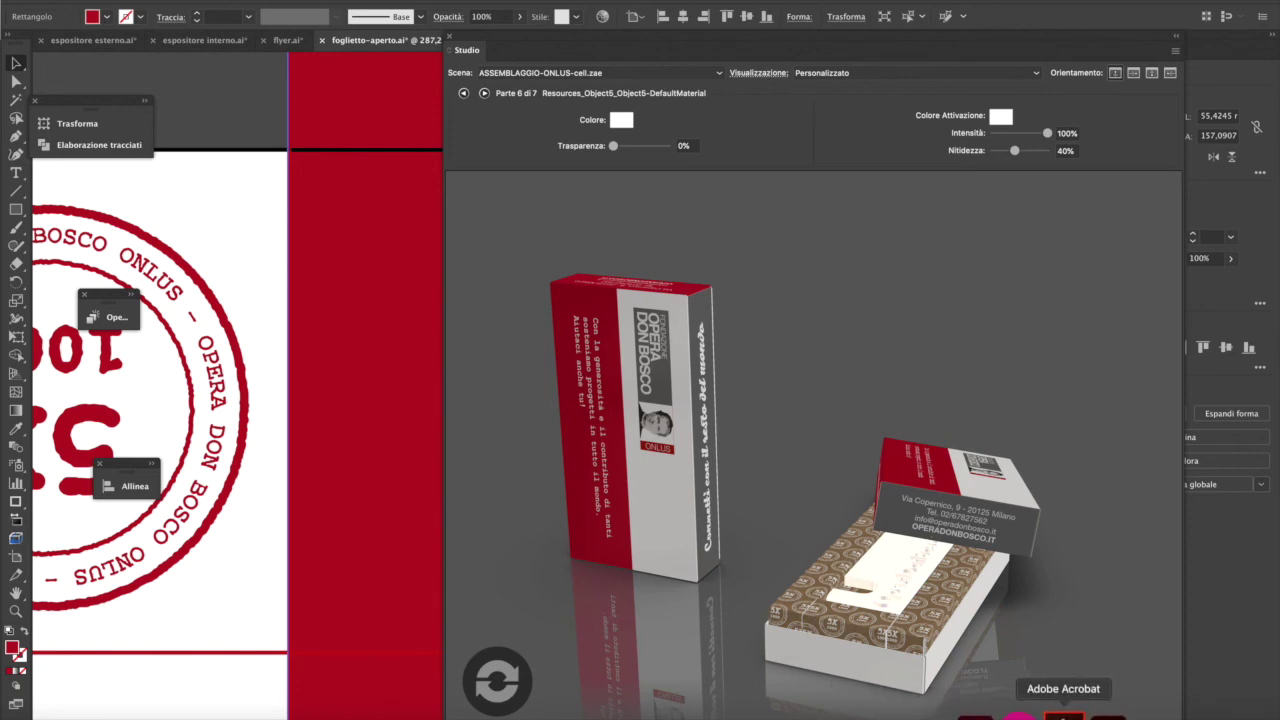
click(1024, 715)
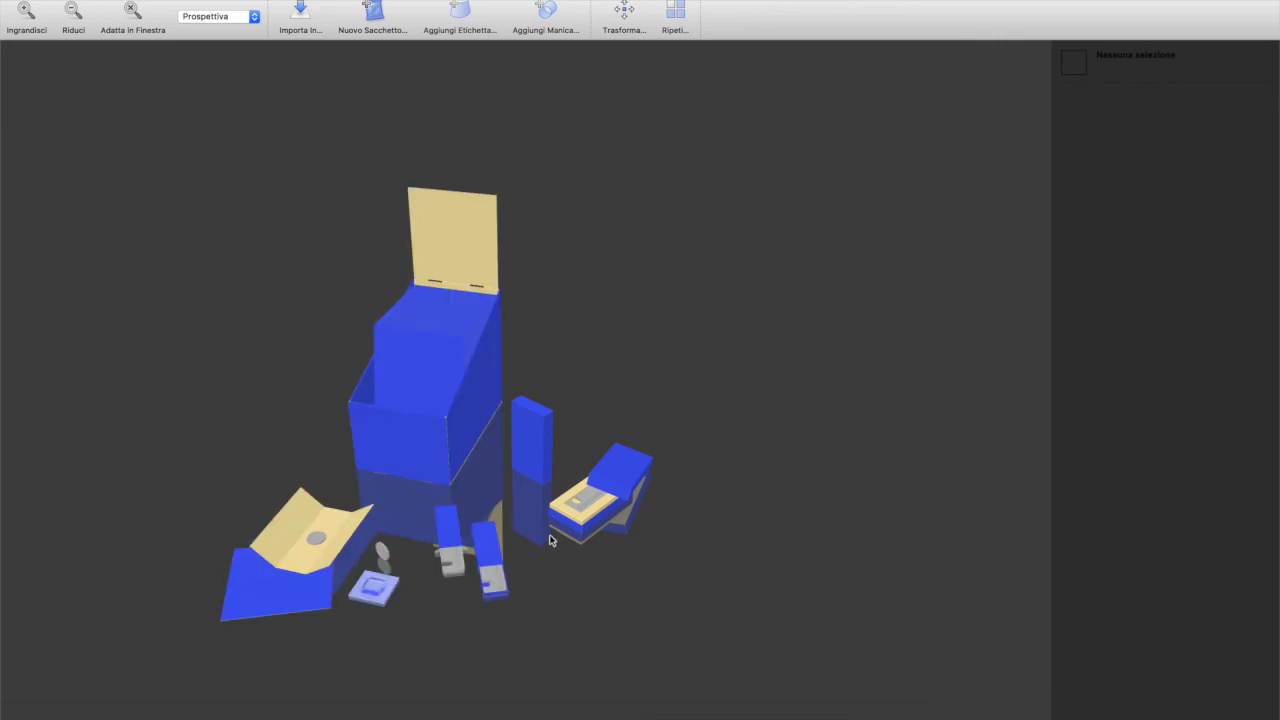
- Delete the tan leaflet insert, blue folder panels, grey disc, light-blue panel and small pieces
click(312, 545)
click(466, 349)
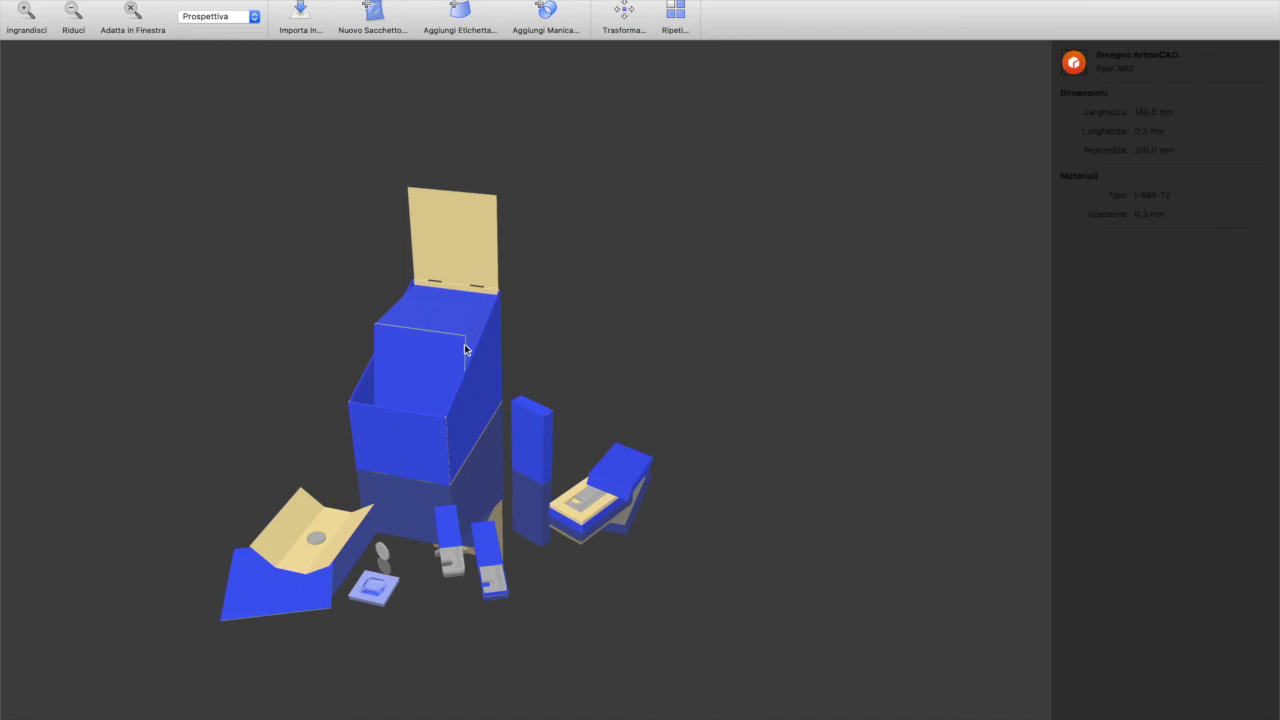
click(289, 555)
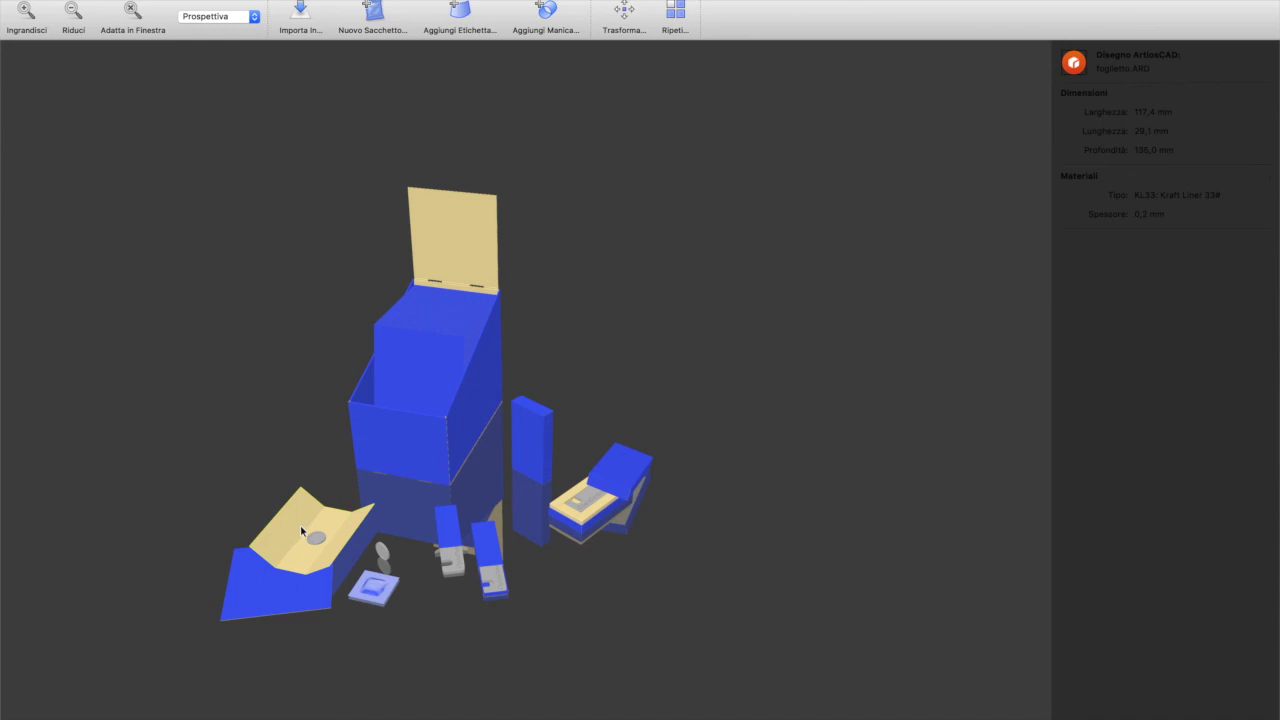
key(Delete)
click(304, 574)
key(Delete)
click(316, 538)
key(Delete)
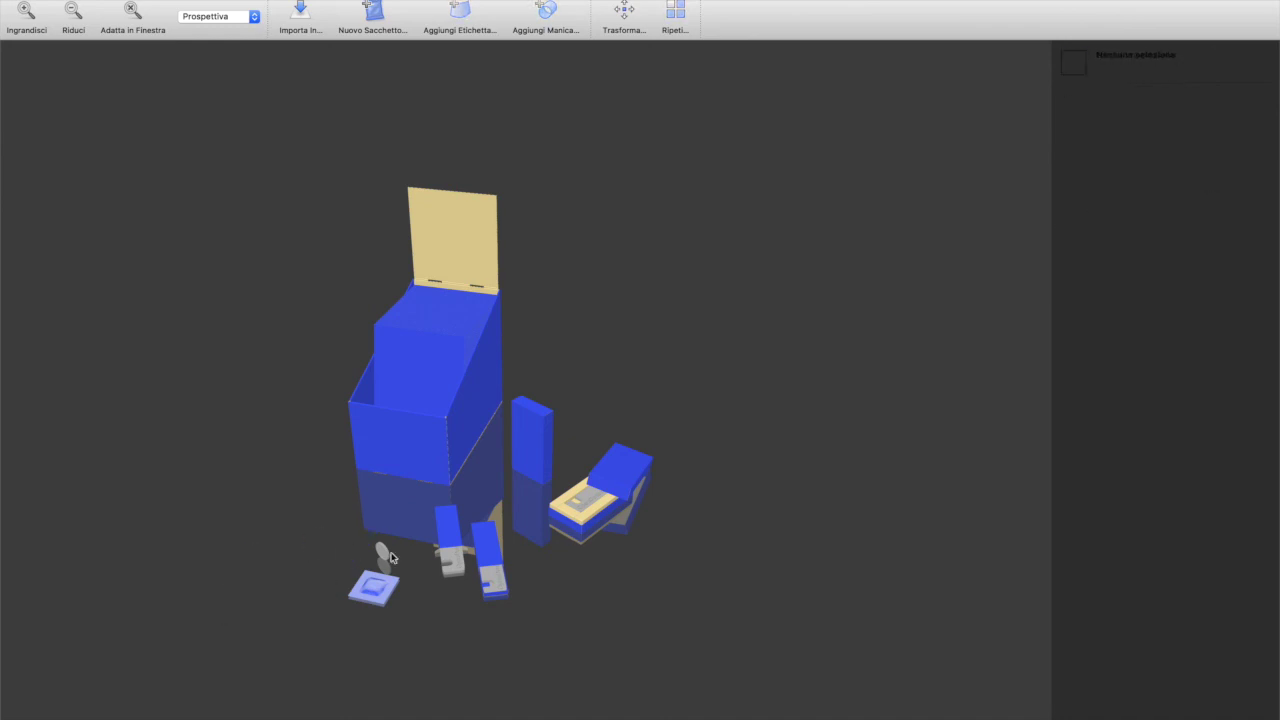
click(382, 552)
key(Delete)
click(374, 588)
key(Delete)
click(442, 541)
key(Delete)
click(492, 572)
key(Delete)
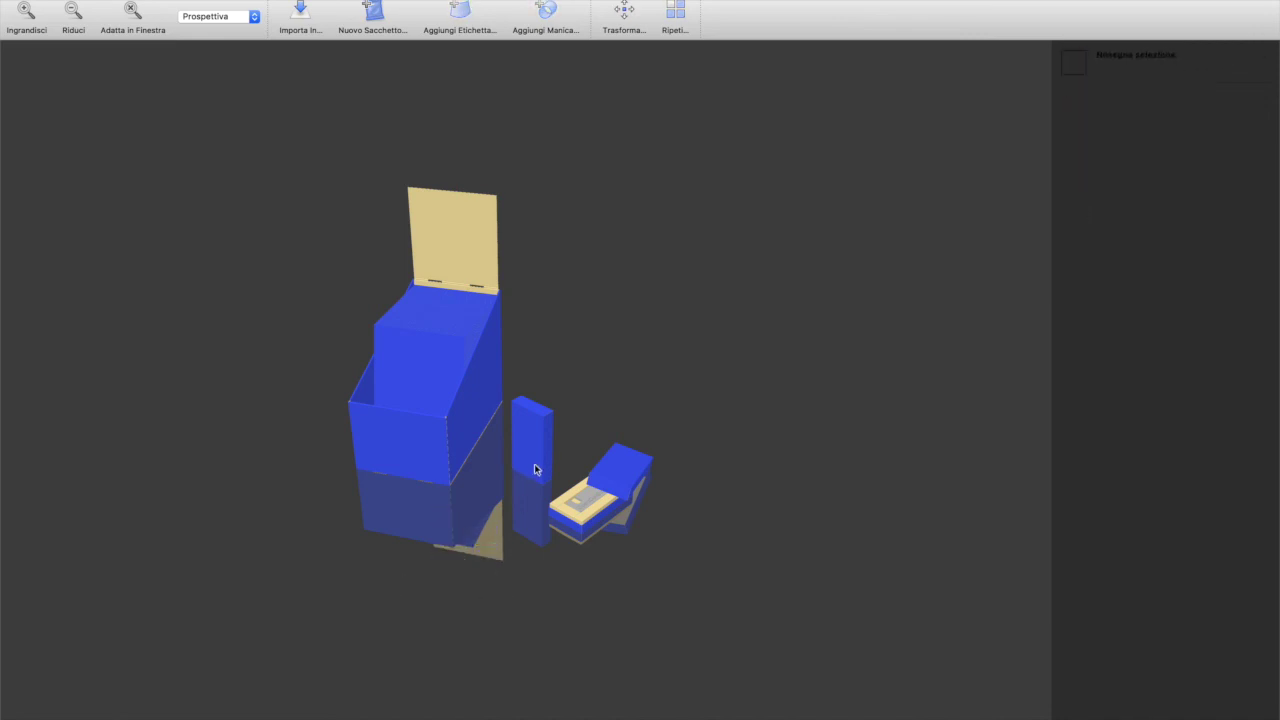
- Delete the tall blue case and the small box's tray, flat piece and lid
click(539, 463)
key(Delete)
click(573, 503)
key(Delete)
click(591, 529)
key(Delete)
click(613, 487)
key(Delete)
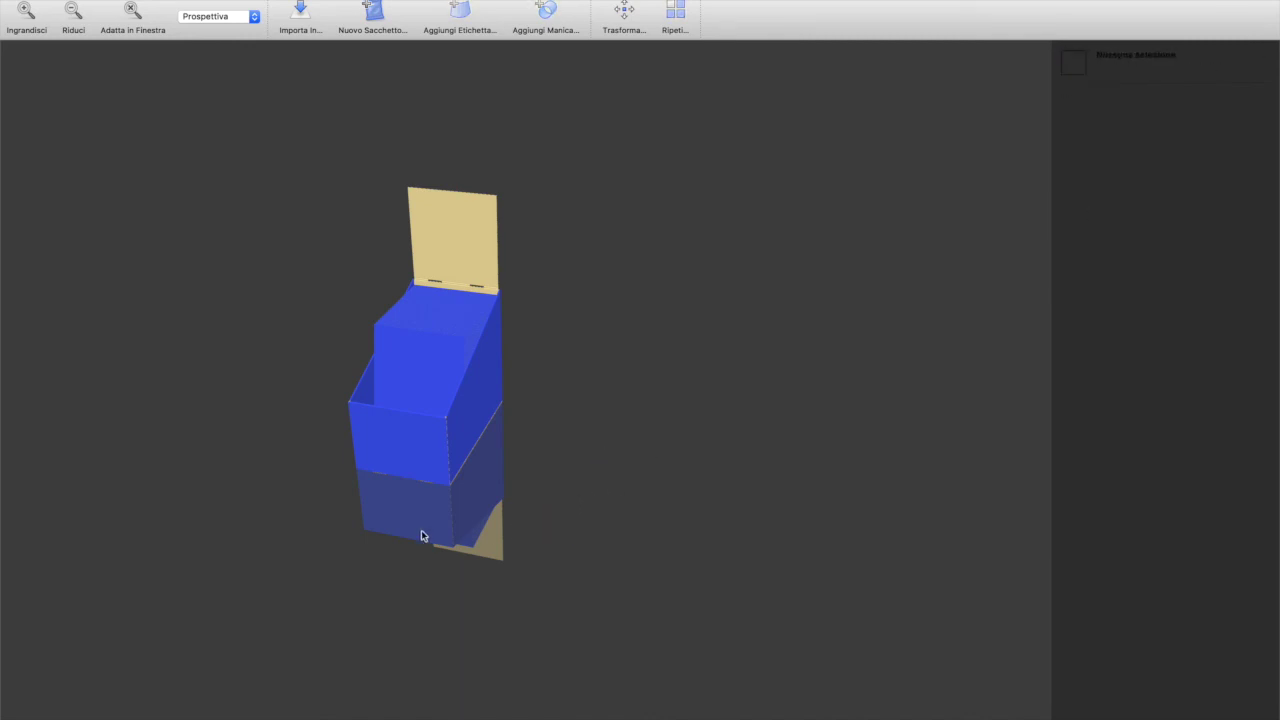
- Zoom and orbit the view to frame the remaining display box
scroll(421, 530, up, 2)
scroll(410, 527, up, 1)
drag(629, 517, 543, 477)
drag(689, 526, 647, 533)
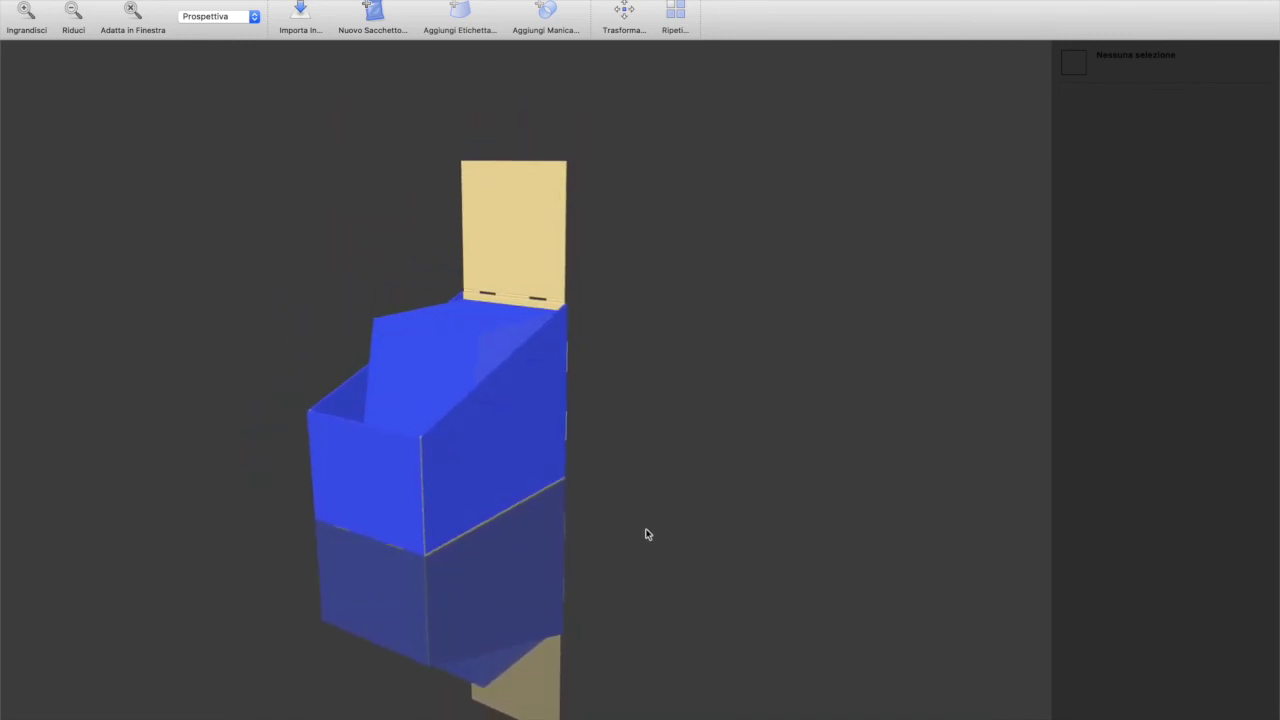
click(130, 0)
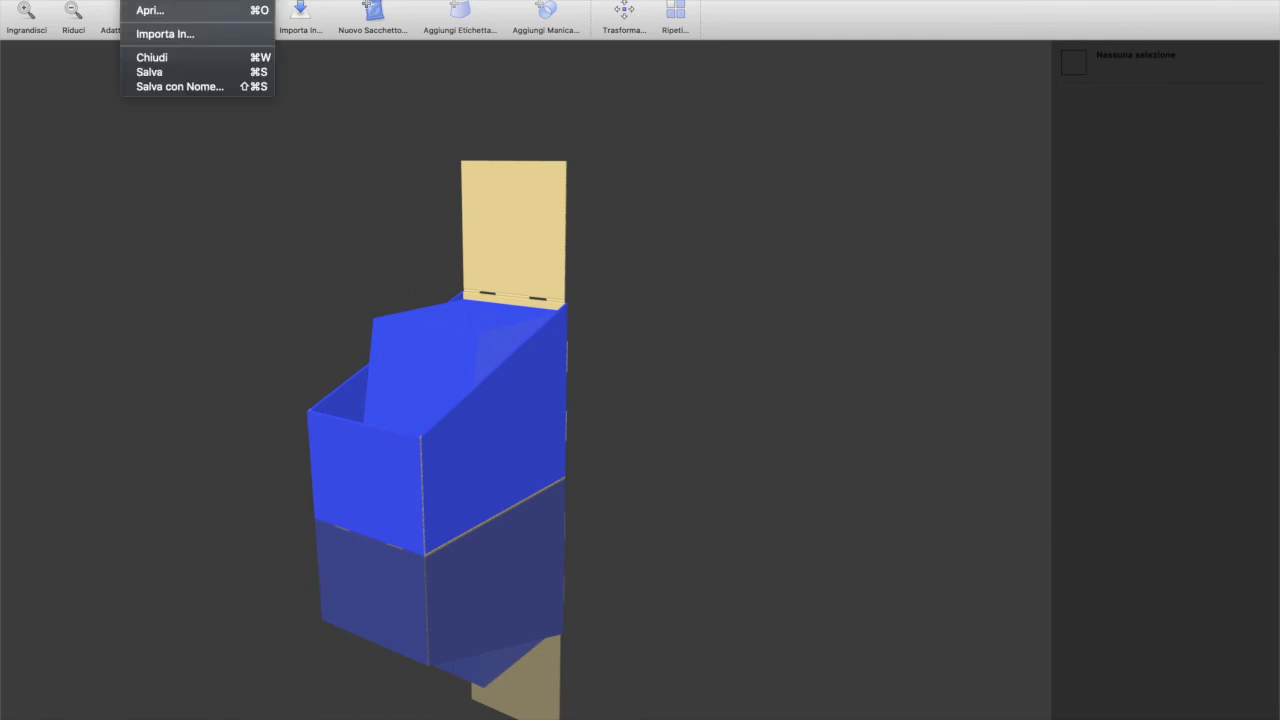
- Save the display-only scene as ASSEMBLAGGIO-ONLUS-espositore and return to Illustrator
click(166, 87)
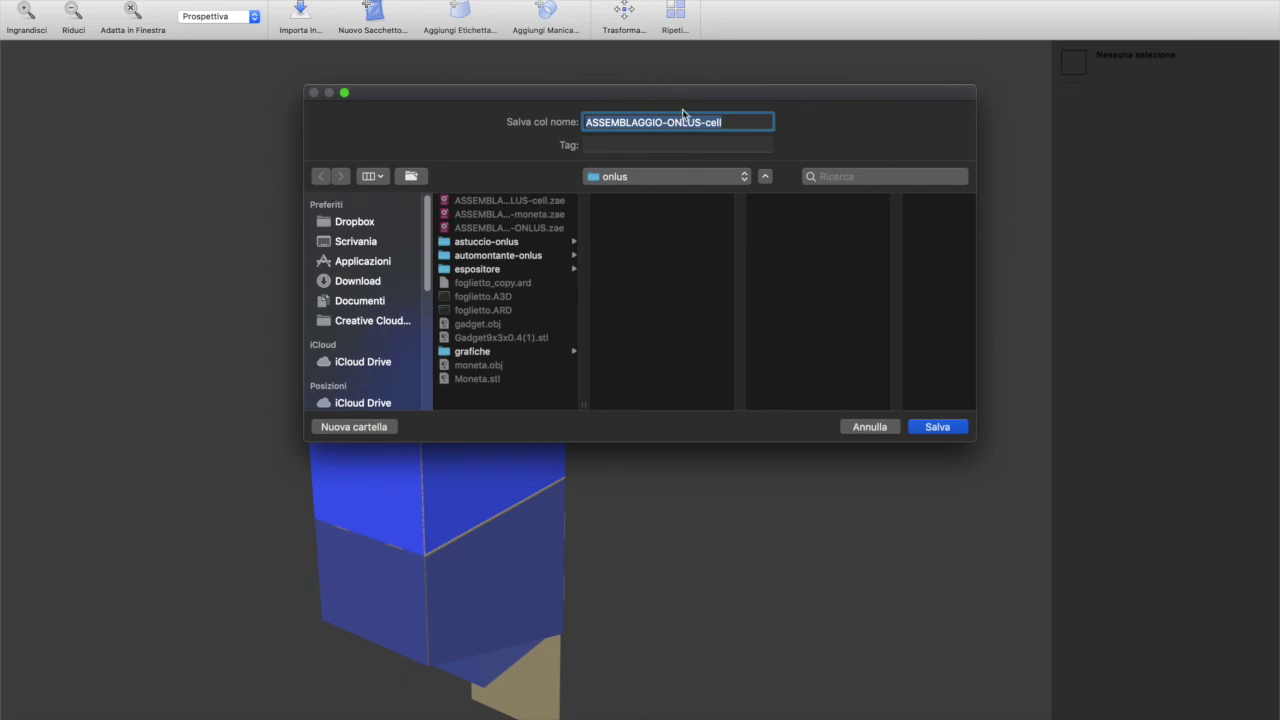
click(713, 121)
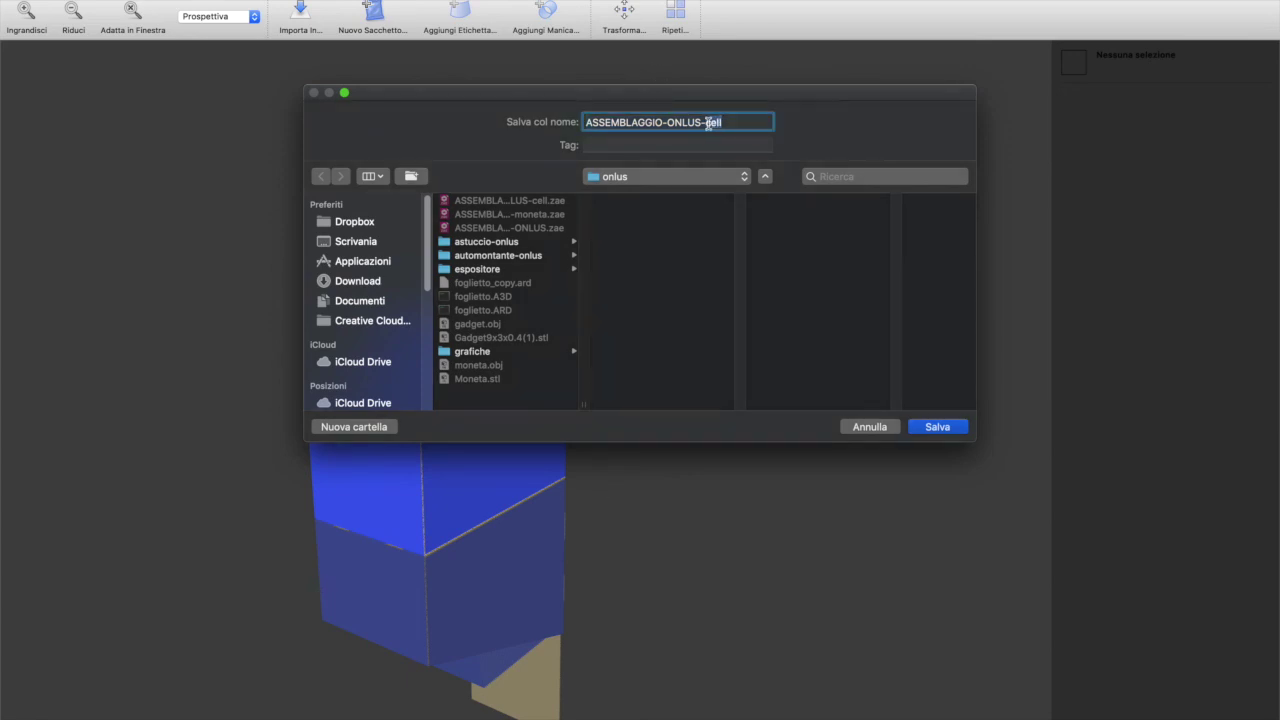
text(espositore)
click(938, 427)
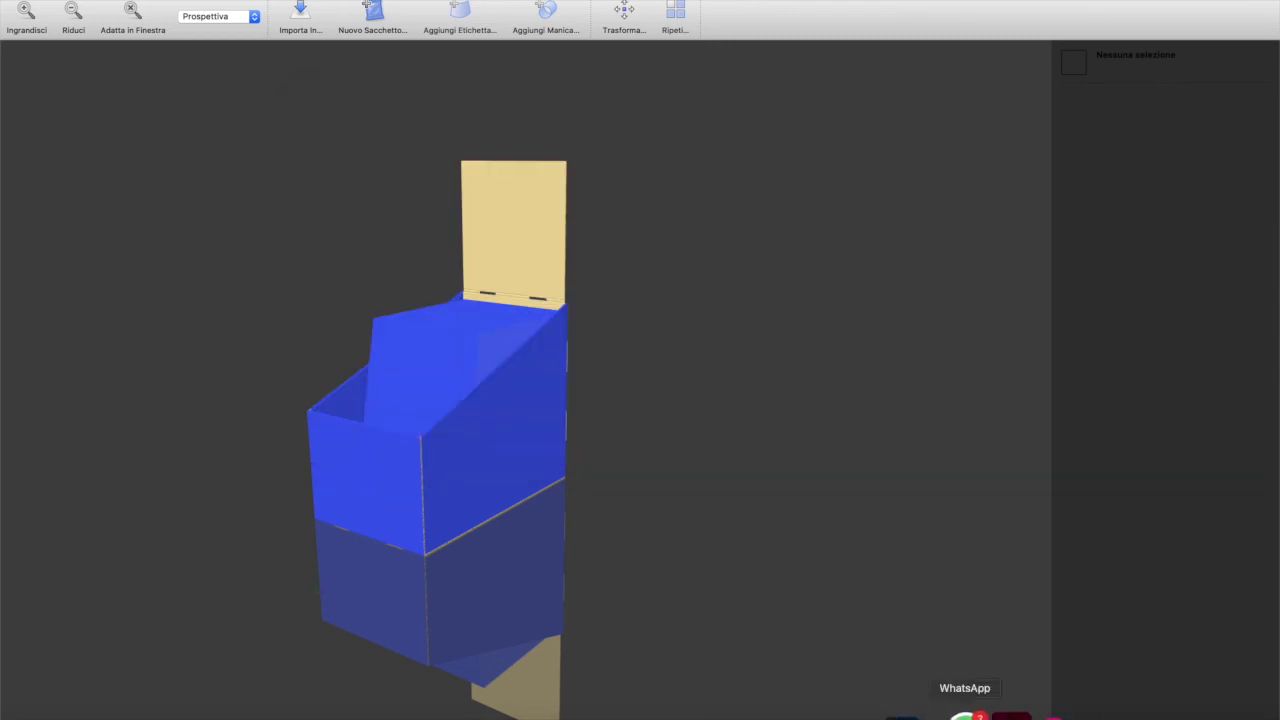
click(1082, 712)
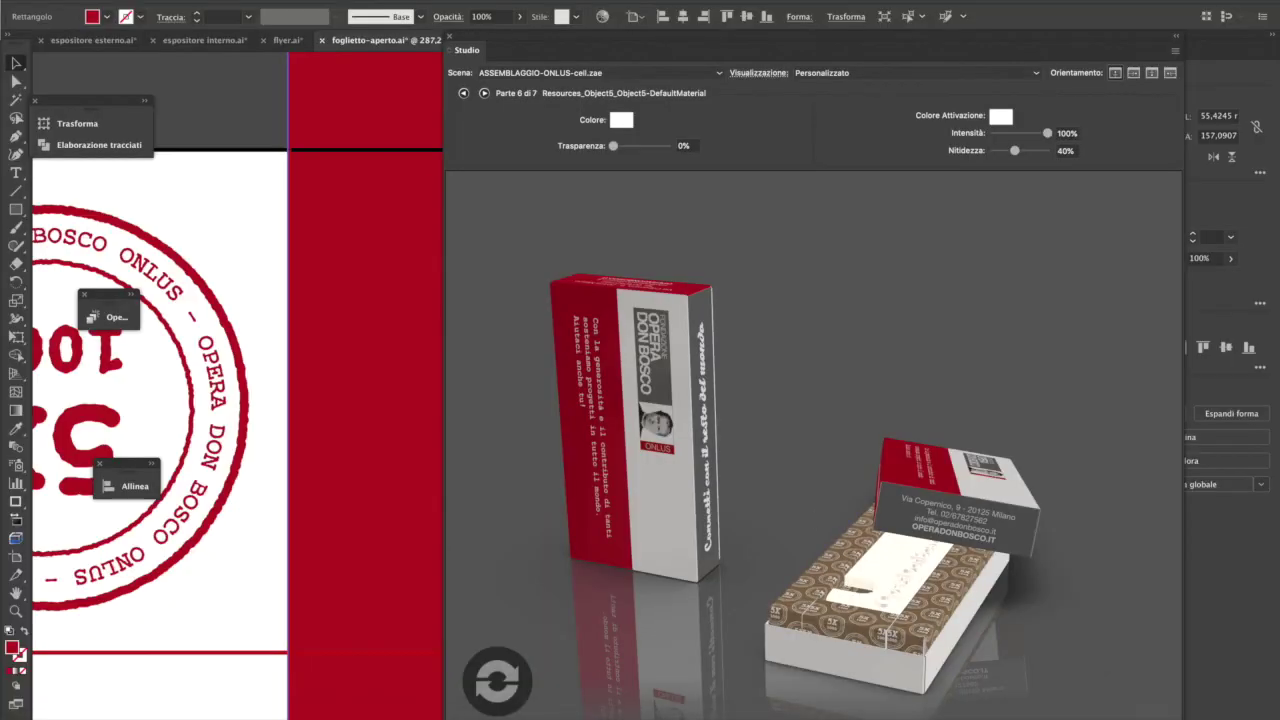
- Load ASSEMBLAGGIO-ONLUS-espositore.zae, set Qualità to Visualizer, orbit to three-quarter view, and open Esporta
click(703, 72)
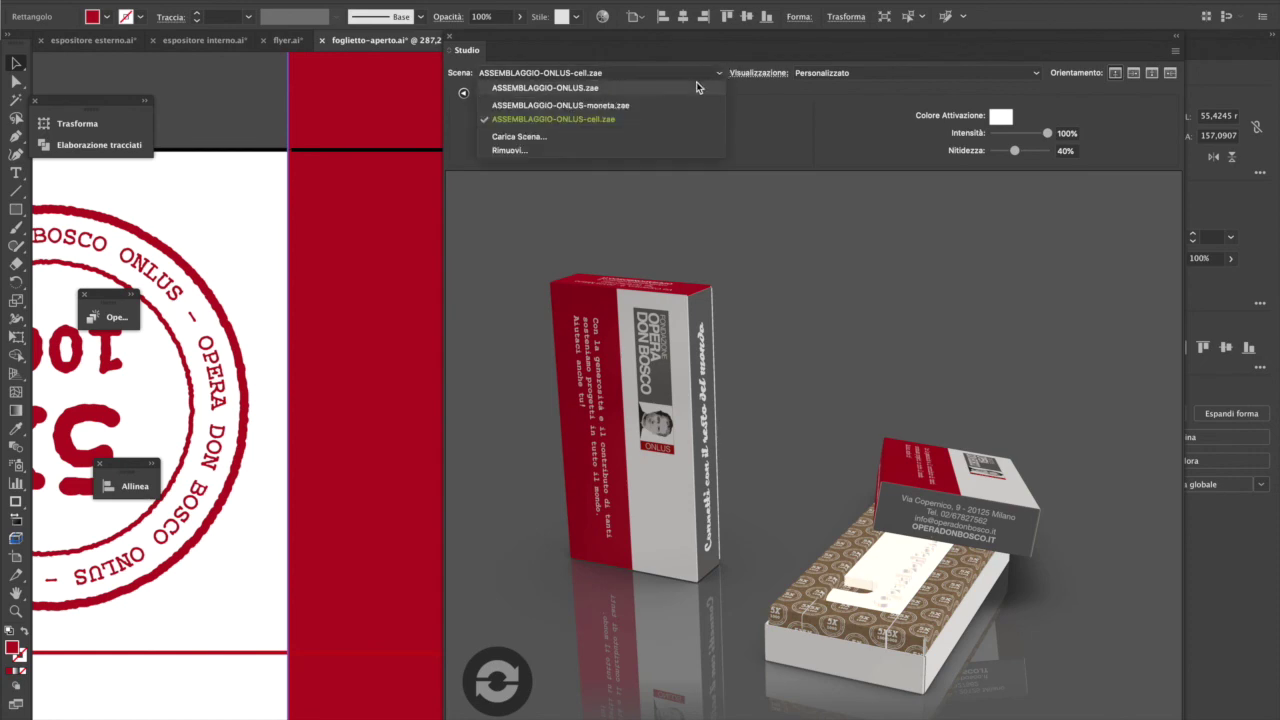
click(647, 136)
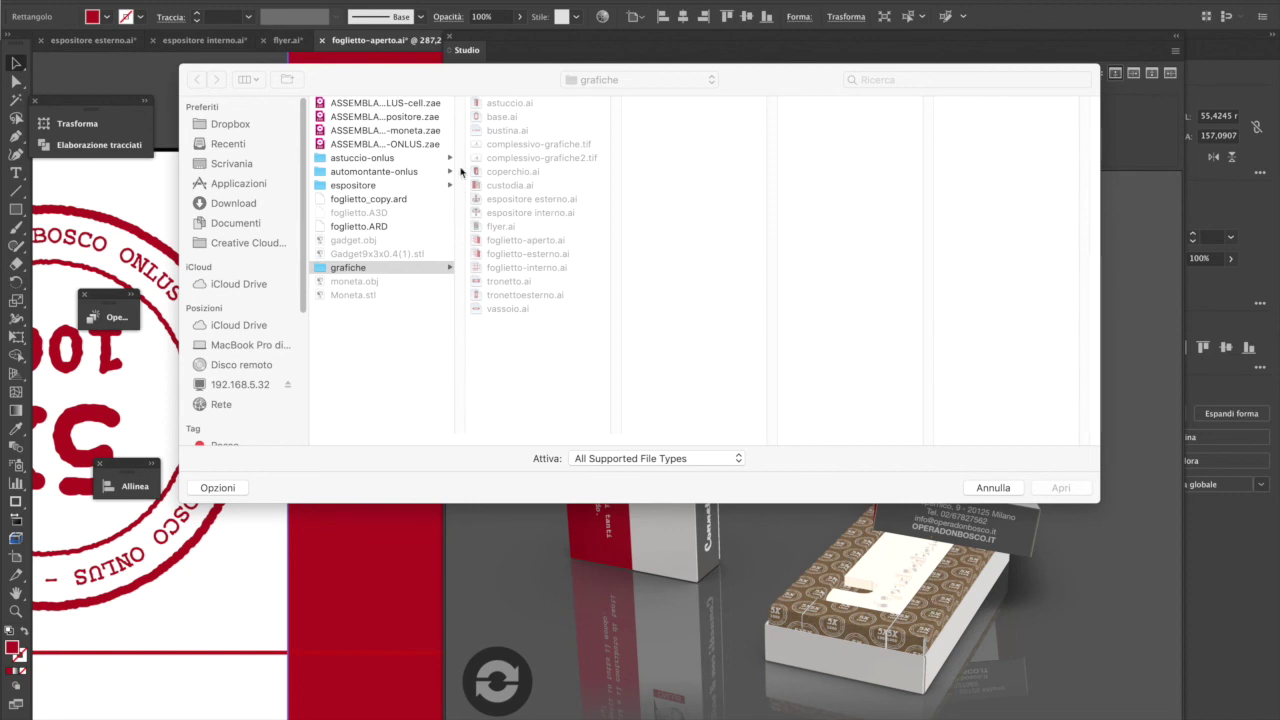
double_click(428, 118)
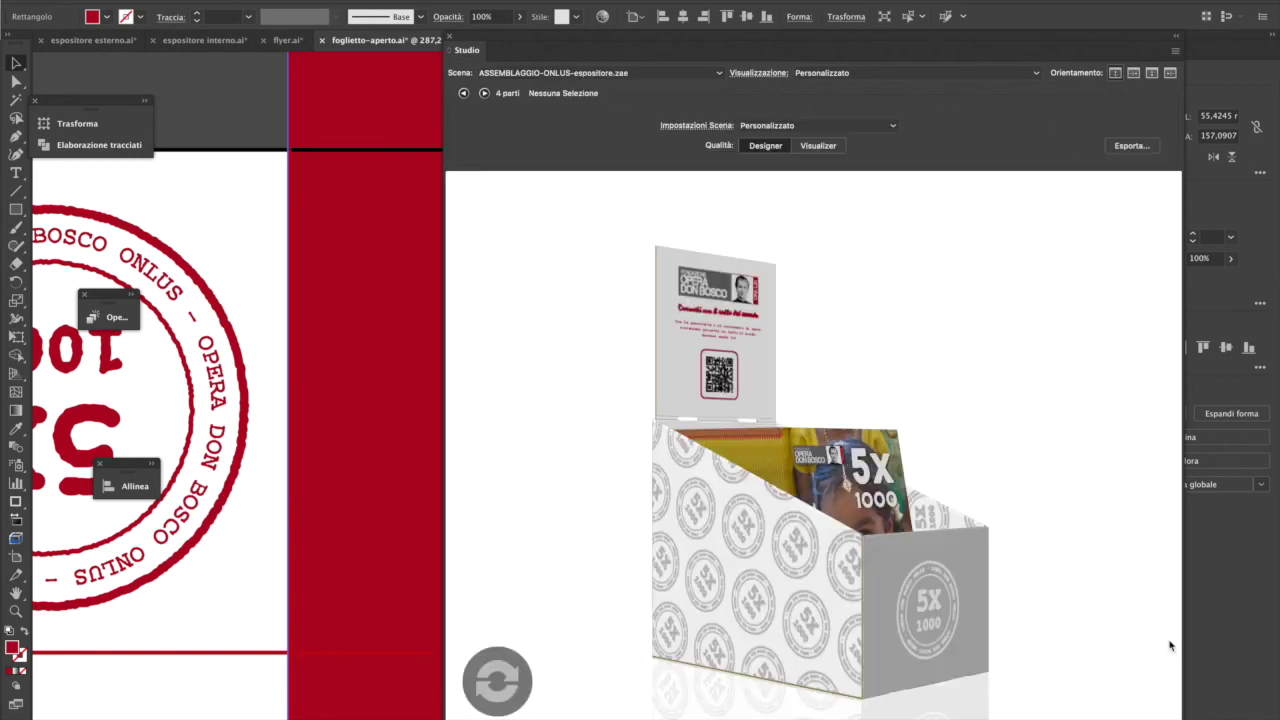
click(812, 149)
drag(1055, 517, 938, 530)
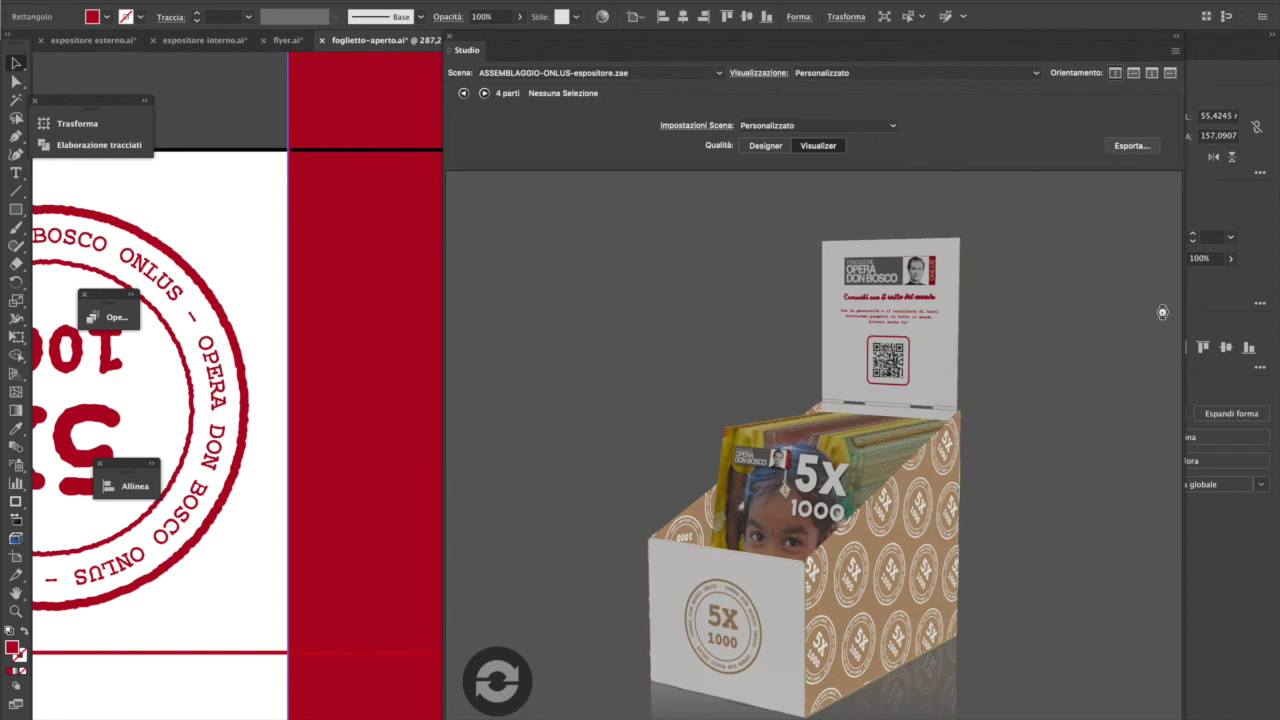
click(1132, 145)
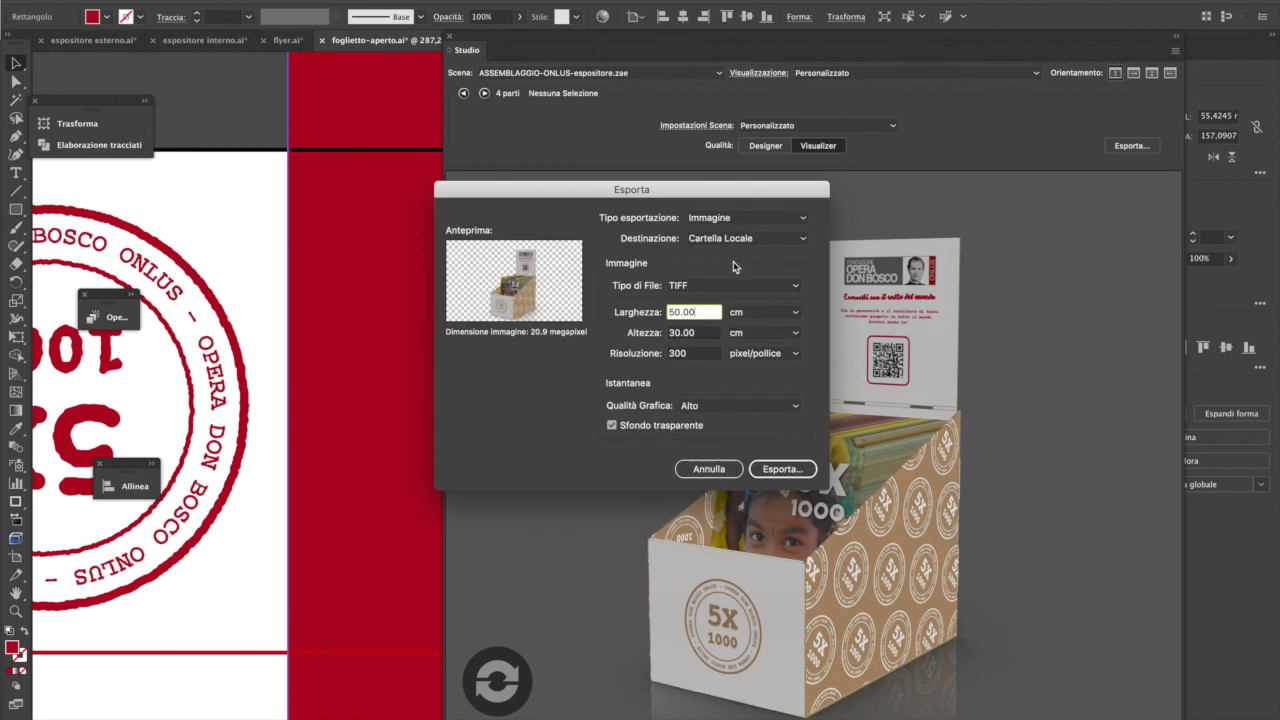
- Keep the local-folder destination, switch Tipo esportazione to Sequenza Immagini, then cancel the dialog
click(734, 241)
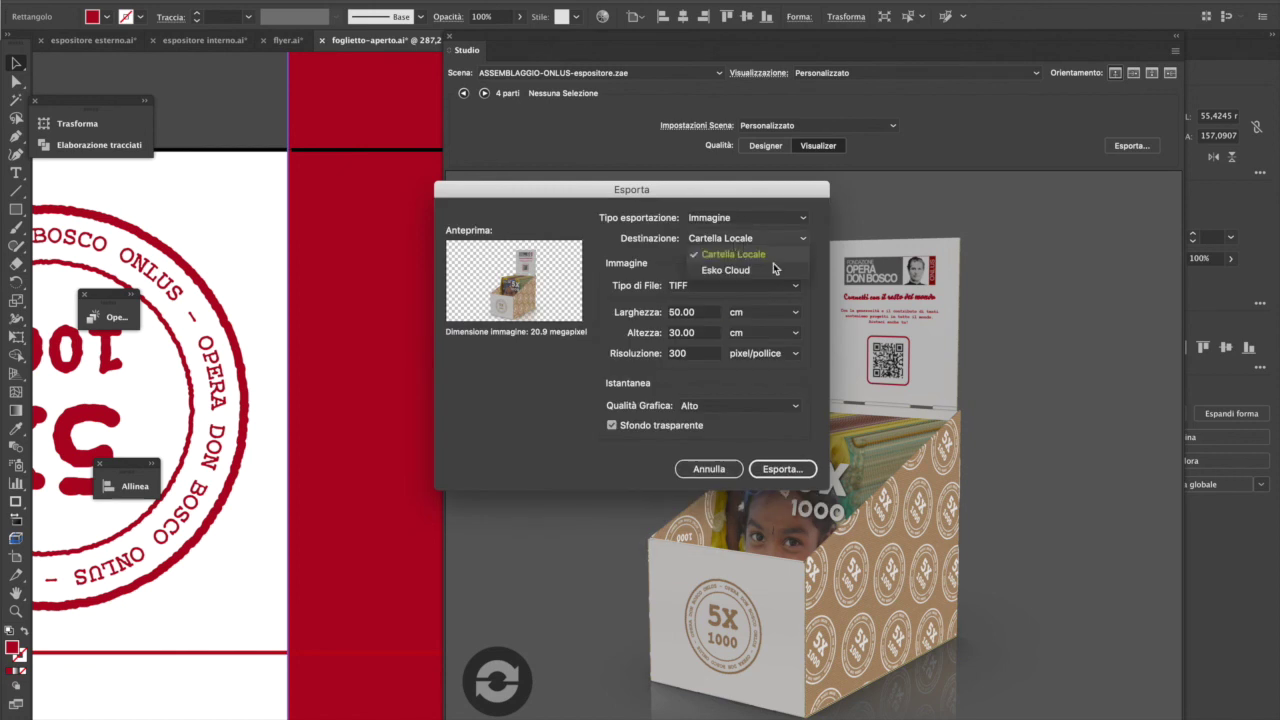
click(661, 272)
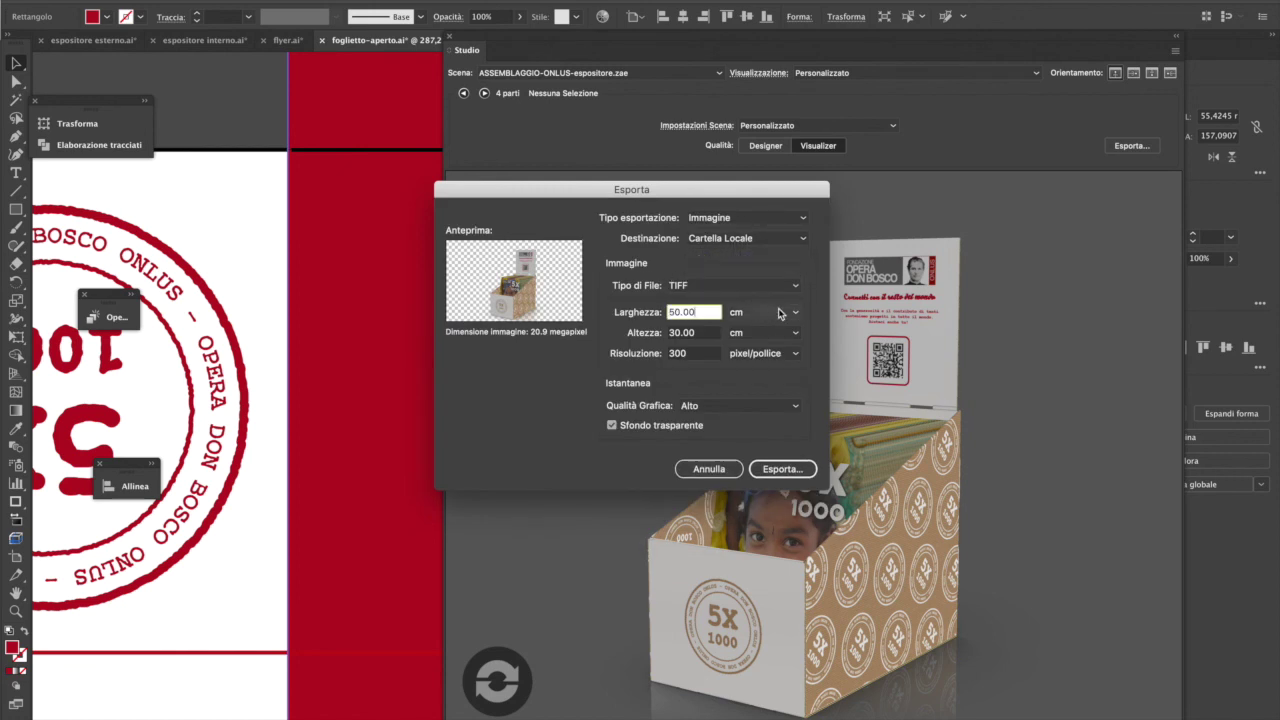
click(760, 240)
click(751, 258)
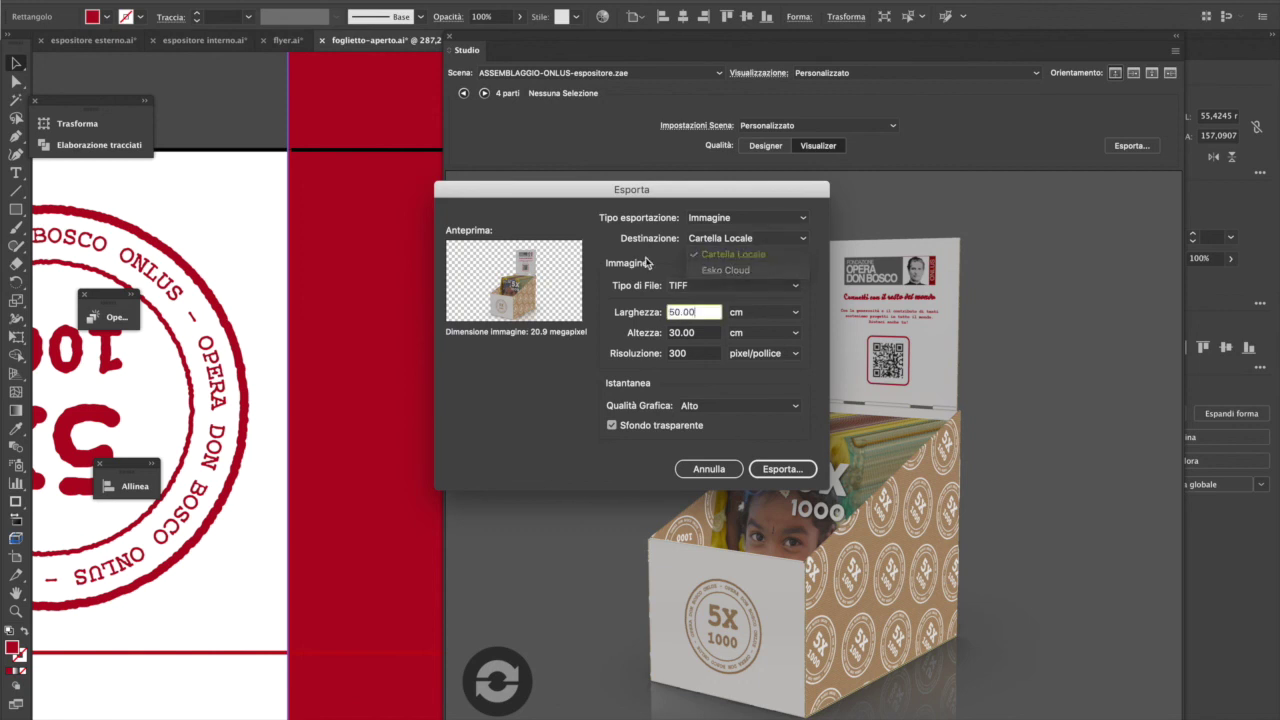
click(760, 219)
click(757, 249)
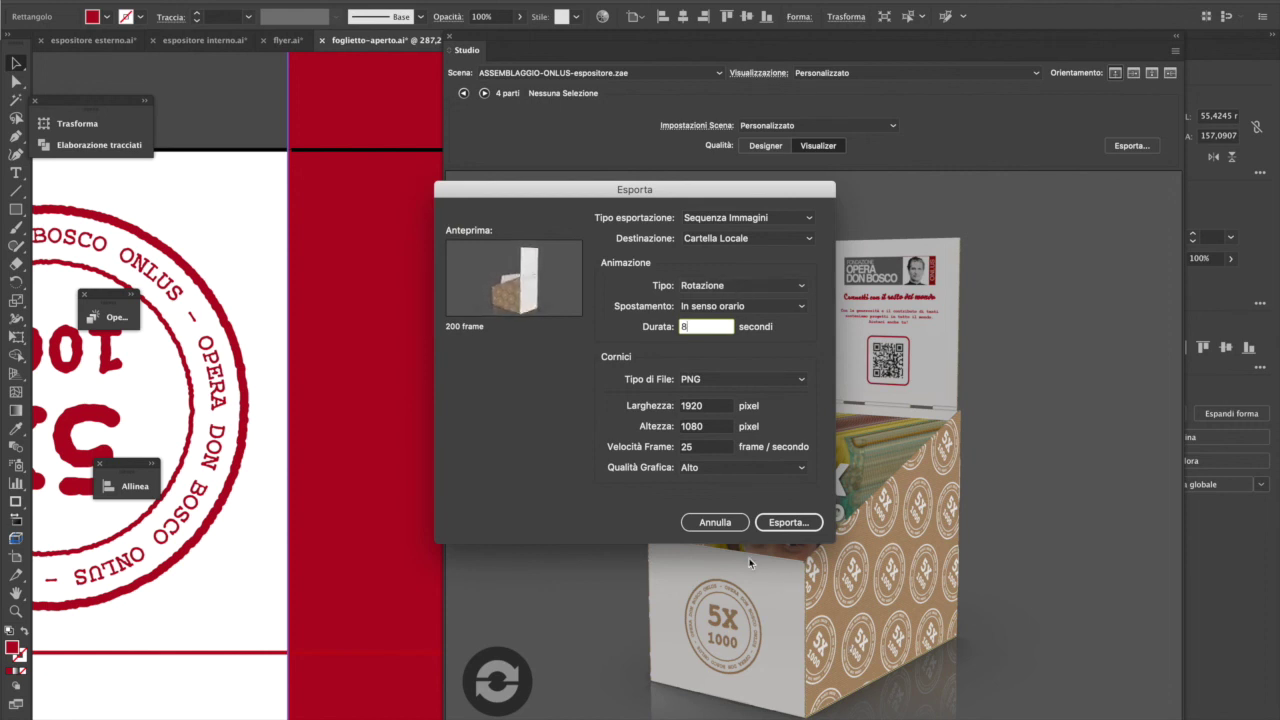
click(726, 523)
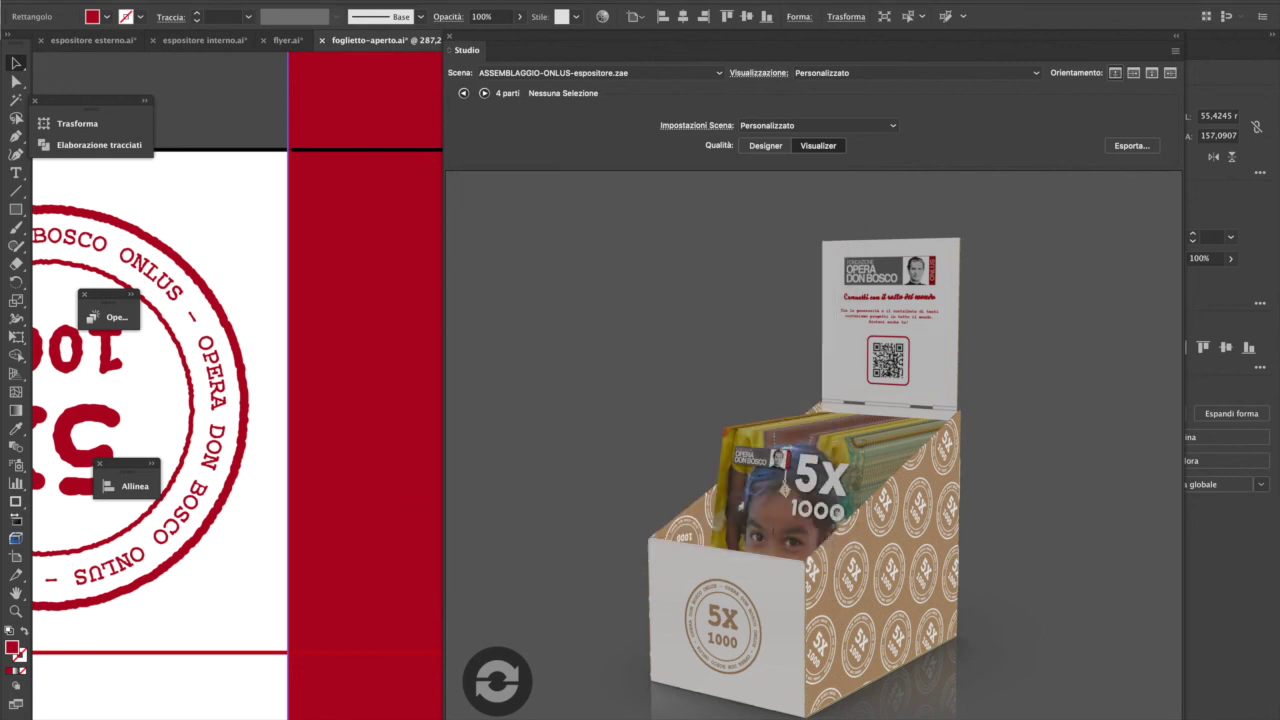